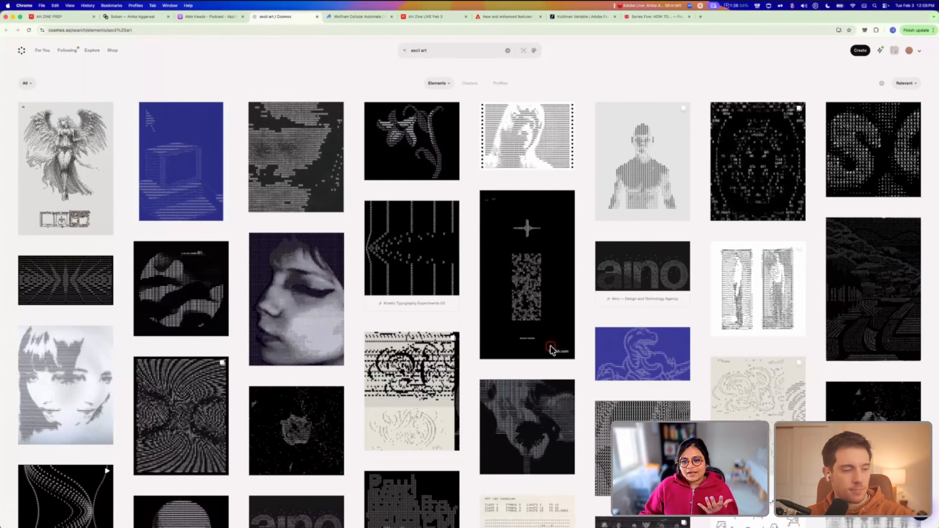
Browse the ascii art search results on Cosmos for visual references
scroll(475, 370, down, 3)
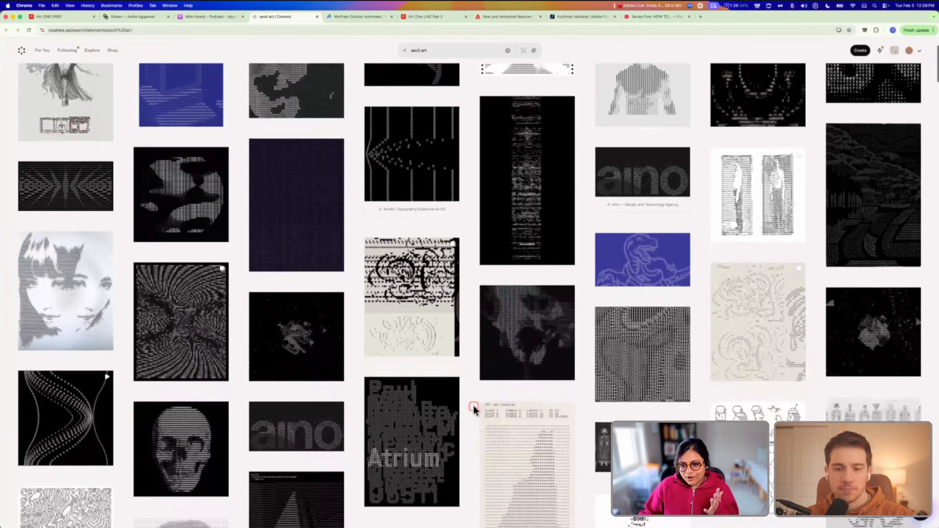
scroll(473, 409, down, 2)
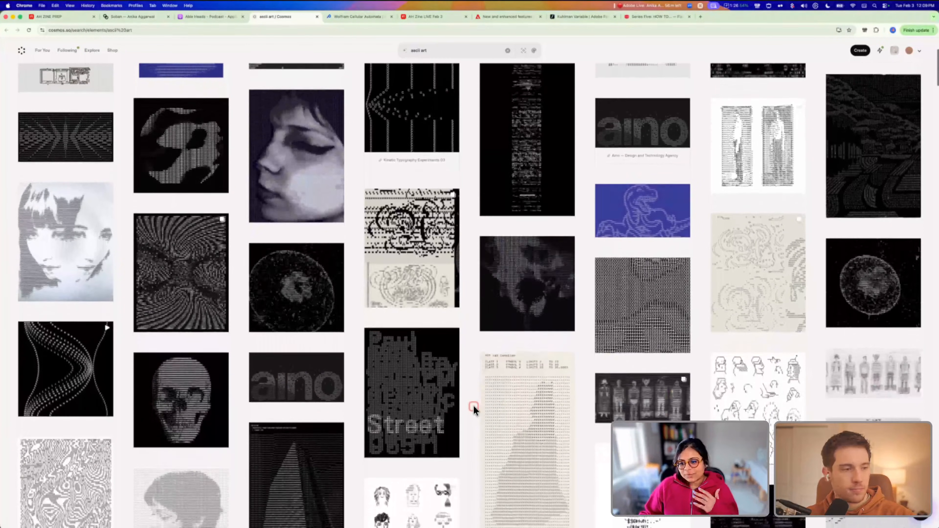
scroll(474, 409, down, 2)
scroll(473, 404, down, 3)
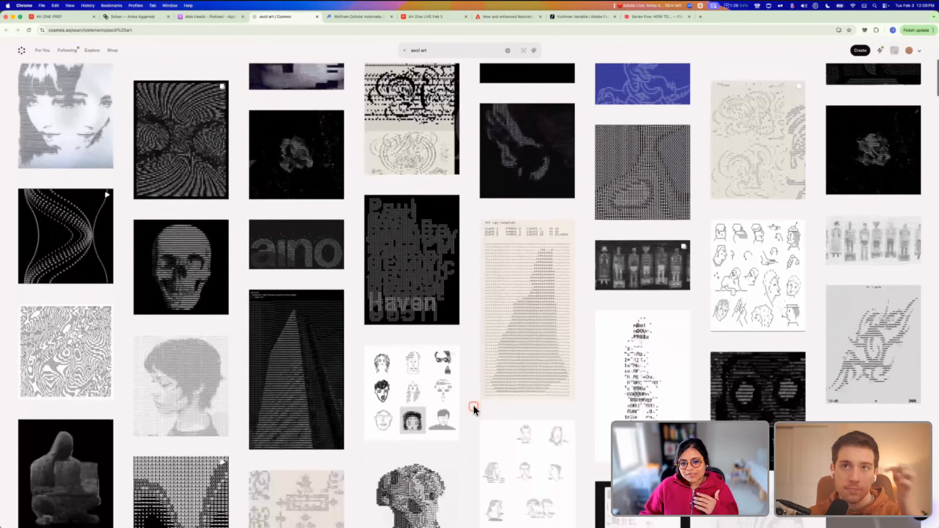
click(354, 16)
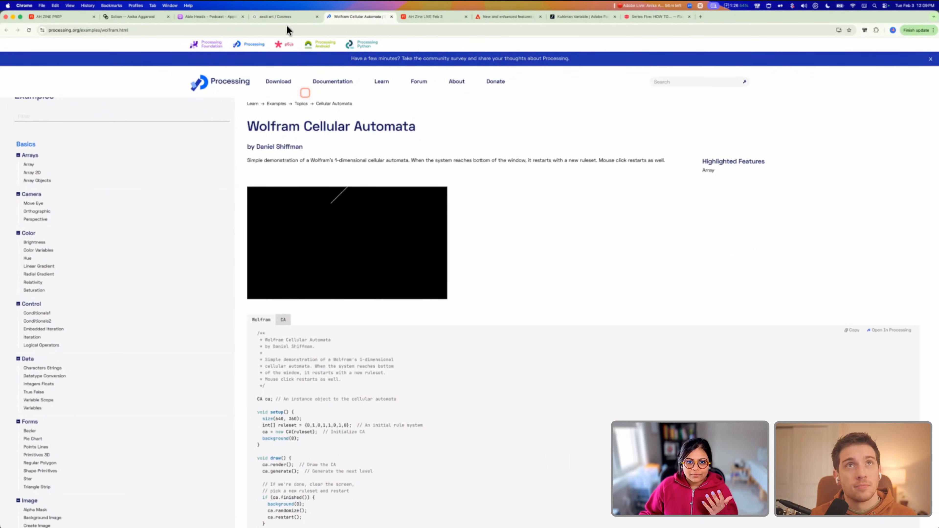
click(285, 18)
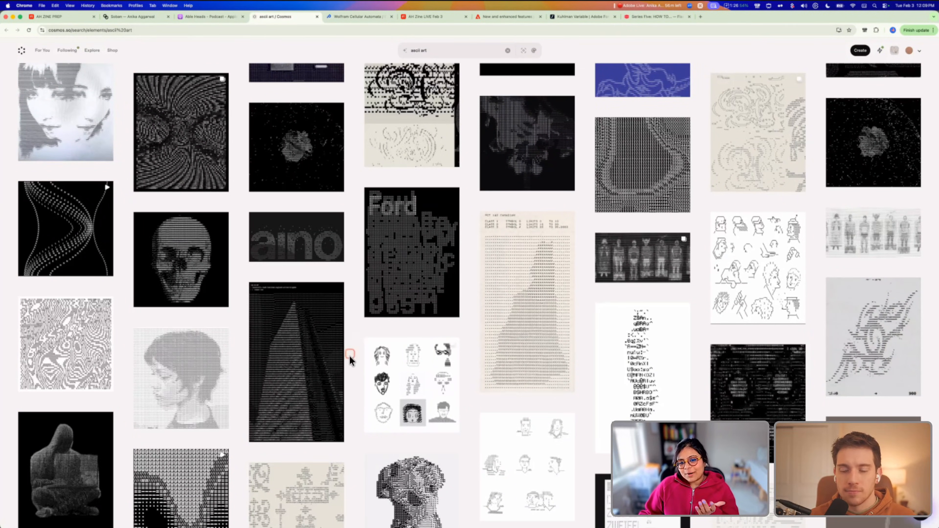
scroll(349, 356, down, 7)
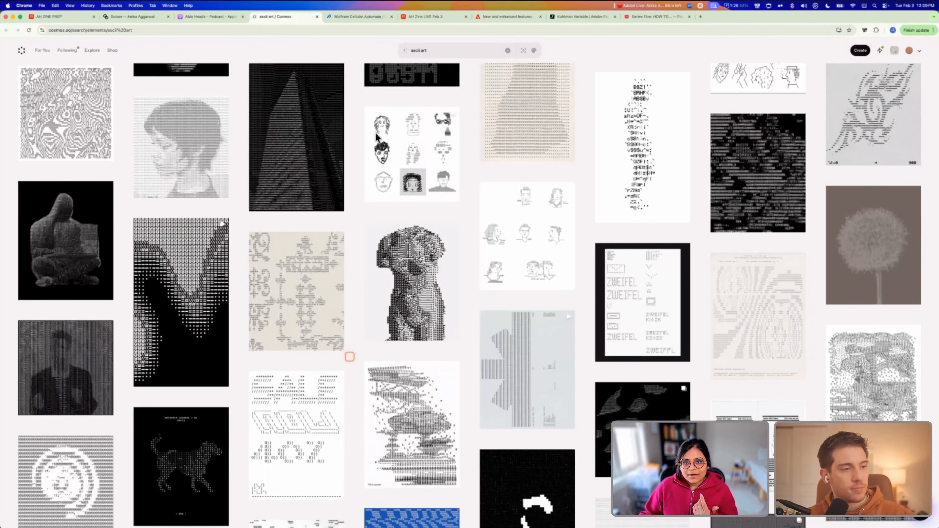
Switch to the AH Zine LIVE Feb 3 board in Firefly and review the ASCII collage, the zine description and the content plan
click(413, 17)
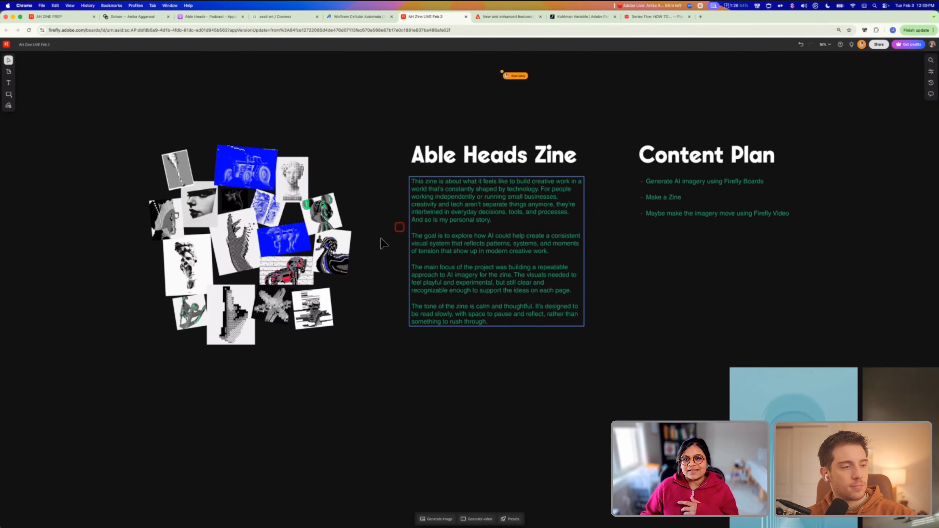
scroll(234, 219, up, 5)
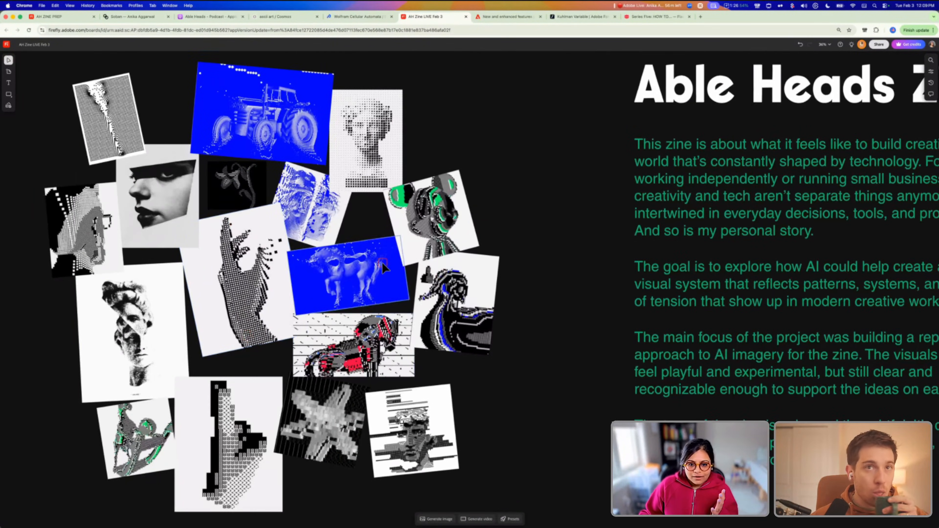
scroll(382, 263, down, 4)
scroll(382, 262, right, 5)
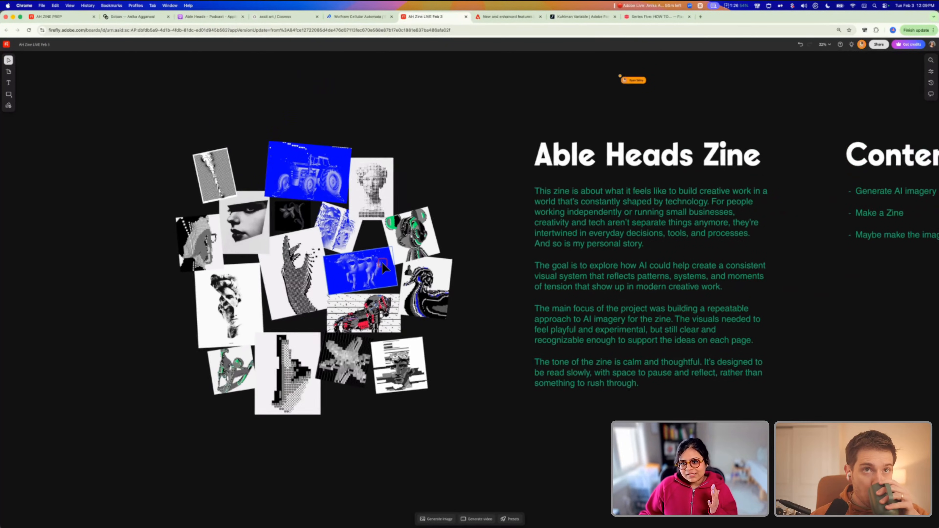
scroll(529, 251, right, 5)
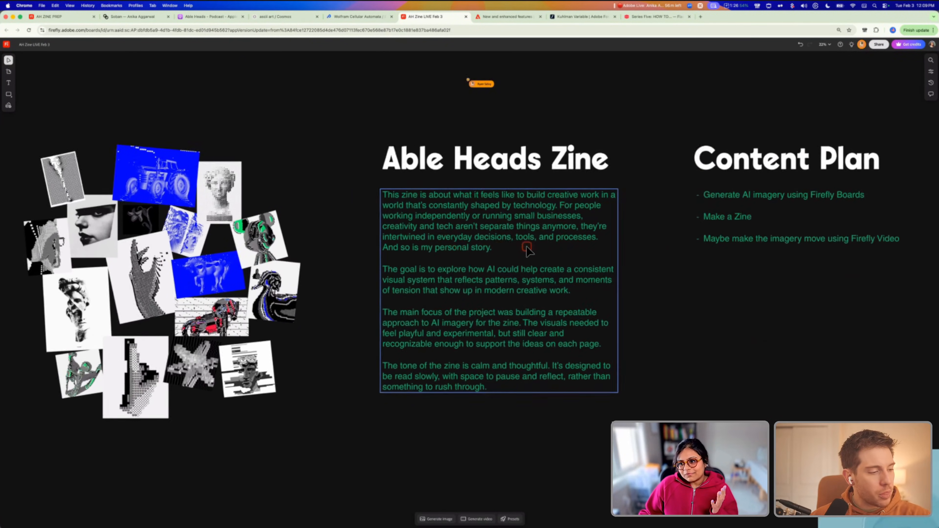
scroll(527, 250, down, 3)
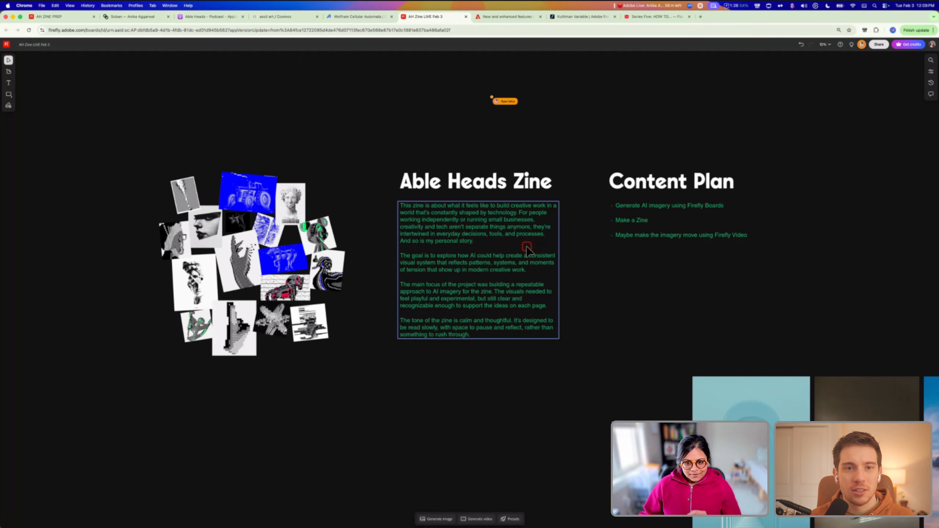
scroll(527, 249, right, 5)
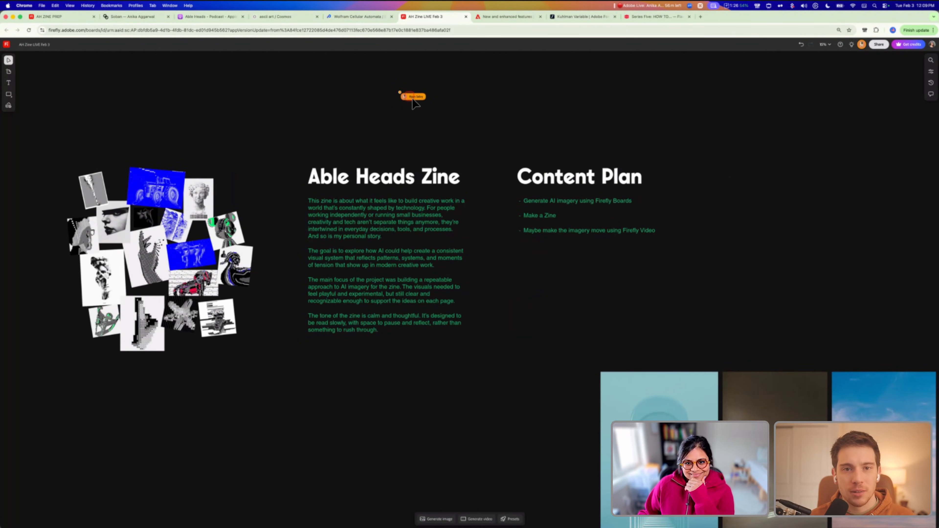
scroll(476, 181, down, 5)
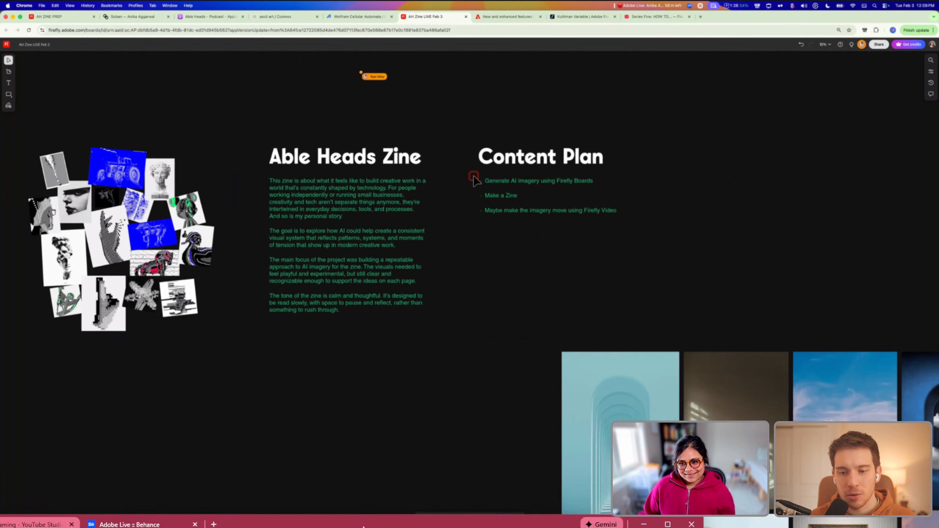
scroll(476, 181, right, 3)
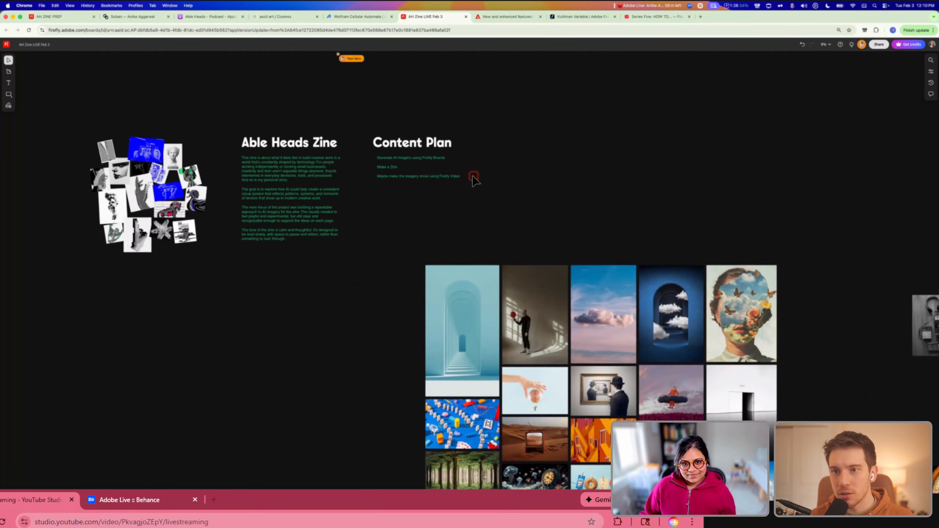
scroll(473, 178, down, 3)
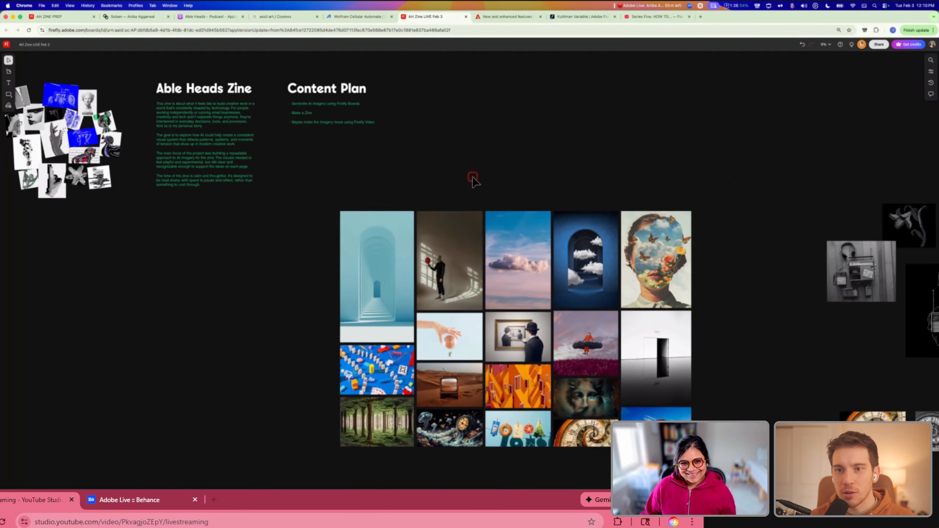
scroll(473, 178, up, 4)
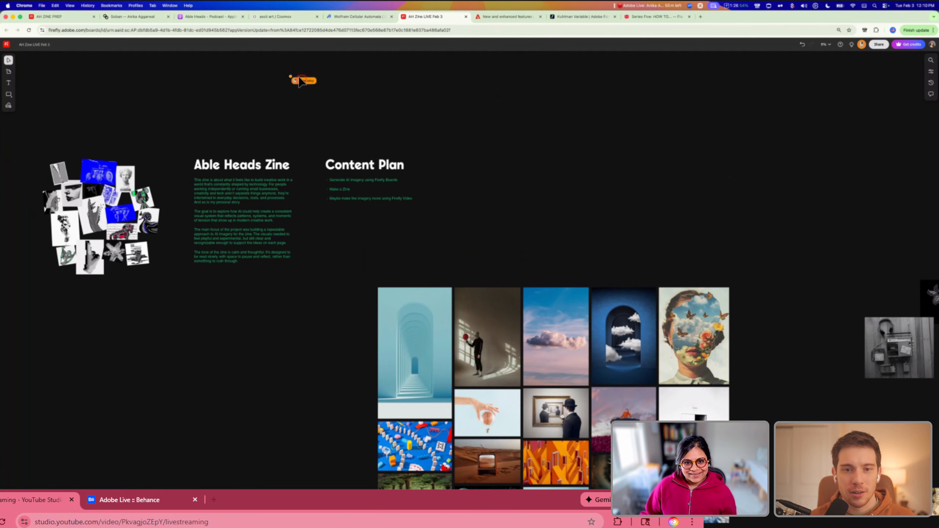
Examine the grid of surreal photos below the content plan and clear the overlapping browser window out of view
scroll(418, 289, down, 5)
scroll(418, 289, right, 3)
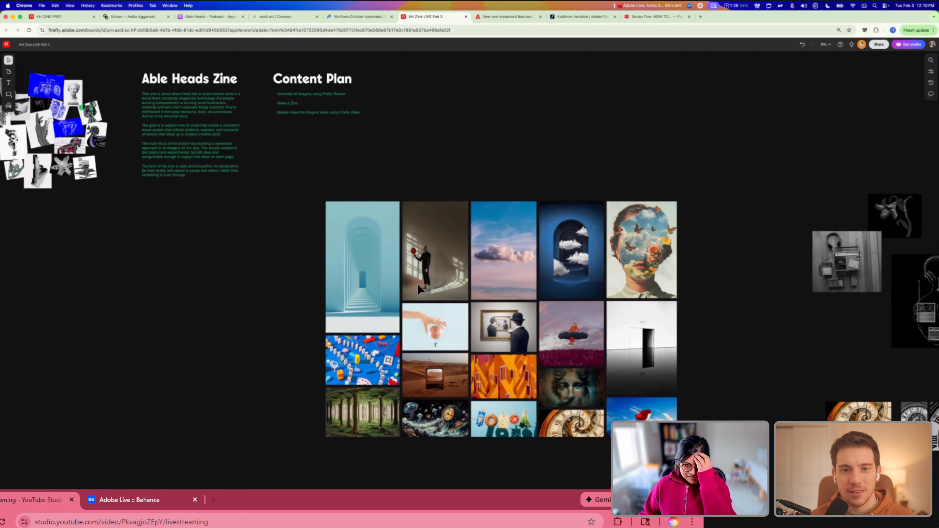
scroll(417, 284, left, 3)
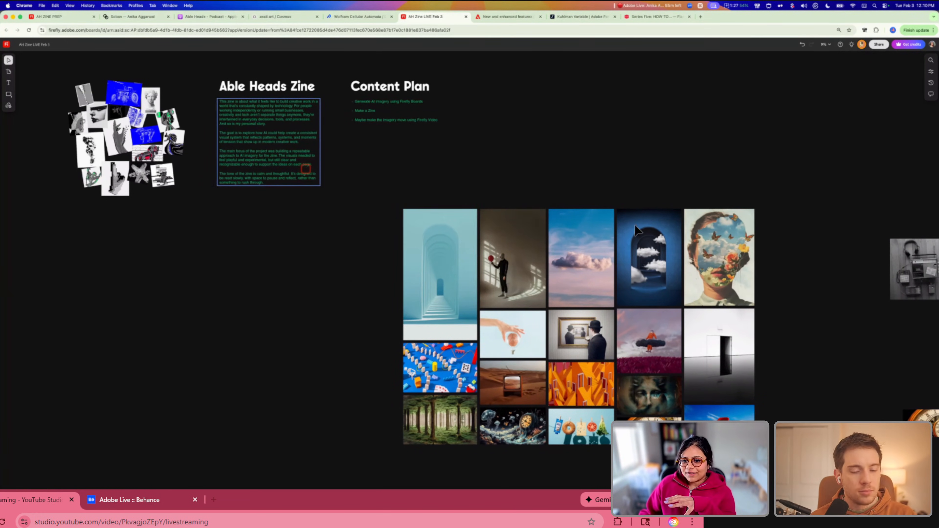
scroll(524, 286, down, 2)
scroll(525, 285, right, 2)
scroll(524, 285, up, 5)
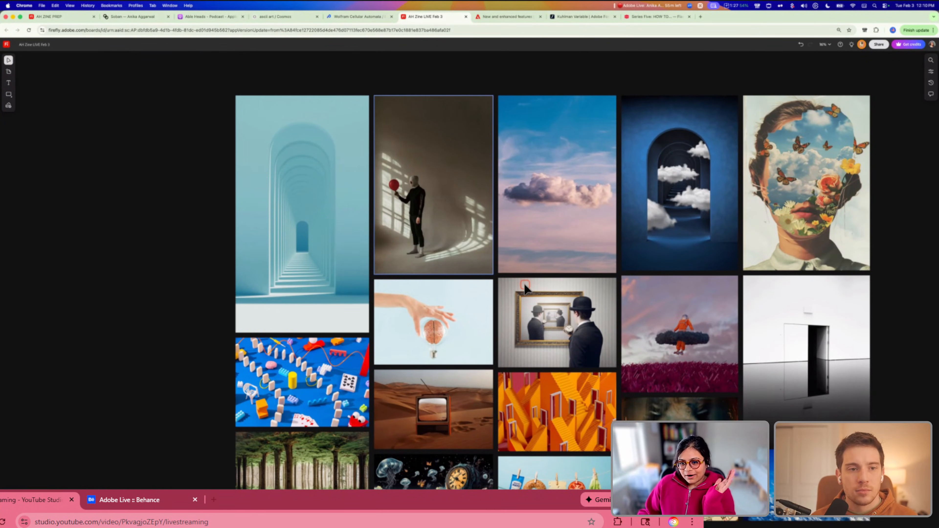
scroll(524, 283, down, 2)
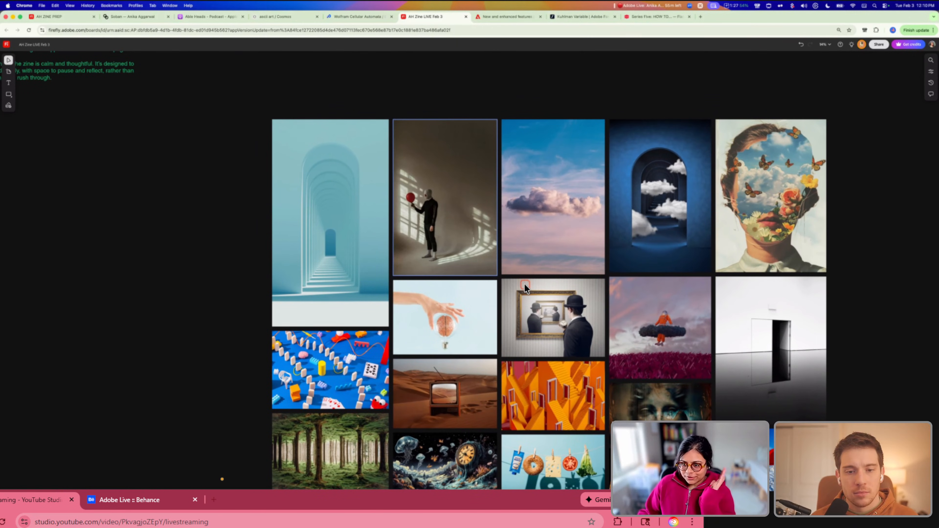
scroll(523, 283, right, 2)
scroll(536, 315, down, 2)
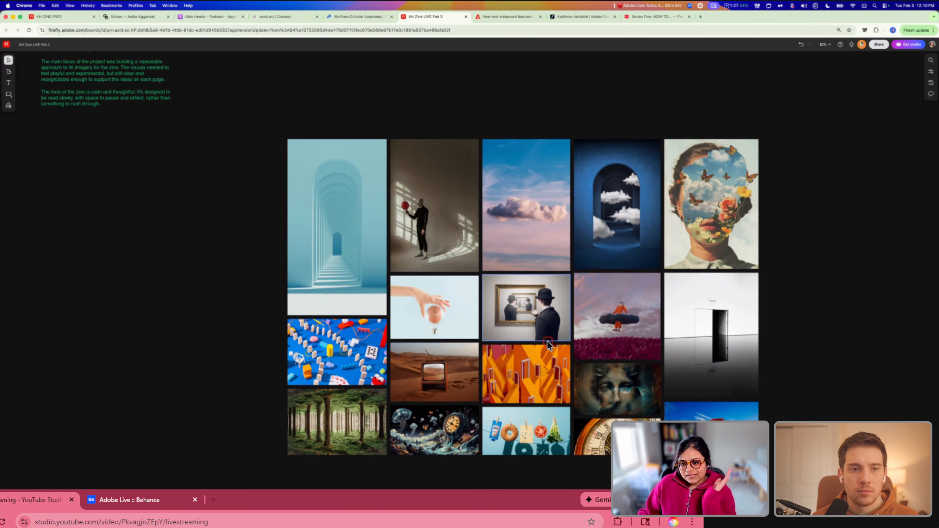
scroll(548, 343, down, 2)
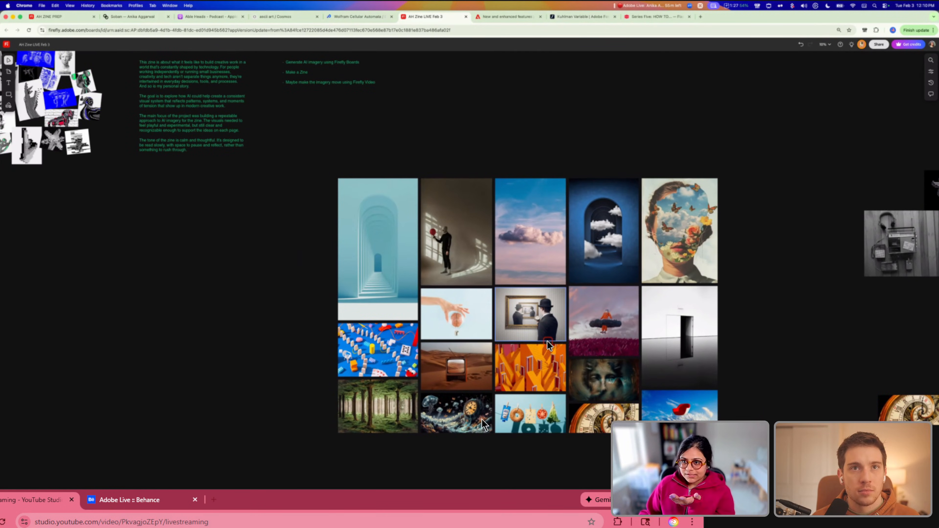
drag(421, 500, 422, 527)
Duplicate the whole ASCII-style collage beside the zine description and place the copy below the surreal photo grid
scroll(547, 341, left, 5)
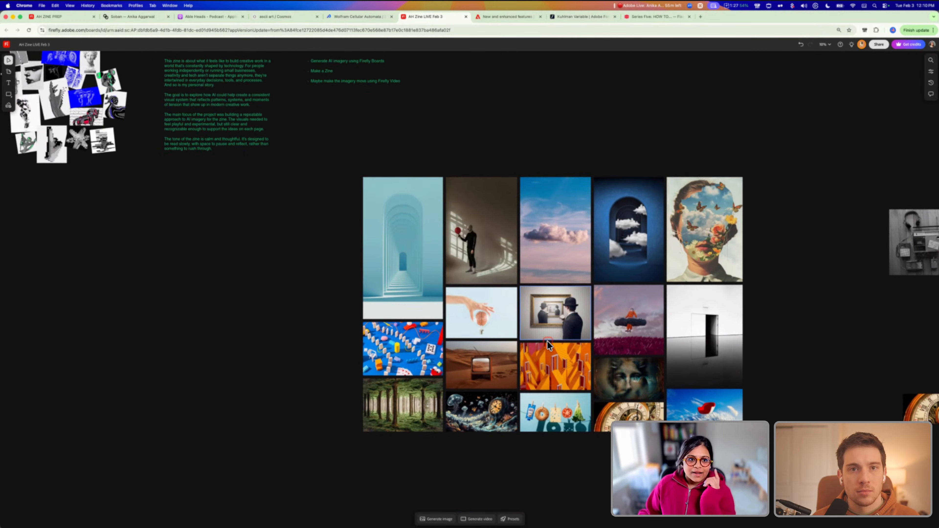
drag(247, 196, 244, 191)
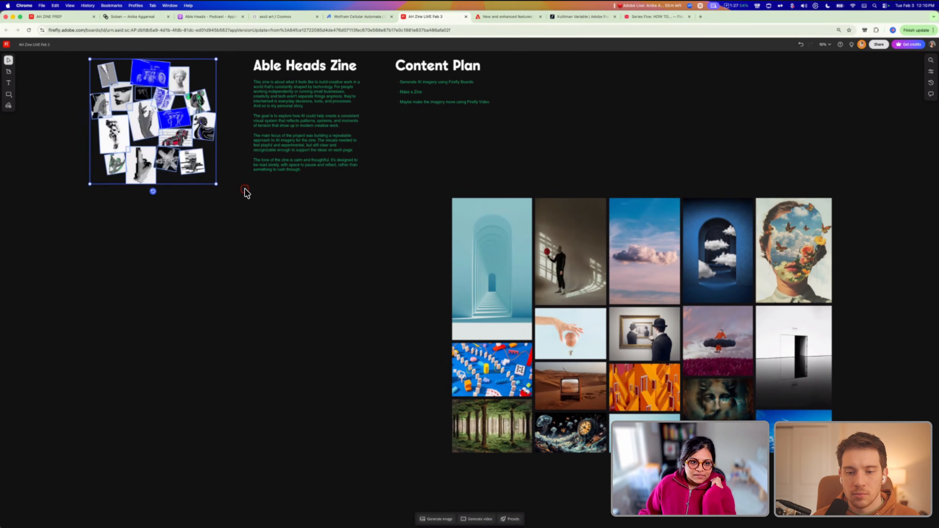
scroll(245, 191, down, 5)
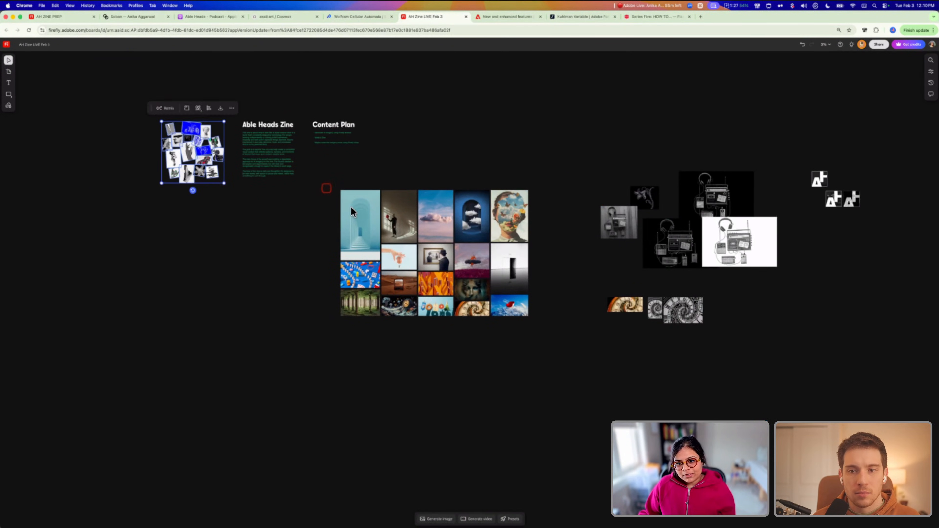
drag(322, 187, 520, 359)
drag(120, 105, 185, 204)
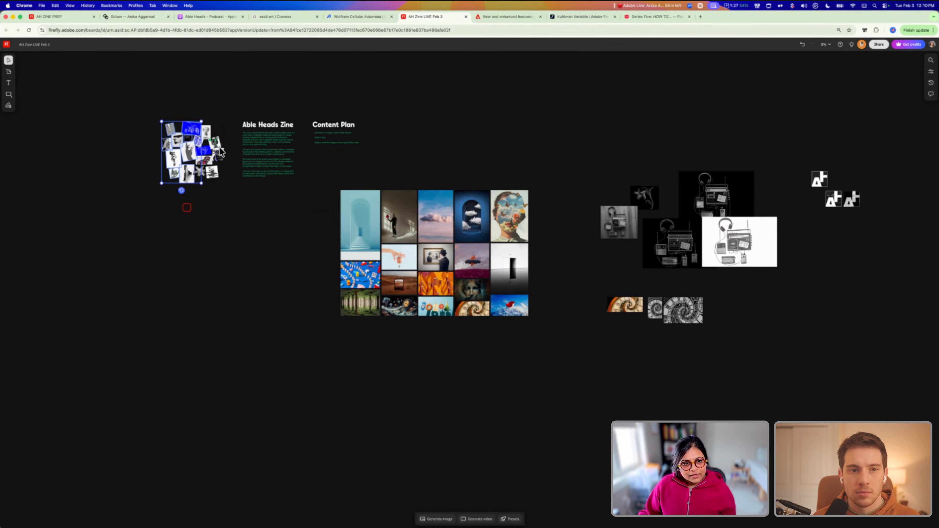
drag(232, 124, 159, 214)
drag(192, 156, 397, 373)
Arrange the surreal photos and the copied collage images into one six-column grid, and shift it slightly toward the radio images
drag(324, 203, 532, 439)
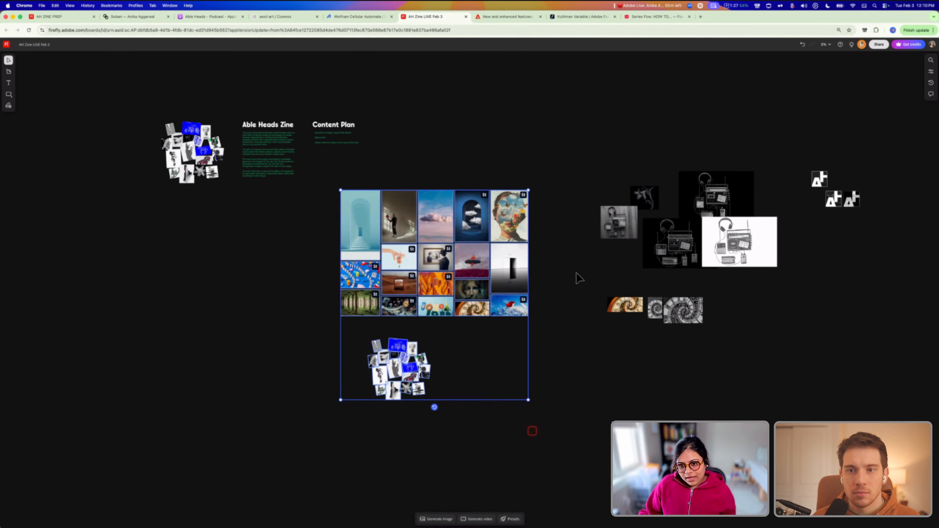
click(442, 175)
click(448, 221)
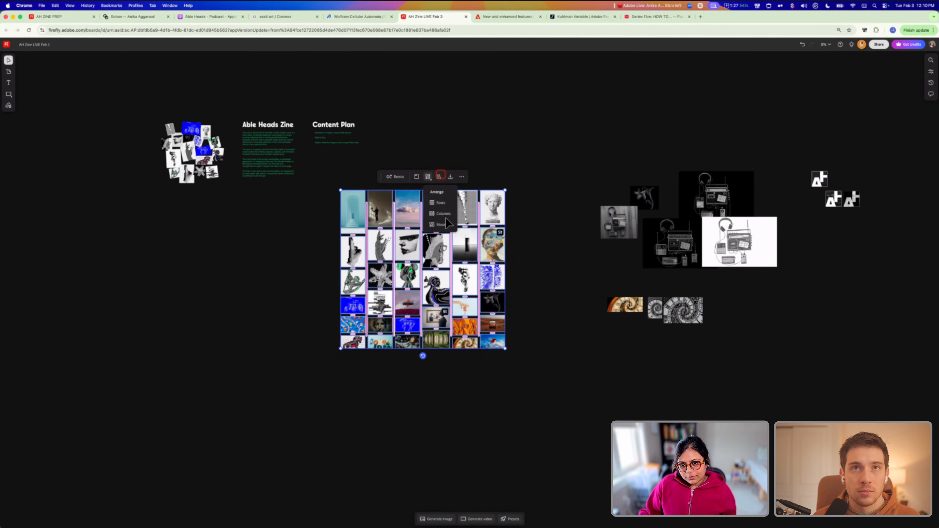
drag(438, 248, 472, 249)
scroll(468, 252, up, 3)
scroll(468, 251, up, 2)
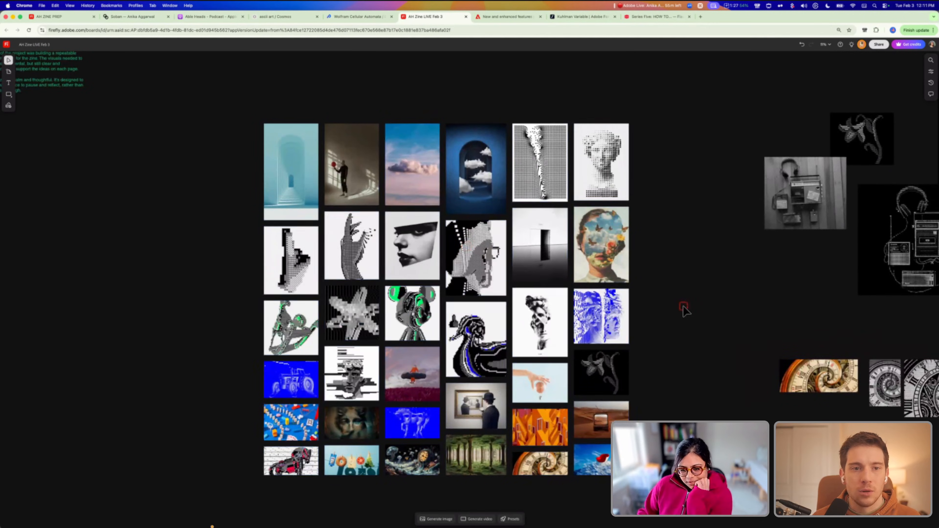
Inspect the combined moodboard, the flower style reference beside the radio images, and the original spiral clock photo
scroll(683, 310, right, 5)
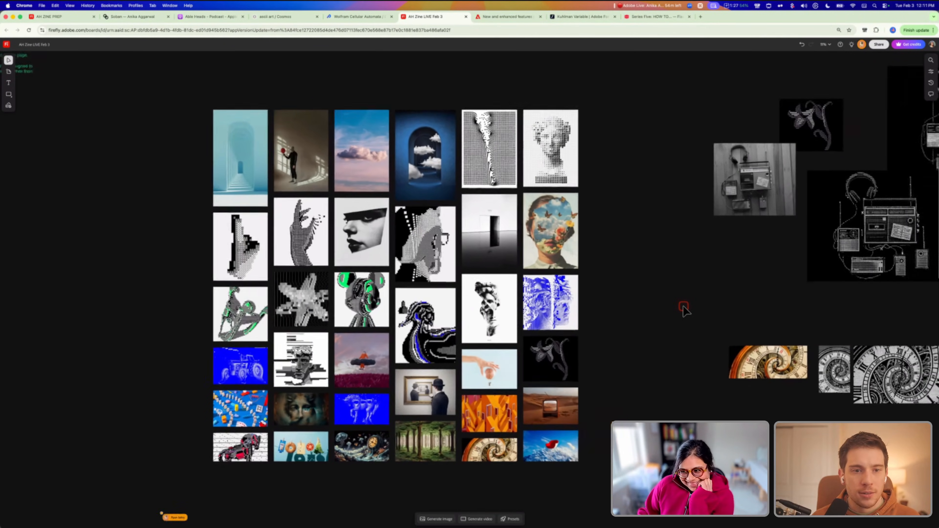
scroll(684, 310, right, 1)
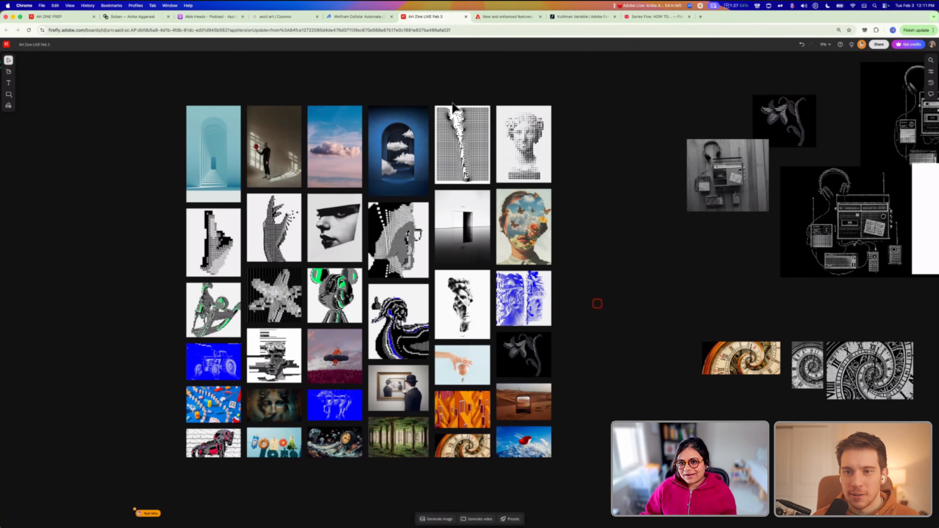
click(391, 164)
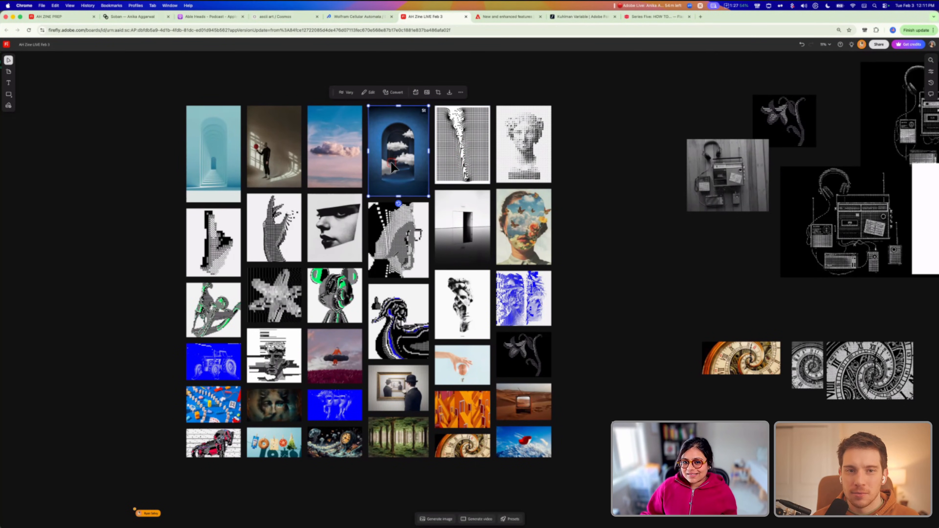
scroll(579, 287, right, 5)
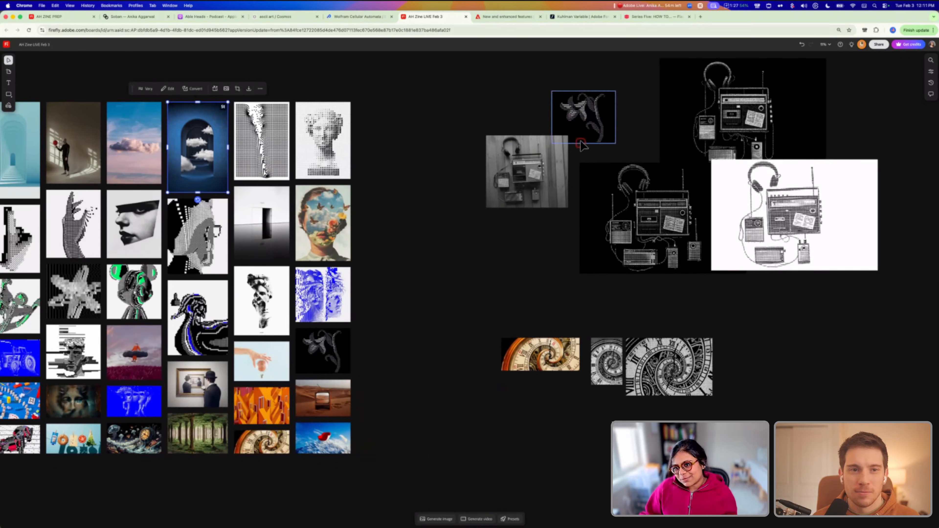
click(591, 124)
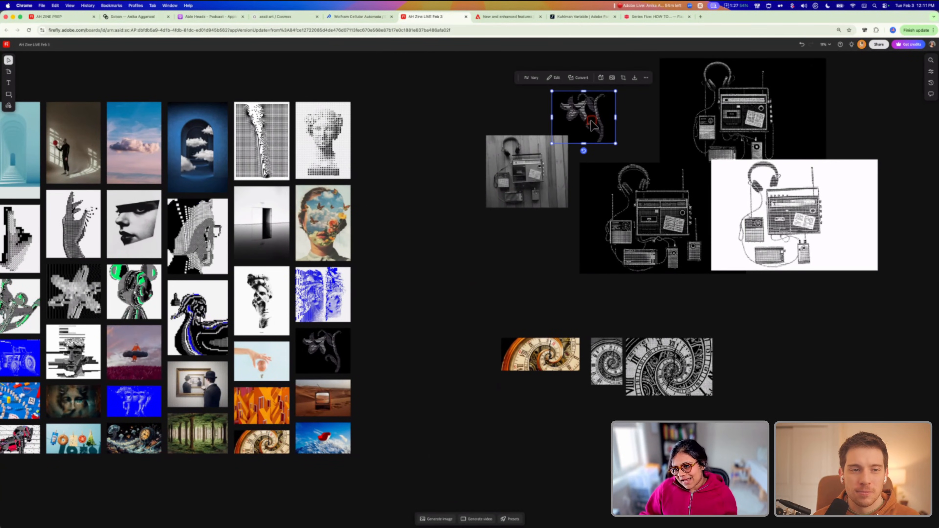
click(528, 367)
scroll(527, 364, down, 1)
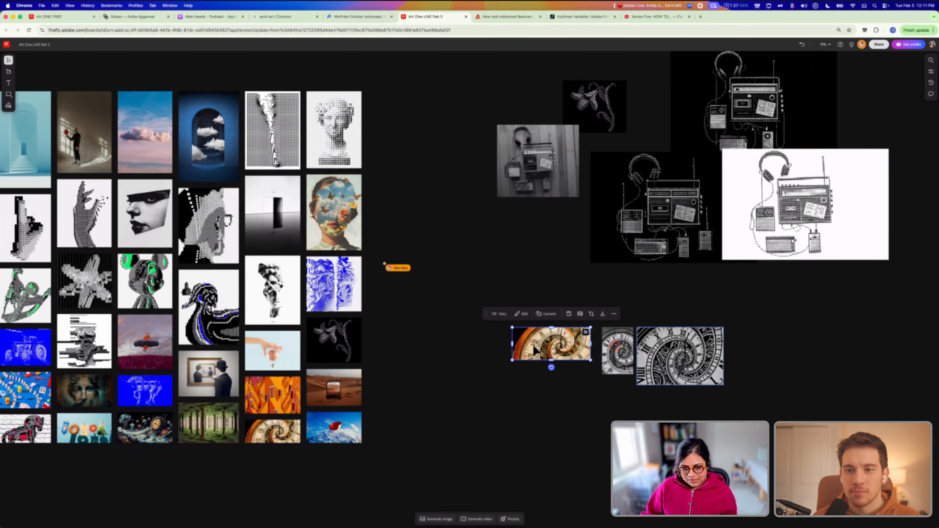
Undo the six-column arrangement of the surreal photos and copied collage, and clear the selection
scroll(534, 348, left, 2)
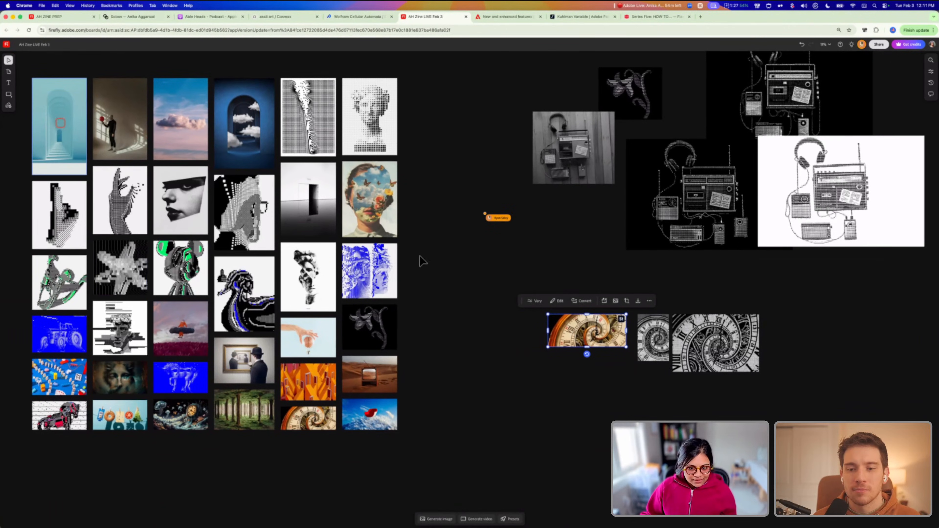
click(443, 268)
key(super+z)
scroll(443, 268, down, 5)
key(super+z)
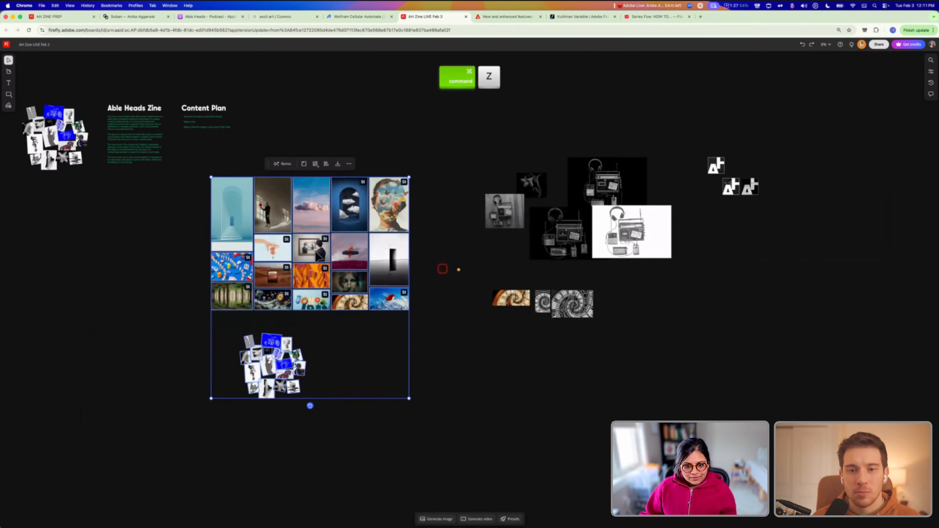
click(391, 336)
Place copies of the blue archway, man with red ball, butterfly face and framed mirror photos in a column below the spiral clock photo
drag(237, 217, 517, 354)
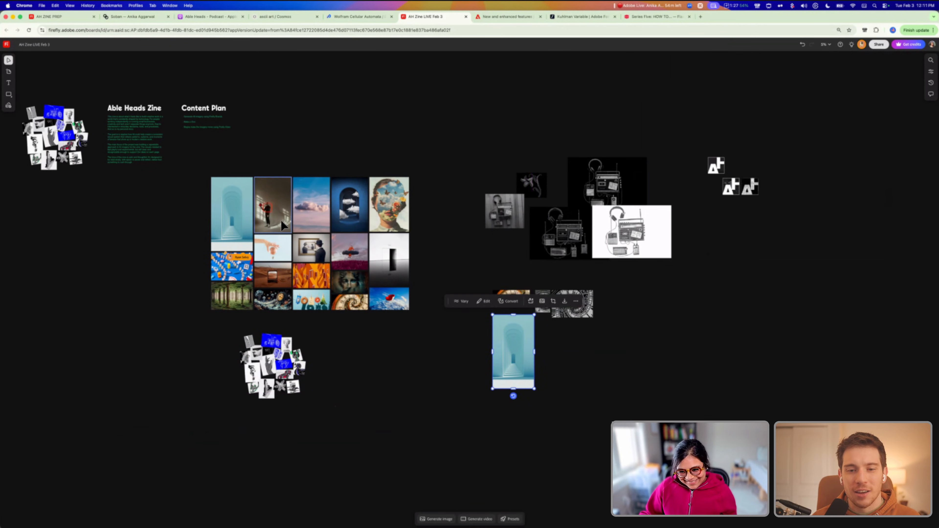
drag(283, 225, 507, 429)
drag(381, 227, 513, 495)
scroll(258, 248, down, 1)
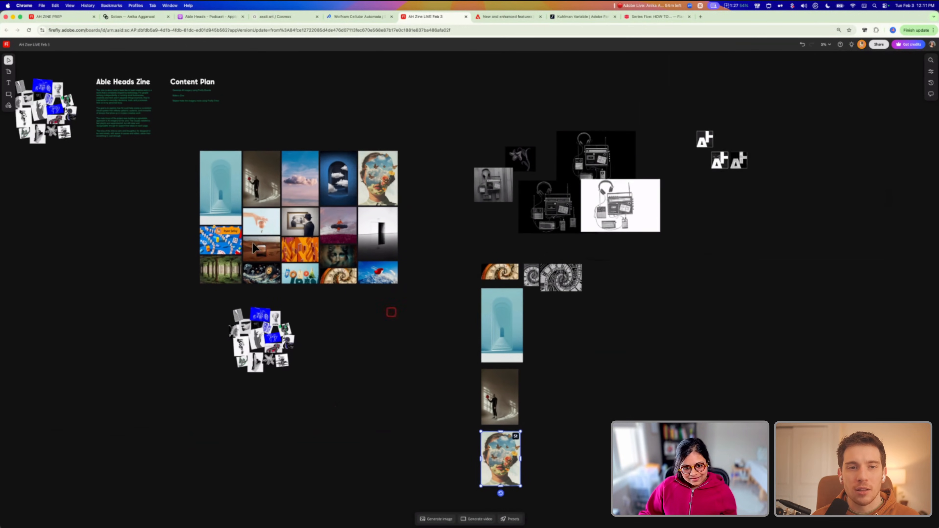
drag(296, 231, 500, 503)
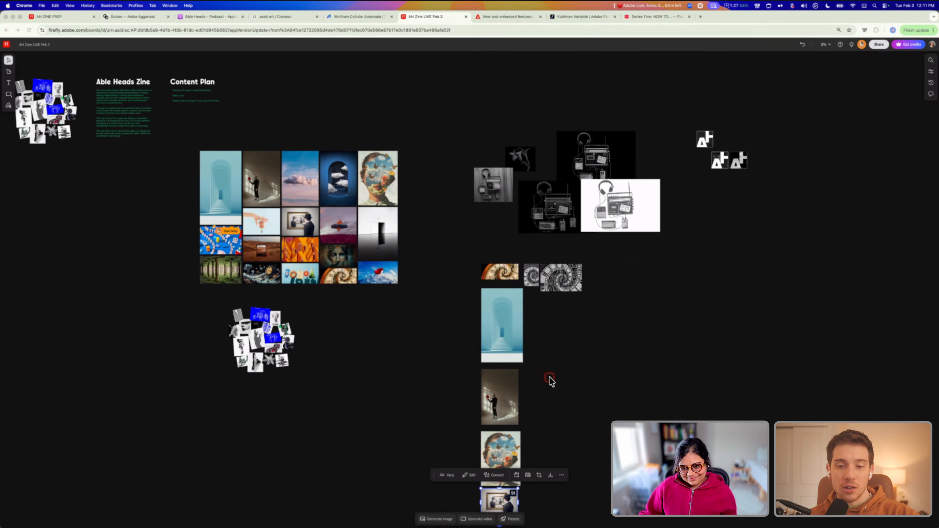
Open image generation on the board and clear the previous prompt text
scroll(549, 381, down, 2)
scroll(525, 351, right, 2)
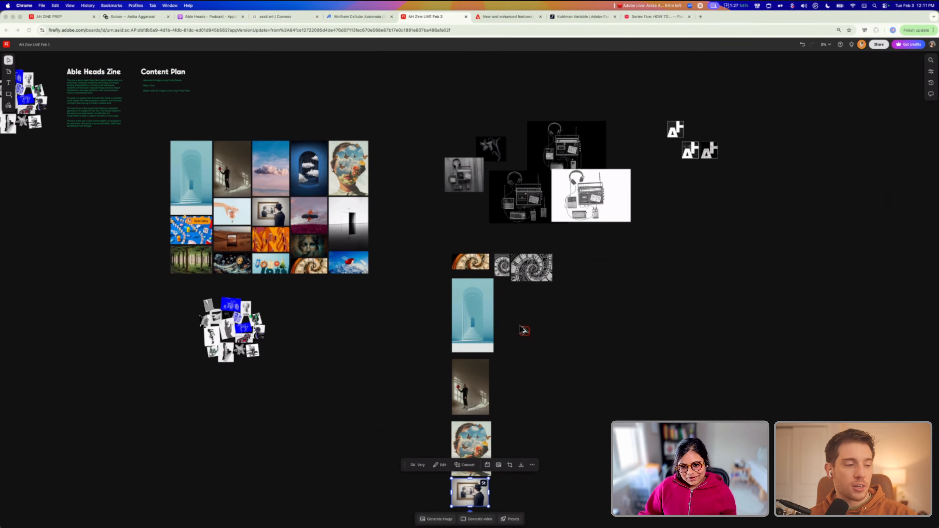
scroll(524, 330, up, 5)
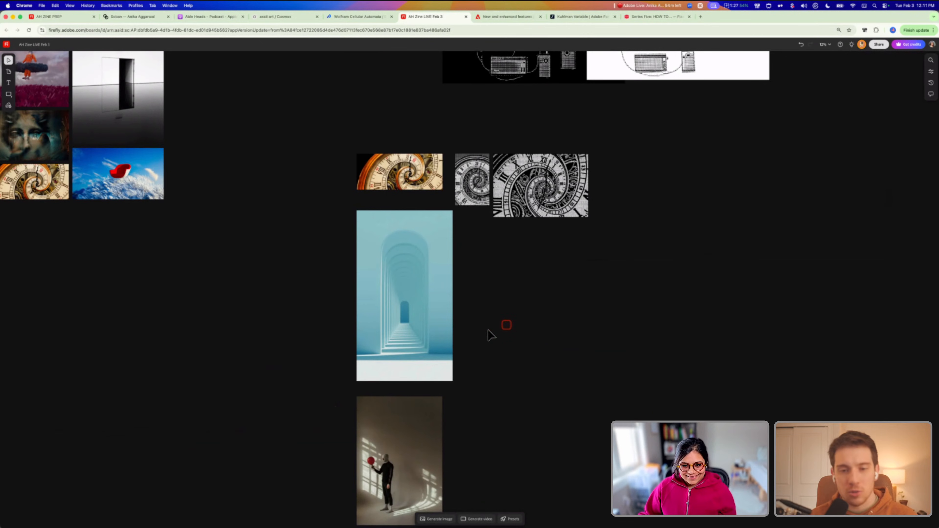
scroll(480, 334, down, 4)
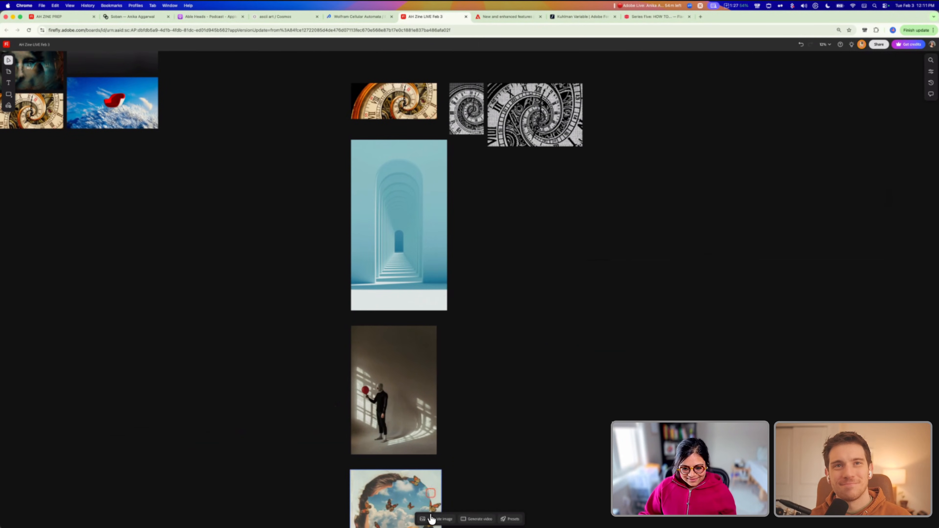
click(430, 518)
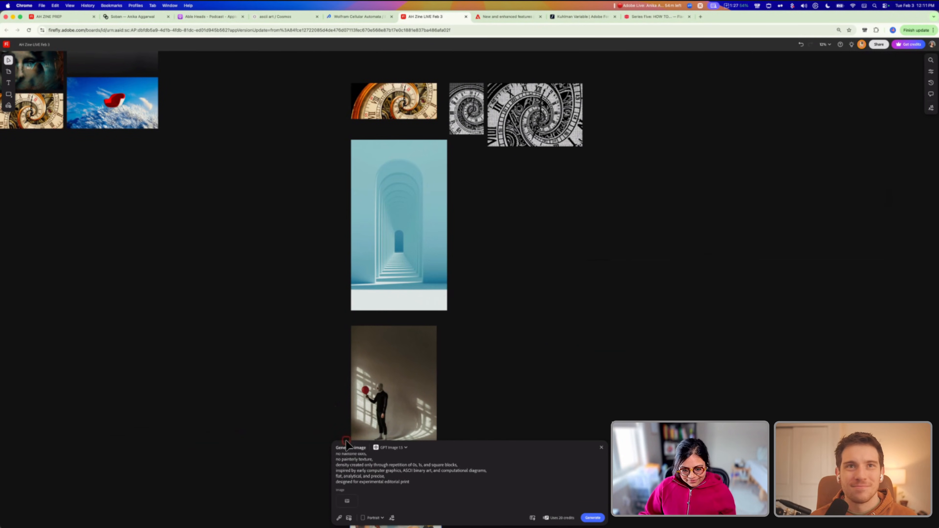
key(super+a)
key(BackSpace)
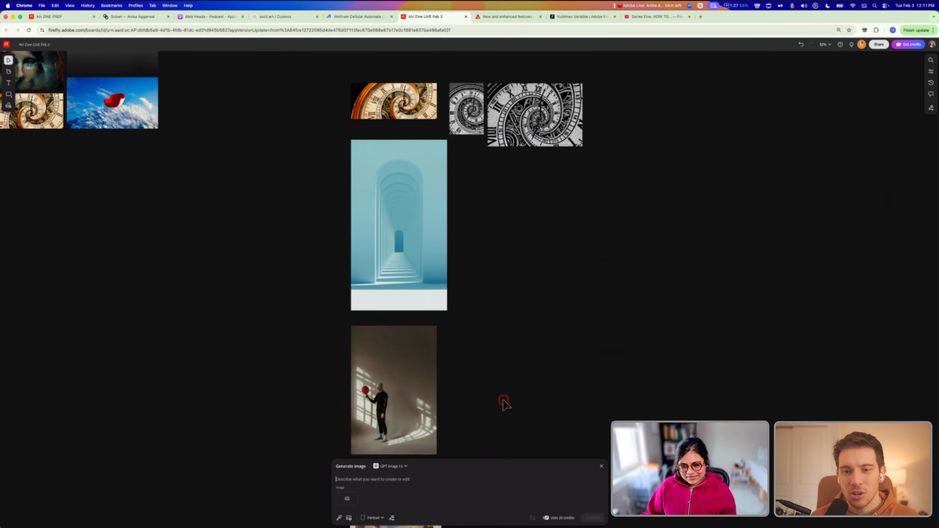
Select the copied photo of the man with the red ball and reopen image generation with it selected
click(504, 403)
click(425, 403)
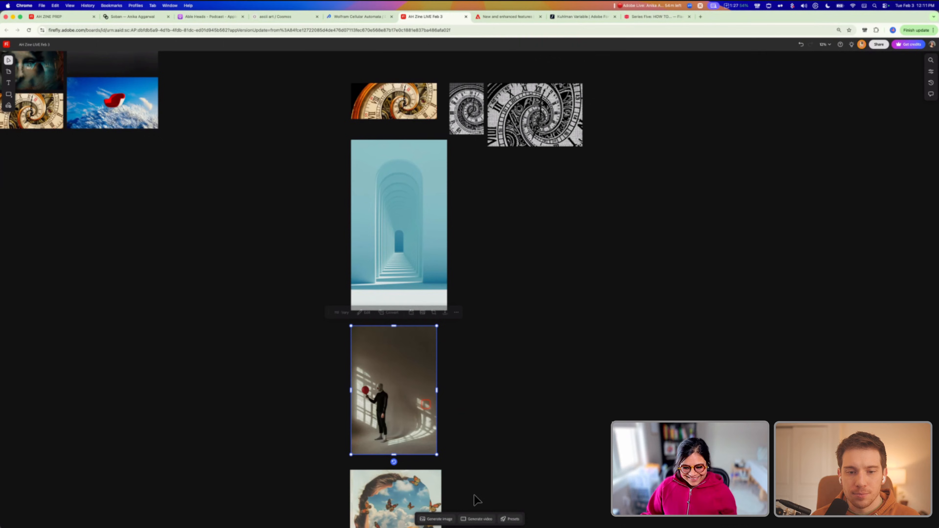
click(432, 519)
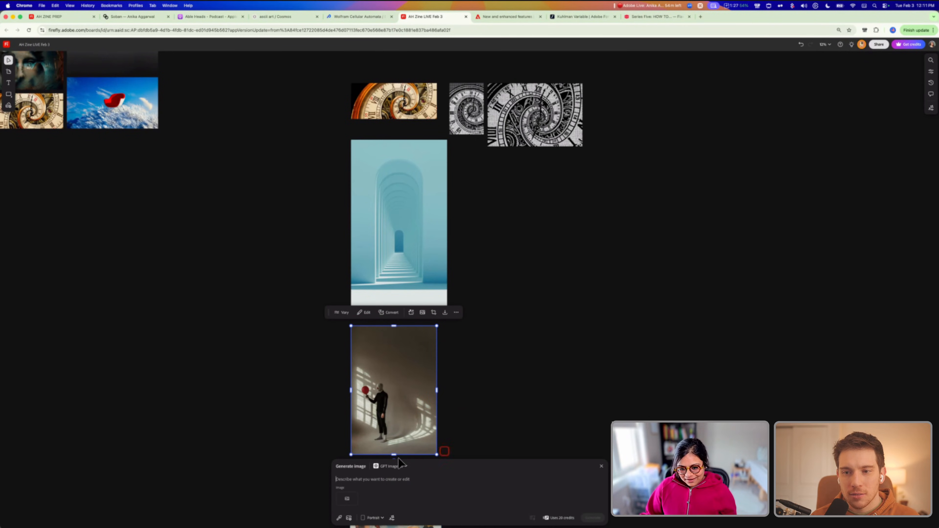
Review the available Adobe and partner image models and the form for suggesting a generative AI model
click(406, 467)
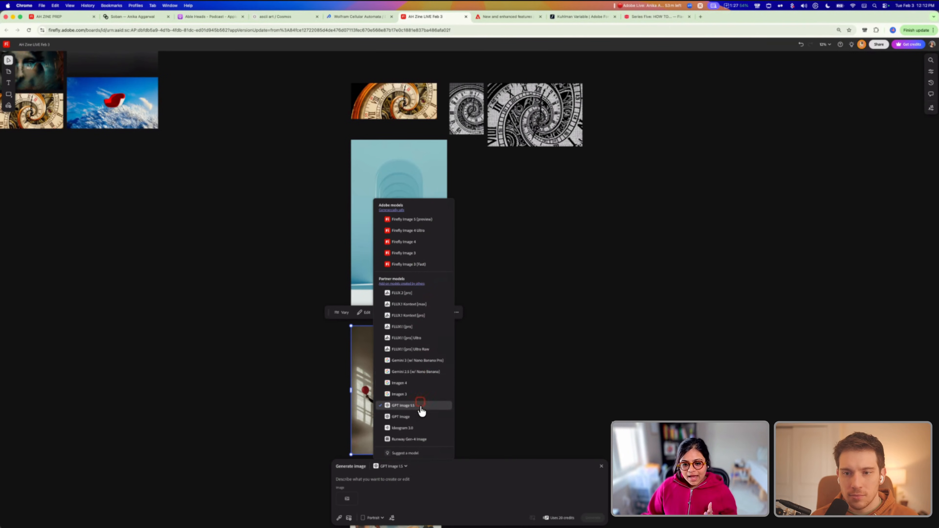
click(398, 453)
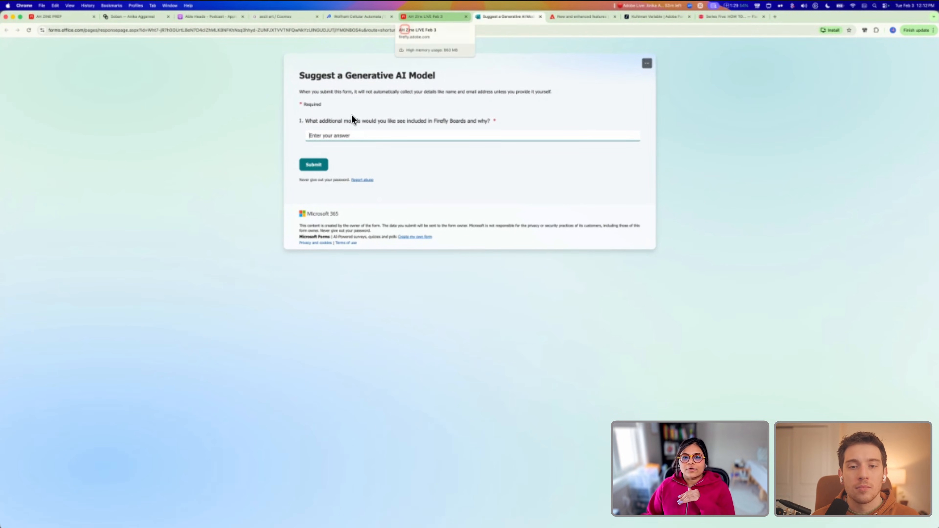
click(414, 17)
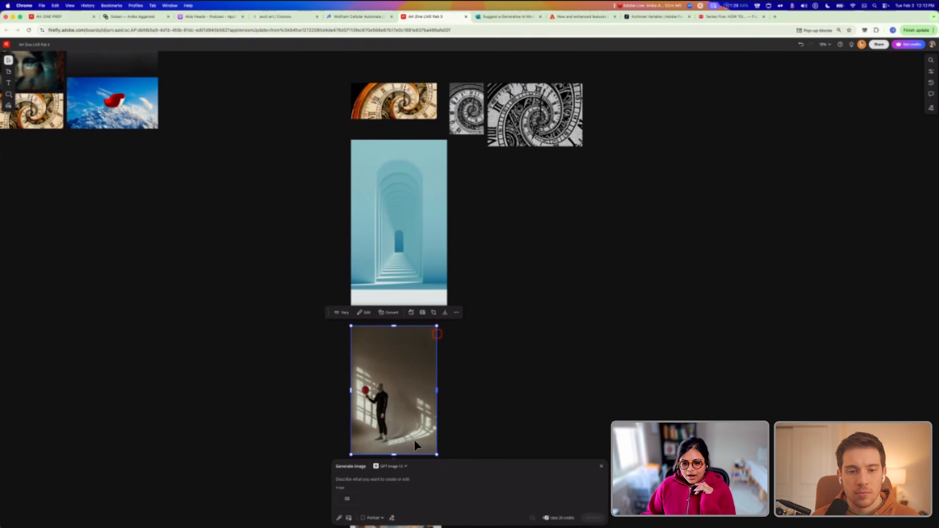
click(407, 467)
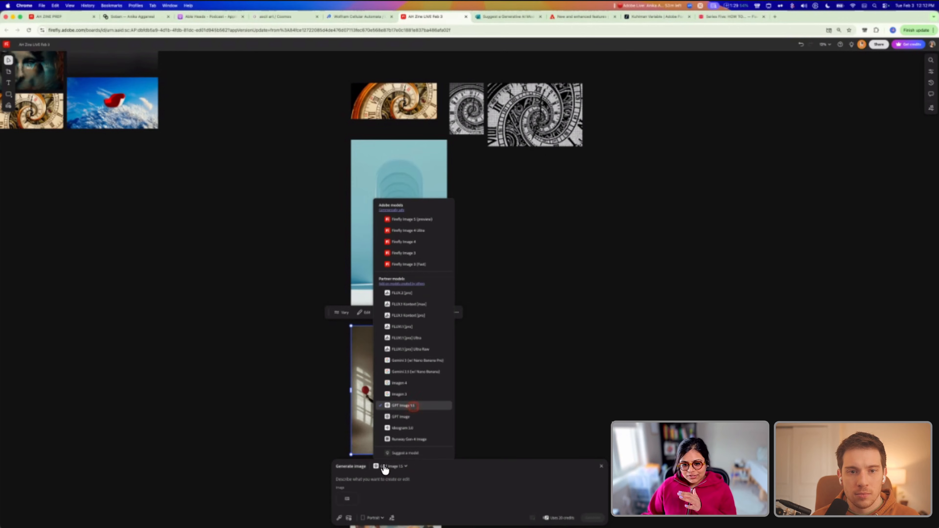
Start the prompt with "convert the reference image into a black and white technical editorial illustration, inspired by old computer graphics."
click(380, 480)
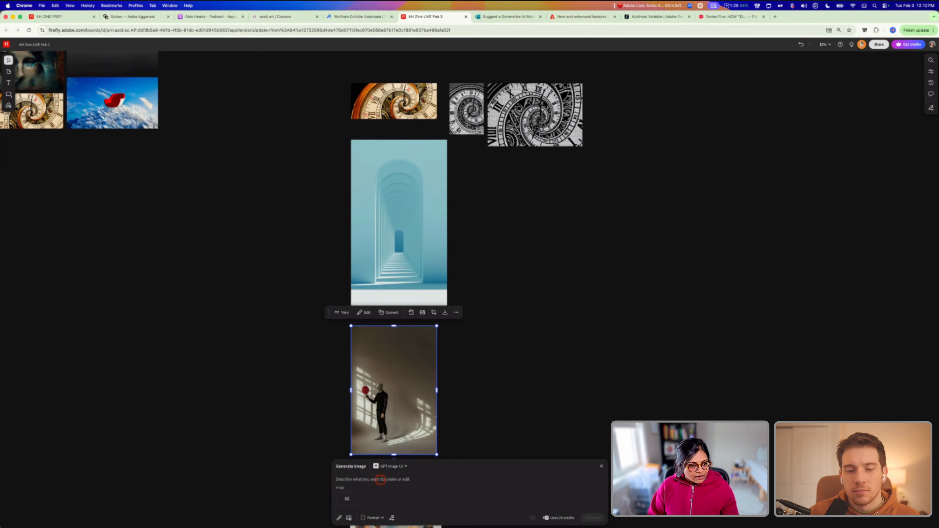
text(con)
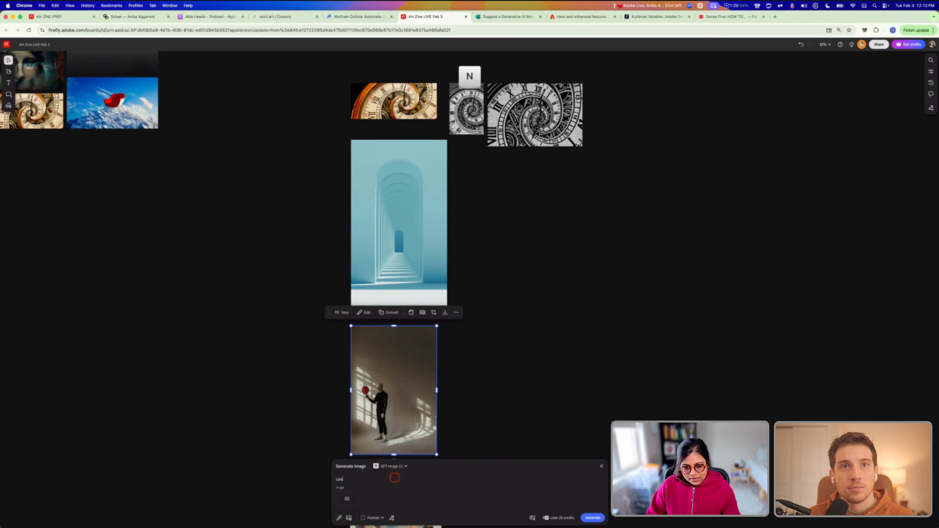
text(vert the reference )
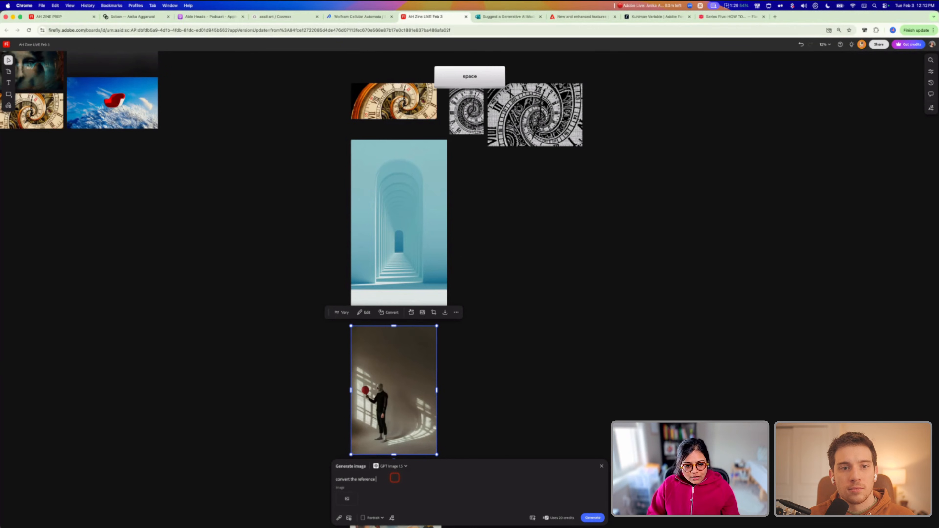
text(image into)
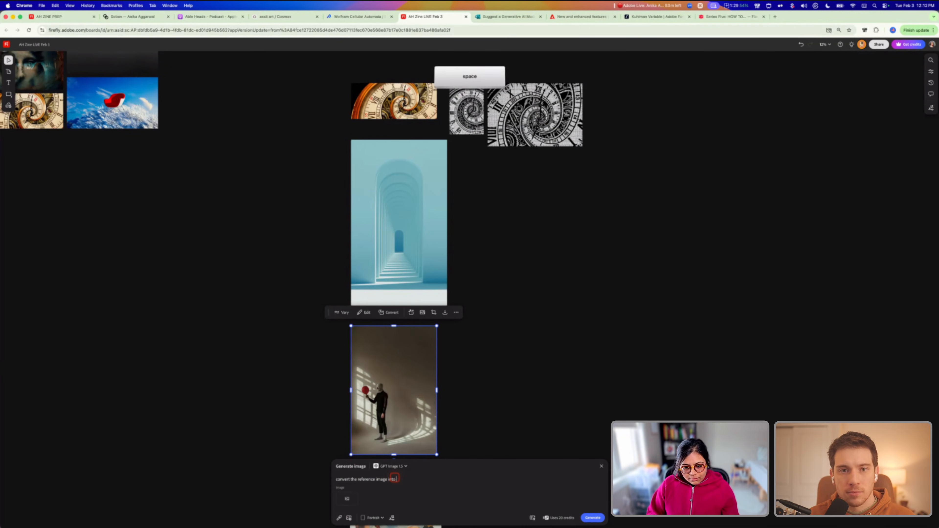
text( a black and white)
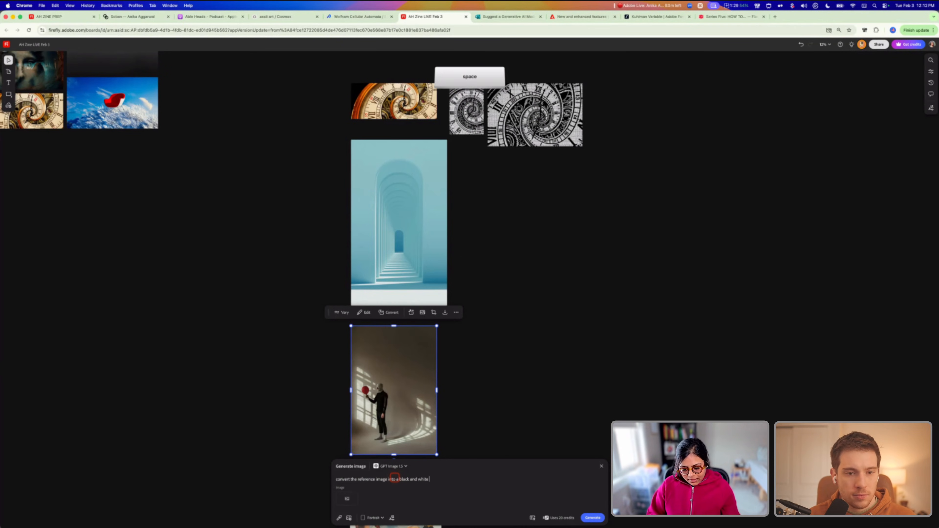
text( technical)
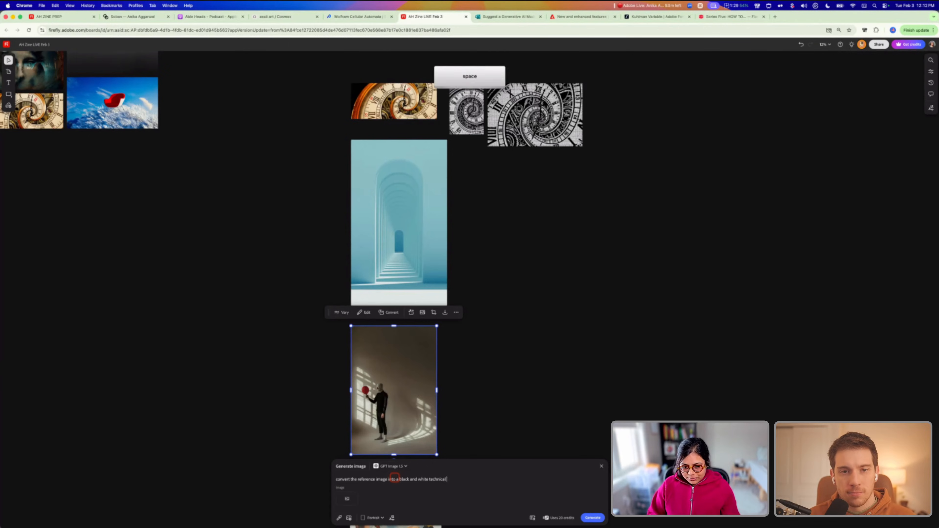
text( editorial ilust)
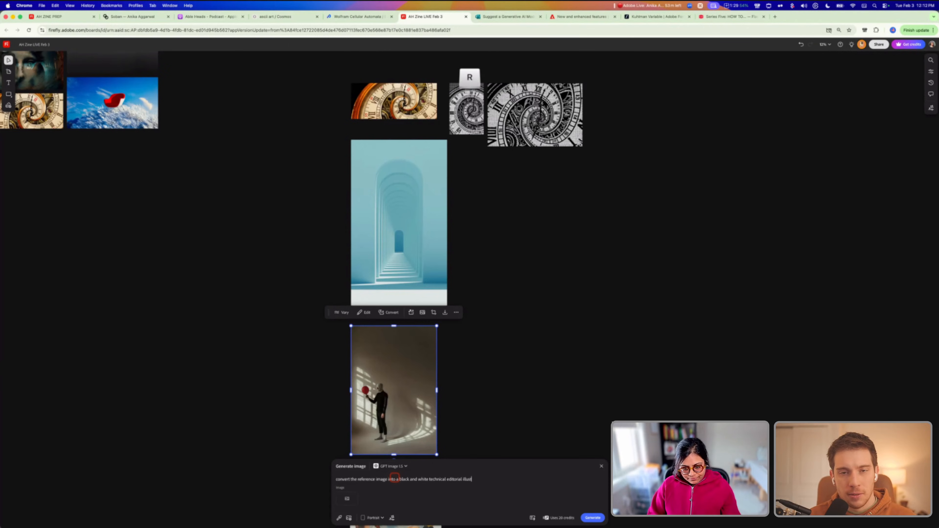
text(ration, )
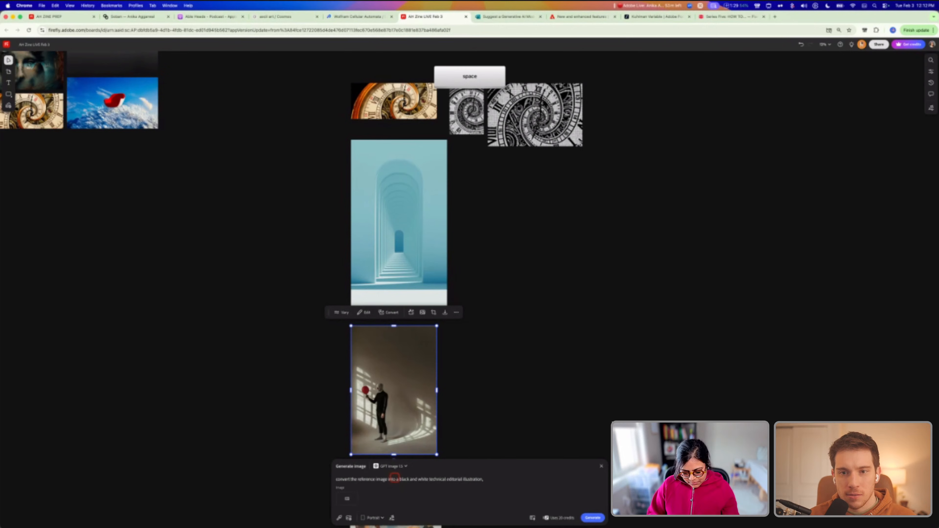
text(inspired by old computer graphics.)
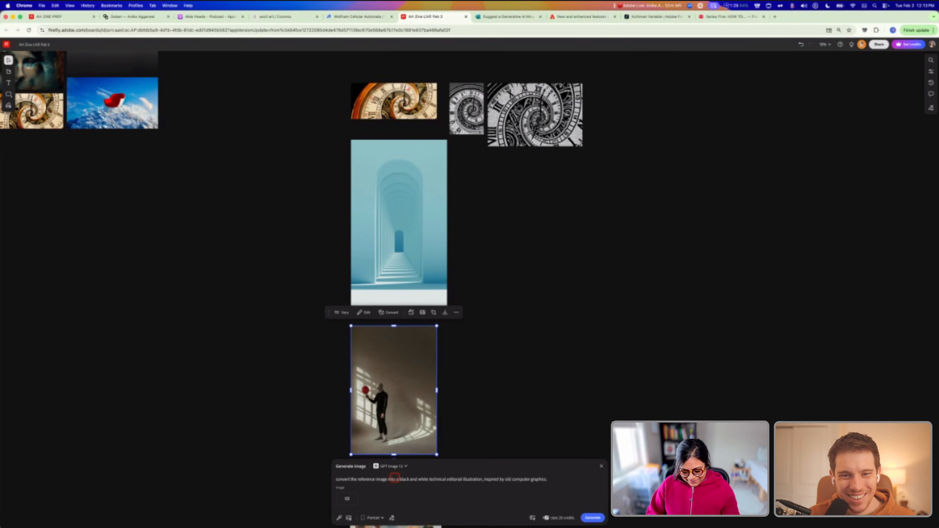
Extend the prompt with "with square and binary pixels", correcting the misspelled words
text( with sqwuare an)
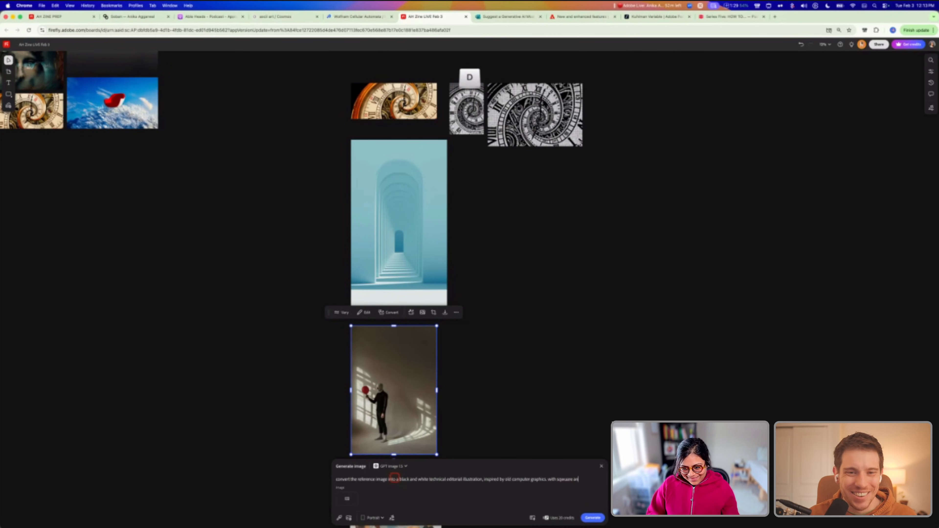
text(ry)
key(BackSpace)
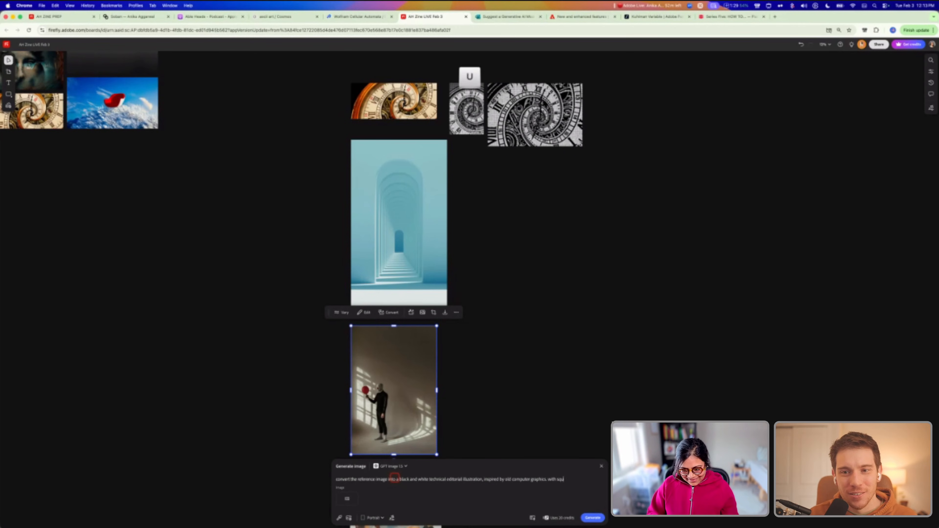
text(are and binary pi)
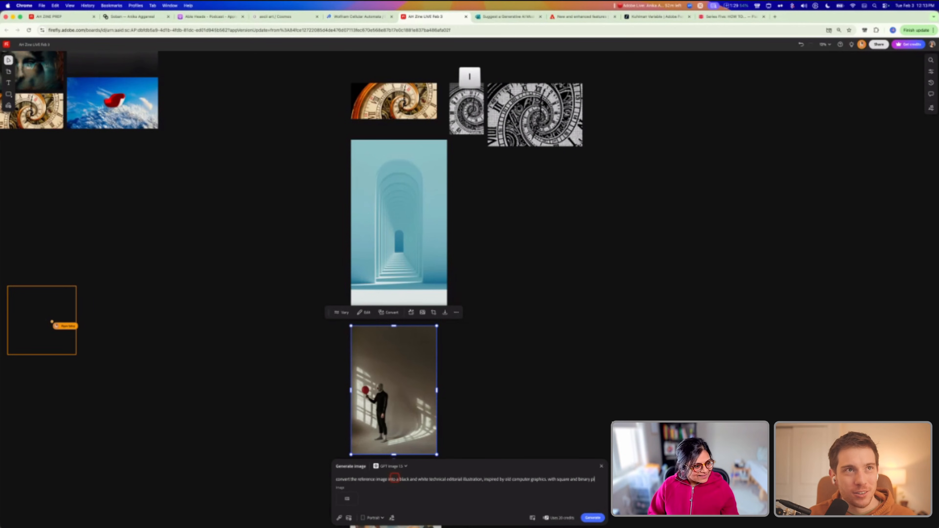
text(xels,)
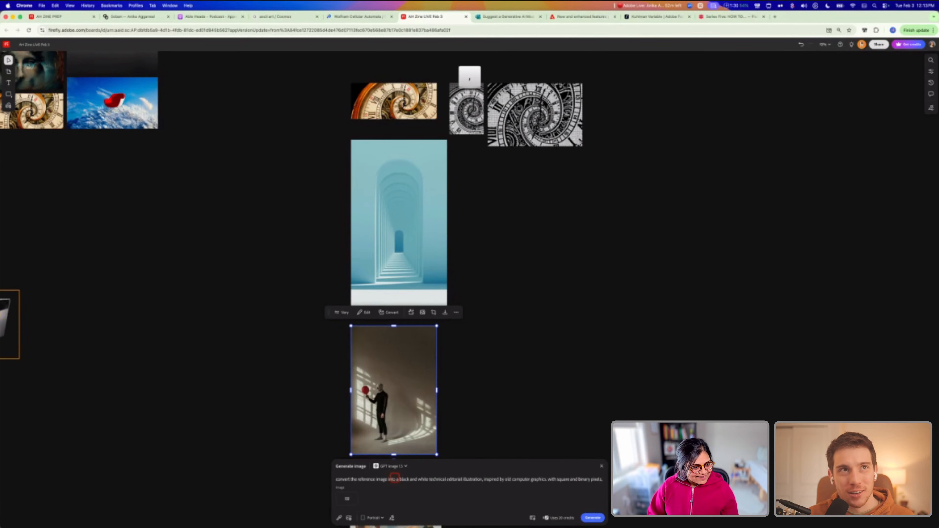
key(BackSpace)
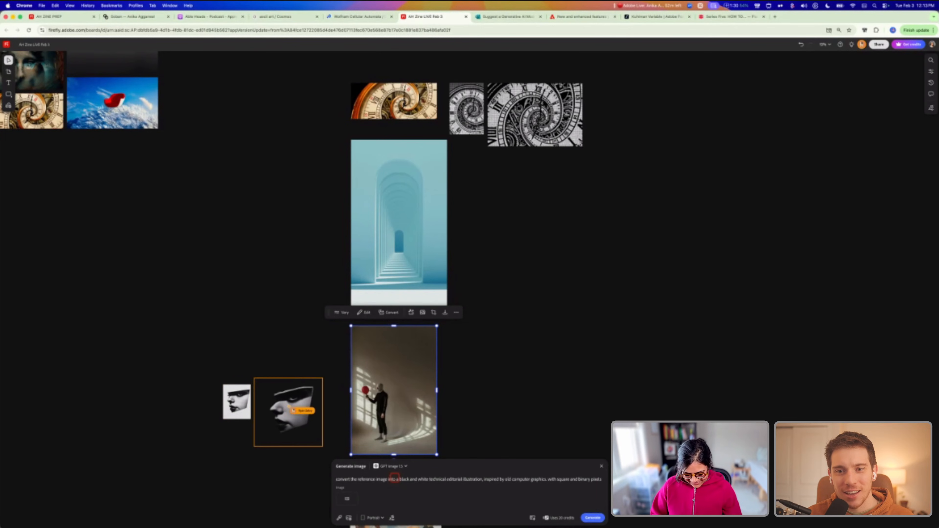
Extend the prompt with "high contrast black on white, flat analytical and precise, no painterly texture"
text(, high contra)
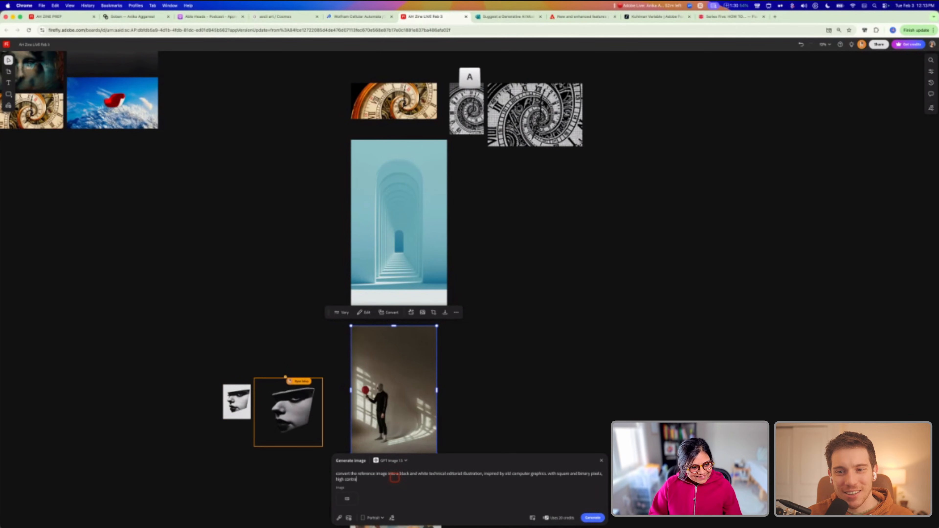
text(st blacj on white,)
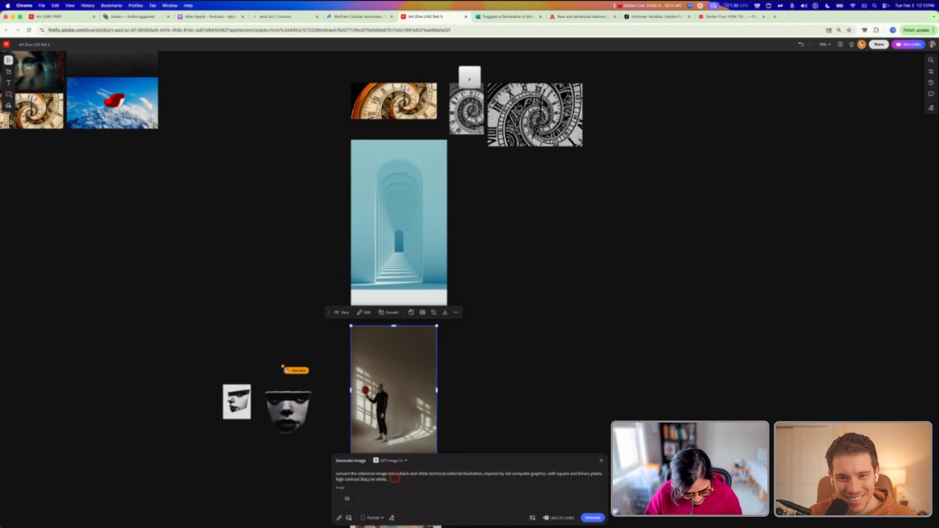
text( flat analyti)
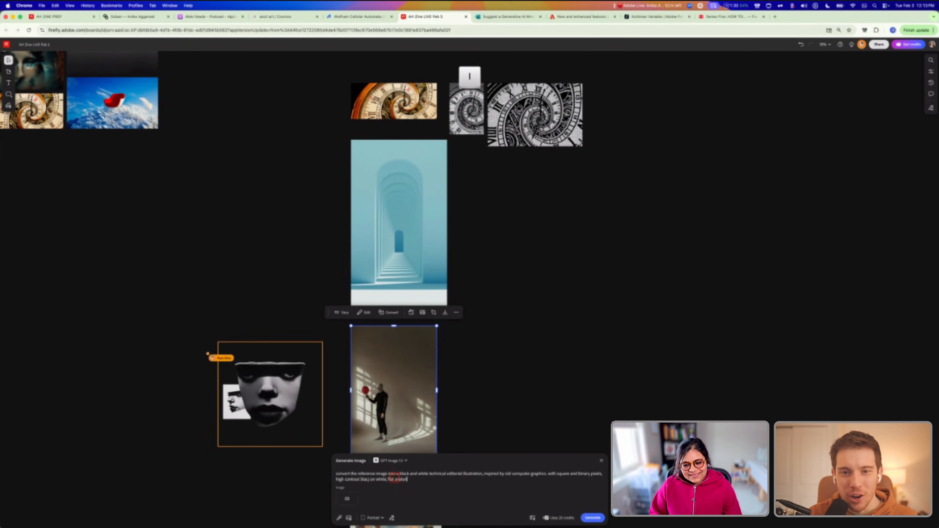
text(cal and )
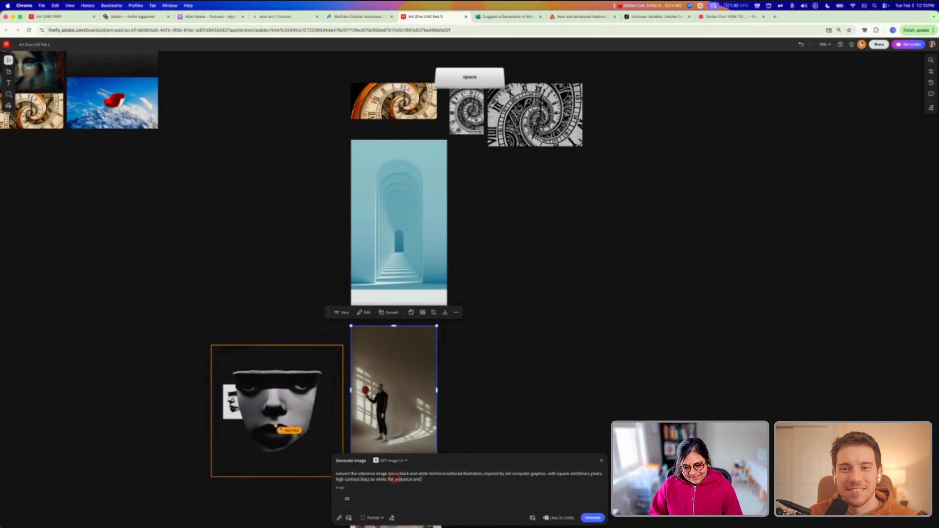
text(precise,)
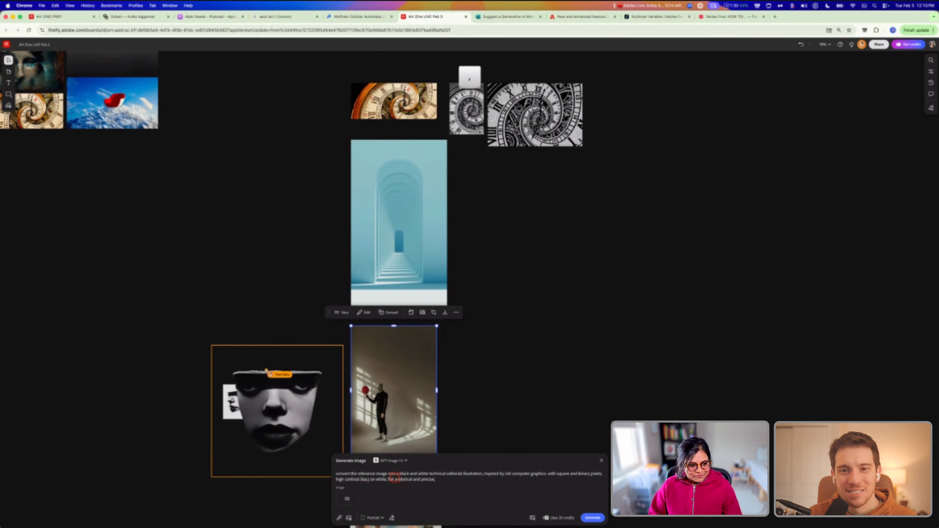
text( no painterly tex)
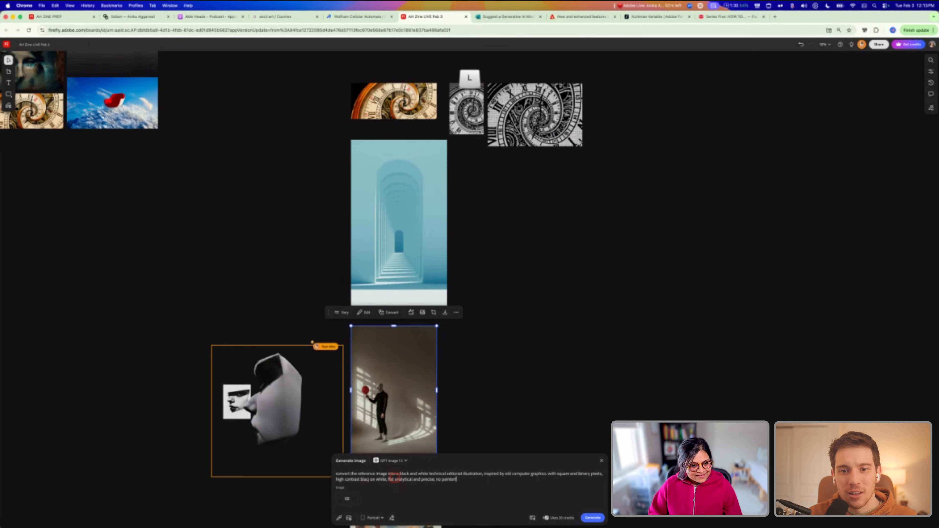
text(ture ins)
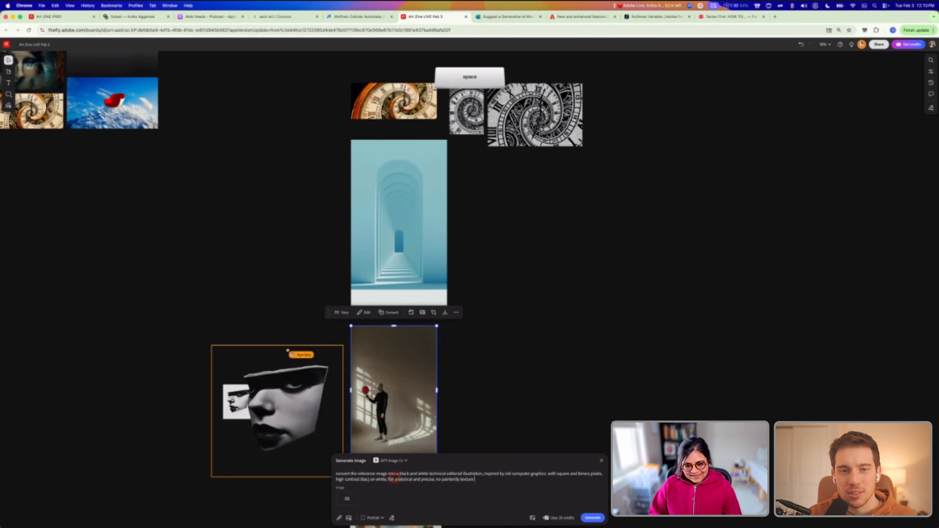
key(BackSpace)
key(BackSpace)
key(BackSpace)
key(BackSpace)
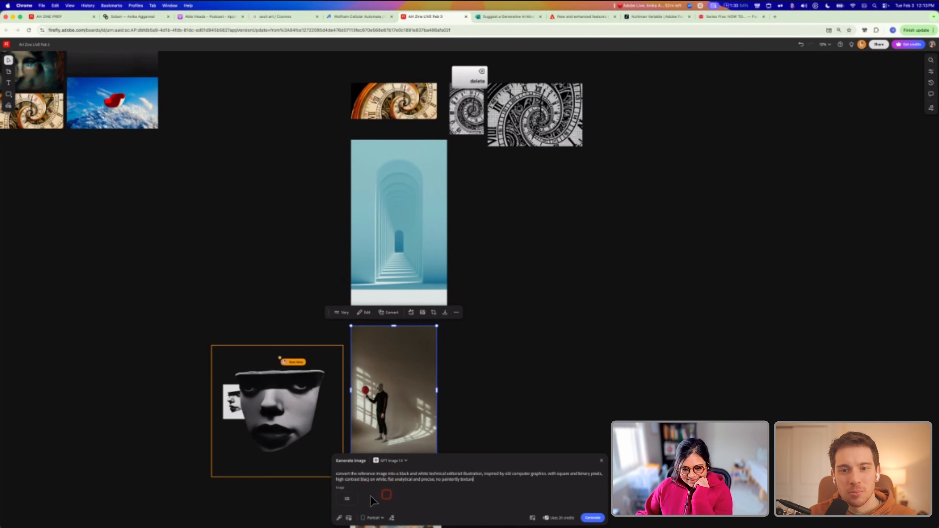
Attach the red-ball photo as the reference image, correct the misspelled "black" in the prompt, and generate the image
click(339, 518)
click(407, 381)
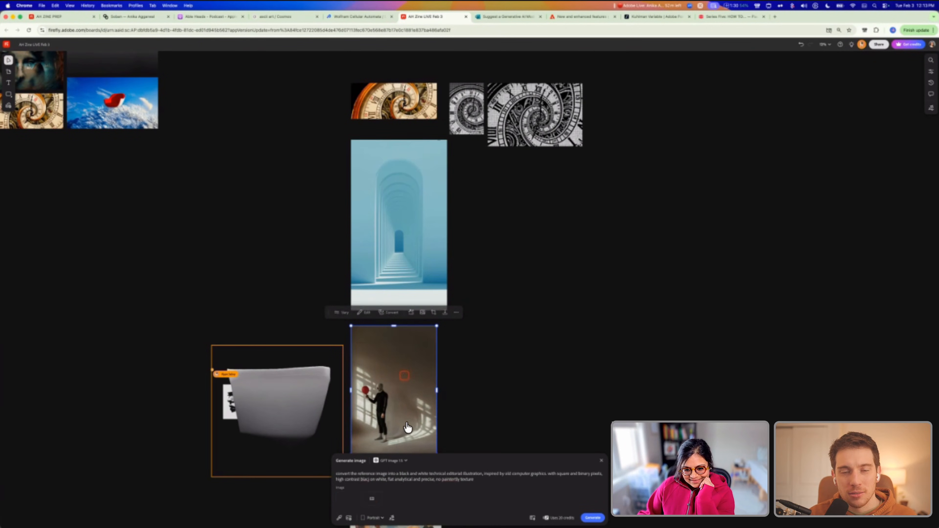
click(366, 479)
text(black)
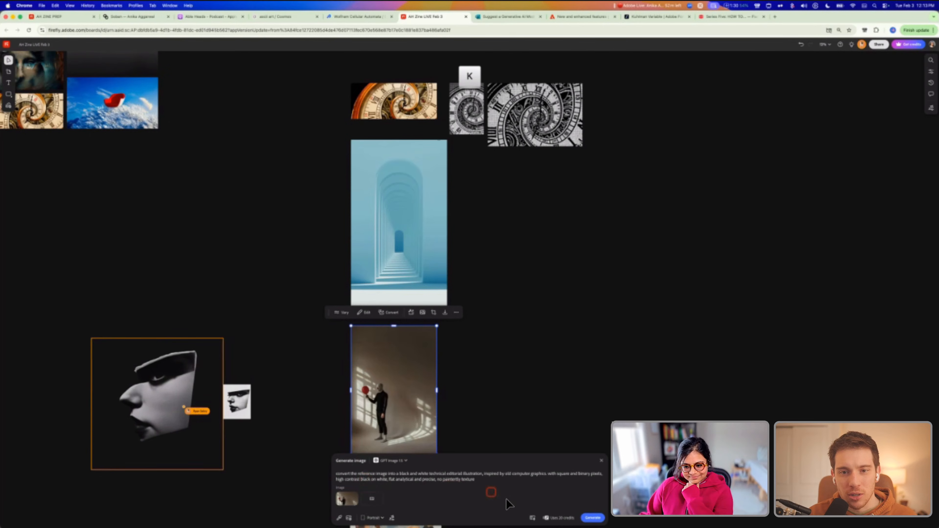
click(593, 518)
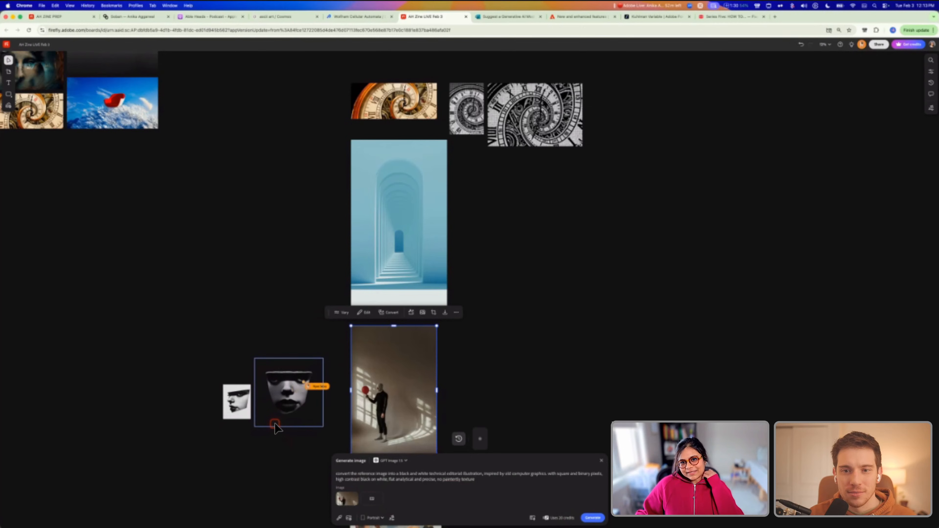
Check the board's sharing options and access settings
click(879, 46)
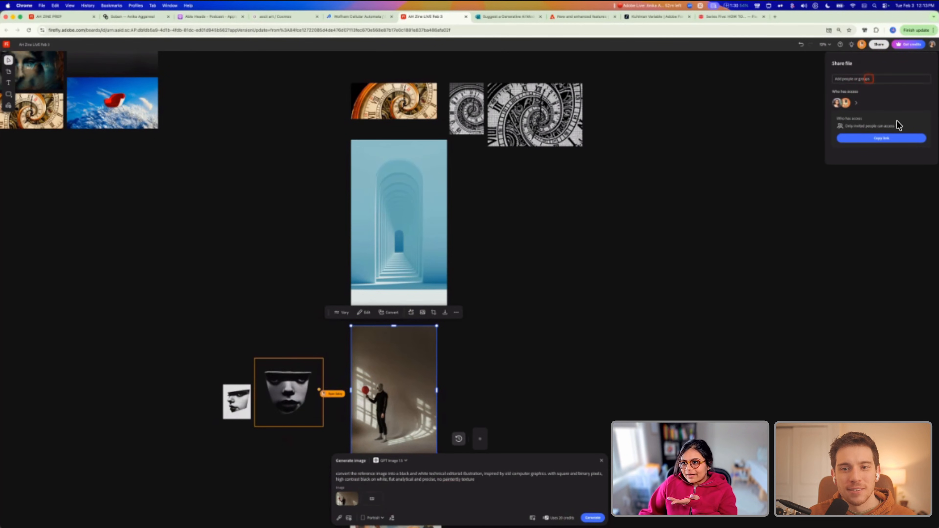
click(753, 176)
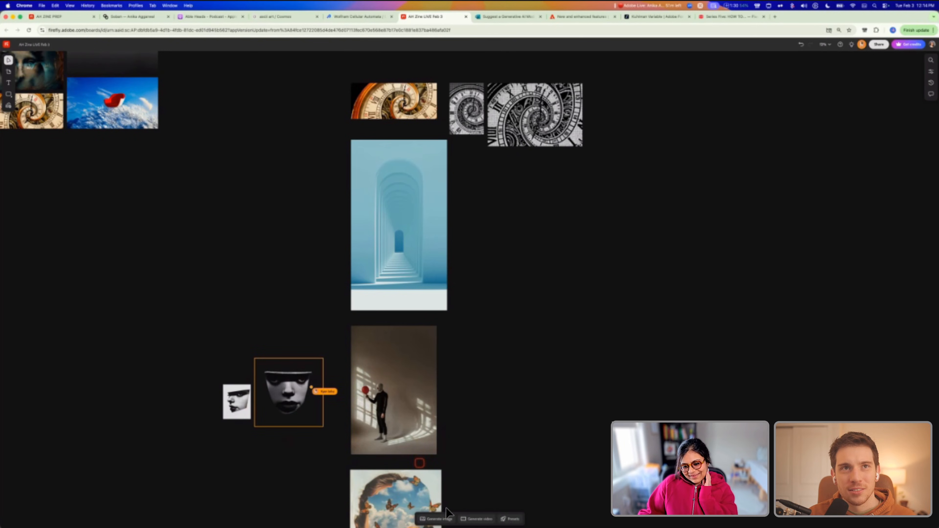
Reopen image generation and replace the prompt with "convert the reference image into a black and white ascii art,"
click(439, 518)
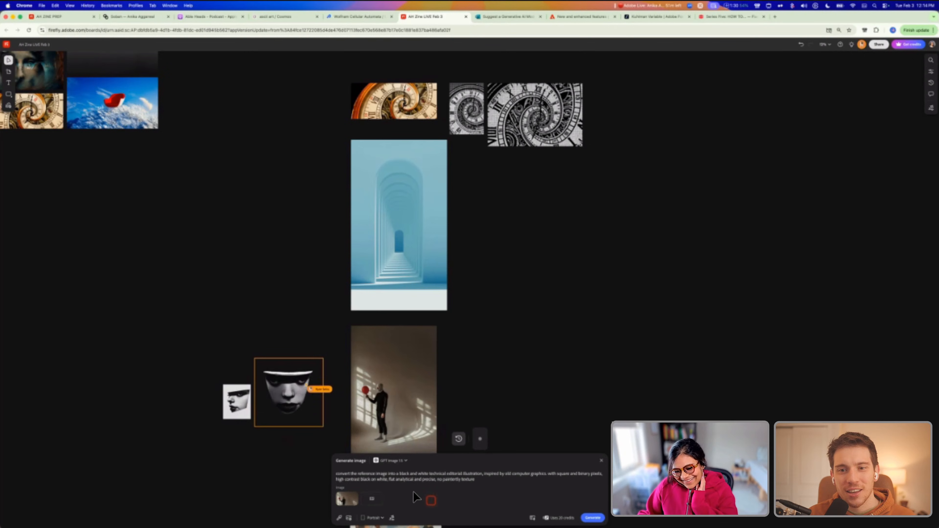
triple_click(411, 478)
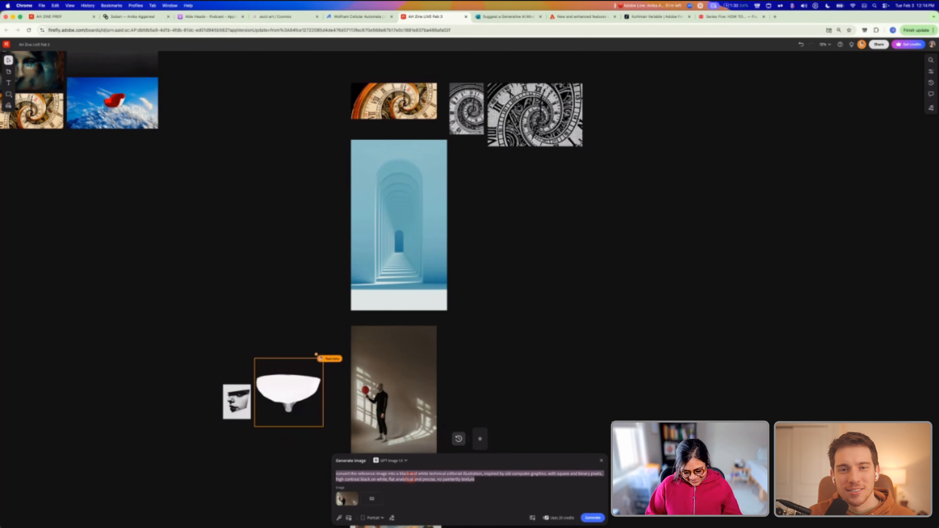
text(convert the ref)
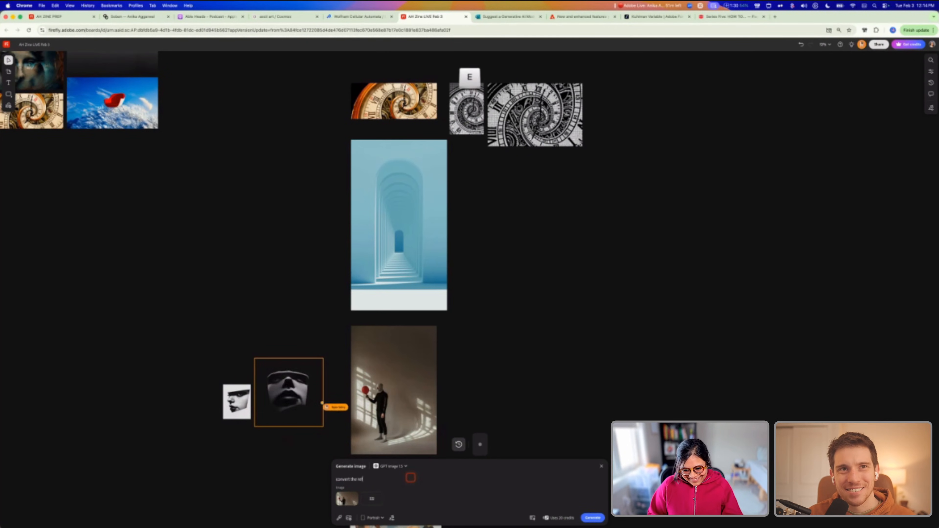
text(erence image in)
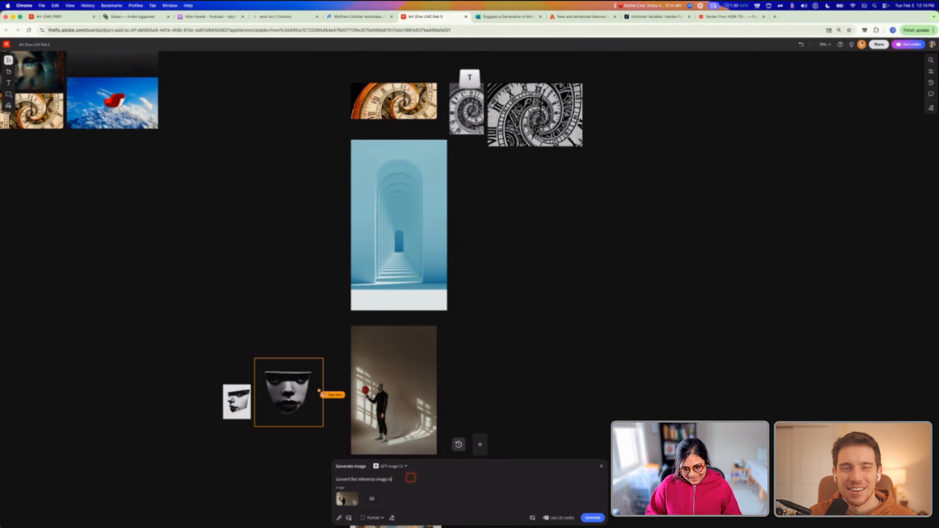
text(to a black and white a)
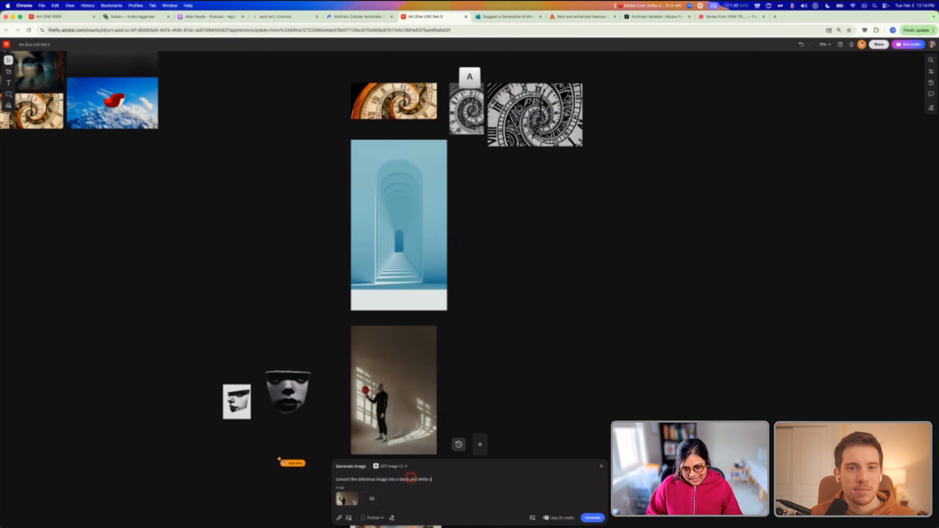
text(scii art)
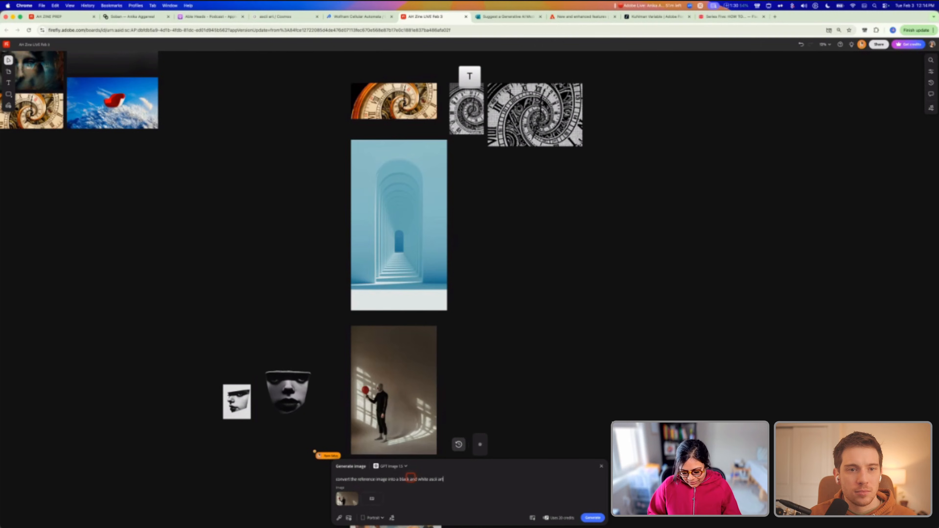
text(,)
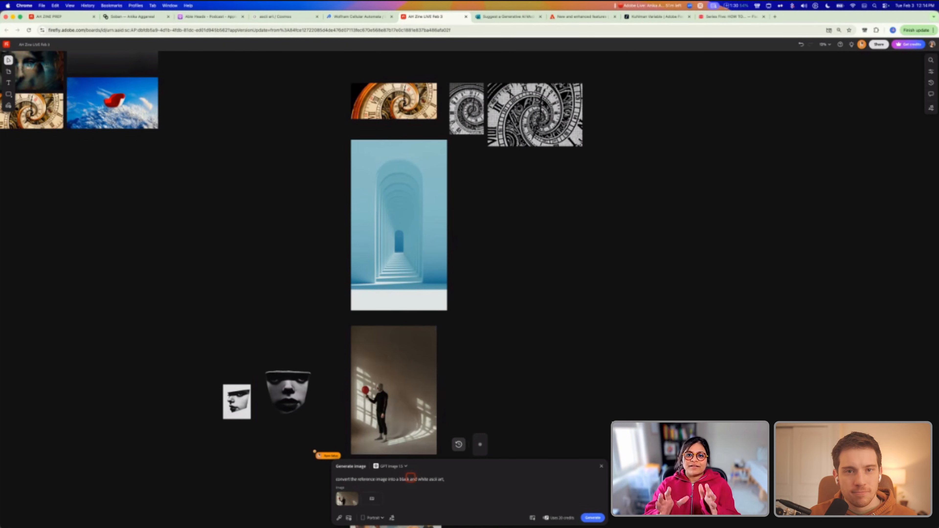
text(,)
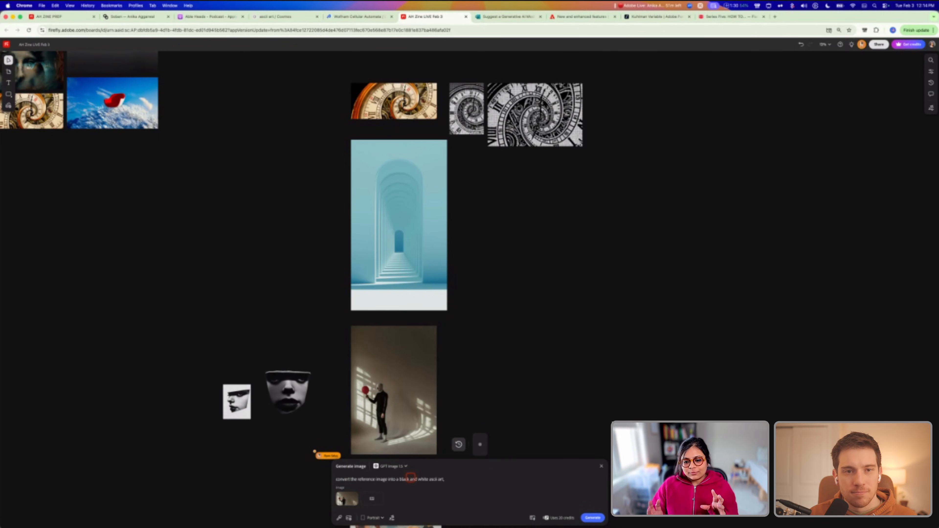
key(BackSpace)
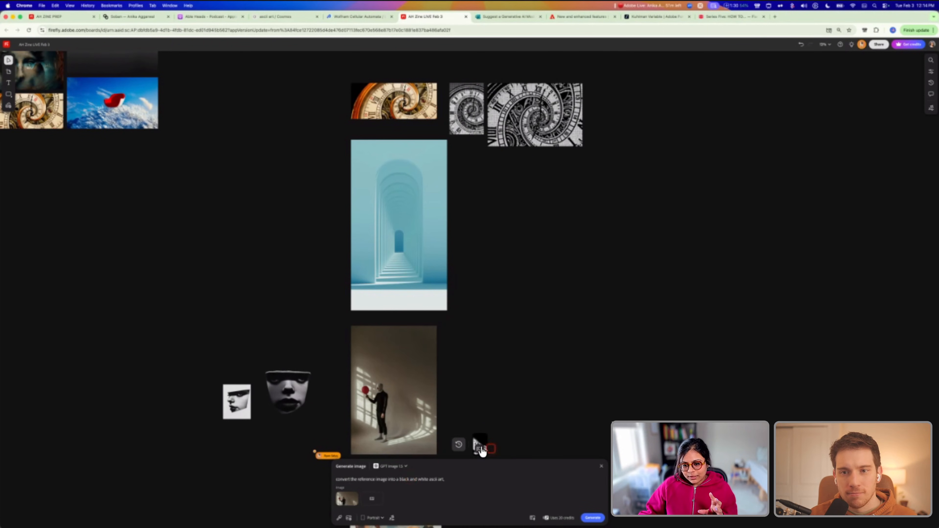
Place the generated black-and-white image beside its source photo on the board and enlarge it to nearly the same size
drag(479, 445, 444, 324)
click(444, 326)
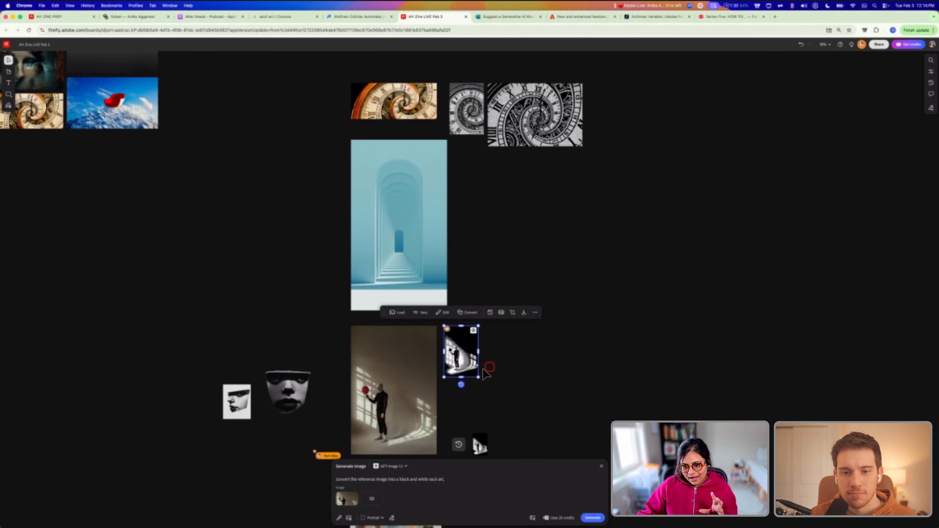
drag(478, 378, 557, 435)
click(557, 434)
scroll(503, 409, down, 1)
click(502, 407)
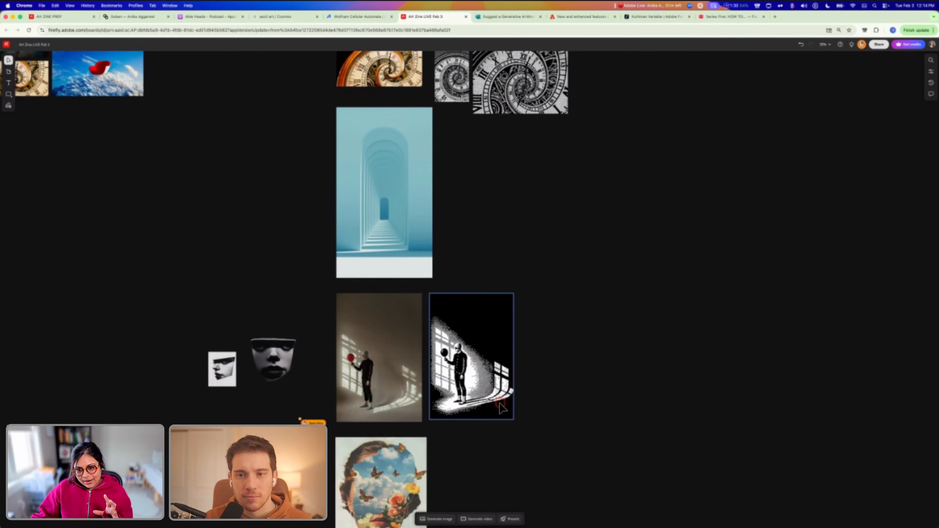
Enlarge the generated pixel illustration slightly to match the size of the source photo
scroll(503, 409, up, 5)
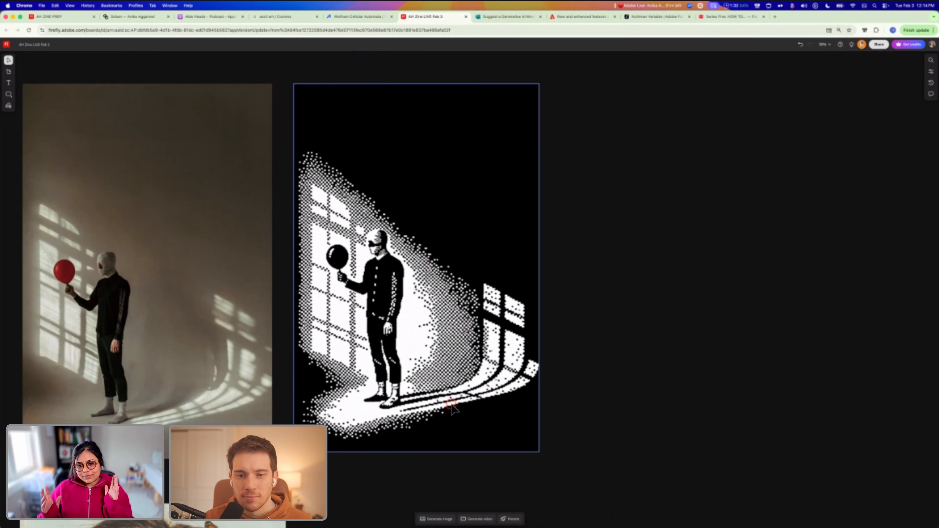
click(480, 419)
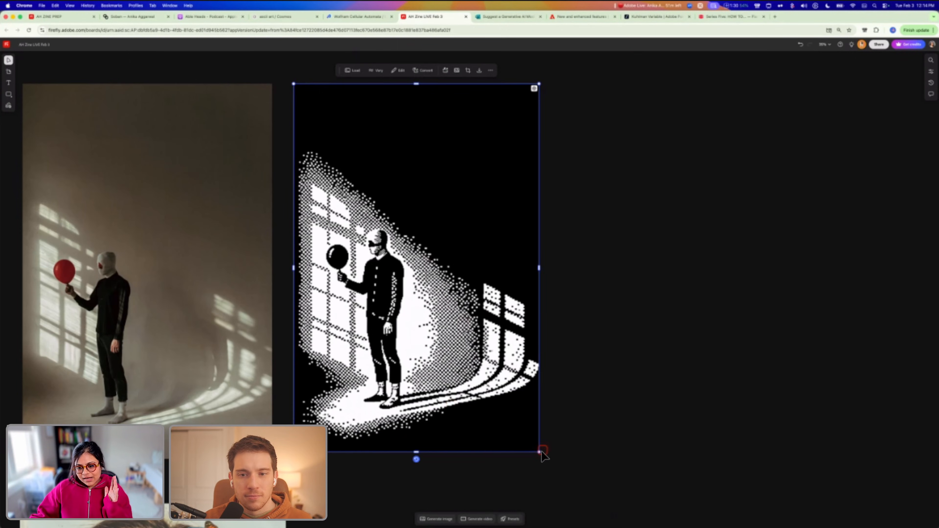
drag(541, 453, 548, 457)
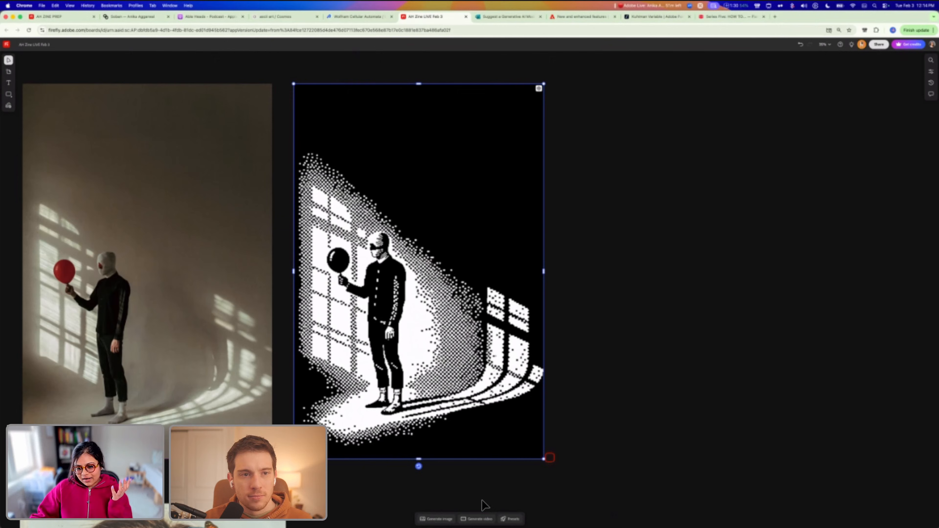
Replace the prompt with the prepared text for an editorial illustration built from square pixels and binary characters, removing its "Prompt" heading
click(444, 519)
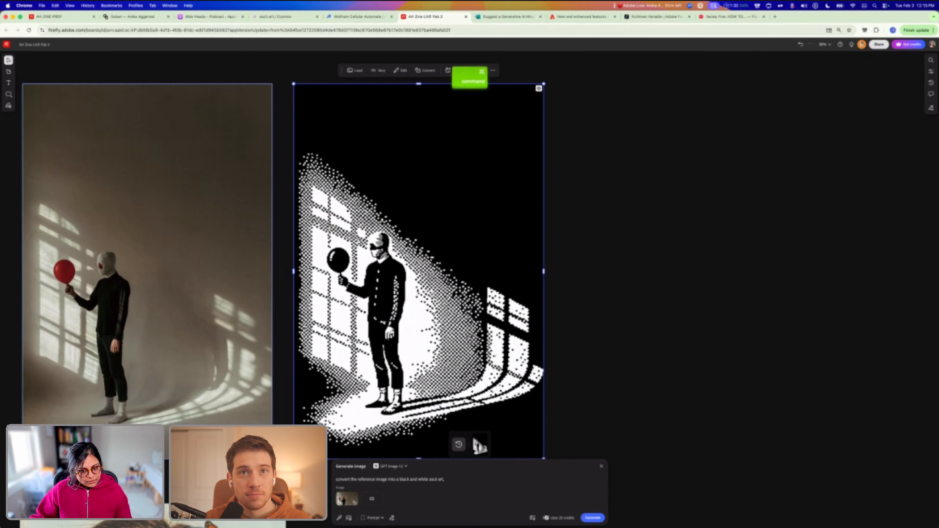
key(super+c)
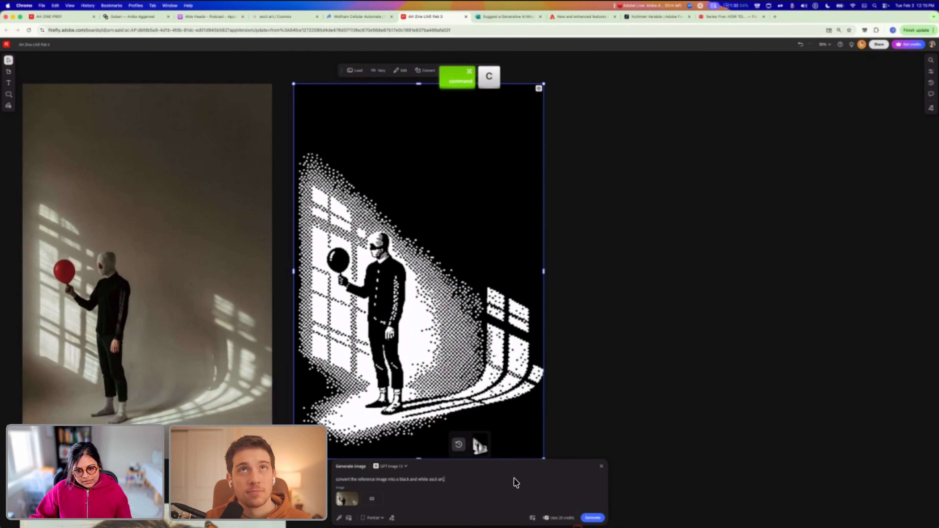
triple_click(395, 479)
key(super+v)
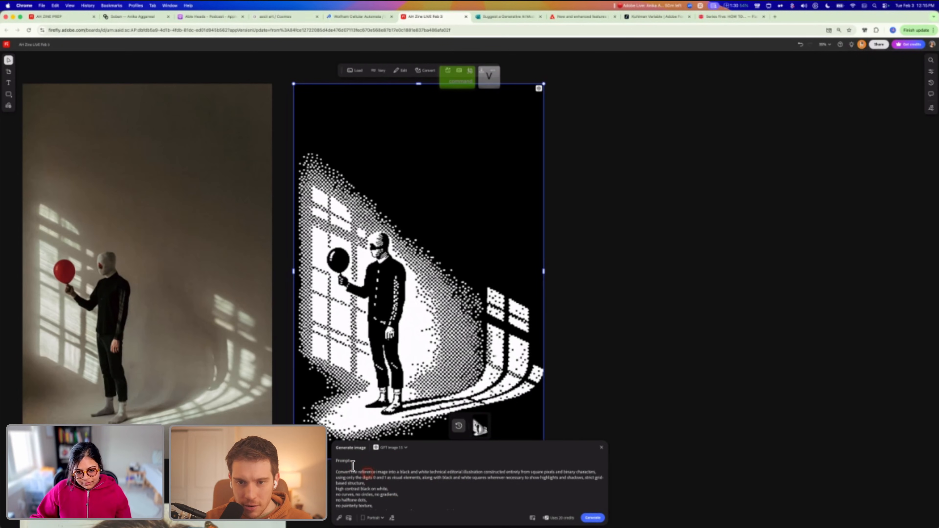
click(353, 466)
key(BackSpace)
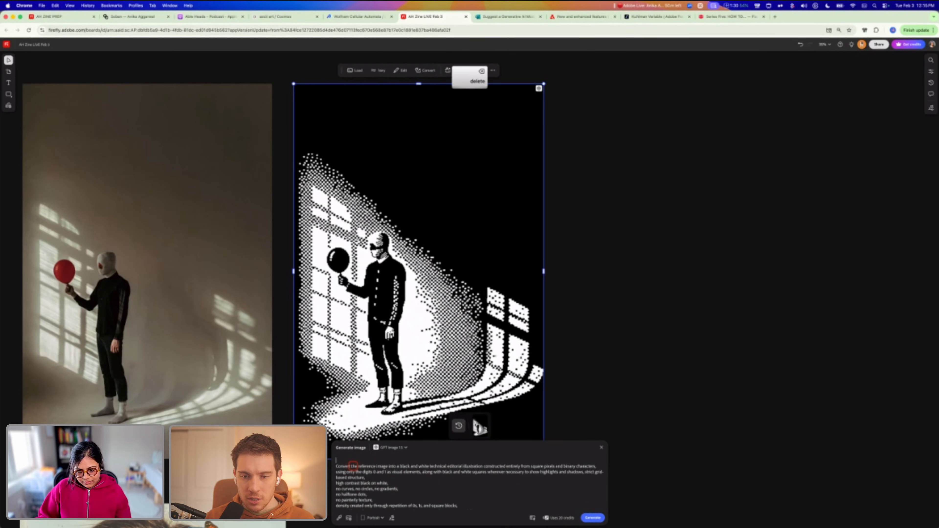
Check the rest of the pasted prompt and generate a new portrait illustration from the red-ball photo with GPT Image 1.5
scroll(384, 480, down, 3)
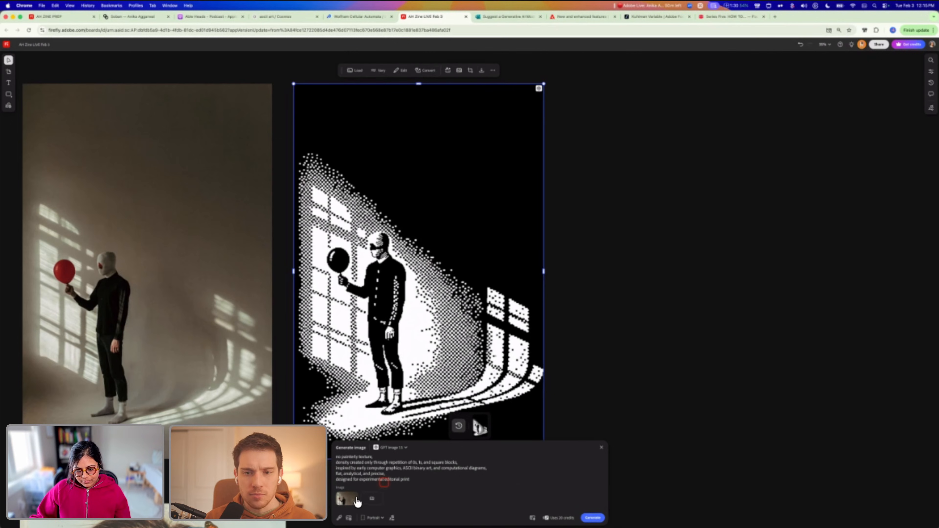
click(587, 518)
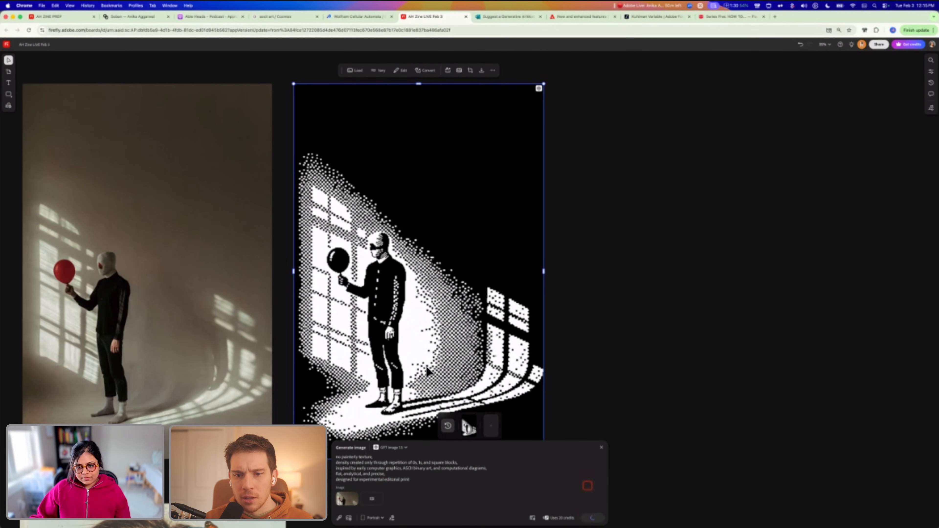
scroll(427, 366, down, 5)
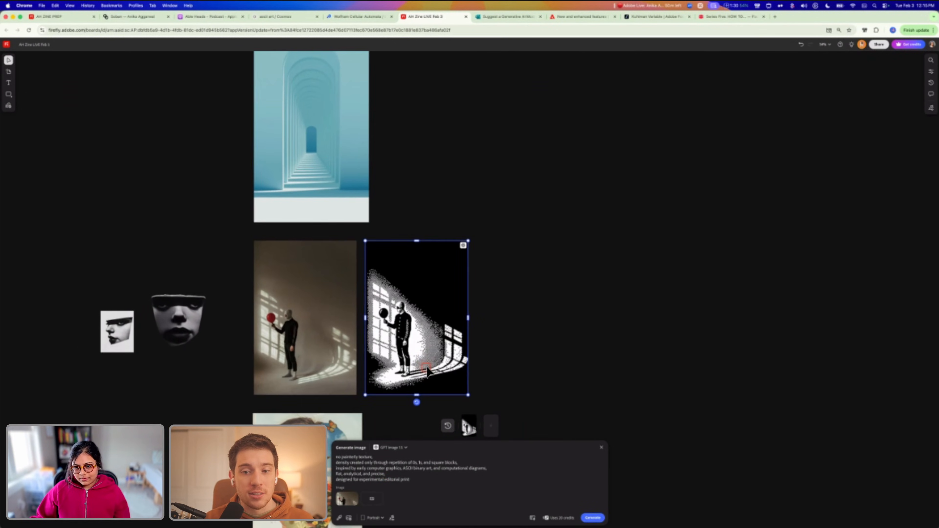
scroll(426, 370, up, 3)
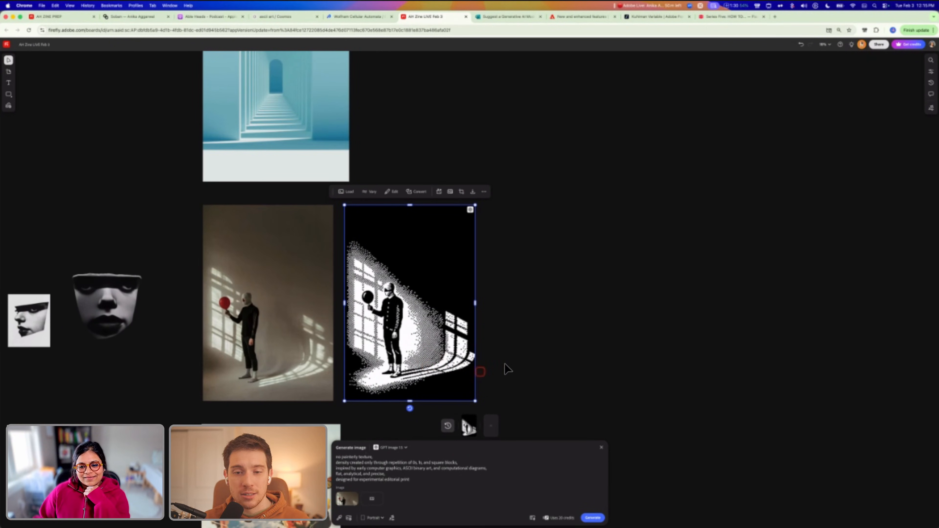
Switch the aspect ratio to Landscape and generate another binary-character illustration from the red-ball photo with GPT Image 1.5
scroll(508, 364, right, 3)
scroll(508, 364, down, 1)
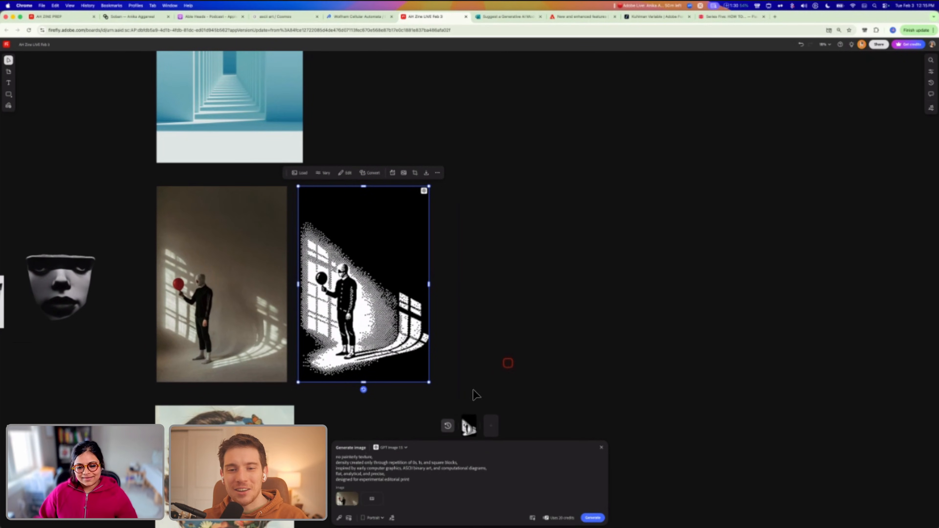
click(373, 517)
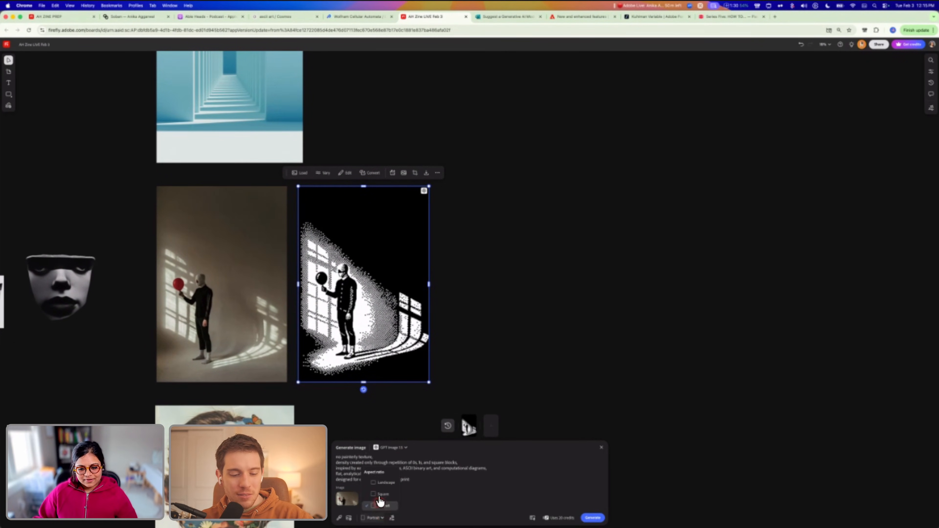
click(384, 482)
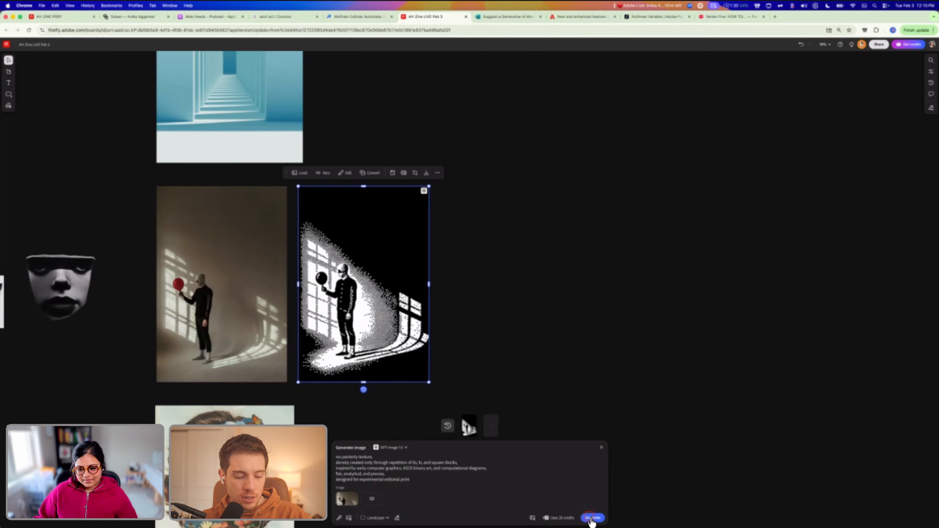
click(592, 518)
scroll(129, 307, left, 5)
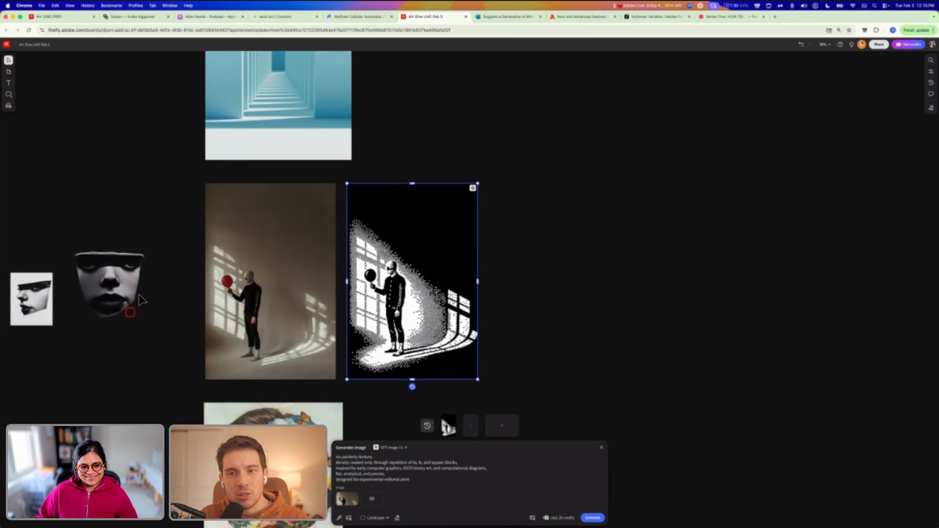
Examine the rotation handles of the 3D face beside the source photos
click(154, 290)
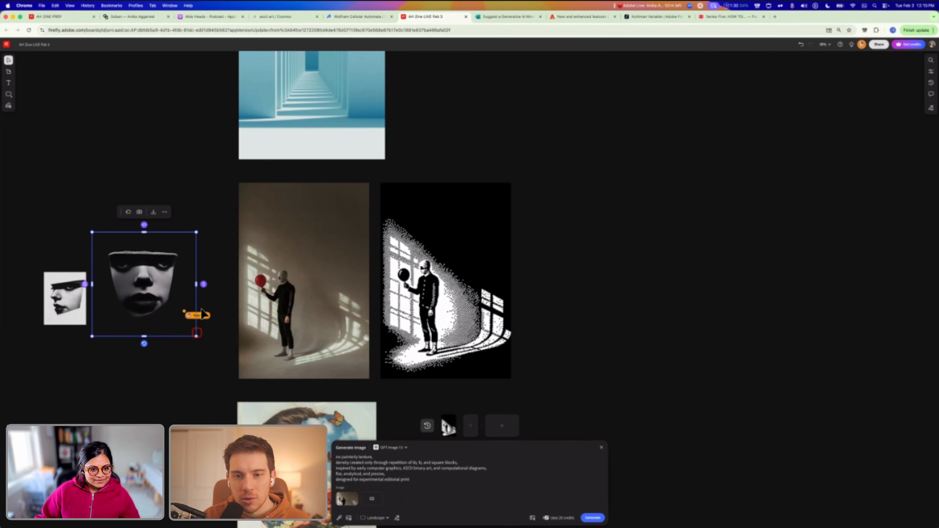
mouse_move(204, 285)
mouse_down()
mouse_move(204, 331)
mouse_move(203, 255)
mouse_move(201, 285)
mouse_up()
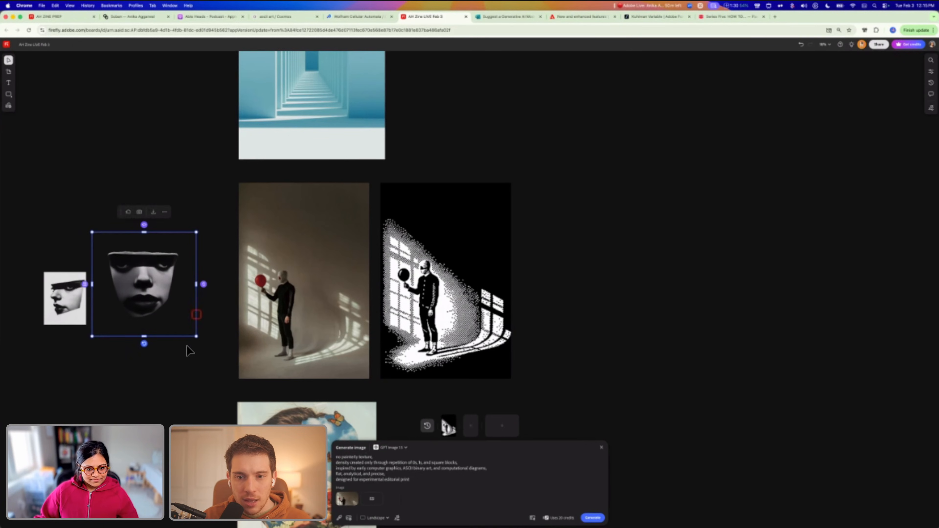
click(186, 355)
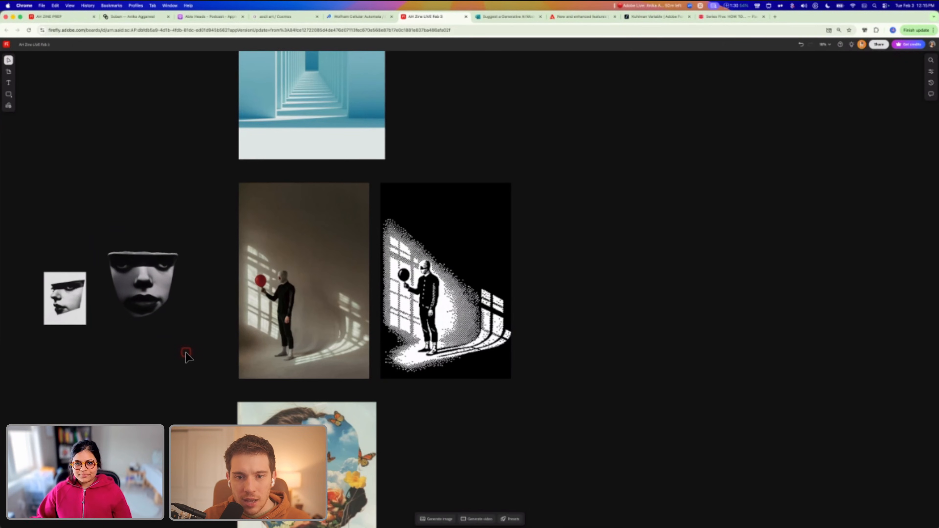
Reopen the image generator and check on the pending binary-character illustrations
click(430, 518)
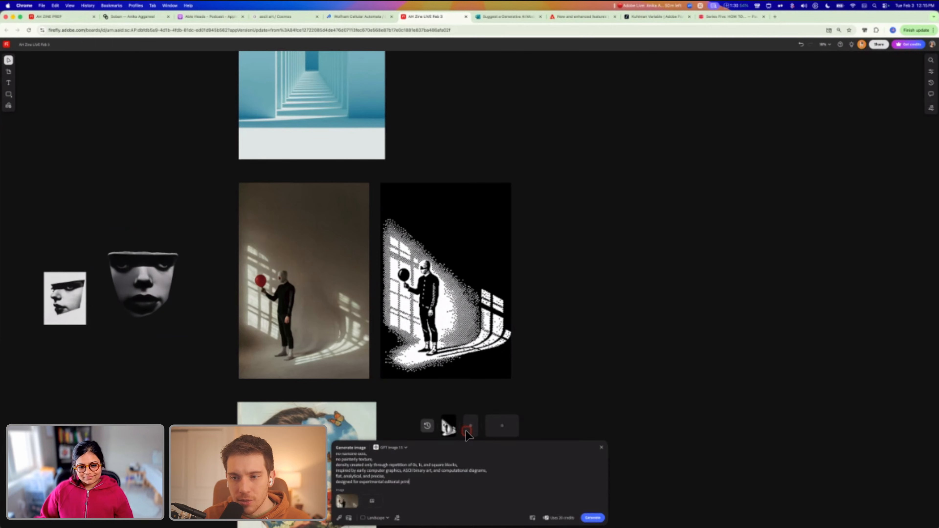
click(458, 332)
scroll(459, 332, right, 5)
scroll(458, 332, down, 1)
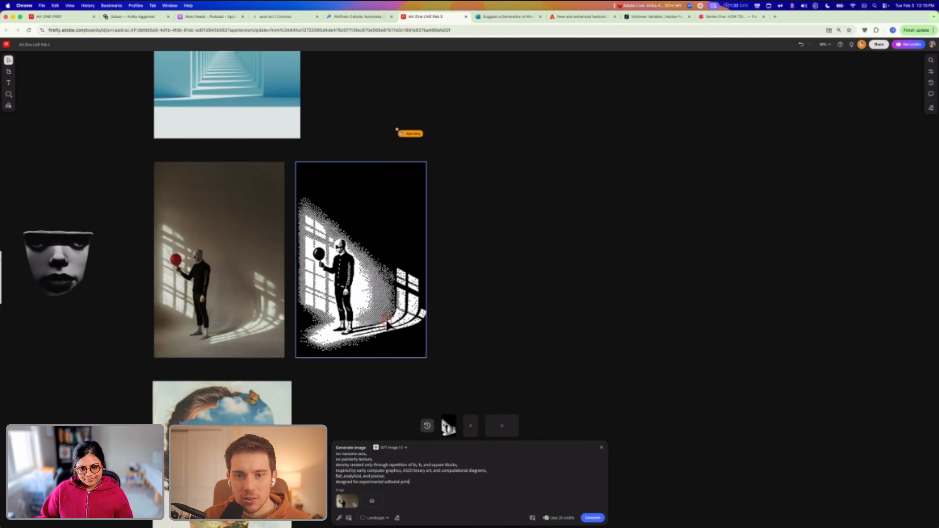
scroll(387, 324, down, 5)
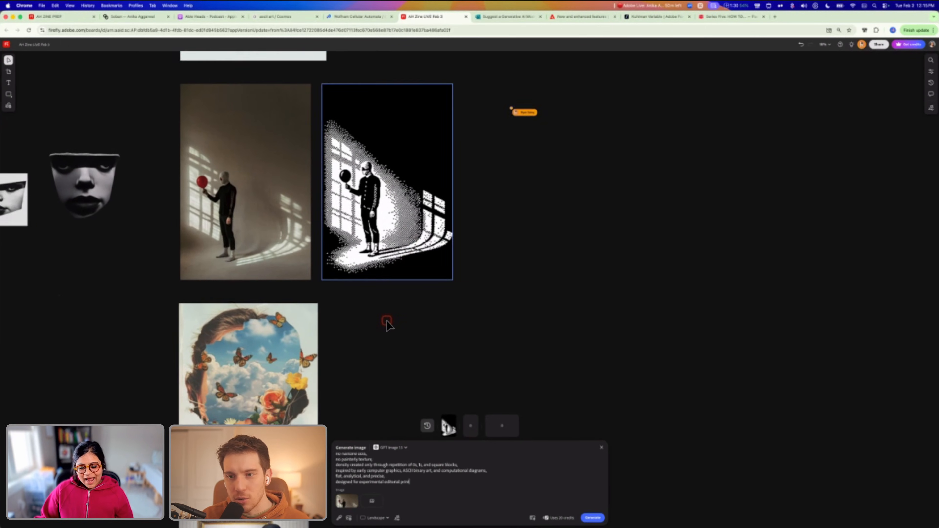
scroll(387, 325, down, 2)
scroll(386, 325, up, 5)
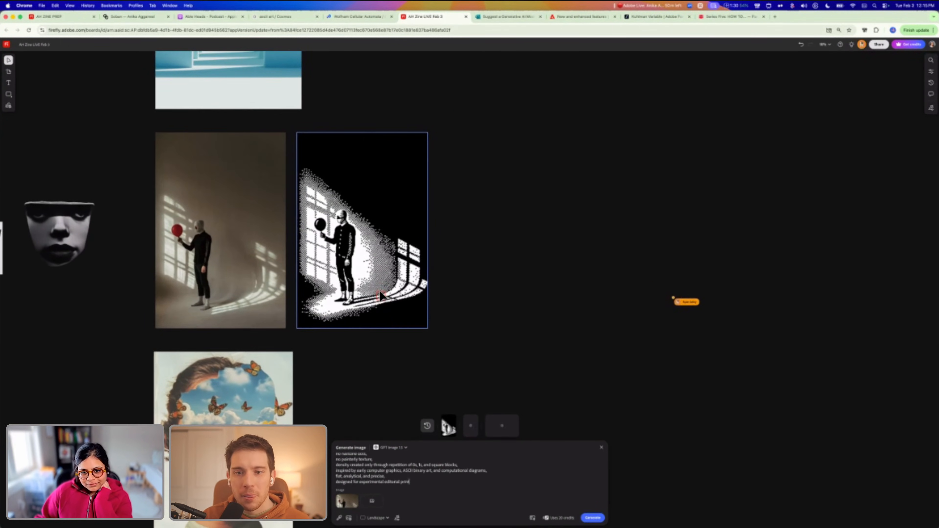
Convert the black-and-white pixel illustration of the figure with the ball into a 3D object
click(379, 291)
click(403, 120)
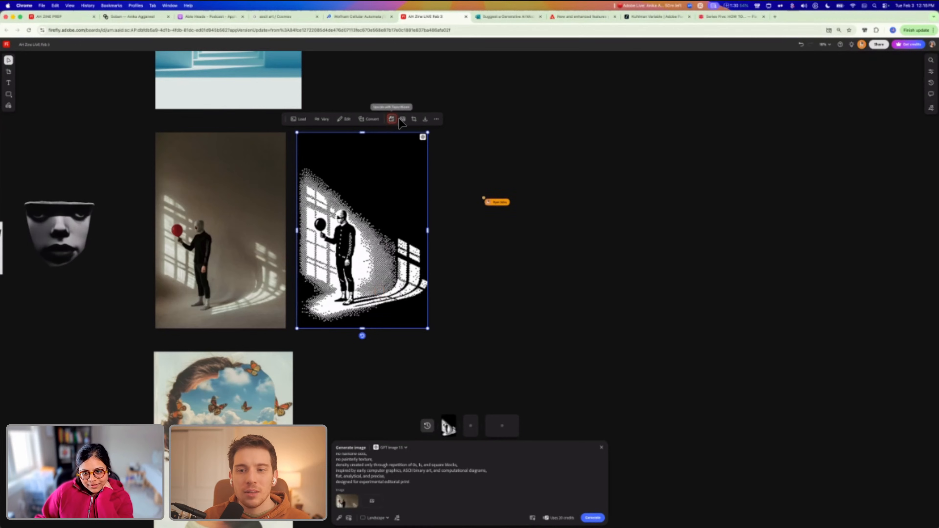
click(438, 120)
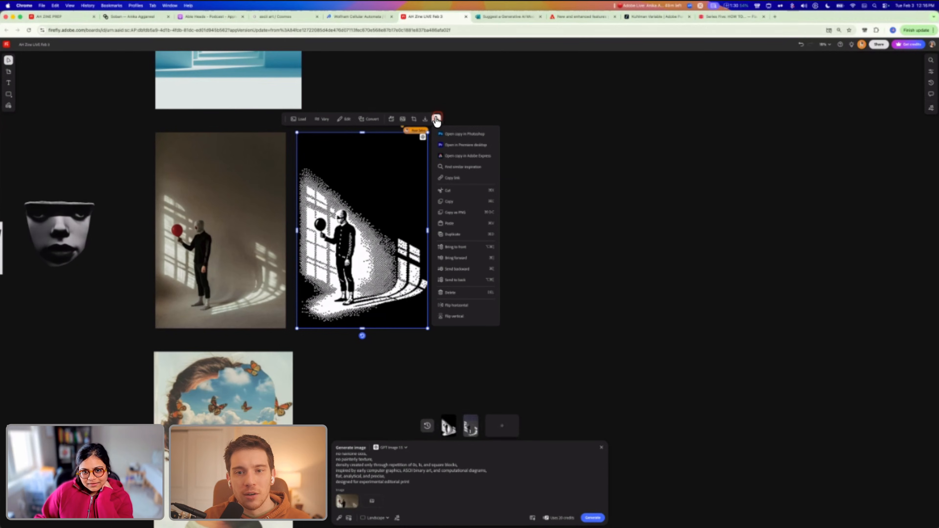
click(370, 119)
click(371, 119)
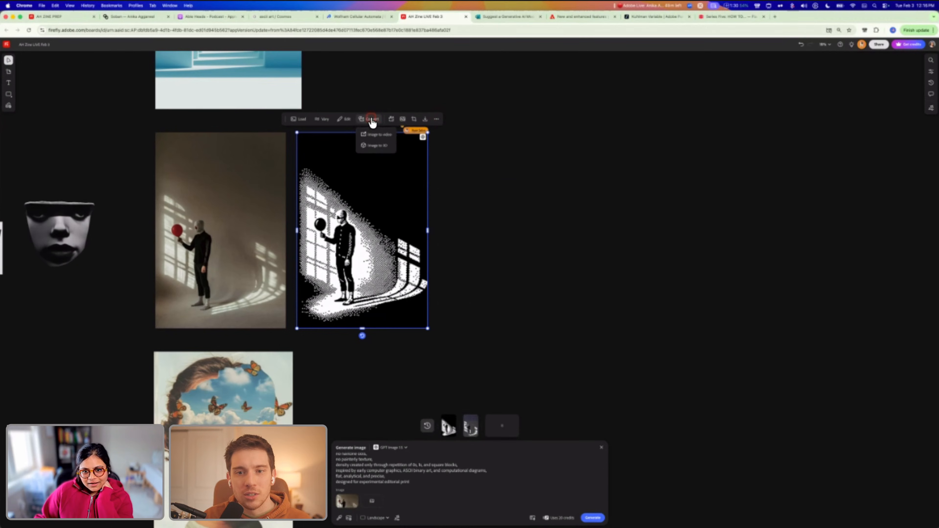
click(380, 144)
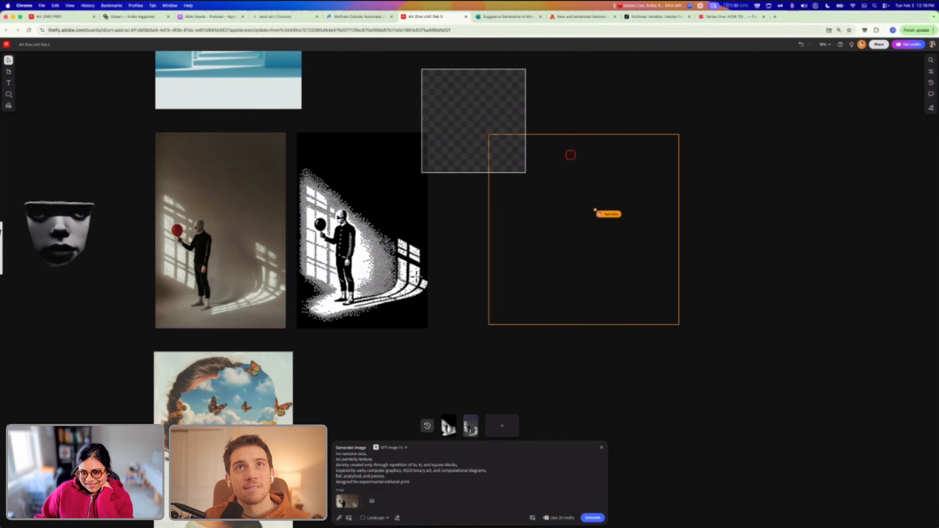
Convert the black-and-white pixel illustration to a vertical video with Firefly Video, leaving the description empty
click(400, 194)
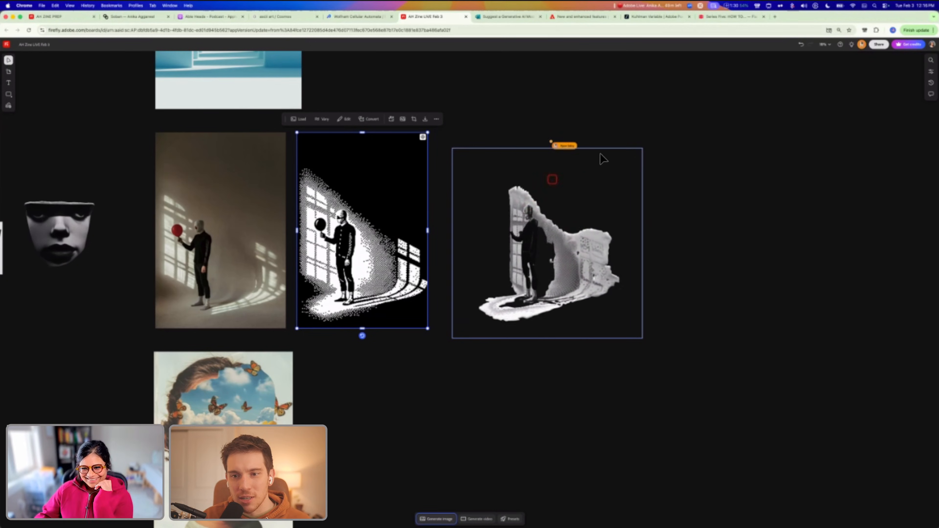
click(369, 119)
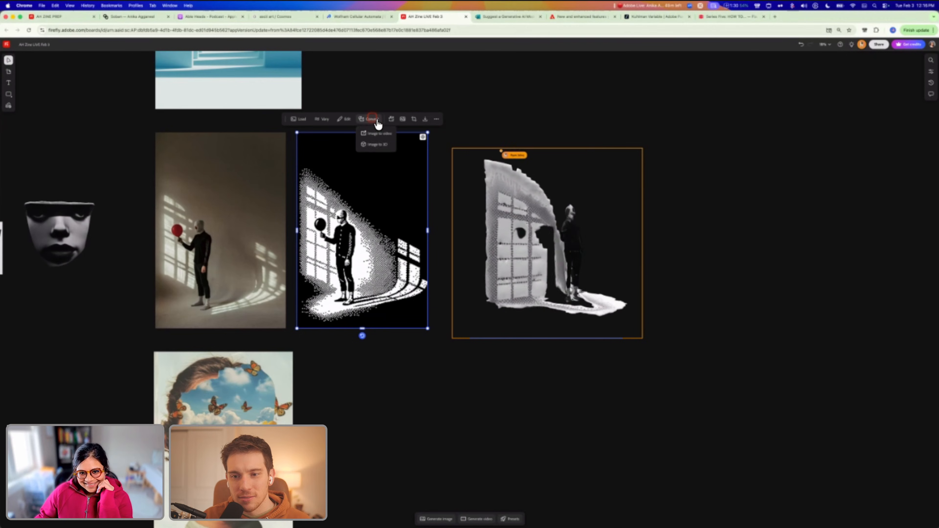
click(377, 135)
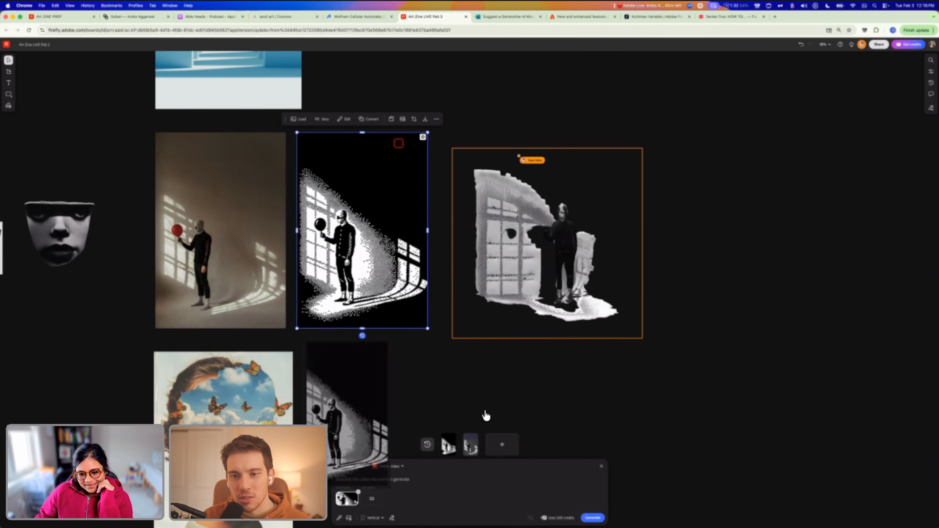
click(417, 481)
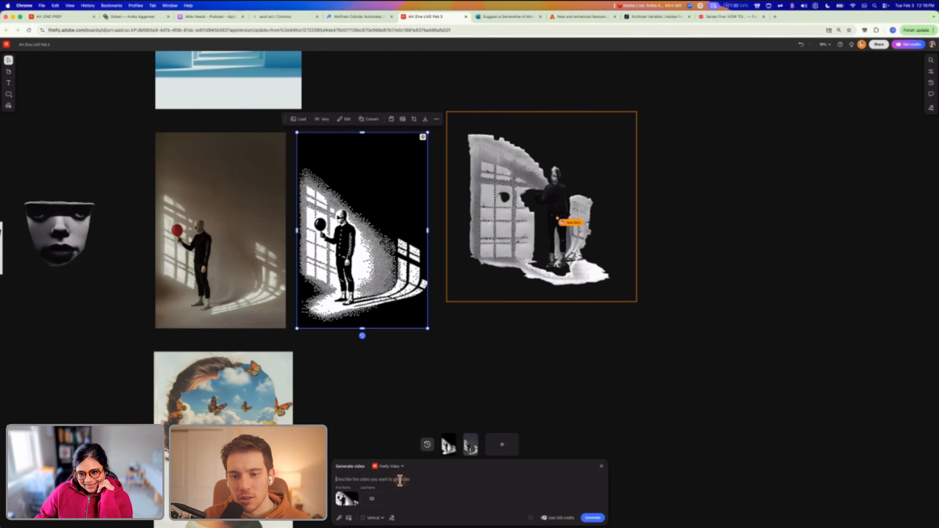
click(593, 518)
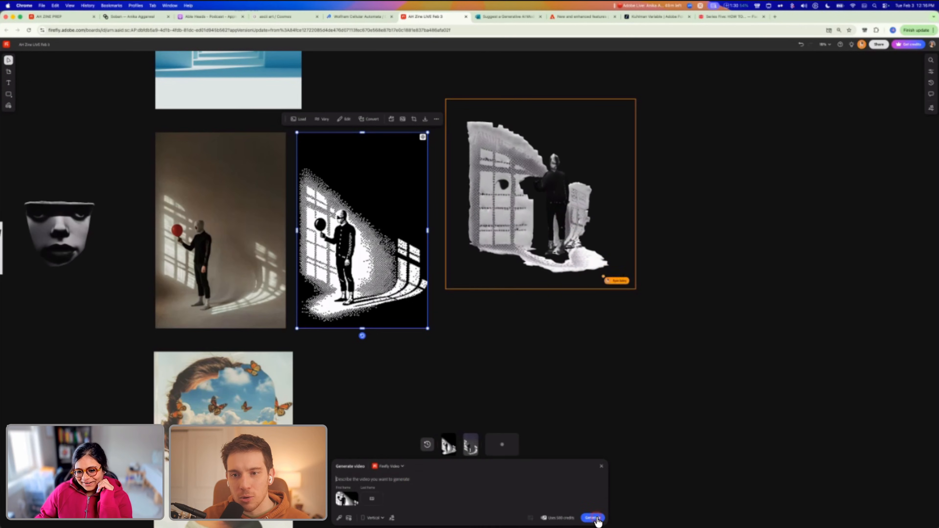
click(402, 466)
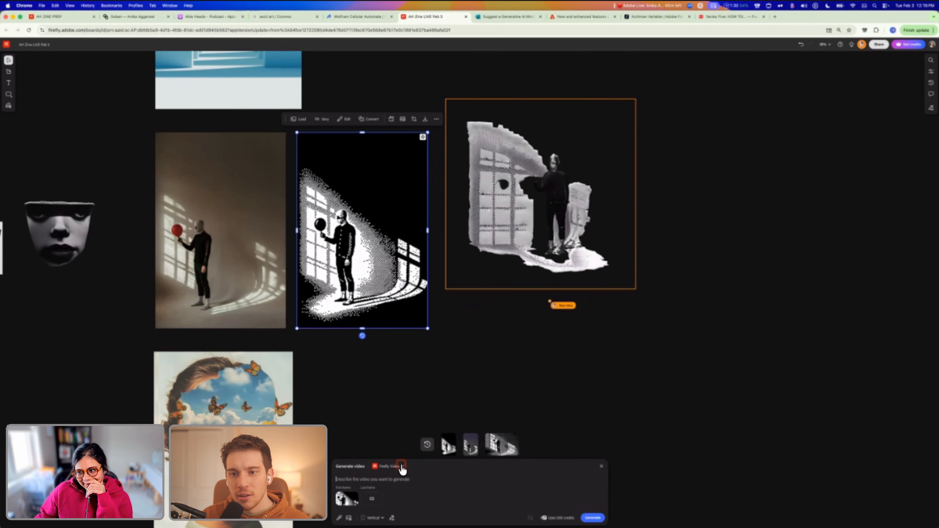
click(594, 517)
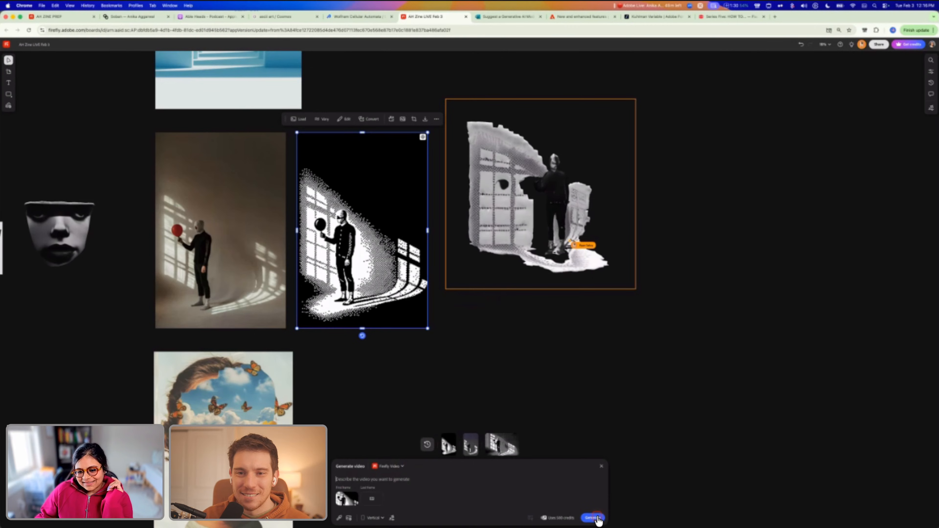
Load the black-and-white pixel illustration's original prompt and settings into the image generator
click(533, 485)
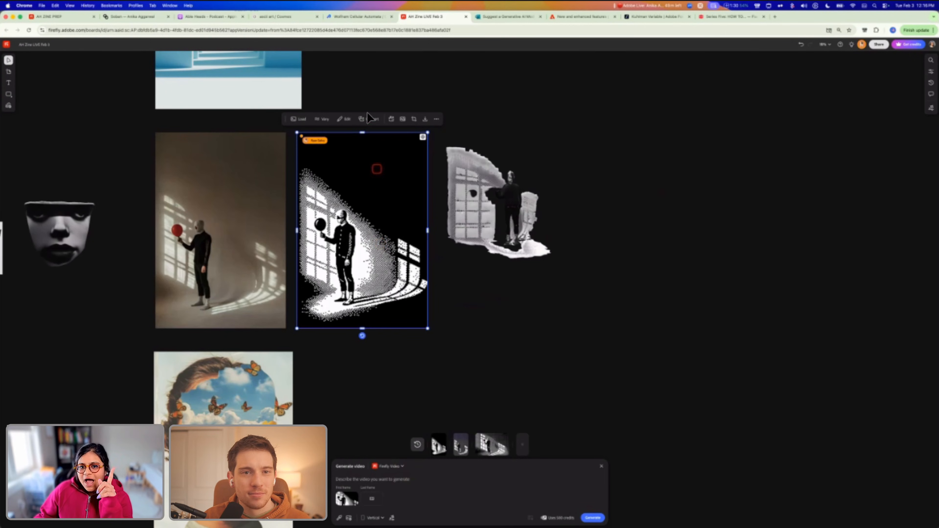
click(370, 119)
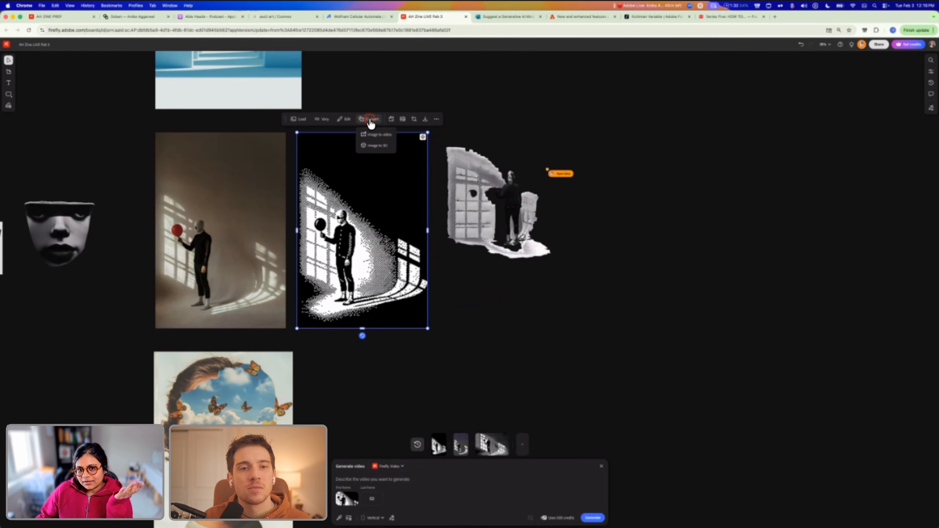
click(295, 119)
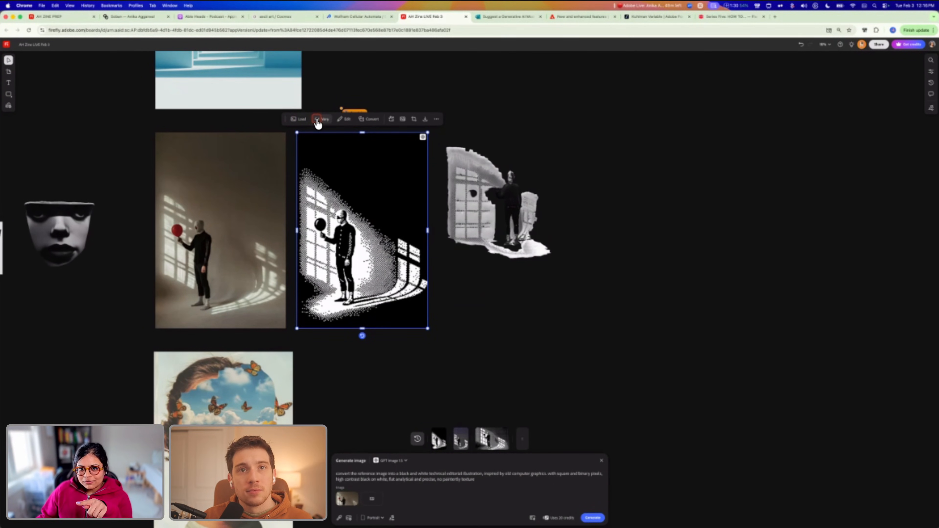
Examine the editing, conversion and further options offered for the black-and-white pixel illustration
click(338, 120)
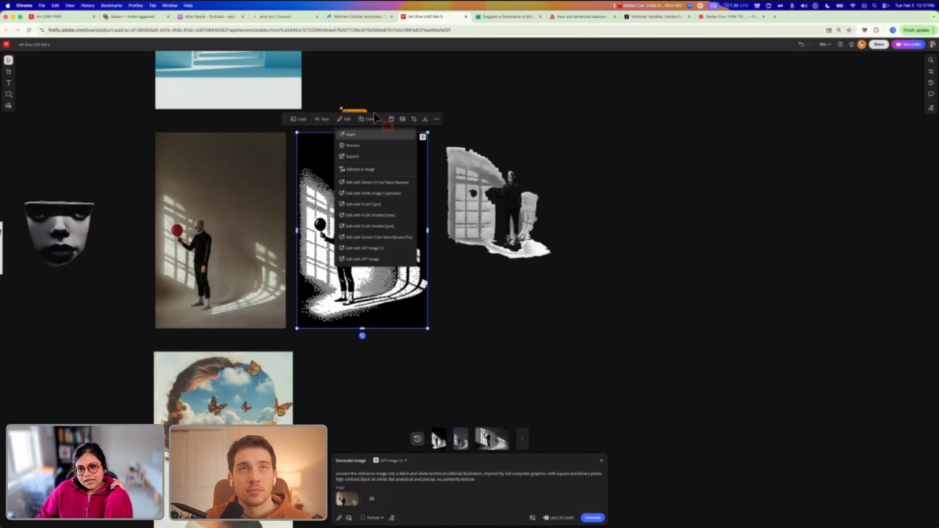
click(373, 120)
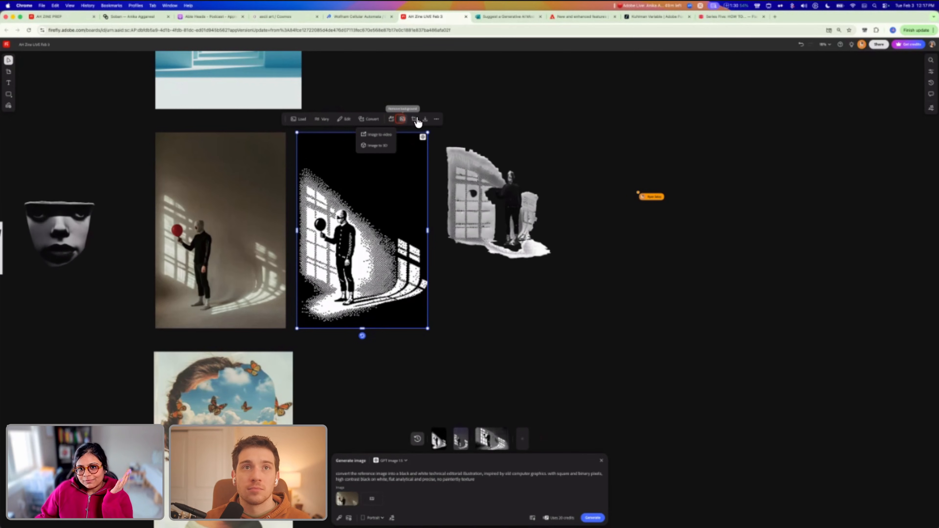
click(436, 121)
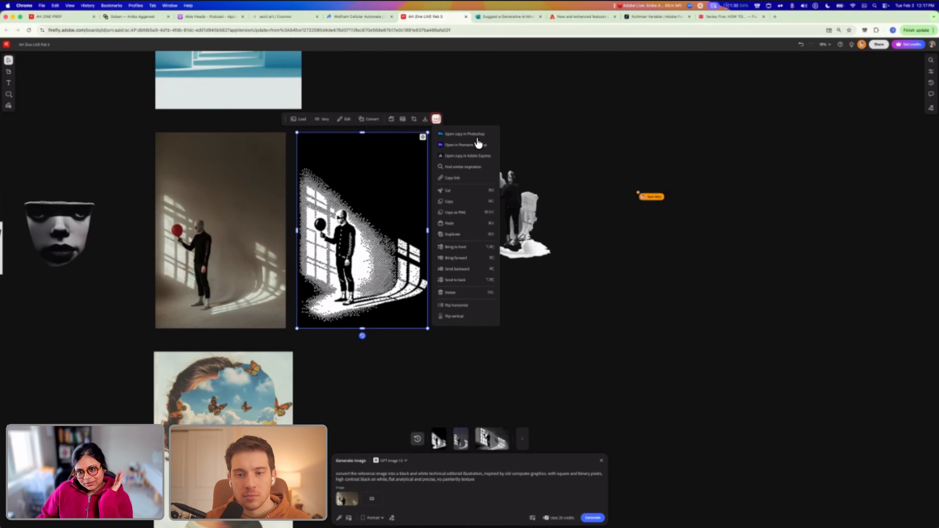
click(475, 148)
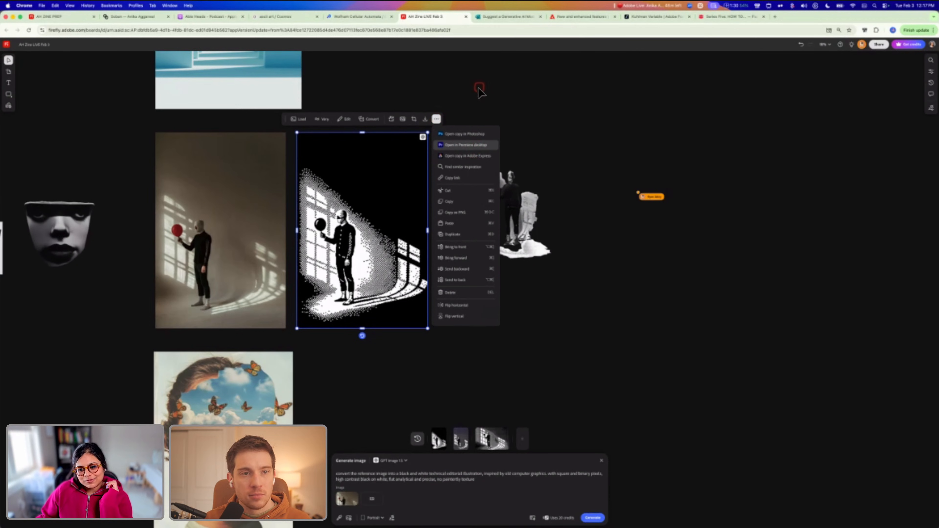
click(540, 406)
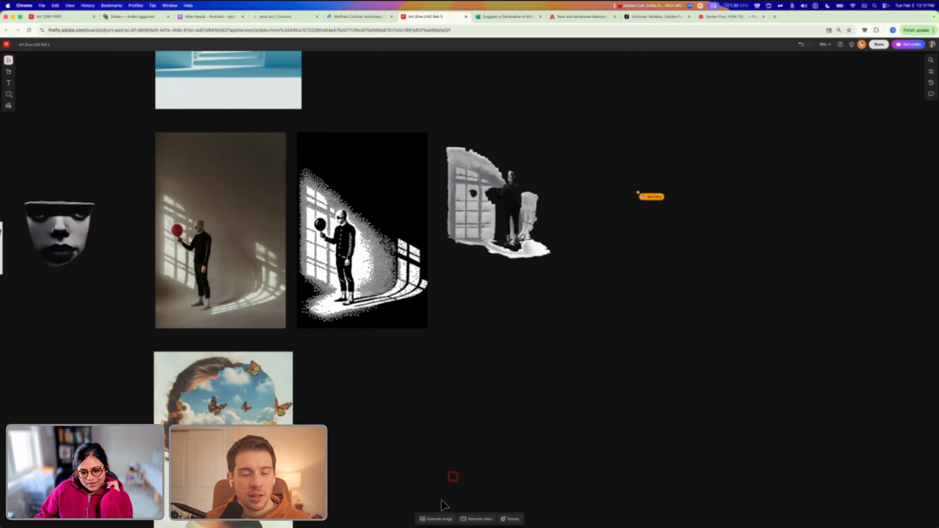
Place the generated landscape and portrait binary-character illustrations side by side below the 3D object and compare them up close
click(436, 515)
drag(498, 425, 468, 289)
drag(460, 439, 546, 300)
scroll(546, 302, up, 5)
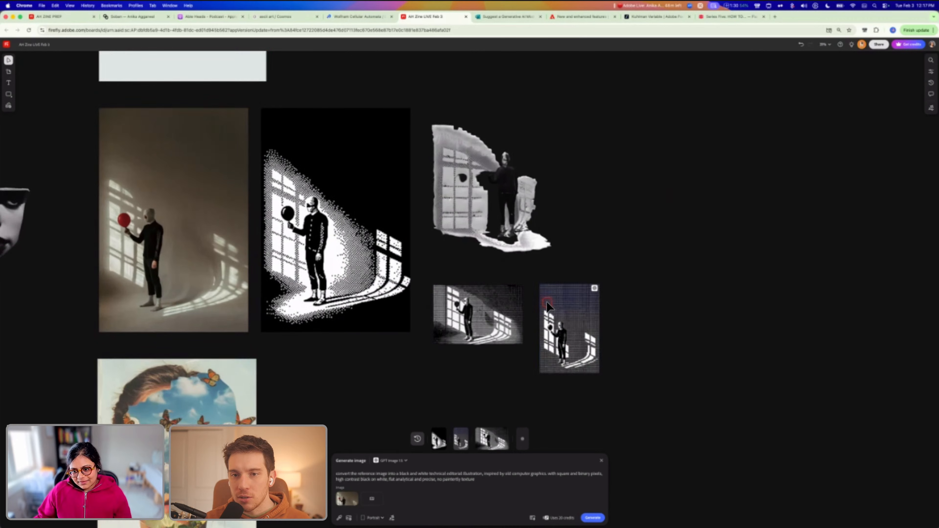
scroll(547, 301, down, 2)
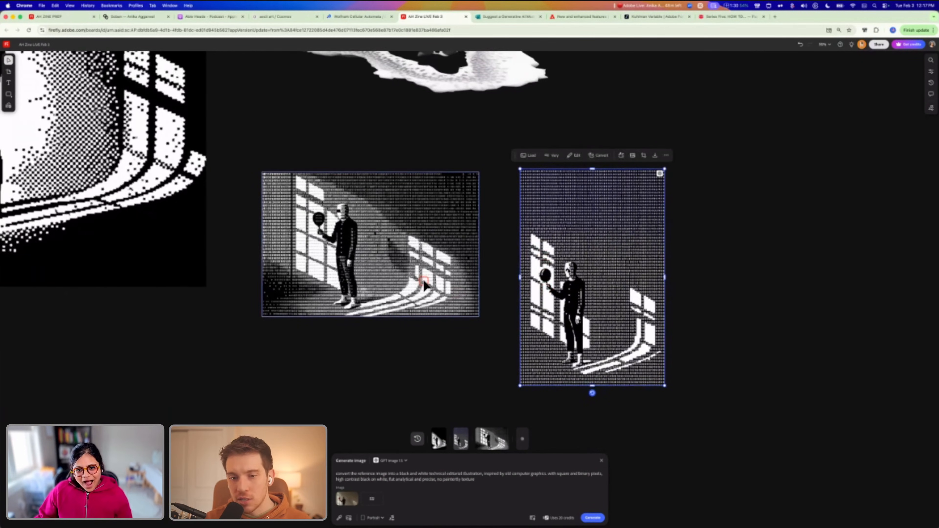
scroll(424, 283, up, 5)
scroll(424, 283, down, 6)
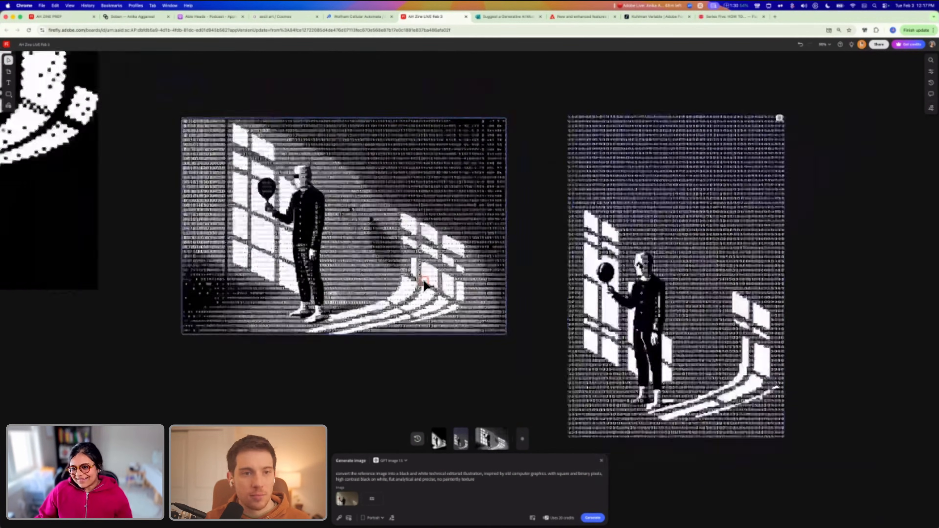
scroll(424, 283, down, 5)
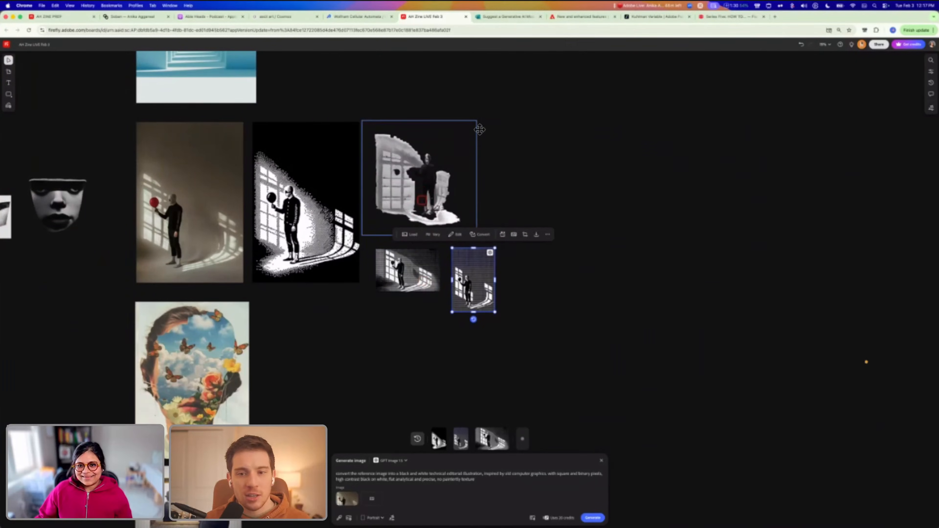
Move the 3D object out of the row and put the landscape binary illustration beside the black-and-white pixel illustration, enlarged to match its height
drag(425, 181, 515, 78)
drag(409, 266, 407, 140)
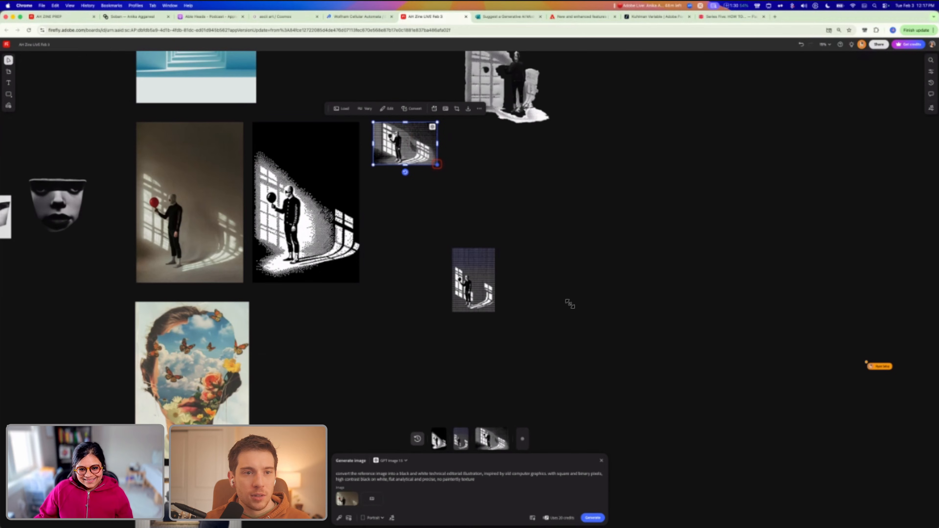
drag(569, 303, 593, 319)
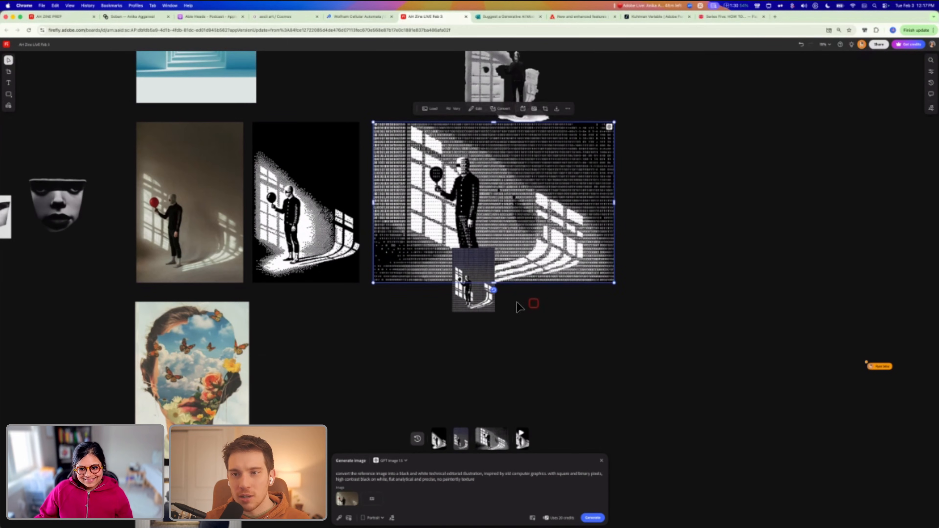
Place the portrait binary illustration after the landscape one and enlarge it to the height of the row
scroll(518, 307, right, 5)
drag(325, 286, 497, 162)
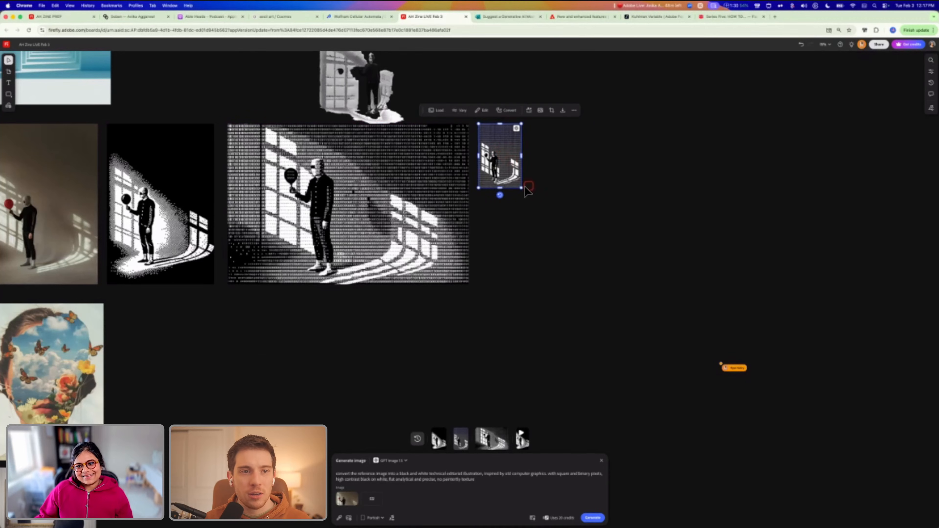
drag(596, 260, 606, 272)
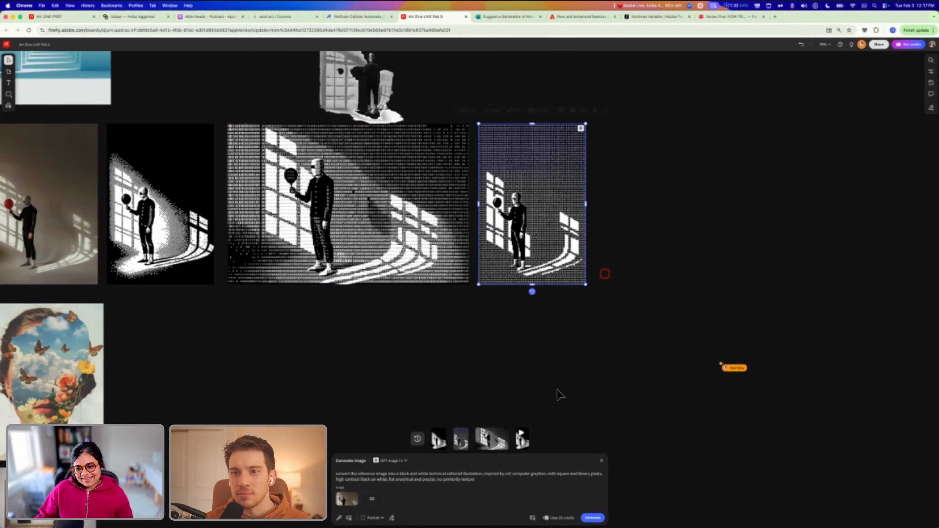
Place the generated video from the recent generations after the portrait binary illustration, enlarge it to the row's height, and view its playback up close
drag(521, 441, 610, 142)
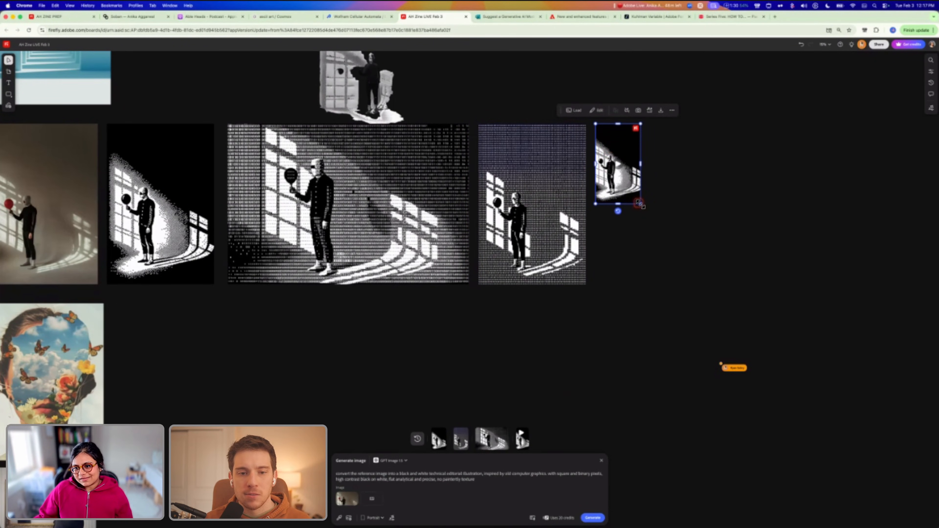
drag(640, 210, 697, 279)
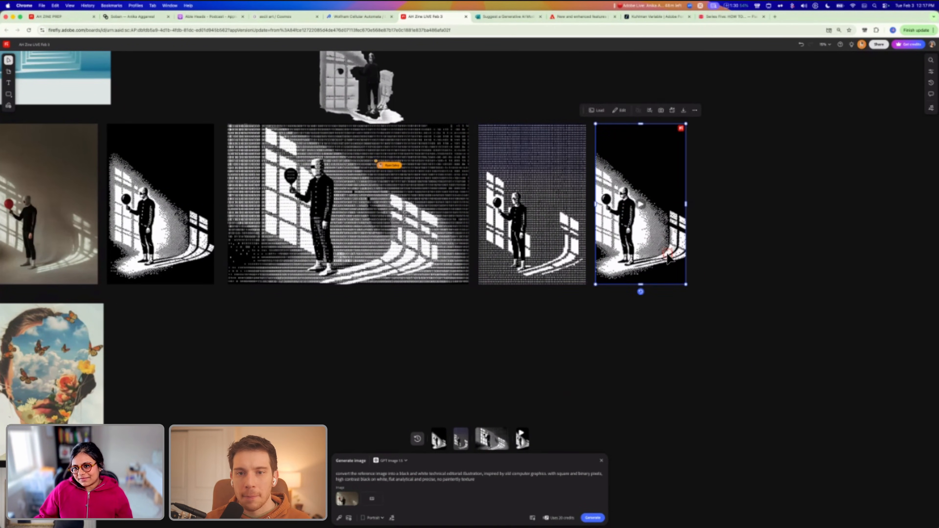
scroll(579, 222, right, 4)
scroll(578, 222, up, 1)
scroll(577, 222, up, 5)
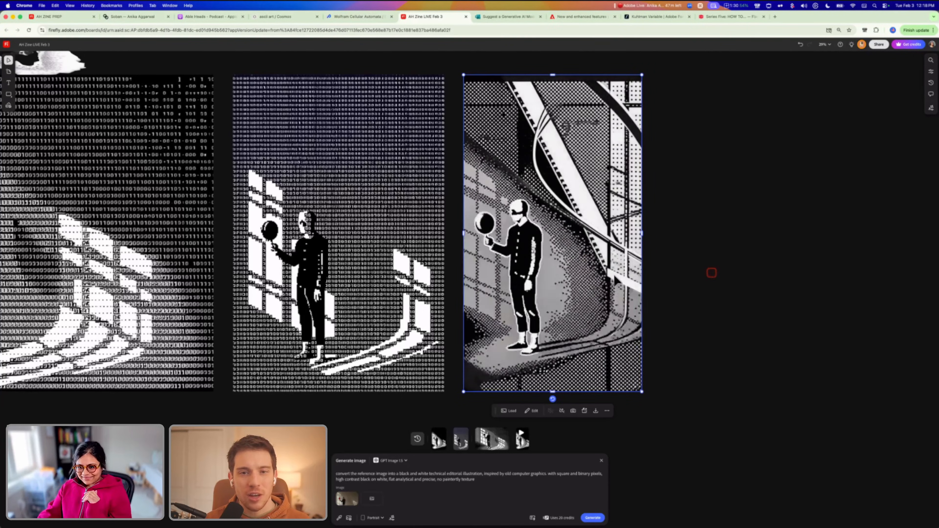
mouse_move(614, 277)
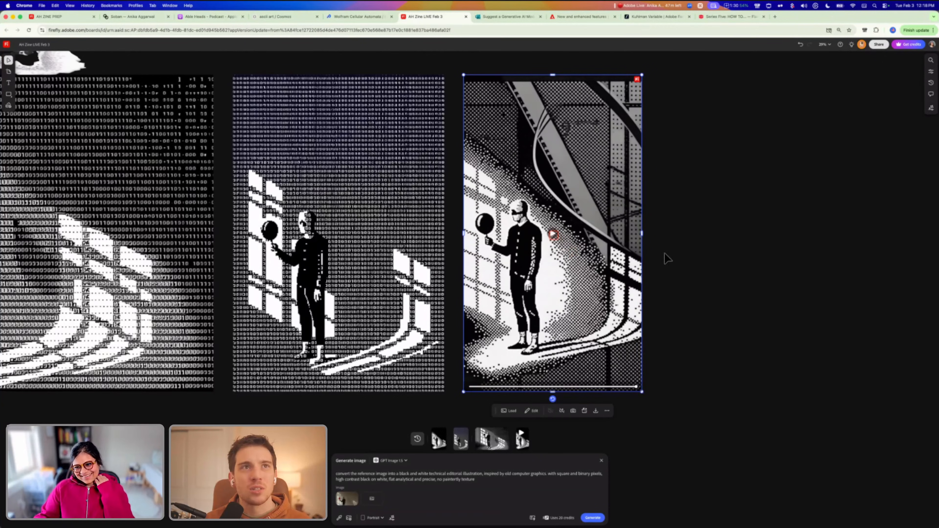
click(565, 255)
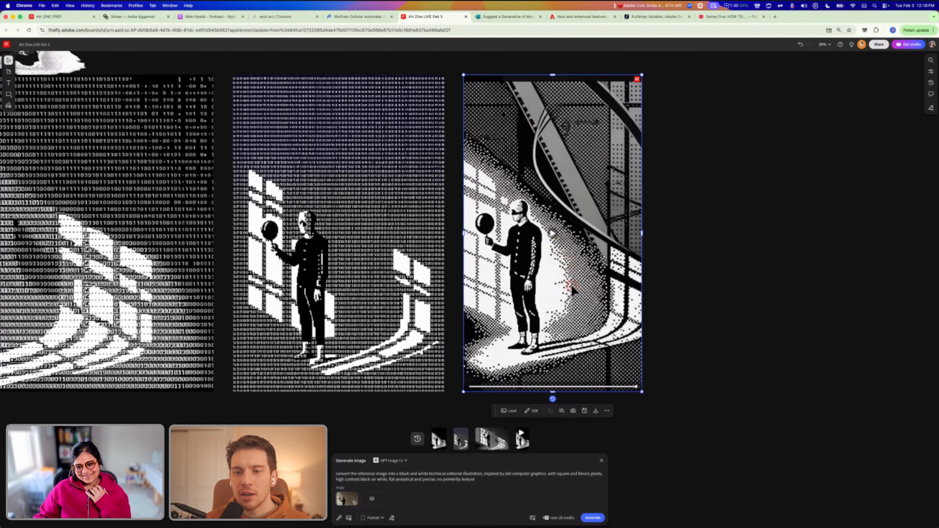
Move the 3D object to the end of the row, after the generated video
scroll(356, 269, left, 3)
click(357, 260)
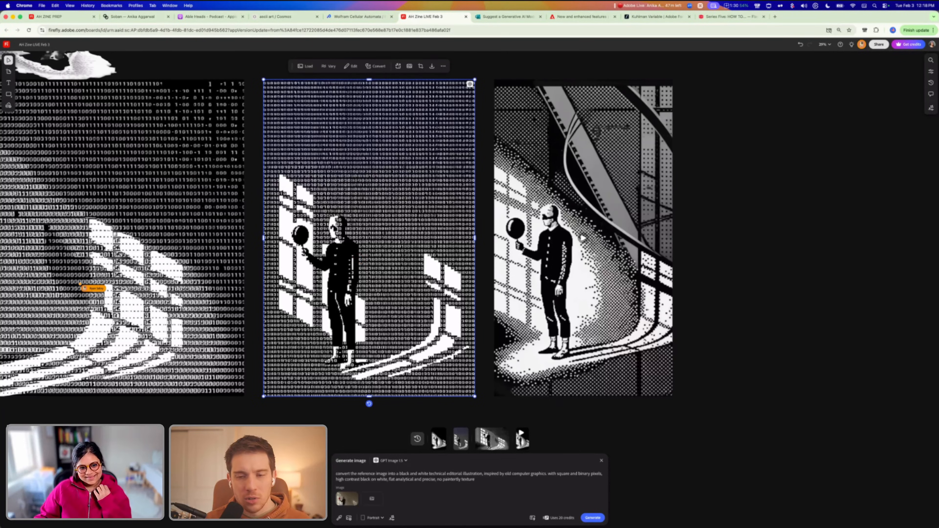
scroll(358, 260, left, 15)
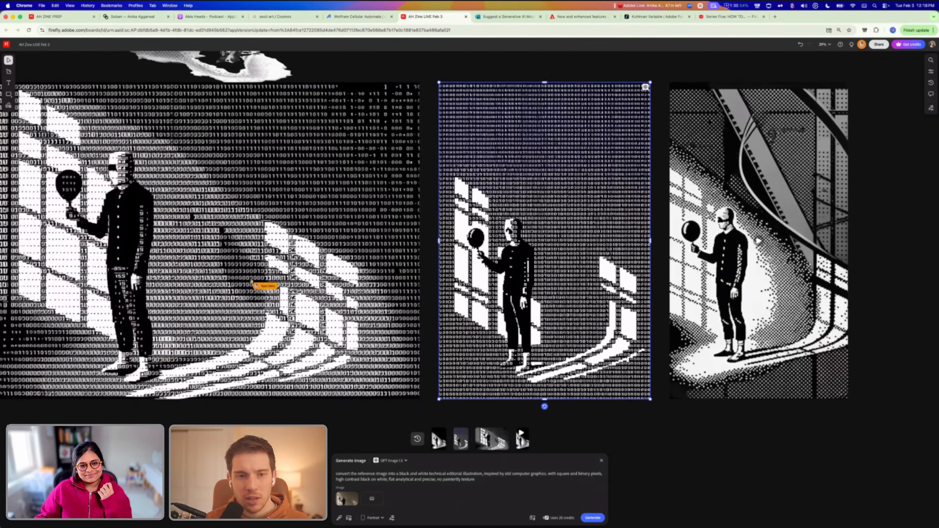
scroll(354, 328, down, 5)
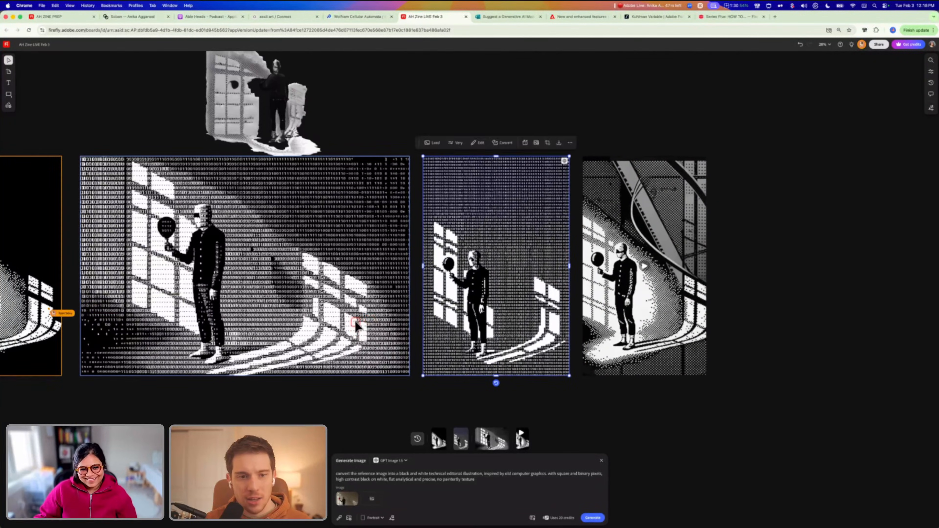
scroll(355, 326, down, 5)
scroll(355, 325, left, 2)
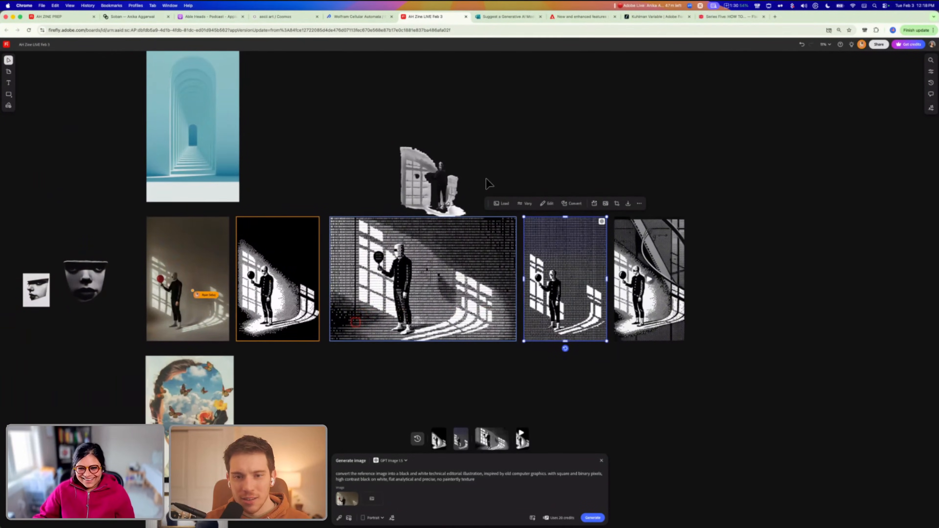
drag(470, 216, 786, 317)
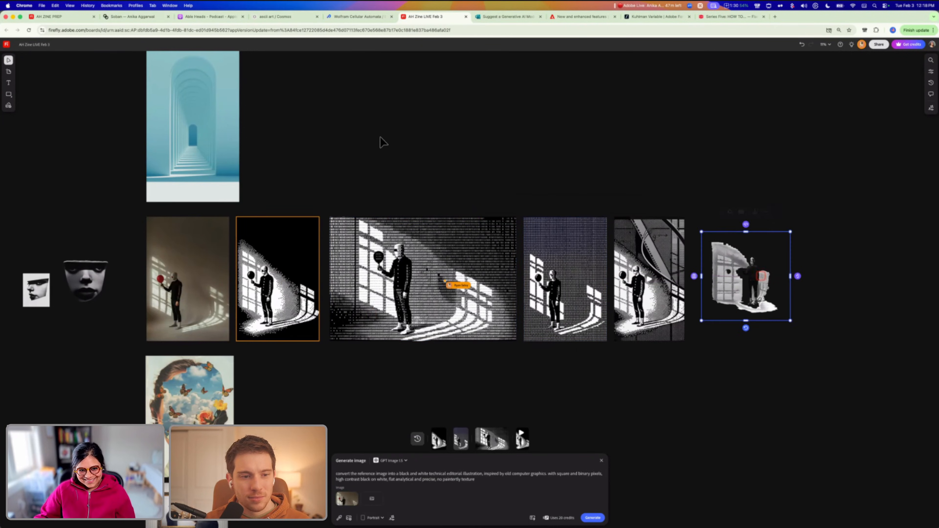
click(381, 141)
scroll(381, 148, down, 3)
click(156, 373)
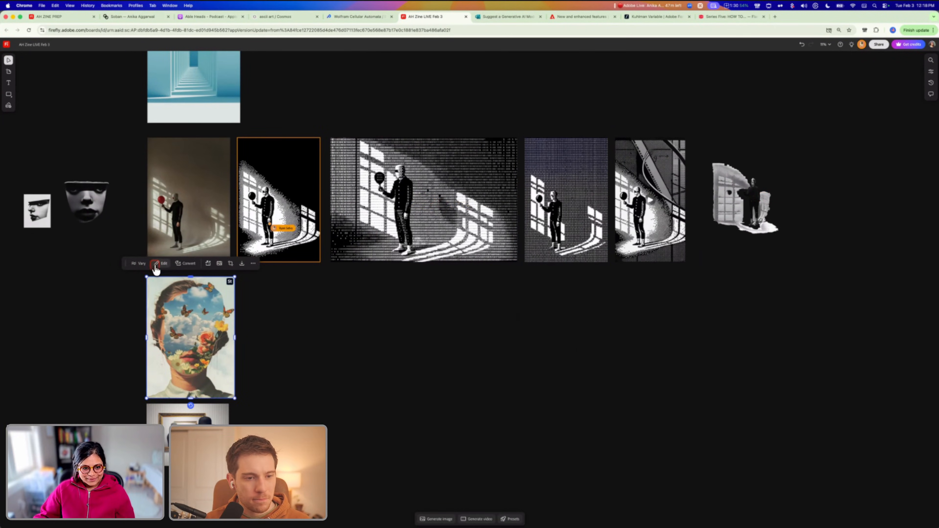
click(451, 204)
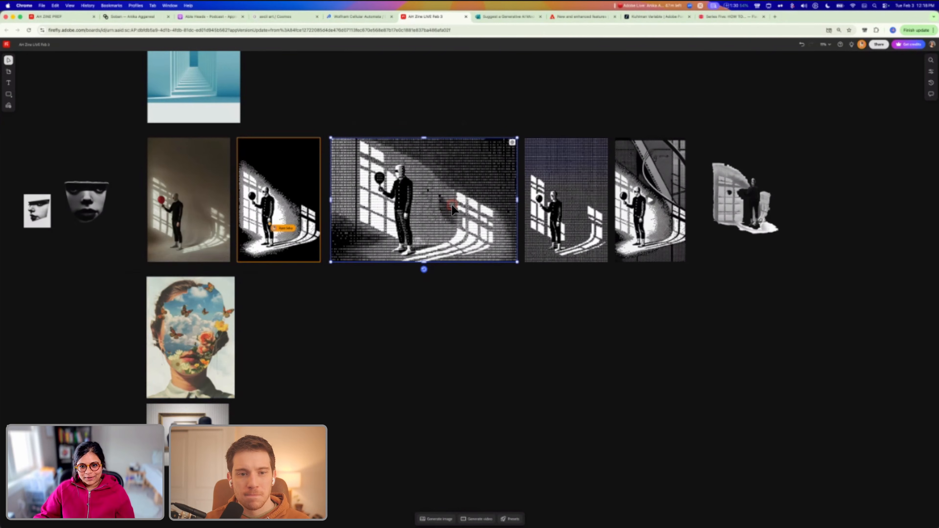
scroll(450, 205, up, 5)
scroll(410, 229, down, 5)
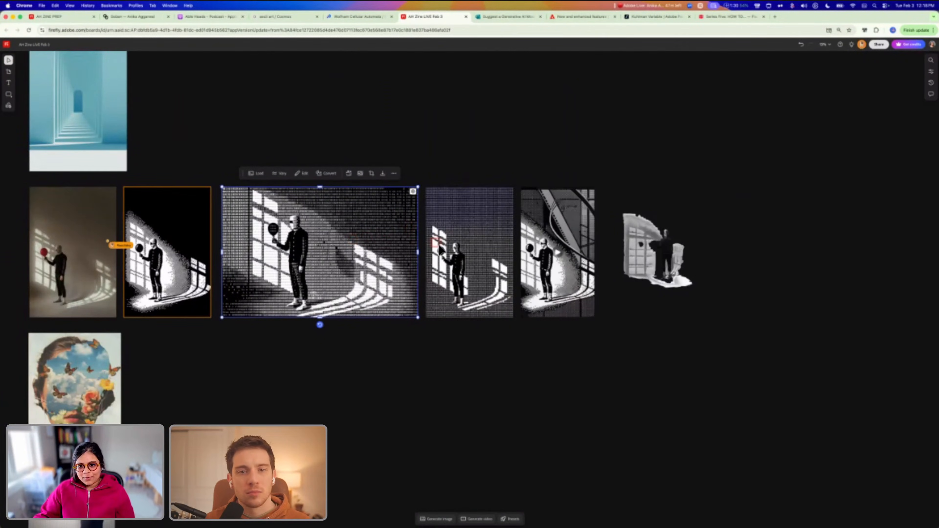
Duplicate the portrait binary illustration into the empty space beyond the 3D object
click(447, 248)
drag(448, 248, 812, 277)
scroll(810, 281, right, 6)
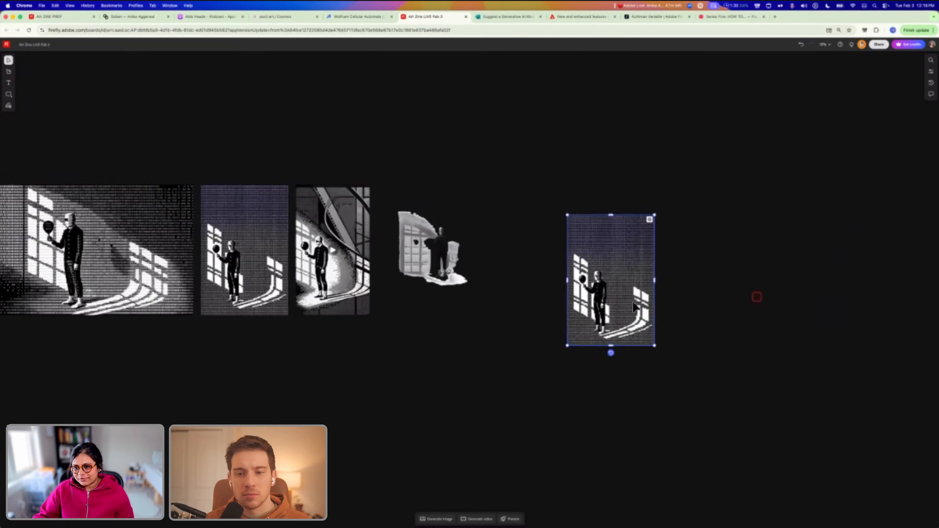
drag(635, 295, 675, 262)
scroll(675, 264, up, 4)
scroll(674, 268, right, 5)
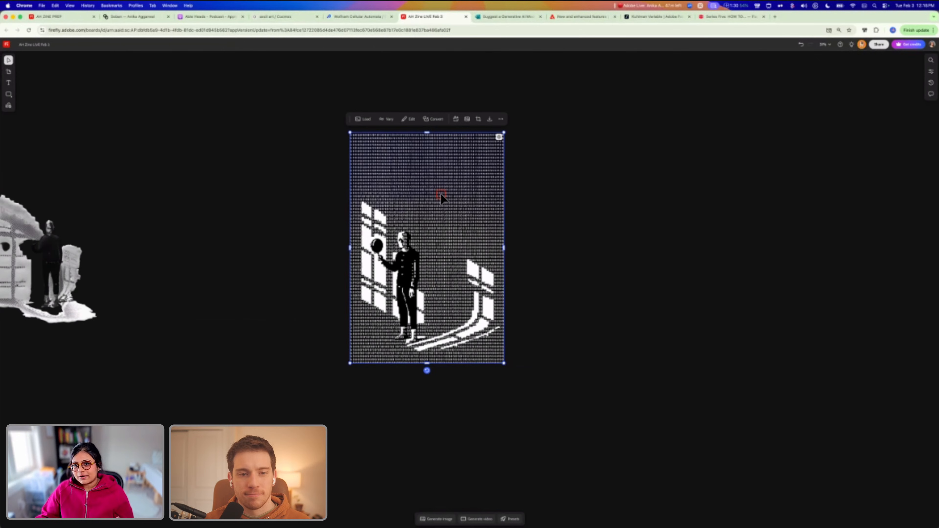
Load the copied illustration's settings into the image generator and replace its prompt with "create a variation of this image in 1s and 0s"
click(368, 119)
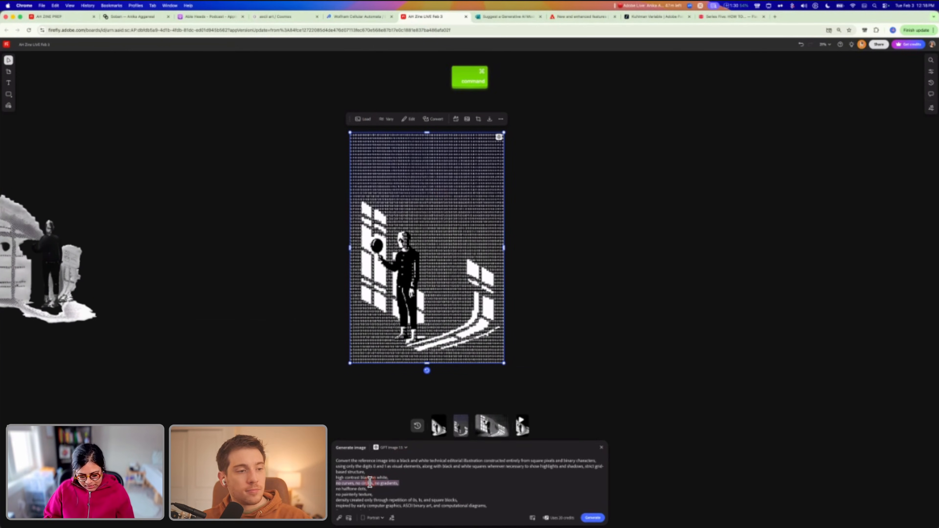
key(super+a)
text(re)
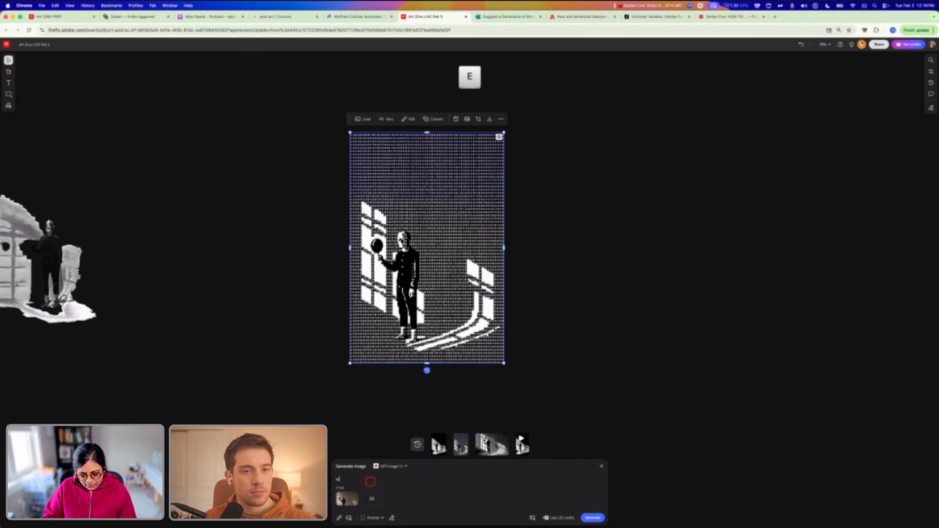
text(ate a bana)
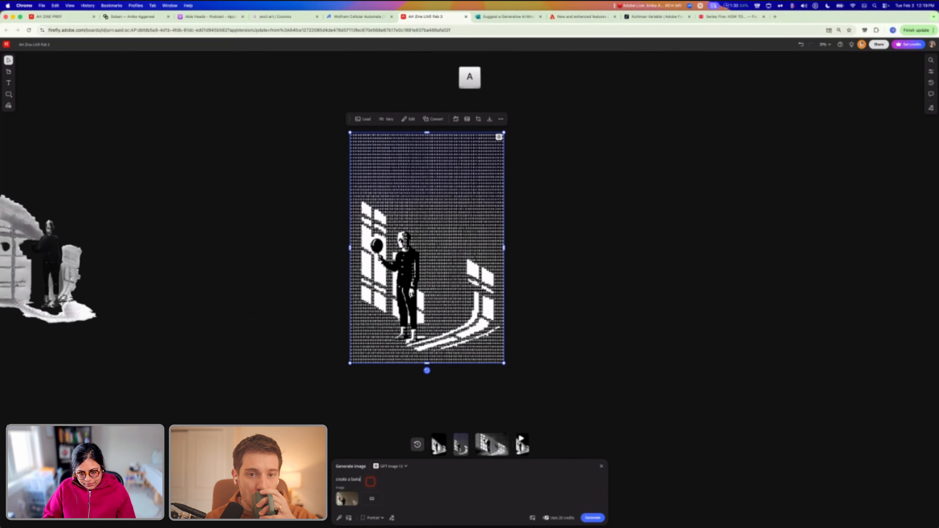
key(BackSpace)
key(BackSpace)
key(BackSpace)
key(BackSpace)
text(variation)
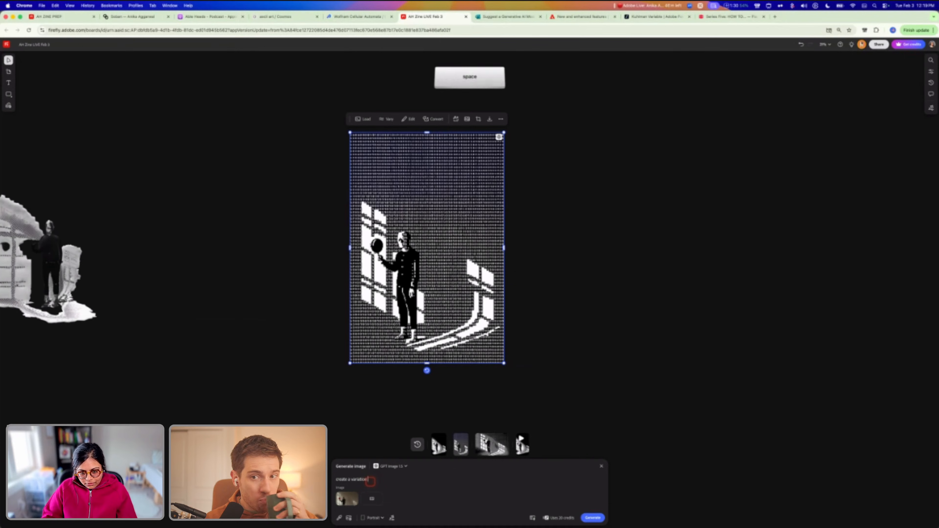
text( of this image in)
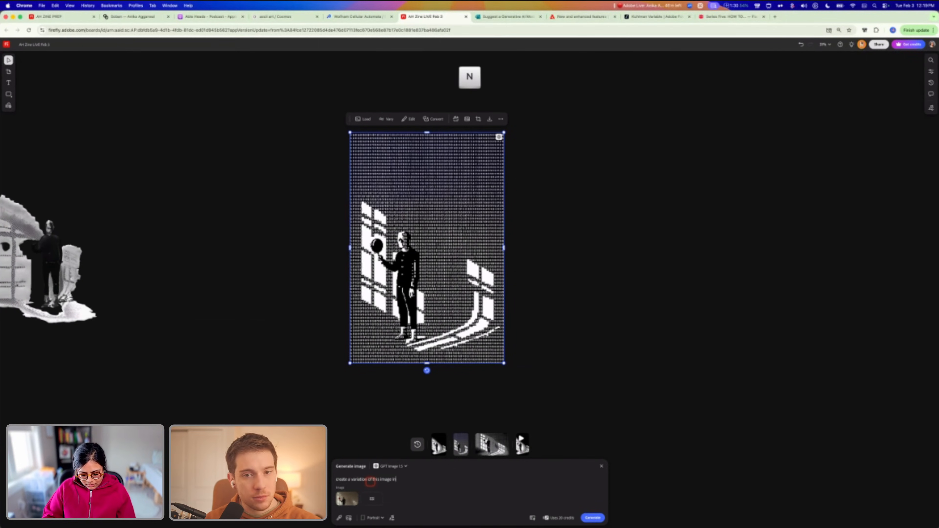
text( 1s and )
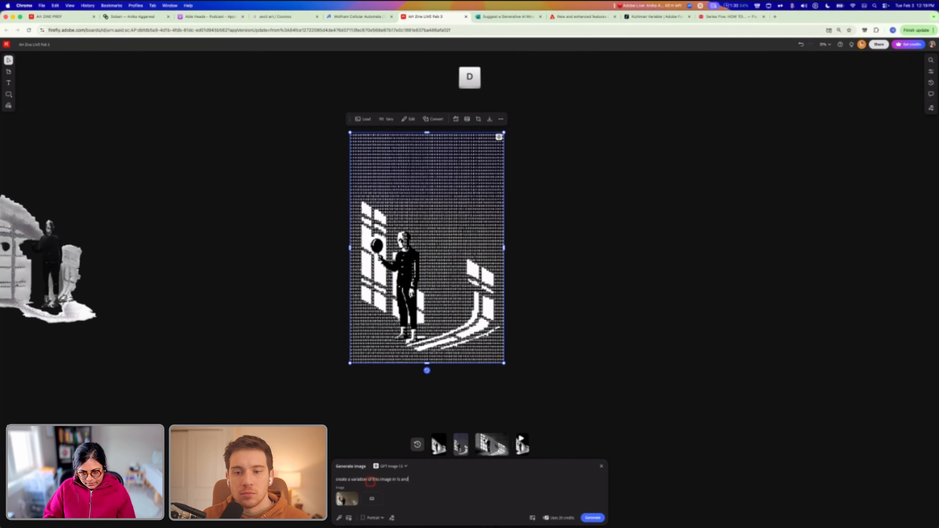
text(0s)
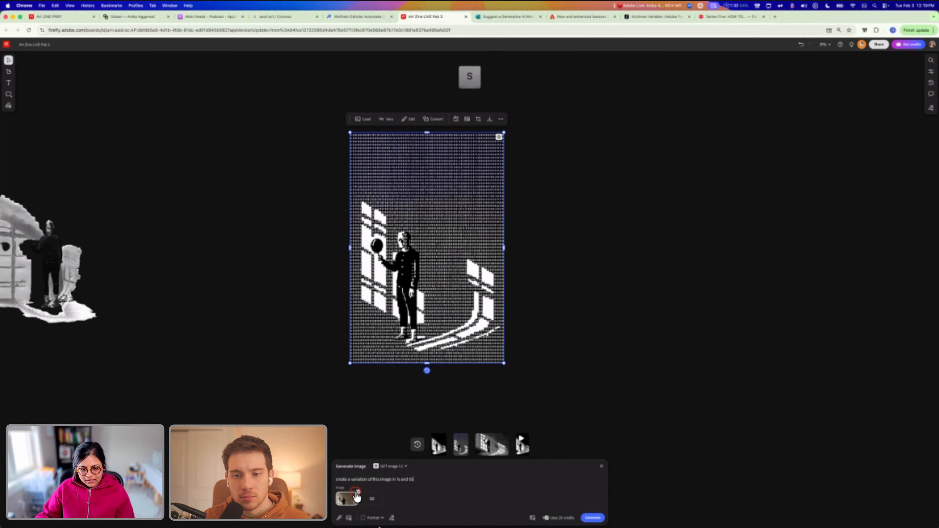
Generate an image with the copied binary illustration as the reference, extending the prompt with "to create a family of branded images"
click(349, 501)
click(440, 242)
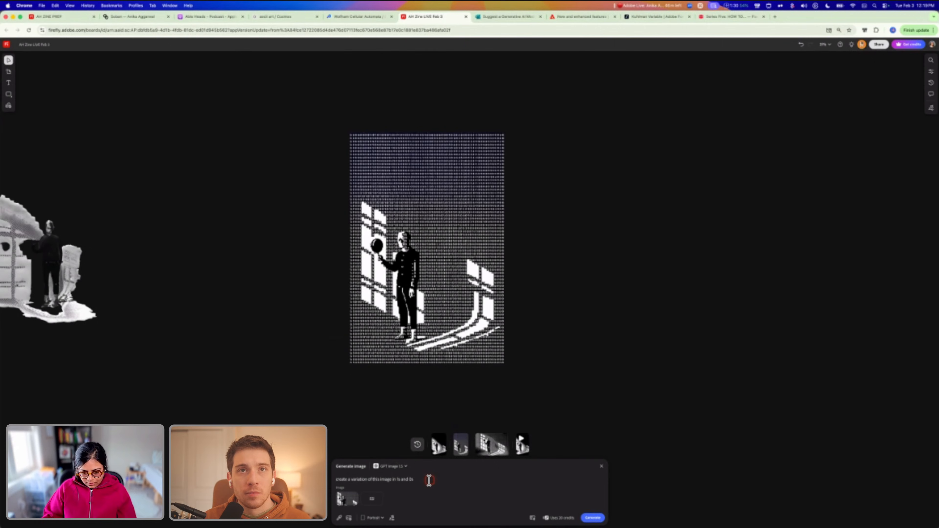
text(to creat)
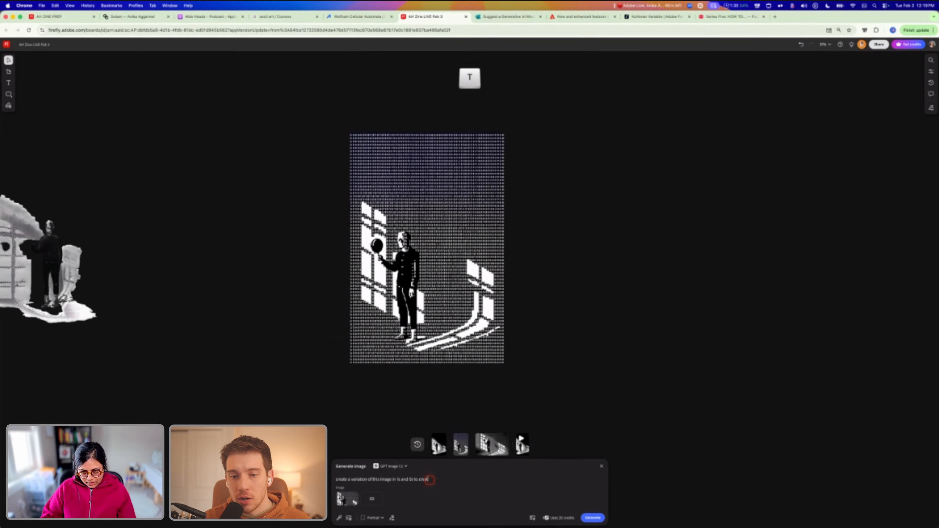
text(e a family of)
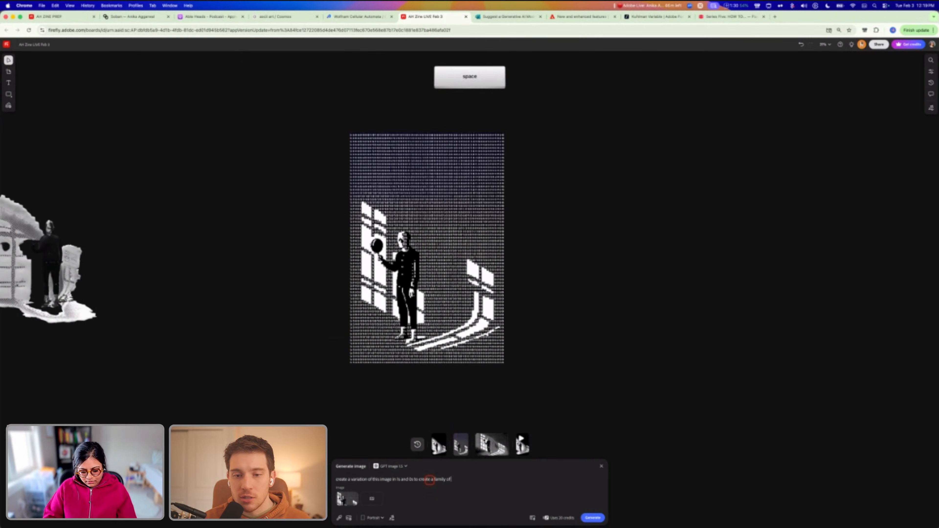
text( branded imag)
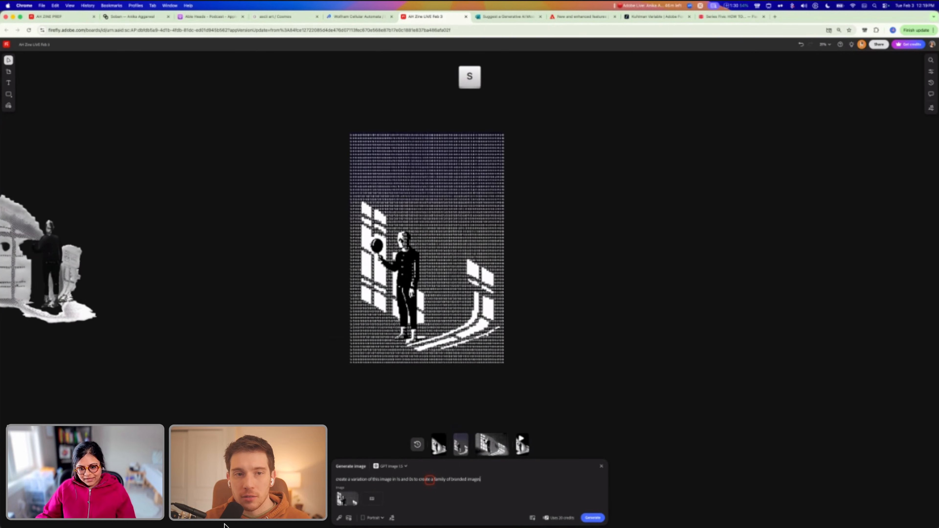
text(es)
click(593, 518)
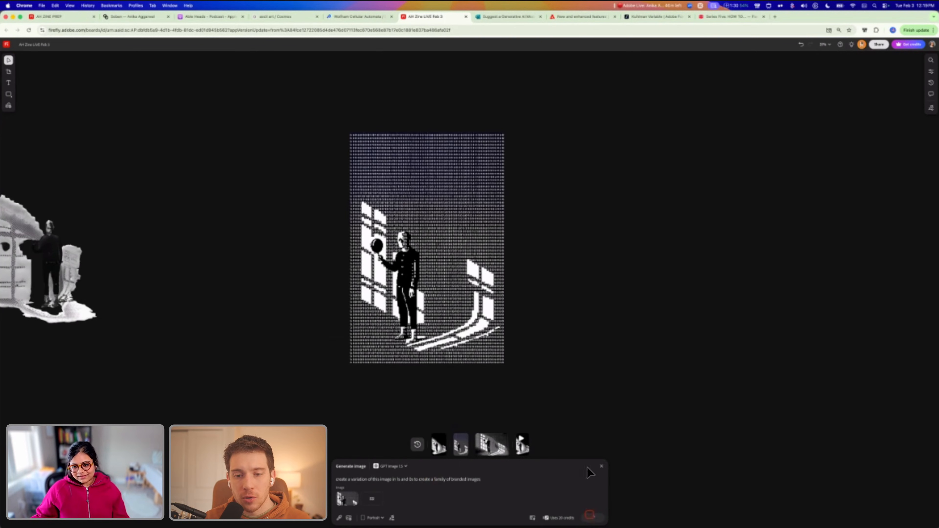
Look over the row of generated illustrations and the flower-face collage, ending with the row's portrait binary illustration selected
scroll(310, 335, down, 5)
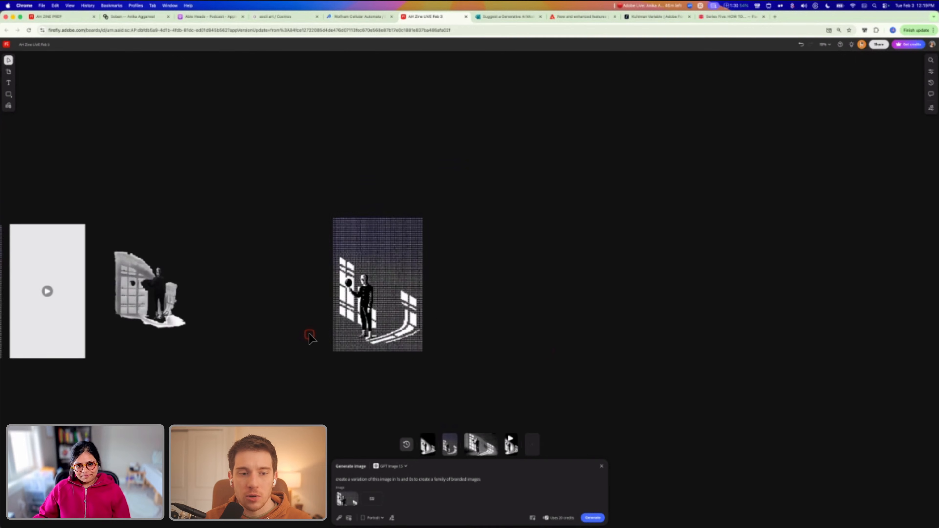
scroll(309, 334, left, 6)
scroll(309, 334, down, 3)
scroll(309, 334, left, 10)
scroll(309, 334, down, 1)
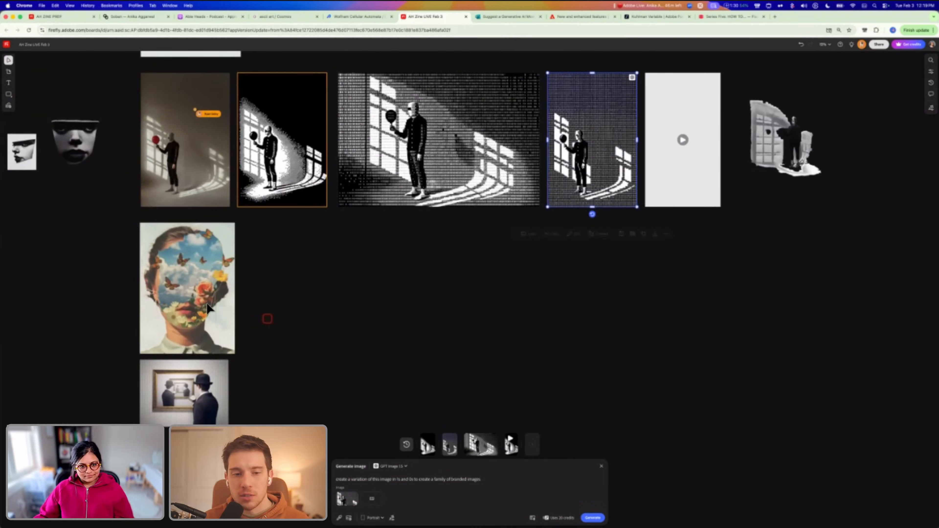
click(207, 304)
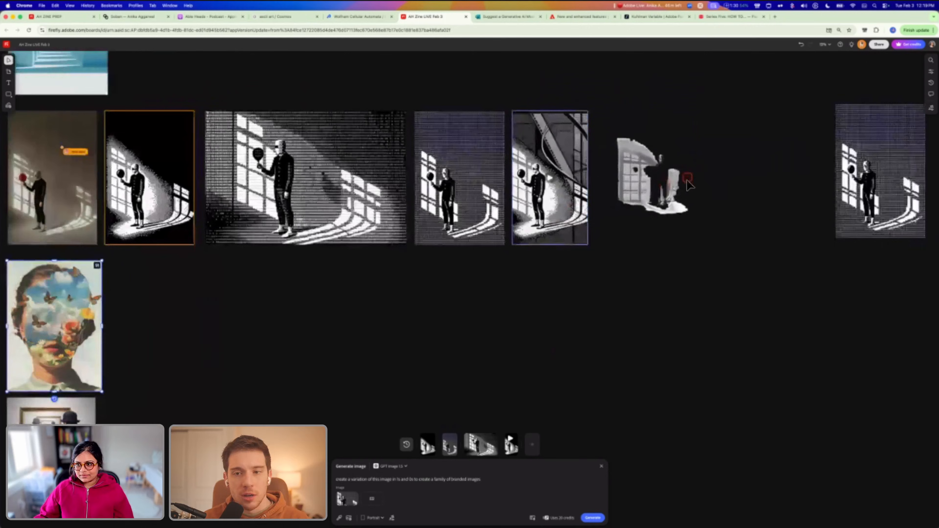
scroll(690, 181, right, 5)
scroll(689, 184, up, 2)
click(375, 204)
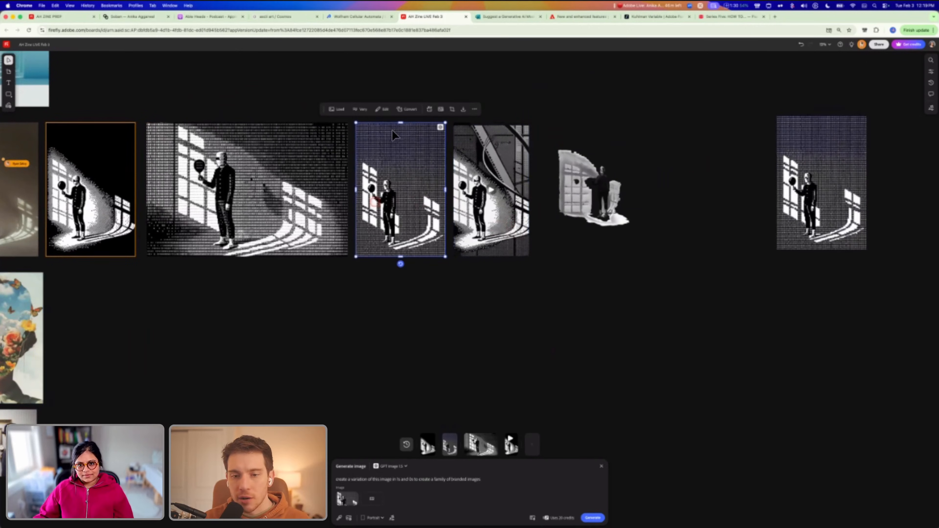
Generate variations more like the portrait binary illustration from the duplicate placed beyond the 3D object
click(368, 114)
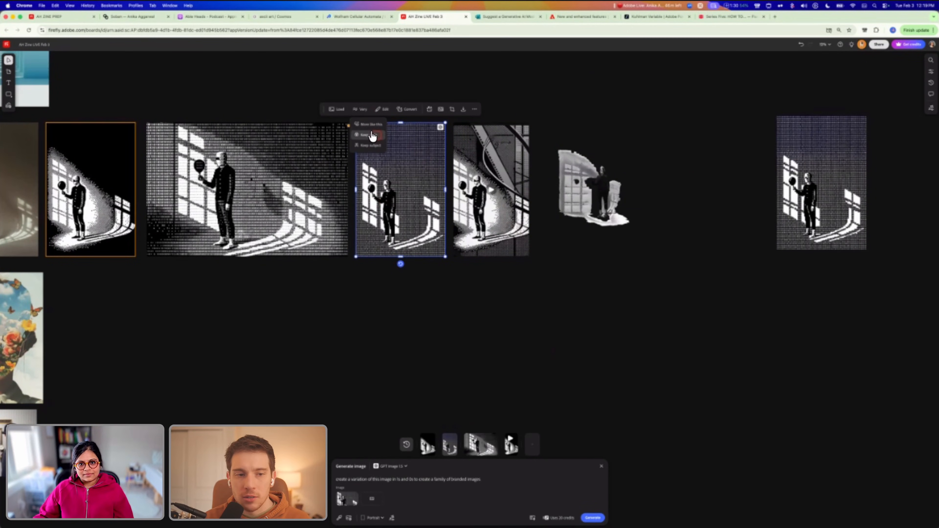
click(617, 87)
scroll(611, 92, right, 10)
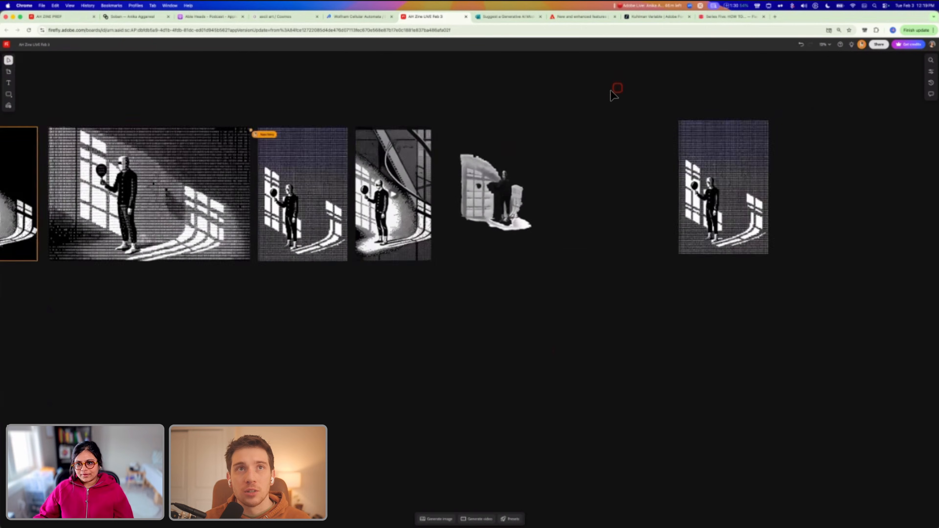
click(443, 221)
scroll(432, 209, up, 4)
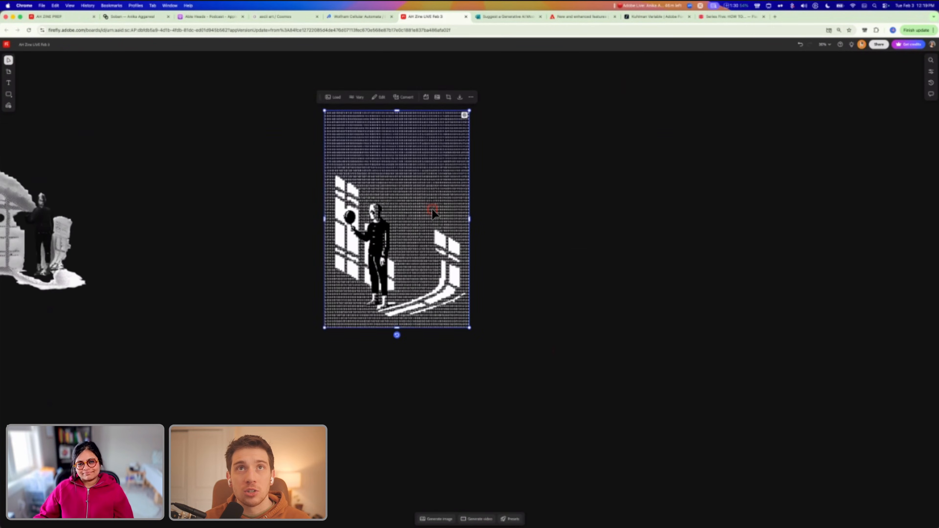
click(357, 100)
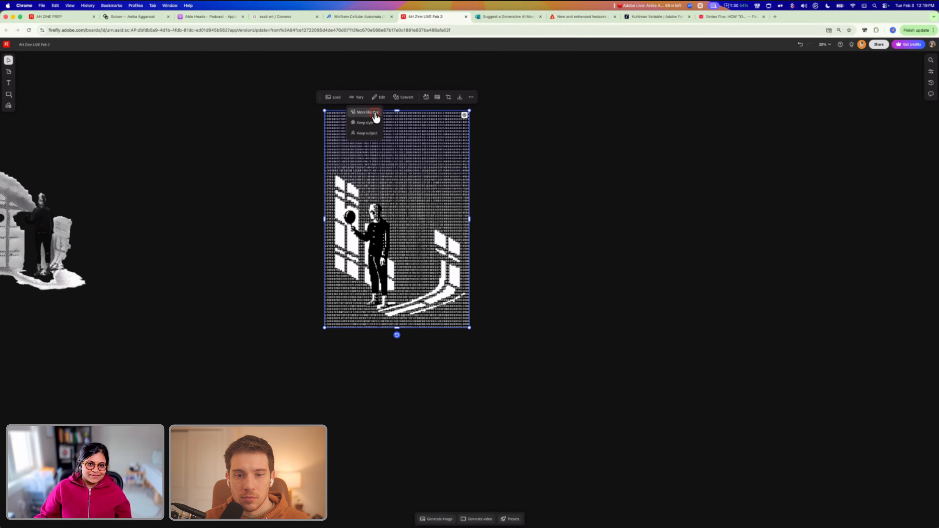
click(357, 111)
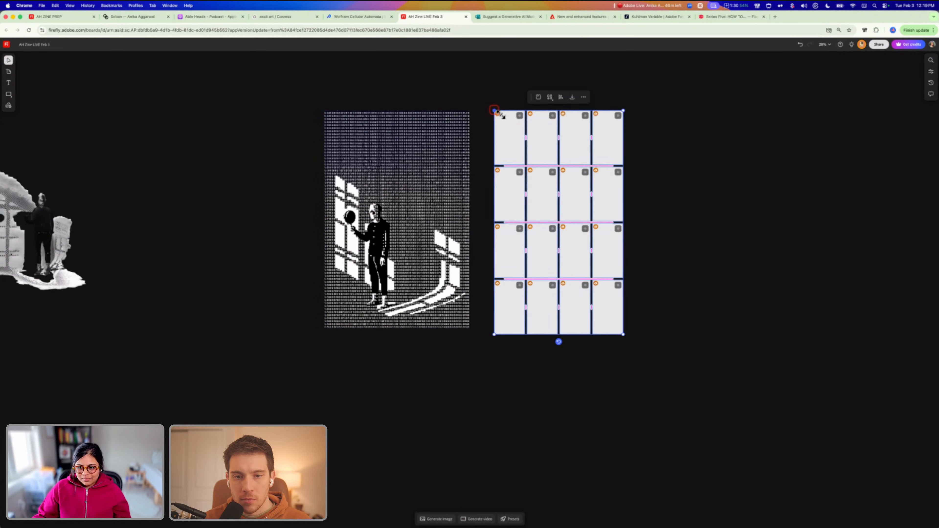
Place the new seated-figure binary image beside the variation grid and enlarge it to match the source illustration's height
scroll(529, 156, right, 3)
scroll(557, 197, up, 5)
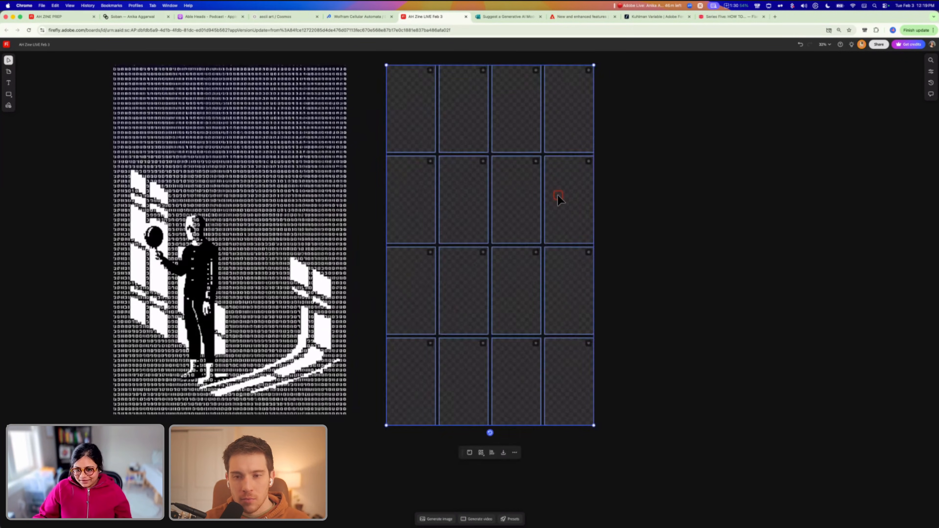
scroll(558, 196, up, 2)
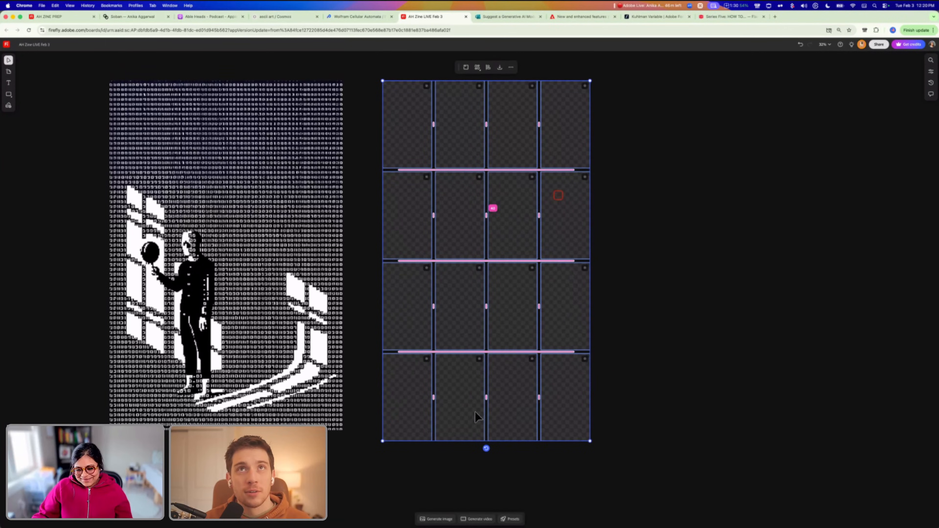
click(433, 519)
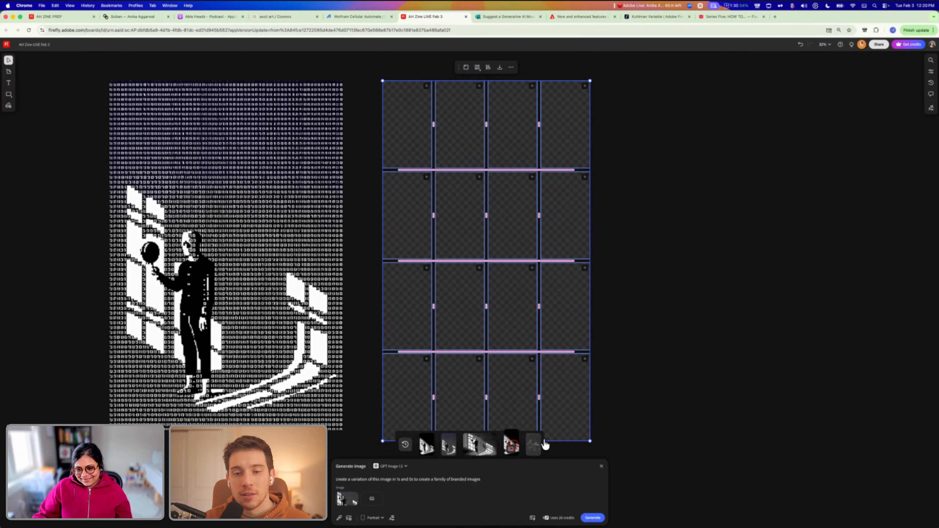
drag(665, 262, 666, 262)
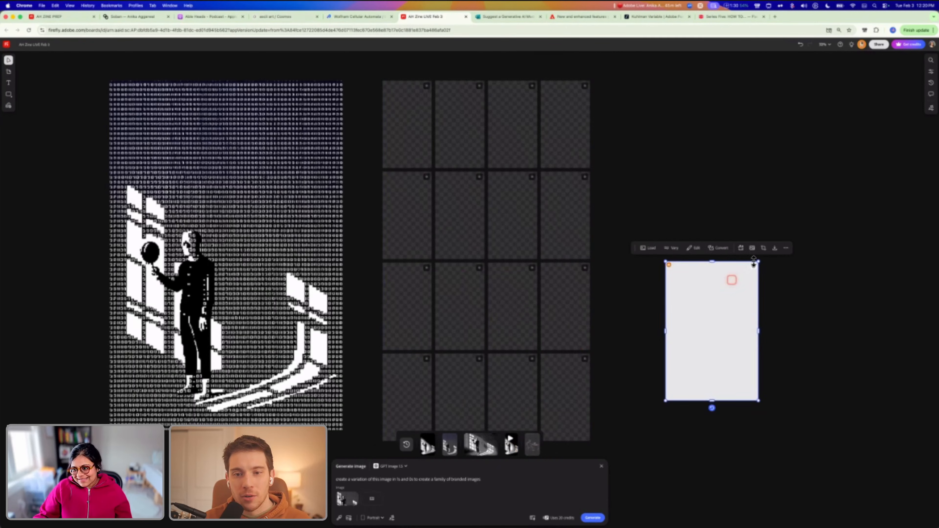
drag(856, 144, 861, 99)
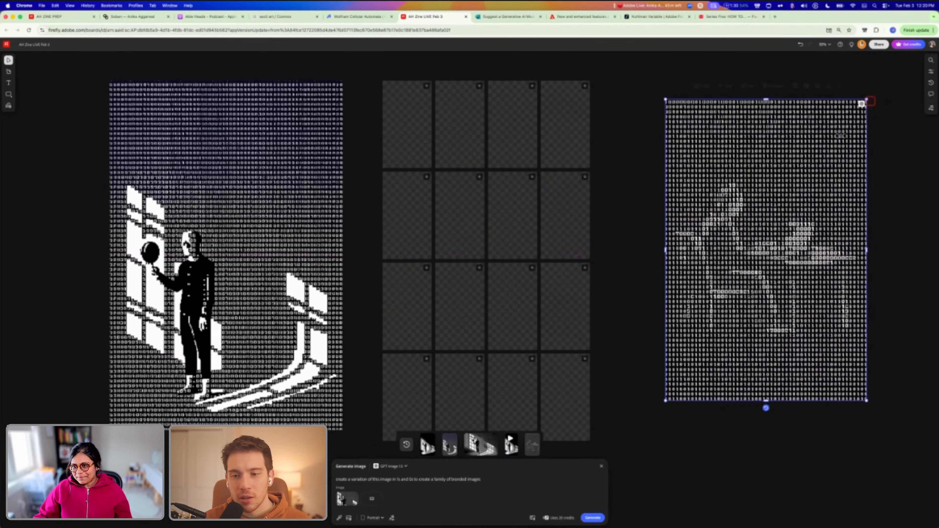
click(804, 313)
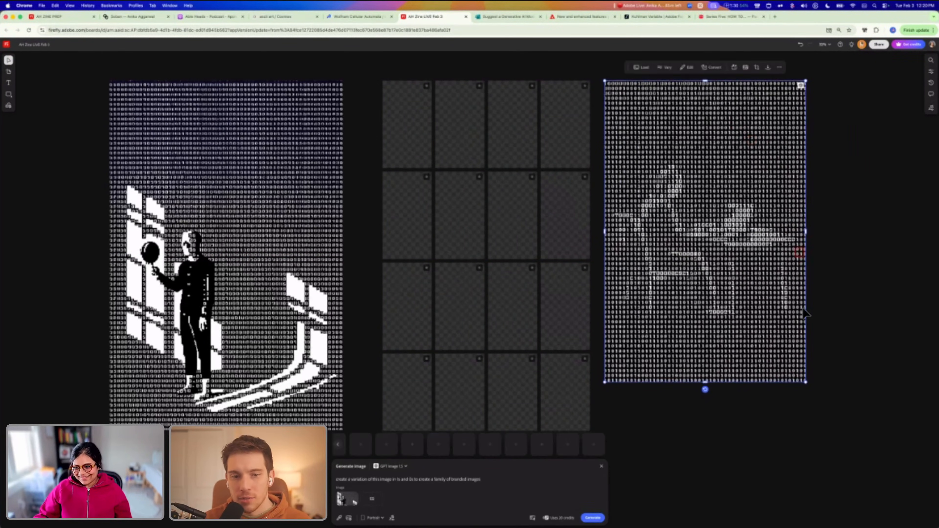
drag(812, 391, 847, 424)
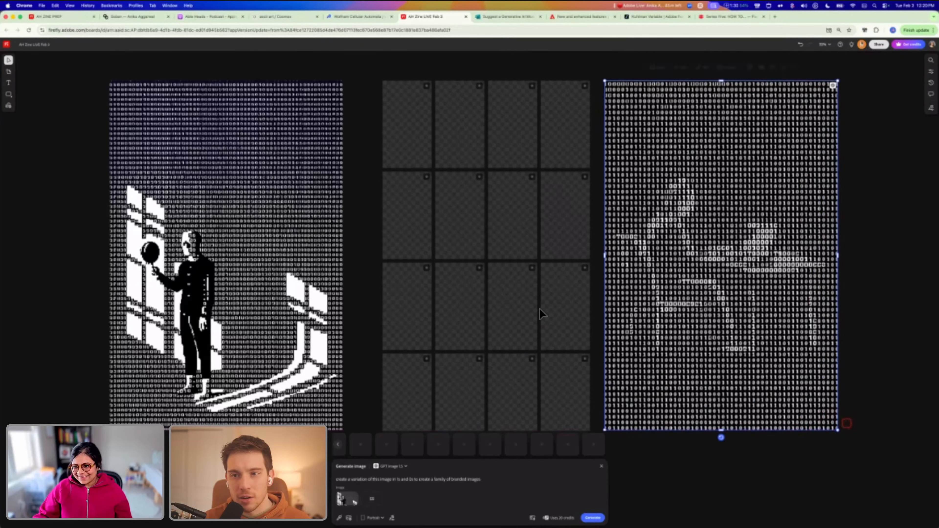
Generate another image with the existing prompt for a family of branded images in 1s and 0s
scroll(540, 308, down, 3)
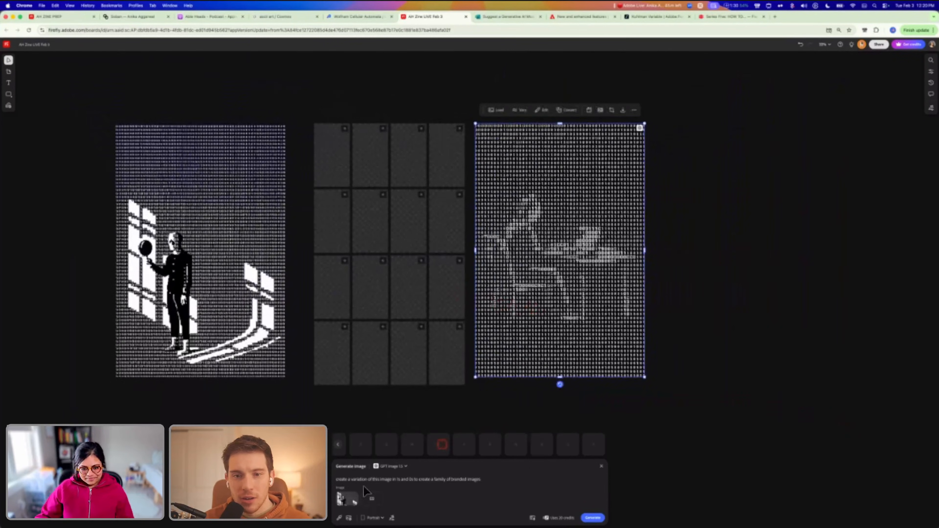
click(590, 518)
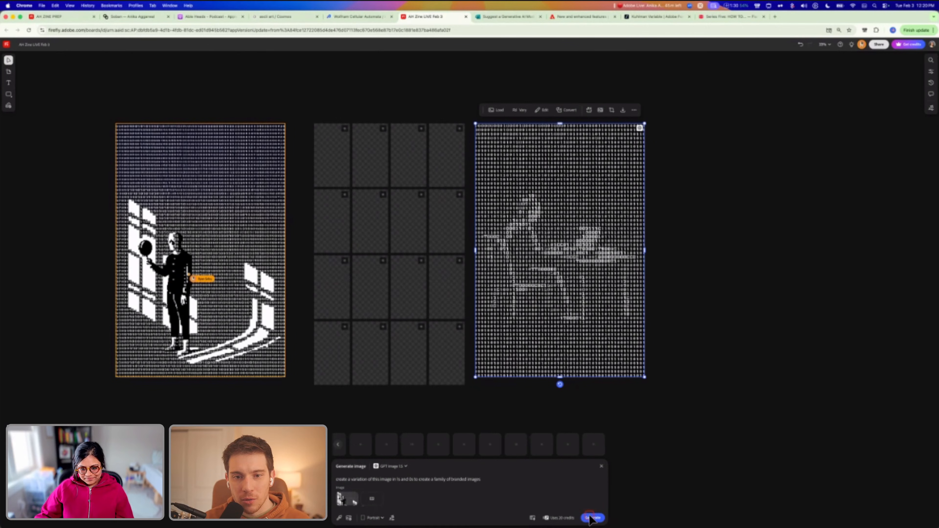
scroll(433, 415, left, 2)
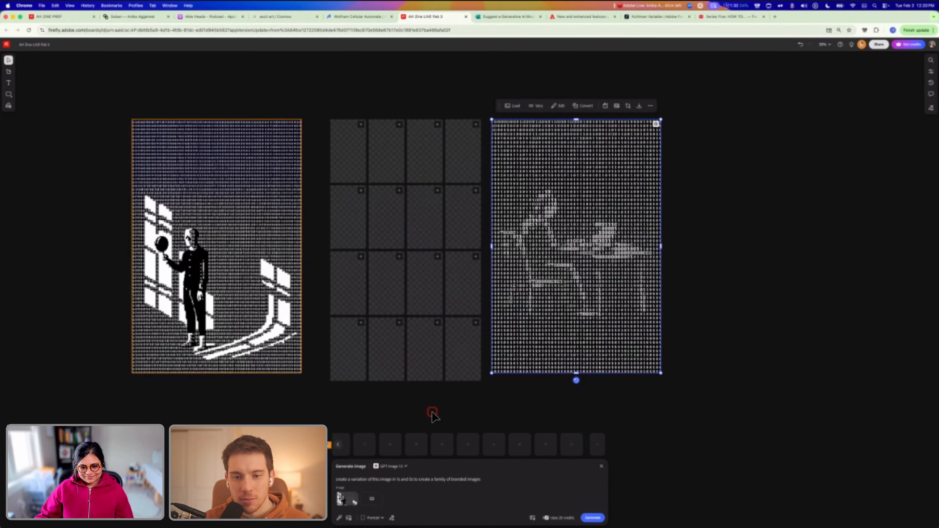
scroll(433, 415, down, 5)
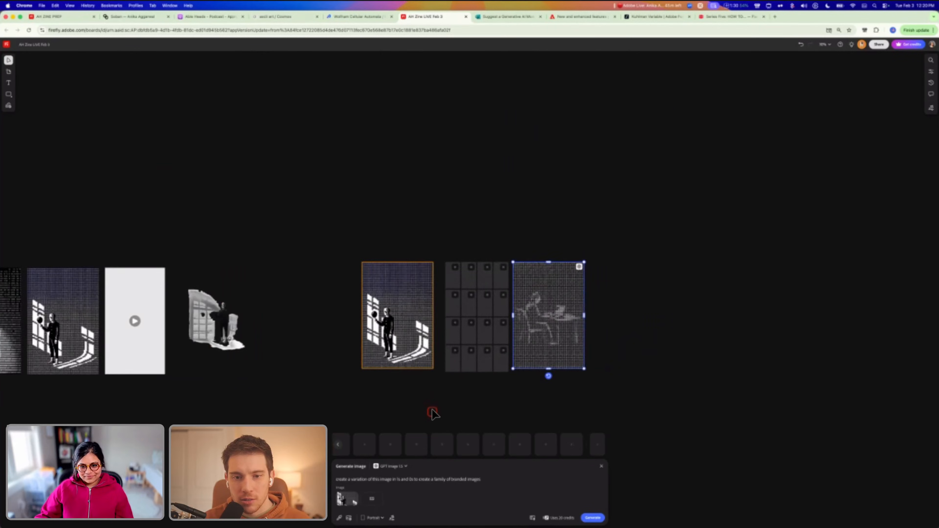
scroll(425, 388, up, 5)
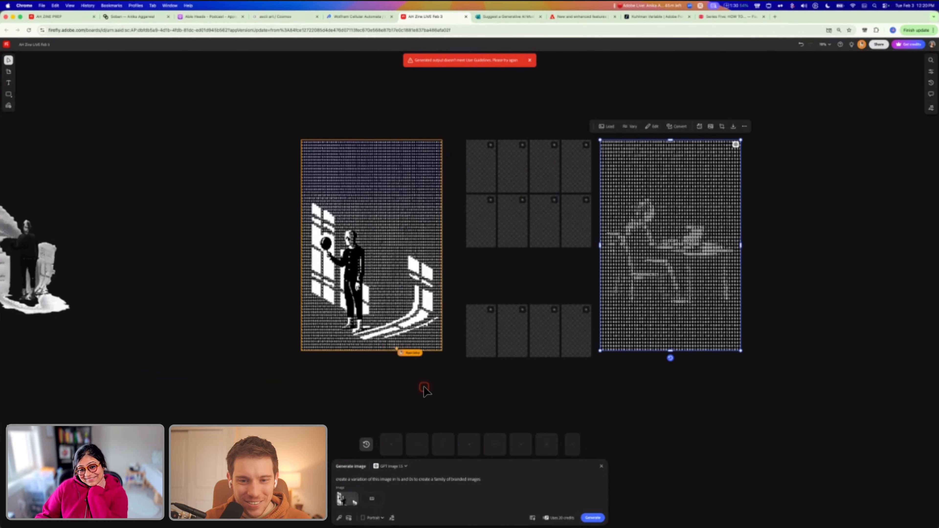
Examine the generated grid of figure variations up close and compare them with the two large binary illustrations
scroll(347, 332, up, 8)
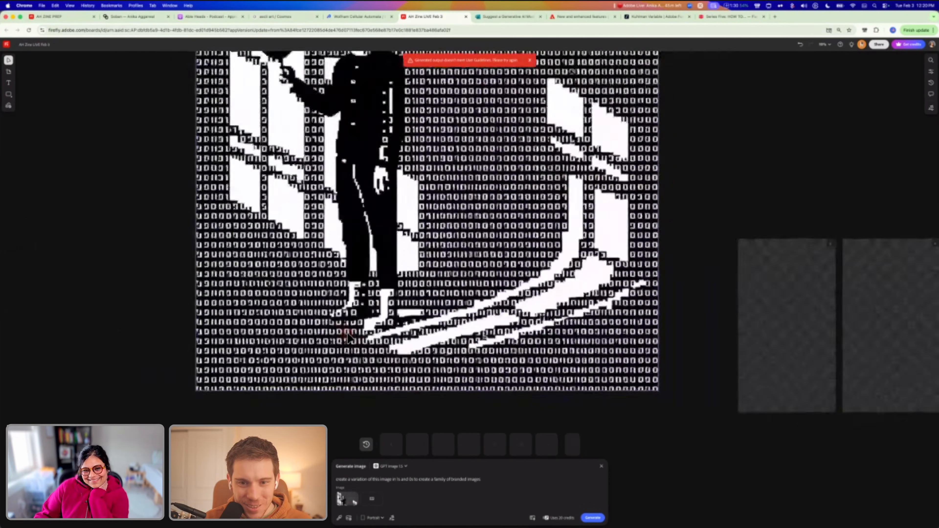
scroll(348, 334, down, 5)
scroll(384, 187, up, 2)
scroll(383, 187, right, 4)
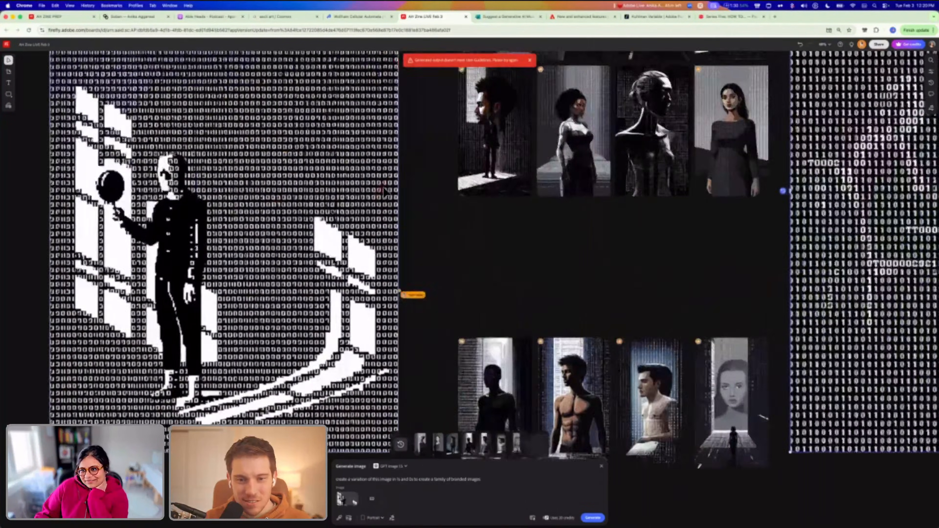
scroll(383, 191, up, 1)
scroll(383, 191, right, 1)
scroll(384, 191, down, 5)
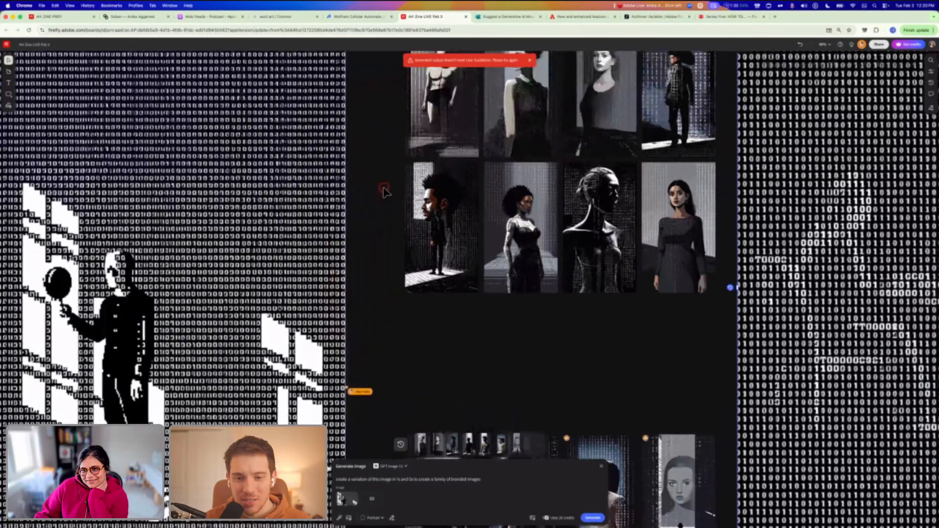
scroll(383, 190, down, 1)
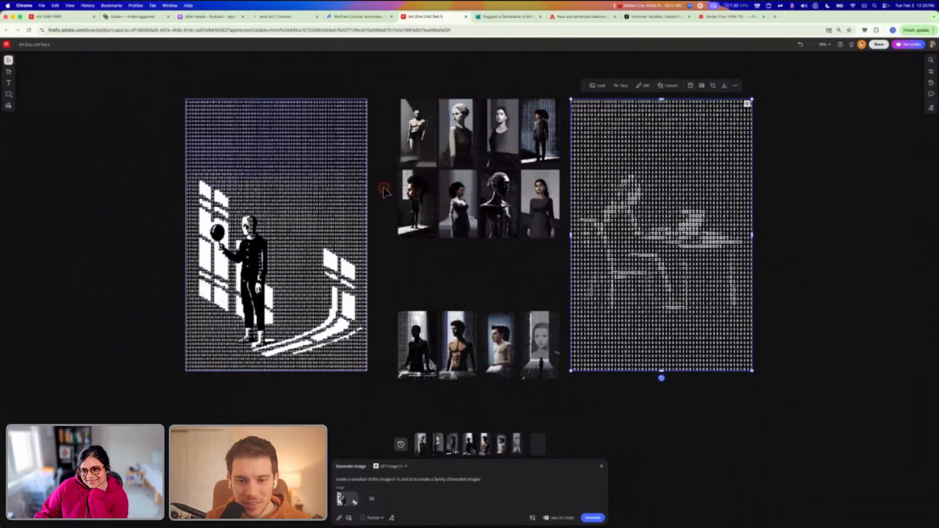
scroll(383, 190, down, 1)
scroll(383, 187, up, 1)
scroll(384, 187, right, 1)
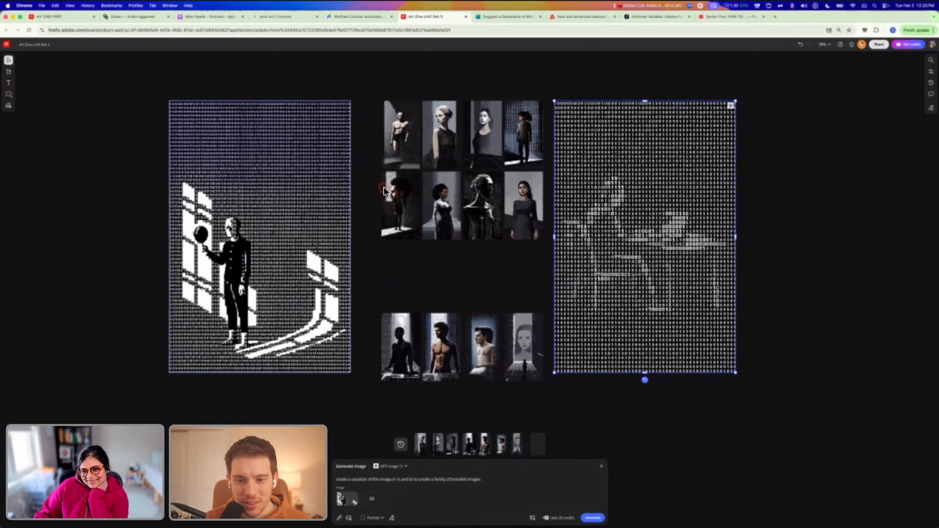
Delete all variations in the two grid columns nearest the standing-figure source illustration
click(368, 130)
drag(366, 129, 440, 230)
key(Delete)
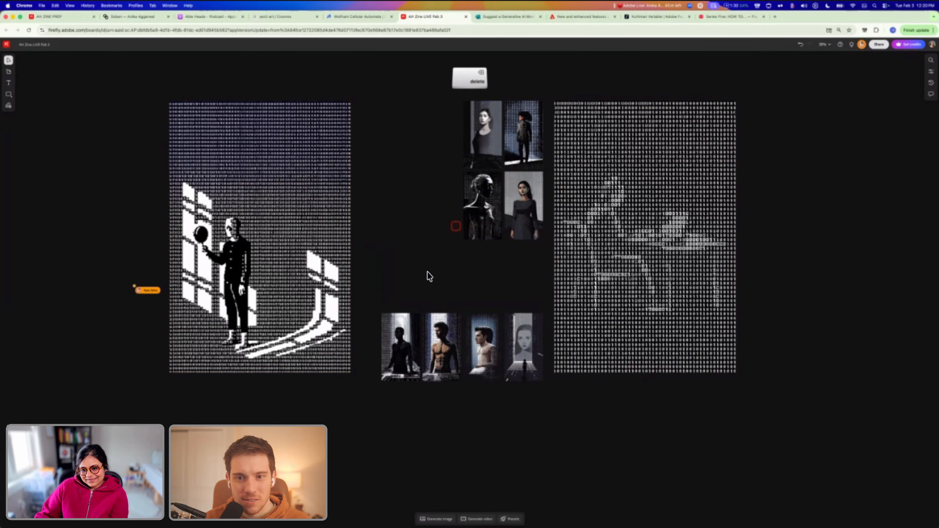
drag(403, 398, 441, 363)
key(Delete)
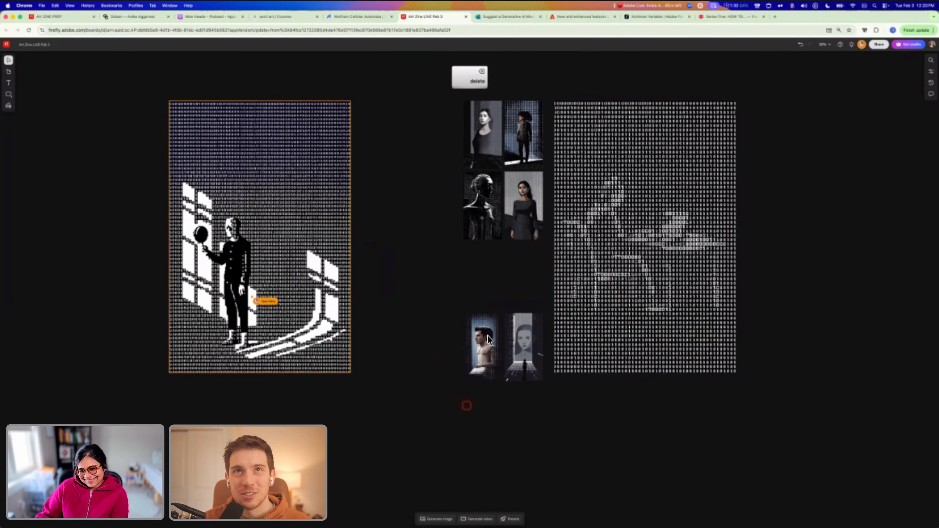
Delete the three variations in the next column, keeping only the column nearest the seated-figure image
drag(465, 405, 488, 336)
key(Delete)
drag(425, 187, 486, 237)
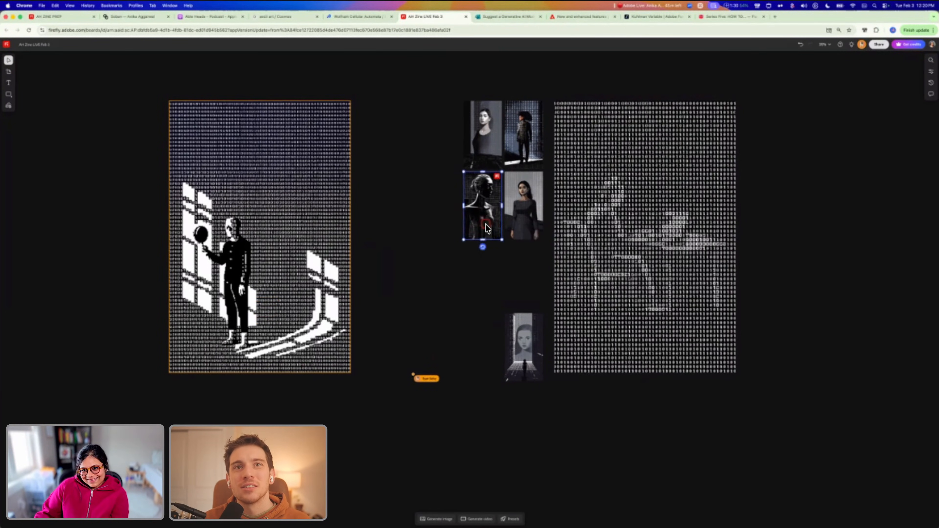
key(Delete)
click(452, 139)
drag(454, 140, 481, 147)
key(Delete)
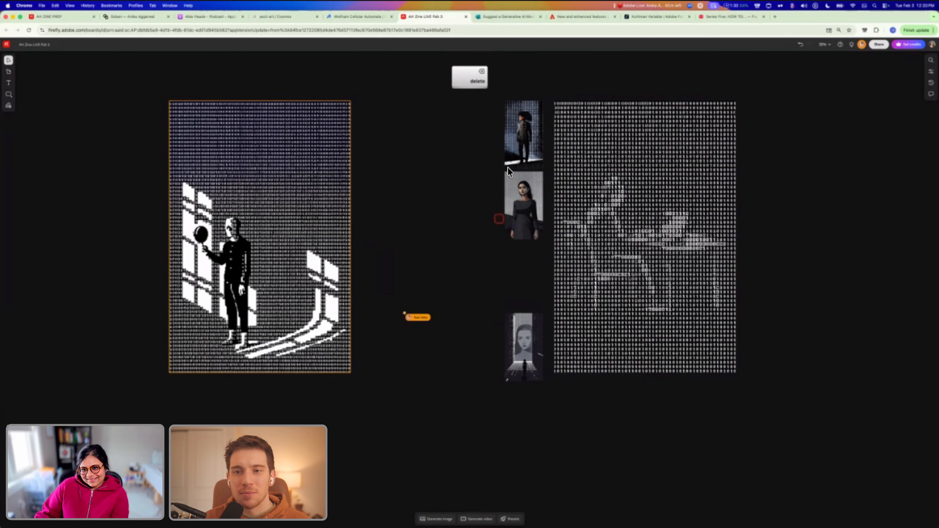
Close the gap in the column of three remaining variations and move the column beside the standing-figure source illustration
click(510, 161)
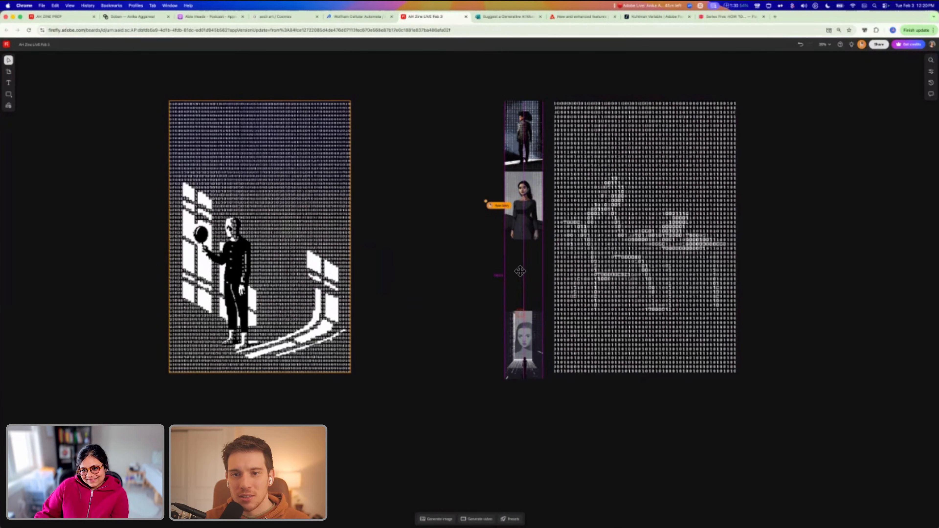
drag(520, 327, 520, 260)
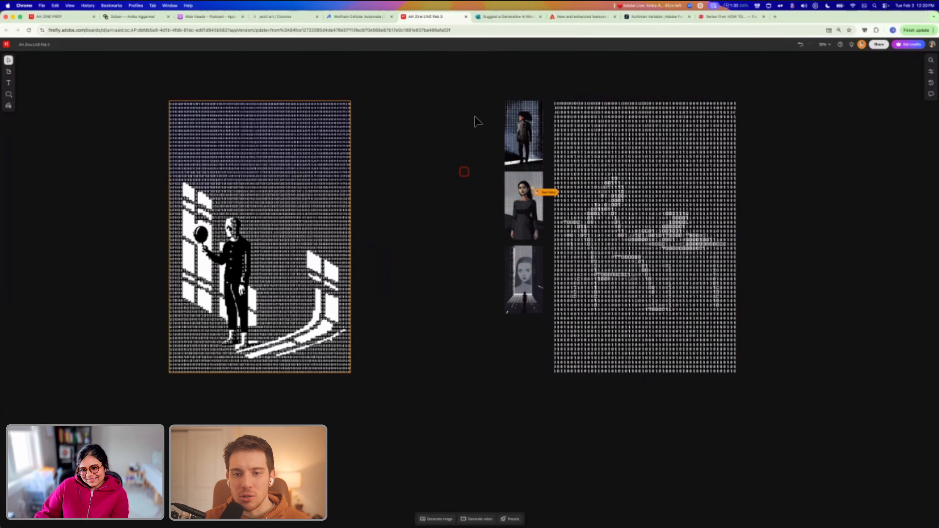
drag(473, 116, 524, 315)
drag(527, 270, 413, 287)
click(472, 260)
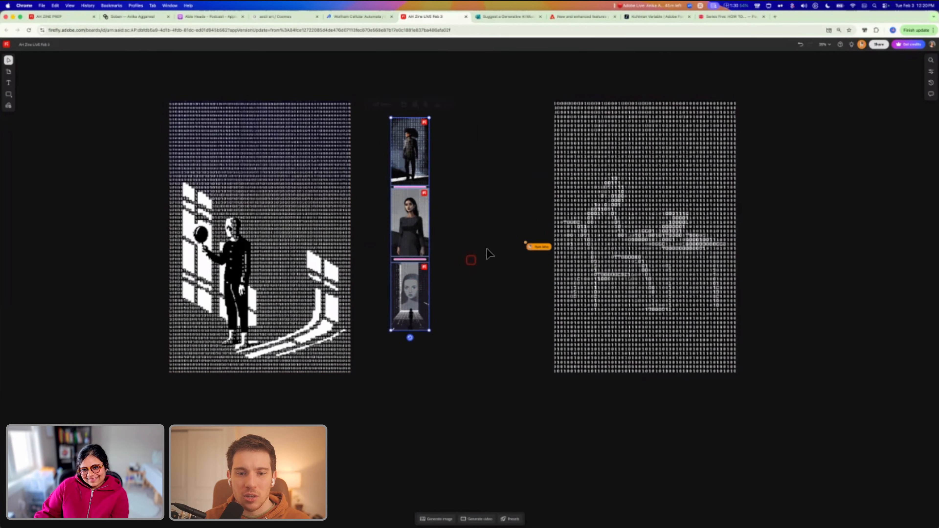
Review the three kept variations up close and move the seated-figure binary image next to their column
scroll(411, 215, up, 5)
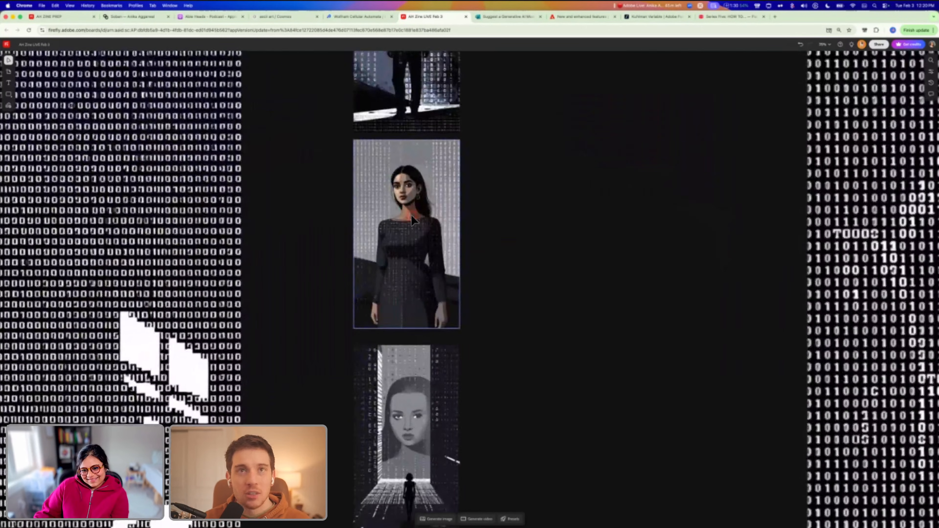
scroll(411, 215, up, 3)
scroll(410, 215, up, 1)
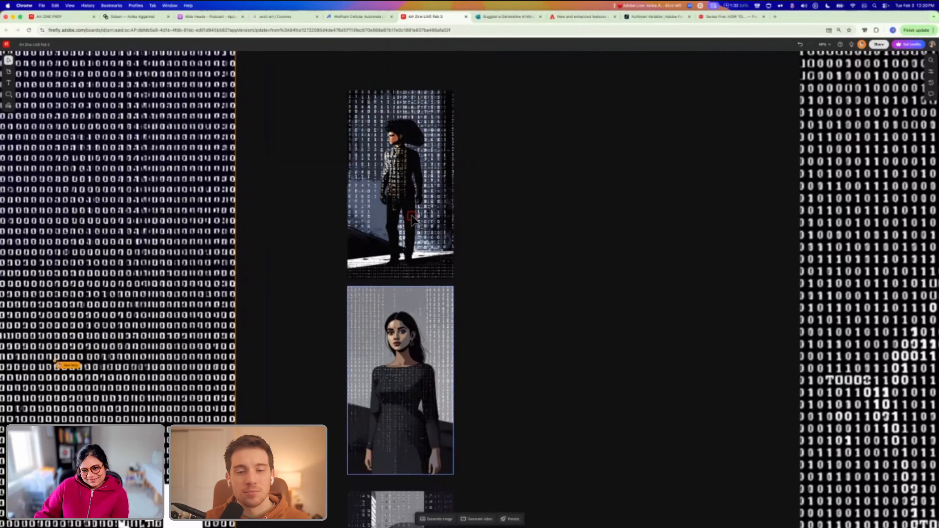
scroll(413, 219, right, 5)
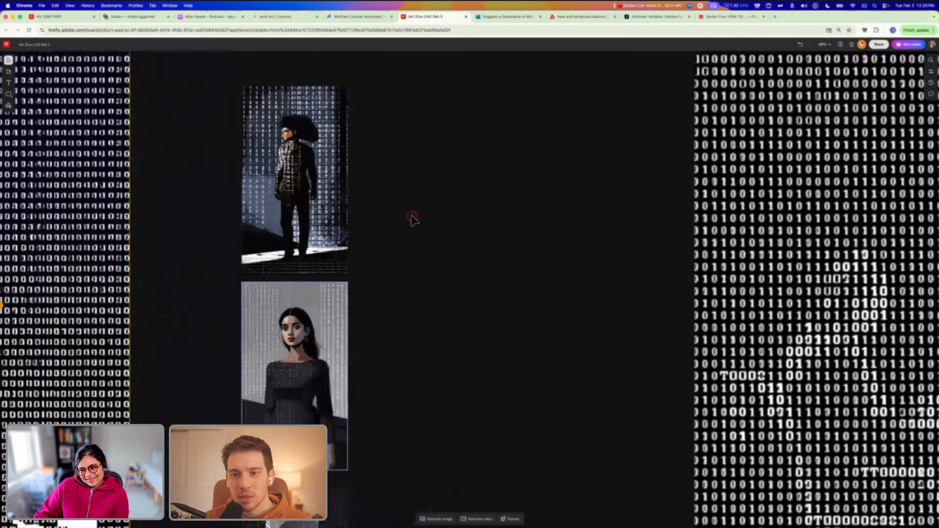
scroll(413, 218, down, 5)
click(528, 264)
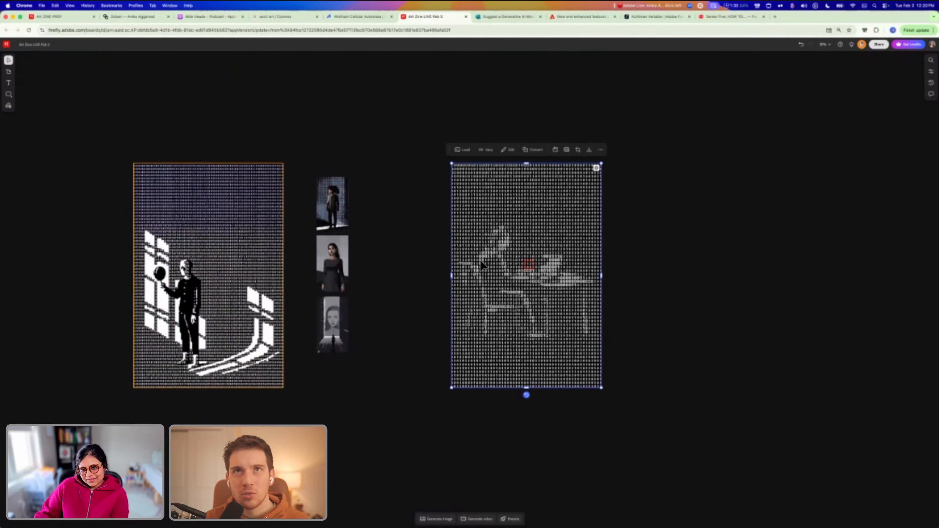
drag(528, 264, 459, 261)
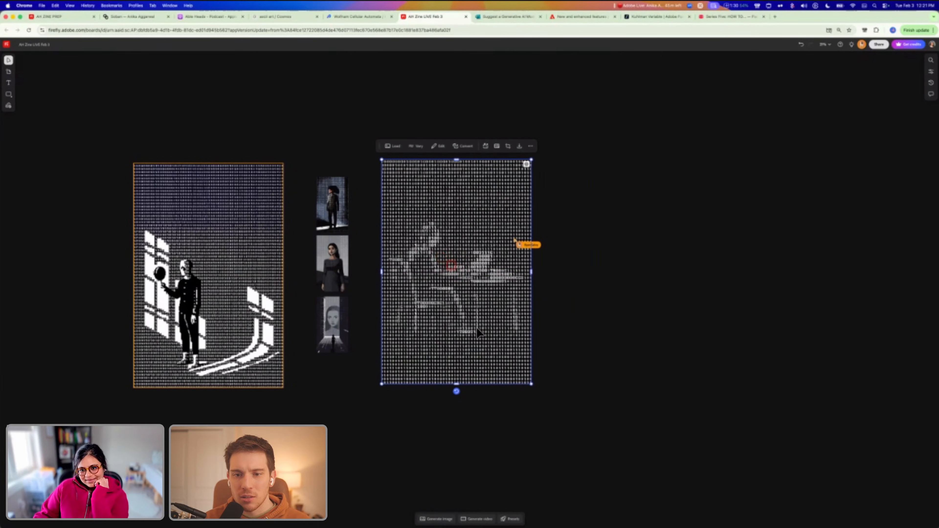
Place the newly generated binary image of family silhouettes beside the seated-figure image and enlarge it to match that image's height
click(434, 520)
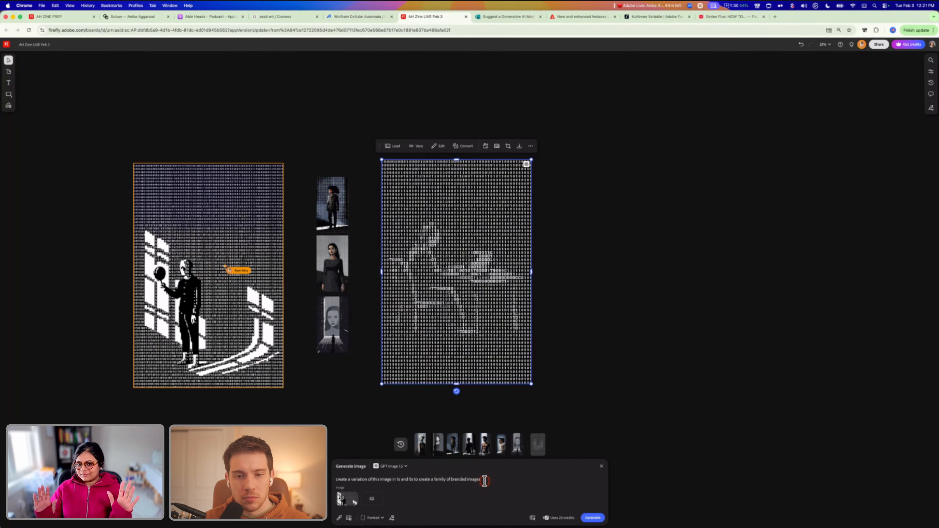
mouse_move(356, 505)
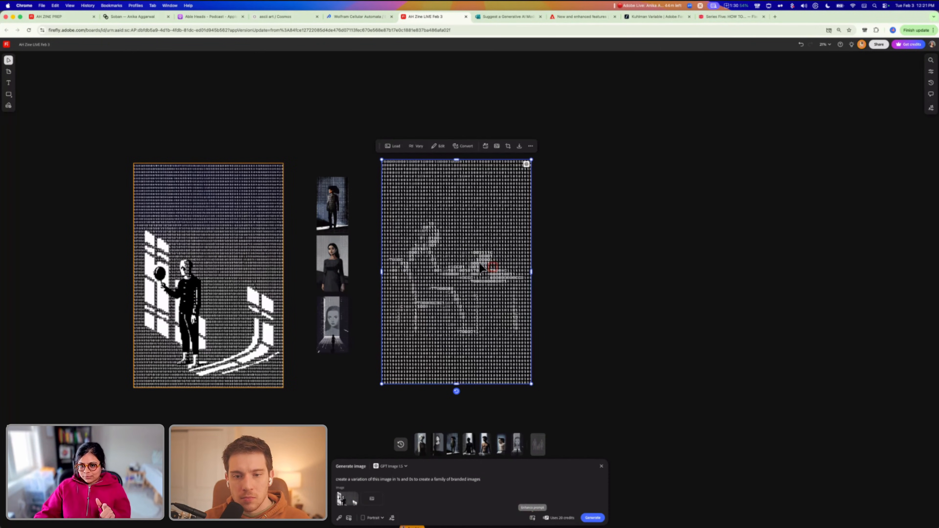
drag(538, 444, 558, 211)
drag(580, 274, 694, 384)
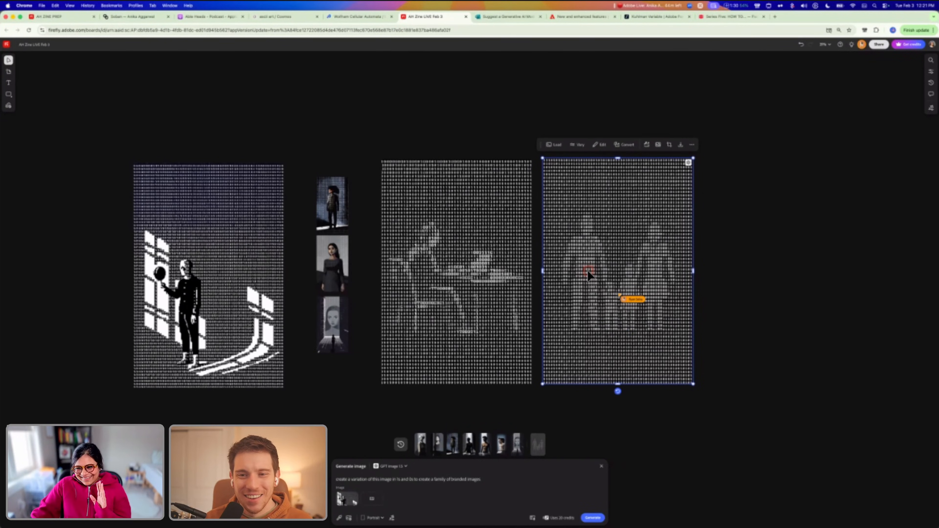
Change "family" to "set" in the branded-images prompt, enhance the prompt and generate the variation with GPT Image 1.5
double_click(439, 479)
text(set)
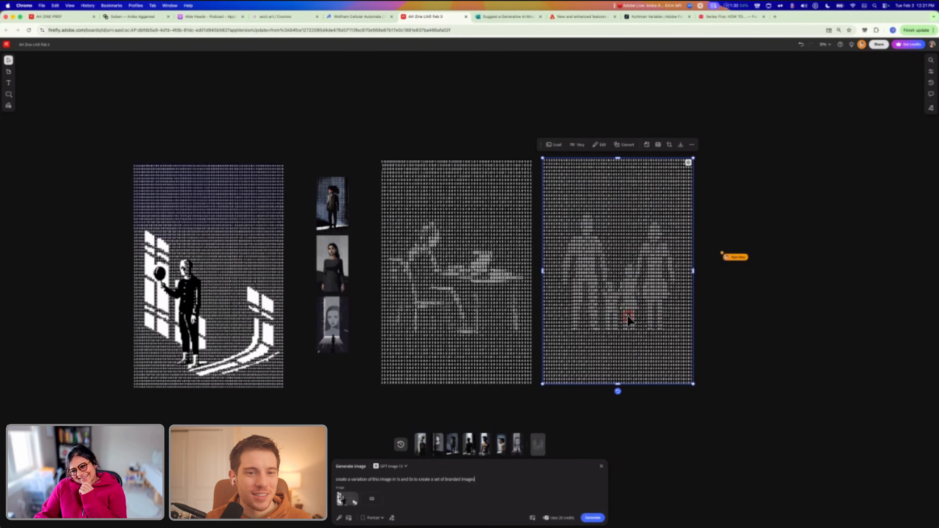
drag(613, 222, 611, 225)
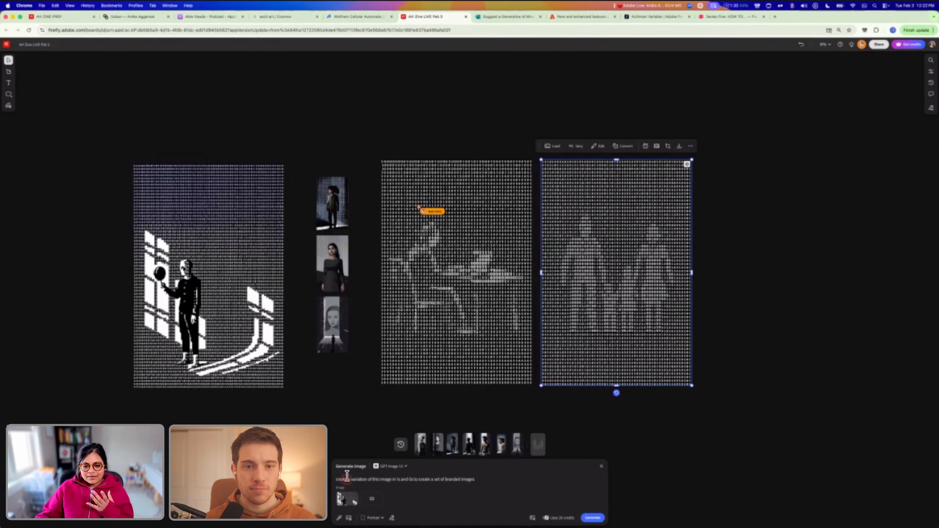
drag(348, 479, 479, 477)
click(498, 477)
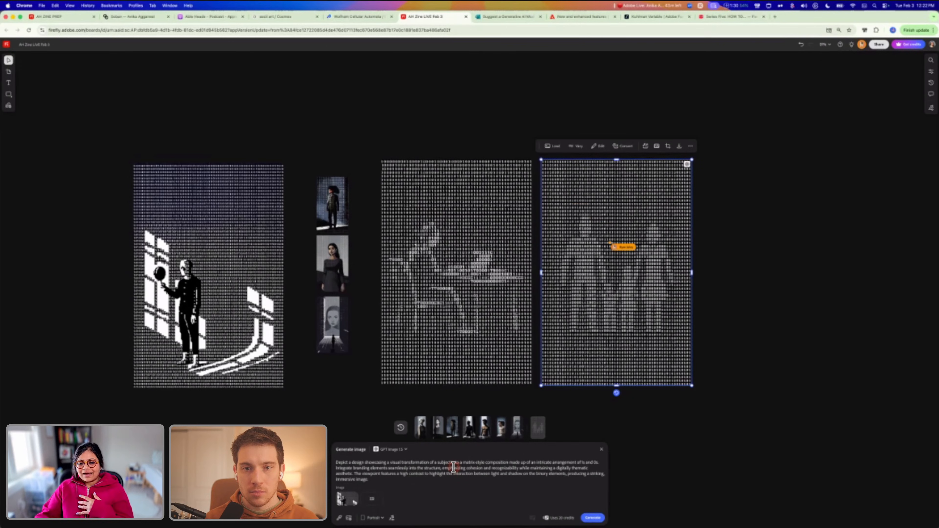
click(597, 518)
click(490, 463)
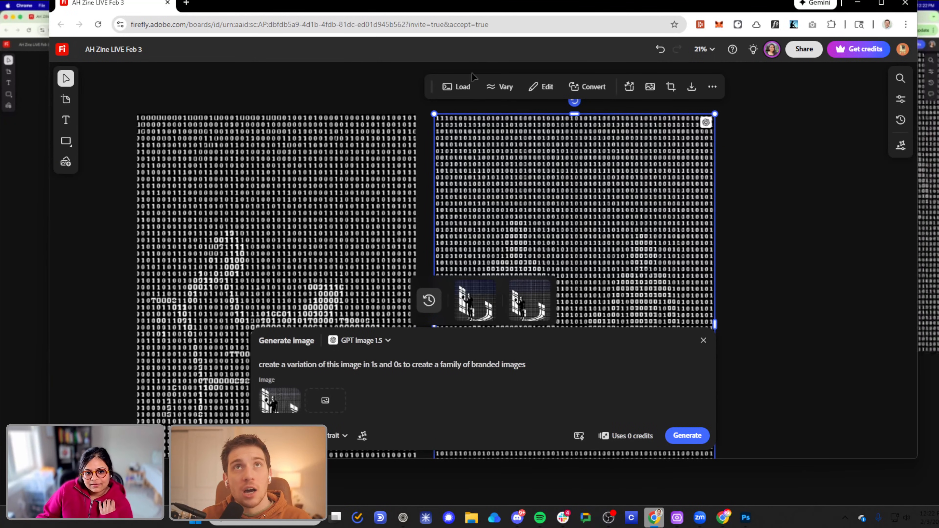
Look over the row of binary illustrations from the standing-figure source to the family silhouettes in the other participant's board window
click(860, 258)
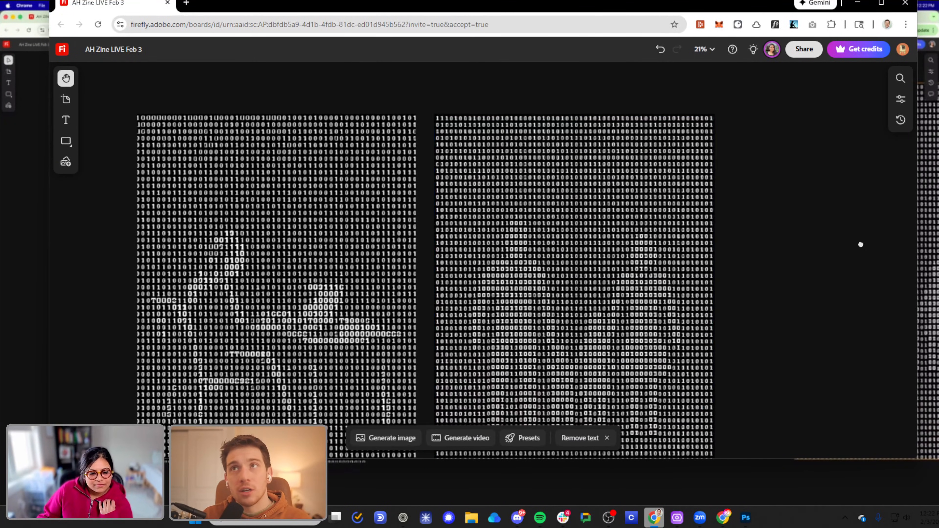
drag(860, 245, 545, 208)
scroll(577, 213, down, 5)
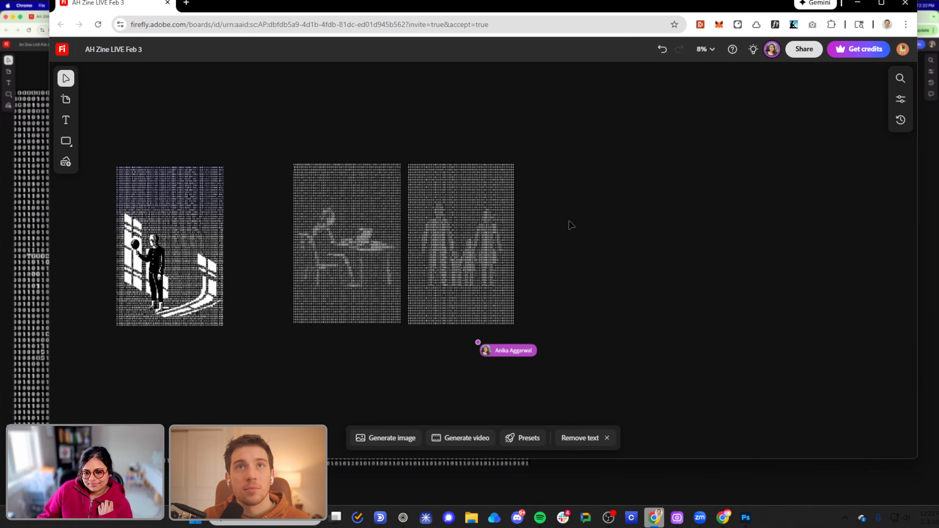
scroll(568, 220, down, 2)
scroll(569, 220, down, 2)
scroll(568, 220, up, 6)
scroll(452, 228, down, 5)
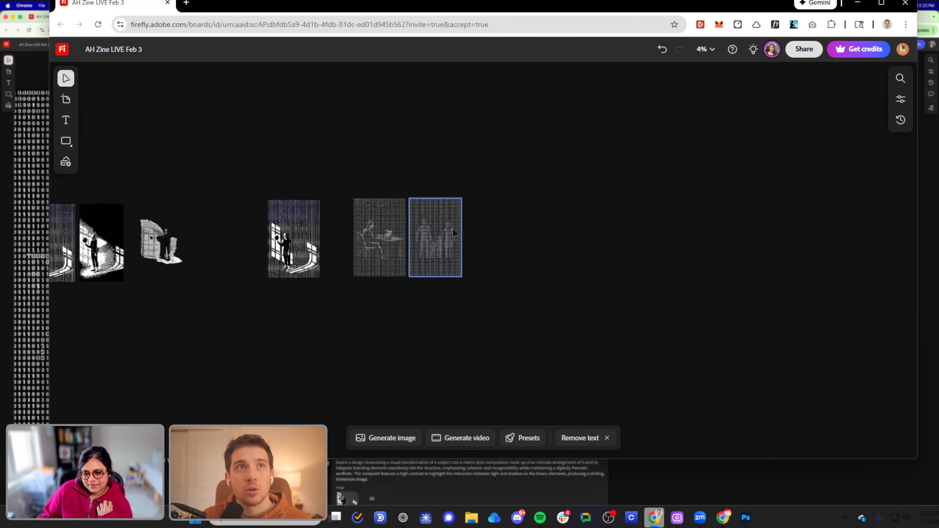
scroll(453, 228, down, 1)
scroll(452, 228, up, 1)
scroll(452, 228, up, 1)
Load the family-silhouettes image's generation settings, enhance the prompt and change "family of generated images" to "set of generated images"
click(448, 231)
scroll(444, 232, up, 3)
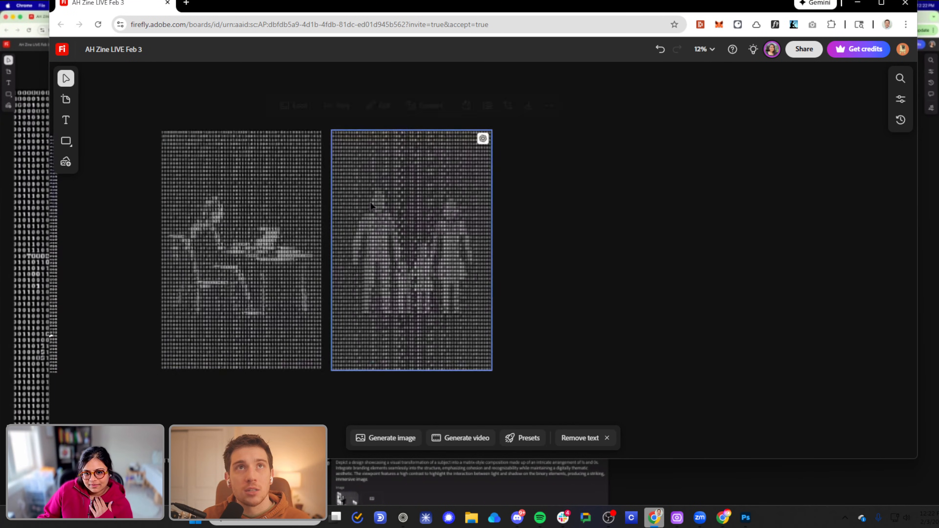
click(292, 108)
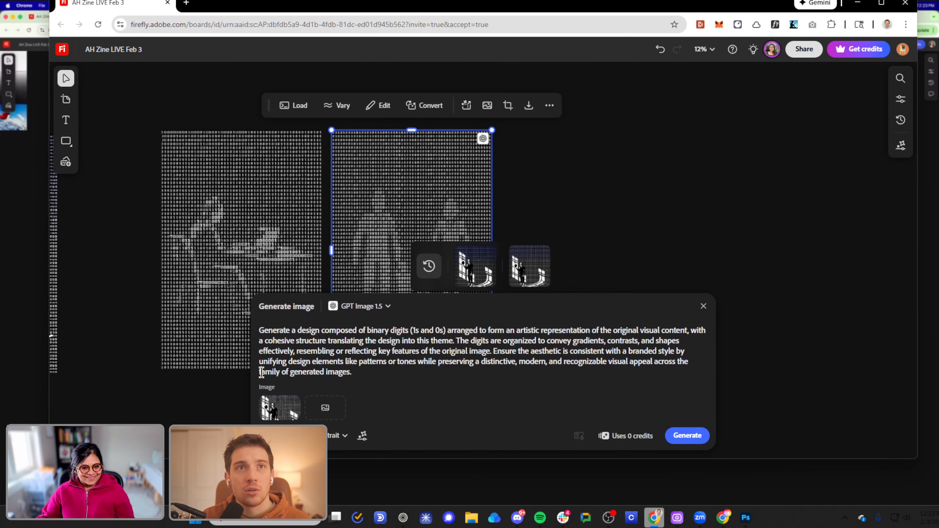
key(BackSpace)
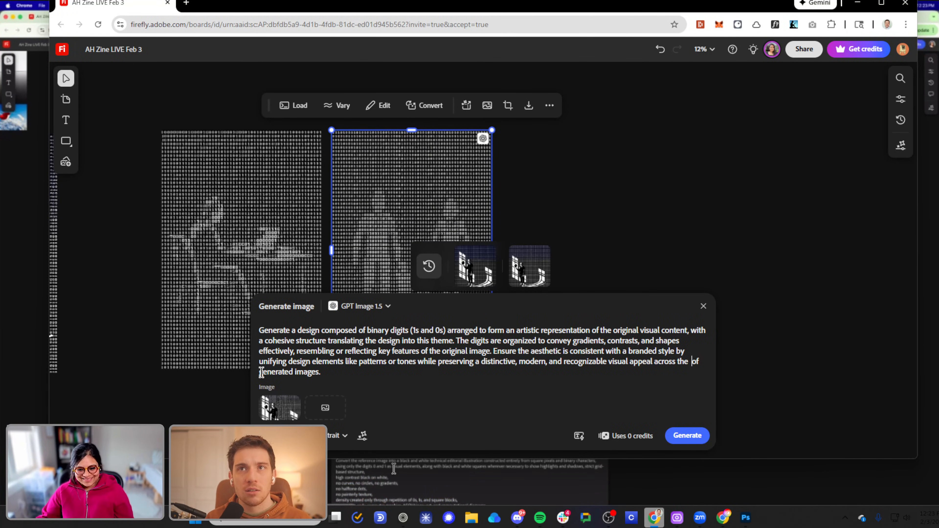
key(BackSpace)
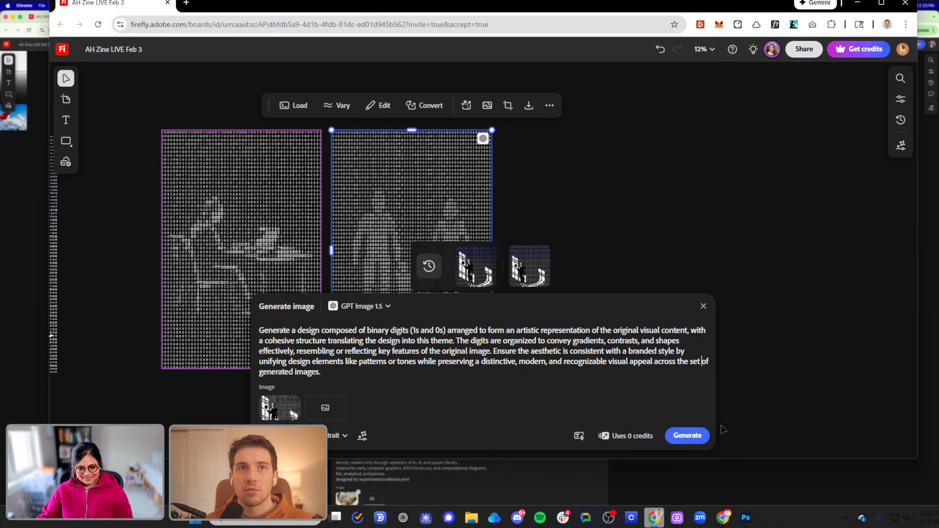
Switch the model to Gemini 3 (w/ Nano Banana Pro) and generate from the enhanced binary-digits prompt
click(372, 309)
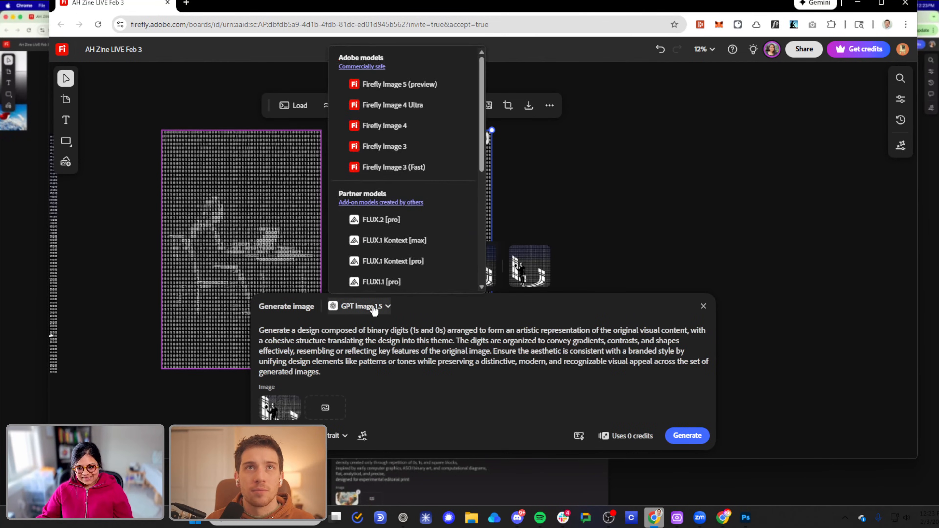
scroll(399, 243, down, 5)
scroll(407, 241, down, 2)
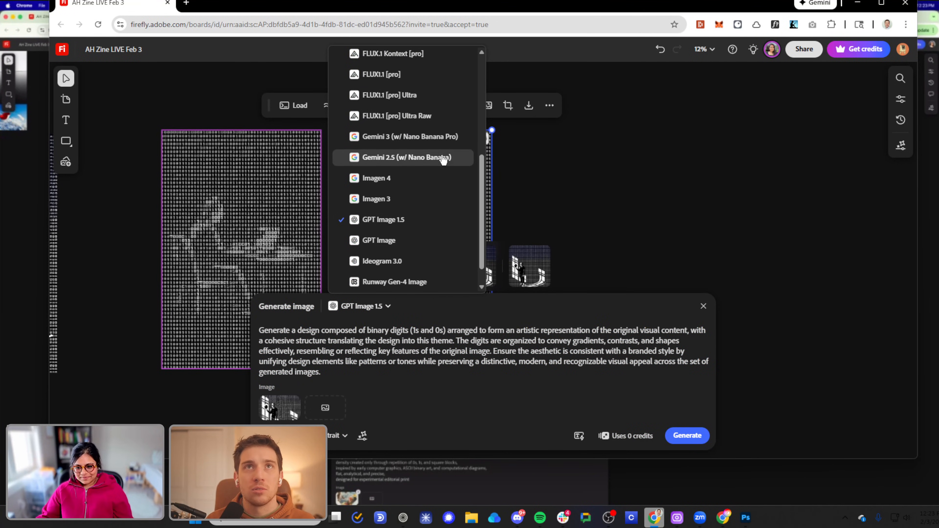
click(449, 143)
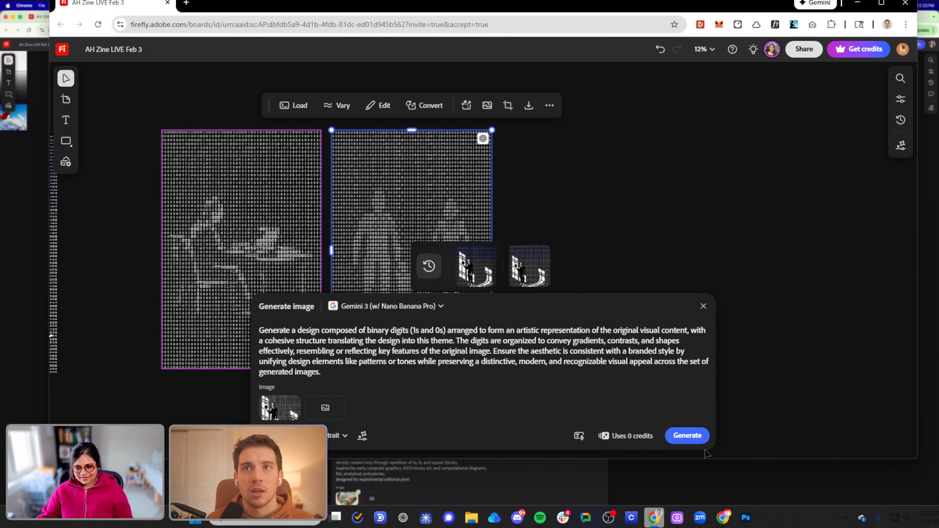
click(688, 436)
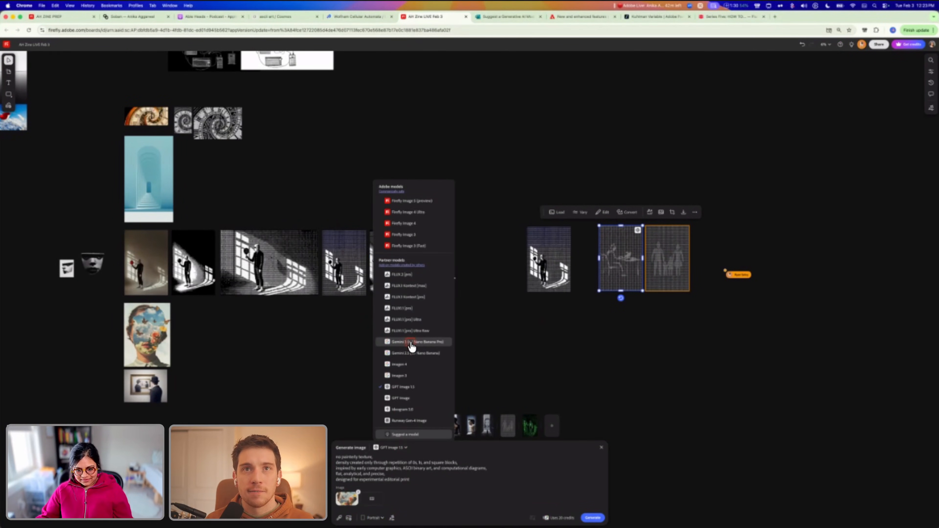
In the first board window, generate the face-collage illustration from the 0s, 1s and square-blocks prompt with Gemini 3 (w/ Nano Banana Pro)
click(412, 347)
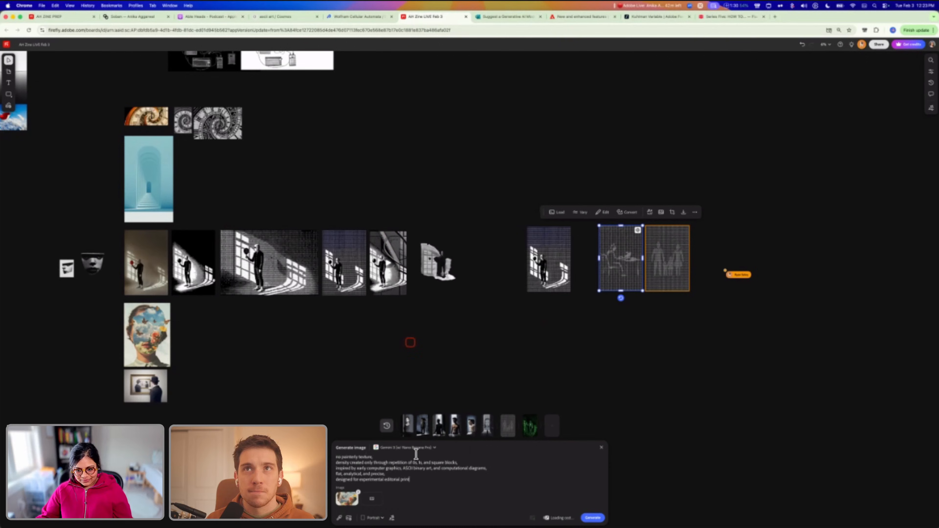
click(593, 518)
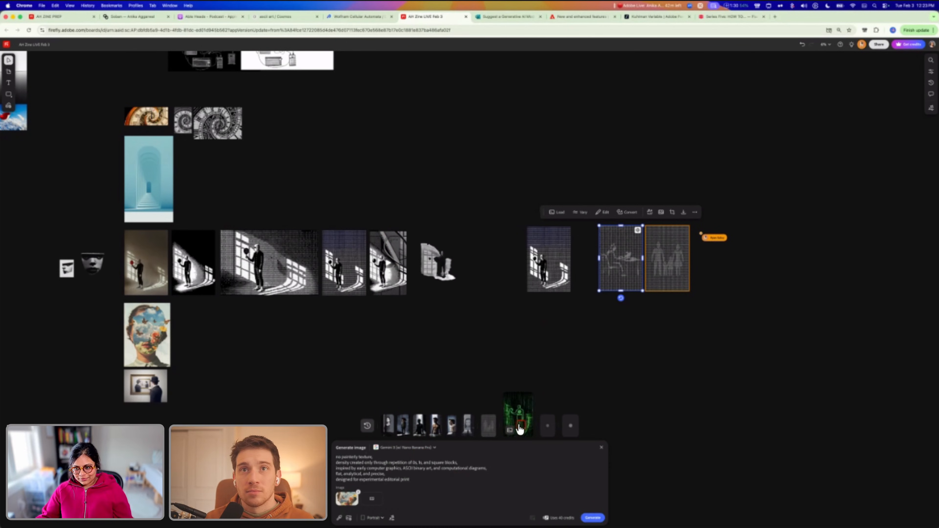
Place the green matrix-style variation with the OpenAI logo beside the family silhouettes and enlarge it to about the same height
drag(520, 429, 696, 226)
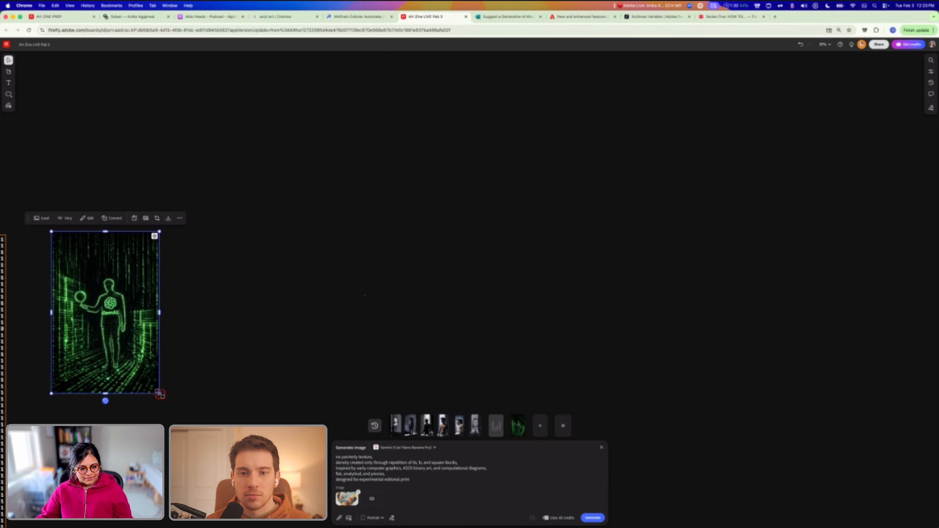
drag(160, 394, 241, 424)
scroll(264, 424, down, 5)
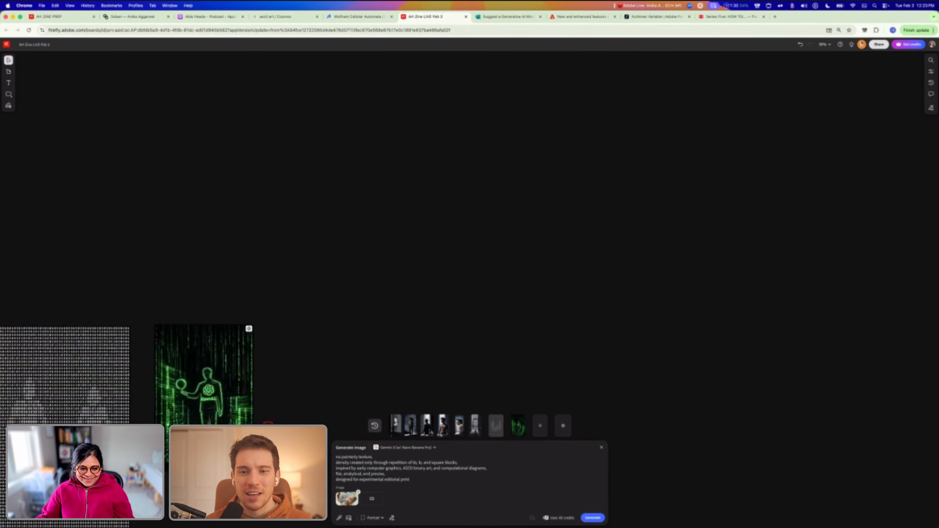
scroll(50, 441, up, 3)
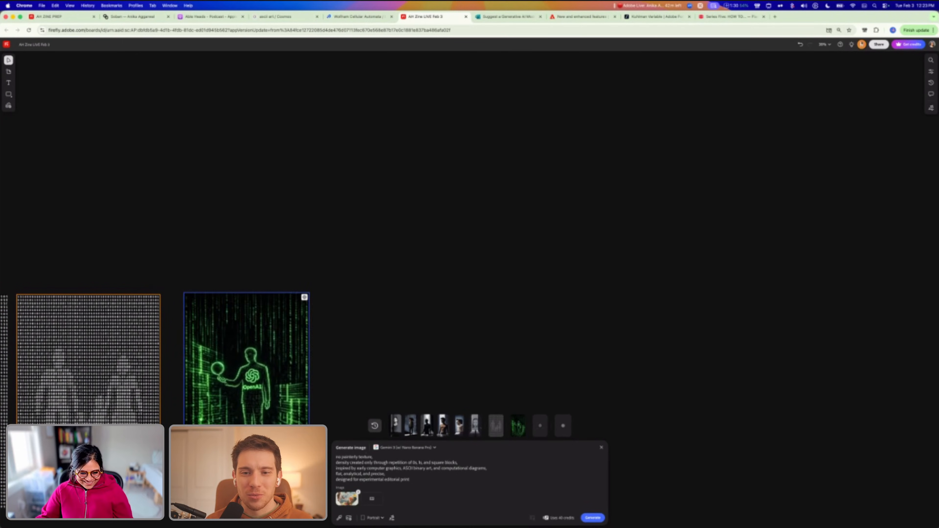
drag(310, 481, 327, 508)
Examine the green matrix-style variation up close and compare its style with the neighbouring binary images
scroll(408, 330, down, 3)
scroll(407, 330, left, 2)
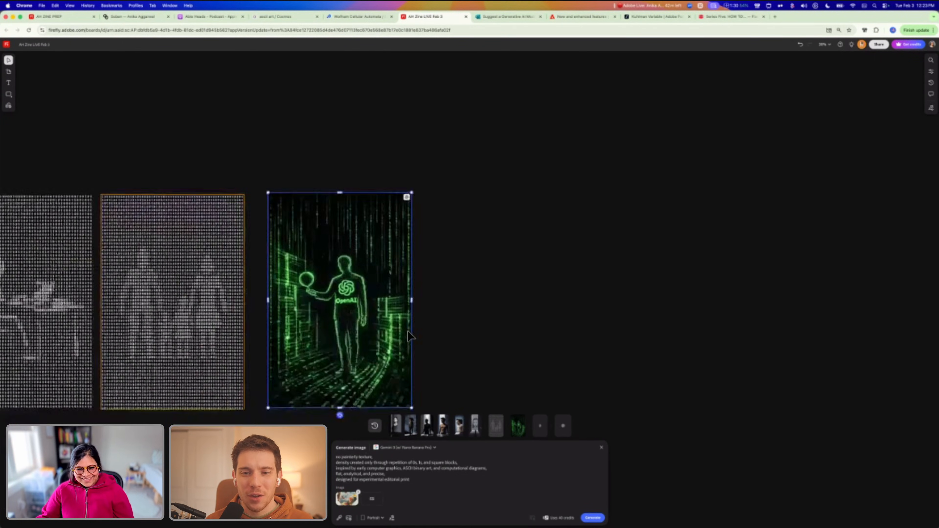
scroll(407, 331, down, 2)
scroll(407, 330, left, 2)
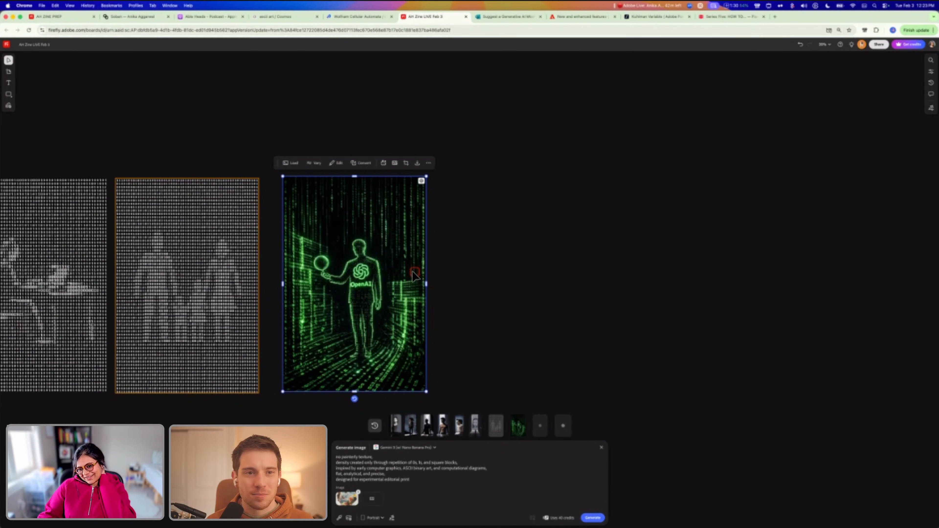
scroll(375, 211, up, 5)
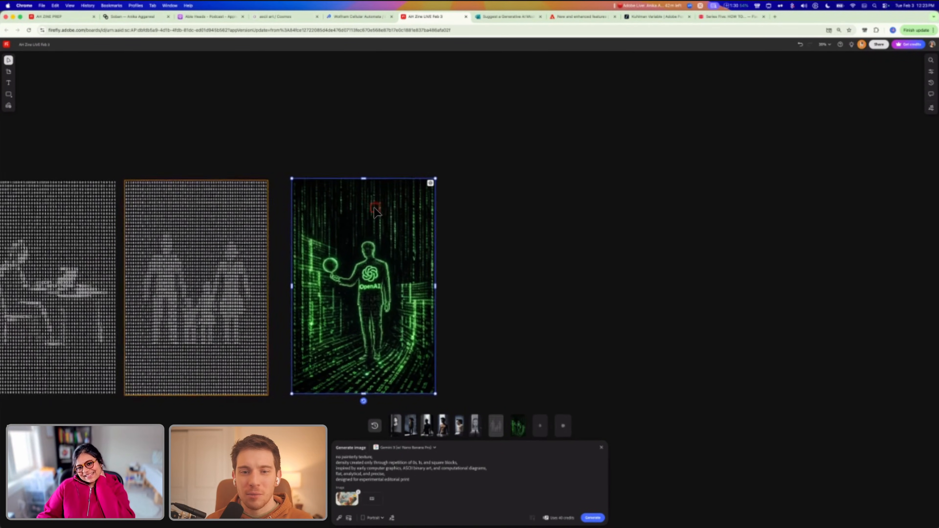
click(374, 209)
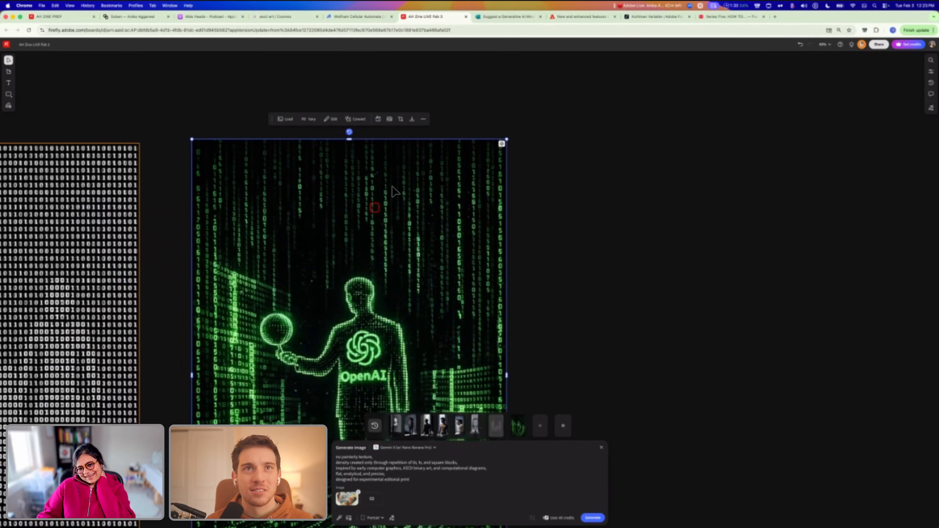
scroll(386, 221, down, 5)
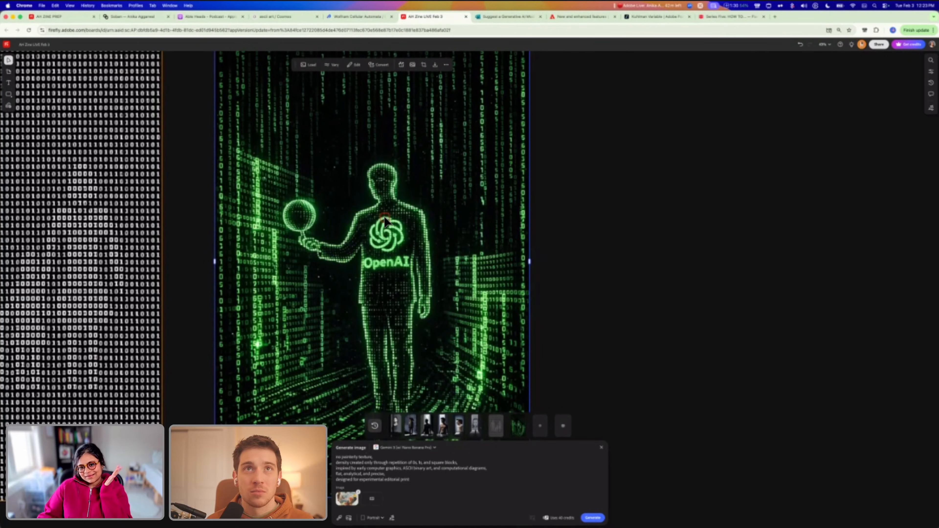
scroll(385, 222, down, 4)
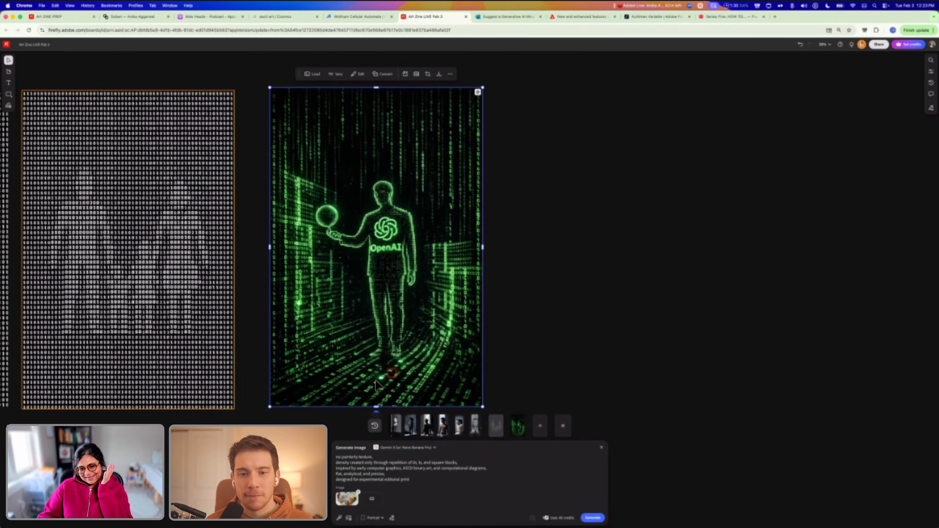
scroll(457, 249, down, 5)
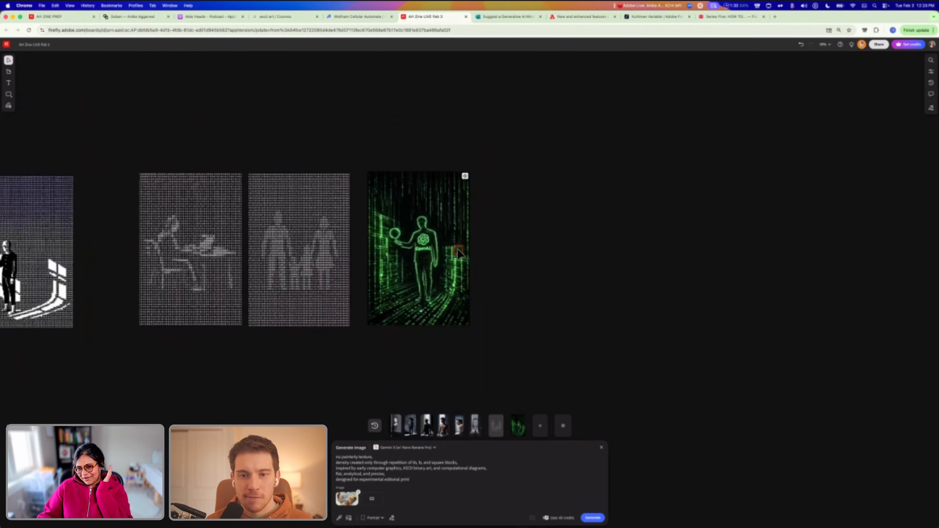
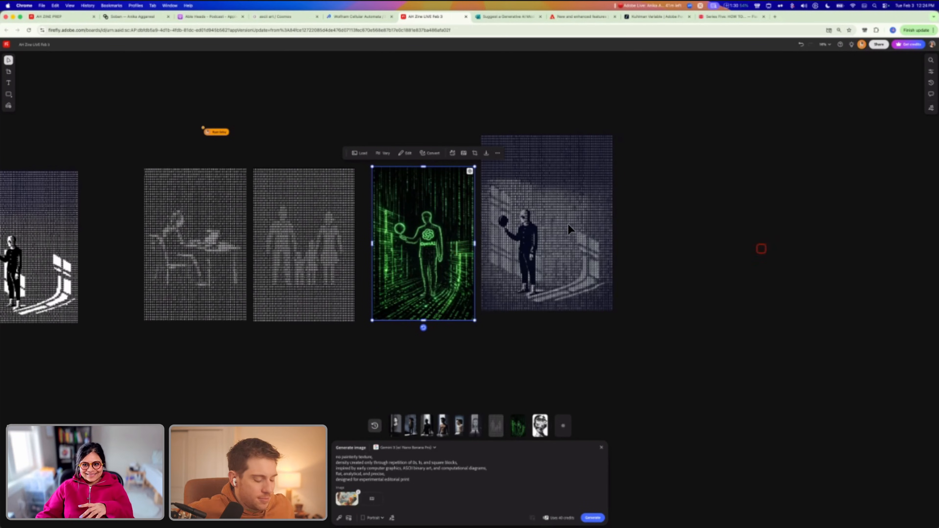
Align the muted blue standing-figure variation beside the green matrix-style image and review it against the rest of the row
click(572, 236)
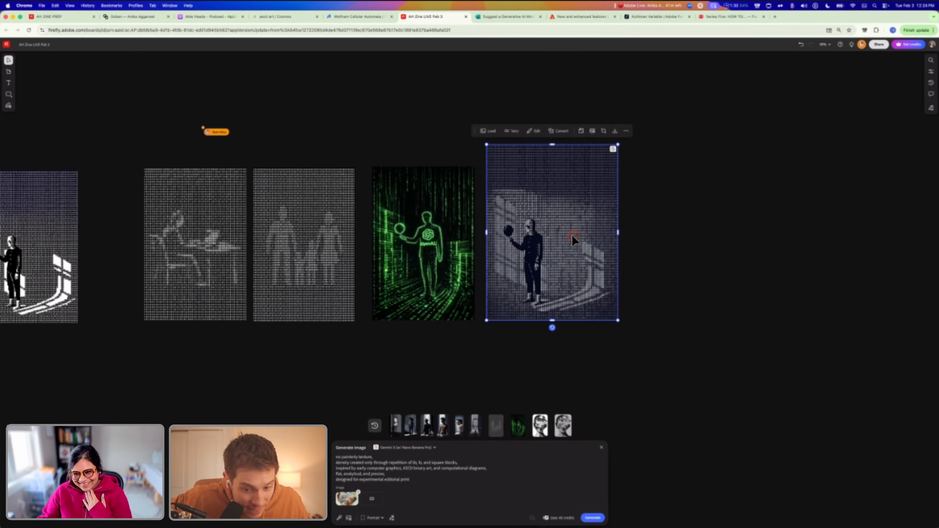
scroll(572, 240, up, 5)
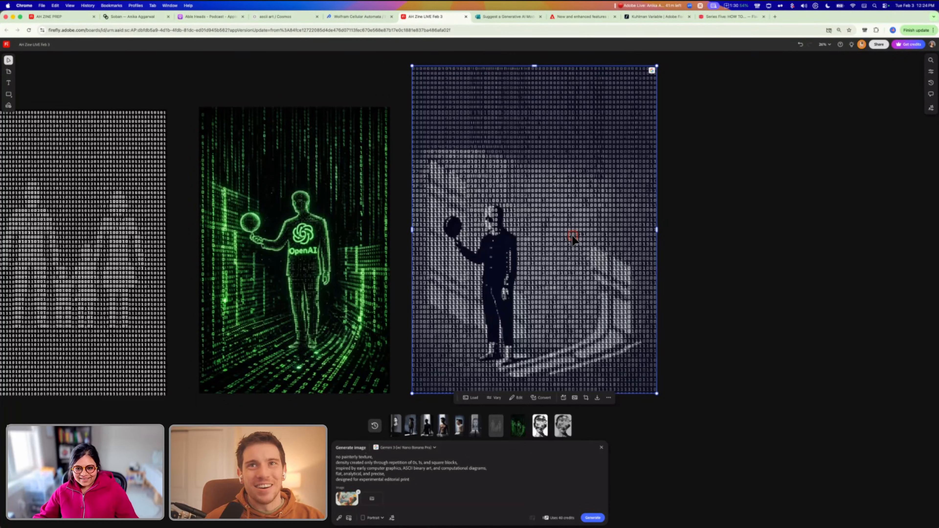
scroll(468, 238, down, 5)
scroll(406, 292, left, 3)
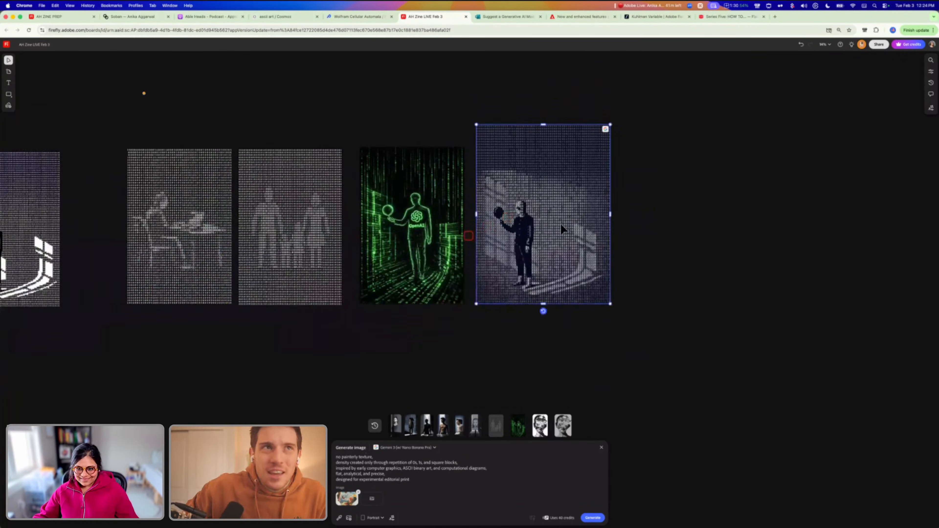
scroll(358, 343, left, 4)
scroll(358, 343, down, 1)
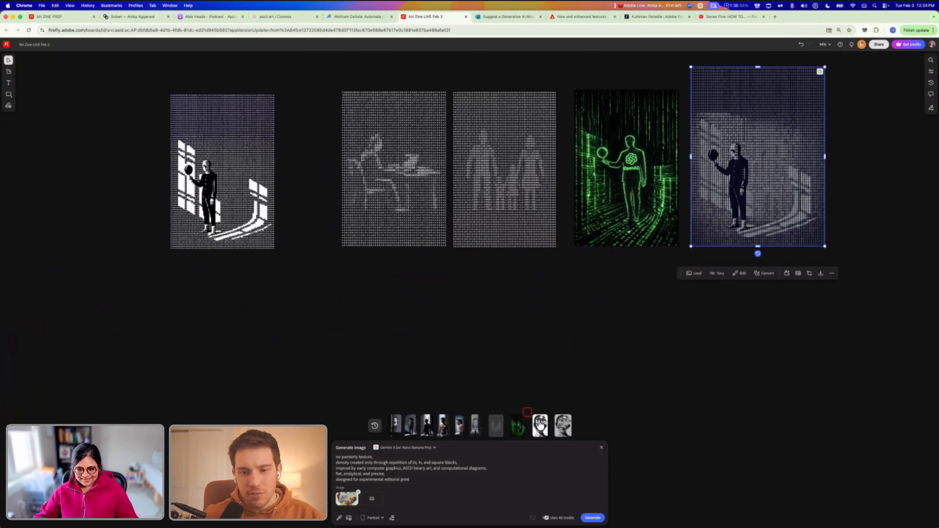
Place the black-and-white and grey gridded face-collage variations side by side below the row and enlarge both
drag(540, 426, 373, 192)
drag(280, 251, 298, 357)
drag(564, 425, 364, 275)
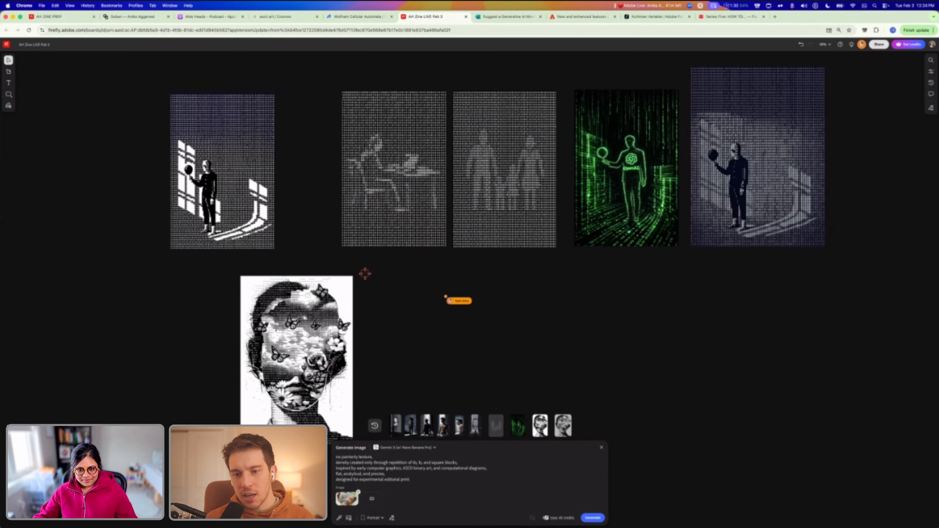
drag(438, 370, 493, 421)
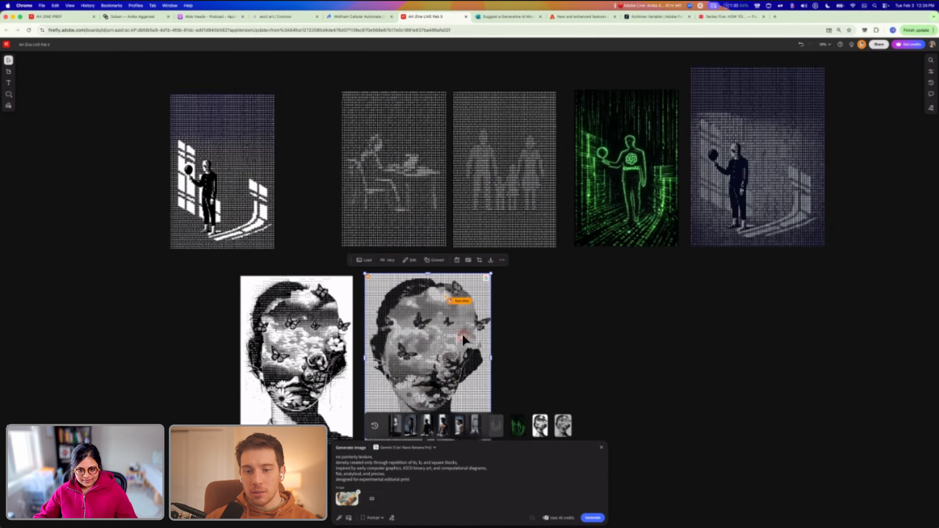
Examine the two face-collage variations up close and compare their binary patterns and tones
scroll(555, 296, down, 5)
scroll(508, 268, up, 5)
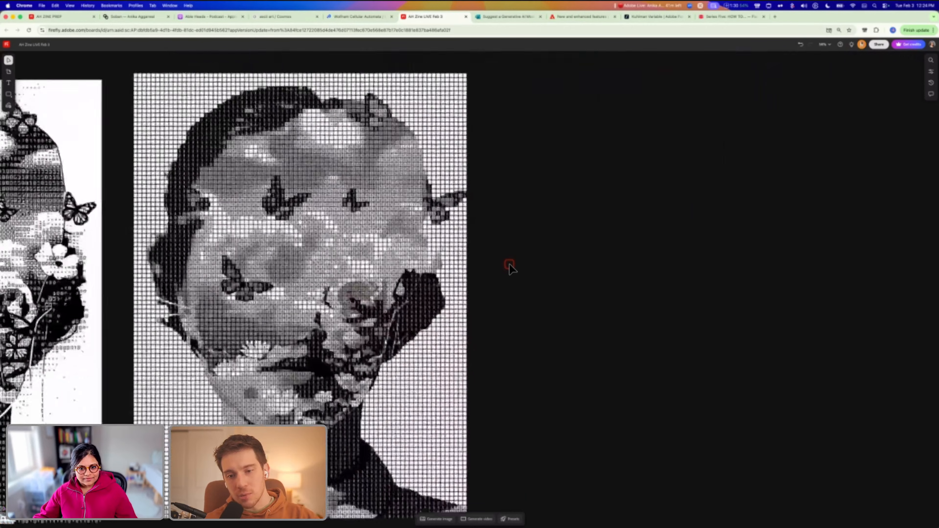
scroll(509, 263, down, 1)
scroll(509, 263, left, 5)
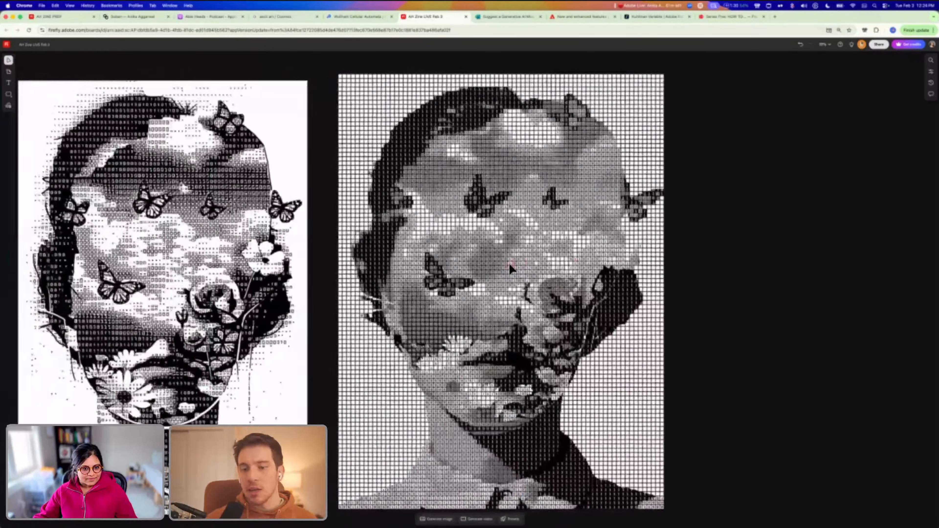
scroll(503, 264, down, 6)
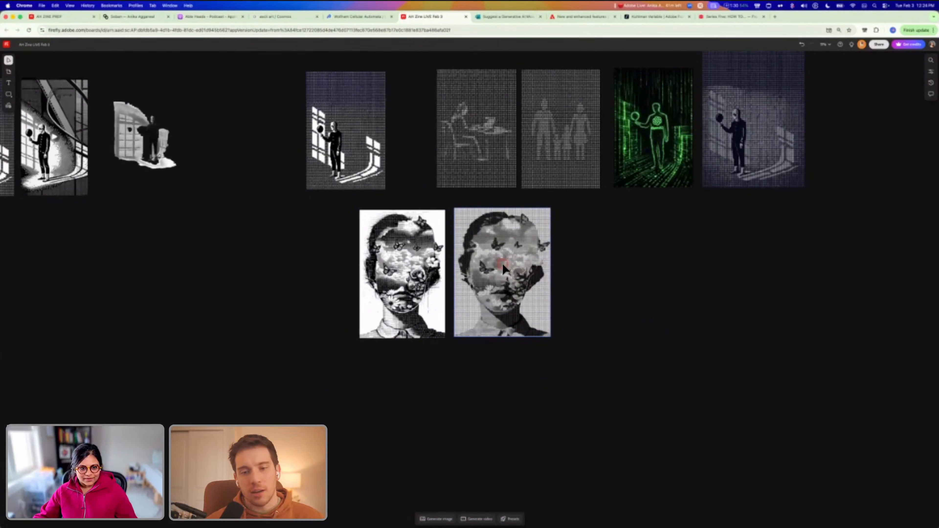
Move the photo of the bowler-hatted man facing the framed picture below the two face-collage variations
scroll(267, 249, down, 3)
scroll(267, 250, left, 6)
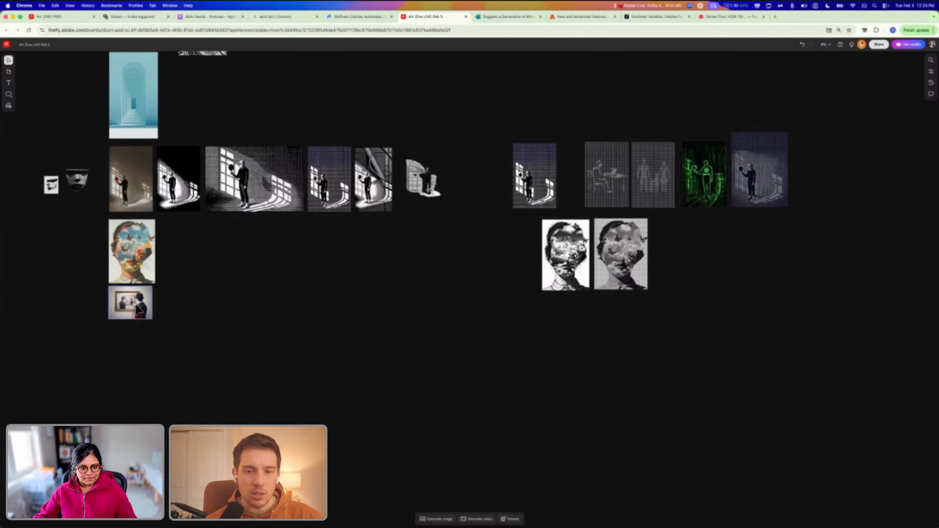
click(137, 307)
drag(457, 304, 546, 319)
scroll(546, 318, up, 6)
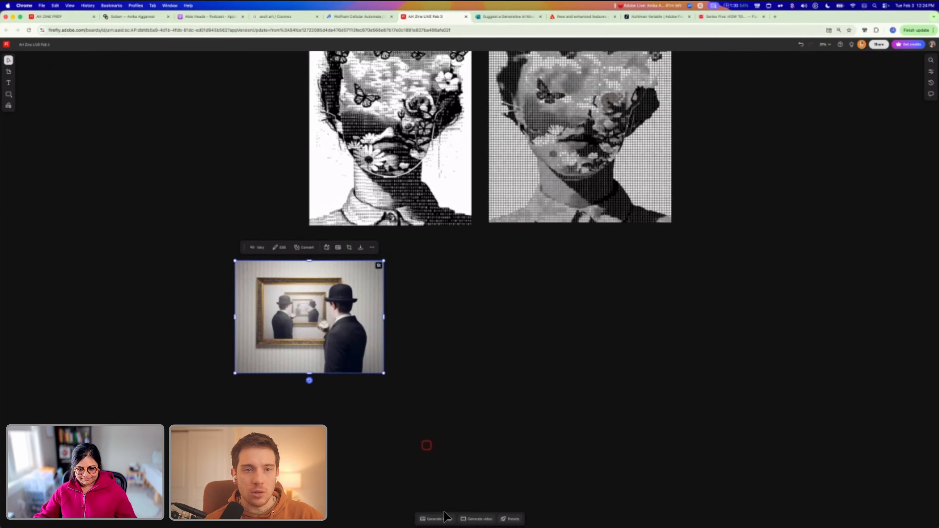
Remove the face-collage reference and generate the 0s, 1s and square-blocks prompt in Portrait with Gemini 3 (w/ Nano Banana Pro)
click(438, 519)
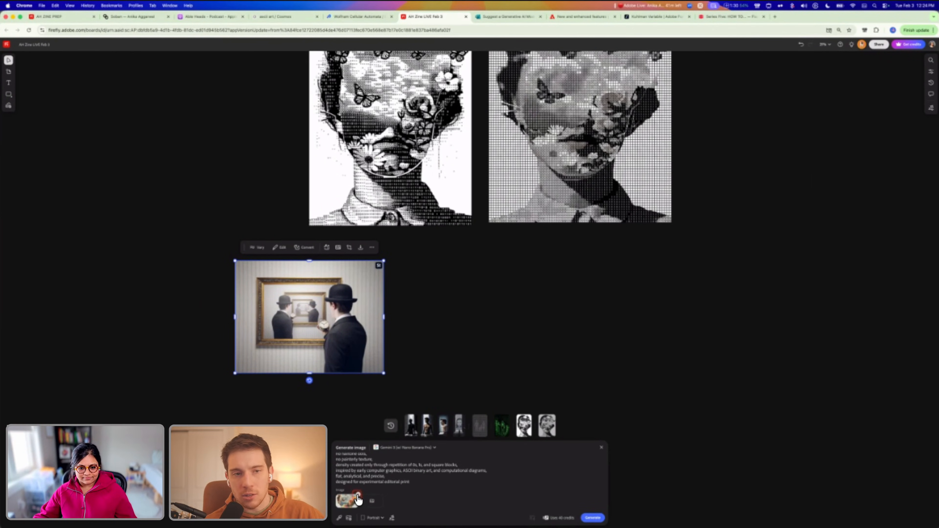
click(357, 495)
click(339, 518)
click(333, 354)
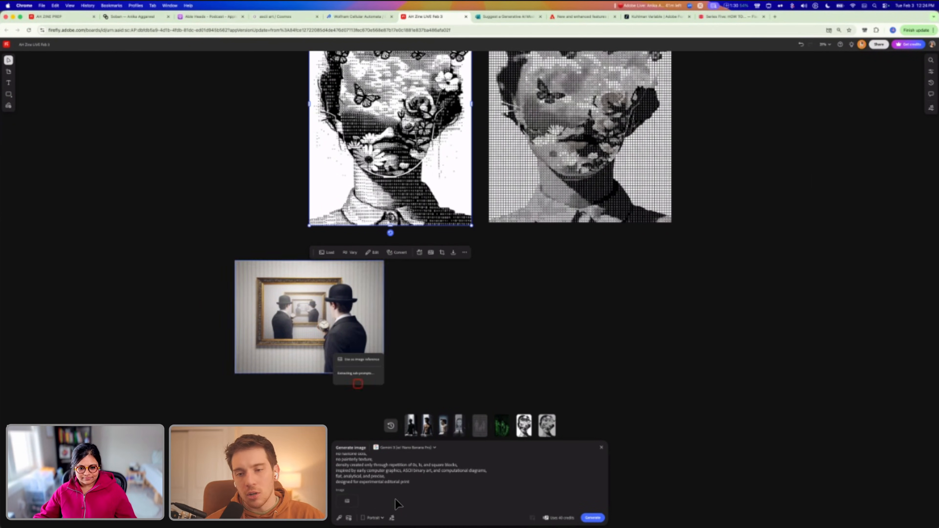
click(597, 519)
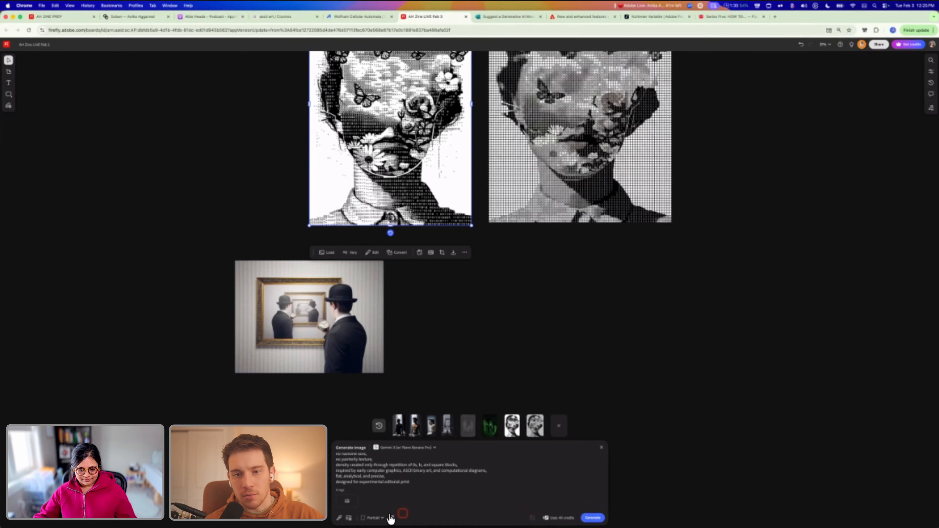
Generate the same prompt in Vertical aspect ratio, and again in Landscape with GPT Image 1.5
click(373, 518)
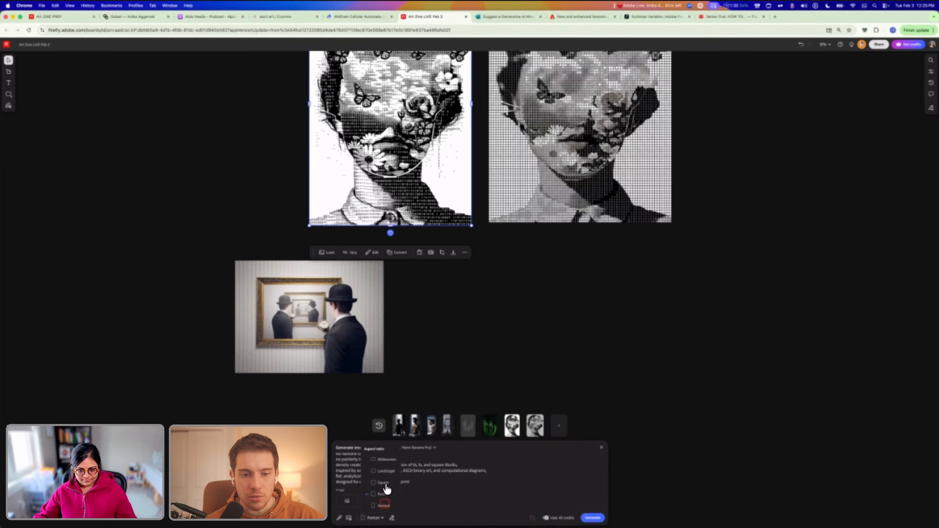
click(382, 505)
click(589, 518)
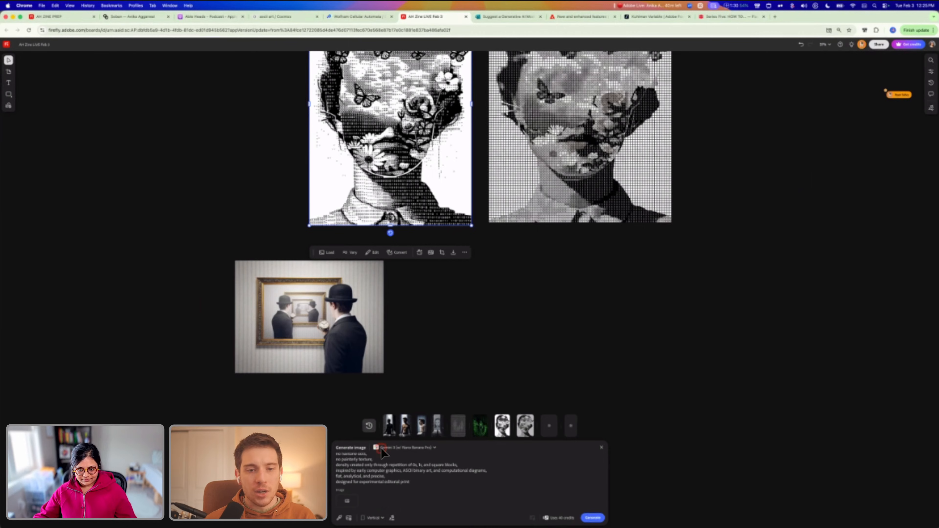
click(381, 447)
click(408, 388)
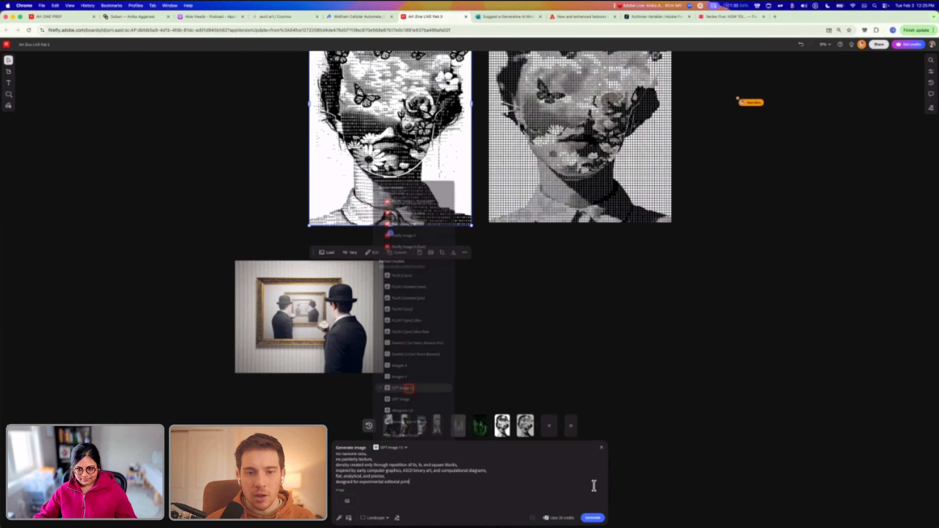
click(591, 517)
Check the grey face collage's Content Credentials for its source model and compare its grid detail with the black-and-white version
scroll(519, 208, up, 5)
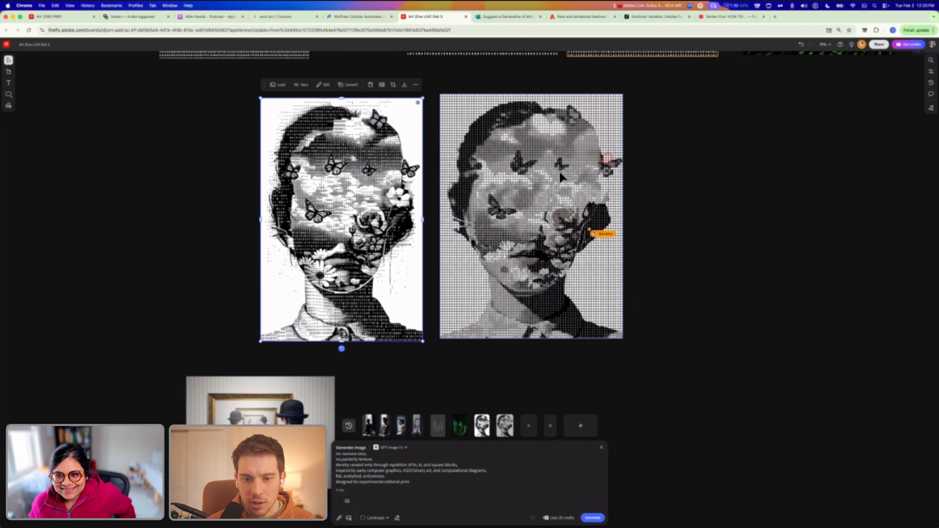
click(614, 108)
mouse_move(616, 104)
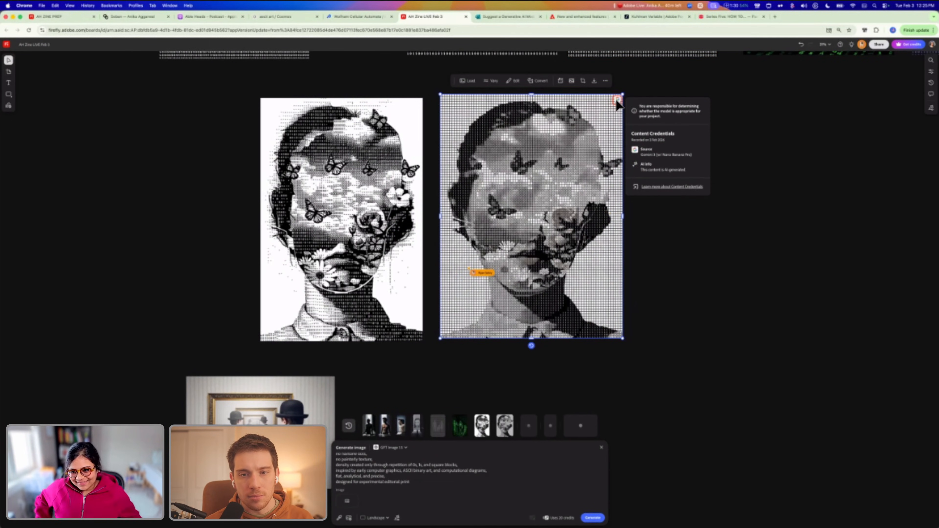
scroll(324, 327, down, 5)
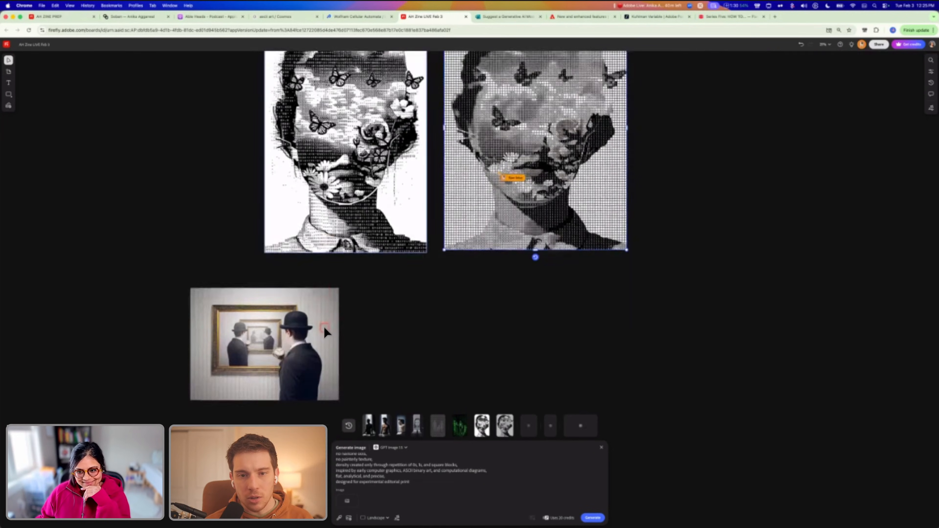
click(431, 324)
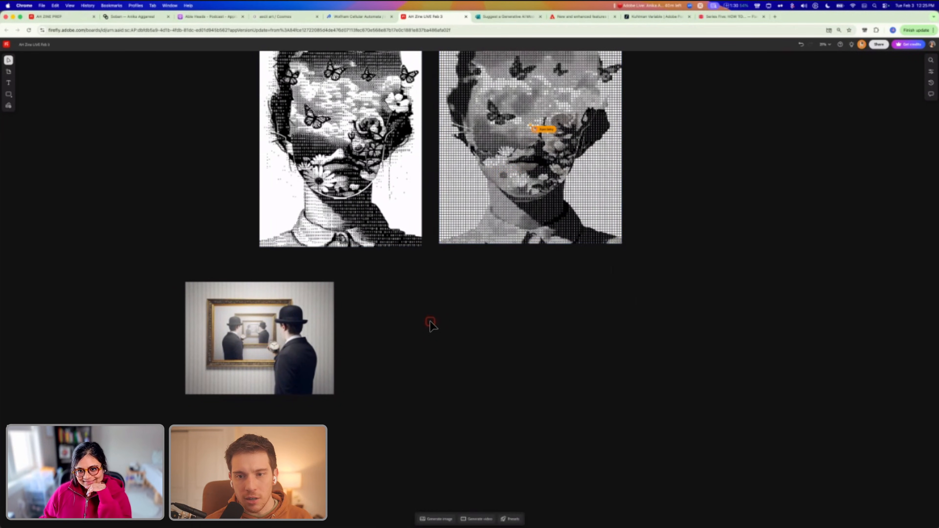
scroll(430, 324, down, 6)
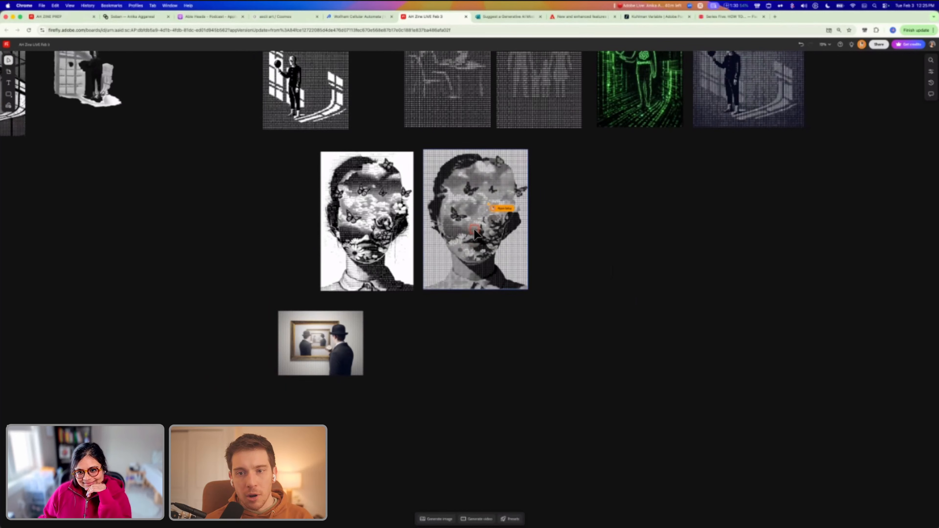
scroll(477, 233, up, 6)
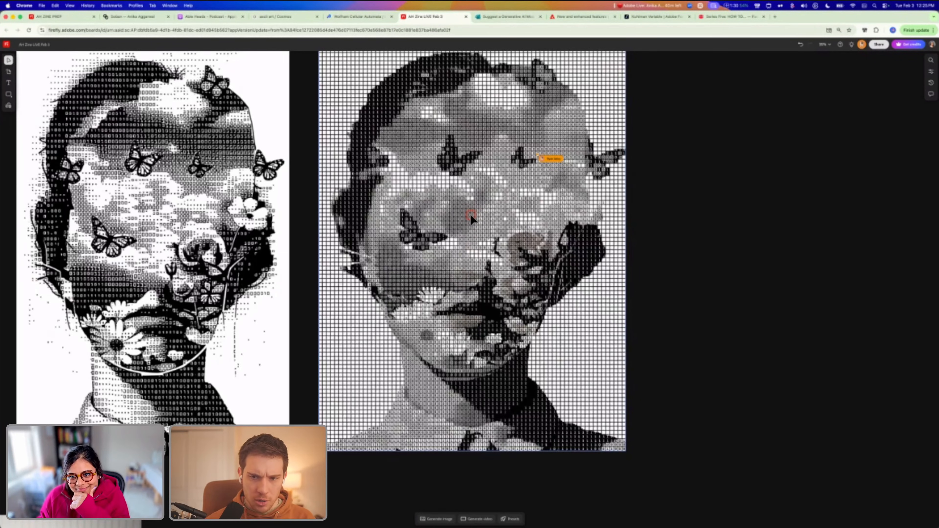
scroll(471, 214, up, 2)
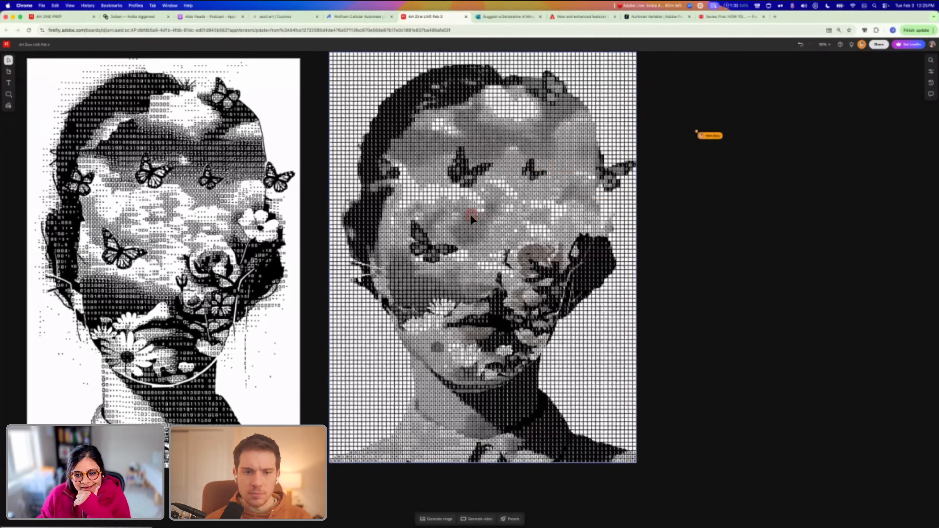
scroll(470, 214, down, 1)
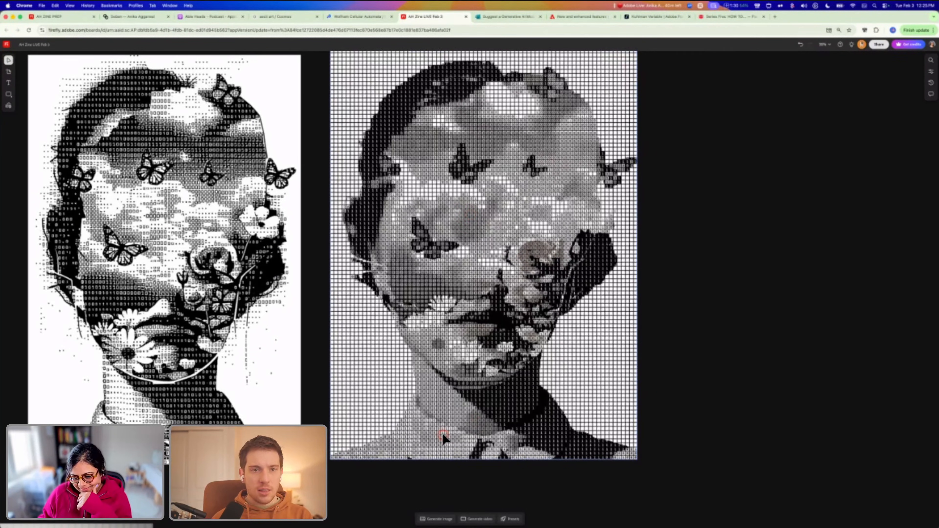
Place the generated astronaut-at-computer image beside the grey face collage and enlarge it
click(382, 485)
click(440, 519)
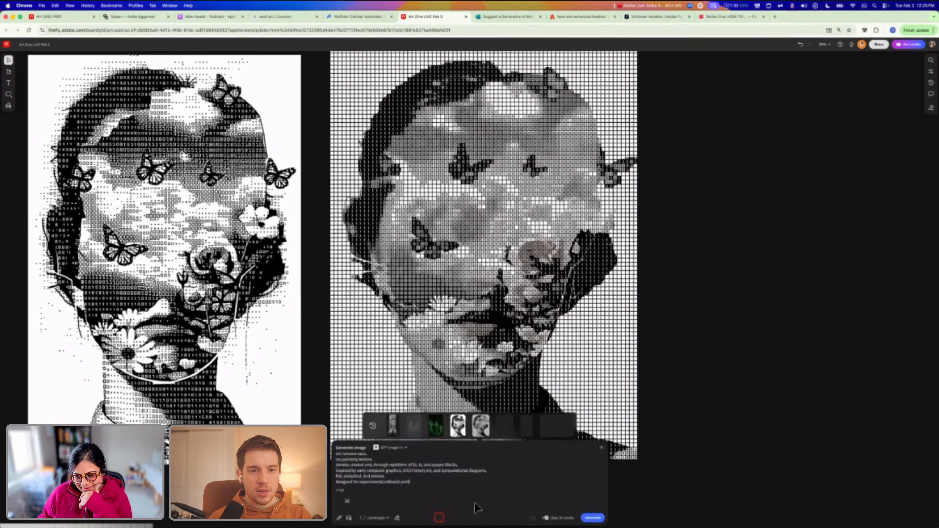
click(562, 427)
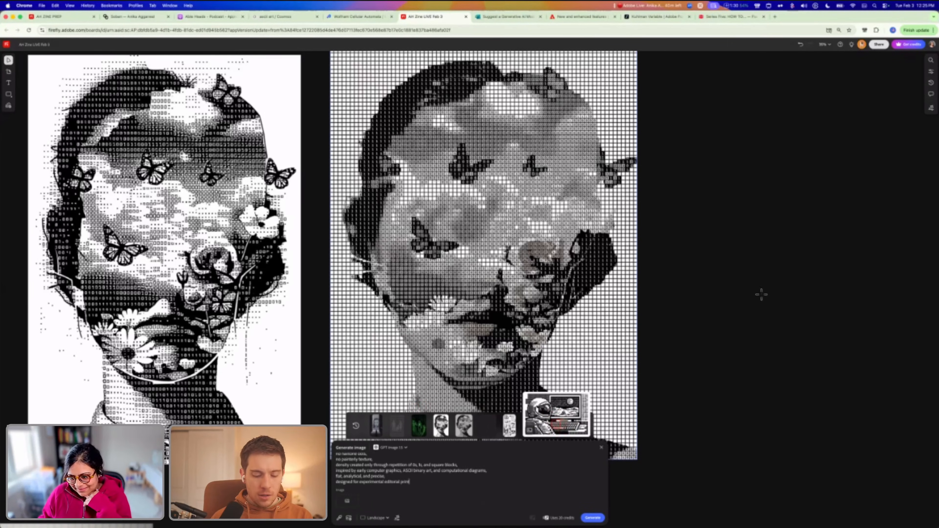
click(689, 259)
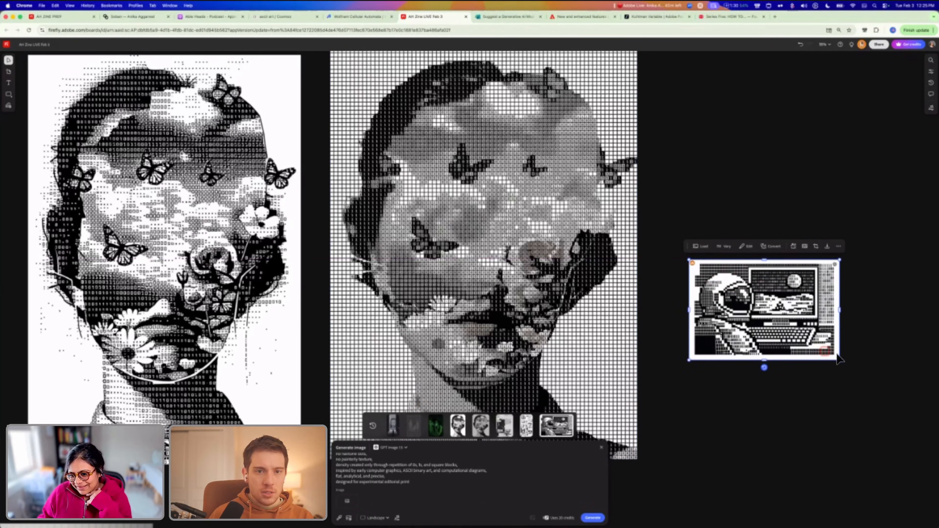
drag(839, 360, 937, 435)
Place the generated binary data flow diagram on the board directly beside the bowler-hat photo
scroll(800, 387, down, 2)
scroll(799, 388, right, 2)
scroll(801, 393, down, 3)
scroll(800, 393, right, 1)
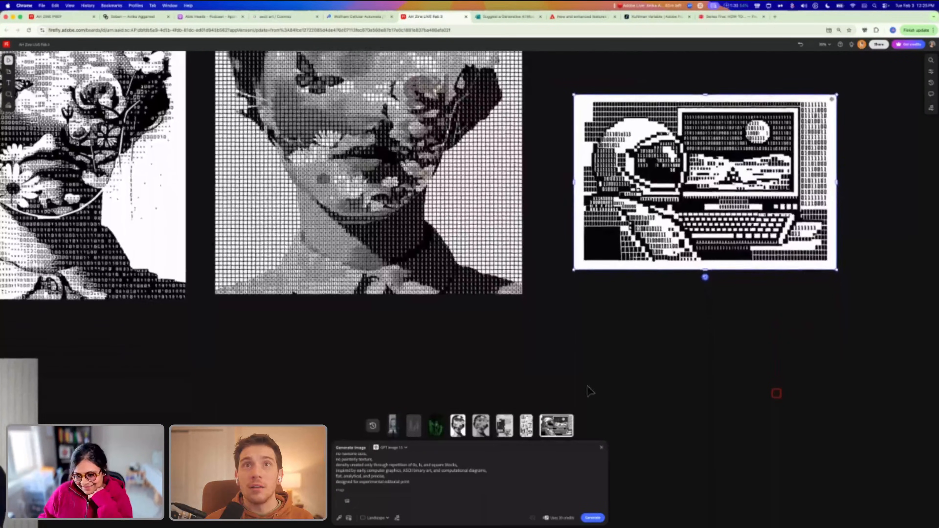
click(507, 426)
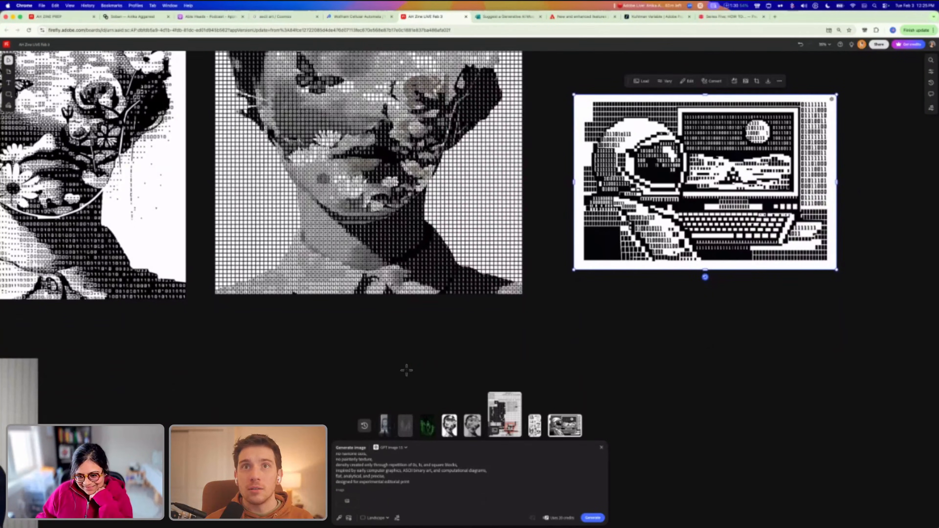
click(378, 361)
scroll(366, 340, down, 3)
scroll(366, 340, left, 1)
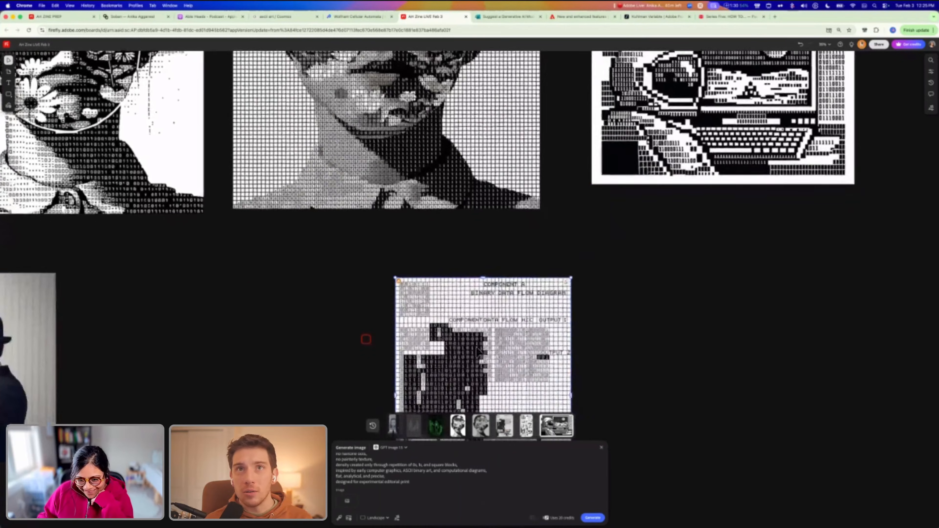
drag(475, 345, 180, 349)
Place the vertical circuit-style image next to the binary data flow diagram
scroll(187, 342, down, 1)
scroll(186, 342, left, 1)
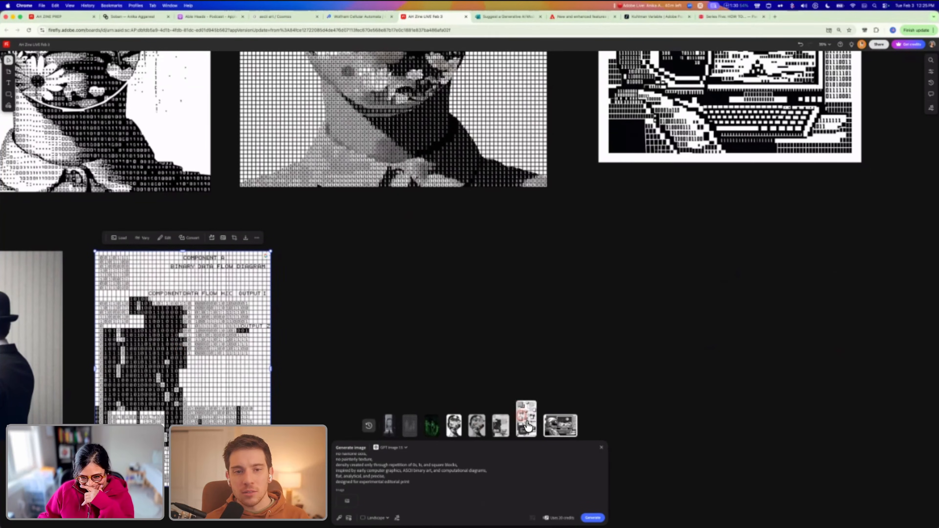
drag(526, 426, 281, 252)
Add the bowler-hat photo as the reference image and generate the prompt in Landscape with GPT Image 1.5
scroll(275, 408, left, 2)
scroll(275, 408, down, 1)
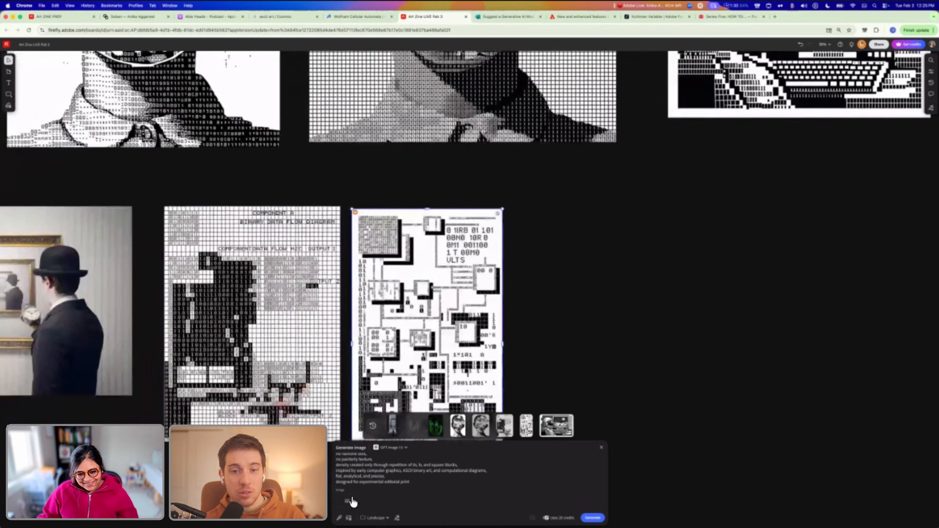
click(350, 501)
click(109, 293)
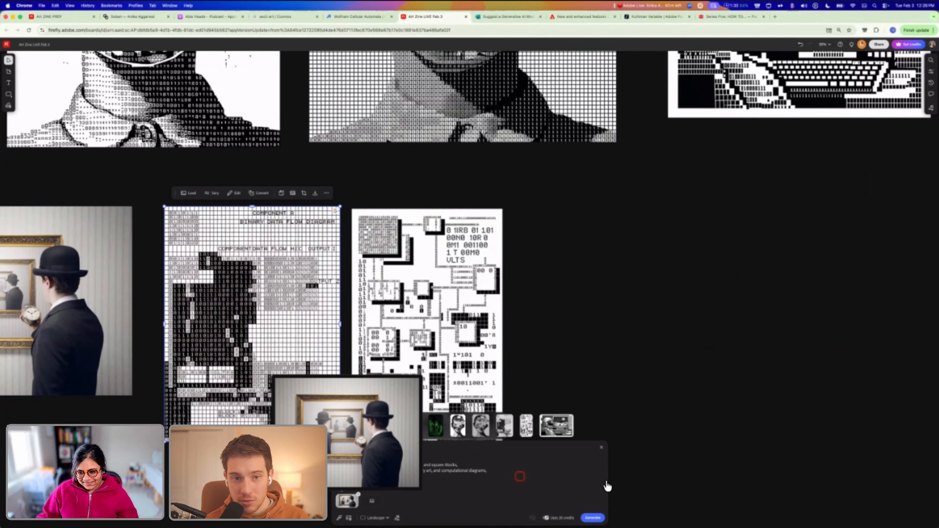
click(599, 518)
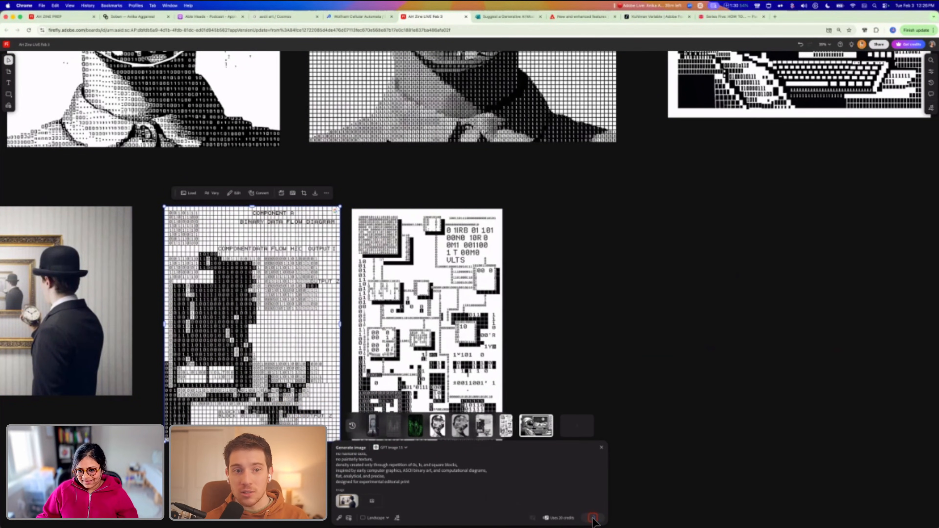
Move the vertical circuit-style image down to the lower corner of the binary data flow diagram, clearing space beside the diagram
drag(463, 306, 460, 304)
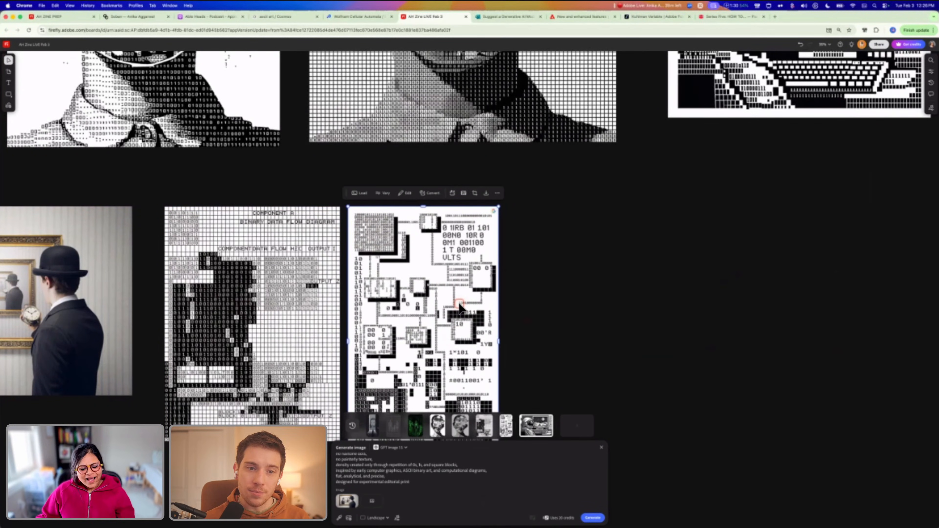
scroll(415, 303, down, 10)
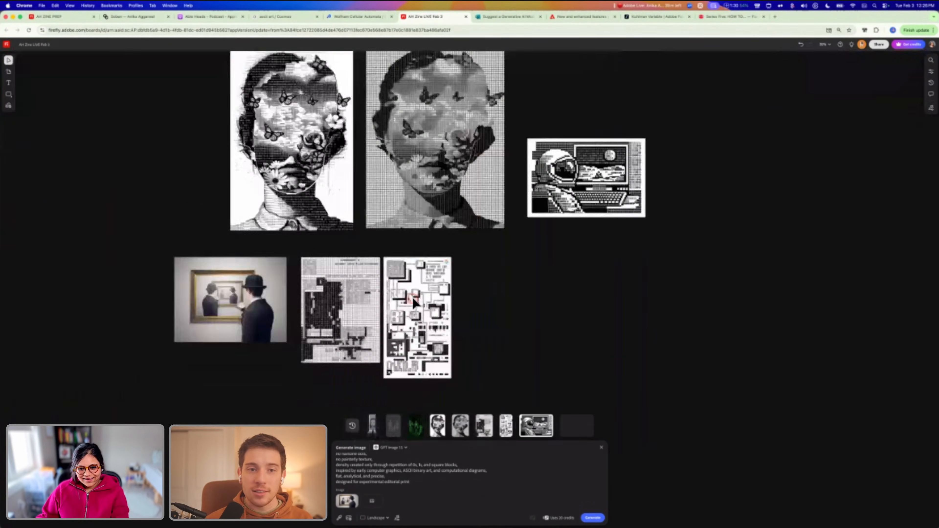
scroll(413, 314, up, 6)
drag(378, 329, 352, 376)
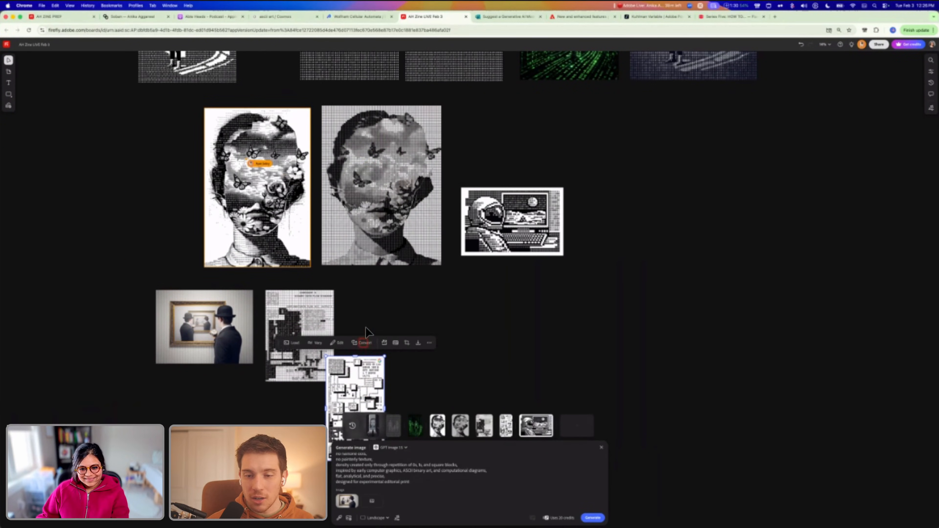
click(366, 328)
scroll(366, 328, down, 1)
scroll(366, 328, left, 1)
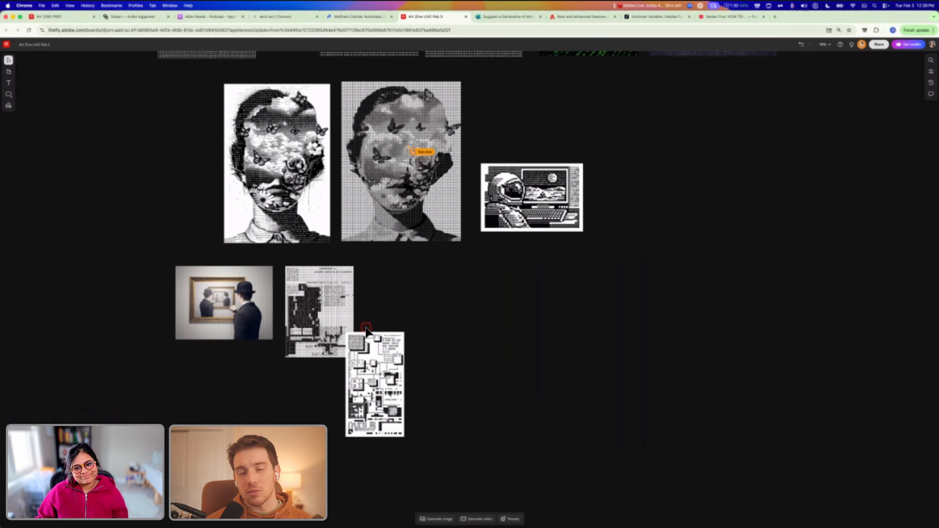
Move the vertical circuit-style image directly beside the binary data flow diagram, aligning their upper edges
scroll(366, 329, up, 5)
scroll(366, 329, down, 1)
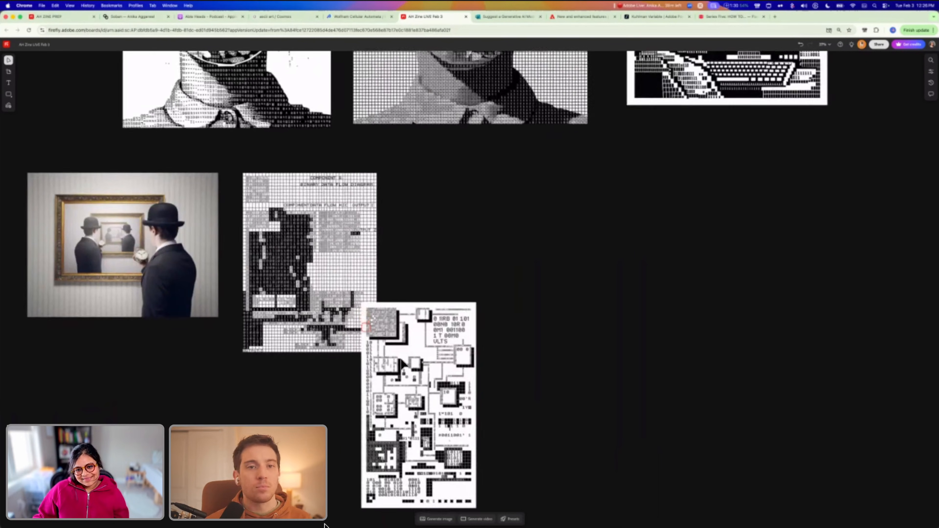
drag(405, 359, 424, 229)
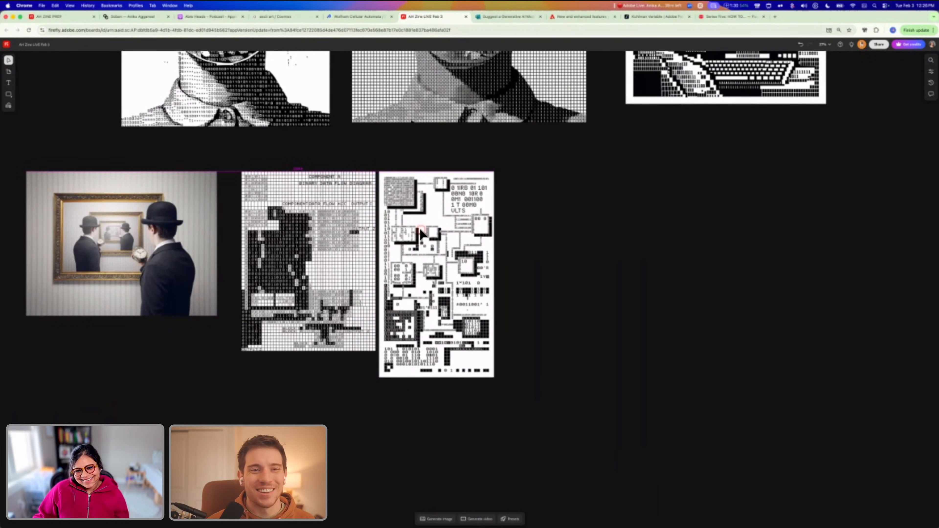
click(546, 230)
Load the binary data flow diagram's generation settings to check the recent generations, closing the generation panel again
click(343, 244)
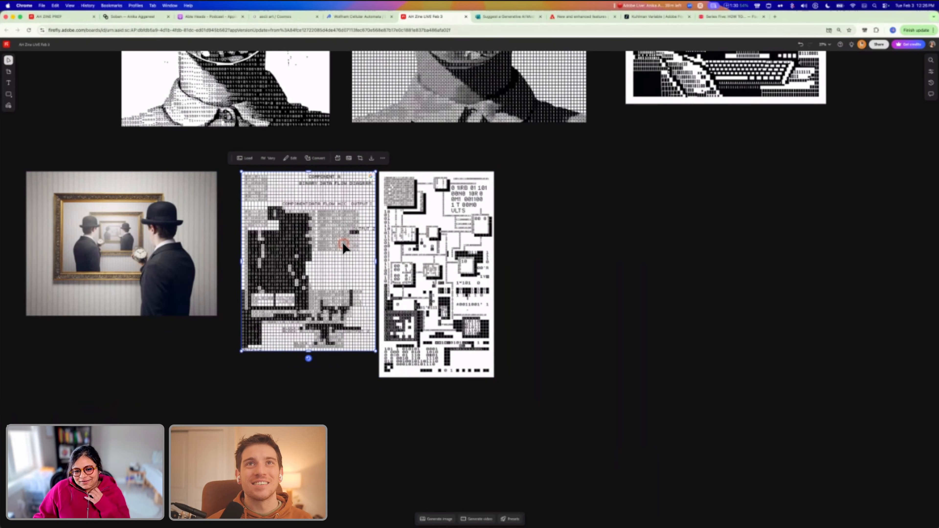
click(244, 158)
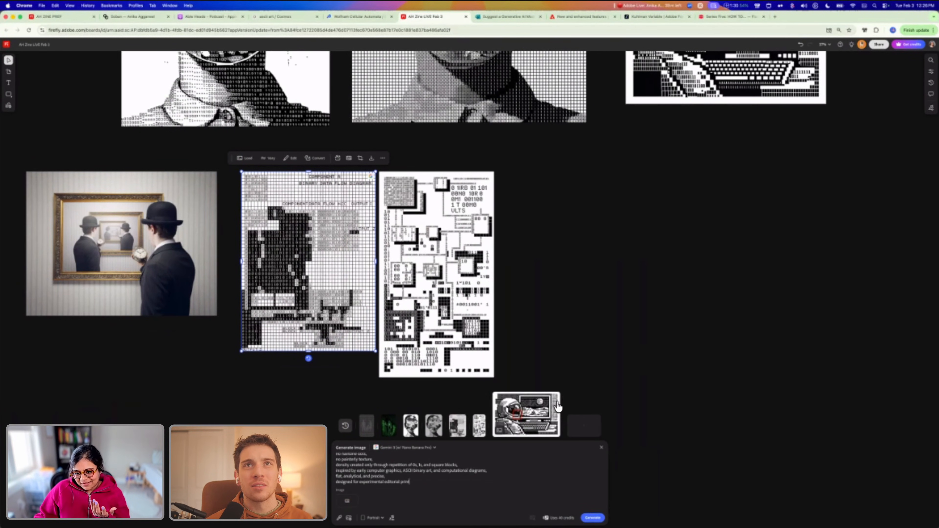
key(Escape)
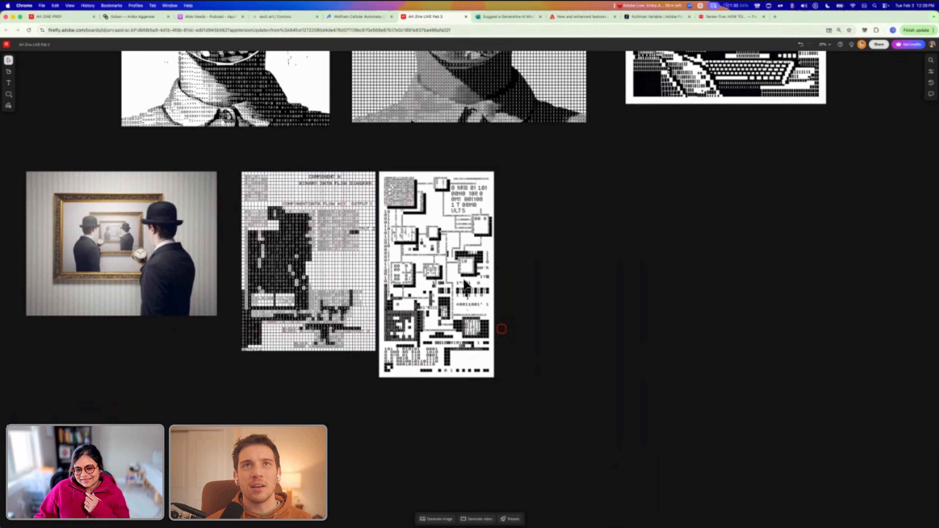
Examine the binary data flow diagram and the circuit-style image up close
click(328, 262)
scroll(308, 213, up, 5)
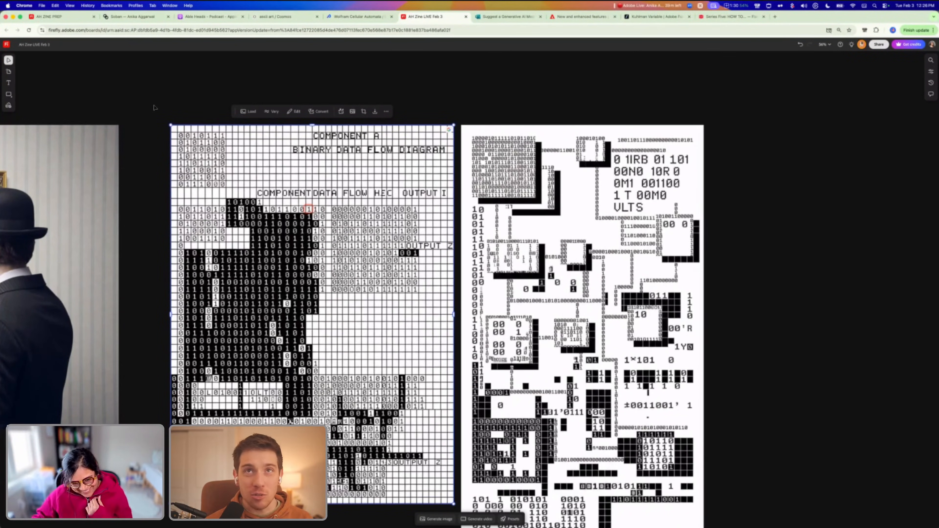
scroll(308, 209, down, 1)
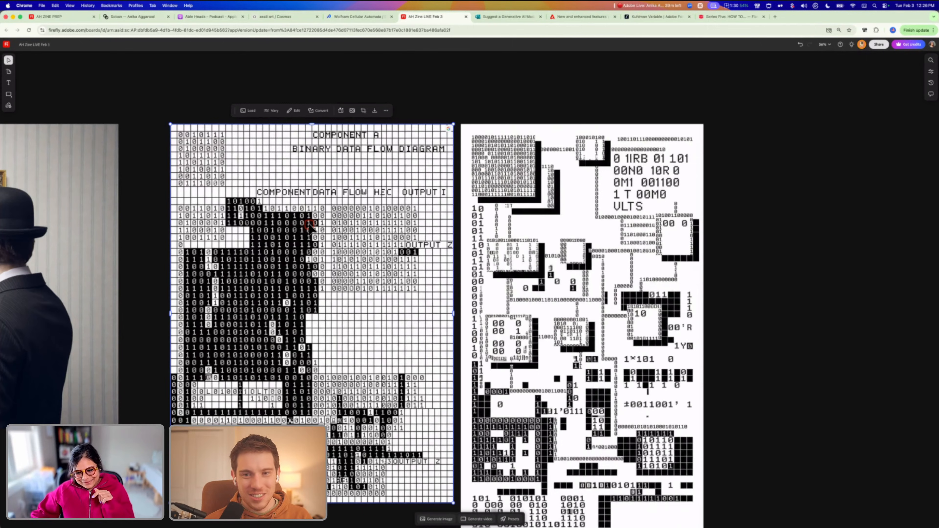
scroll(420, 218, right, 5)
scroll(420, 218, down, 2)
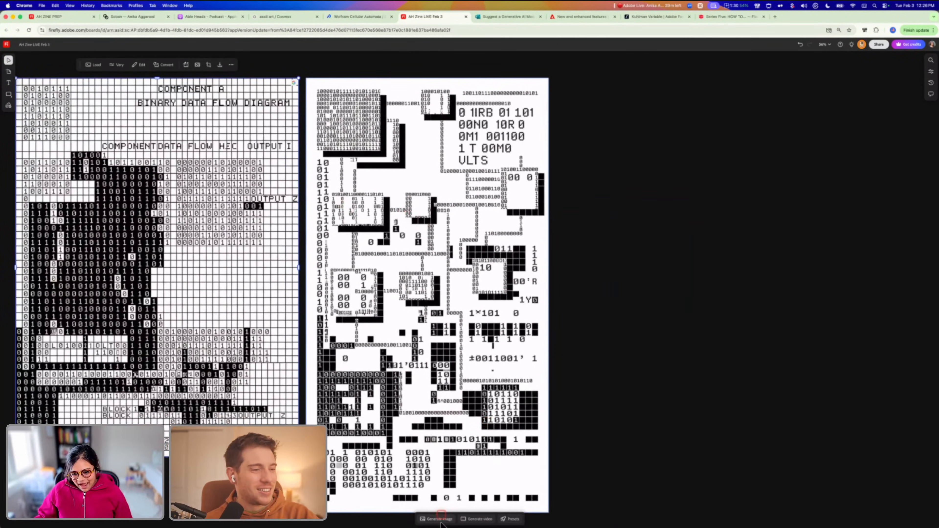
Place the newly generated bowler-hat binary illustration from the recent generations on the board beside the circuit-style image
click(440, 519)
drag(567, 419, 661, 204)
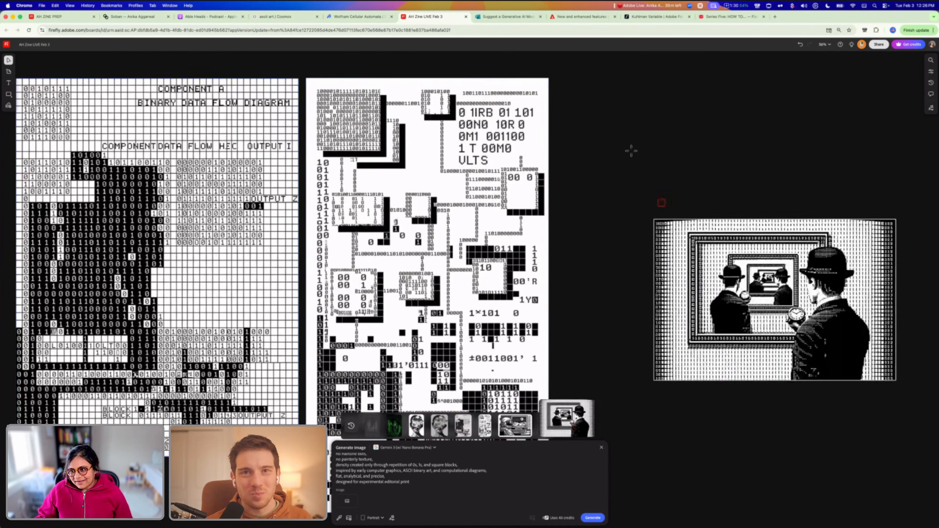
drag(631, 151, 593, 148)
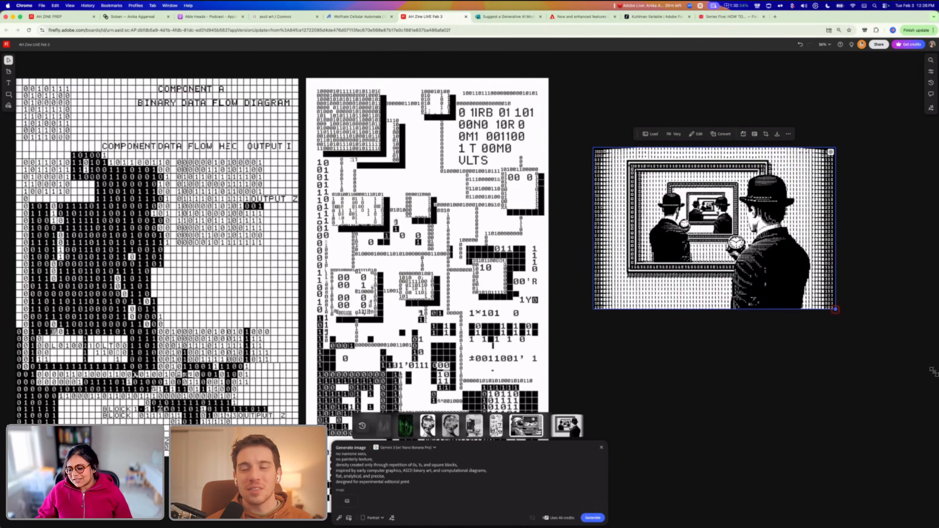
Enlarge the bowler-hat binary illustration and move it up against the circuit-style image so the row's upper edges line up
drag(835, 309, 937, 383)
scroll(675, 346, right, 5)
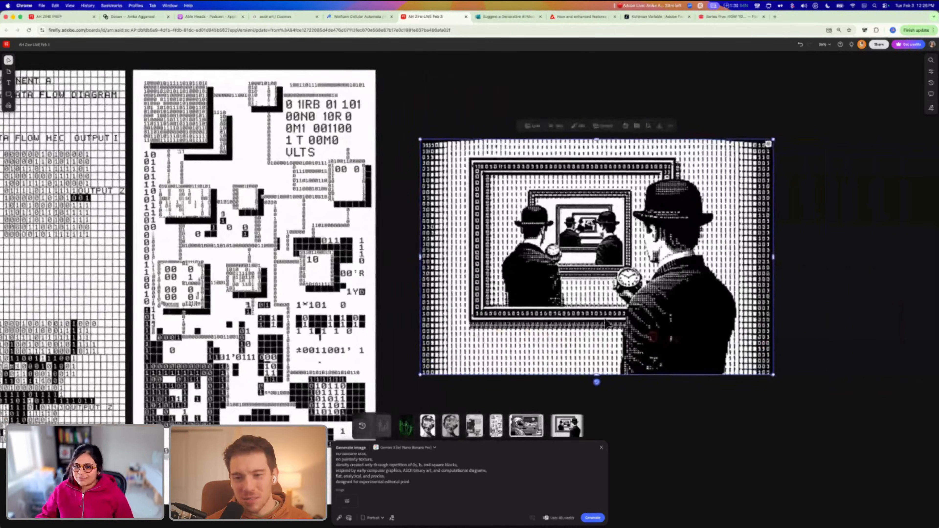
scroll(606, 323, right, 5)
drag(552, 294, 512, 224)
drag(745, 344, 869, 419)
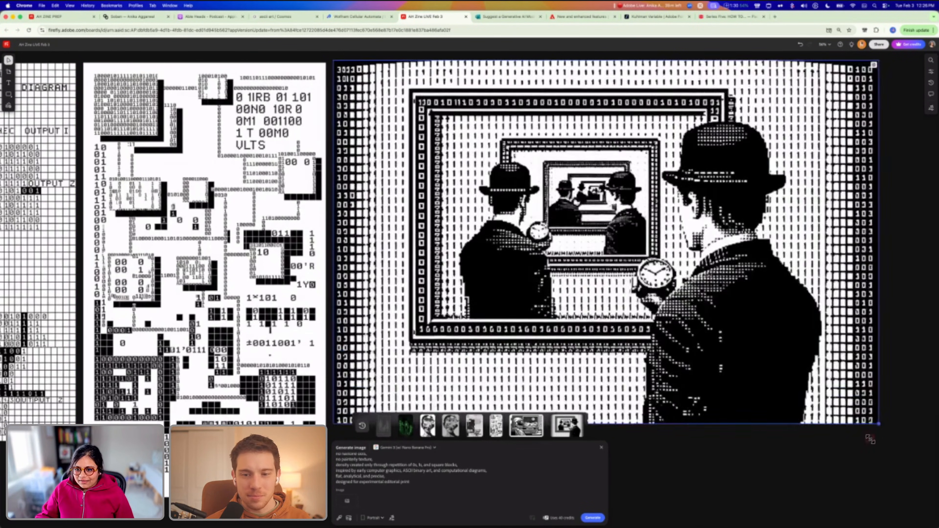
scroll(593, 294, down, 5)
scroll(592, 291, down, 10)
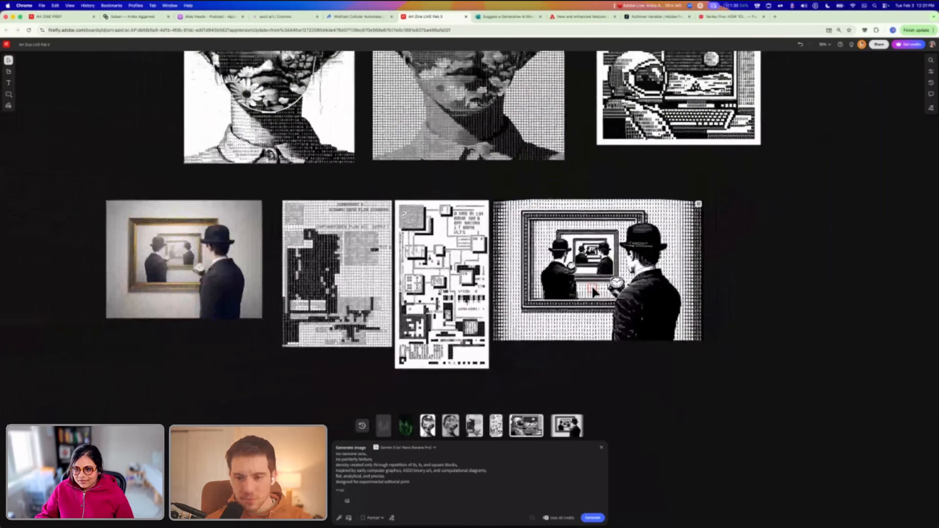
Switch to the AH ZINE PREP board and examine its bowler-hat and cloud-archway binary illustrations
scroll(592, 292, left, 5)
scroll(592, 292, up, 2)
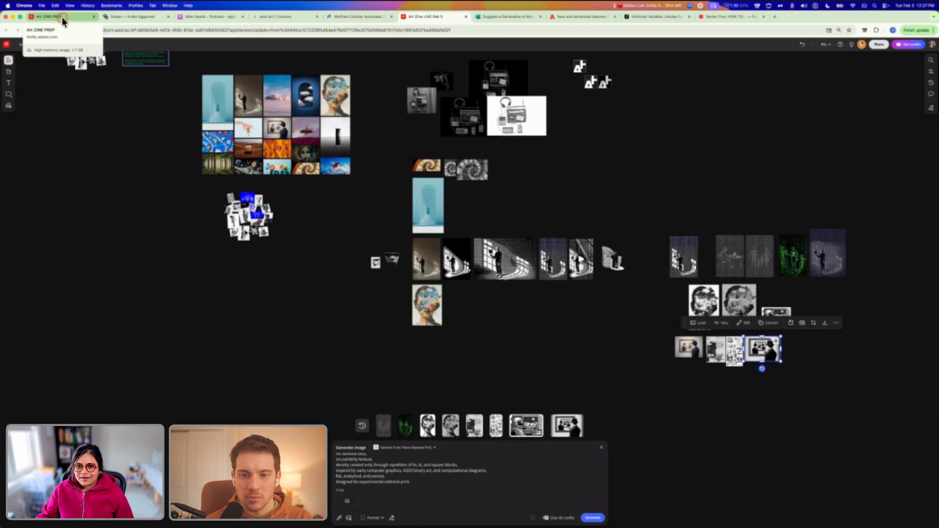
click(62, 17)
scroll(419, 213, up, 10)
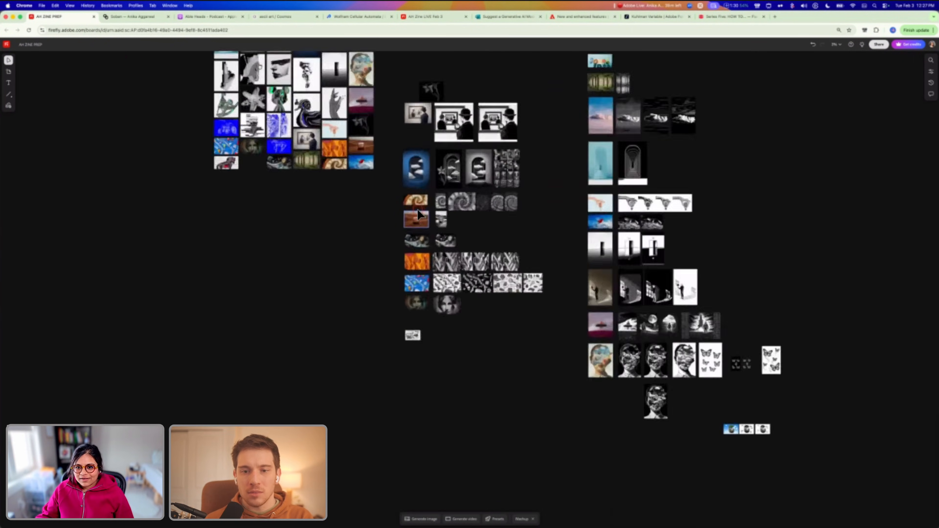
scroll(419, 213, up, 10)
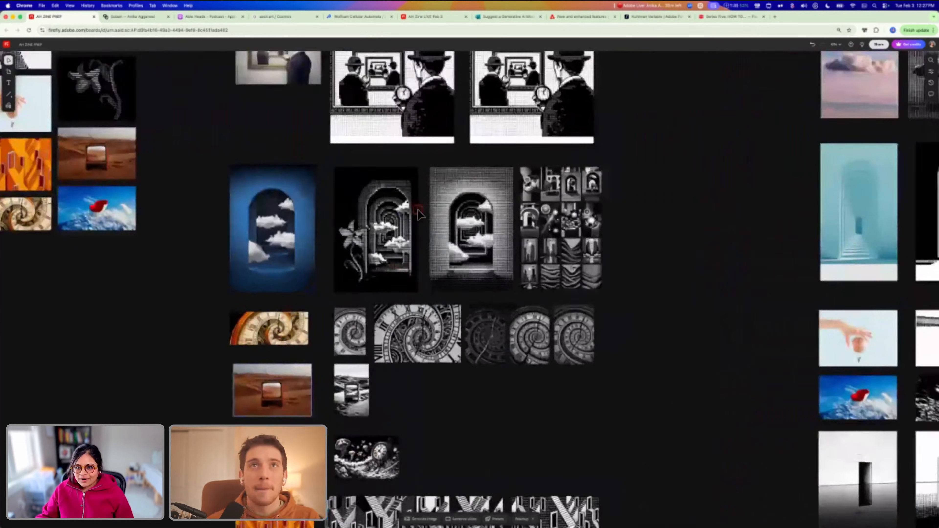
scroll(418, 213, up, 5)
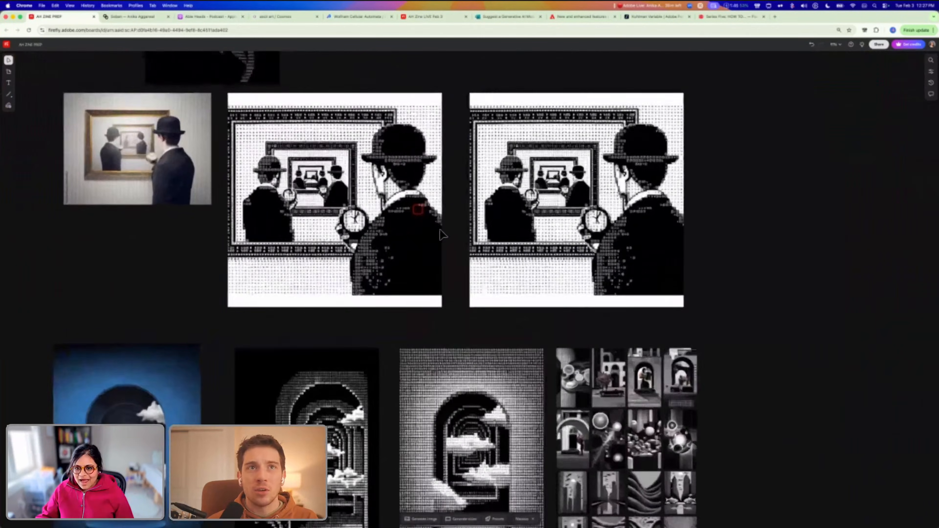
scroll(567, 264, up, 4)
scroll(566, 264, down, 5)
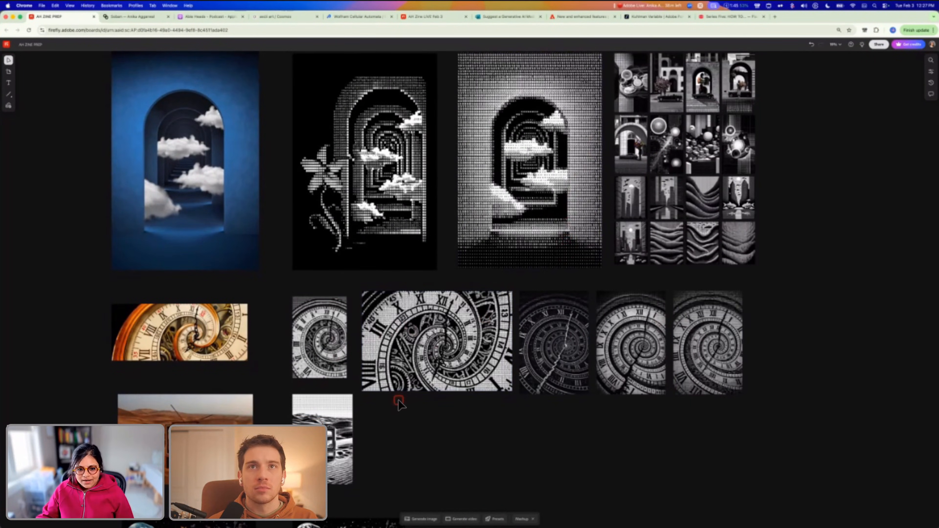
Load the binary desert television illustration's generation settings and examine the constraint and style lines of its prompt
scroll(392, 399, left, 3)
scroll(392, 399, down, 2)
scroll(389, 400, up, 10)
scroll(389, 400, down, 1)
scroll(388, 399, left, 1)
click(602, 357)
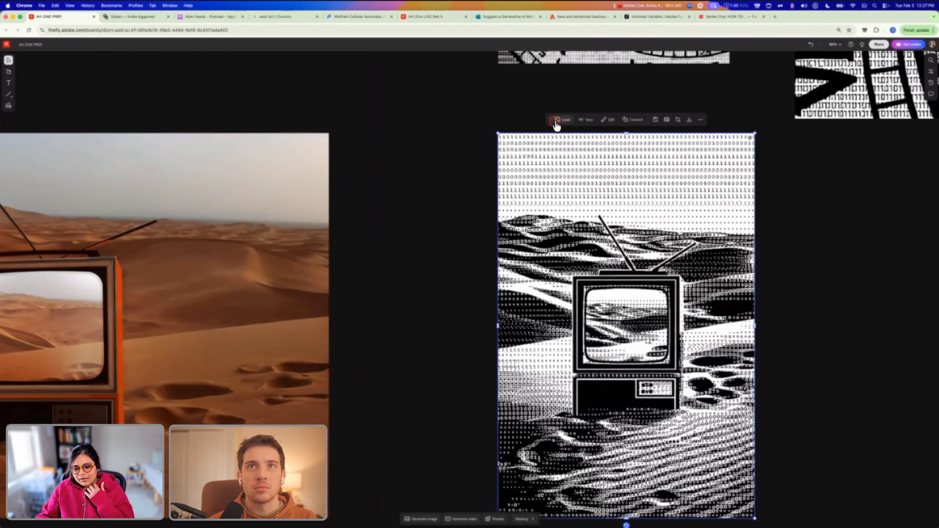
click(556, 123)
drag(435, 460, 517, 467)
scroll(382, 486, down, 2)
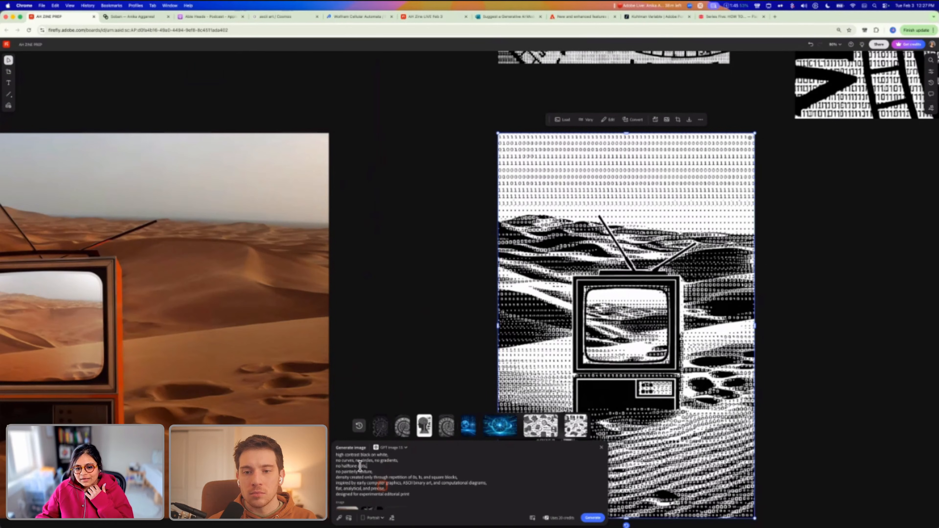
click(400, 470)
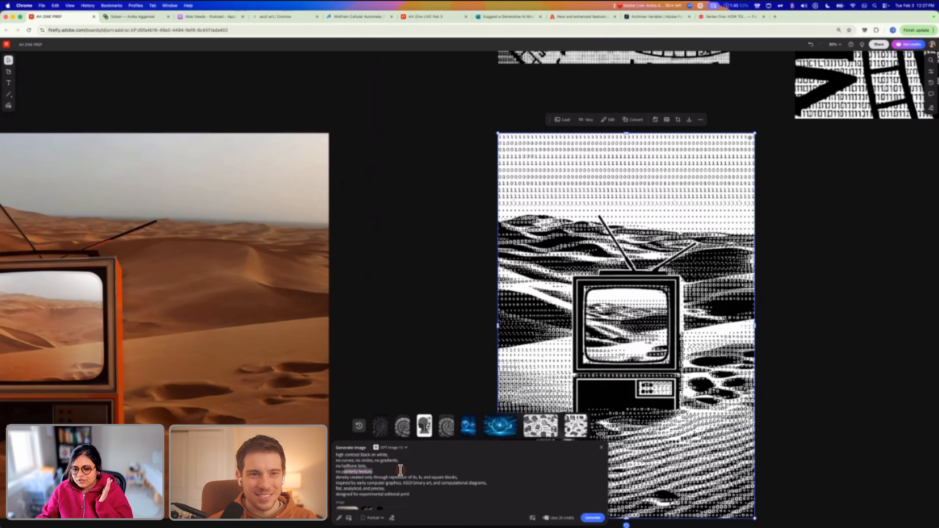
shift+click(425, 493)
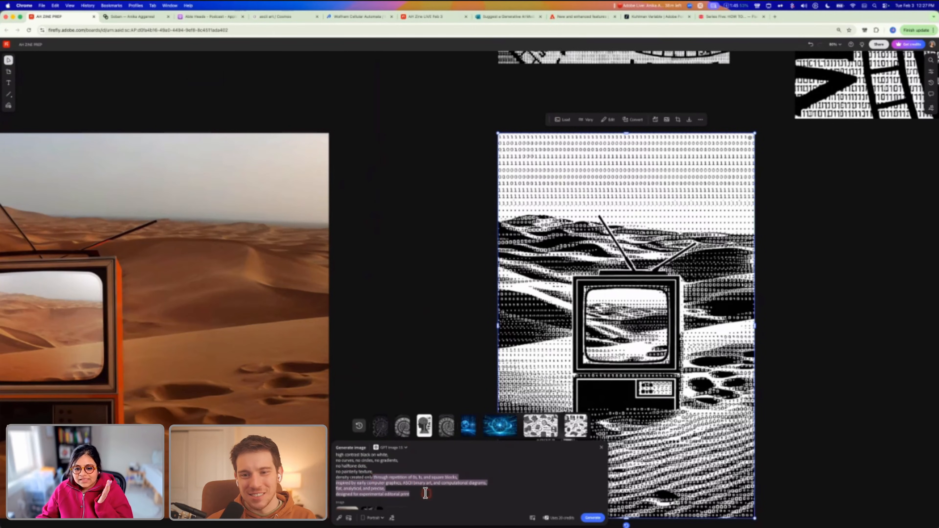
click(427, 345)
Examine the jellyfish clock, staircase, domino and computer-icon illustrations beside their source photos on the prep board
scroll(427, 346, down, 5)
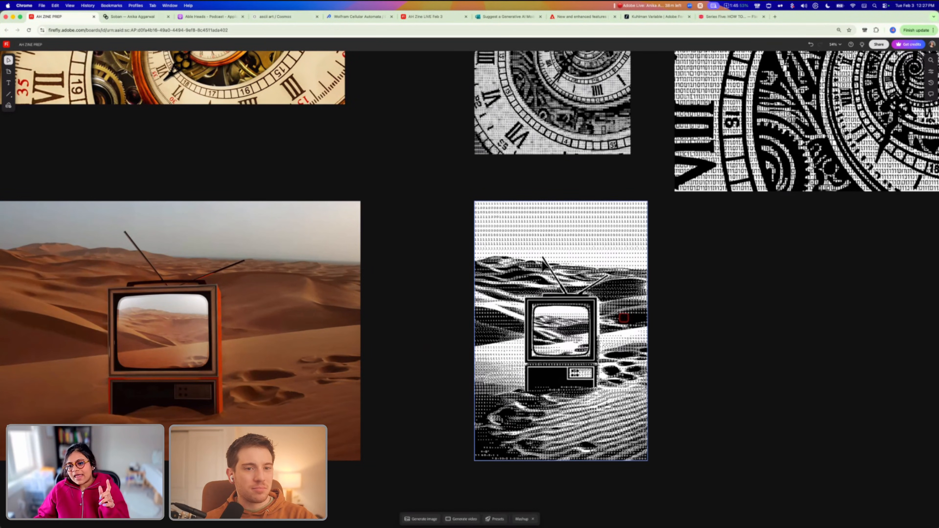
scroll(612, 359, down, 5)
scroll(612, 359, down, 10)
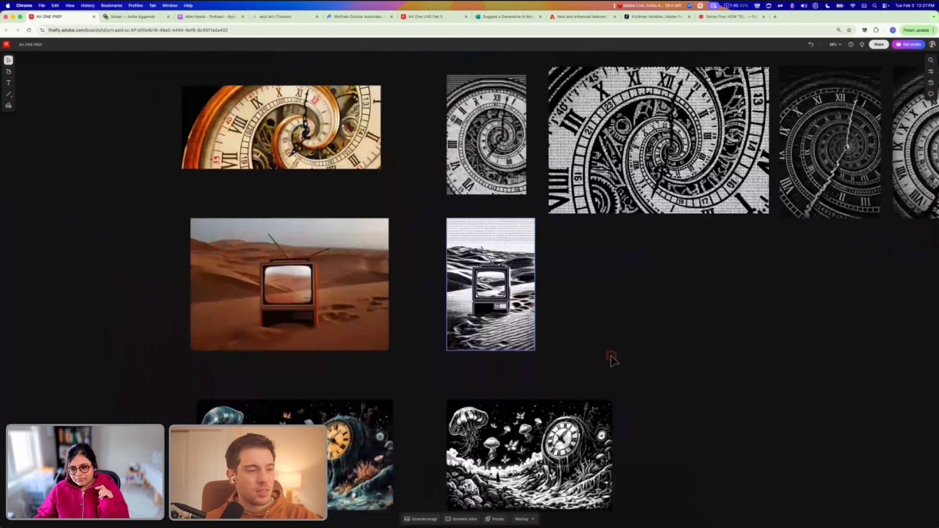
scroll(612, 359, down, 3)
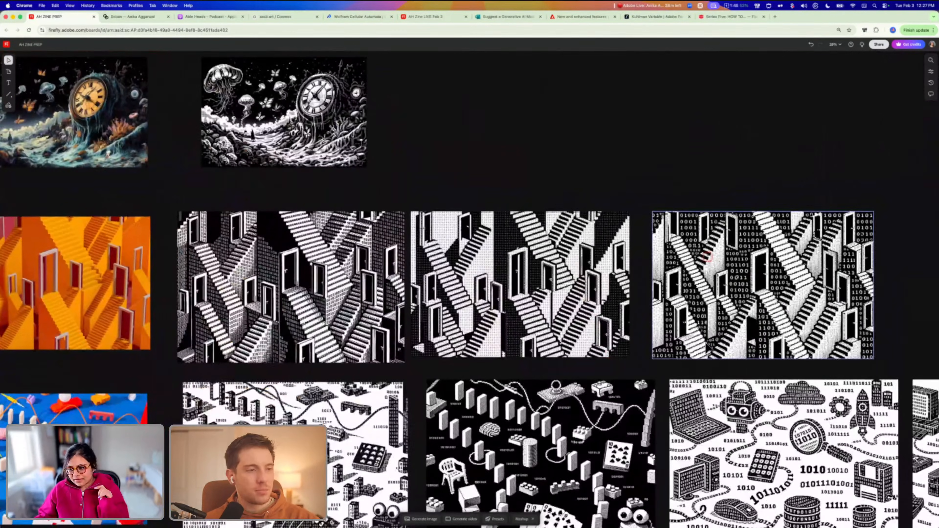
scroll(712, 362, down, 4)
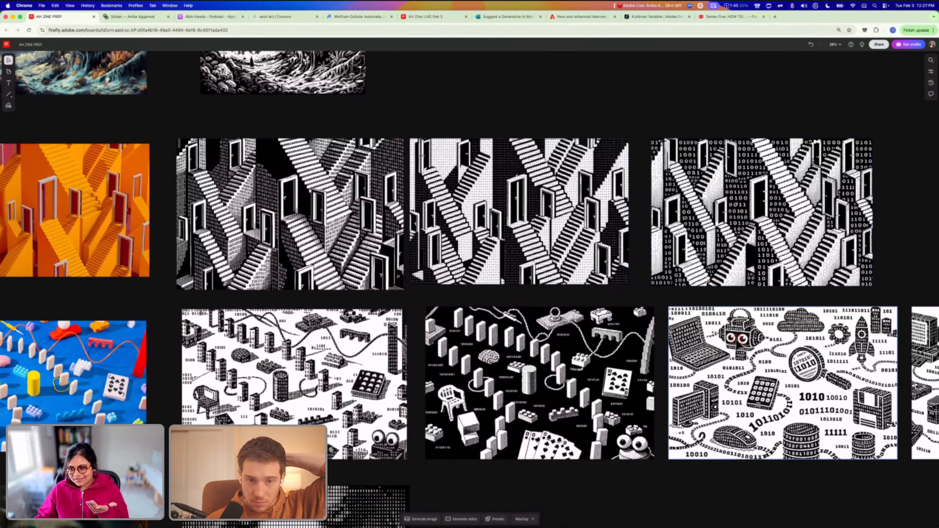
click(736, 344)
scroll(737, 344, right, 10)
scroll(737, 344, down, 2)
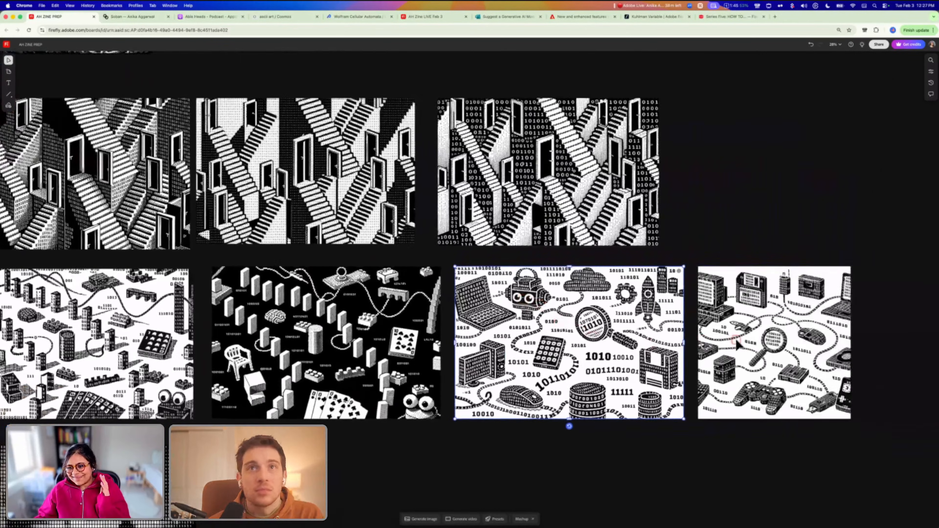
scroll(737, 344, down, 3)
scroll(737, 344, left, 5)
scroll(736, 344, down, 5)
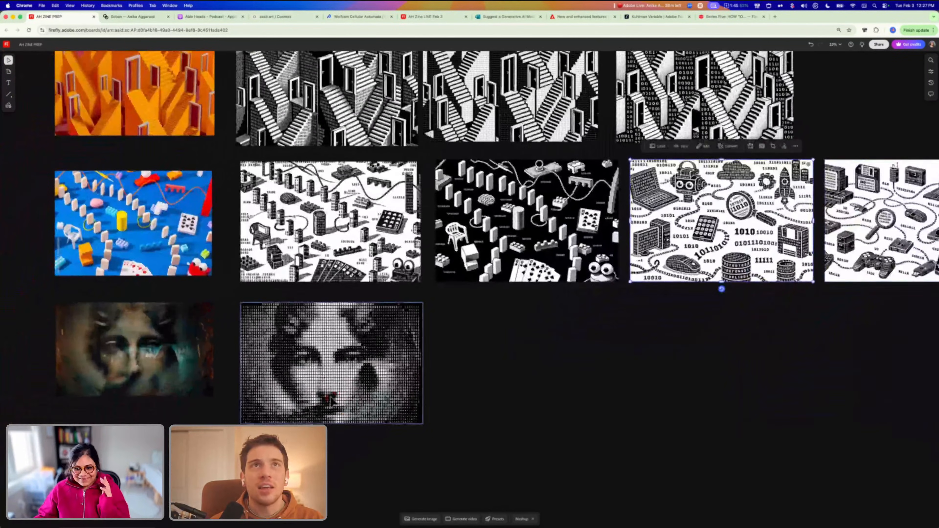
Examine the computer-icon pattern and the staircase illustration with the binary-digit background up close
click(330, 399)
click(794, 236)
scroll(719, 235, up, 5)
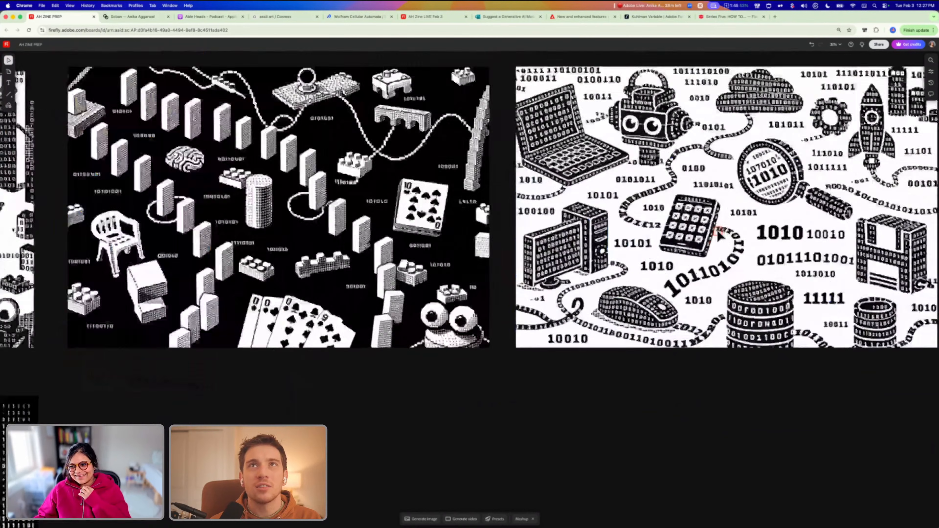
scroll(719, 235, up, 5)
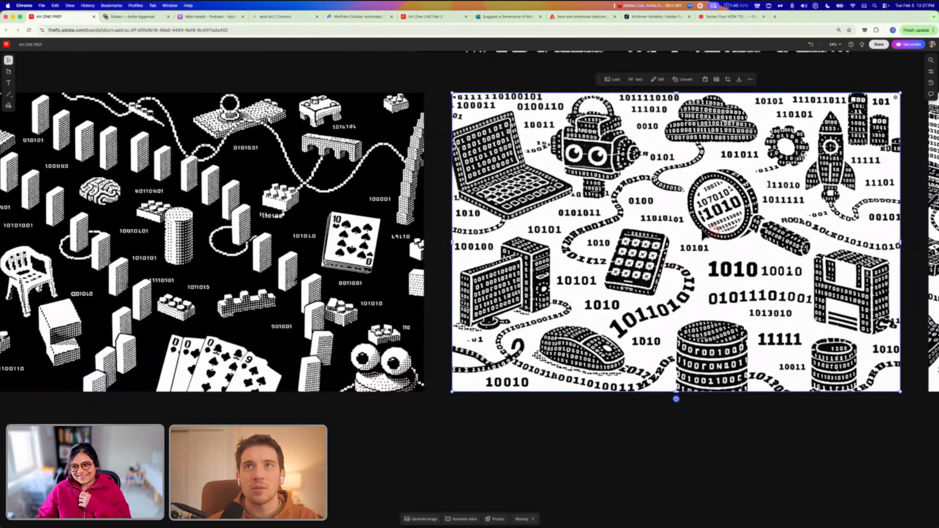
scroll(703, 232, down, 3)
scroll(702, 232, up, 5)
click(632, 197)
scroll(632, 198, up, 4)
scroll(632, 198, up, 2)
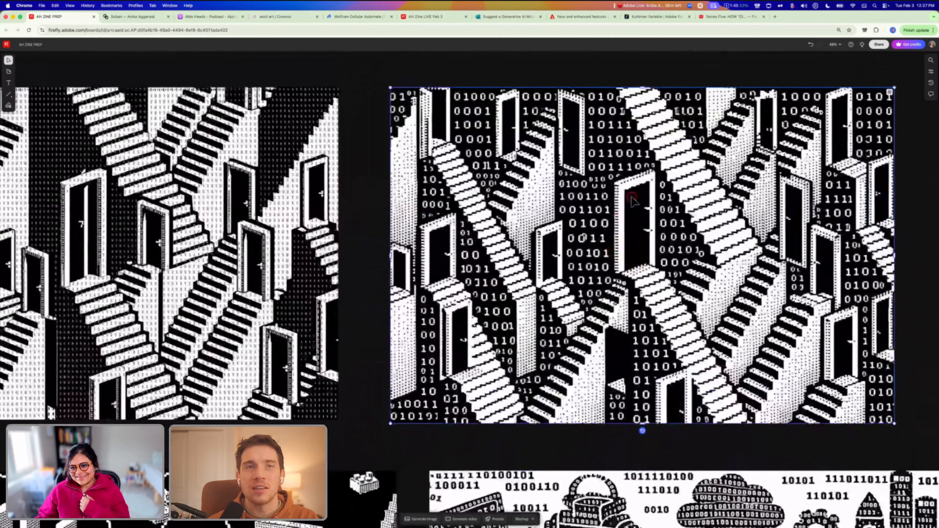
scroll(631, 201, right, 3)
scroll(631, 200, up, 2)
scroll(632, 200, down, 10)
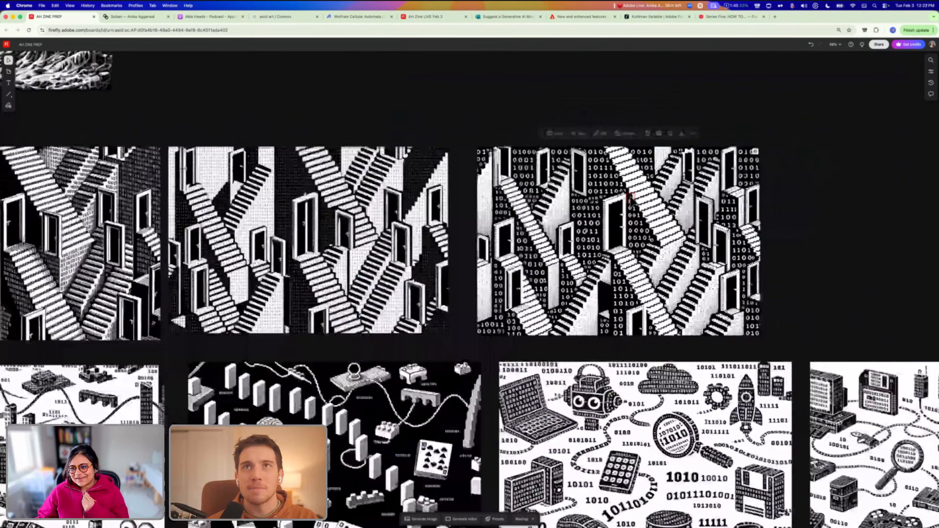
Look over the door, window-light figure, astronaut and butterfly-head illustration rows, ending with an overview of the prep board
scroll(632, 201, up, 2)
scroll(631, 200, right, 10)
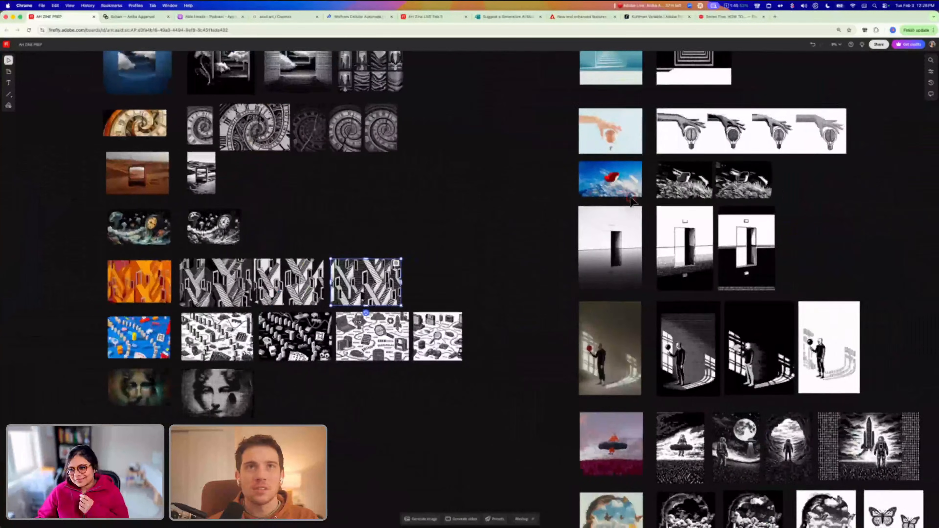
scroll(631, 199, down, 5)
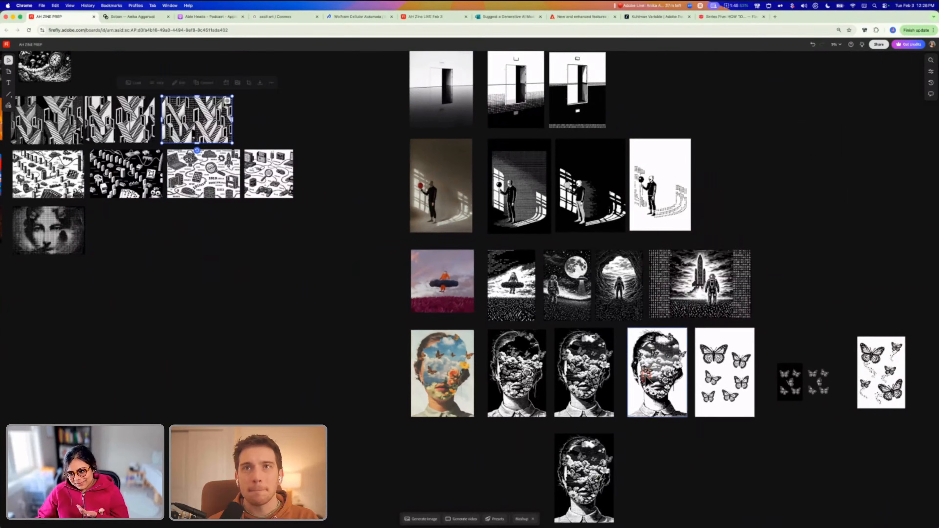
scroll(501, 263, down, 5)
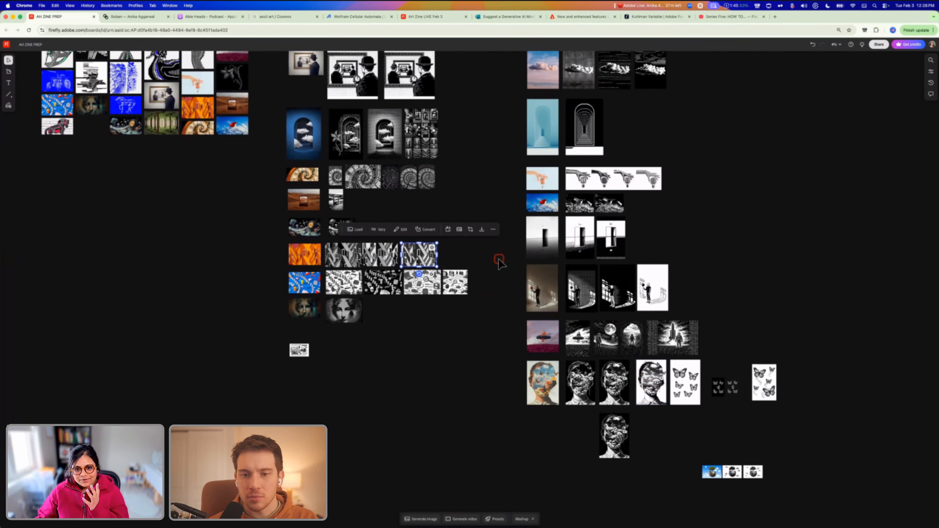
Select the black-and-white staircase, domino, computer-icon and face illustrations together on the prep board
scroll(499, 263, up, 4)
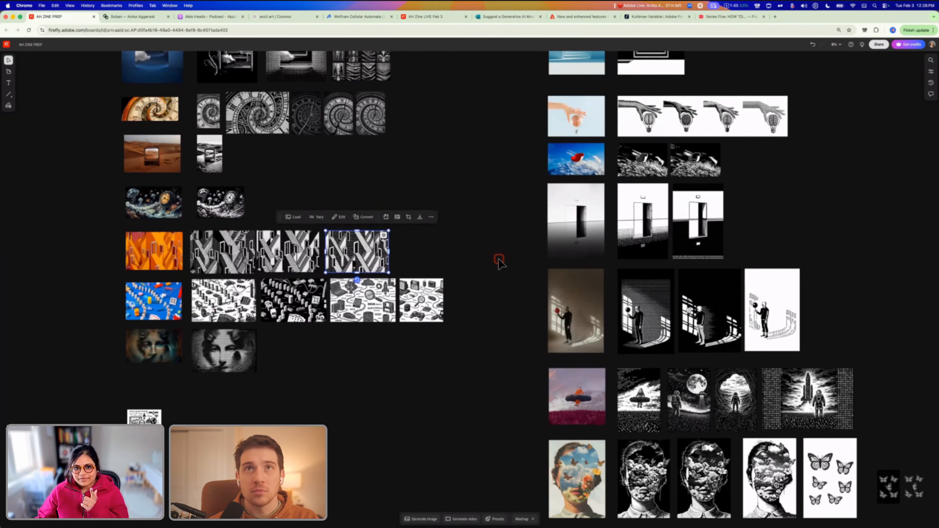
scroll(379, 268, up, 2)
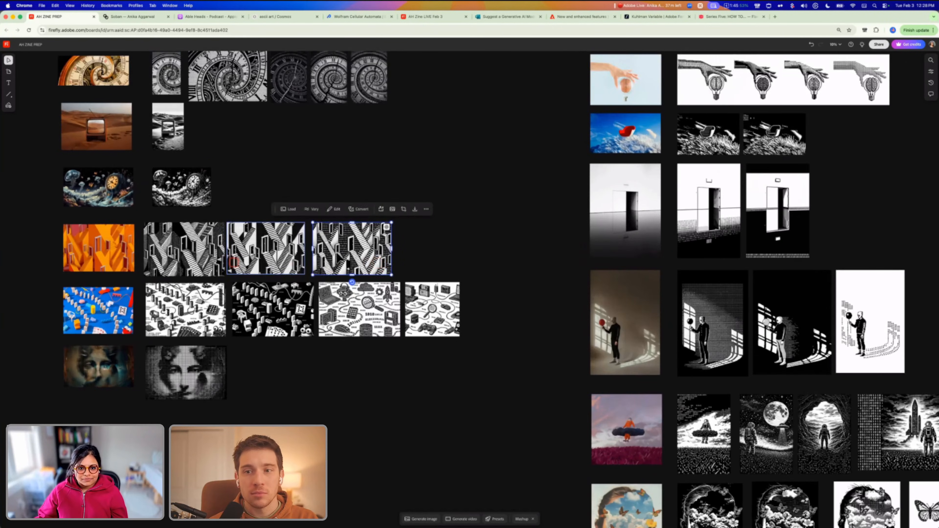
shift+click(281, 265)
shift+click(207, 252)
shift+click(203, 301)
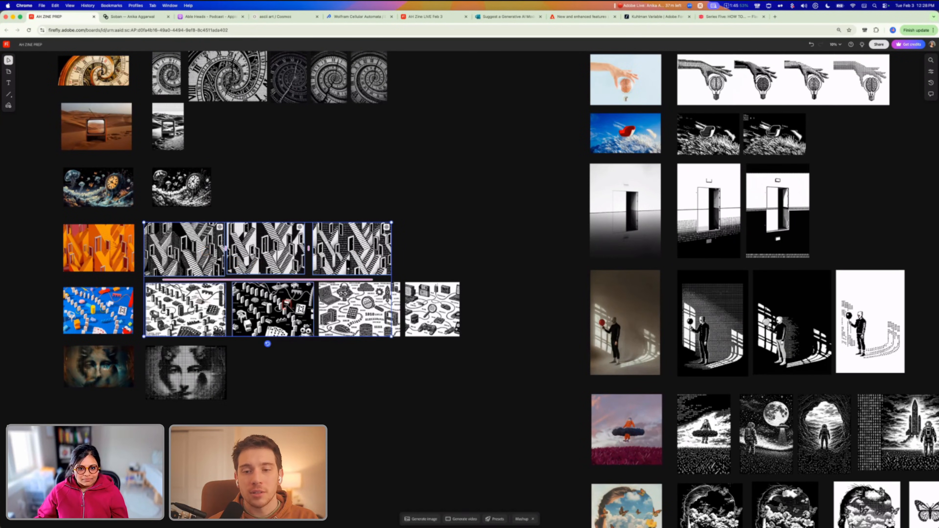
shift+click(279, 305)
shift+click(358, 305)
shift+click(430, 308)
shift+click(200, 393)
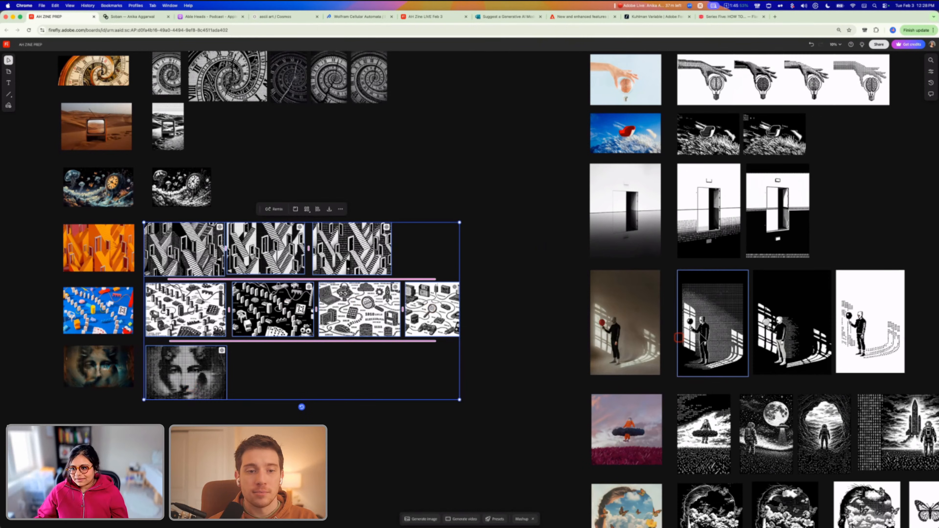
Add two window-light figures, both door illustrations, a grass-field illustration and the hand-with-lightbulb illustrations to the selection
shift+click(704, 339)
shift+click(778, 342)
shift+click(778, 207)
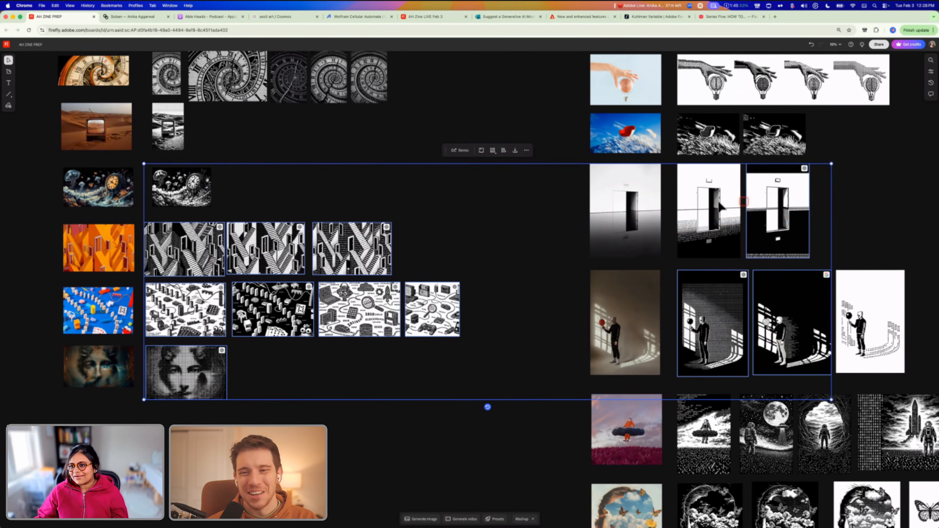
shift+click(720, 204)
shift+click(720, 137)
shift+click(723, 95)
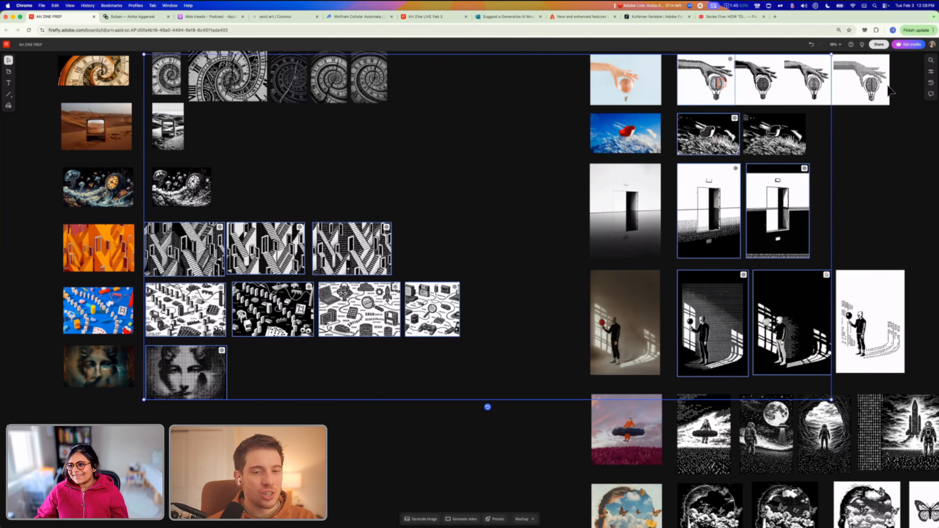
shift+click(858, 88)
Add the field and cave astronauts and two butterfly-head illustrations to the selection, and download all the selected images
shift+click(760, 434)
shift+click(717, 435)
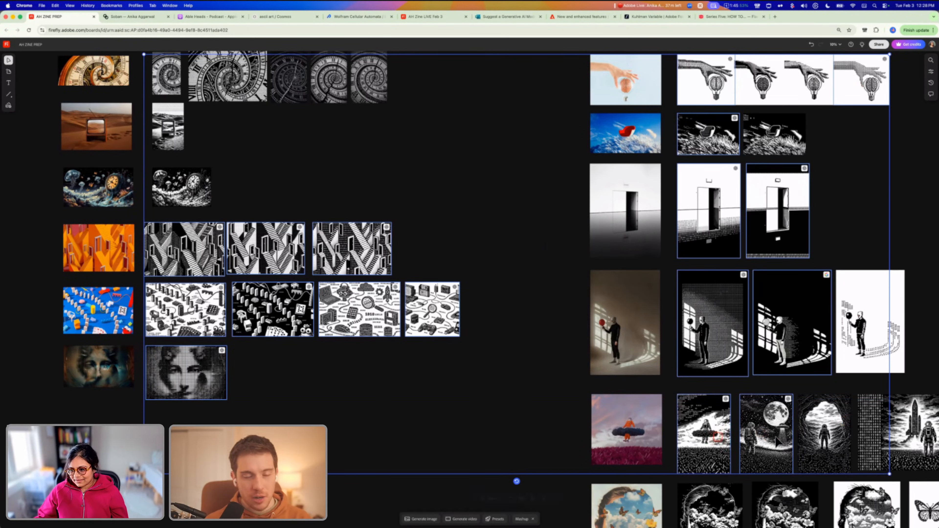
scroll(775, 438, right, 1)
scroll(775, 440, right, 3)
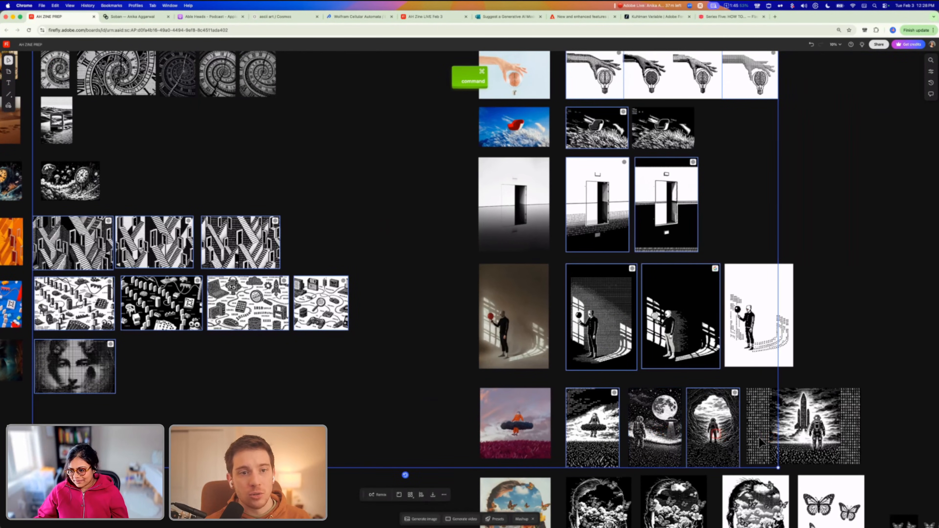
scroll(762, 407, down, 4)
super+click(759, 395)
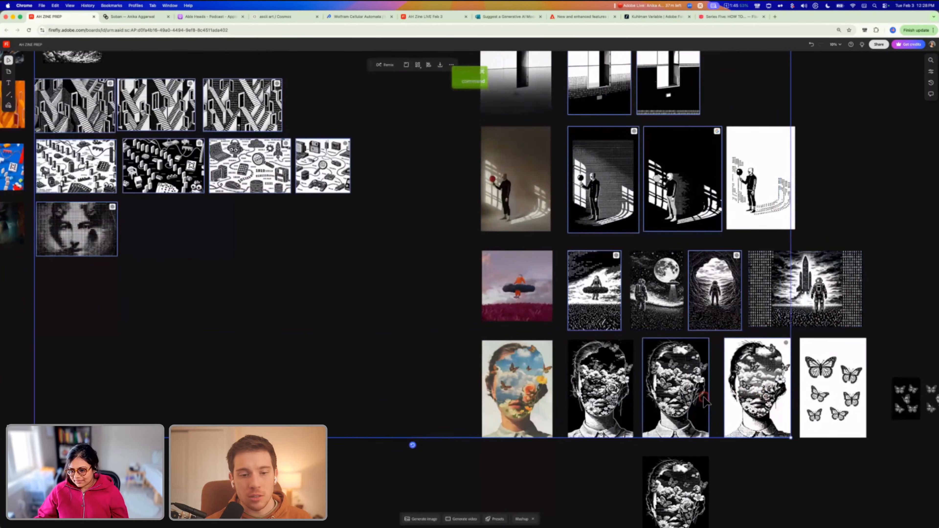
click(440, 65)
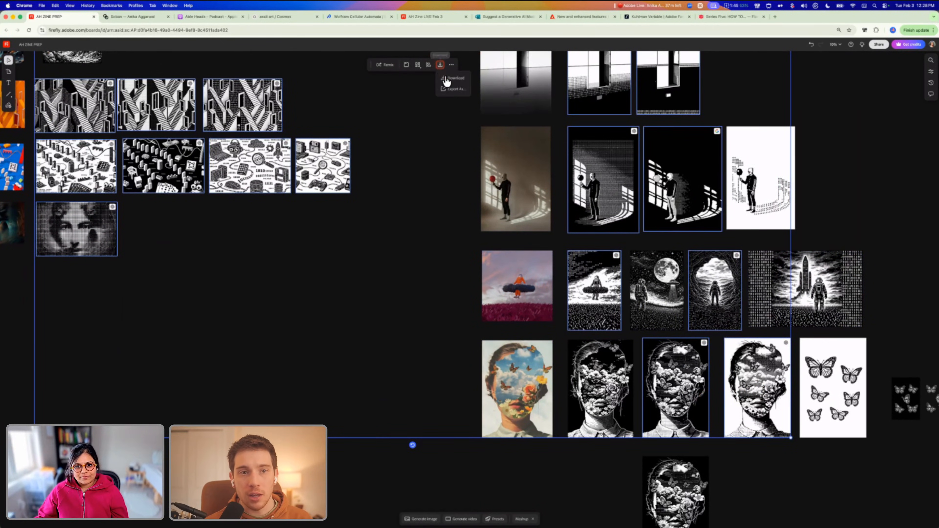
click(452, 80)
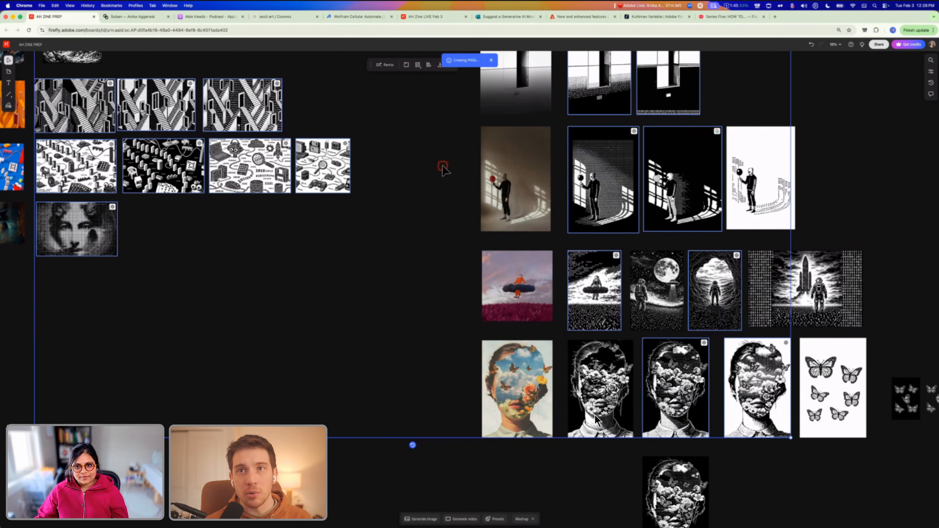
Select the black-and-white jellyfish clock and desert television illustrations on the prep board
scroll(443, 166, up, 3)
scroll(443, 167, down, 3)
scroll(423, 171, up, 2)
scroll(423, 171, left, 1)
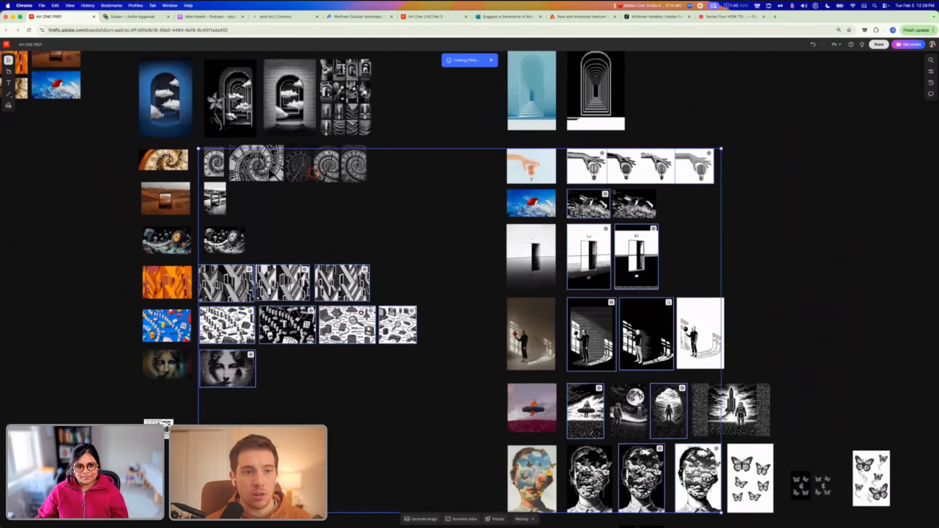
scroll(269, 170, up, 1)
click(236, 243)
super+click(213, 206)
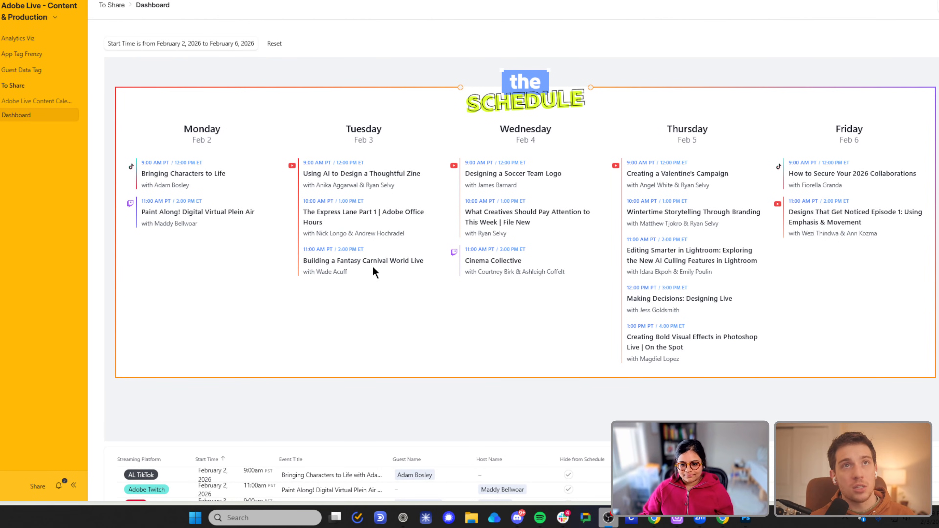
Review Tuesday's fantasy carnival session and Wednesday's soccer team logo and File New sessions on the weekly schedule
drag(361, 274, 316, 261)
click(313, 260)
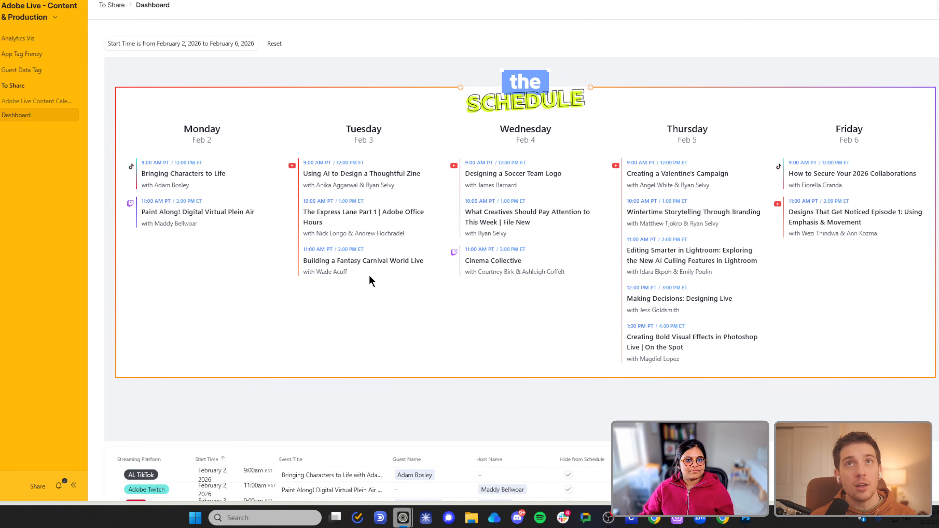
drag(478, 173, 556, 173)
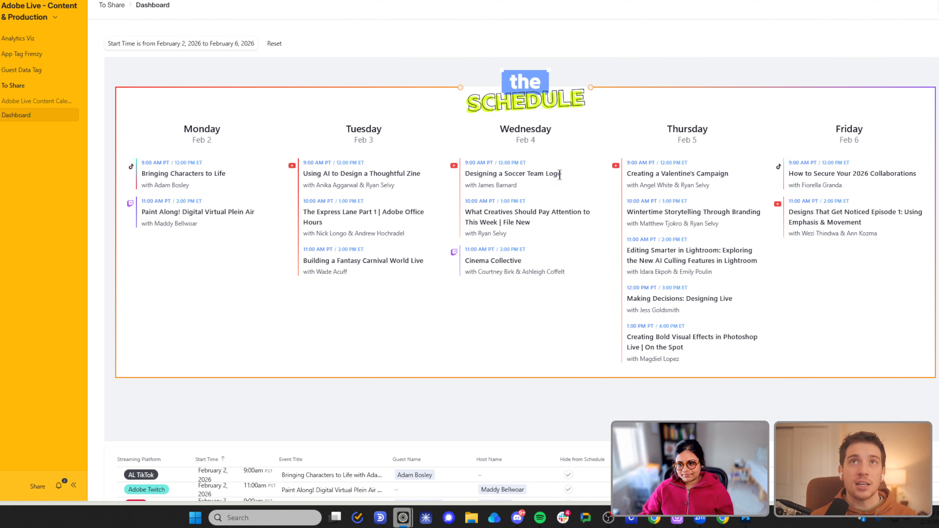
triple_click(556, 174)
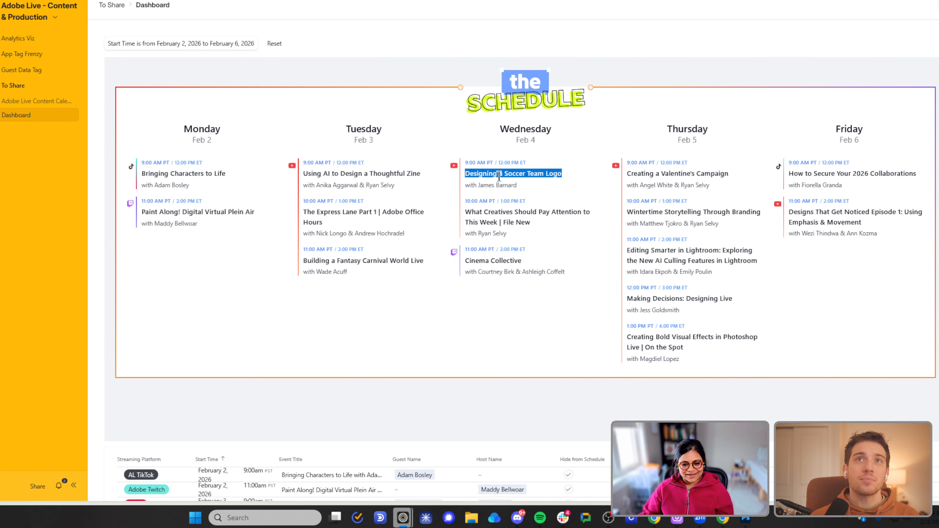
triple_click(501, 209)
click(553, 210)
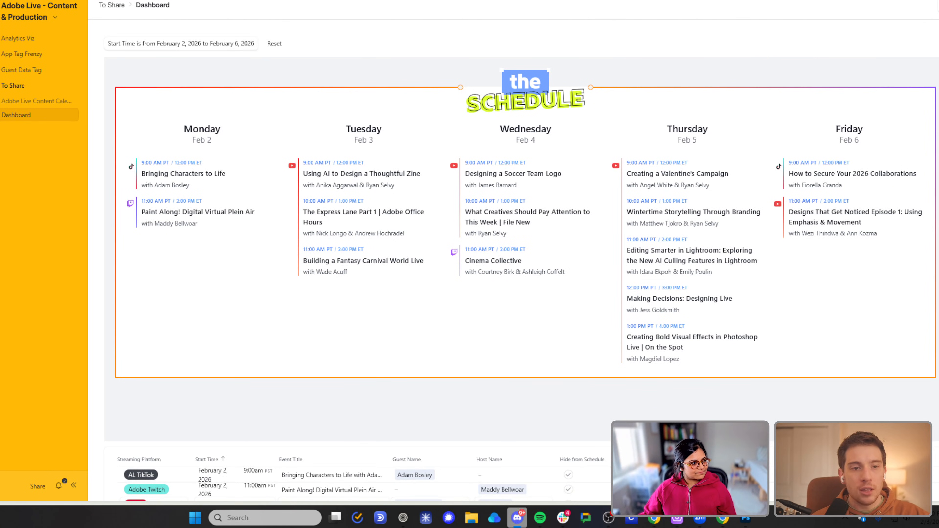
Switch to Discord, maximize its window and add a heart reaction to the zine livestream post in the general channel
click(517, 517)
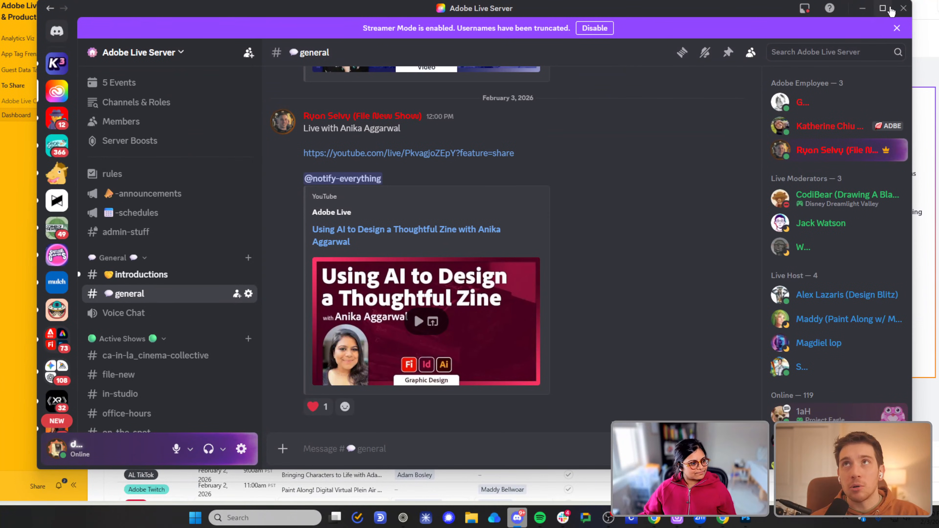
click(885, 9)
click(252, 442)
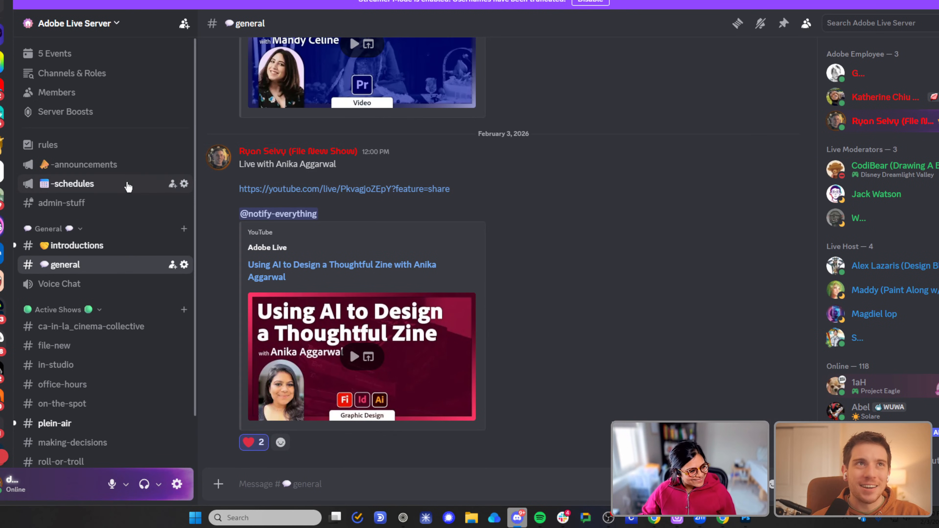
Check the schedules channel and look through the autumn tree paintings posted in the plein-air channel
click(88, 189)
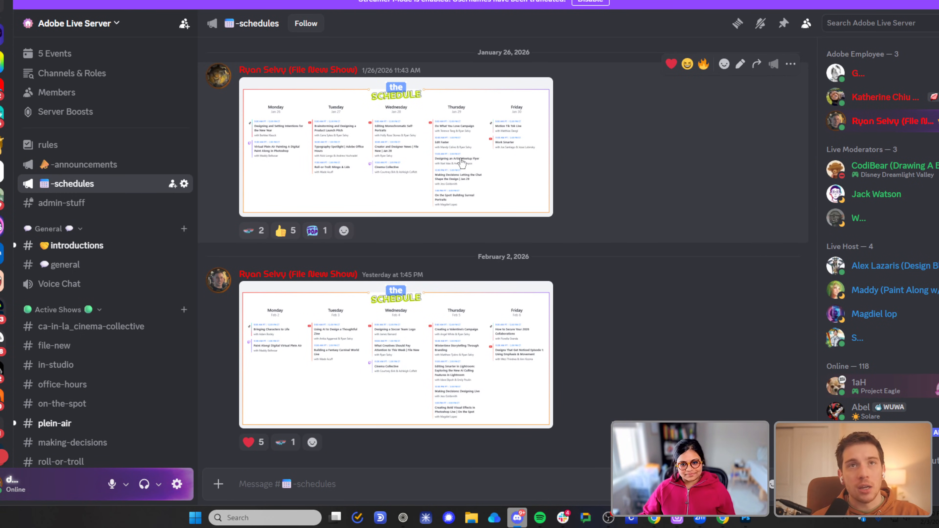
click(105, 423)
scroll(462, 298, down, 10)
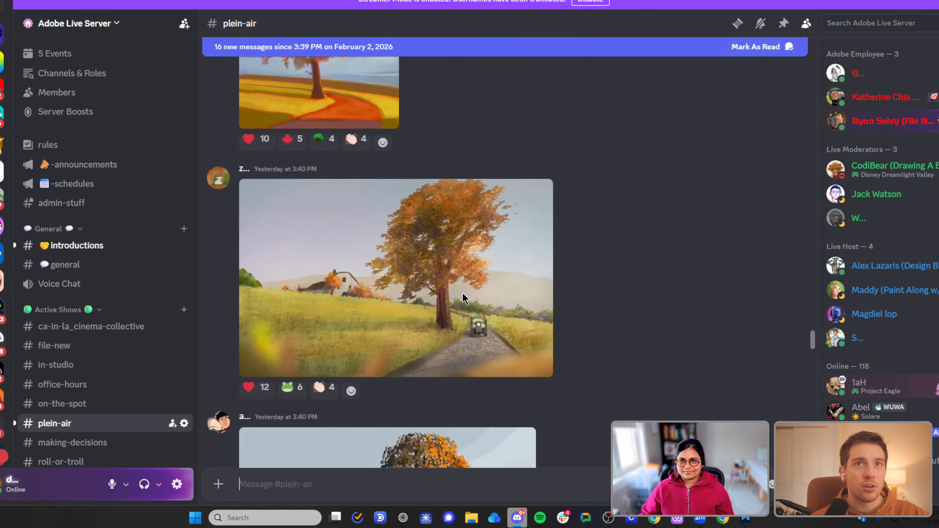
scroll(465, 298, down, 20)
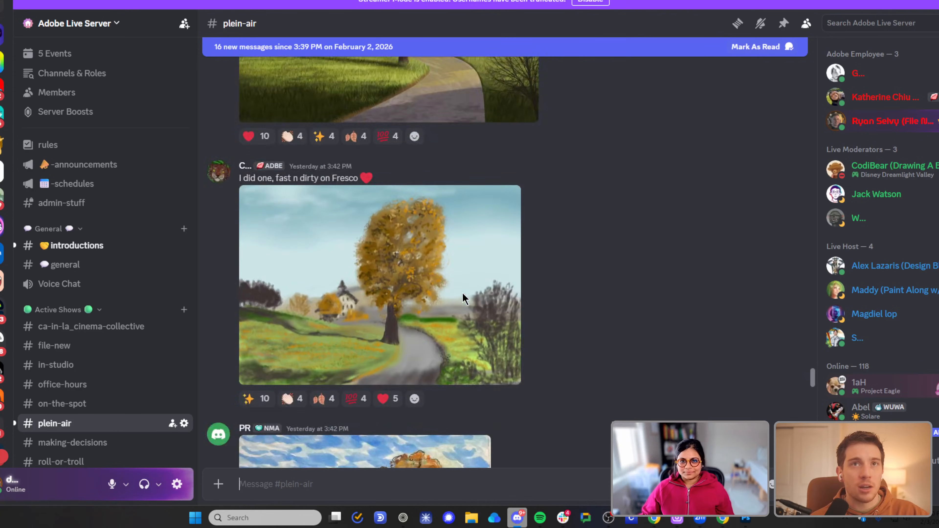
scroll(465, 299, down, 20)
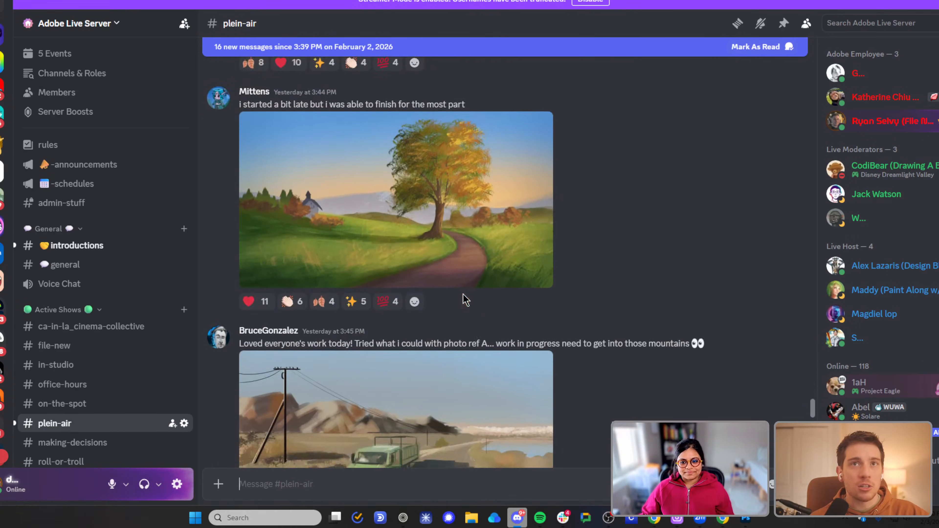
scroll(465, 299, down, 8)
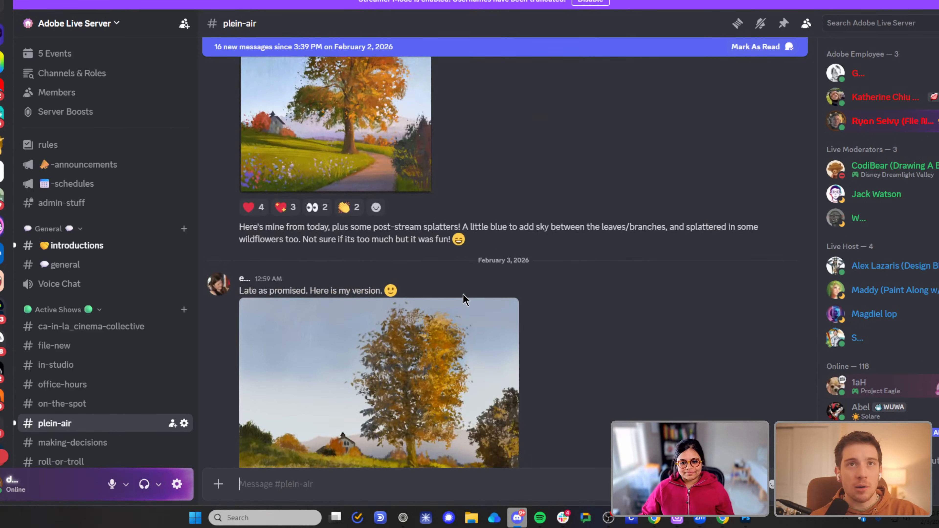
scroll(465, 300, up, 14)
scroll(465, 299, up, 10)
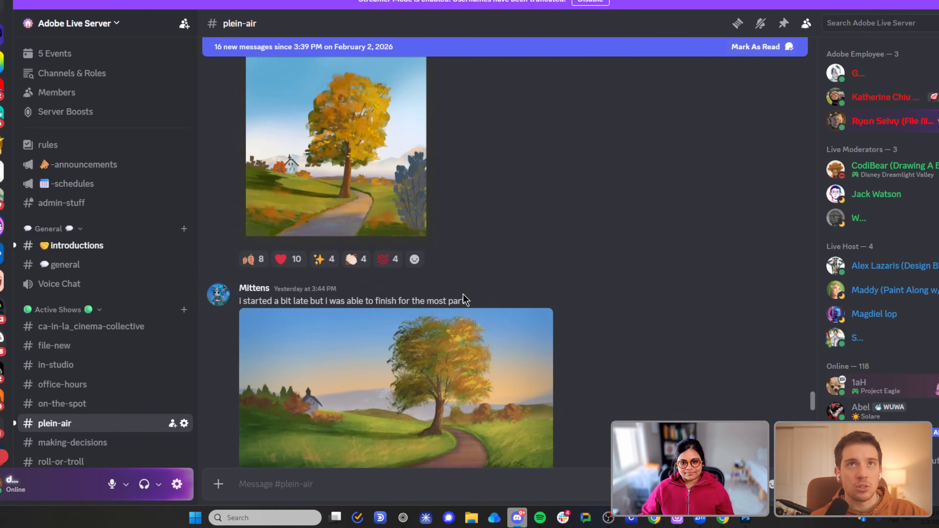
scroll(465, 299, up, 5)
scroll(465, 300, down, 15)
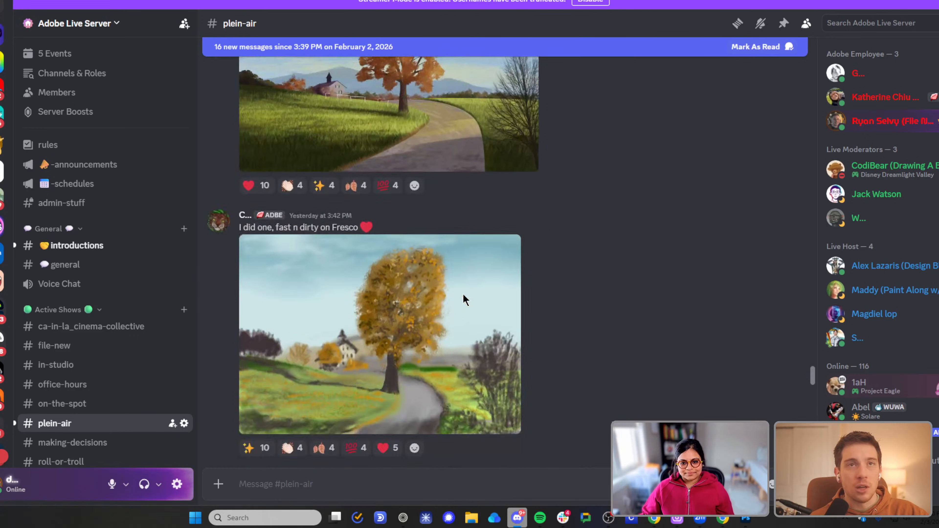
scroll(465, 299, down, 6)
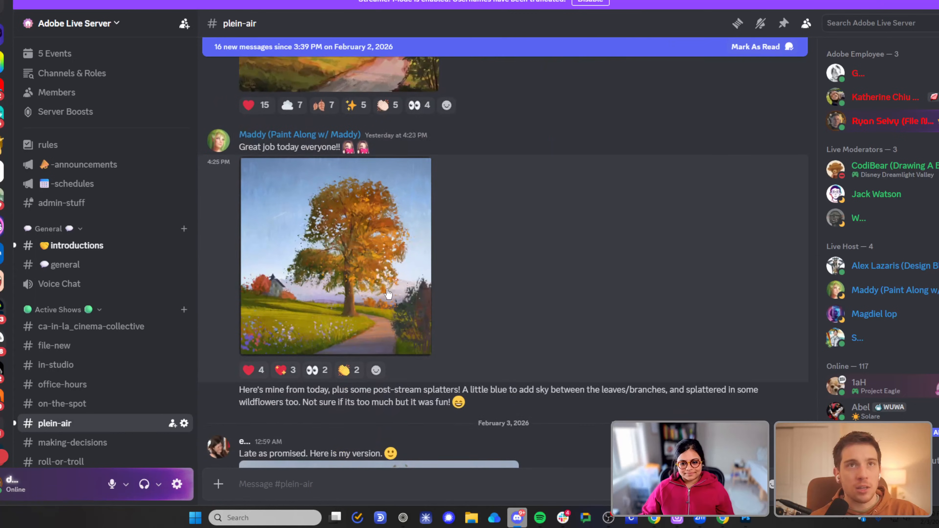
View the autumn tree painting with the wildflowers enlarged, and look back over the earlier plein-air paintings
click(367, 277)
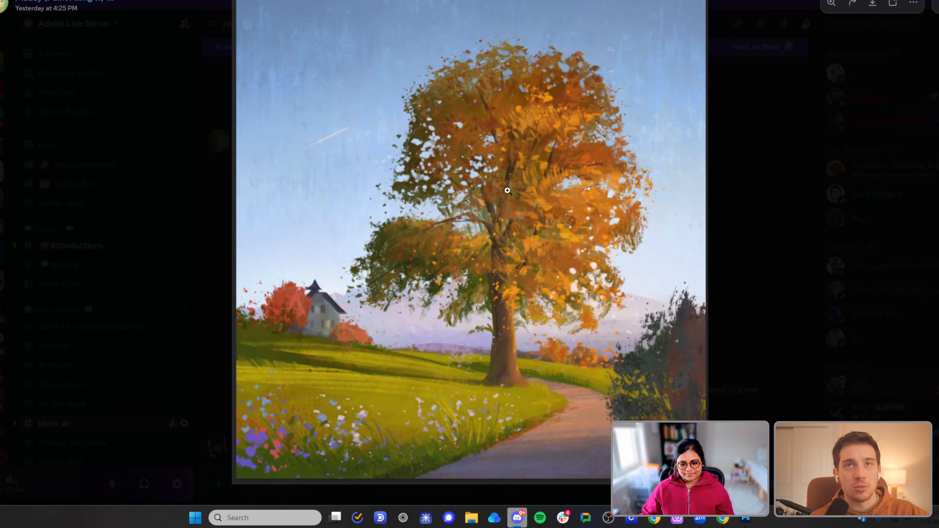
click(744, 212)
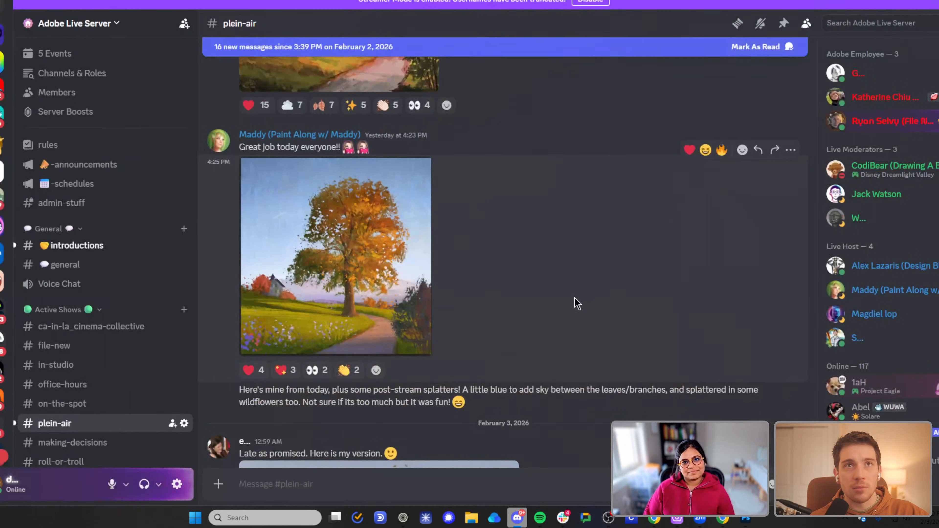
scroll(576, 304, up, 5)
scroll(577, 304, up, 10)
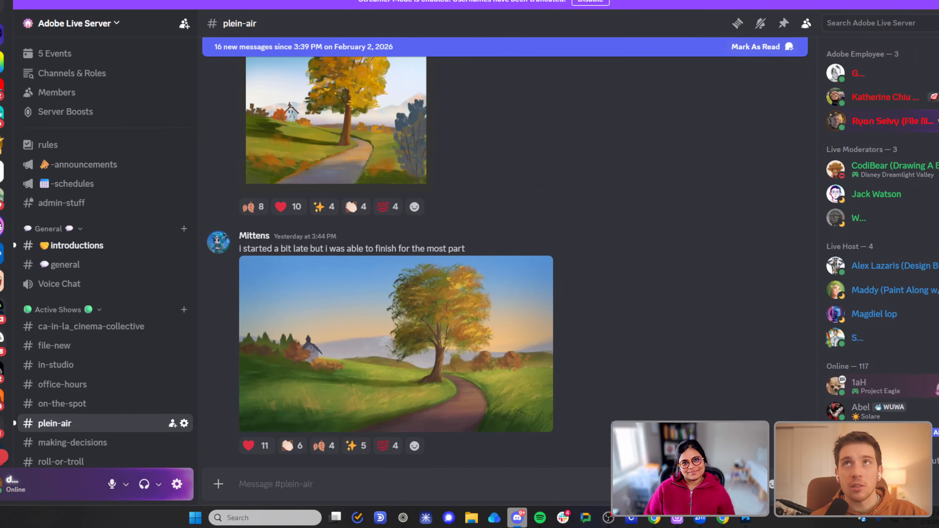
Restore the Discord window to its smaller size and move it out of view to return to the weekly schedule
double_click(704, 1)
drag(707, 11, 752, 527)
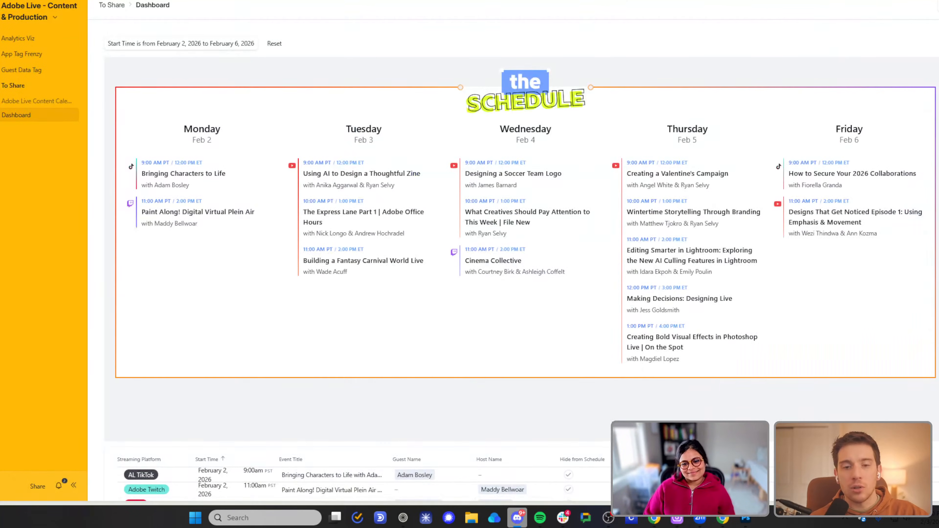
click(683, 327)
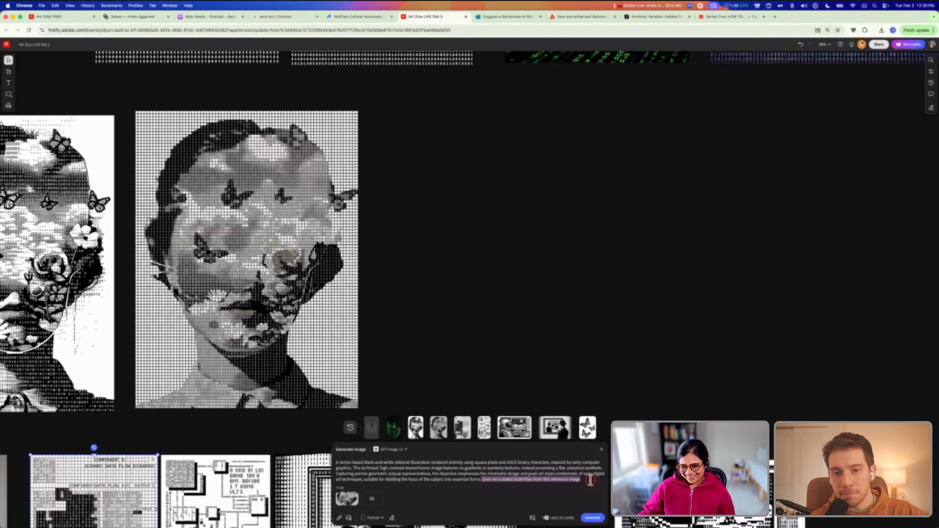
Place the generated pixel butterflies image beside the pixelated butterfly-head portrait and enlarge it to match the portrait's height
click(587, 424)
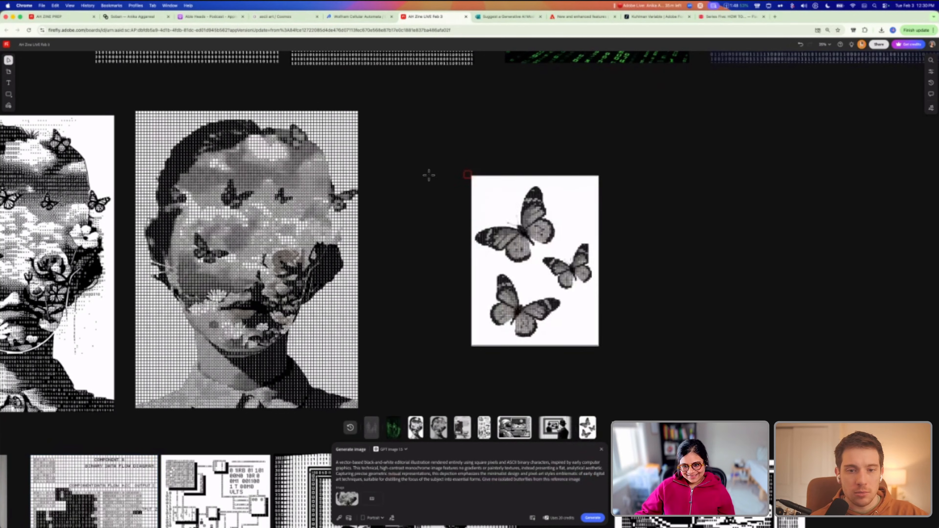
click(411, 168)
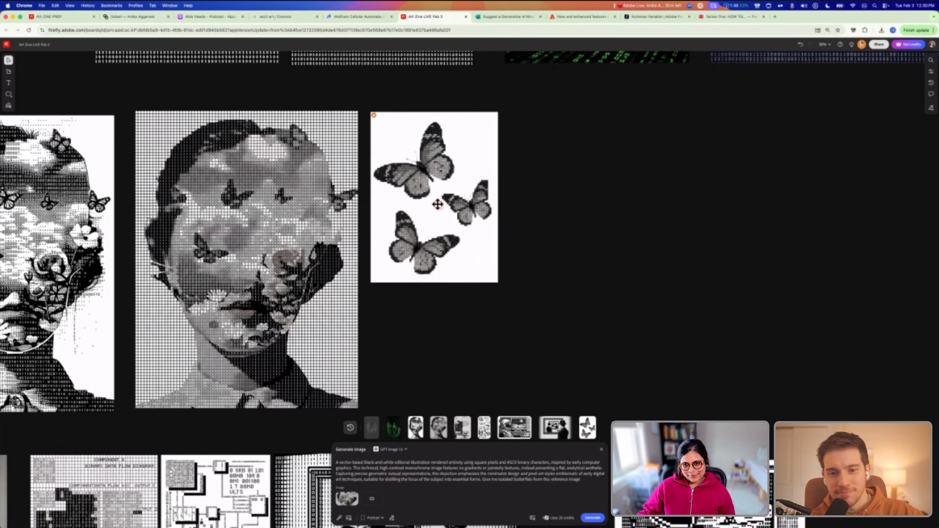
drag(497, 280, 630, 377)
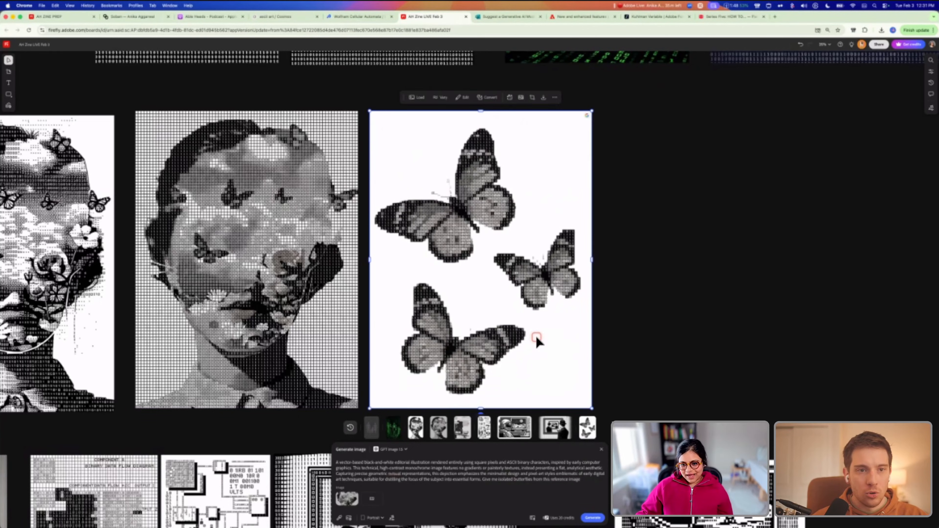
Generate another set of isolated butterflies from the same pixel and ASCII binary prompt and reference image
scroll(537, 337, right, 1)
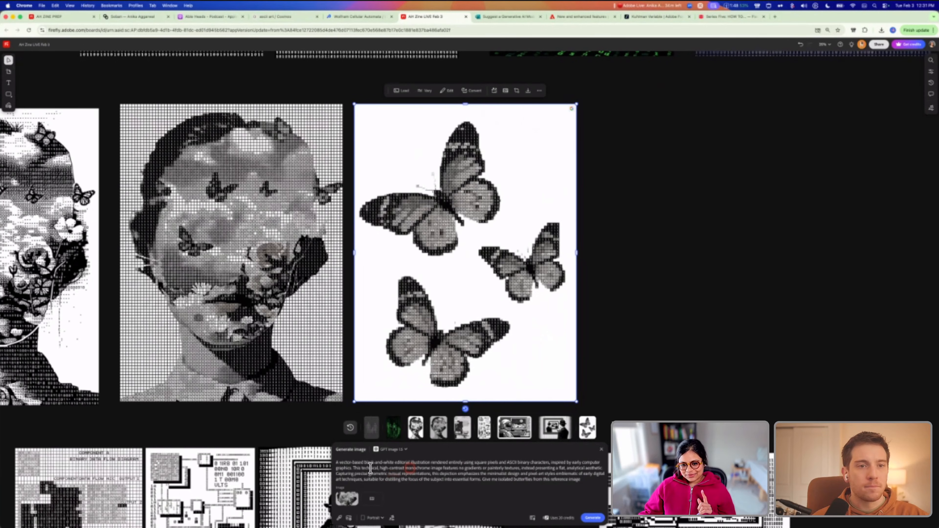
click(274, 349)
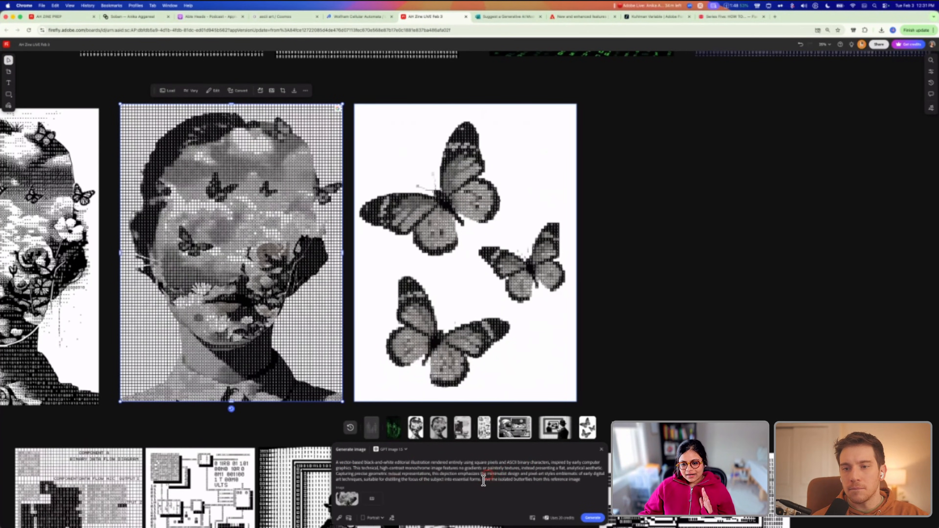
drag(483, 480, 578, 480)
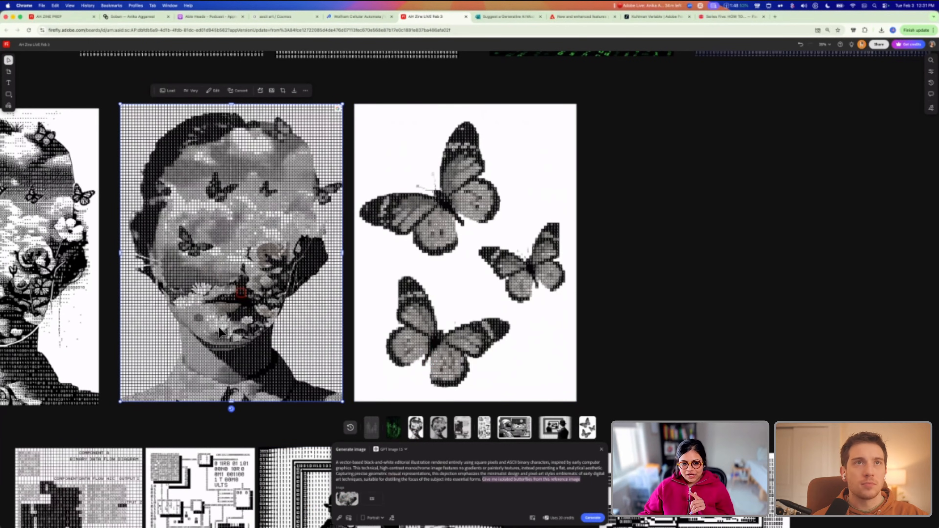
click(408, 214)
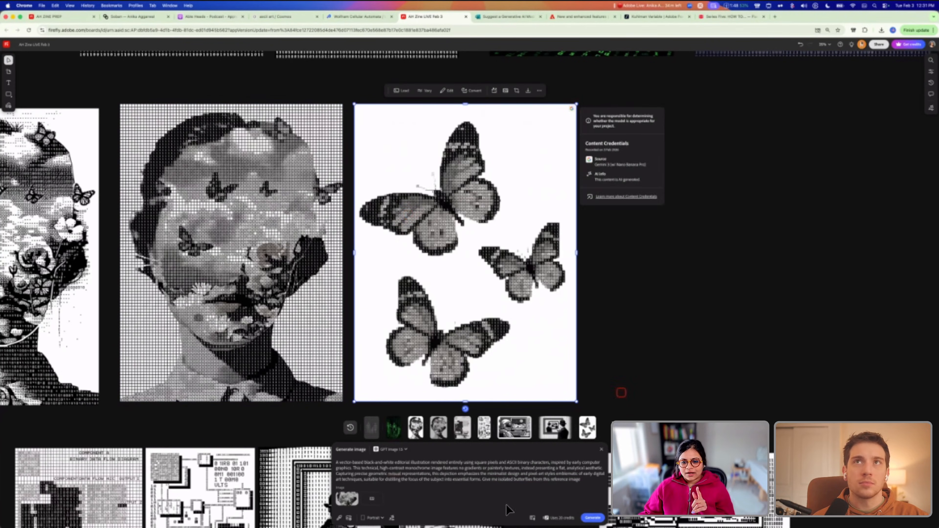
click(593, 517)
Download the pixel butterflies image from the board
scroll(497, 230, up, 5)
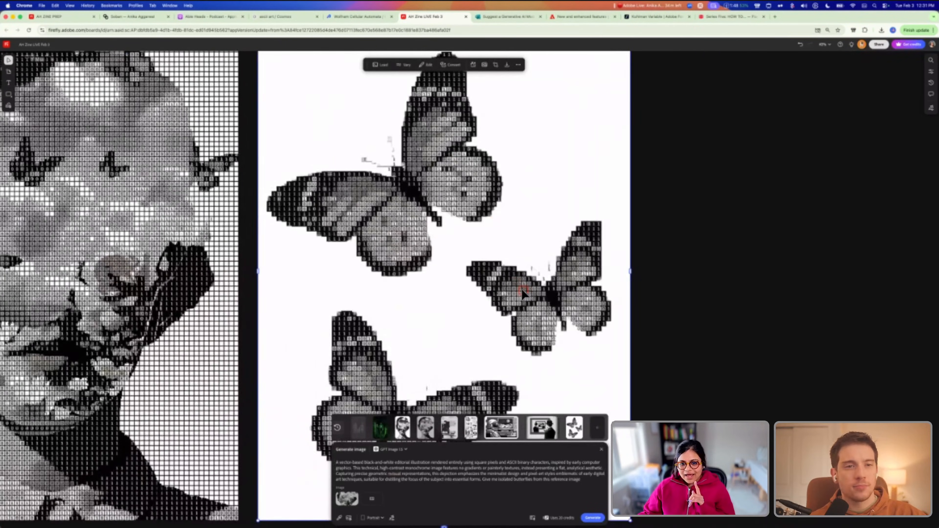
scroll(497, 86, up, 2)
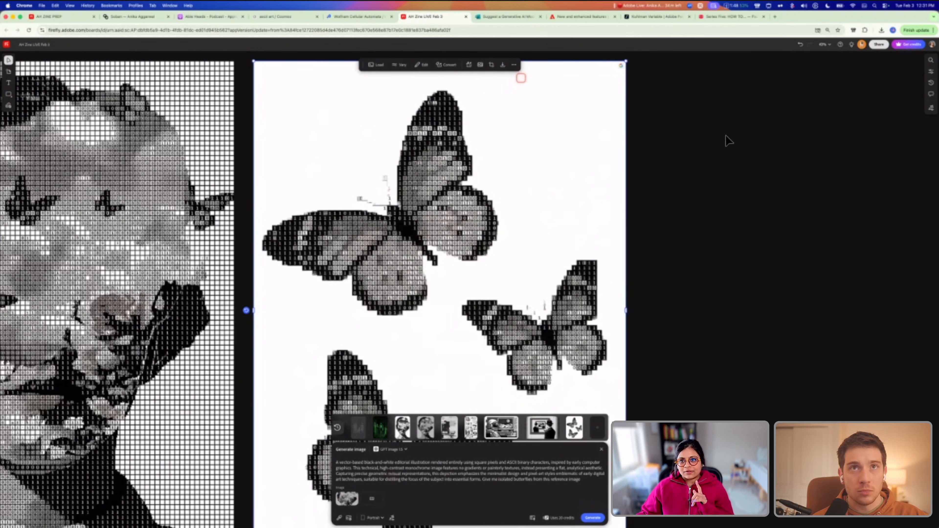
click(686, 196)
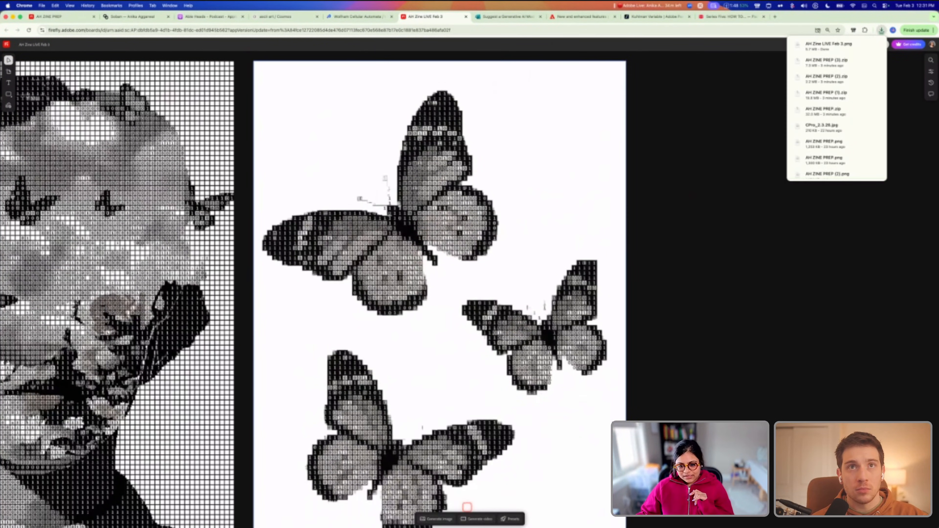
Switch to InDesign and look through the zine layout from the cover to the empty spreads and back
mouse_move(442, 527)
click(623, 515)
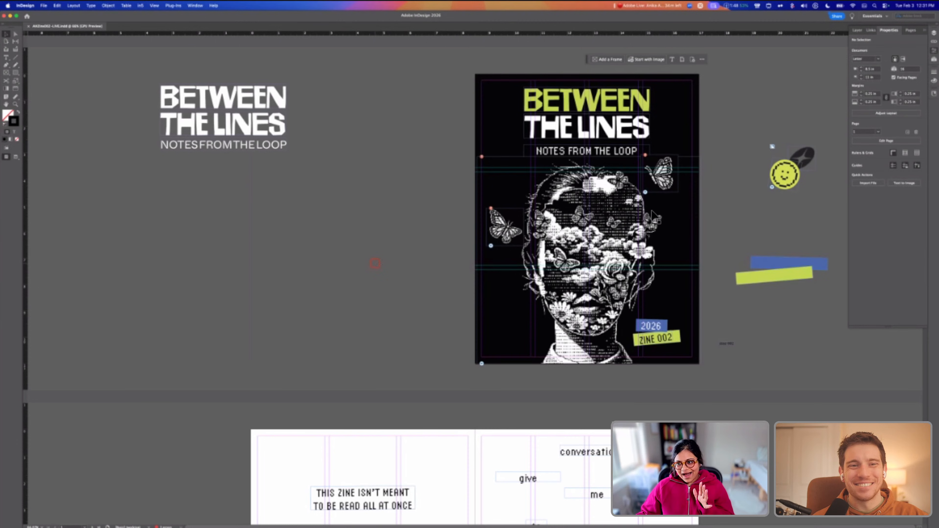
scroll(526, 444, down, 10)
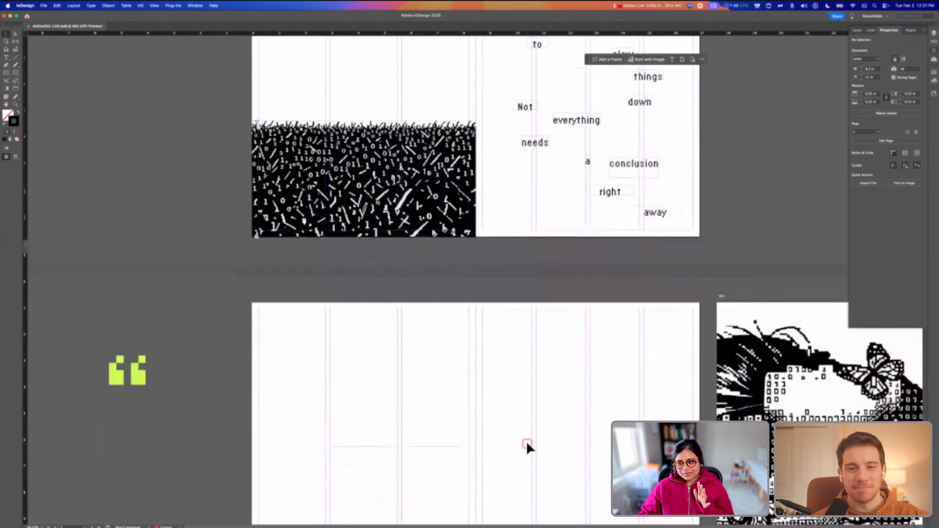
alt+scroll(526, 444, down, 3)
scroll(527, 446, down, 6)
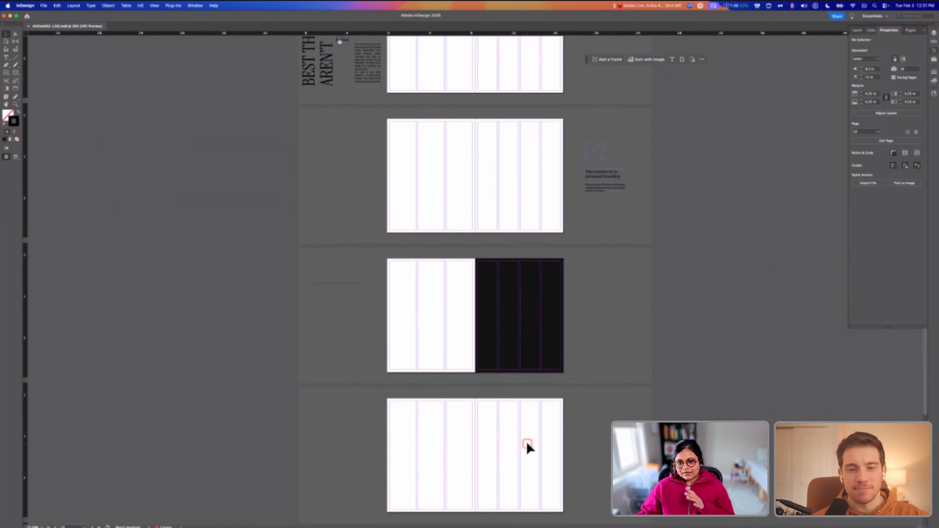
scroll(527, 447, up, 14)
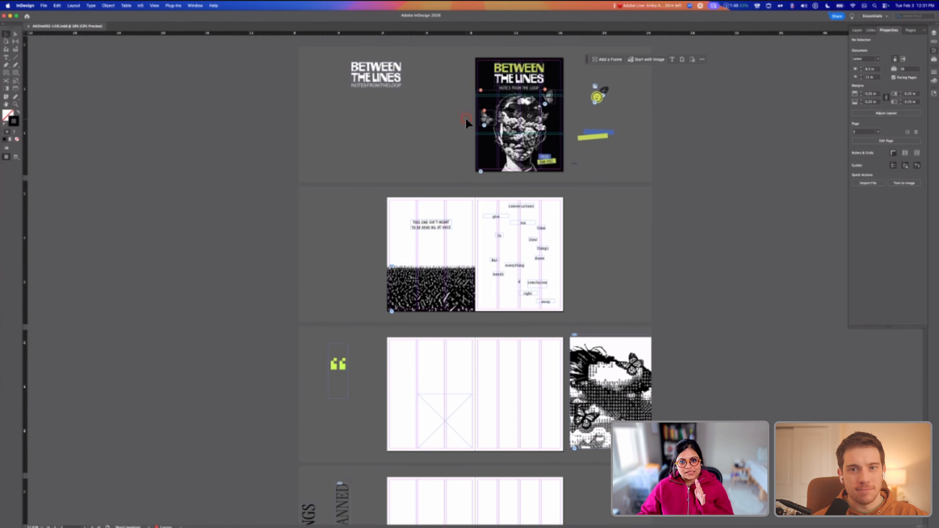
alt+scroll(465, 118, up, 5)
scroll(465, 118, up, 10)
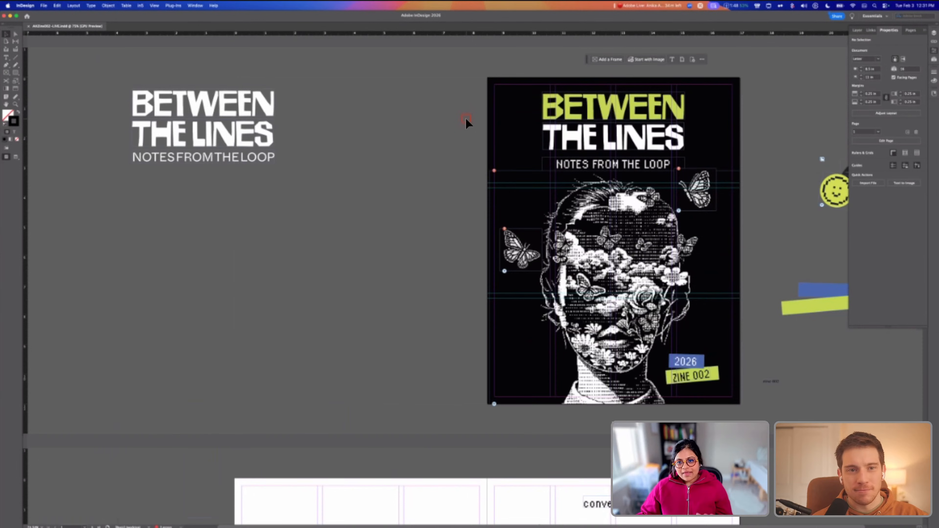
Preview the cover without guides and examine its butterflies and flower-filled head artwork up close
key(w)
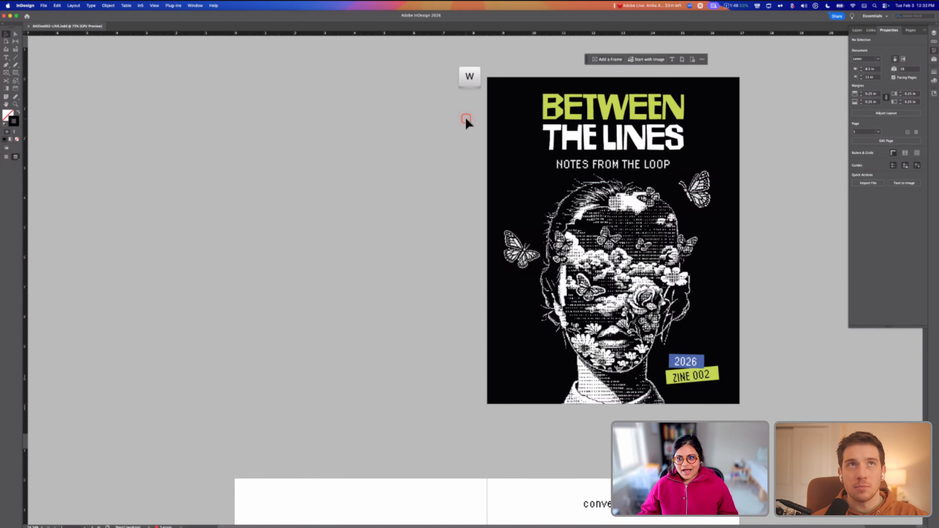
click(705, 185)
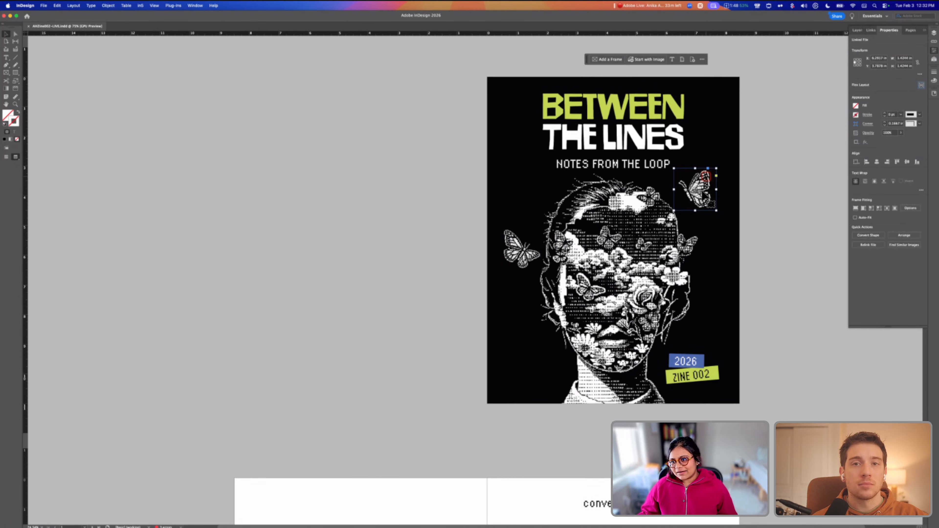
drag(703, 183, 704, 182)
key(super+z)
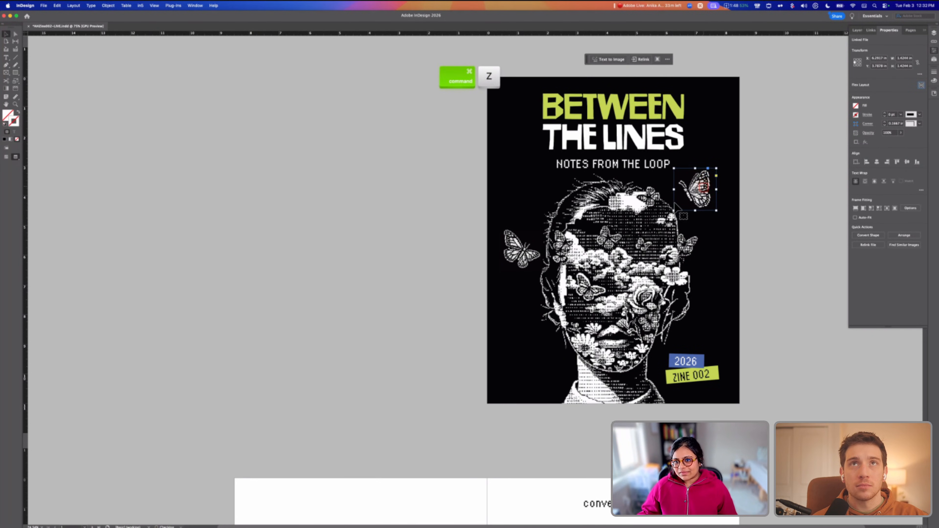
scroll(687, 263, up, 5)
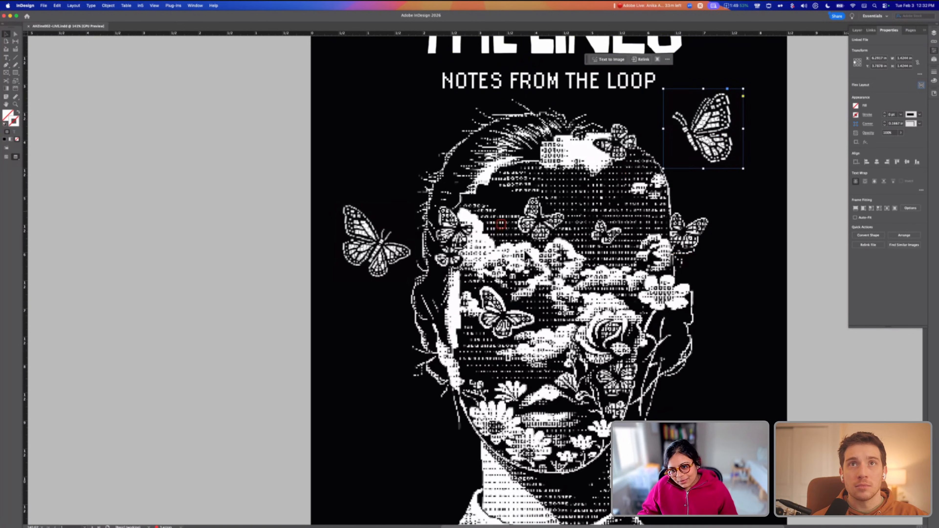
click(525, 272)
scroll(525, 272, down, 5)
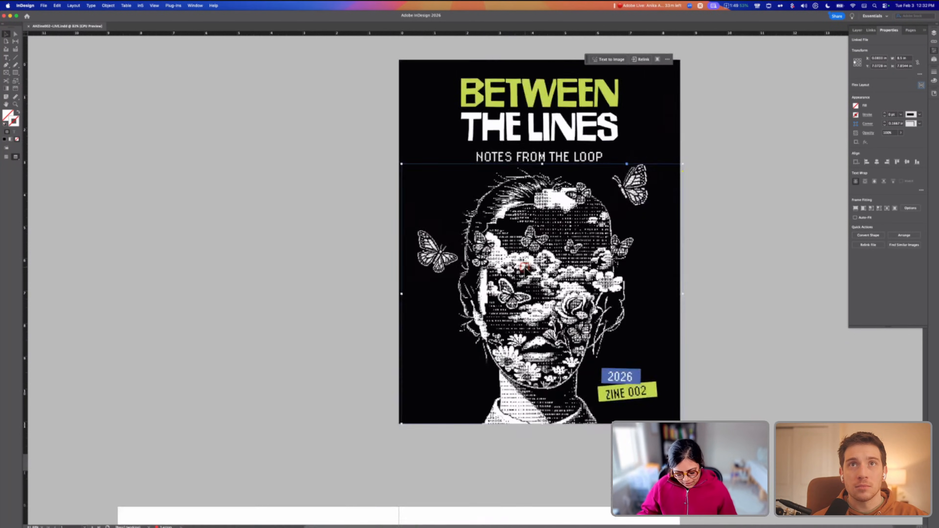
key(w)
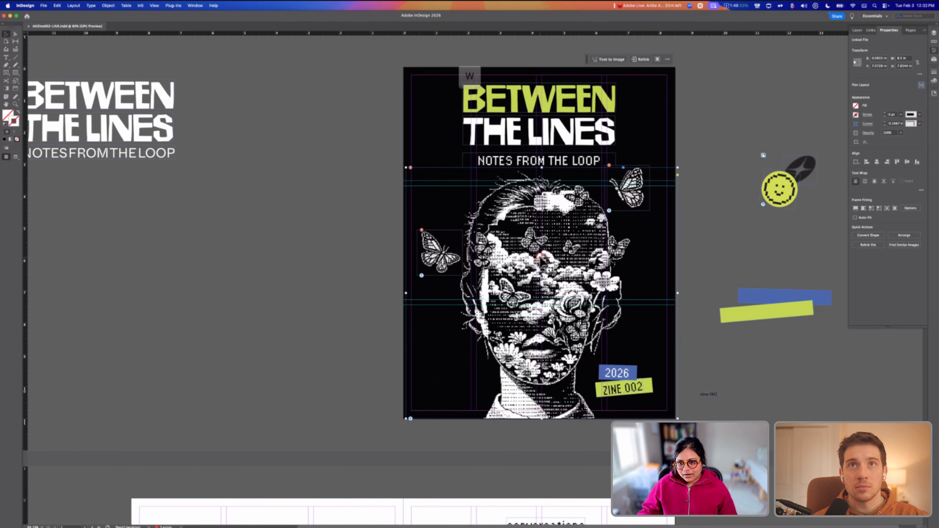
Delete the head artwork and the images of both large butterflies from the cover
key(BackSpace)
click(439, 252)
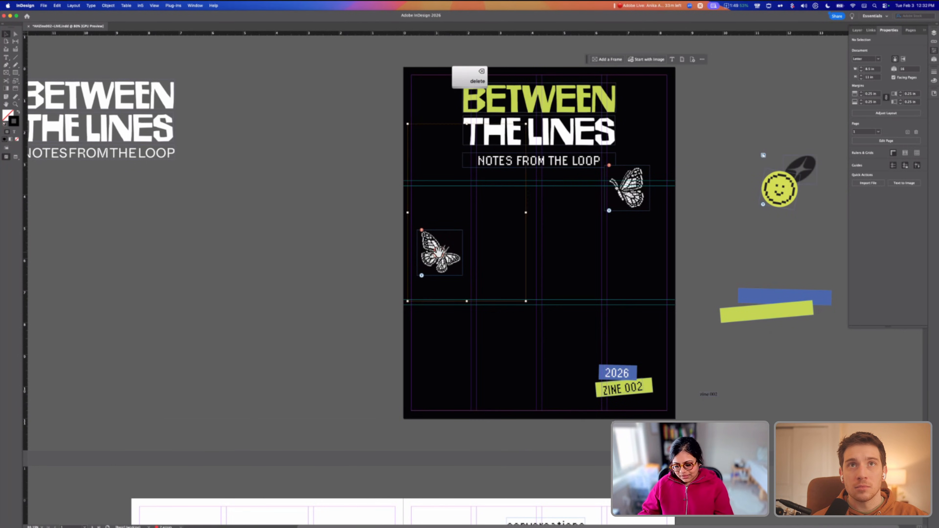
key(BackSpace)
click(636, 183)
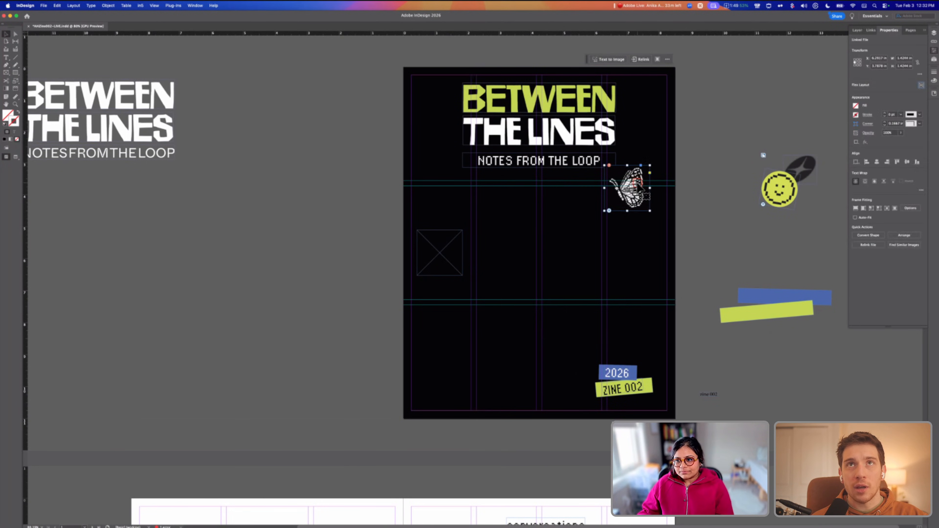
key(BackSpace)
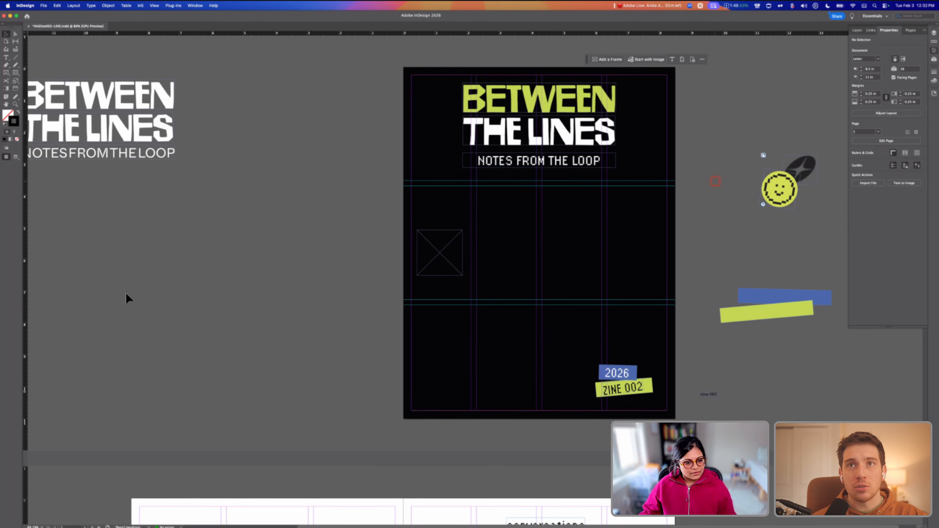
Switch to the Firefly board in Chrome and select the gridded grey portrait beside the pixel butterflies
click(170, 515)
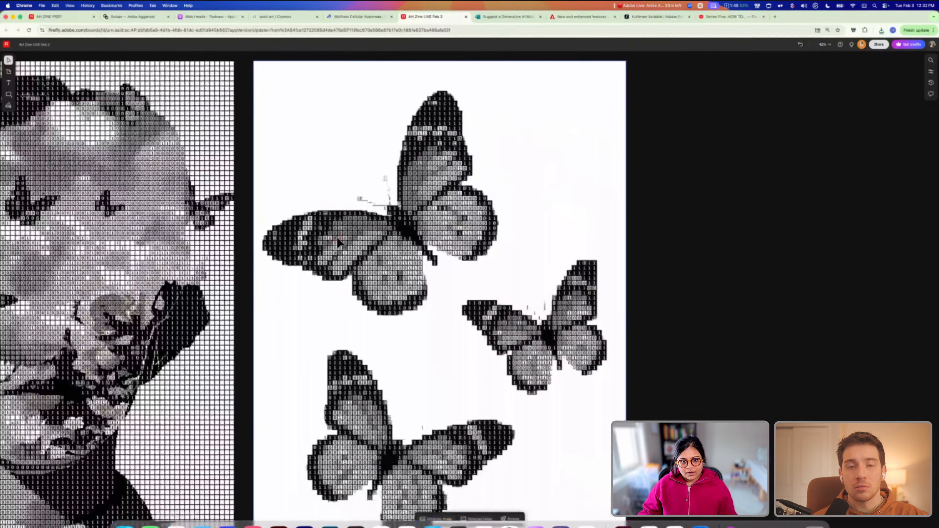
scroll(337, 238, down, 3)
click(200, 256)
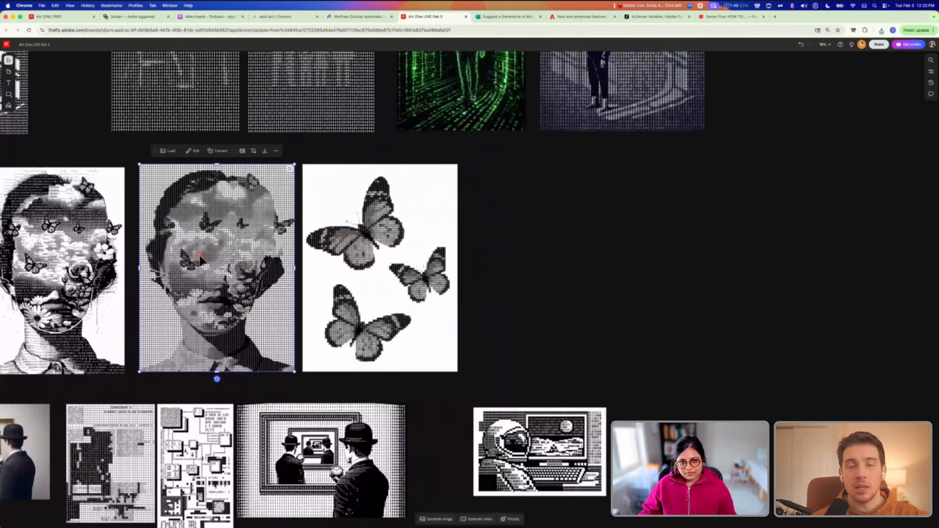
scroll(200, 256, left, 2)
Switch back to InDesign and undo the deletions of the cover's head and butterfly artwork
key(super+Tab)
key(super+z)
key(super+z)
key(super+z)
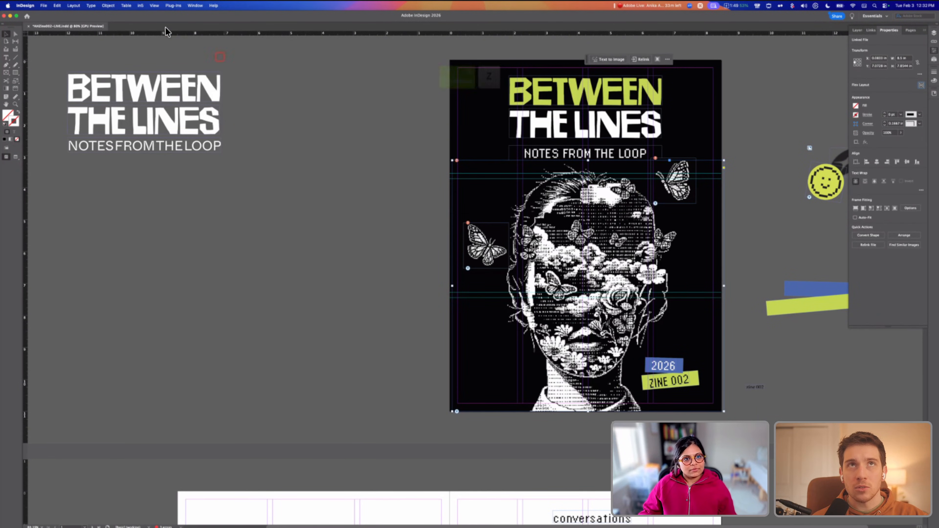
Check the document's display performance setting
click(154, 5)
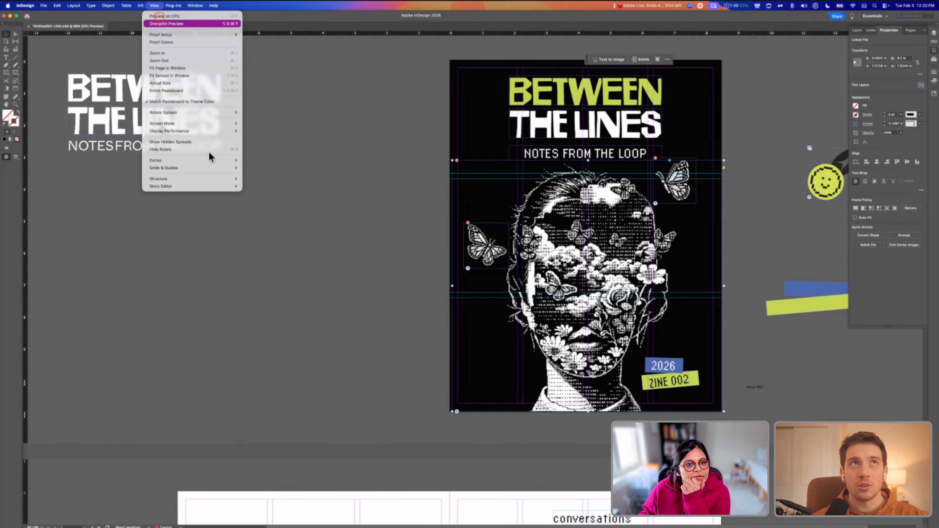
mouse_move(214, 131)
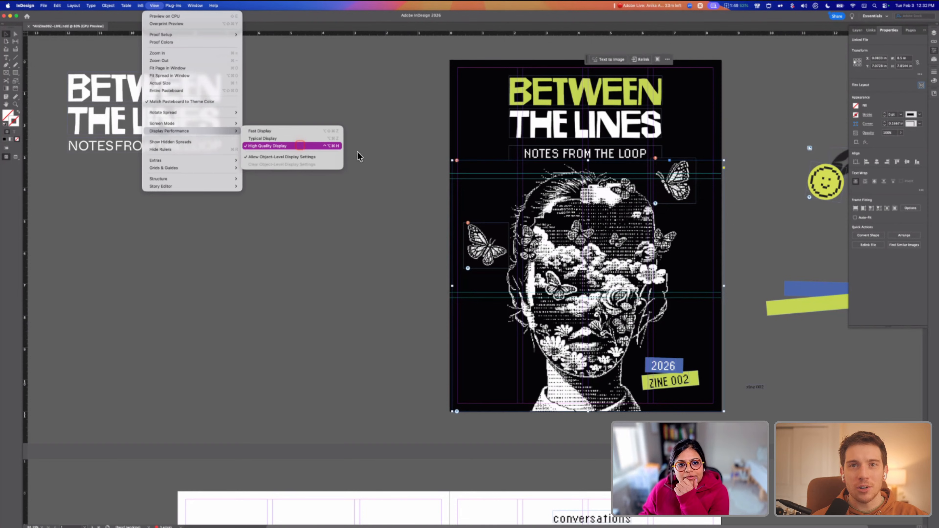
click(375, 149)
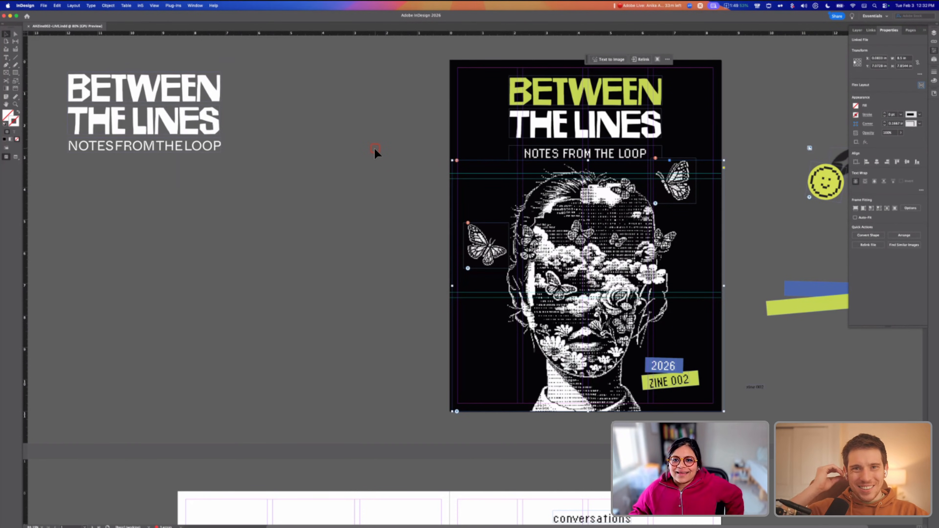
Deselect the head artwork and briefly preview the cover without guides and frame edges
scroll(374, 148, right, 5)
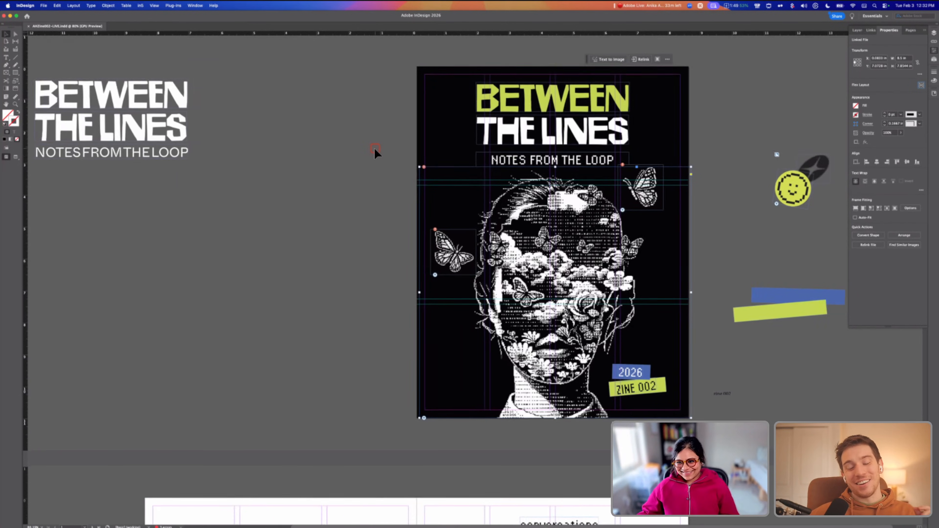
click(343, 188)
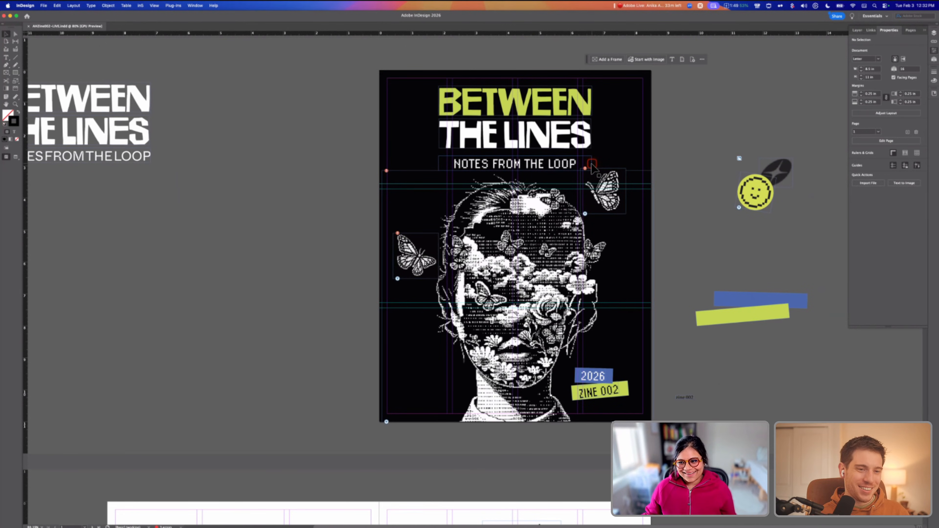
key(w)
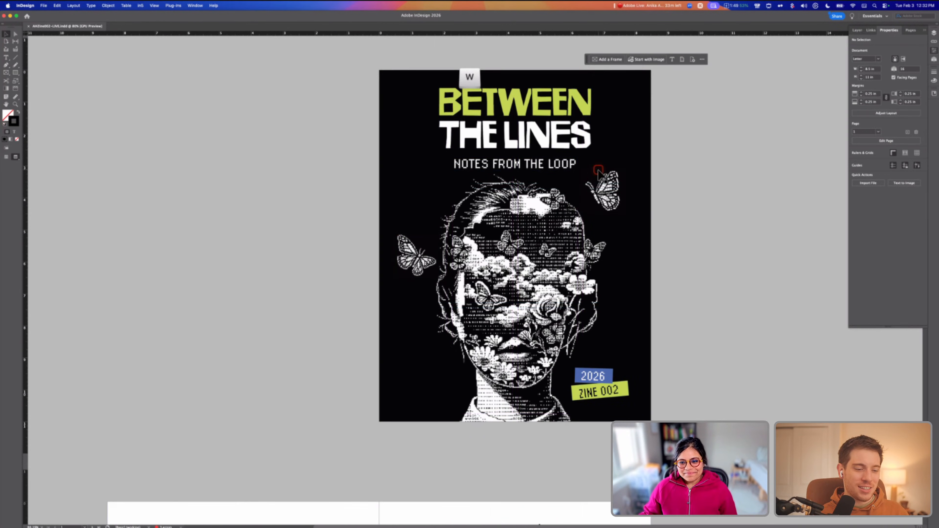
key(w)
Switch to the Firefly board in Chrome and download the gridded grey portrait and the pixel butterflies image
key(super+Tab)
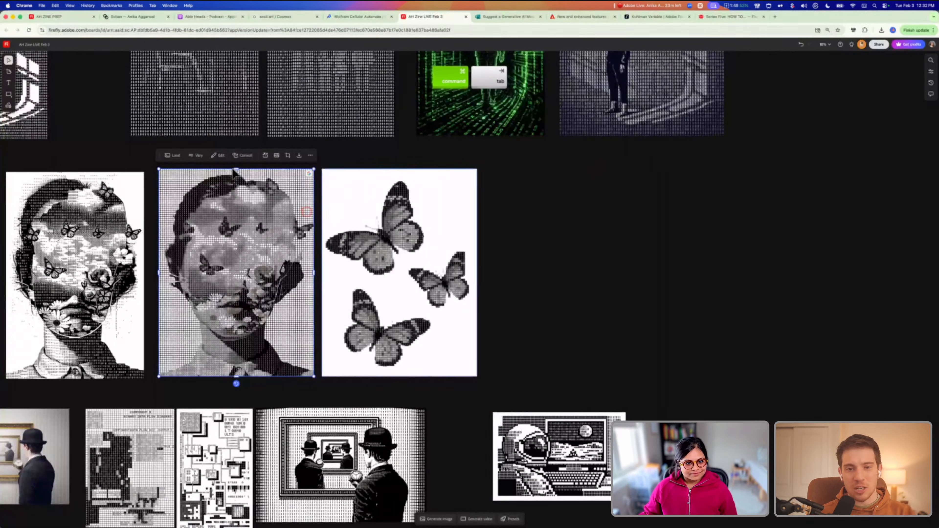
click(308, 171)
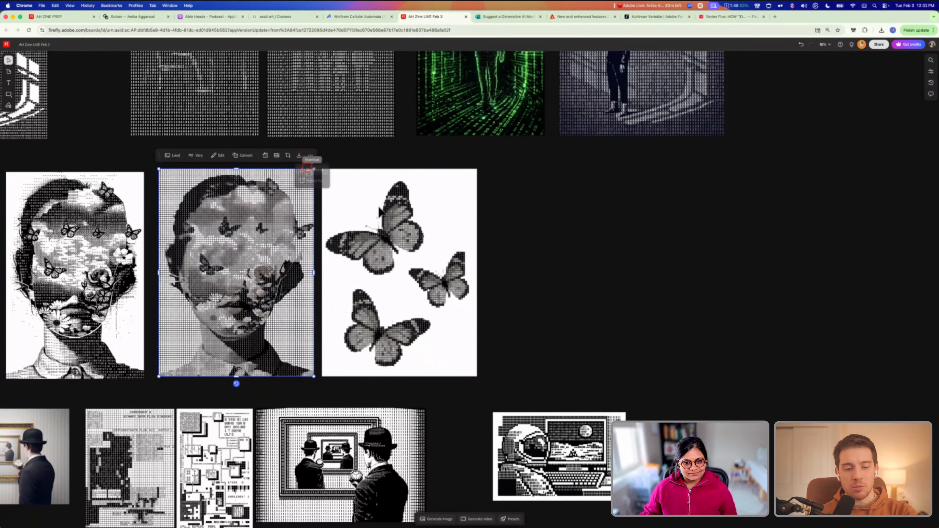
click(421, 172)
click(460, 154)
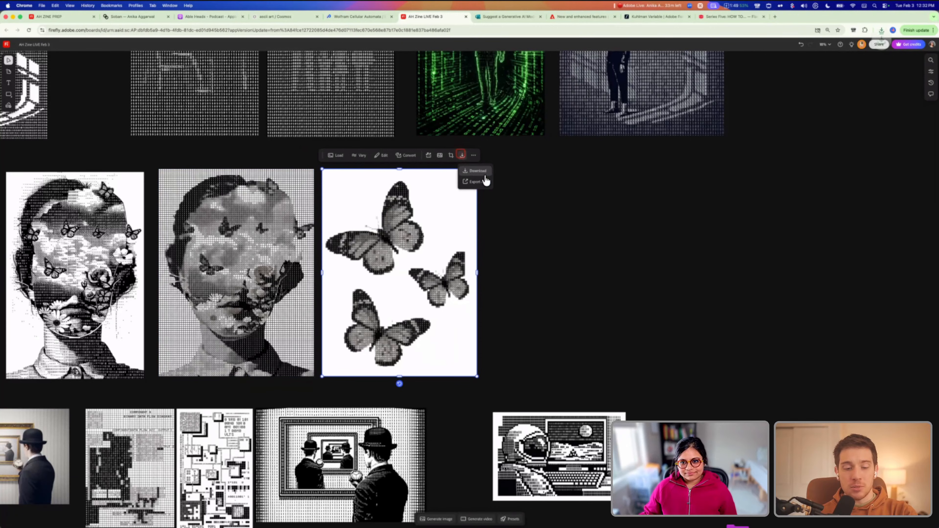
click(484, 172)
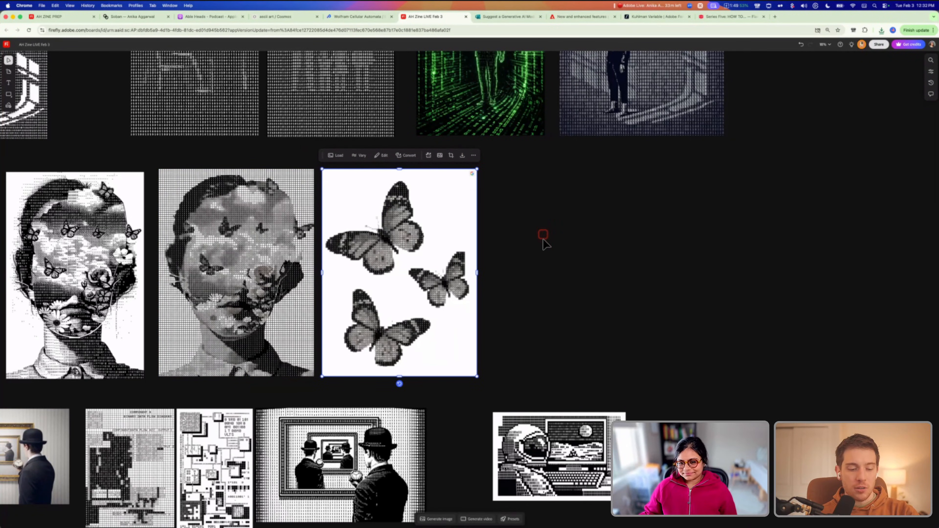
click(531, 253)
click(447, 209)
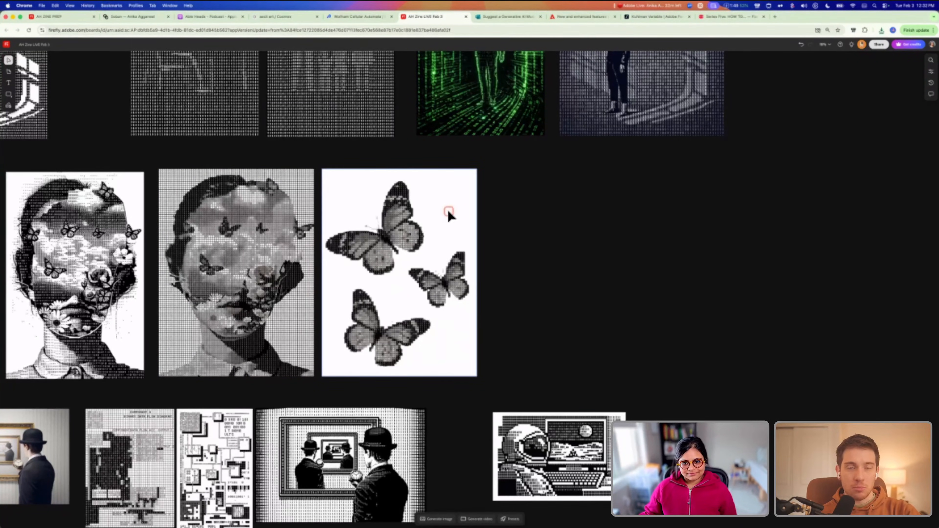
Duplicate the pixel butterflies image beside the original on the Firefly board and remove the copy's background
click(458, 158)
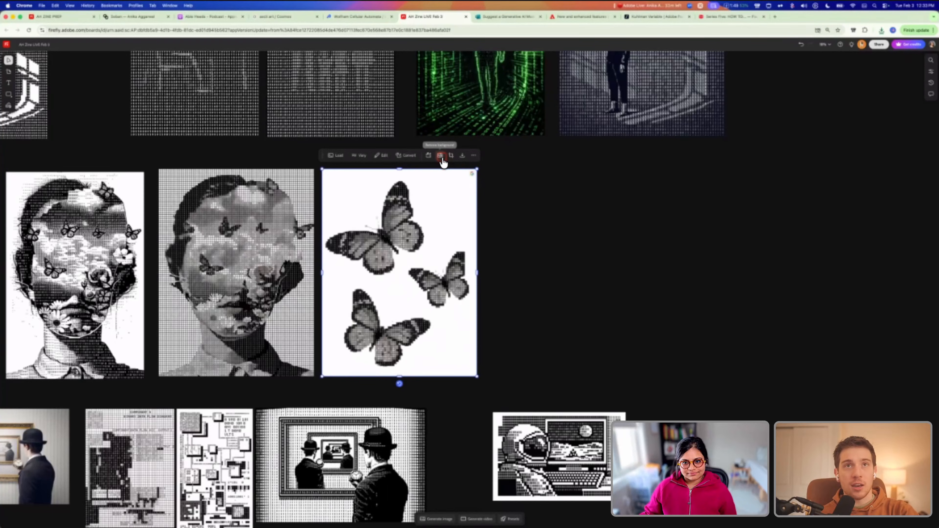
drag(396, 212, 571, 218)
click(604, 156)
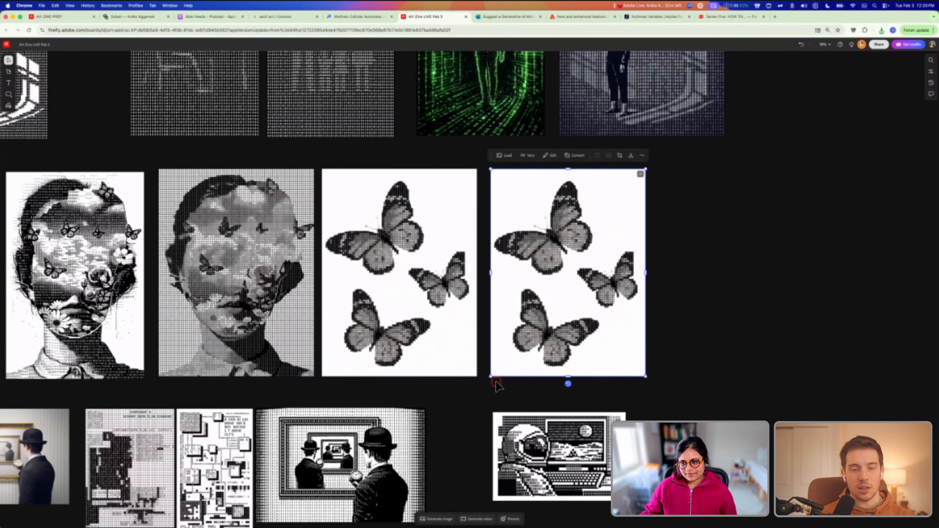
scroll(497, 383, right, 3)
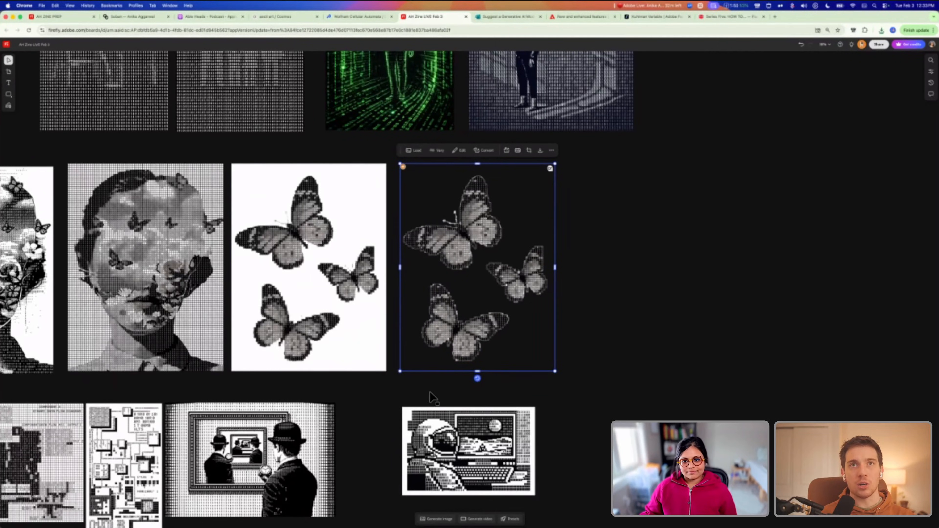
Switch to InDesign and check the document's display performance options without changing them
key(super+Tab)
click(155, 5)
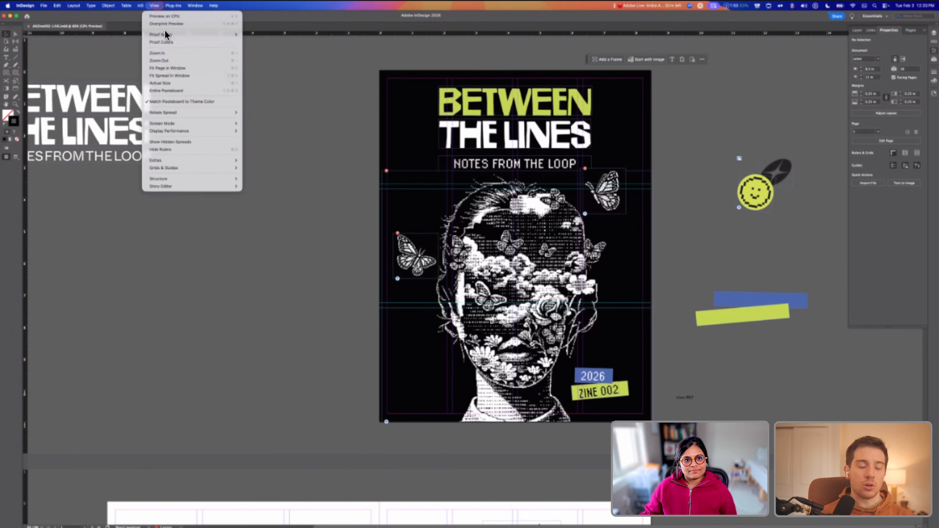
mouse_move(221, 131)
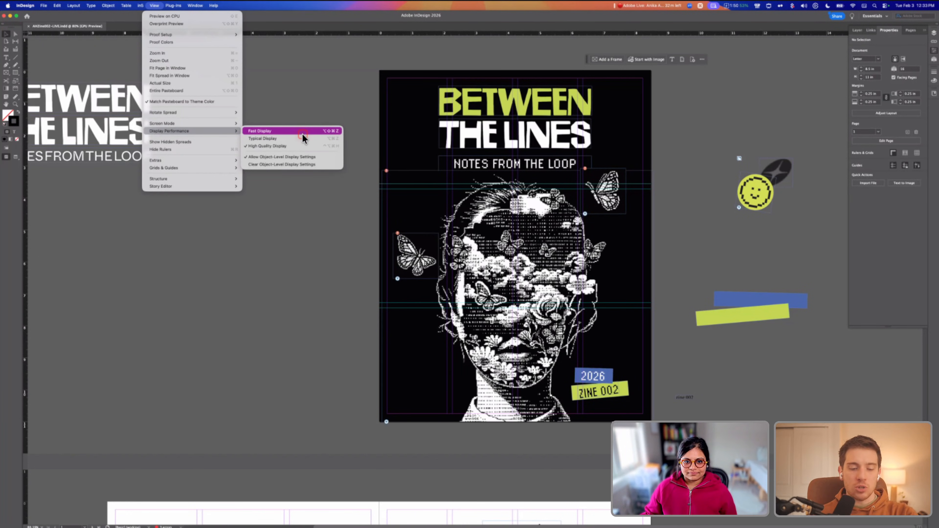
click(323, 246)
Preview the cover without guides and frame edges, centre the contextual task bar above the page, and restore the normal view
key(w)
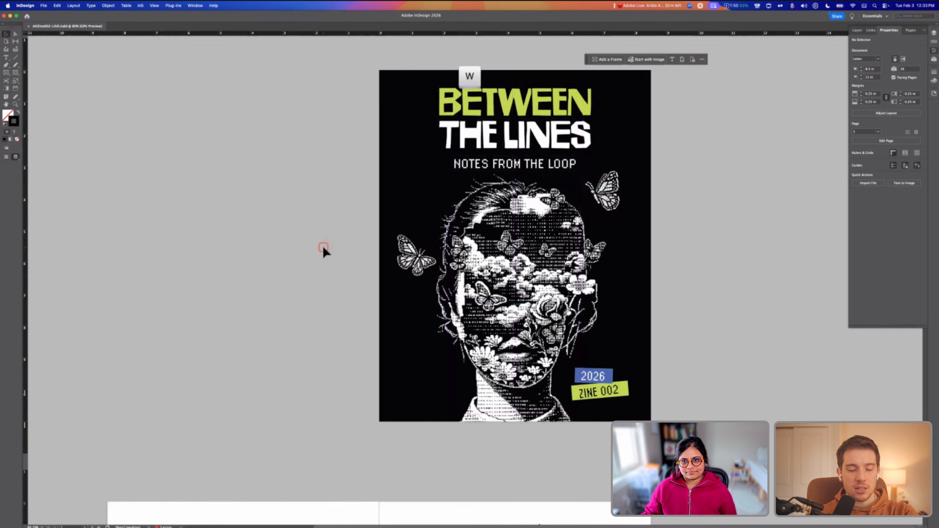
scroll(323, 252, up, 1)
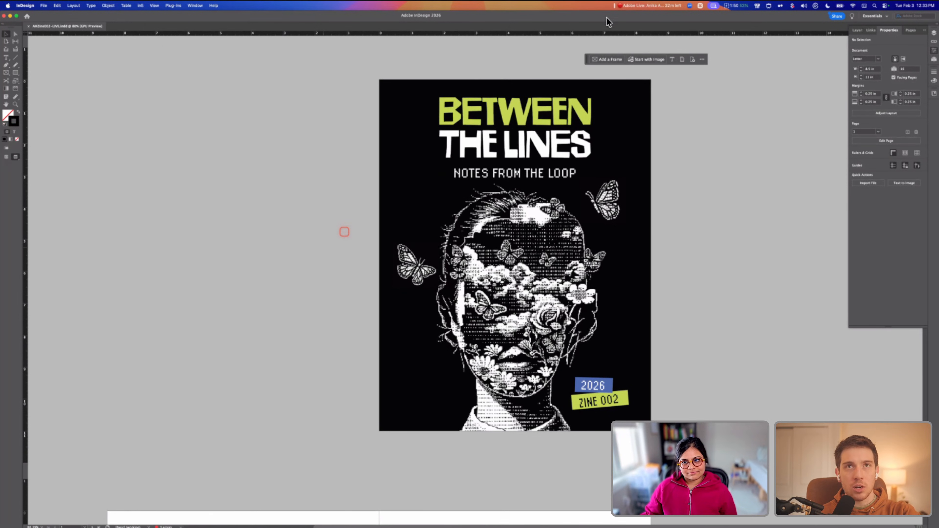
drag(587, 59, 438, 58)
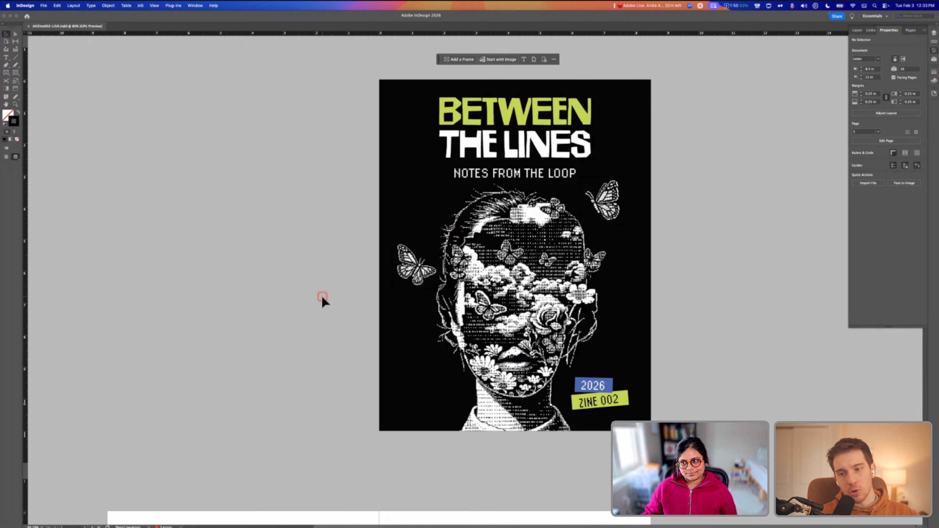
click(910, 30)
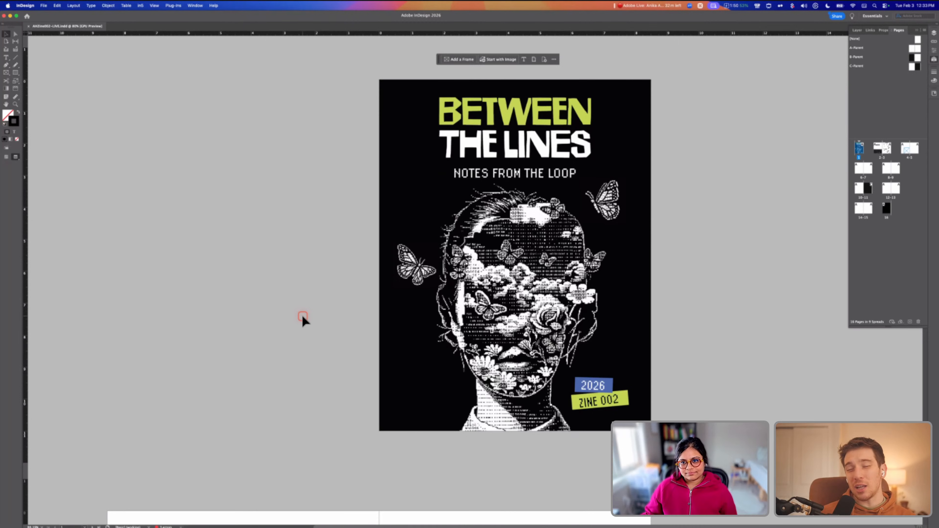
key(w)
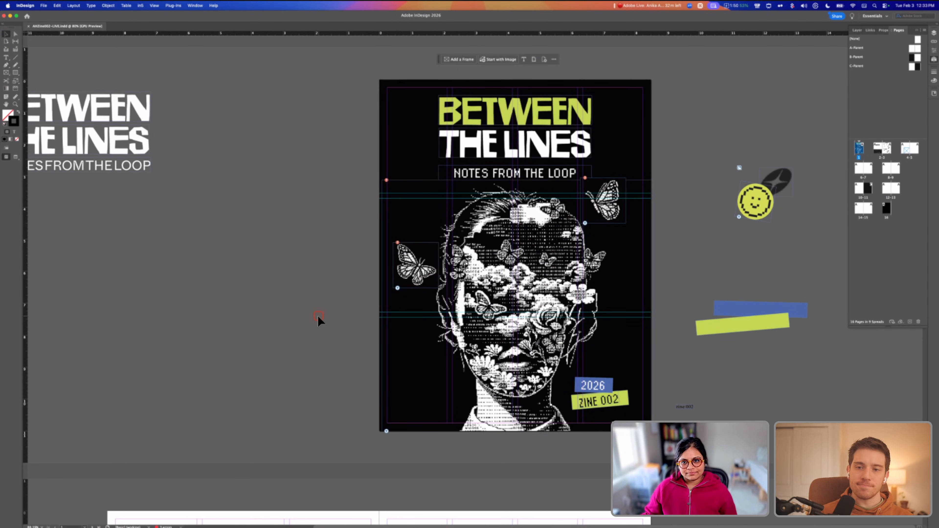
Switch to Chrome to view the butterflies copy on the Firefly board, and return to InDesign
key(super+Tab)
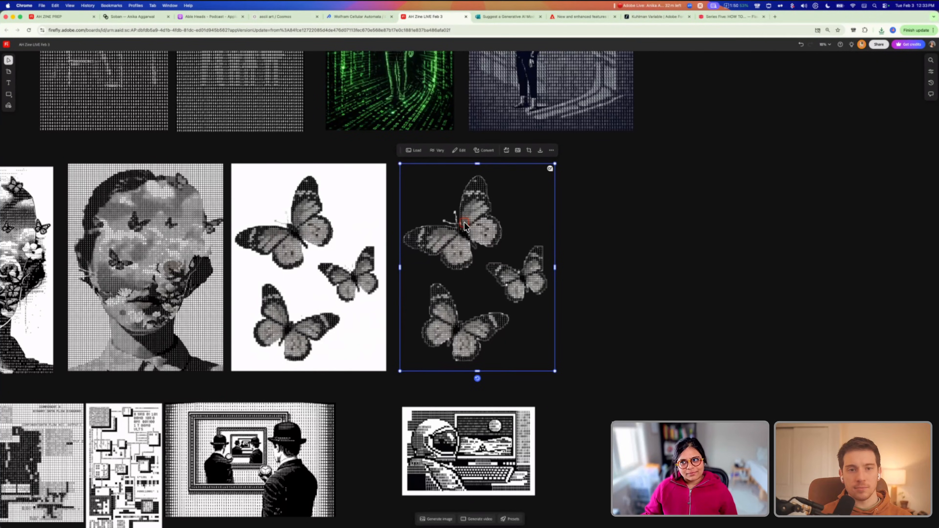
key(super+Tab)
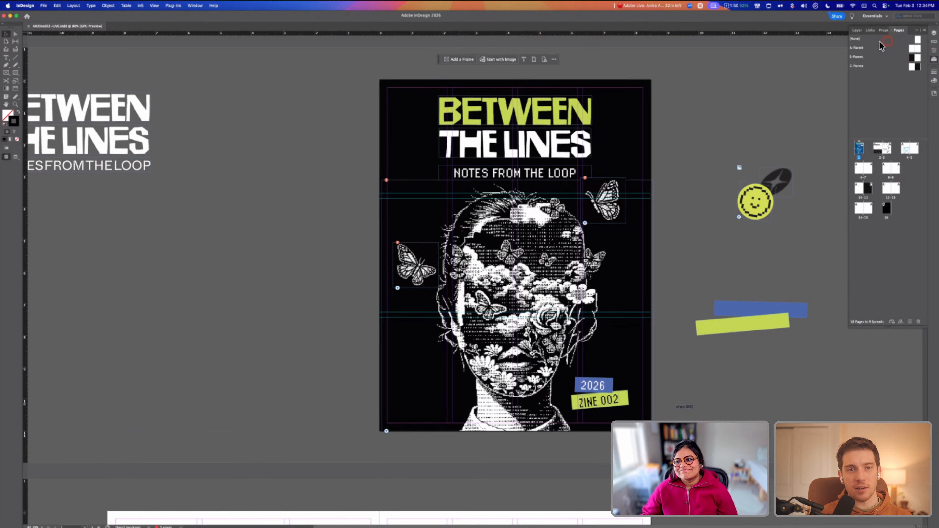
Show the object properties and select the cover's THE LINES title text frame
click(935, 50)
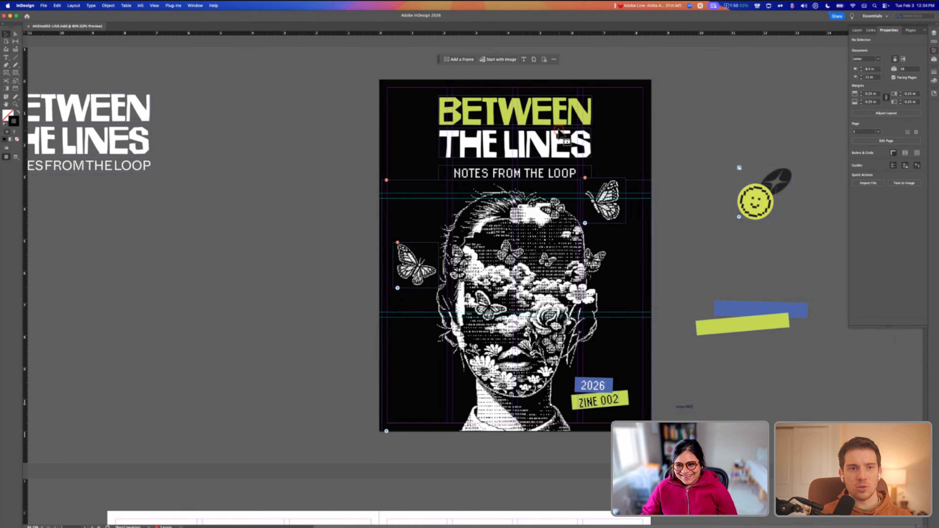
click(551, 117)
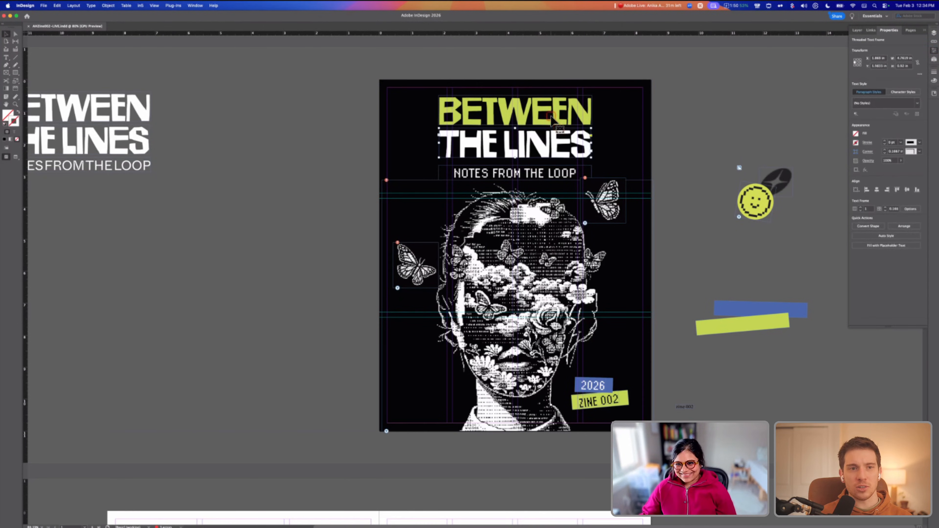
Apply the Heading Green paragraph style to the BETWEEN title frame and open that style's options
click(919, 103)
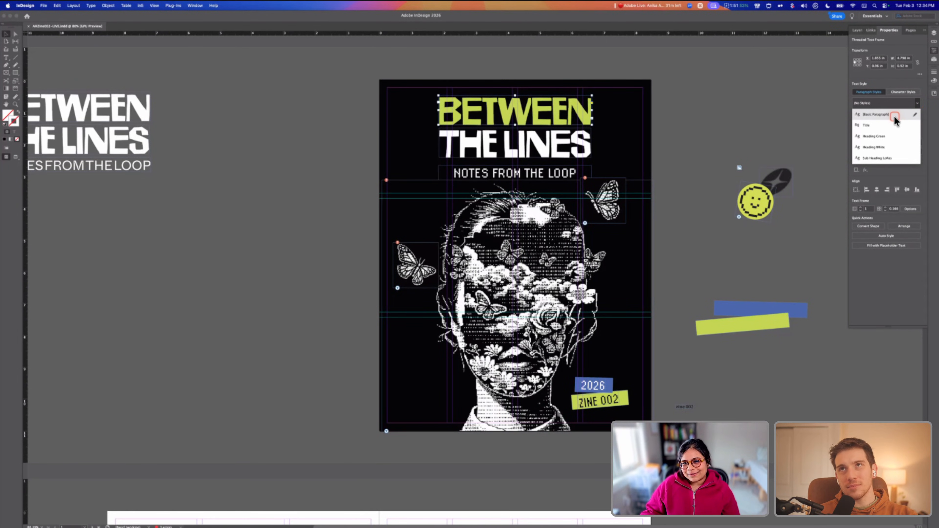
click(877, 136)
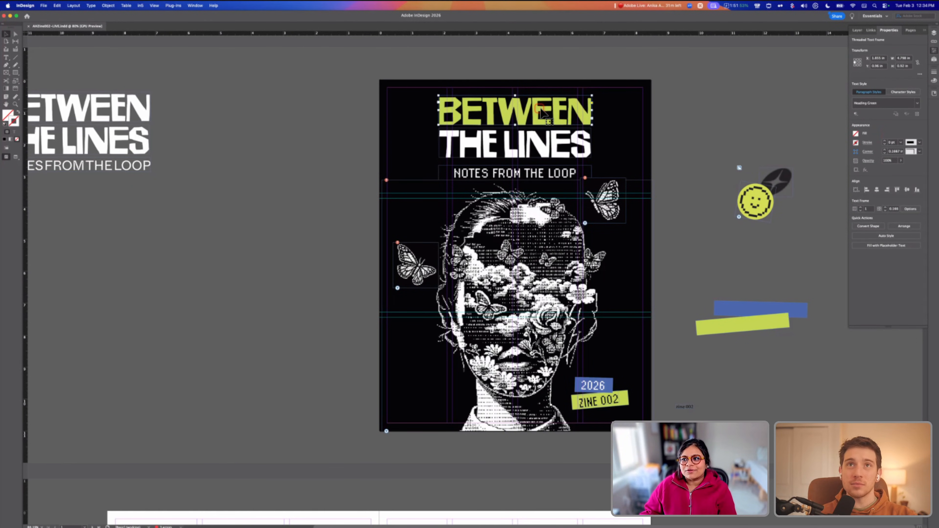
click(917, 104)
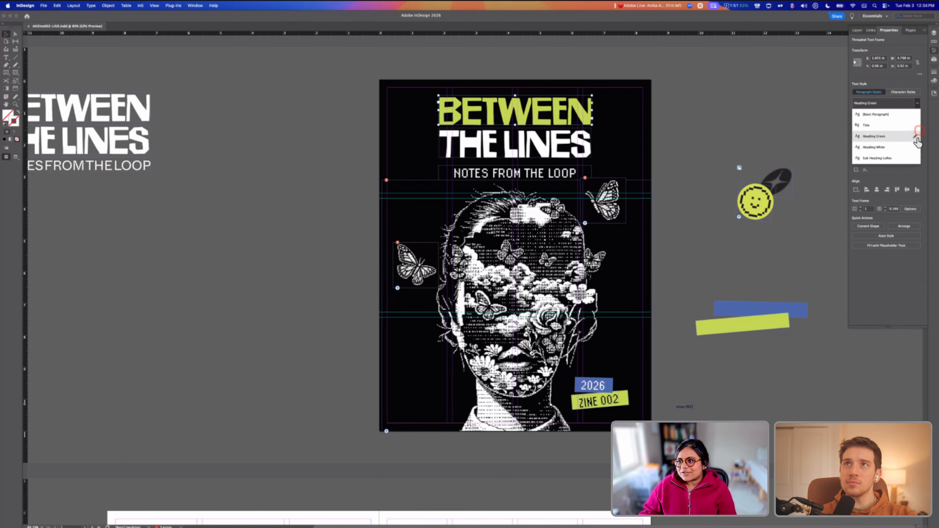
click(915, 136)
drag(440, 159, 348, 159)
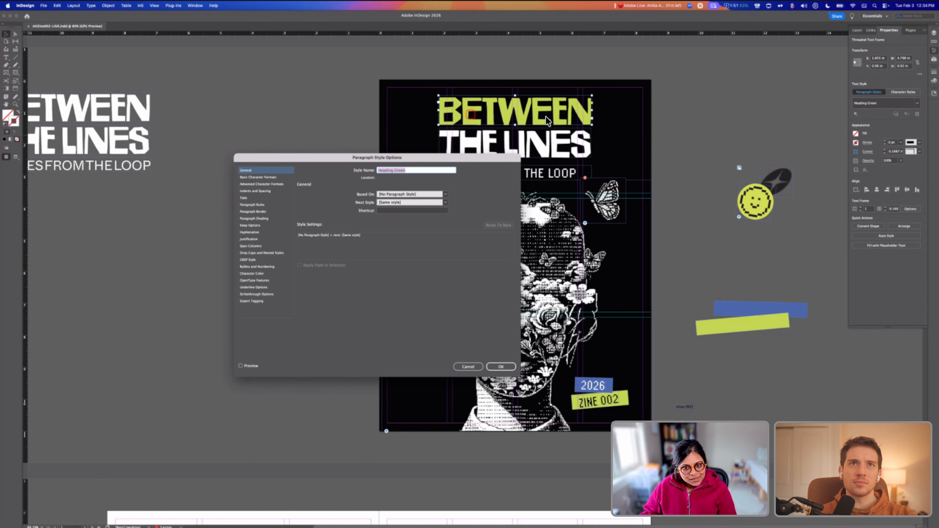
Review the Heading Green style's character formats, indents and spacing, tabs and paragraph rules
click(268, 179)
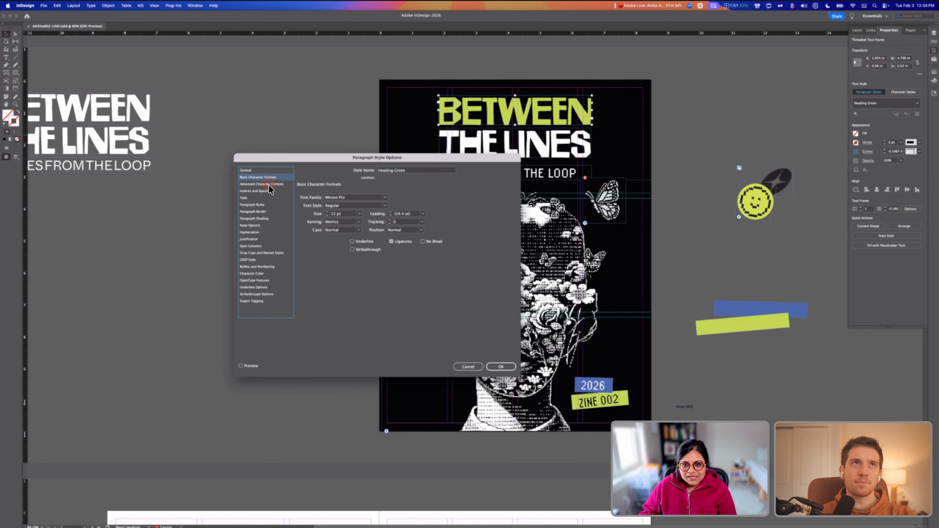
click(268, 185)
click(263, 190)
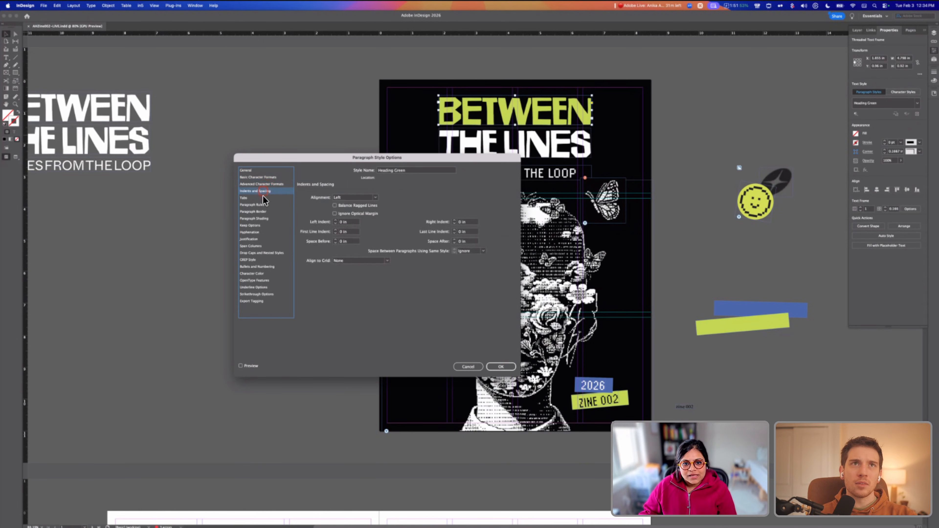
click(263, 198)
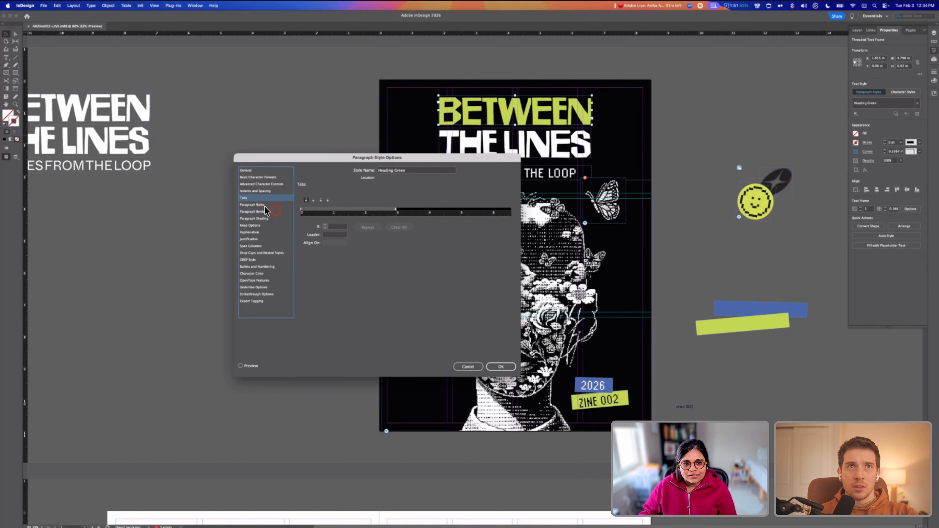
click(263, 206)
Try turning off hyphenation in the Heading Green style, look over its justification and basic character formats, and discard the changes
click(261, 233)
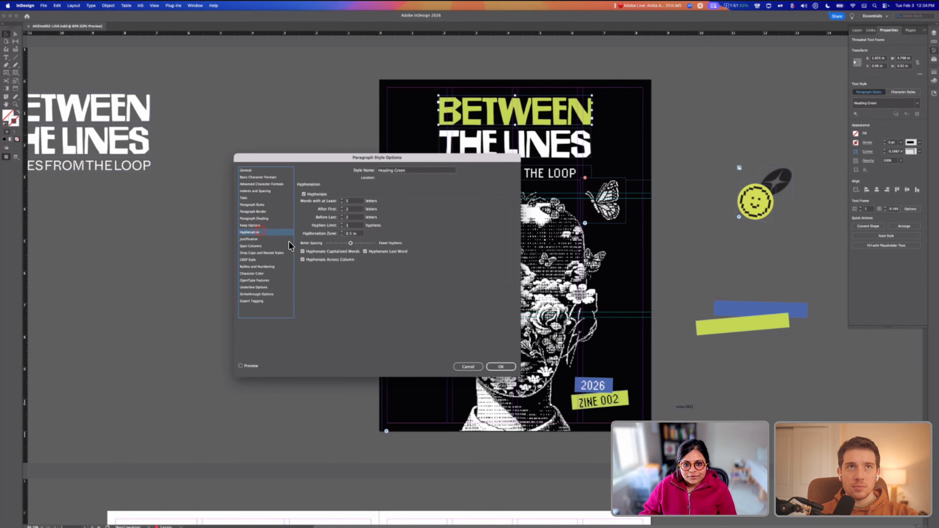
click(303, 260)
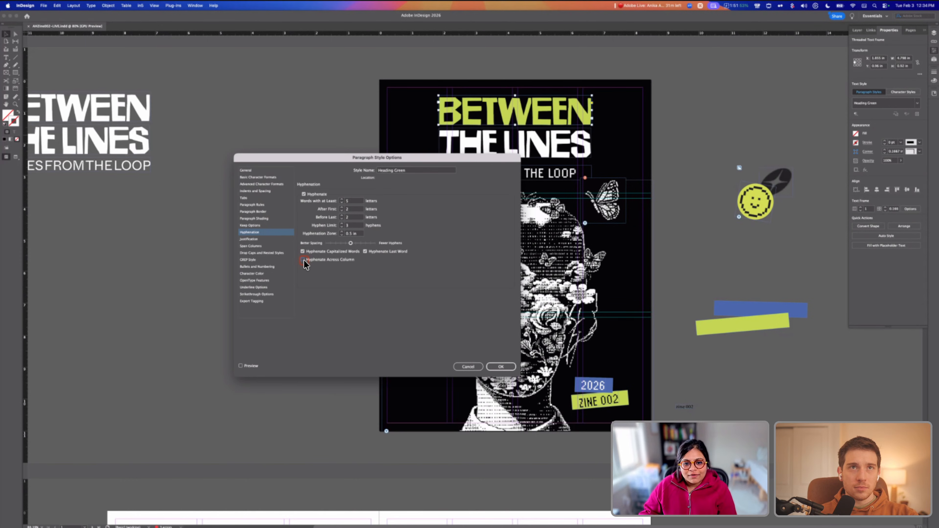
click(303, 251)
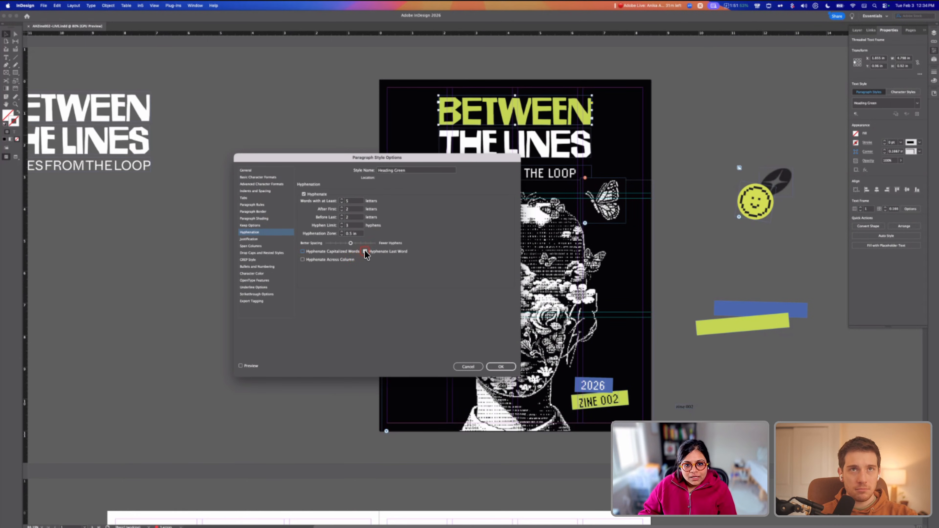
click(304, 194)
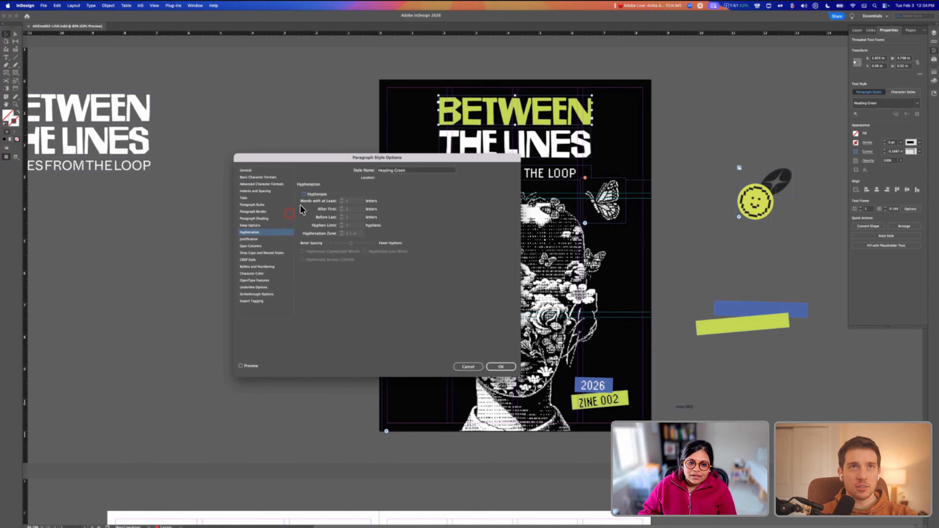
click(271, 241)
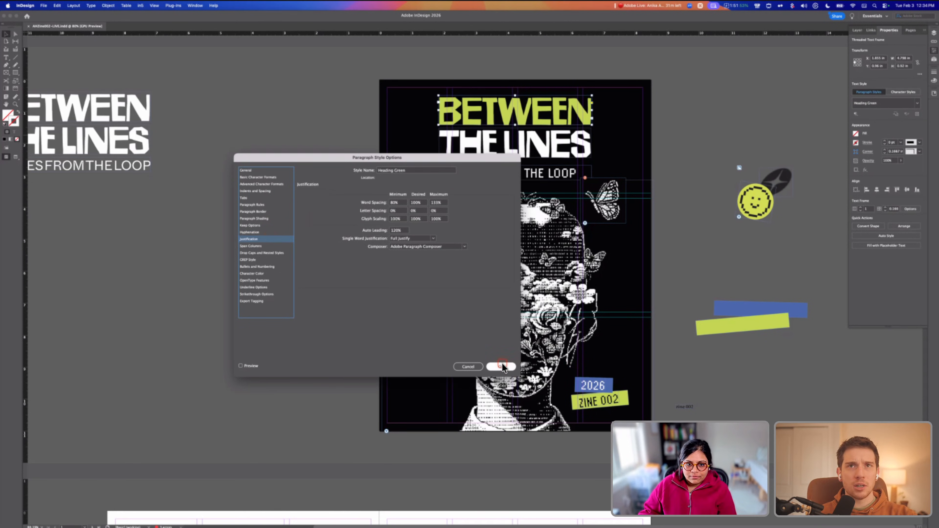
click(276, 177)
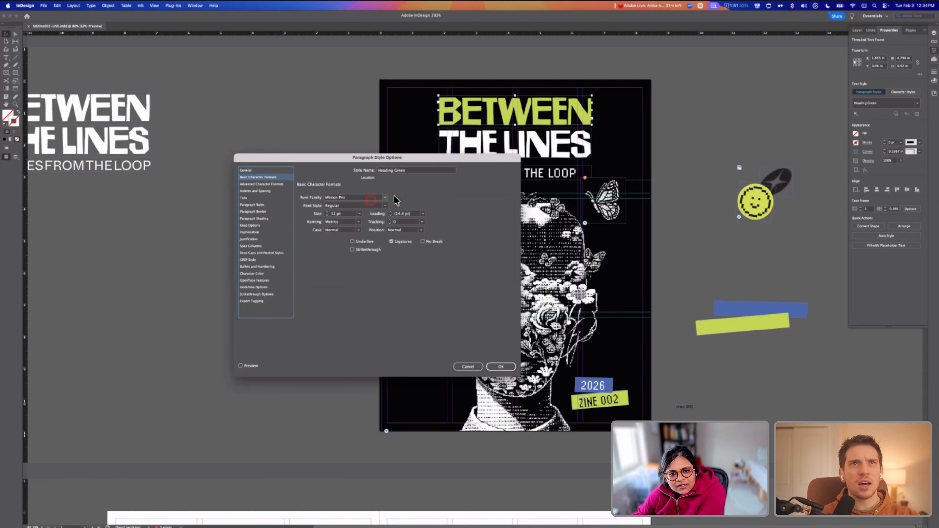
click(468, 367)
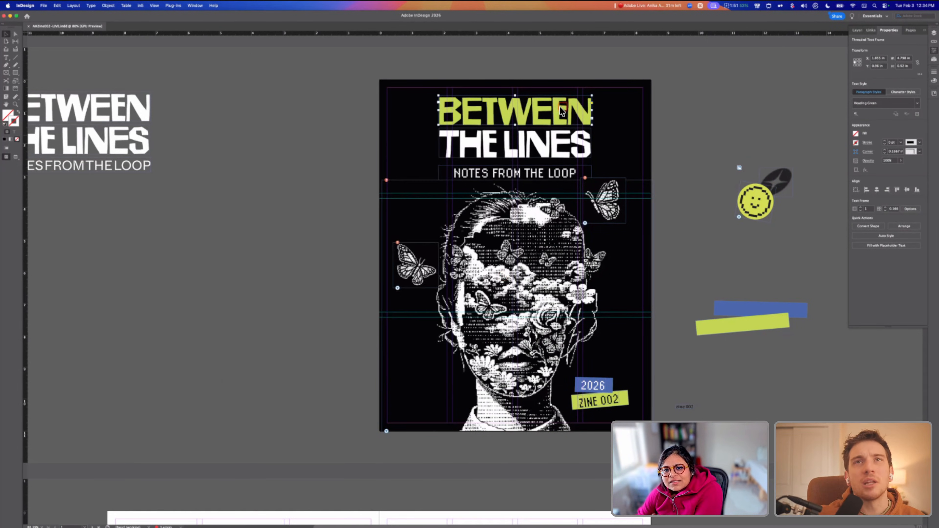
Select the BETWEEN title text to check its font, and switch to Chrome to view the Kuhlman Variable page on Adobe Fonts
triple_click(560, 106)
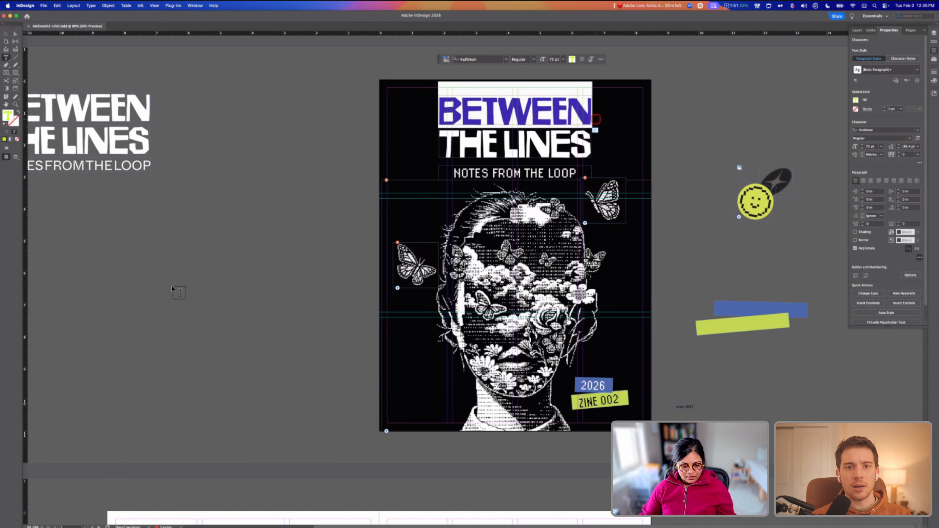
click(184, 521)
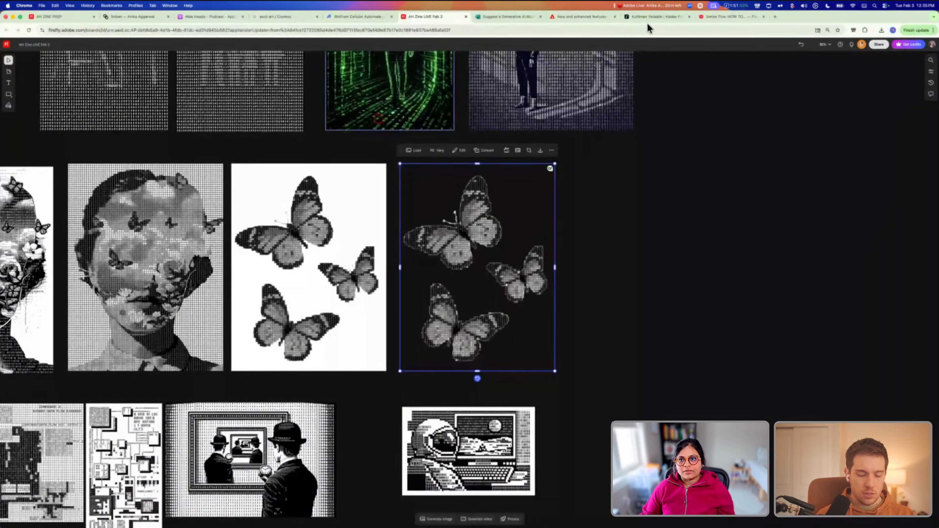
click(656, 16)
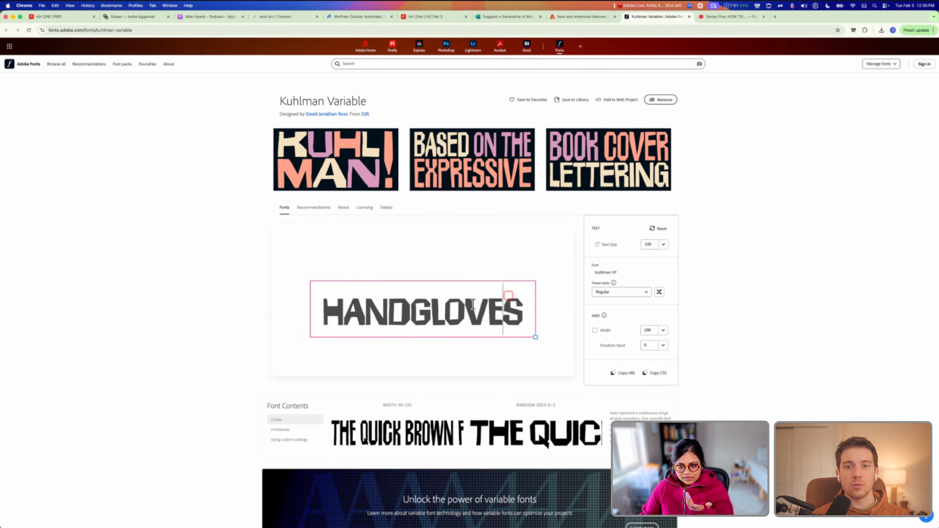
Explore Kuhlman Variable by widening the HANDGLOVES sample, shuffling it to the Wide preset style and viewing the recommended fonts
drag(533, 338, 543, 304)
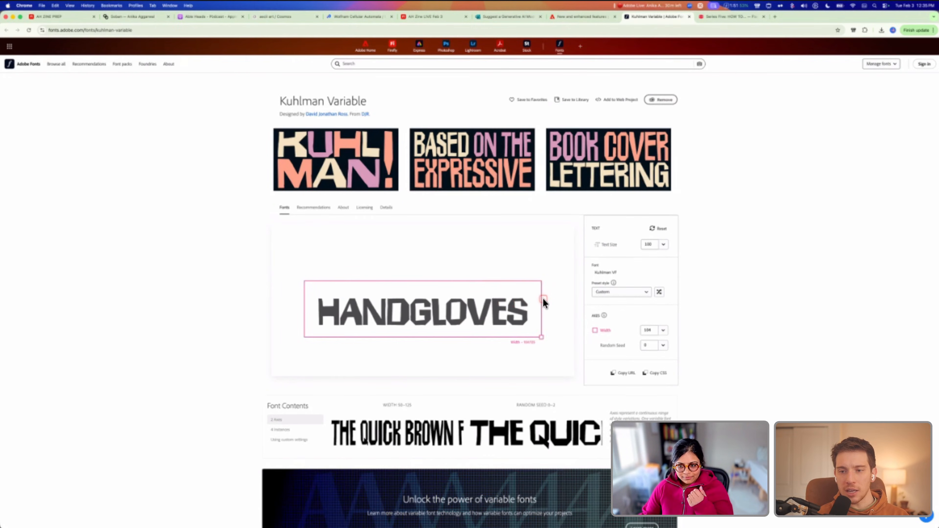
click(658, 292)
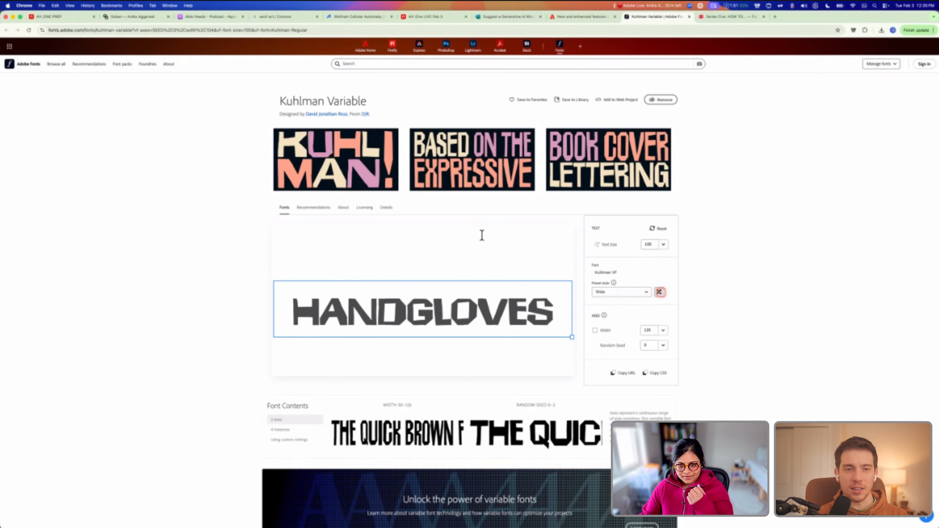
click(323, 209)
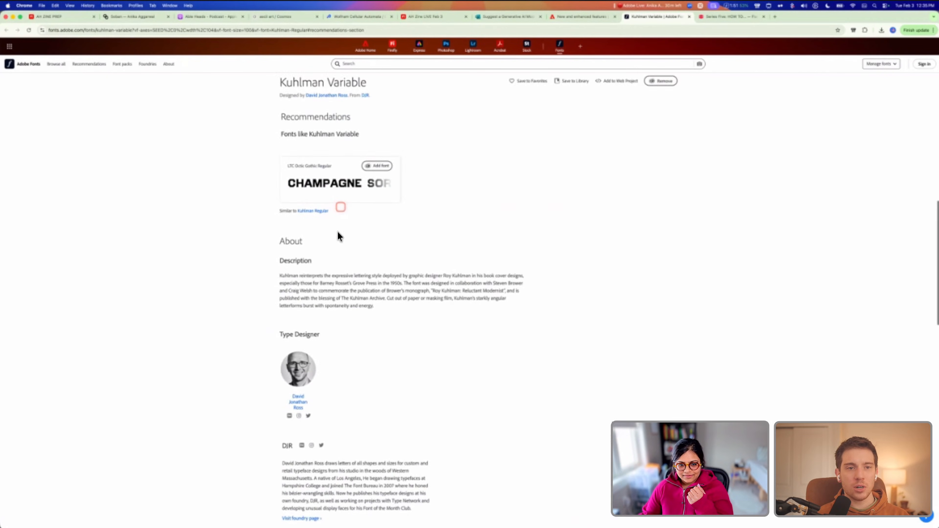
scroll(326, 249, up, 11)
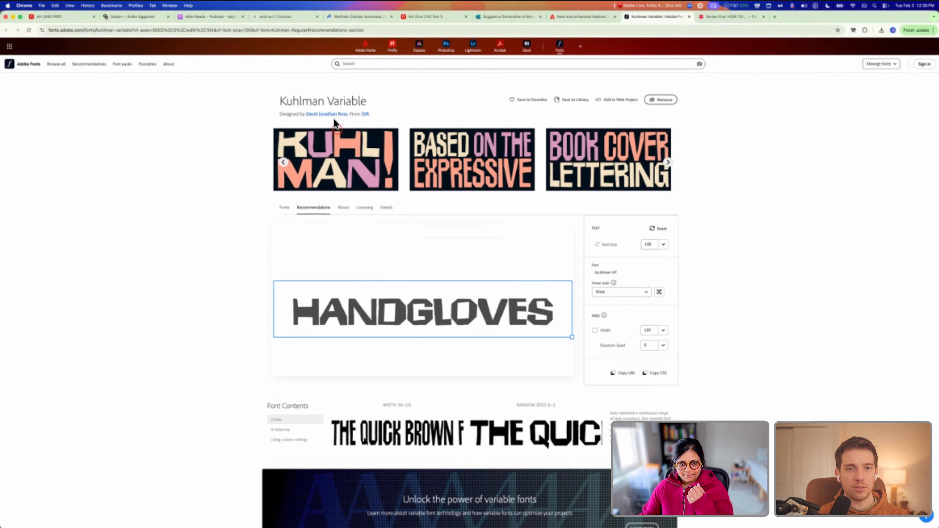
Switch back to InDesign and delete the face image and both separate butterfly images from the cover
key(super+Tab)
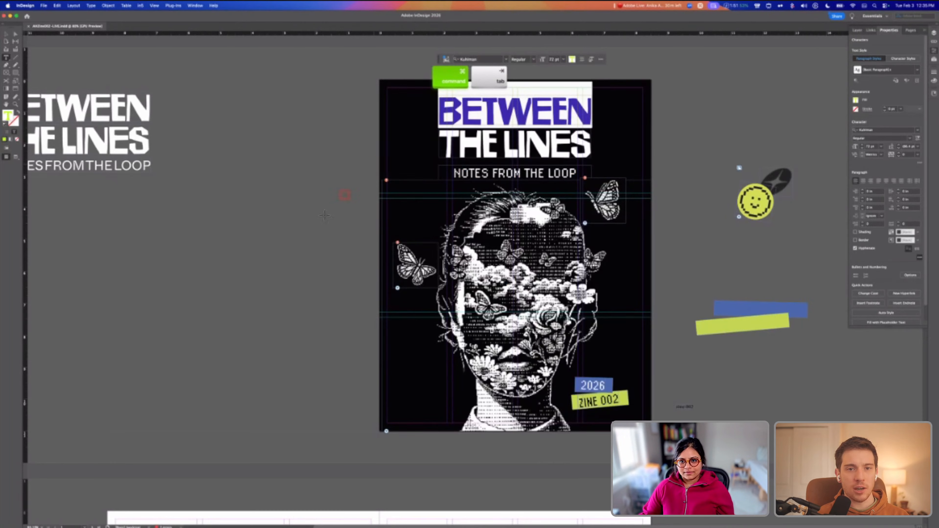
click(324, 215)
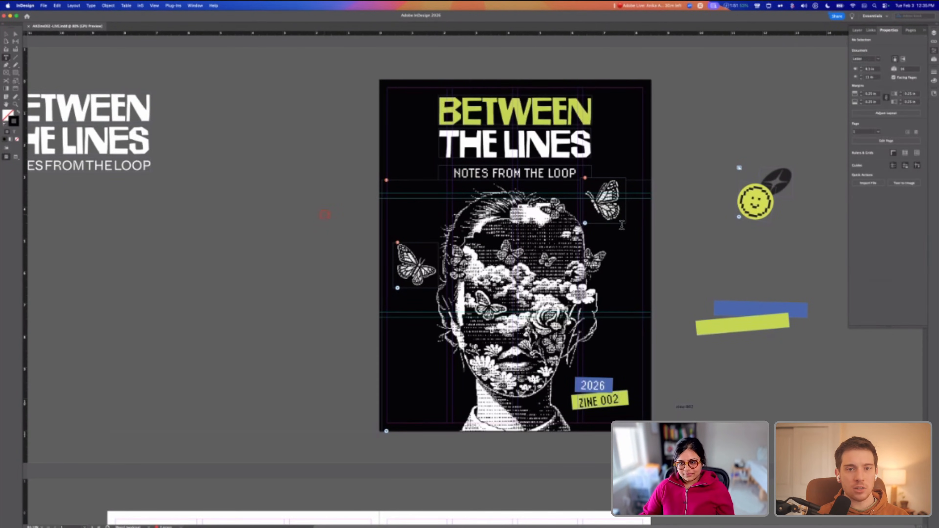
click(524, 236)
key(BackSpace)
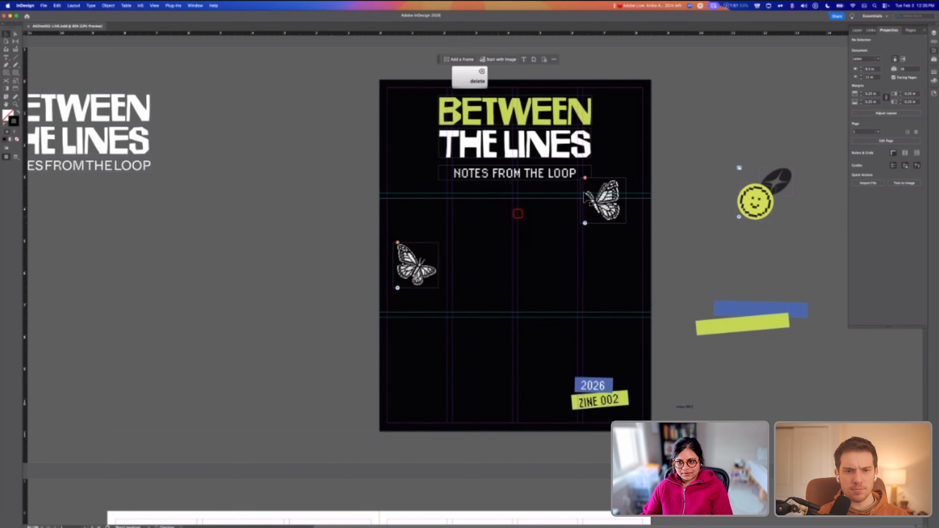
click(598, 200)
key(BackSpace)
click(406, 263)
key(BackSpace)
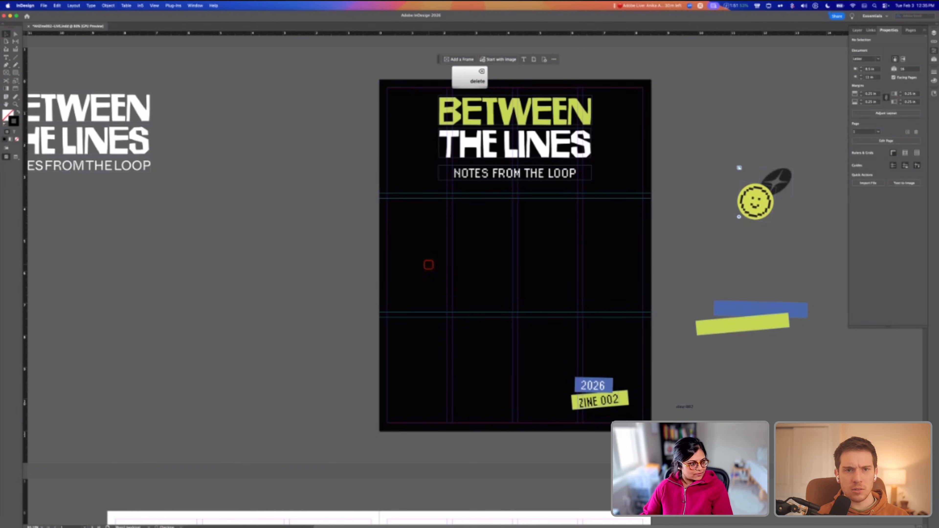
Switch to Finder and open the AH ZINE PREP 3 folder inside Firefly Images
key(super+Tab)
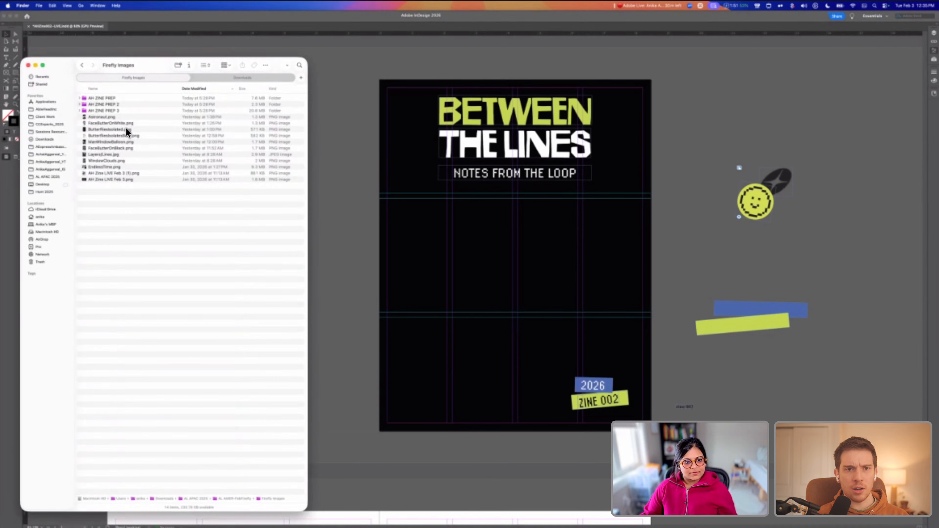
click(113, 110)
click(80, 110)
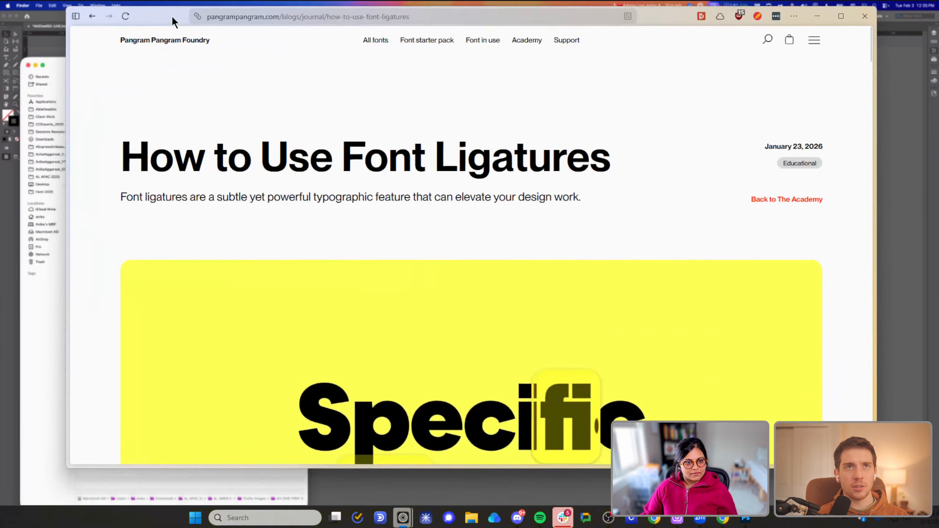
Examine the Pangram Pangram article "How to Use Font Ligatures", focusing on its instructions for Adobe InDesign
drag(173, 21, 175, 33)
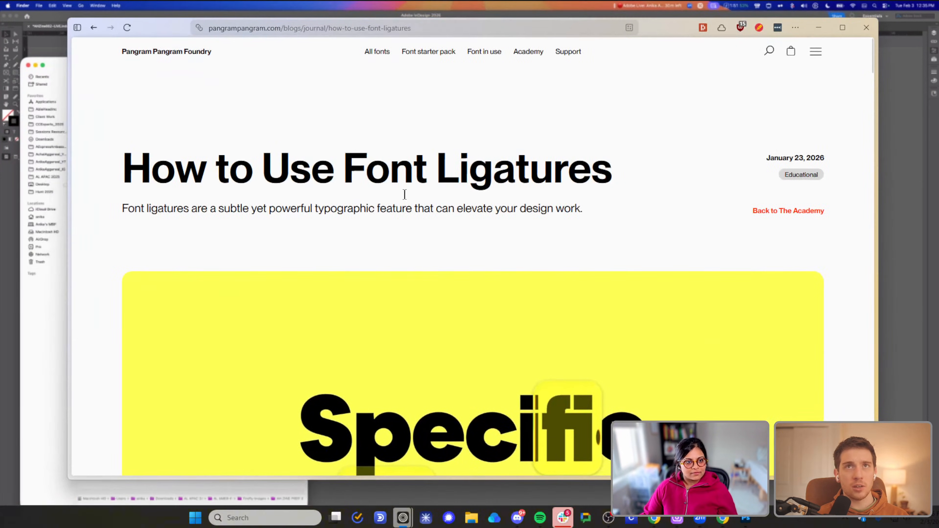
scroll(405, 197, down, 10)
scroll(405, 198, down, 20)
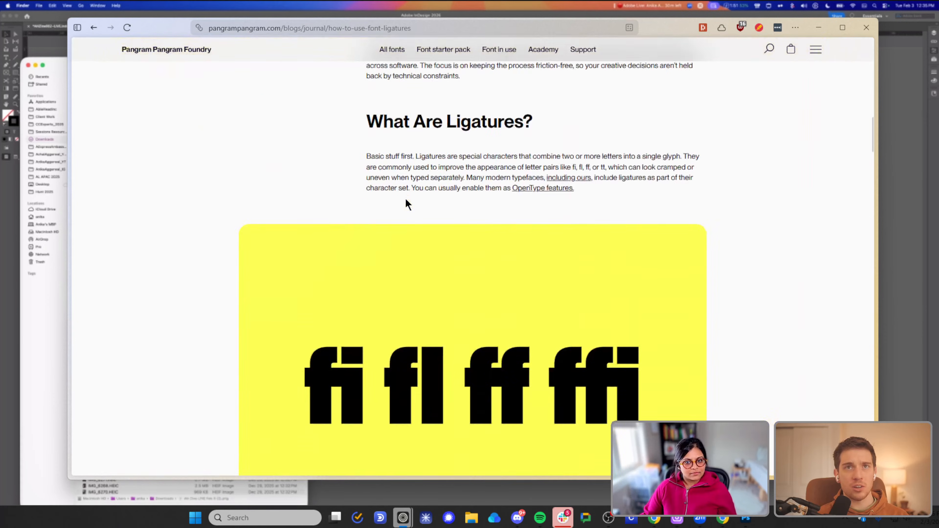
scroll(417, 221, down, 5)
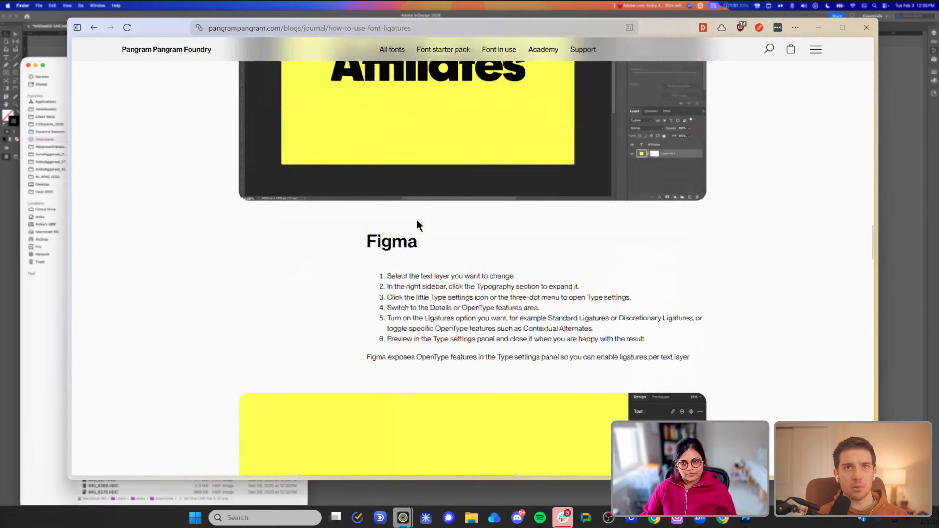
scroll(418, 221, up, 14)
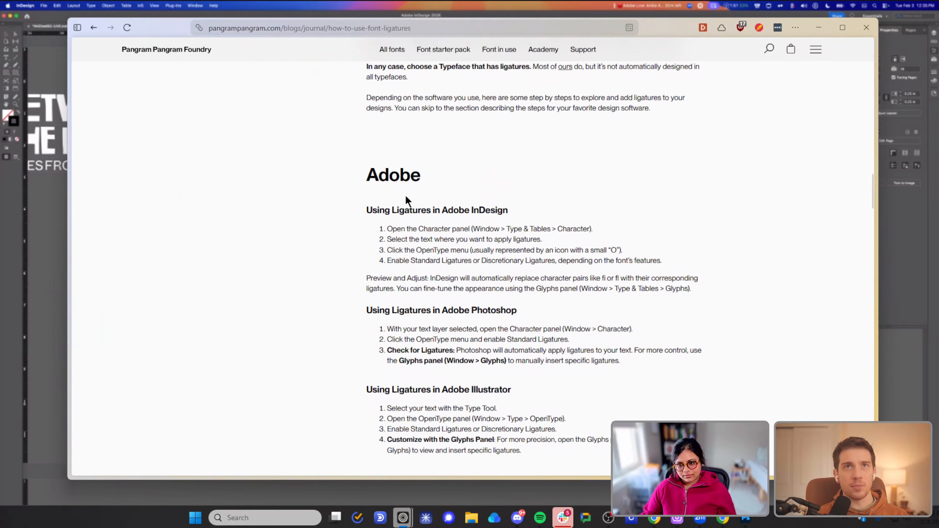
drag(366, 176, 666, 296)
click(645, 320)
scroll(638, 322, up, 18)
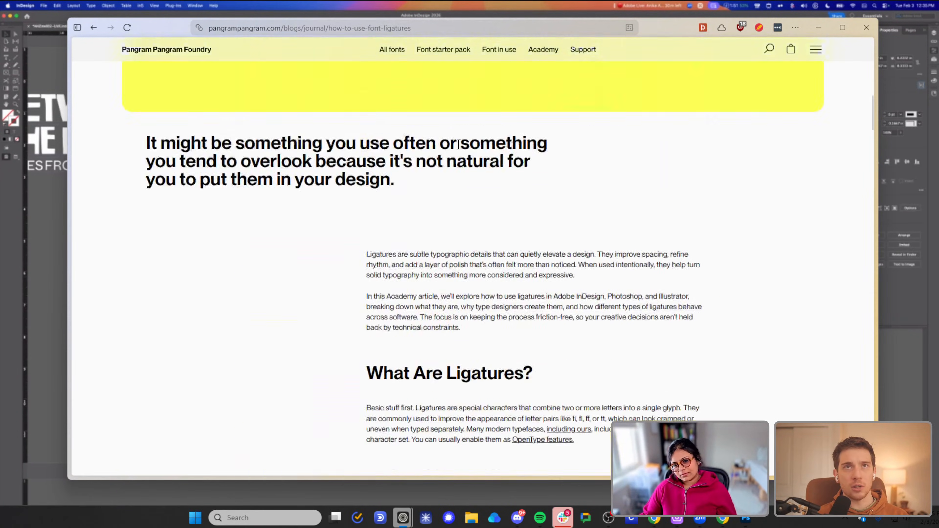
scroll(458, 143, up, 12)
drag(177, 31, 332, 525)
Undo the deletions of the cover's face and butterfly images, and check the page in preview mode before returning to normal view
key(super+z)
key(super+z)
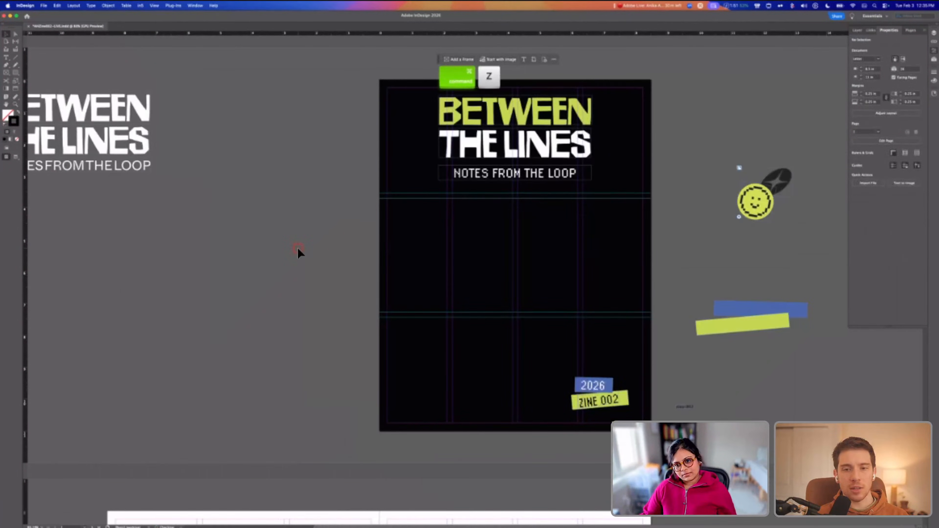
key(super+z)
key(super+z)
key(w)
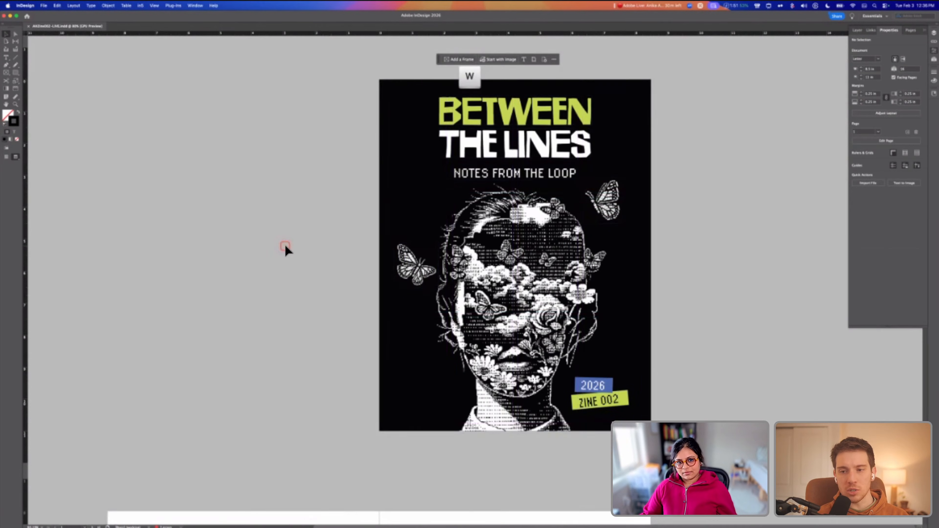
key(w)
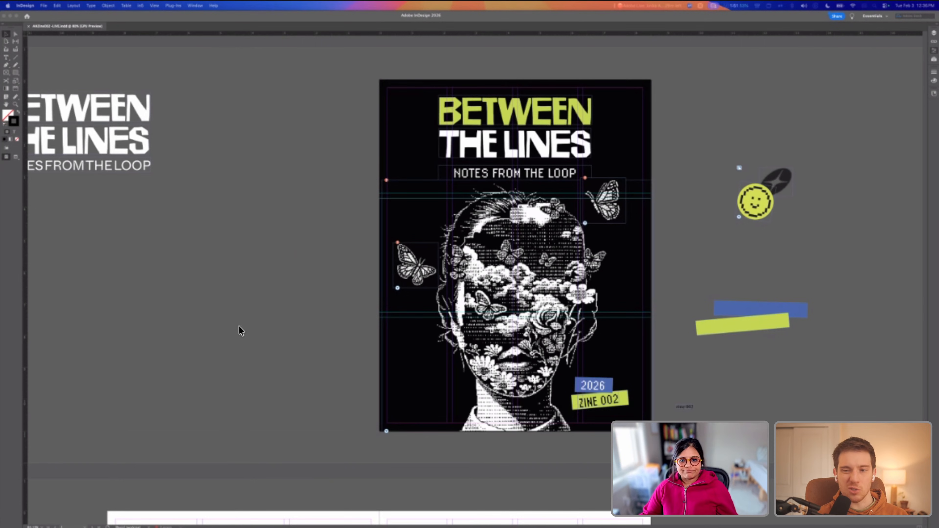
On the page facing "THIS ZINE ISN'T MEANT", draw thin lines linking the scattered words in order from "conversations" to "things", then to "Not"
click(226, 328)
scroll(226, 328, down, 12)
scroll(226, 328, up, 7)
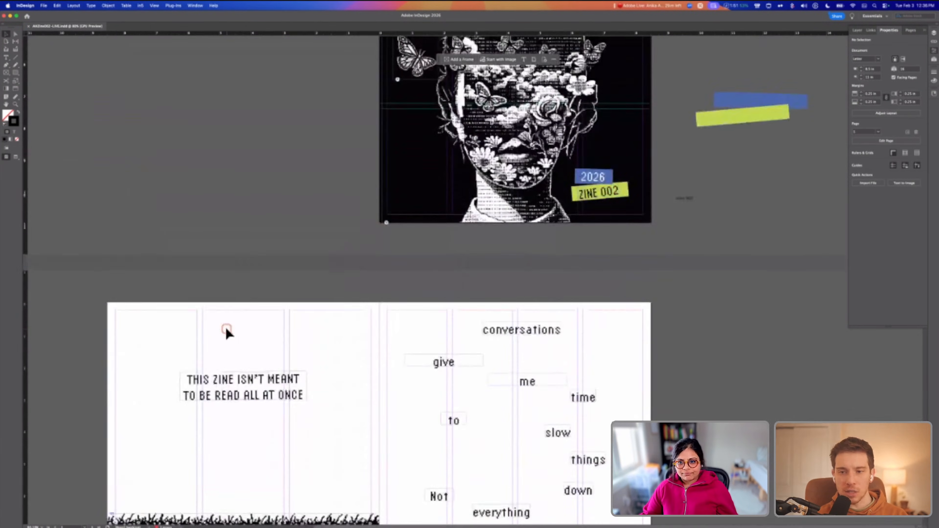
scroll(227, 329, up, 2)
scroll(227, 329, down, 11)
scroll(507, 289, up, 5)
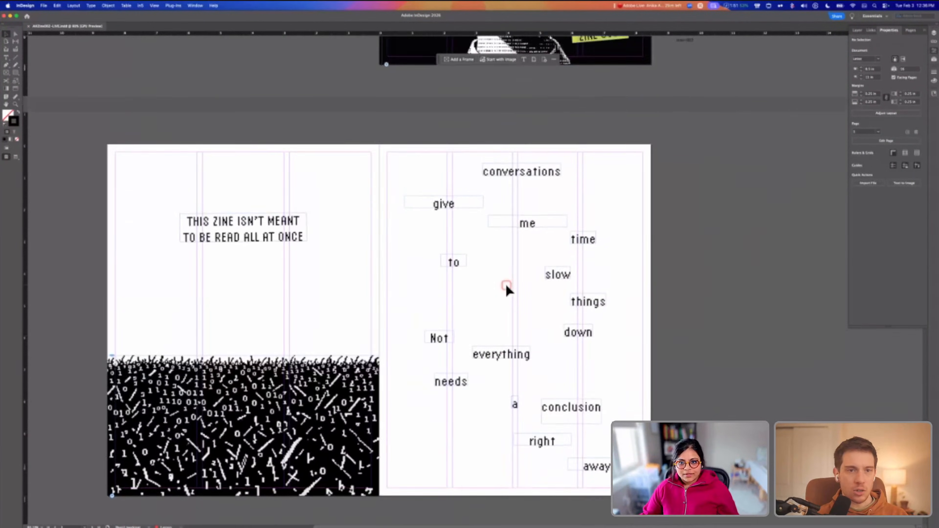
scroll(507, 289, up, 1)
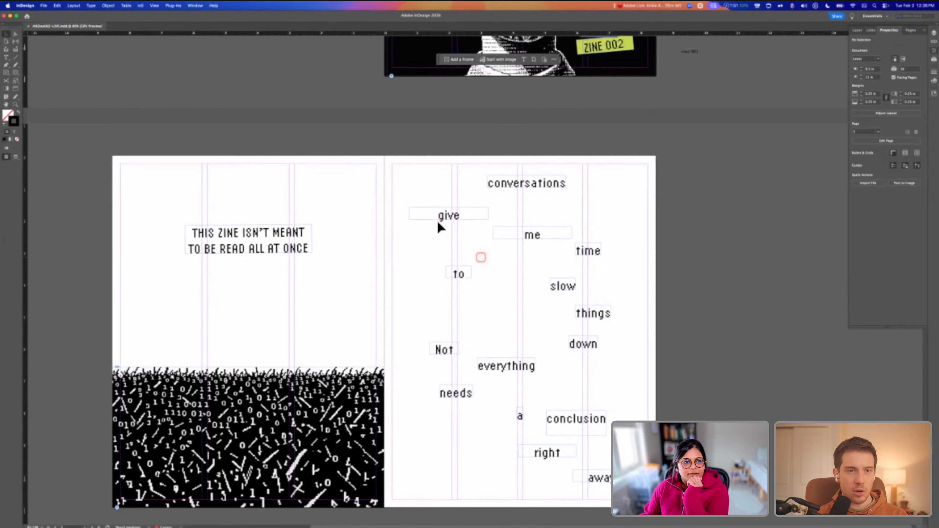
click(14, 59)
mouse_move(499, 189)
mouse_down()
mouse_move(458, 204)
mouse_move(465, 220)
mouse_move(520, 224)
mouse_move(571, 256)
mouse_move(486, 266)
mouse_move(466, 280)
mouse_move(587, 300)
mouse_move(581, 319)
mouse_move(455, 340)
mouse_up()
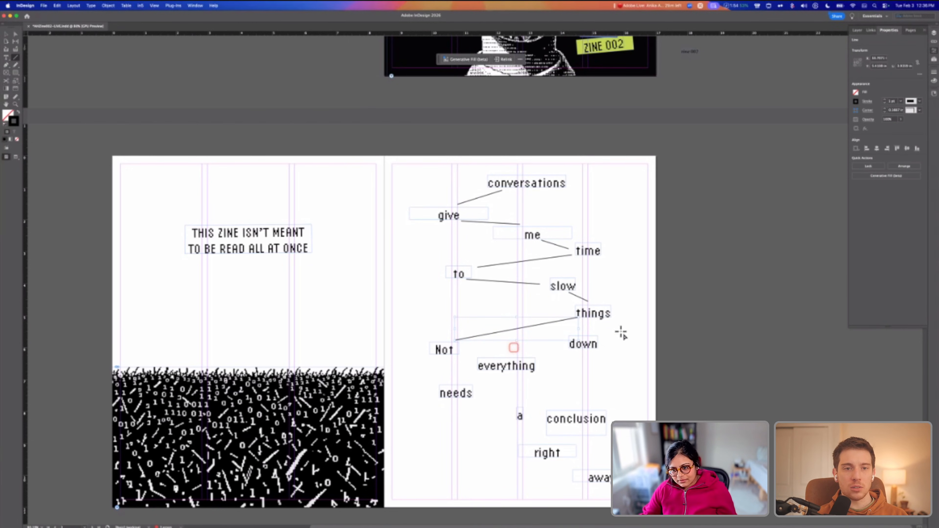
Undo the line from "things" to "Not", draw lines linking the words from "things" through "down" to "away", and deselect everything
key(super+z)
mouse_move(589, 320)
mouse_down()
mouse_move(562, 340)
mouse_move(459, 348)
mouse_move(507, 374)
mouse_move(458, 385)
mouse_move(501, 410)
mouse_move(544, 420)
mouse_move(558, 440)
mouse_move(545, 444)
mouse_move(597, 472)
mouse_up()
key(v)
key(super+shift+a)
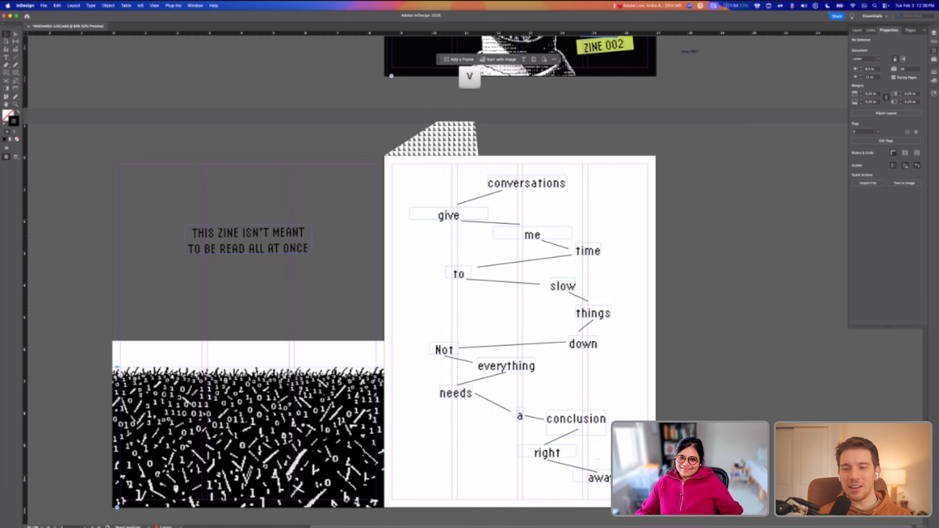
Select the empty image frame on the blank spread, then switch to Finder and expand the AH ZINE PREP and AH ZINE PREP 2 folders
scroll(384, 274, down, 1)
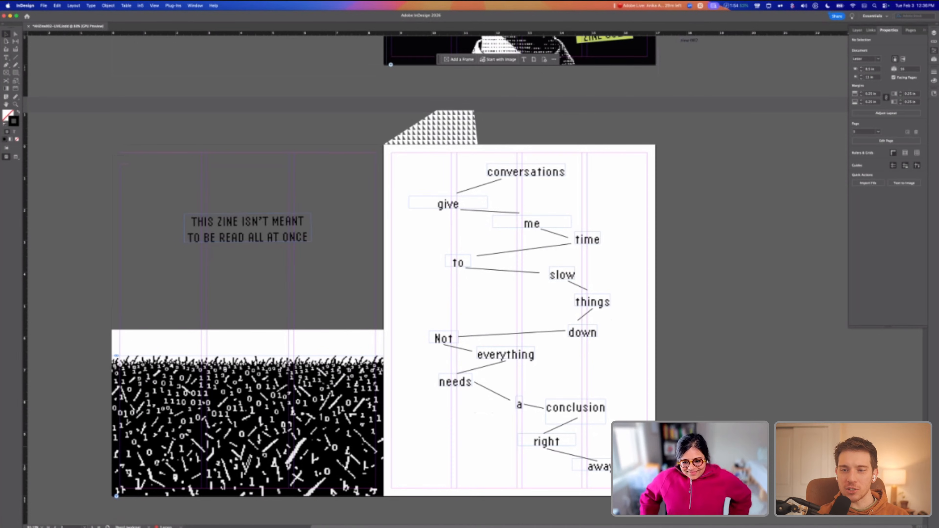
scroll(396, 270, down, 10)
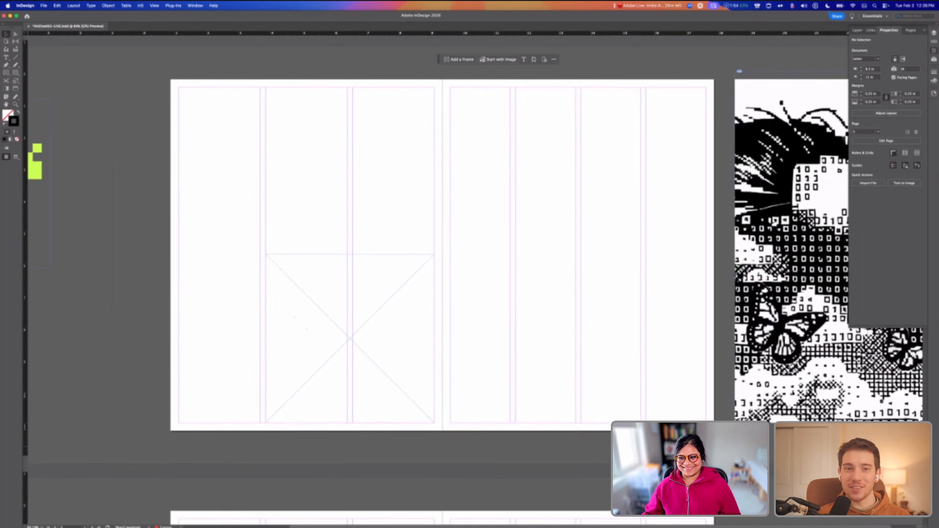
click(361, 281)
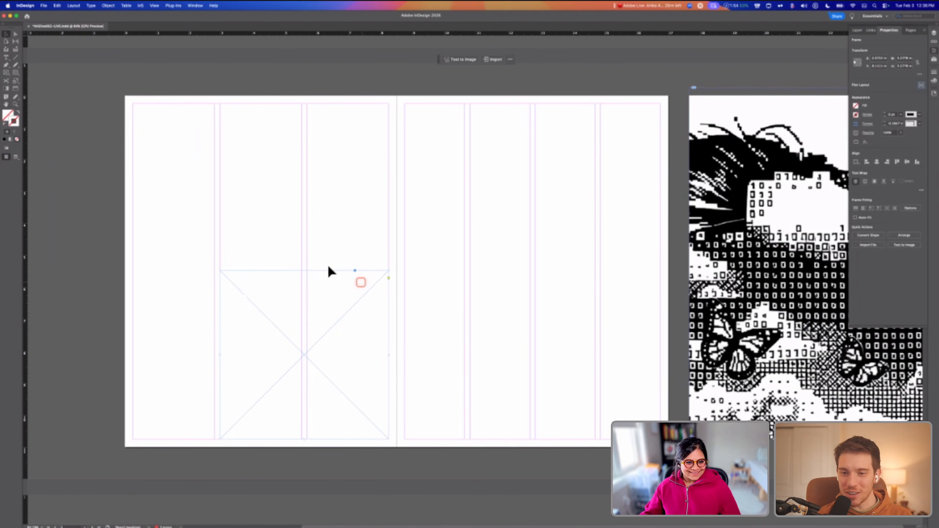
click(128, 517)
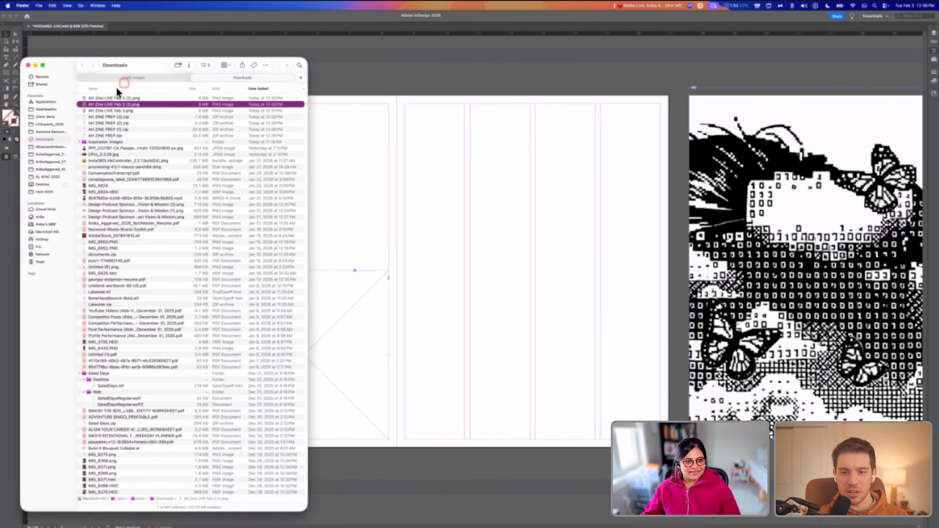
click(117, 78)
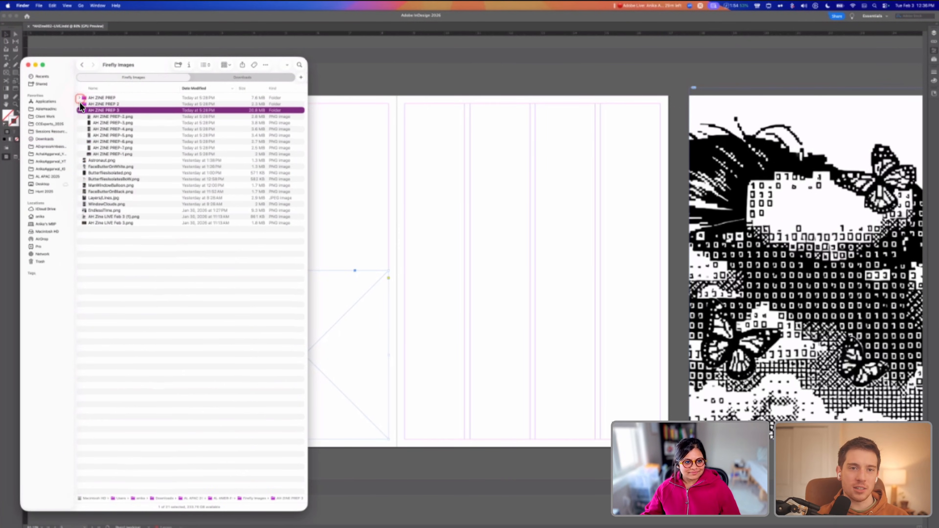
click(79, 103)
click(79, 97)
Preview the images in the AH ZINE PREP folder and settle on AH ZINE PREP-3.png
click(98, 104)
key(space)
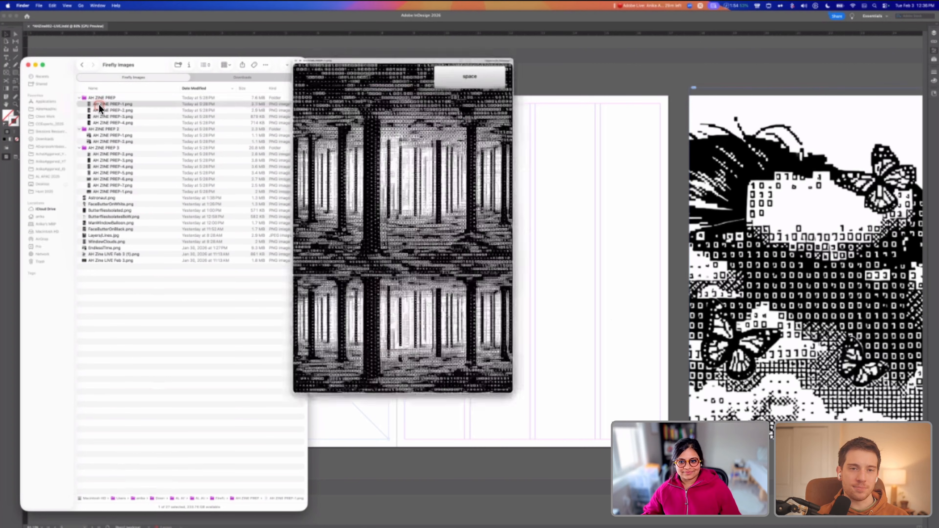
key(Down)
key(Down)
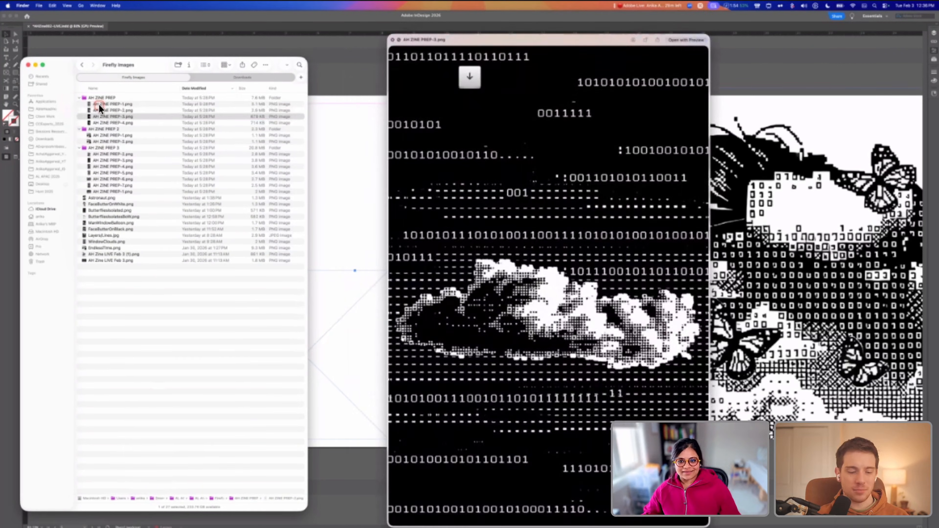
key(Down)
key(Up)
key(space)
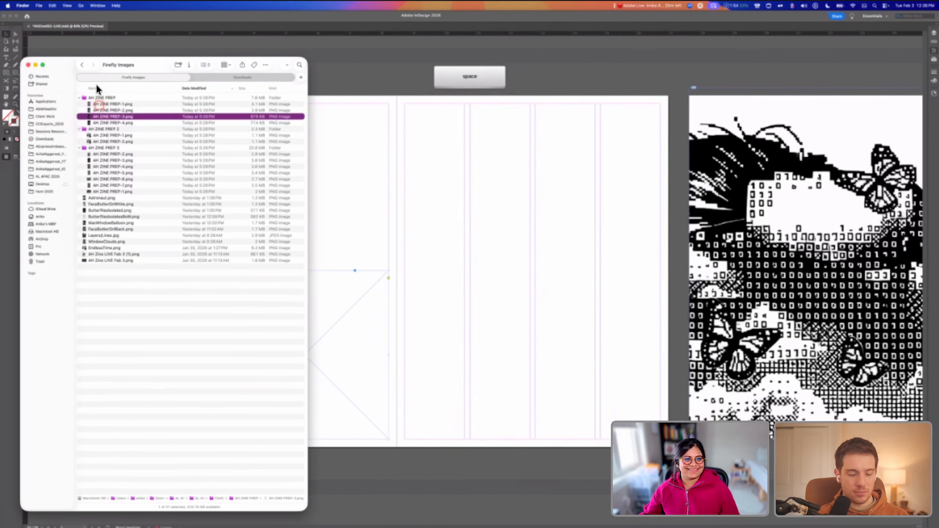
Place AH ZINE PREP-3.png in the empty frame in InDesign and scale the image down inside it to roughly the frame's width
drag(100, 66, 555, 93)
key(super)
click(510, 518)
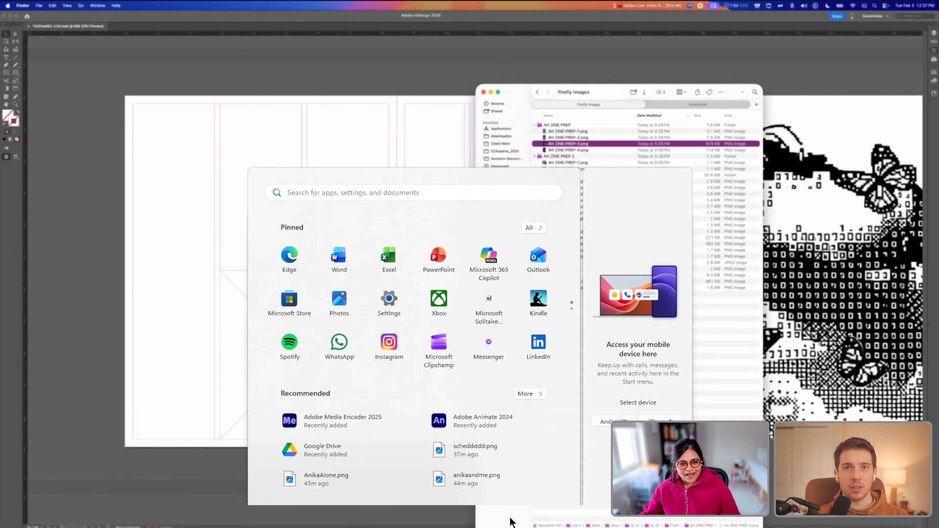
drag(568, 143, 304, 318)
click(277, 305)
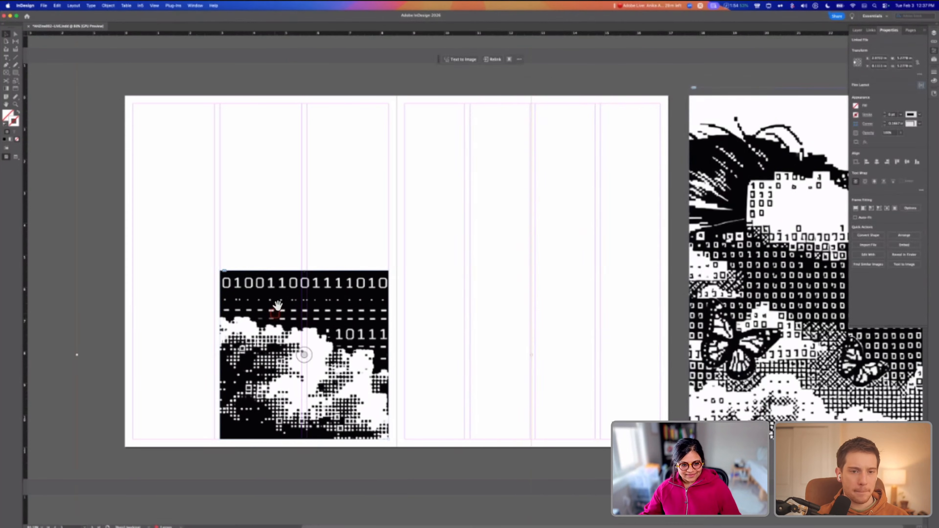
drag(75, 356, 206, 350)
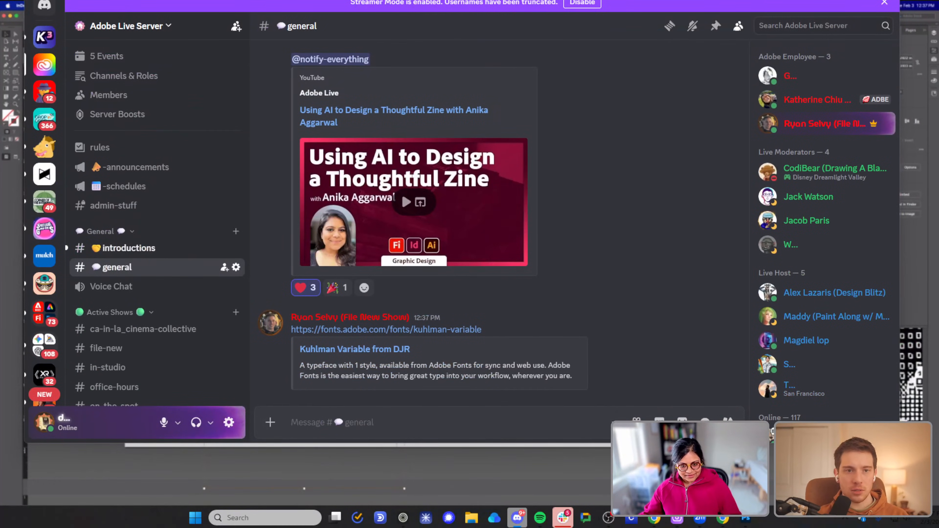
key(shift+super+a)
click(305, 351)
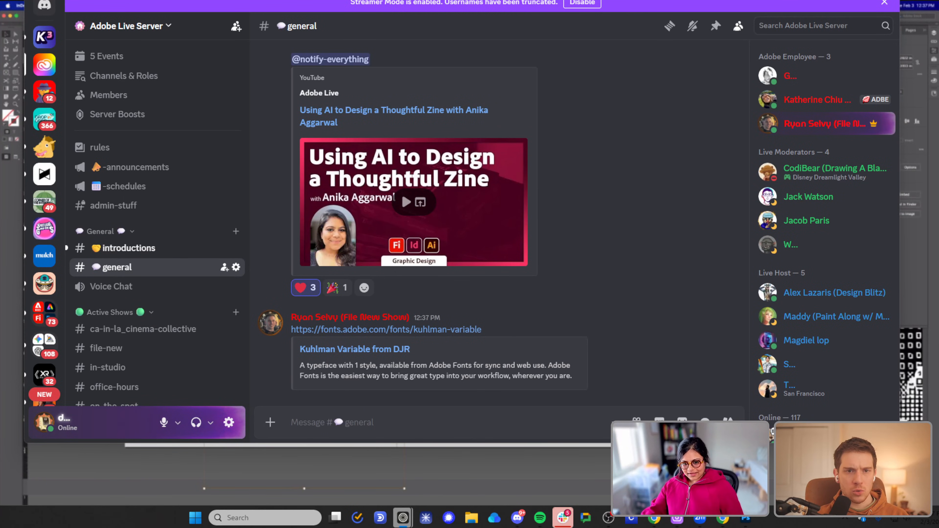
key(shift+super+a)
scroll(464, 274, down, 15)
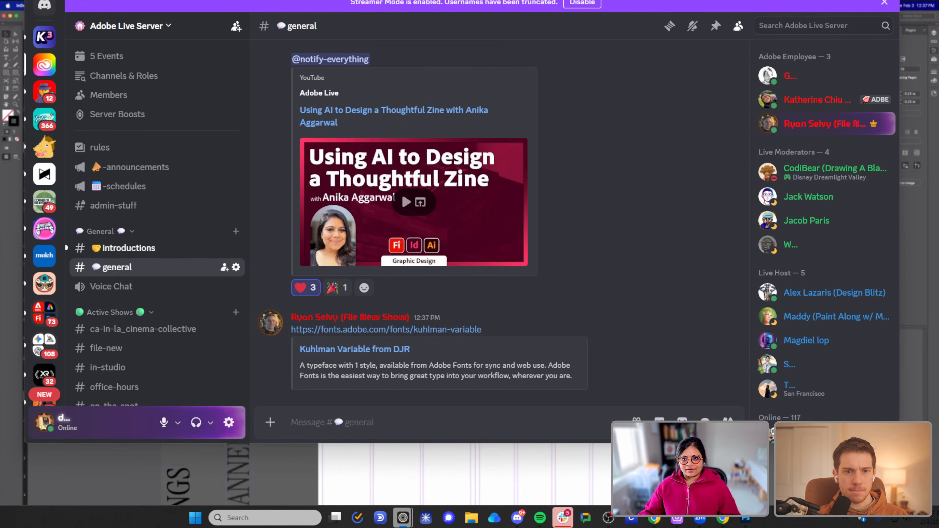
scroll(464, 474, down, 10)
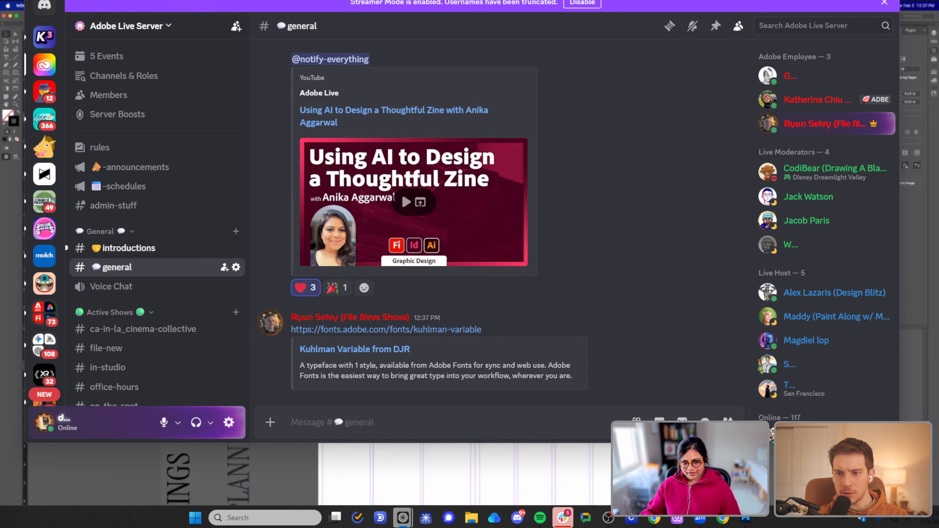
click(375, 426)
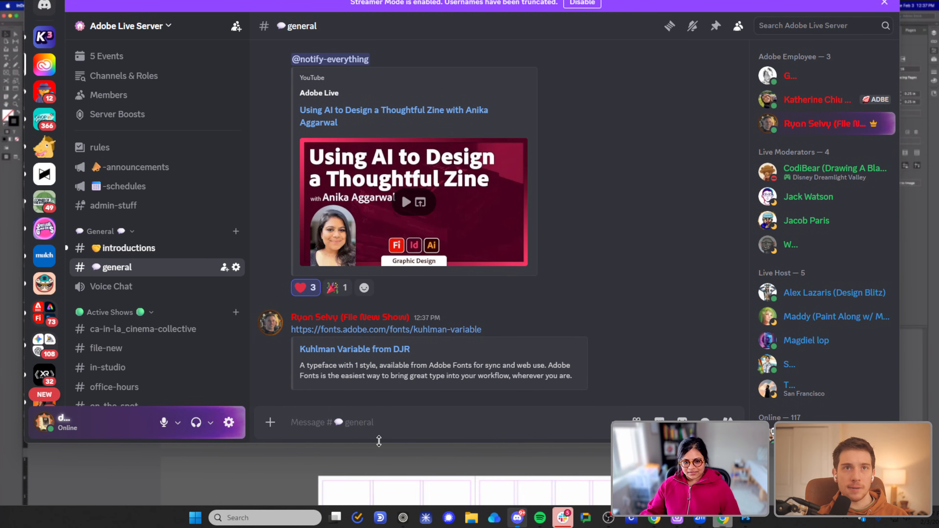
text(https://www.youtube.com/redirect?event=live_chat&redir_token=QUFFLUhqbXRfMjFlT19kNW5QbHlwLTdhTUxuZkxSTjJJd3xBQ3Jtc0trTGNXdTBPNXZDcTVtM3dJLVNzM19FSTZPOG9ieXlIWi1zNnFWZ0dzYXhGd1hfMXk1SEs2TTdOVl9qX3FWbWlwY0hnRXptSGxPcEJSRlZQLUNKdzNObXROcnh4NXhlQXRGby1jM3hleFdSY0ZCNy12MA&q=https%3A%2F%2Fpangrampangram.com%2Fblogs%2Fjournal%2Fhow-to-use-font-ligatures)
key(ctrl+z)
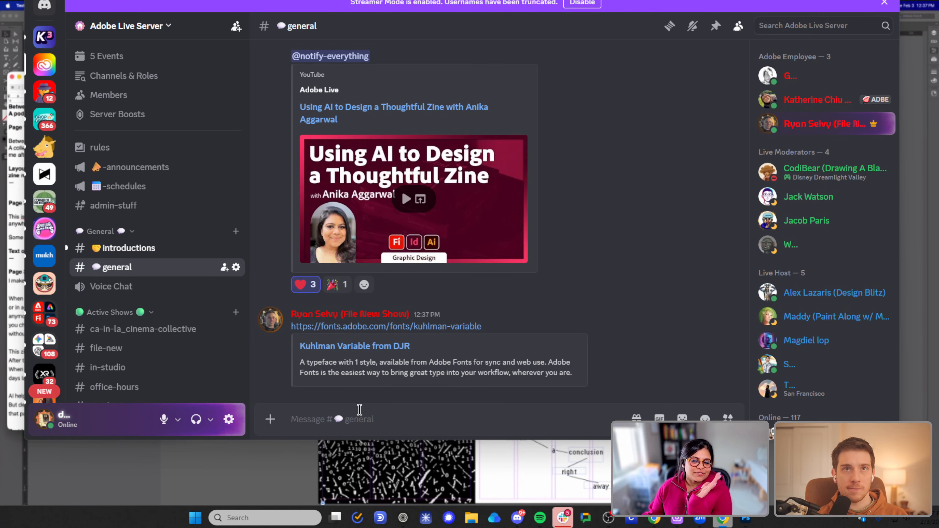
text(https://pangrampangram.com/blogs/journal/how-to-use-font-ligatures)
key(Return)
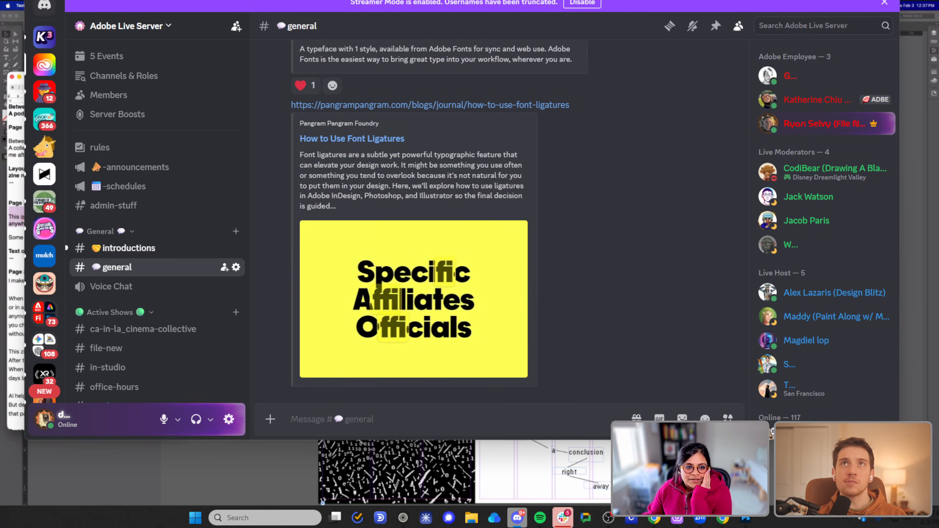
Examine the ZineText document in TextEdit, reading the copy and layout notes for pages 3 to 6
scroll(168, 240, down, 3)
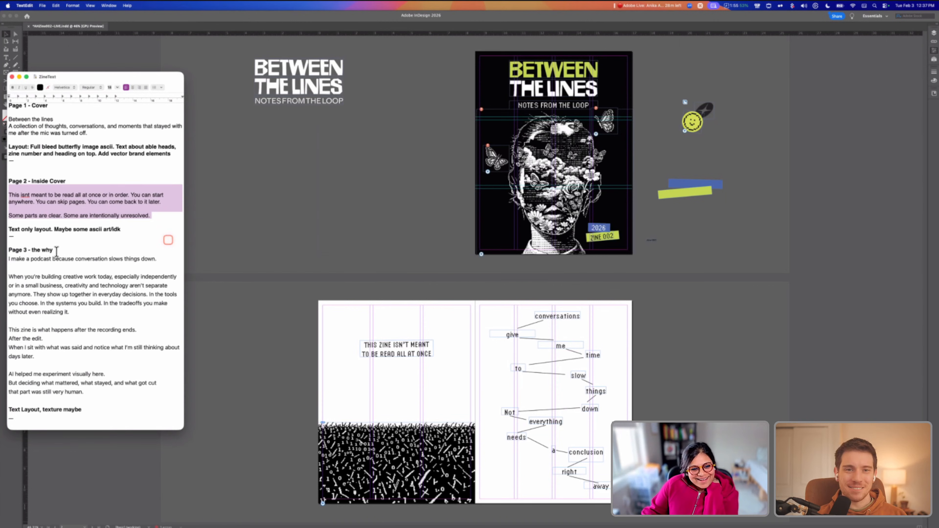
drag(19, 259, 95, 284)
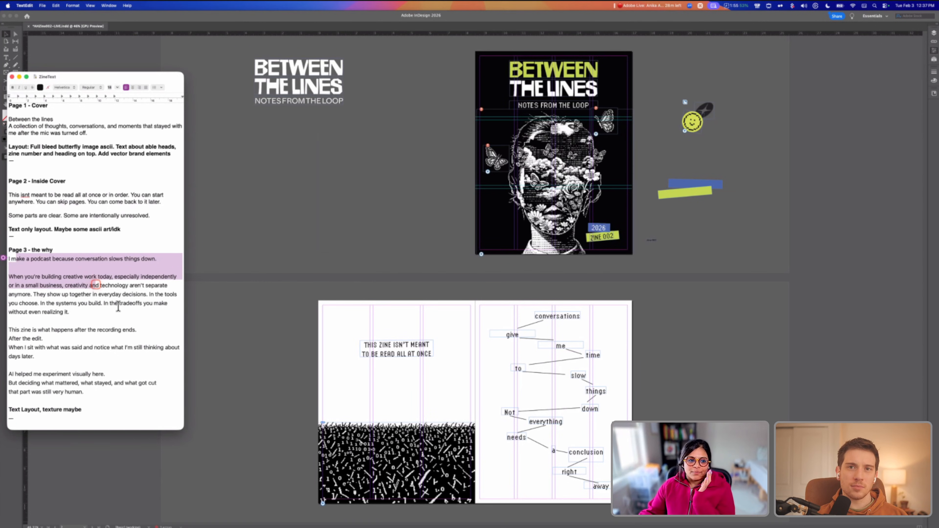
scroll(121, 313, down, 5)
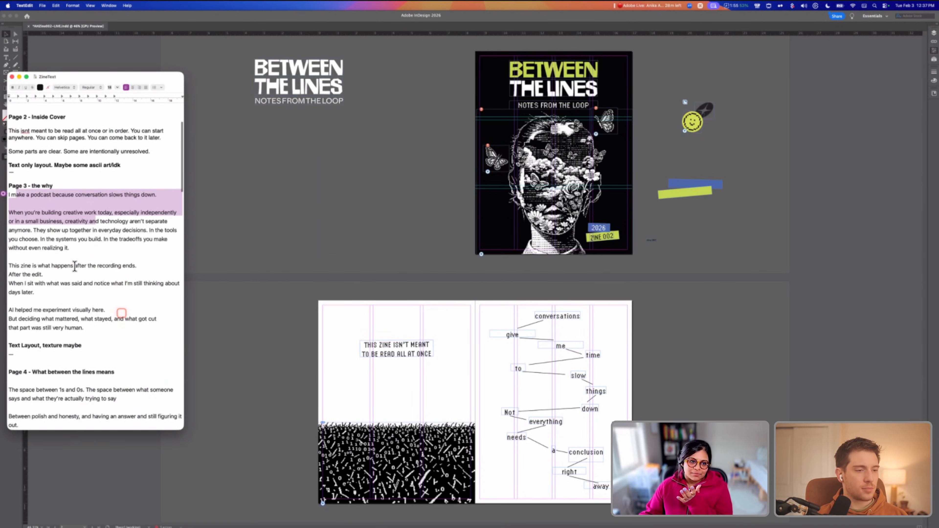
scroll(75, 266, down, 9)
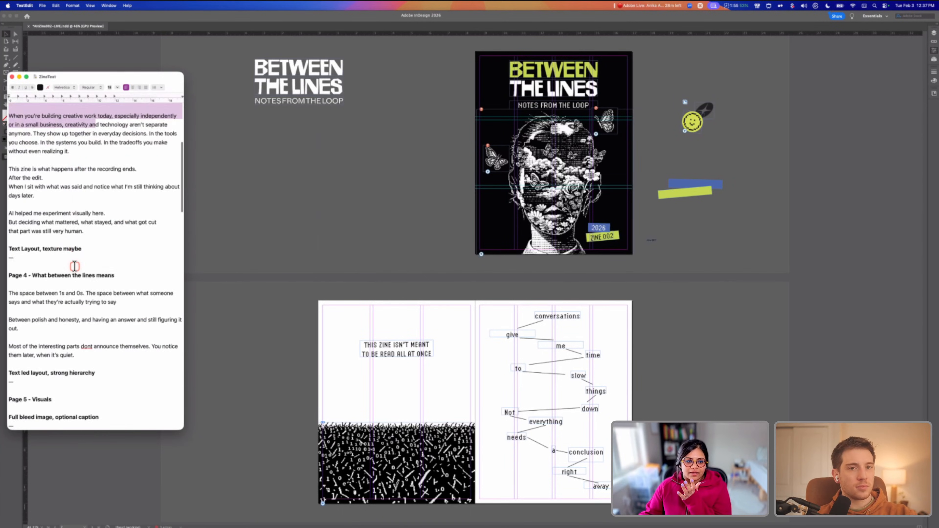
scroll(75, 266, down, 1)
drag(10, 266, 127, 274)
click(120, 303)
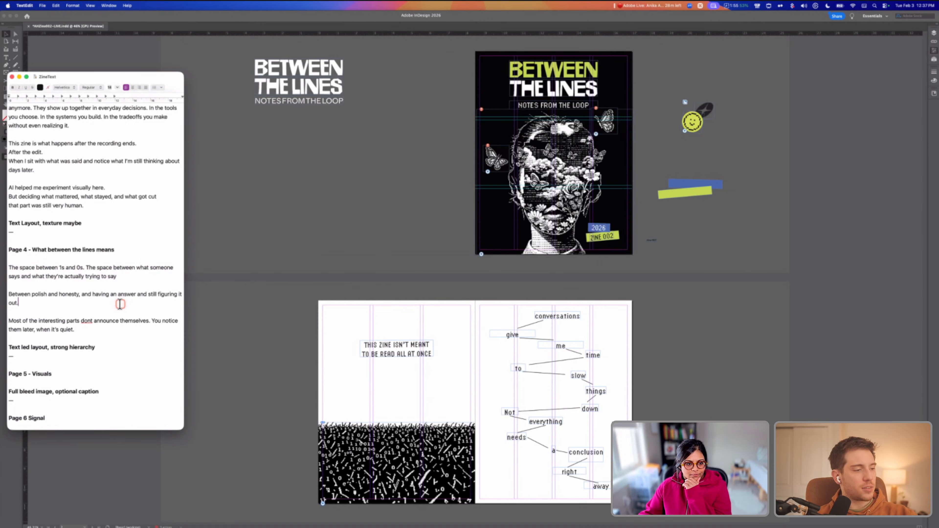
scroll(120, 304, down, 9)
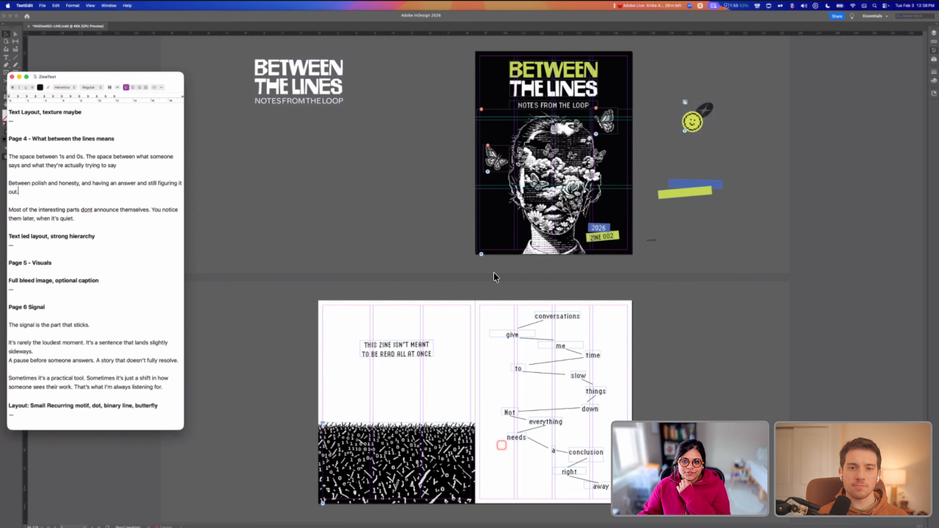
Switch back to InDesign and extend the inside cover's binary grass image frame up to the top page edge, making it 11 in high
scroll(619, 399, up, 1)
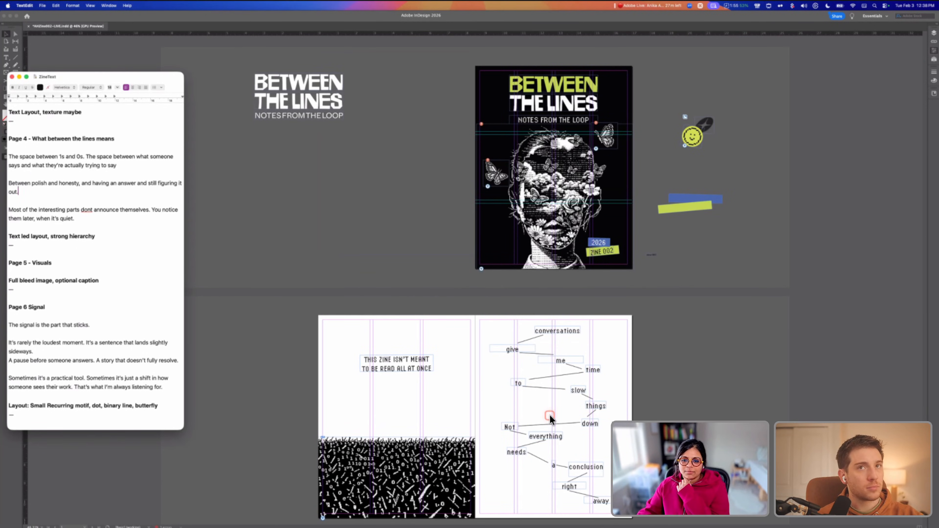
scroll(556, 397, down, 1)
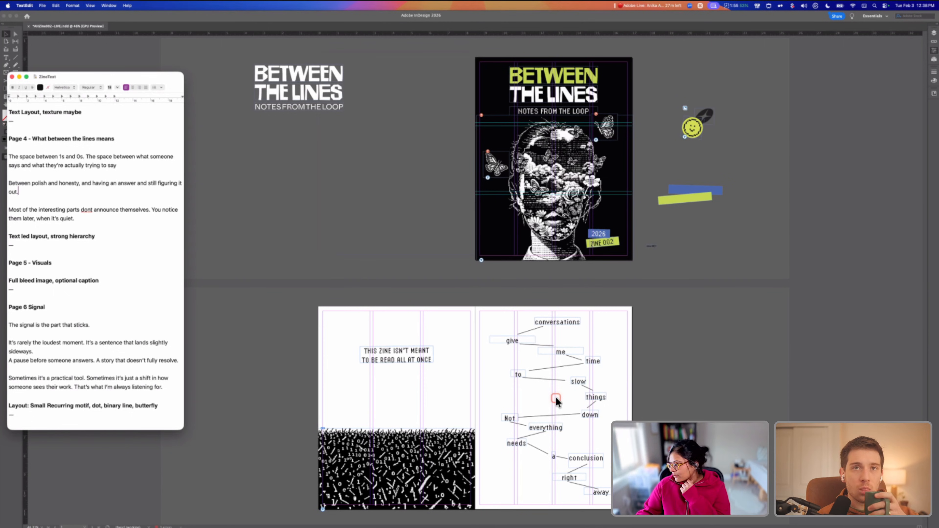
click(407, 458)
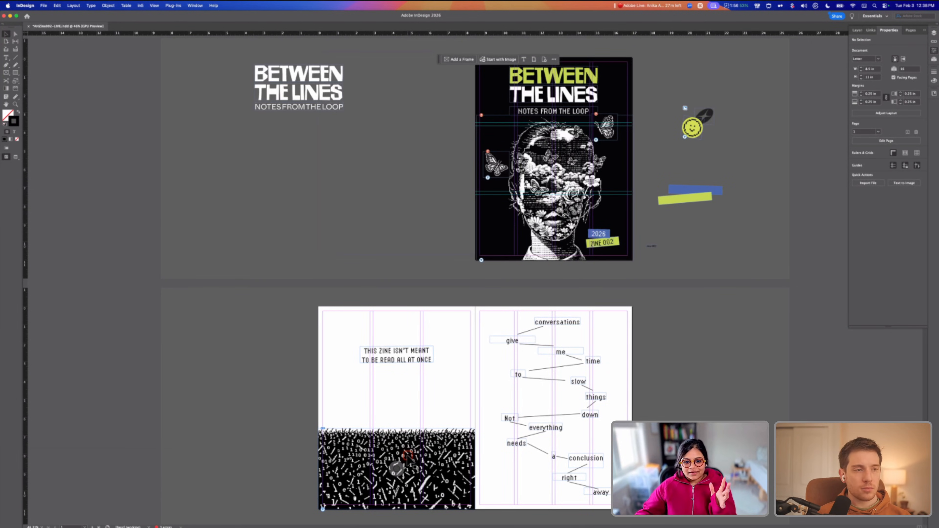
click(400, 442)
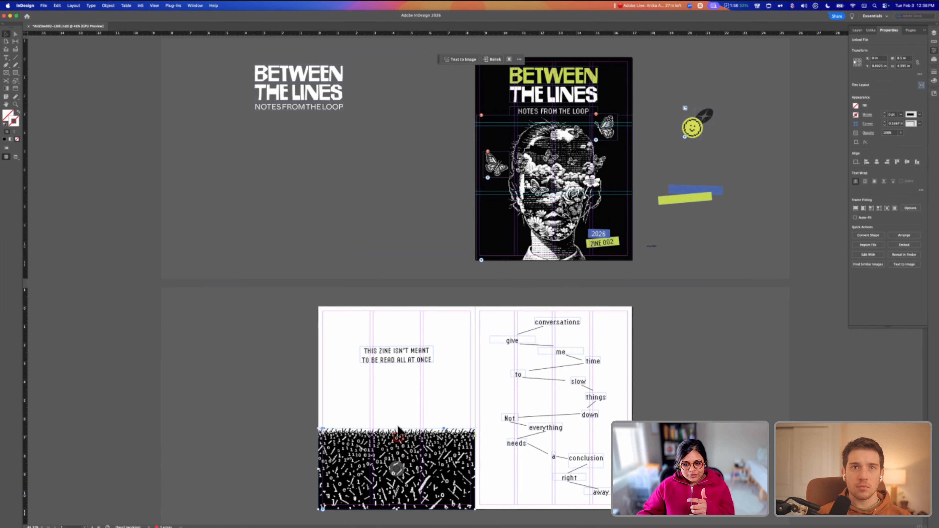
drag(398, 429, 403, 308)
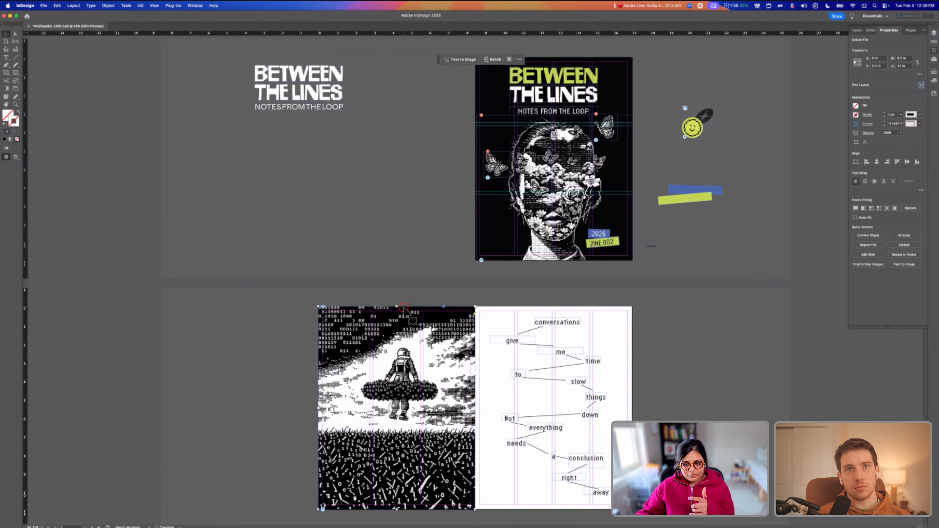
scroll(406, 390, down, 2)
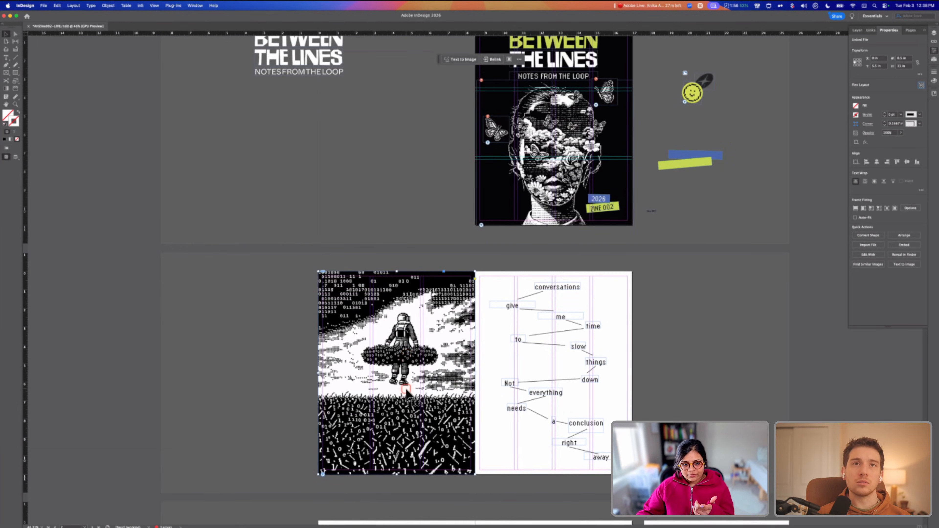
scroll(408, 390, up, 4)
scroll(408, 391, down, 4)
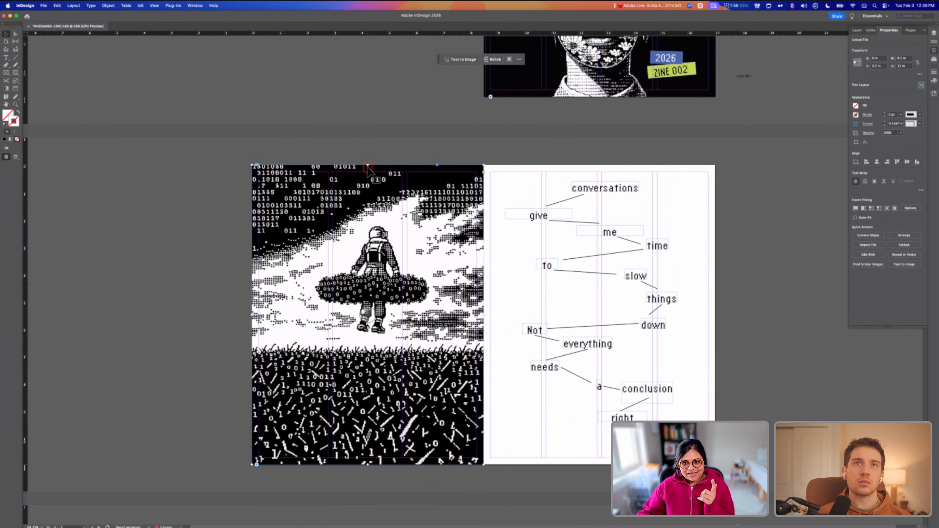
Crop the inside cover's image frame back down so only the binary grass shows beneath the zine's opening statement
drag(368, 166, 361, 345)
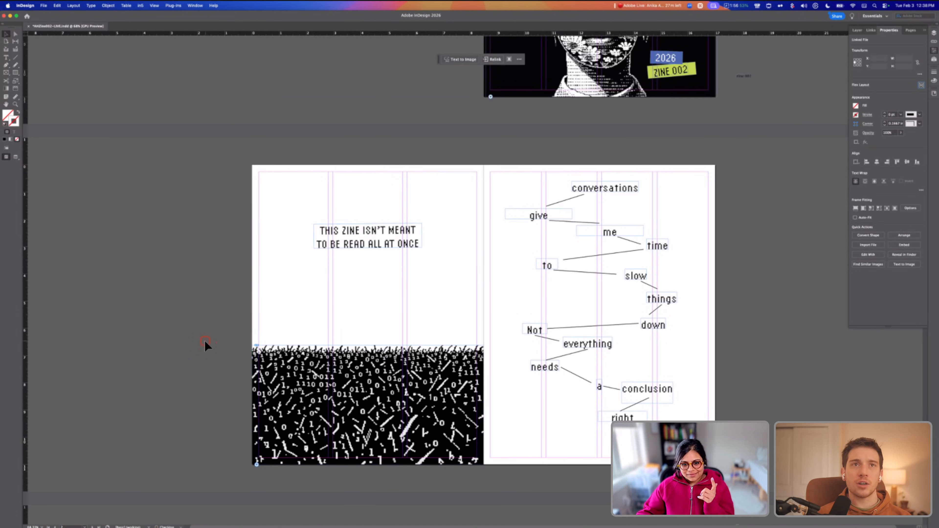
click(205, 341)
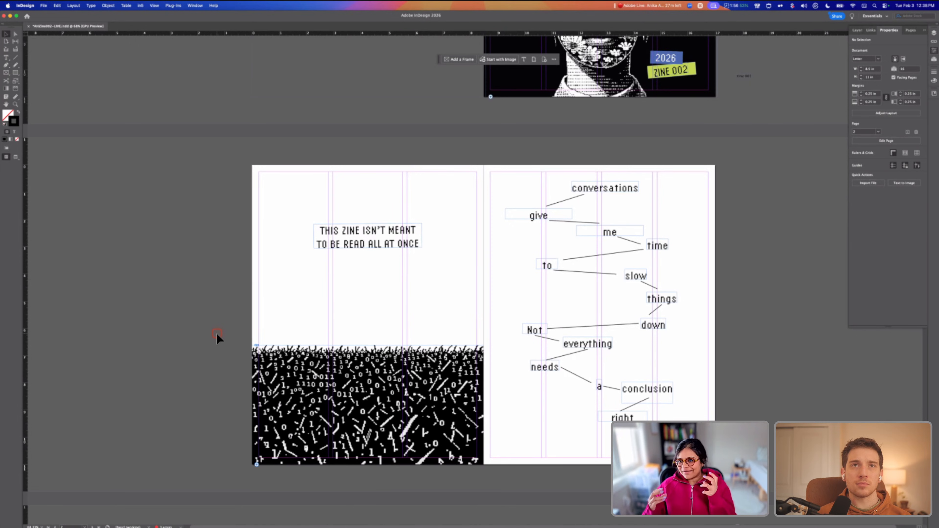
scroll(216, 334, up, 5)
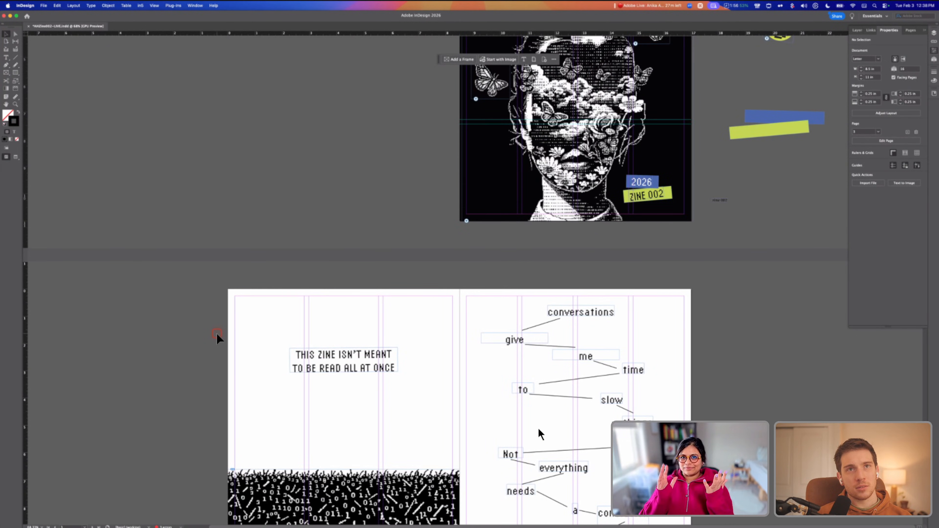
scroll(216, 333, down, 8)
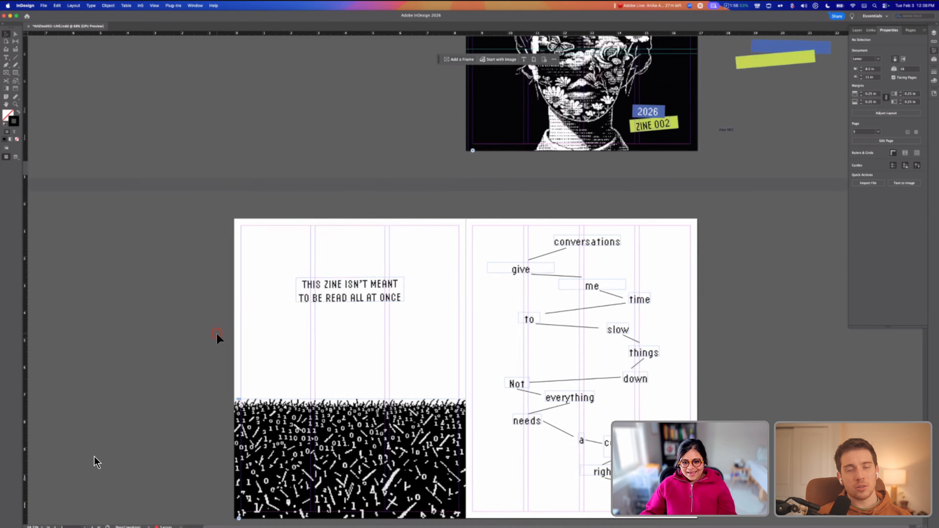
Duplicate the cloud image into page 4's upper outer corner, crop the copy to a one-column square, and reposition the cloud inside it
scroll(217, 334, down, 10)
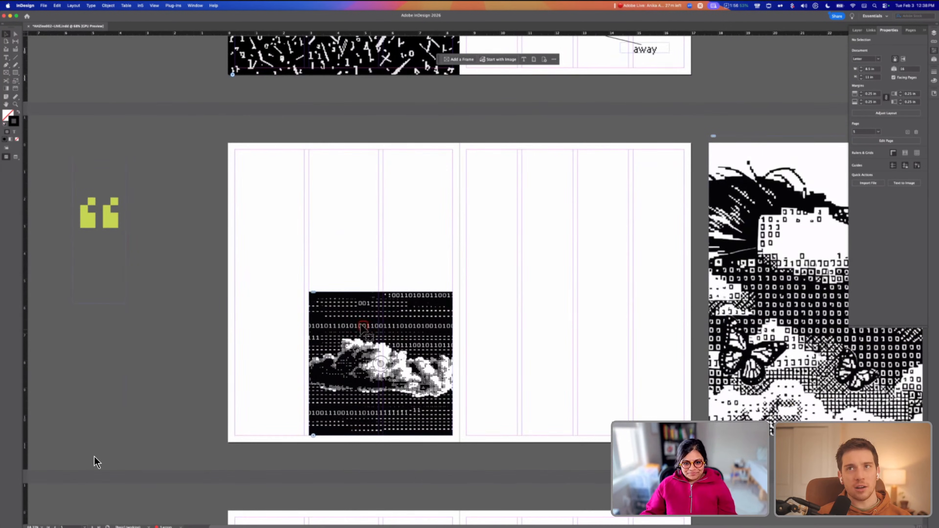
drag(362, 326, 283, 201)
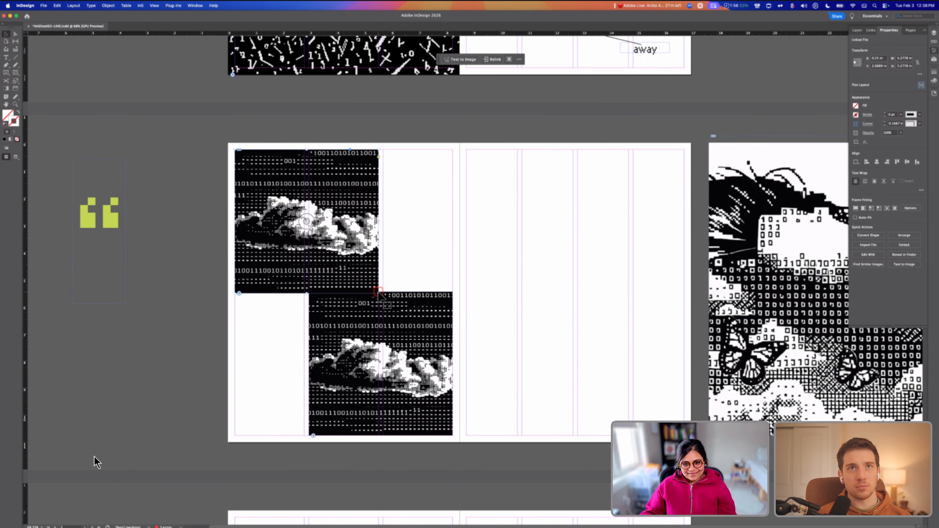
drag(378, 293, 256, 169)
double_click(280, 199)
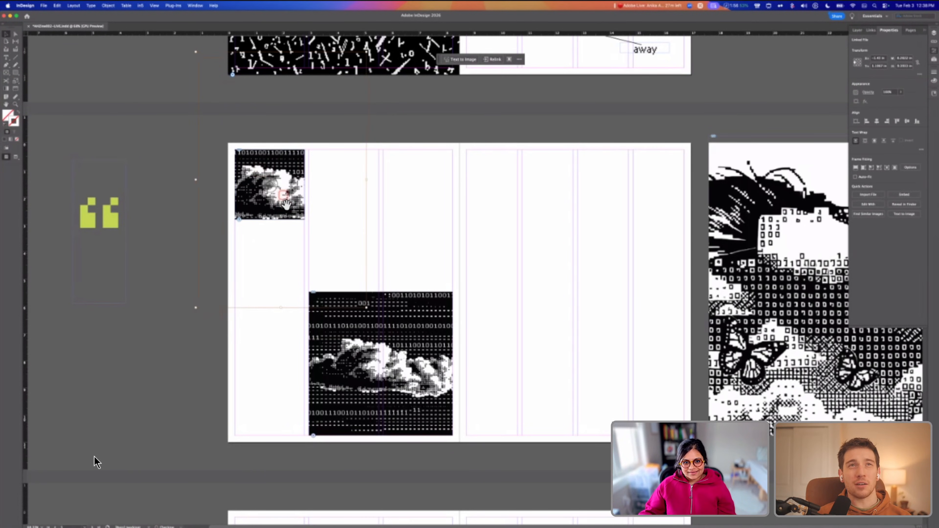
drag(286, 204, 279, 195)
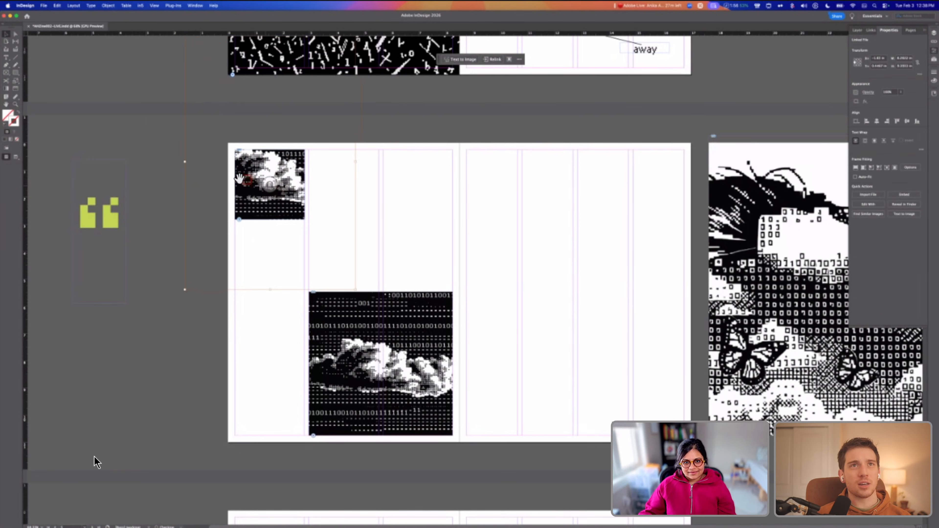
scroll(240, 179, up, 10)
click(177, 181)
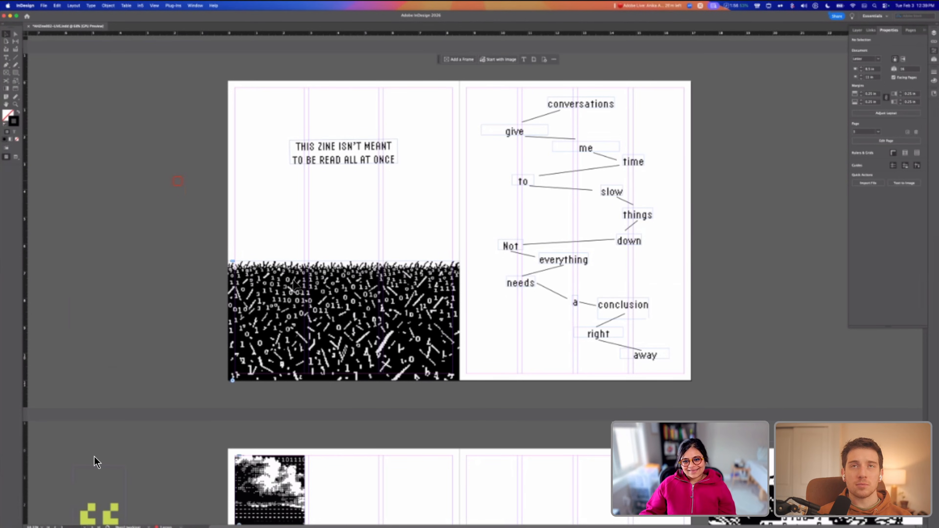
scroll(97, 462, down, 5)
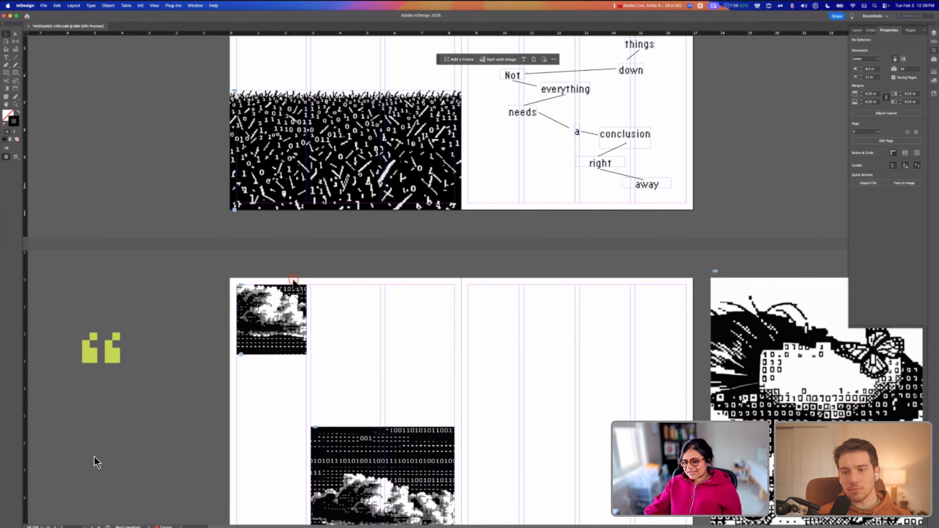
scroll(97, 462, down, 3)
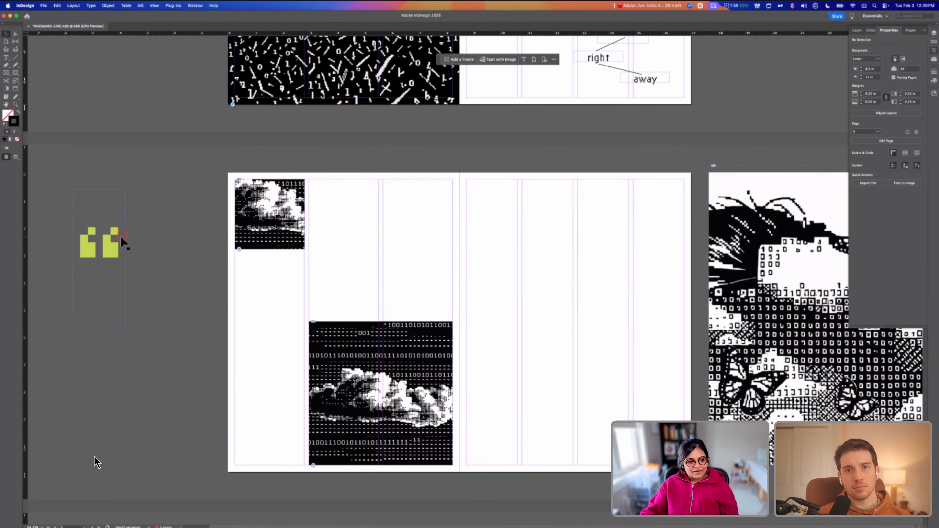
scroll(97, 462, up, 1)
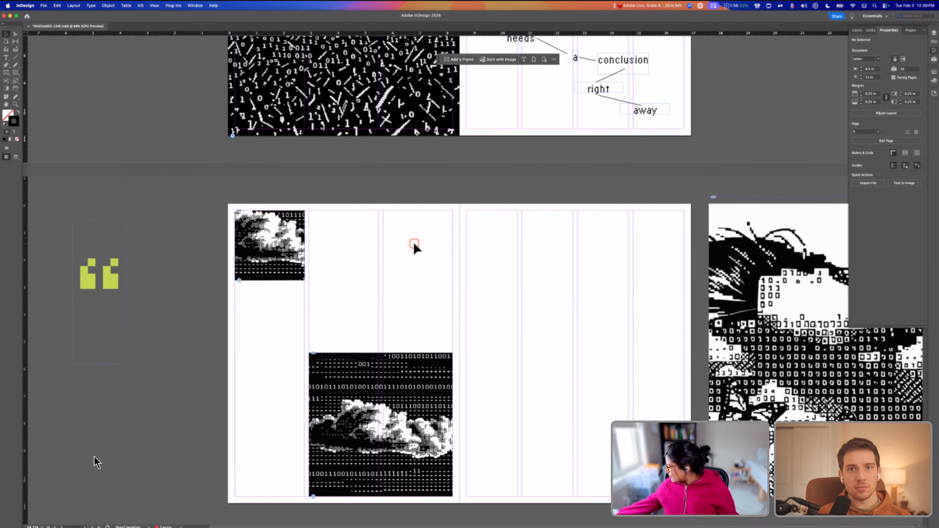
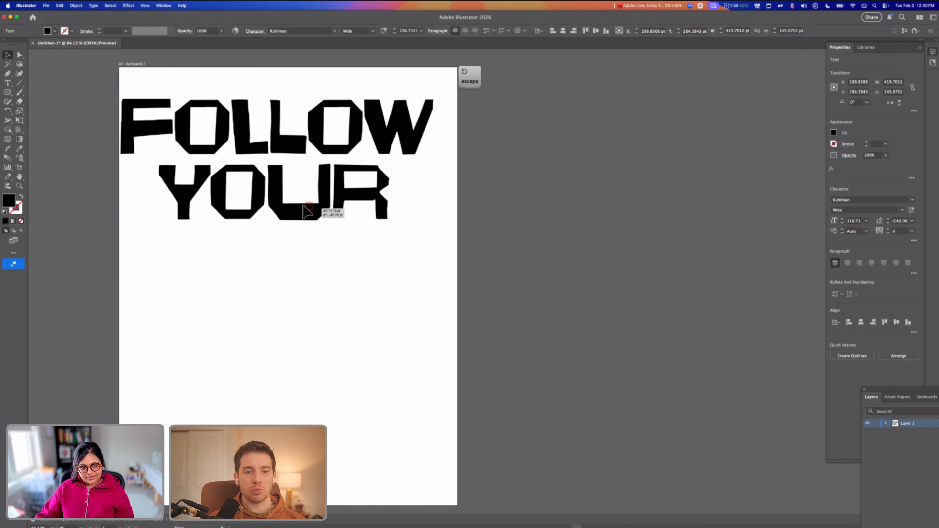
In Illustrator, duplicate the word YOUR below itself and change the copy to IDEAS
alt+drag(292, 204, 255, 262)
double_click(280, 280)
text(IDEAS)
key(Escape)
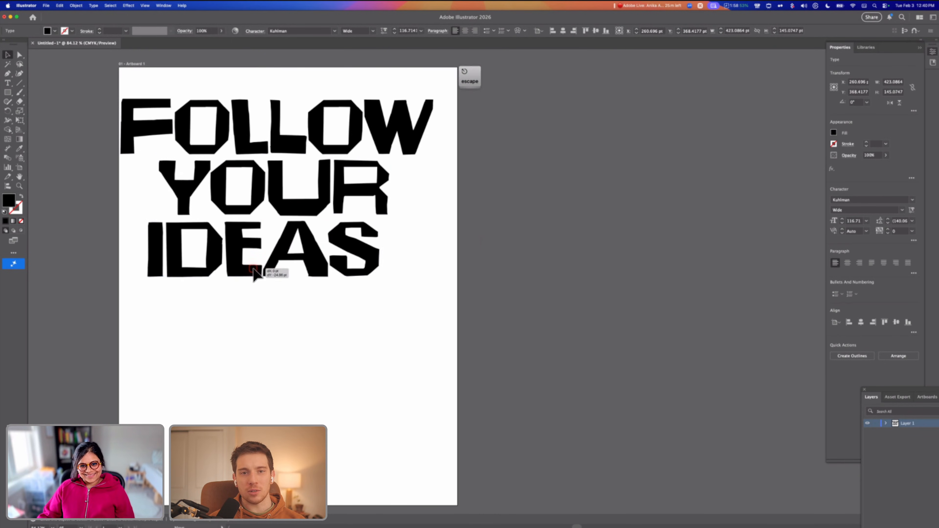
Select FOLLOW, YOUR and IDEAS together and scale them down proportionally to about 105.46 pt type
scroll(255, 268, left, 5)
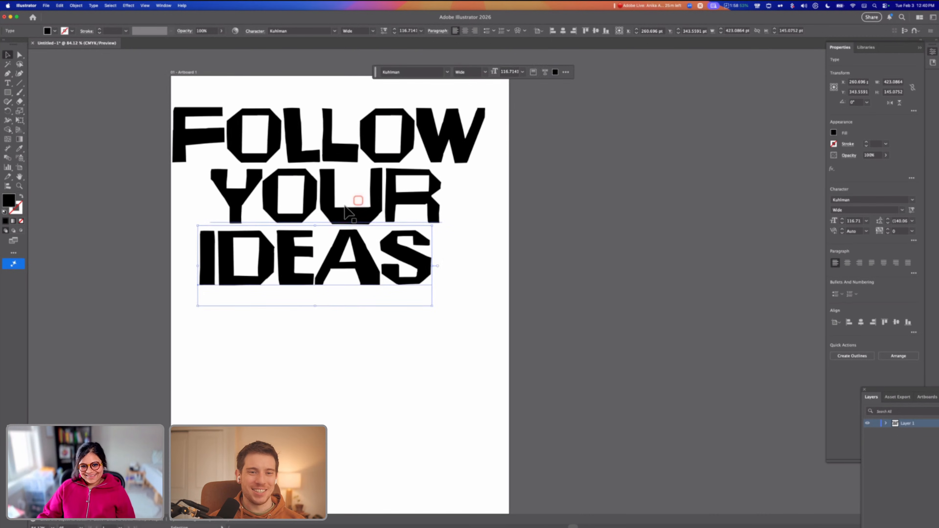
shift+click(347, 210)
shift+click(357, 153)
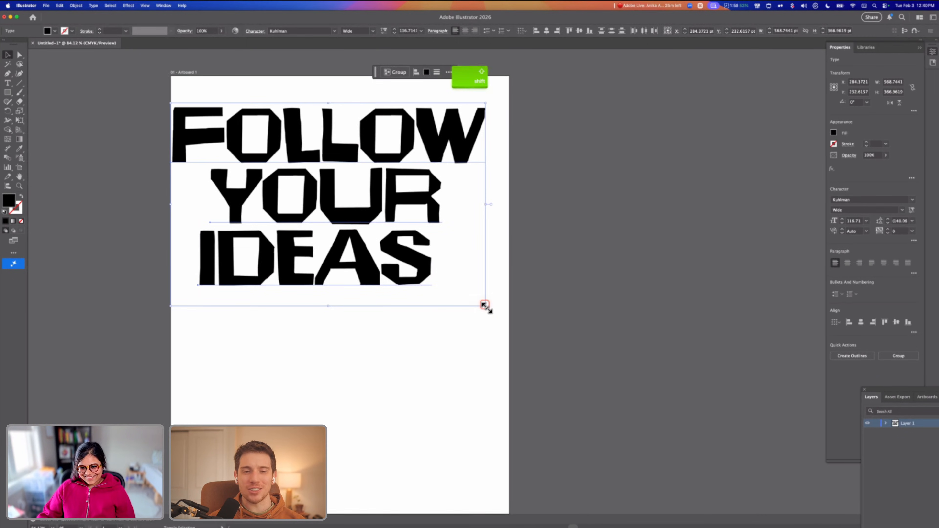
drag(485, 306, 455, 287)
Move YOUR and IDEAS further down to open up the vertical spacing between the three words
drag(325, 218, 349, 263)
click(520, 225)
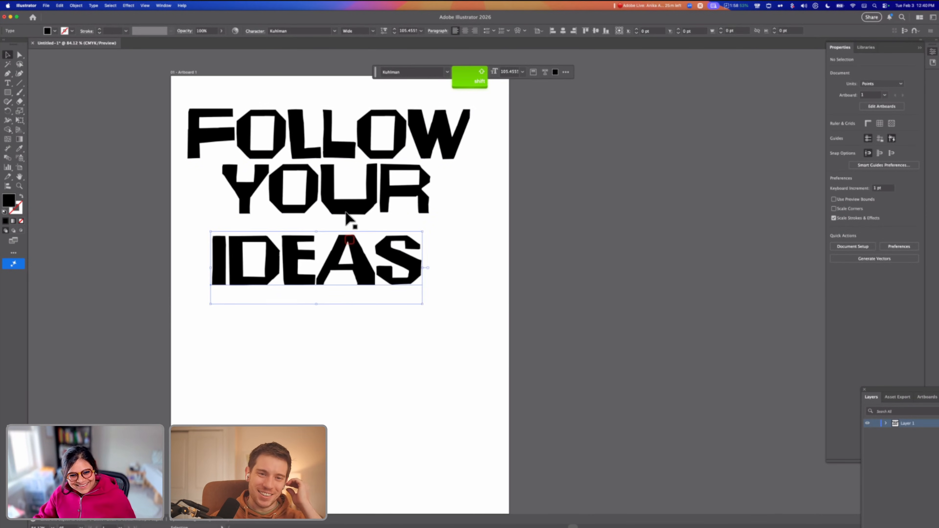
drag(348, 215, 347, 225)
drag(346, 264, 346, 283)
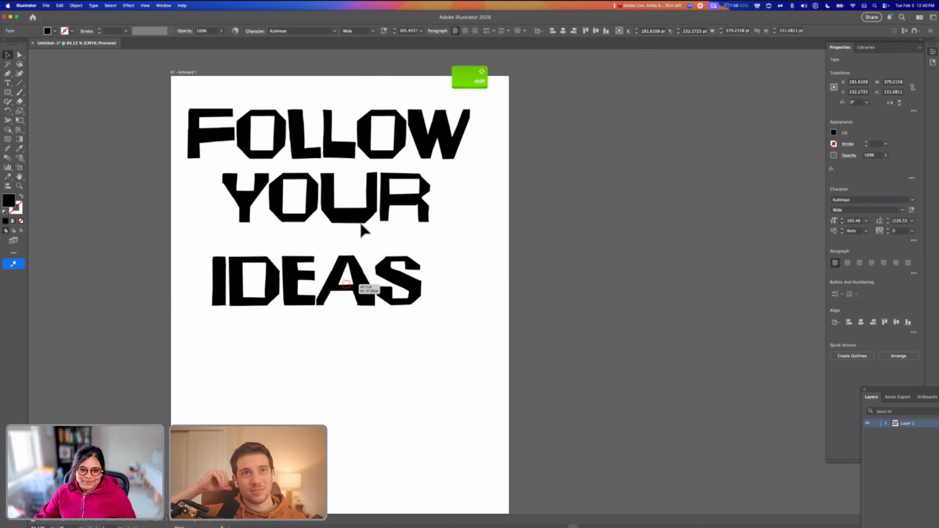
drag(360, 222, 360, 229)
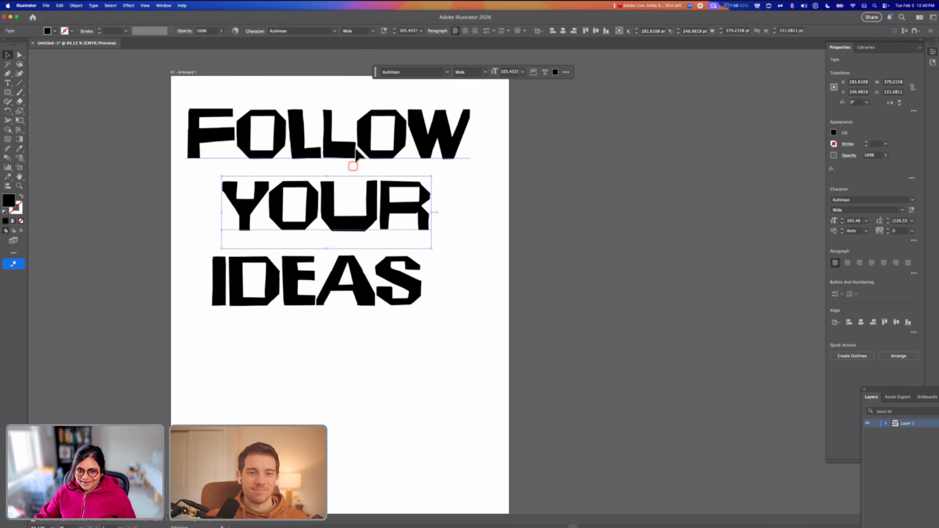
Stagger the three words diagonally, centring FOLLOW on the artboard and stepping YOUR and IDEAS closer together beneath it
drag(348, 148, 360, 148)
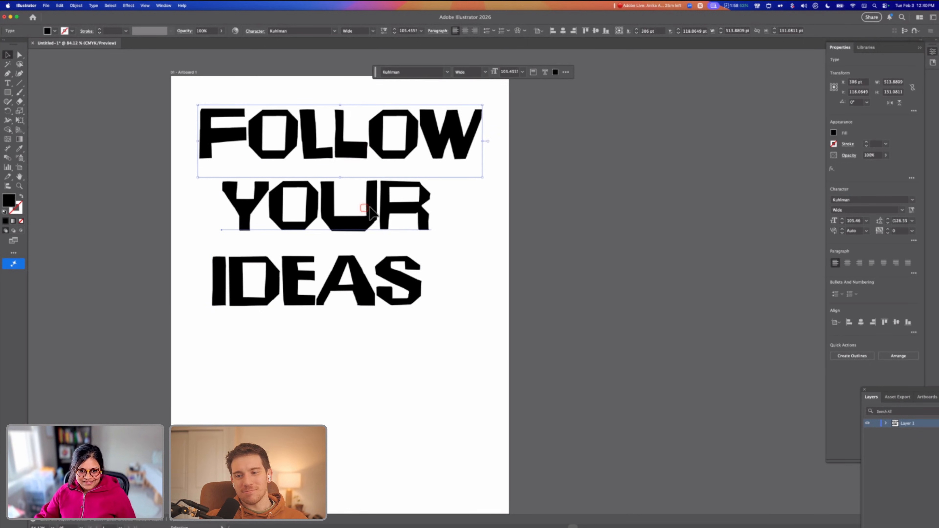
drag(365, 208, 375, 200)
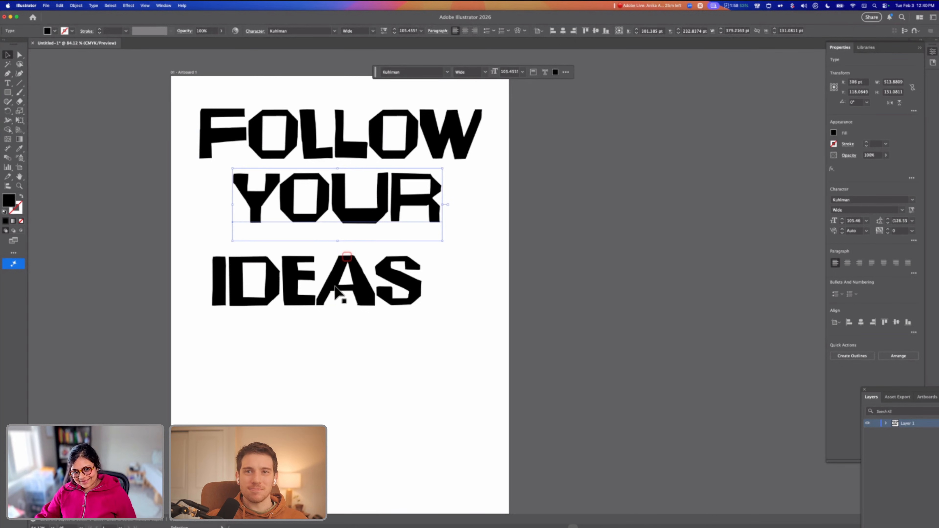
drag(336, 285, 390, 263)
click(368, 344)
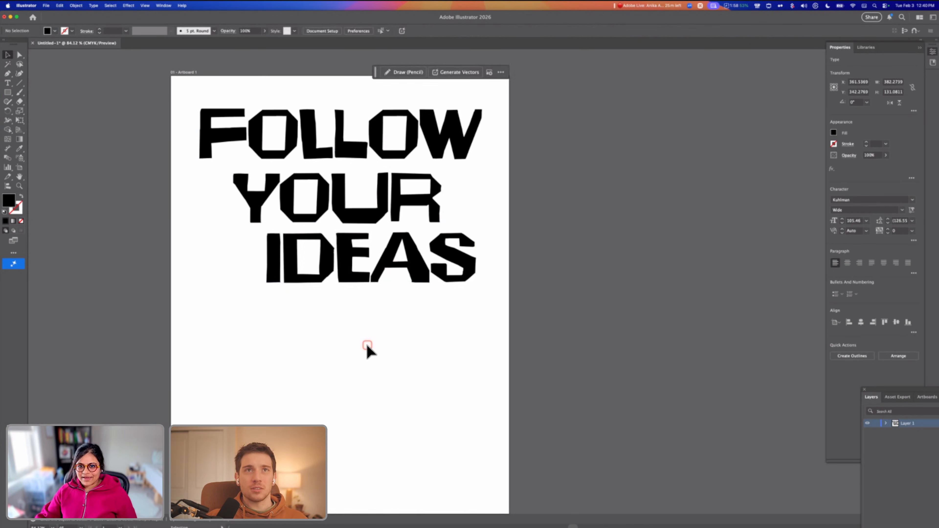
scroll(411, 368, left, 5)
scroll(411, 368, up, 3)
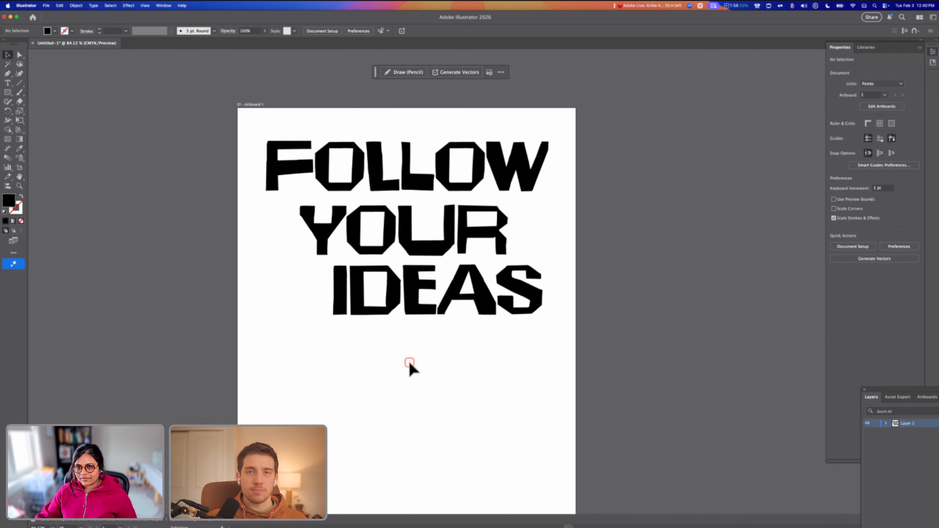
Switch to InDesign and review the zine's Document Setup and its Intent options, then close it without changes
key(super+Tab)
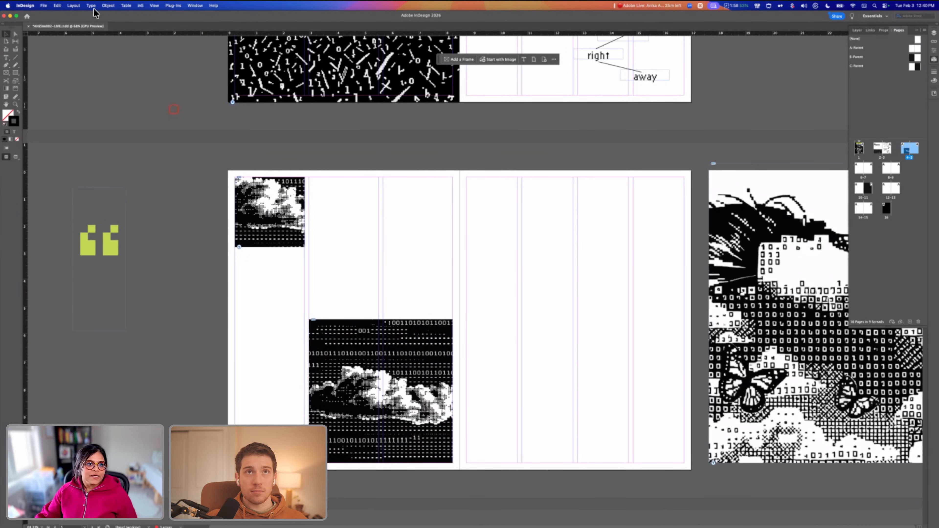
click(46, 7)
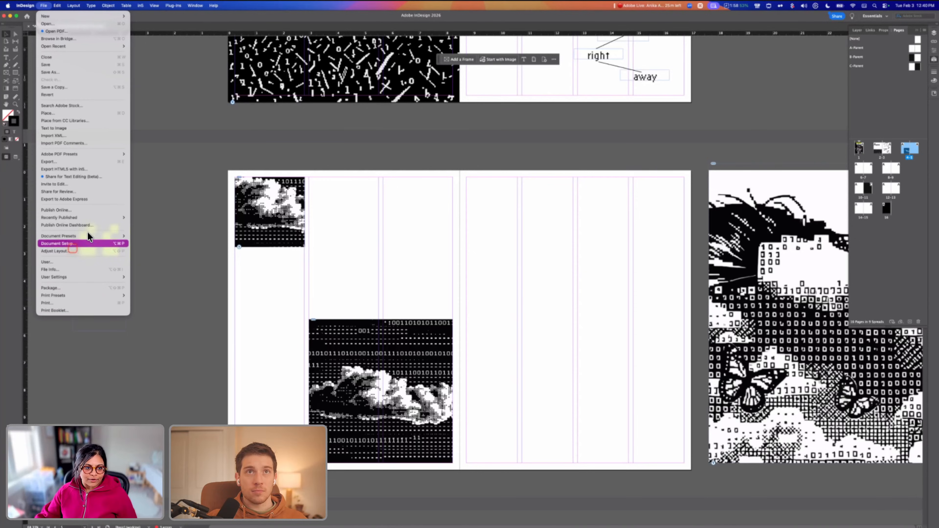
click(82, 245)
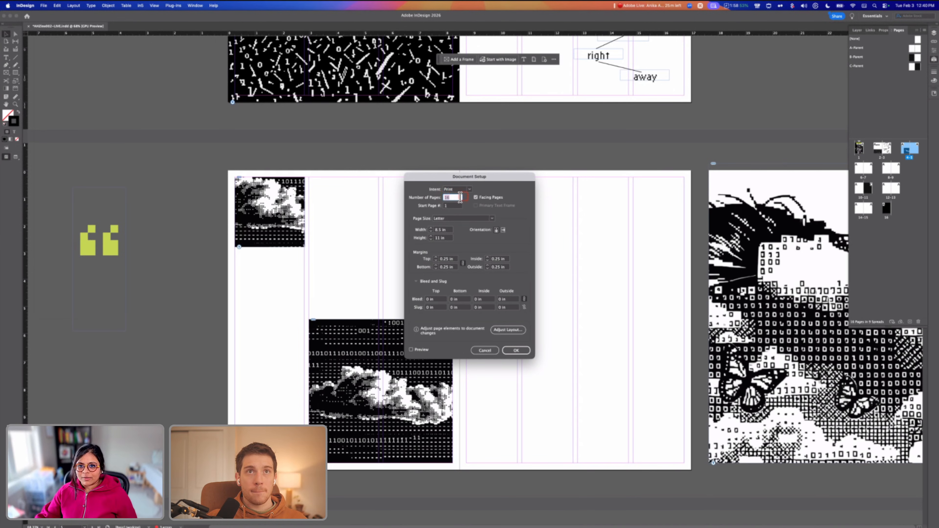
click(472, 190)
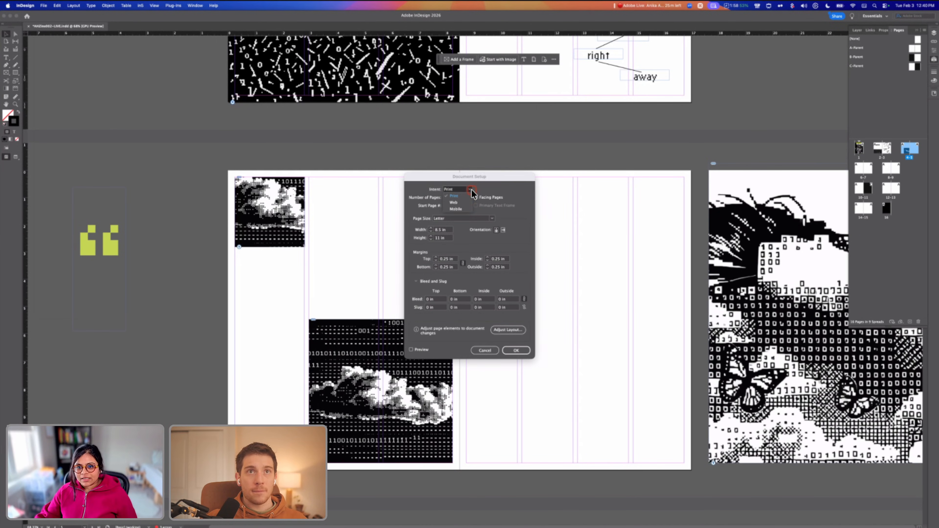
click(471, 190)
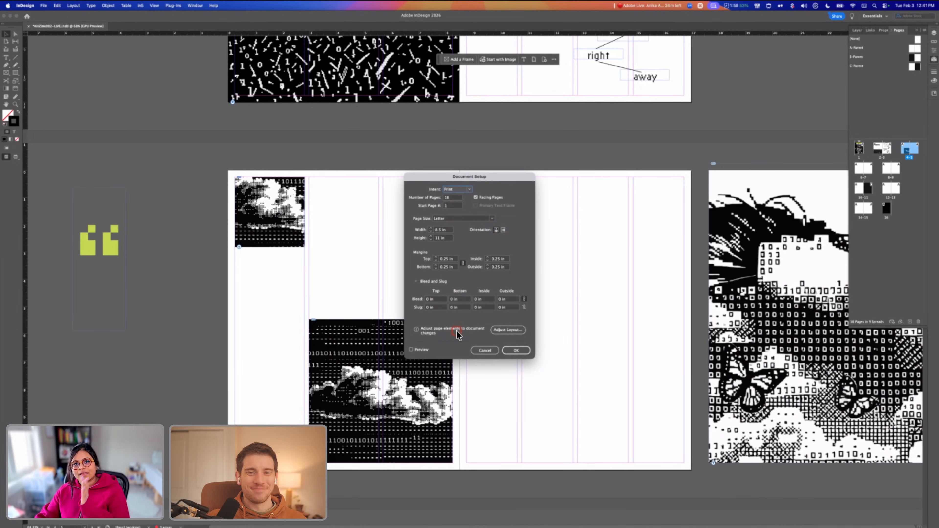
click(484, 349)
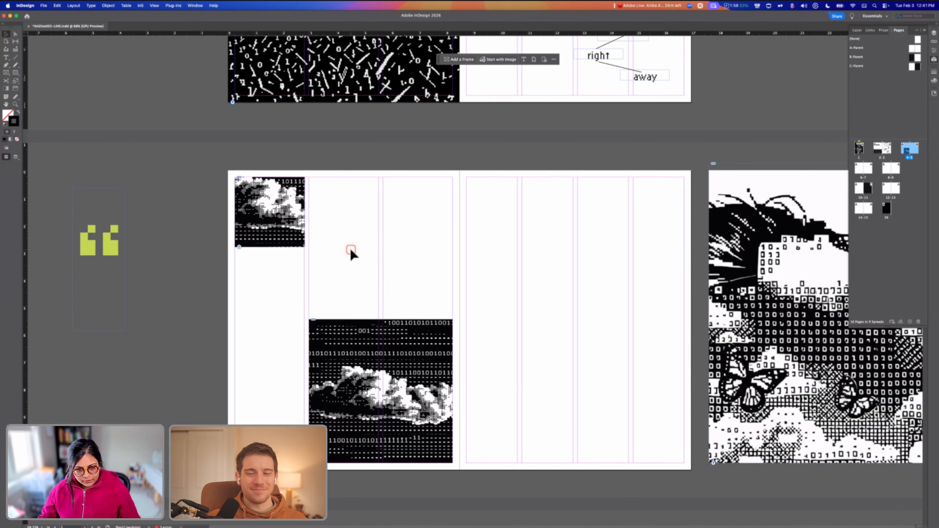
Switch back to Illustrator and convert the words FOLLOW, YOUR and IDEAS to outlines
key(super+Tab)
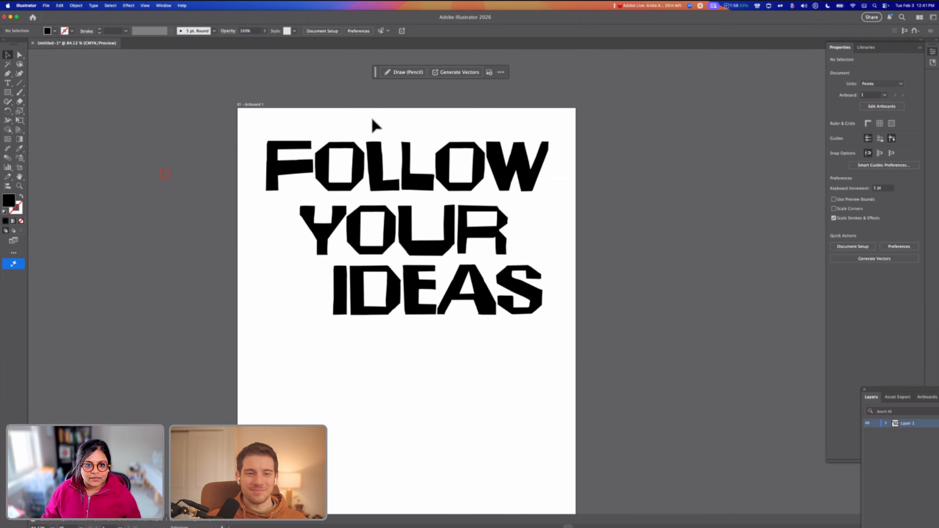
click(358, 163)
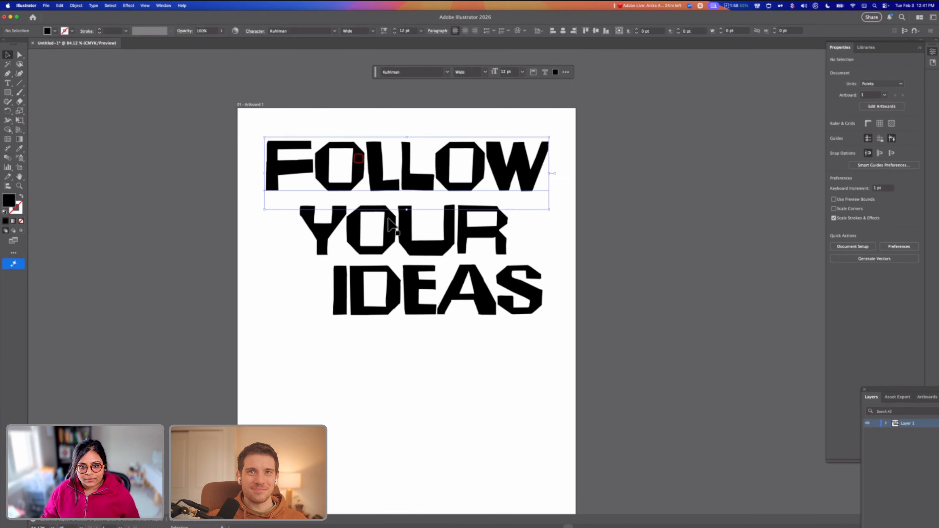
right_click(403, 278)
click(325, 352)
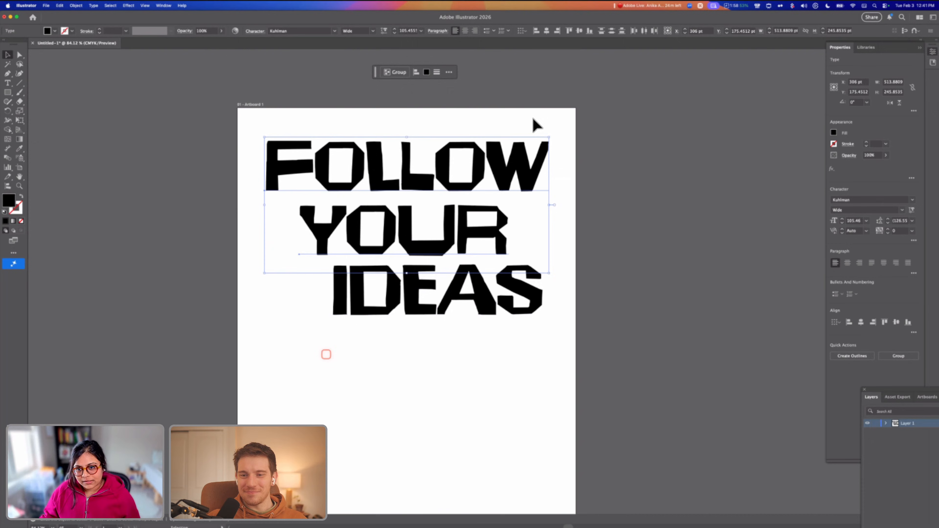
right_click(479, 170)
click(510, 264)
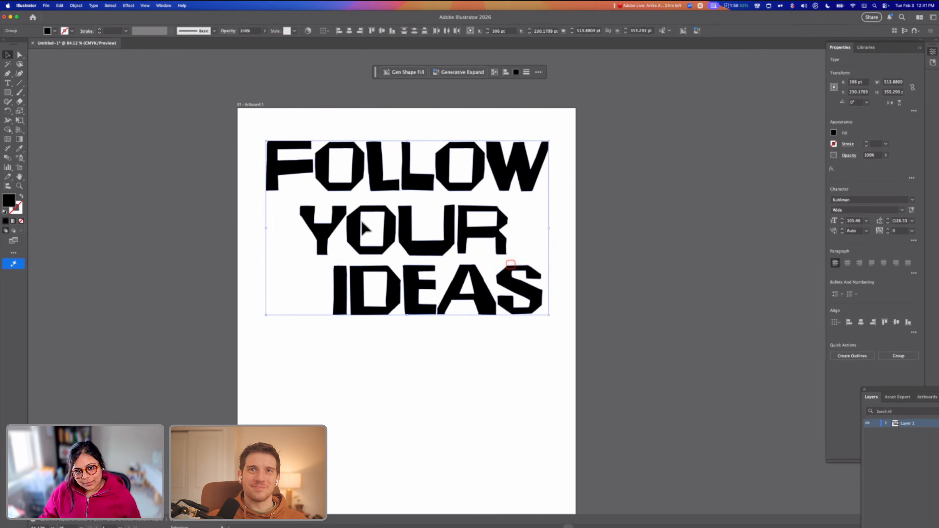
click(68, 142)
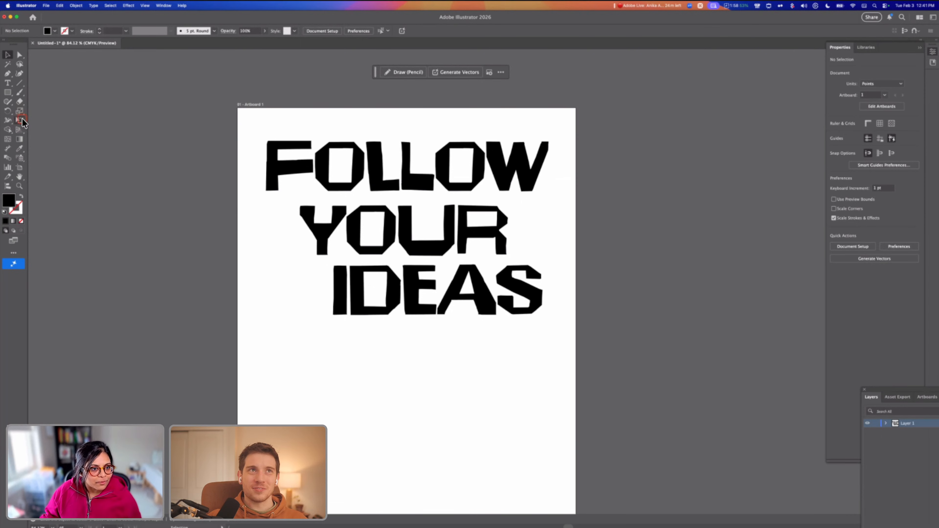
Ungroup the outlined words FOLLOW, YOUR and IDEAS into individual letters
drag(23, 124, 54, 134)
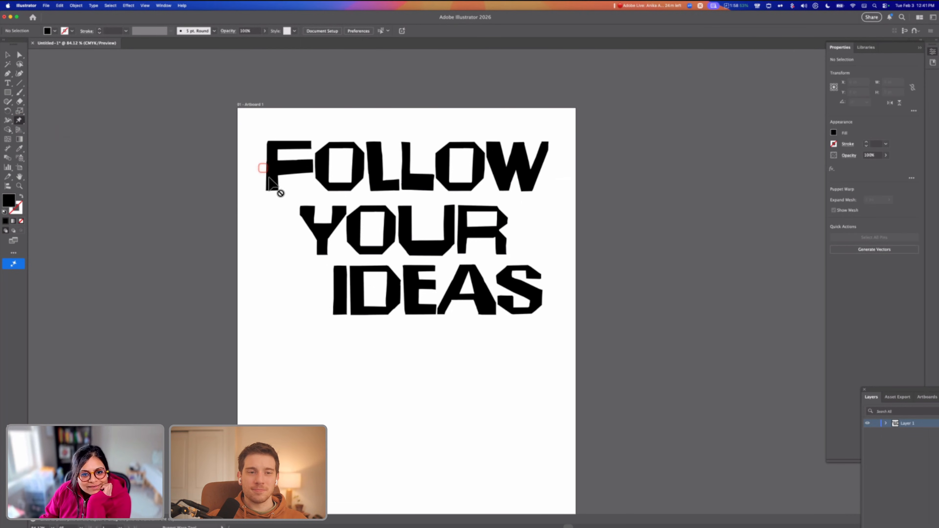
key(v)
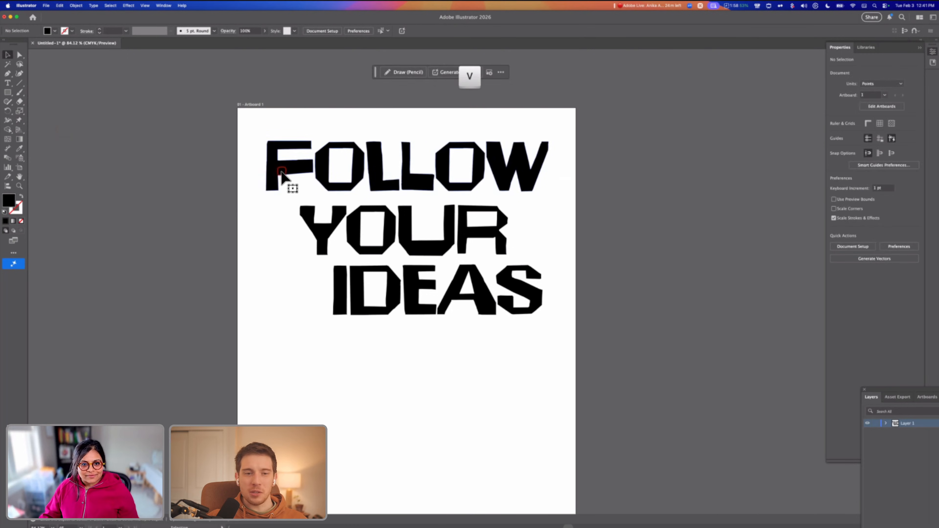
click(282, 172)
right_click(302, 181)
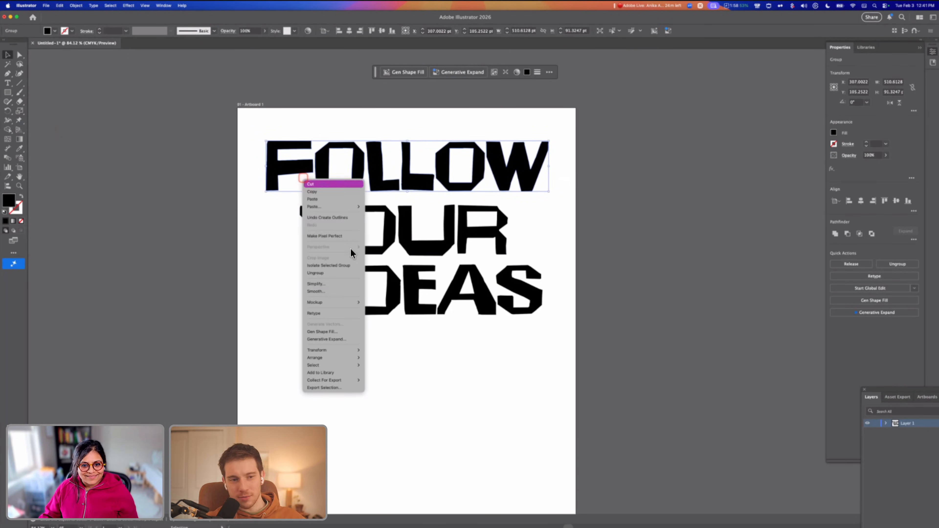
click(317, 274)
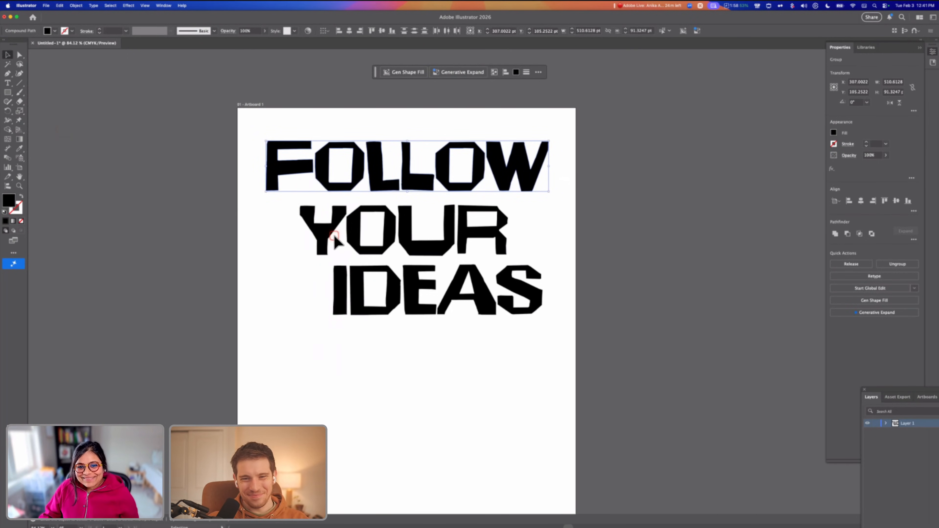
click(332, 231)
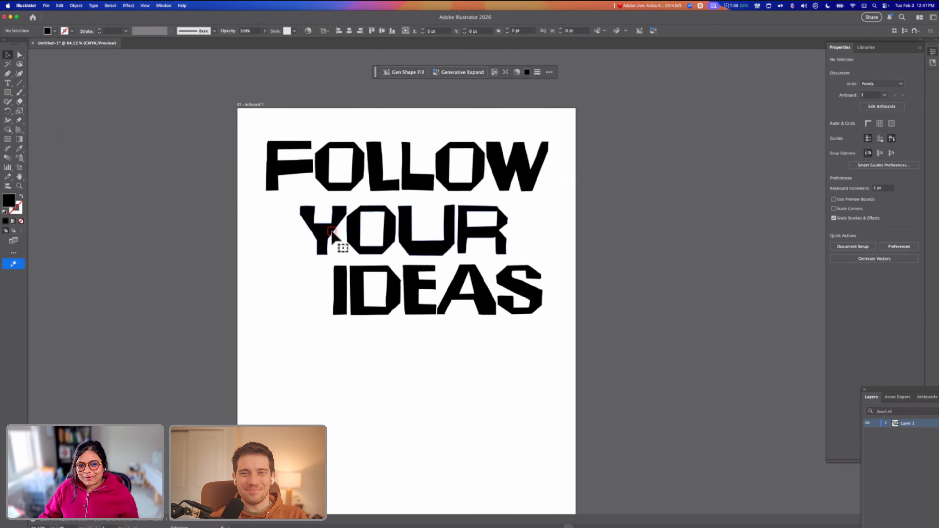
right_click(350, 238)
click(381, 331)
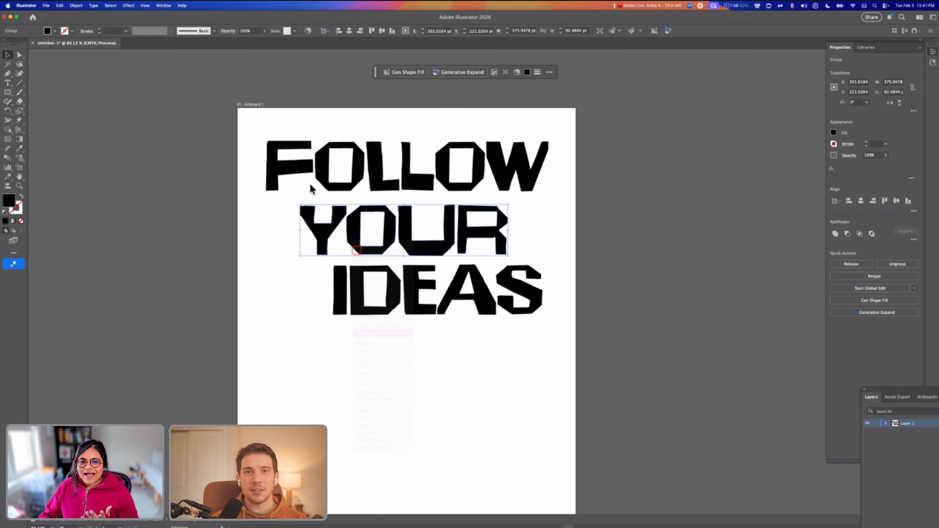
click(301, 165)
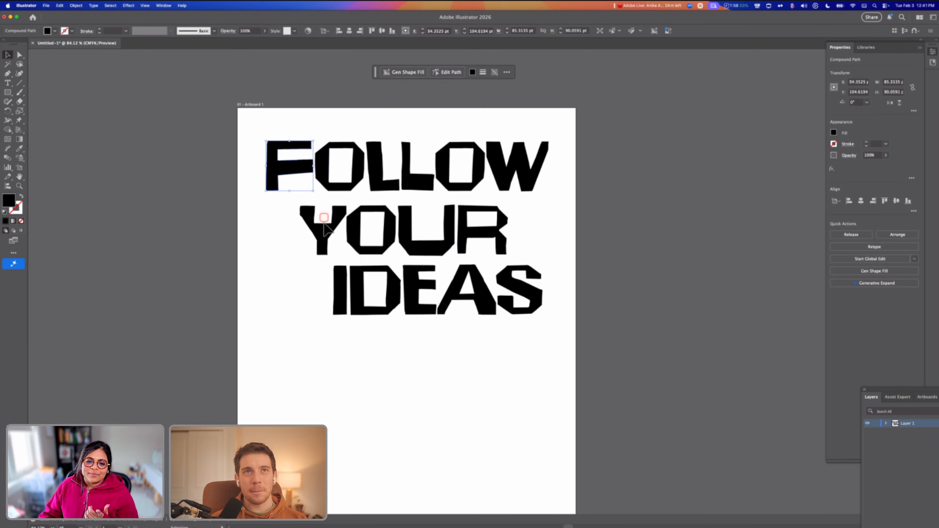
click(356, 276)
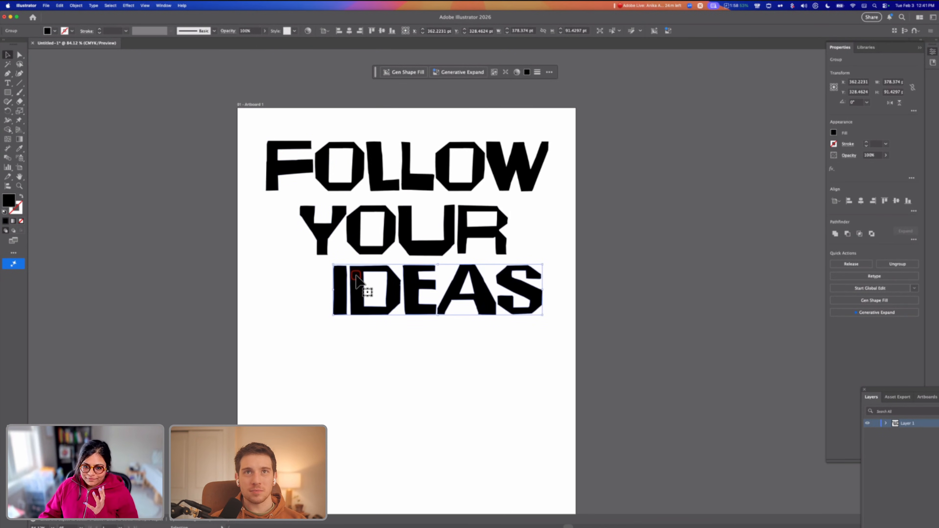
right_click(354, 284)
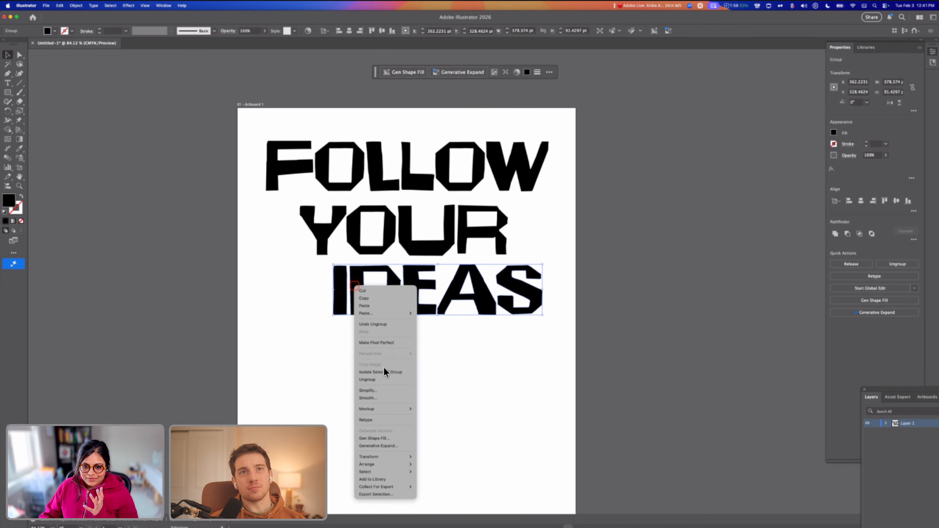
click(372, 378)
Try Puppet Warp on the single letter F of FOLLOW by pulling the foot of its stem downward
click(289, 168)
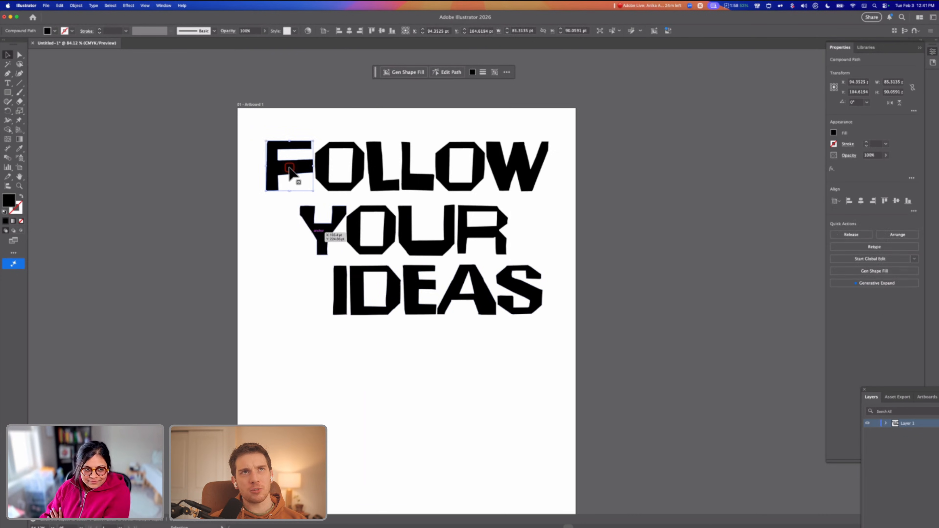
scroll(290, 168, up, 2)
click(18, 122)
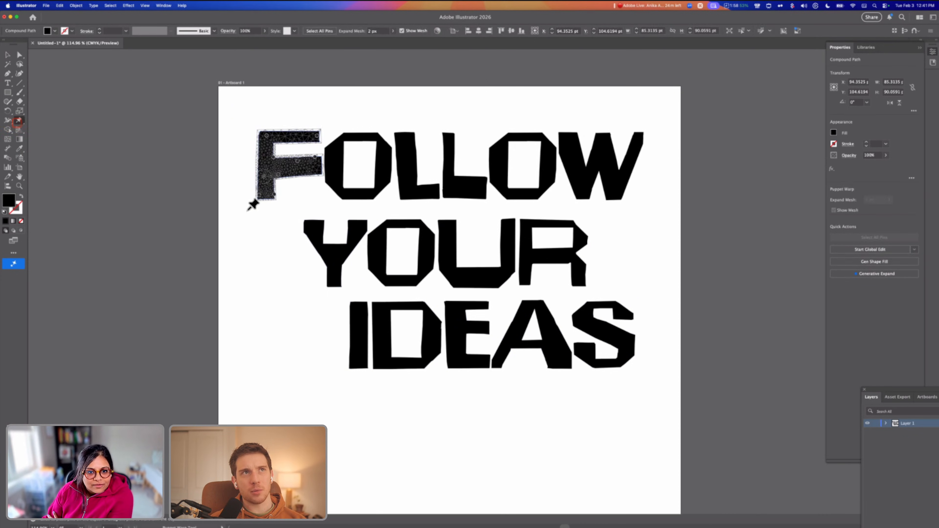
click(259, 197)
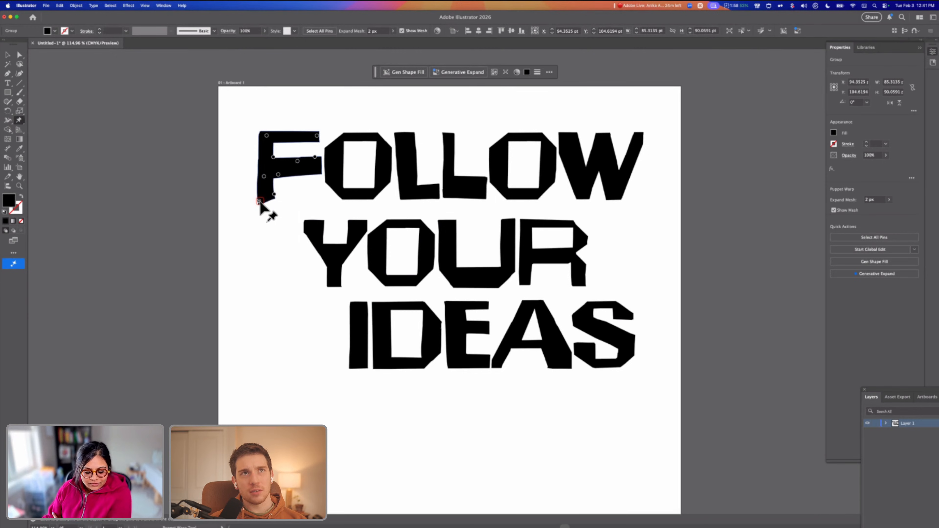
key(Escape)
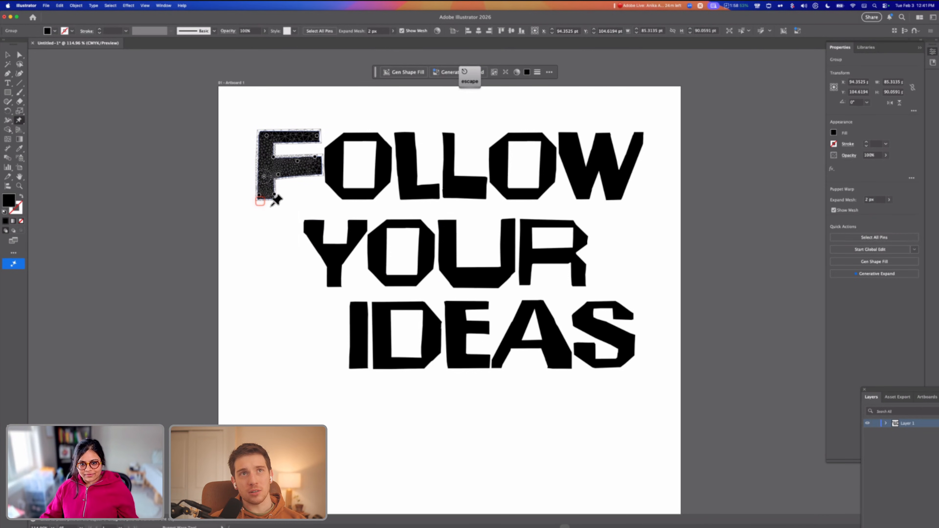
Group the letters of IDEAS and combine them into one compound path
key(v)
click(357, 325)
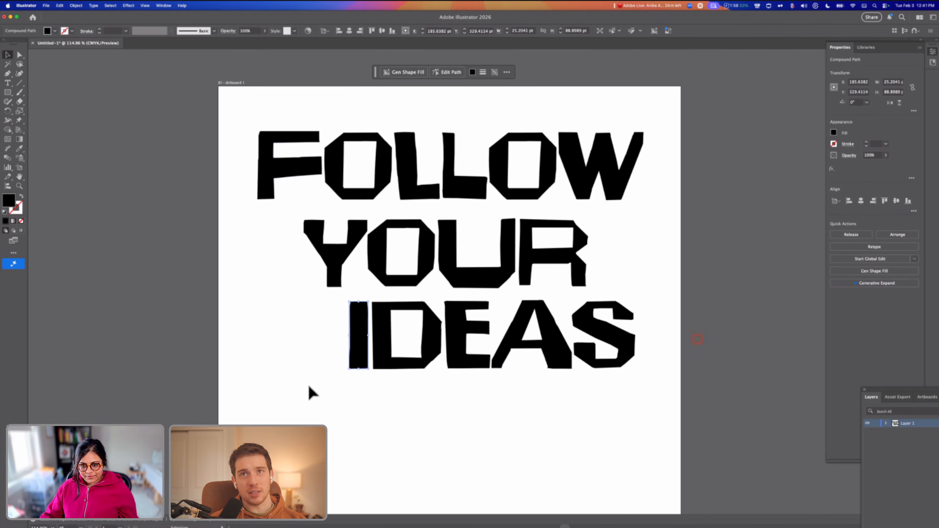
drag(311, 392, 307, 388)
key(super+g)
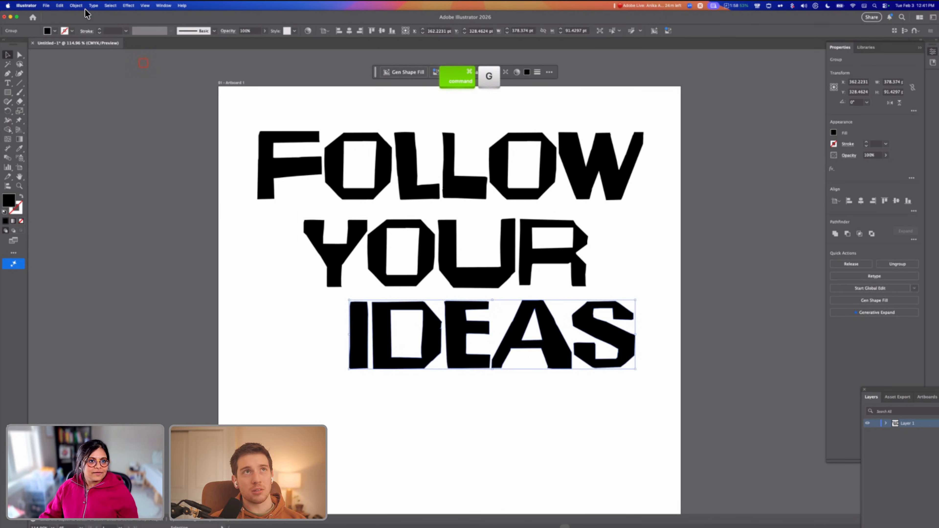
click(76, 5)
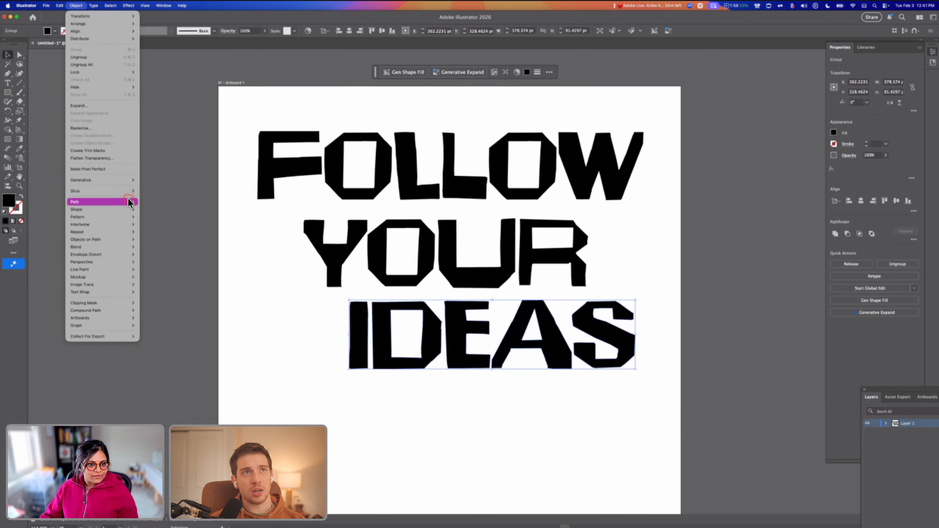
mouse_move(128, 199)
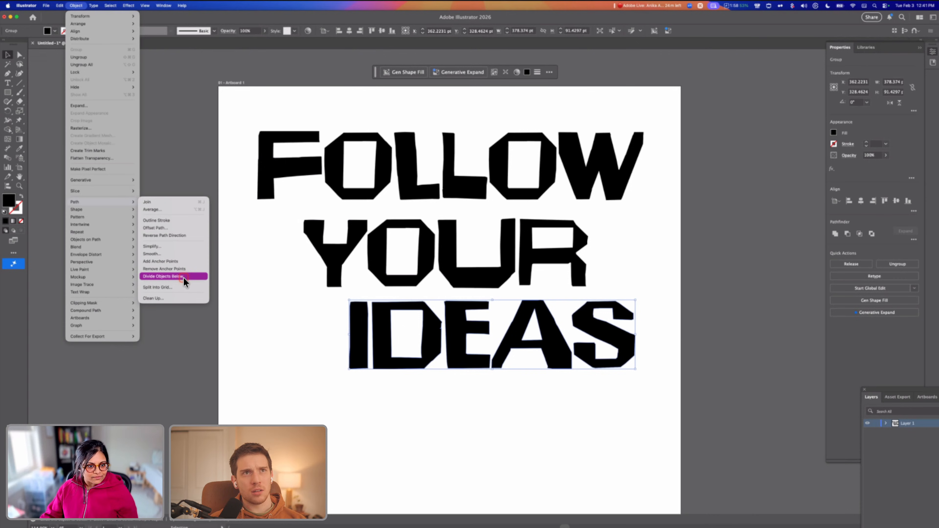
mouse_move(112, 307)
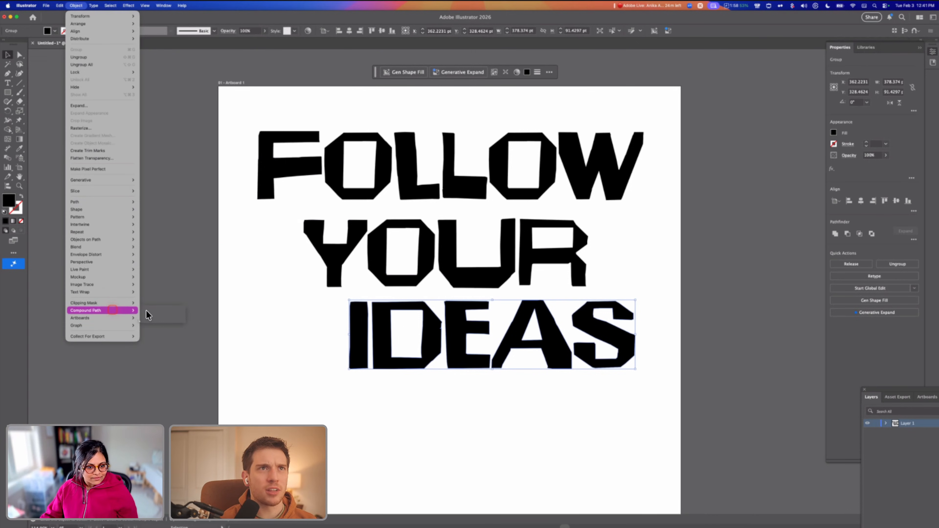
click(148, 312)
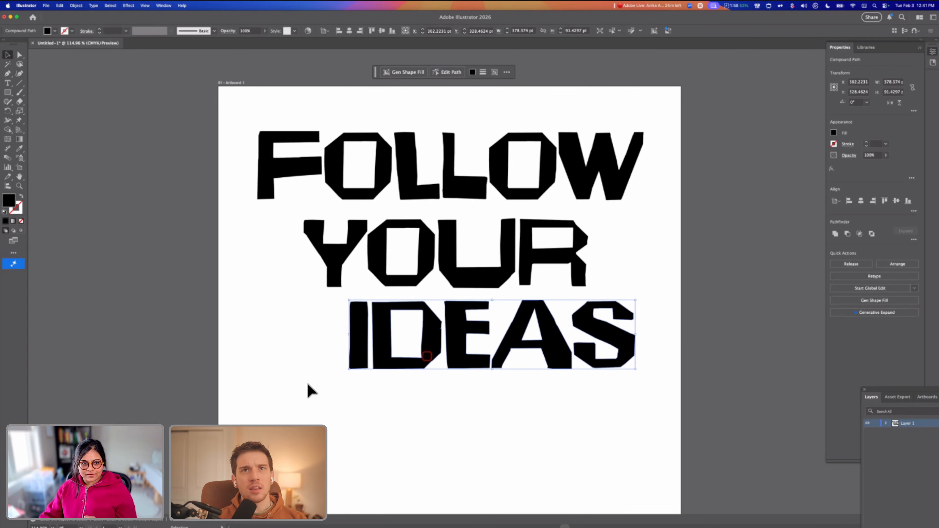
Puppet-warp the I of IDEAS, pulling its foot down and its top up to make it taller
click(19, 120)
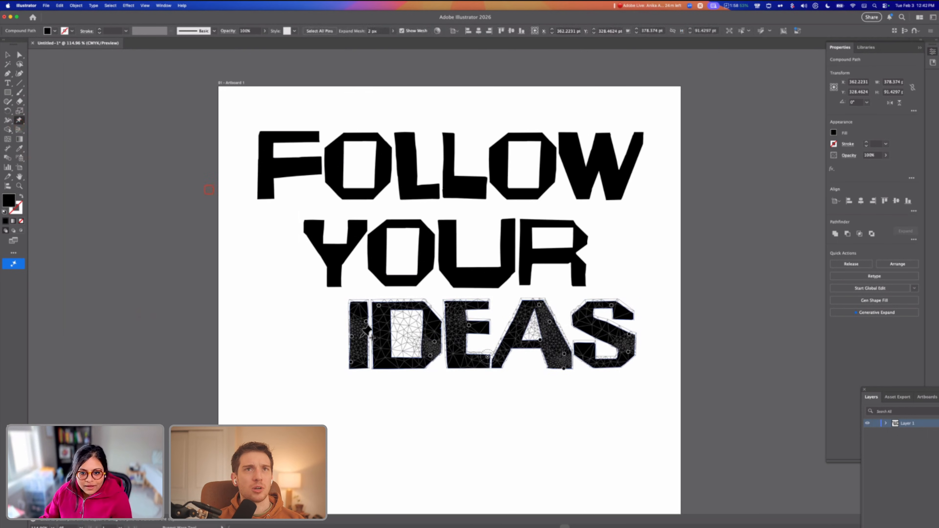
drag(349, 364, 352, 377)
click(353, 304)
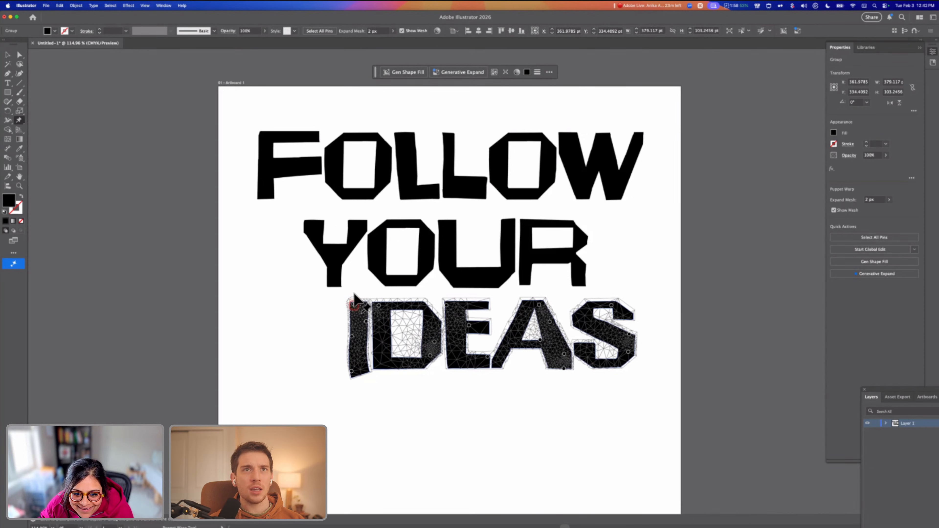
drag(354, 303, 353, 288)
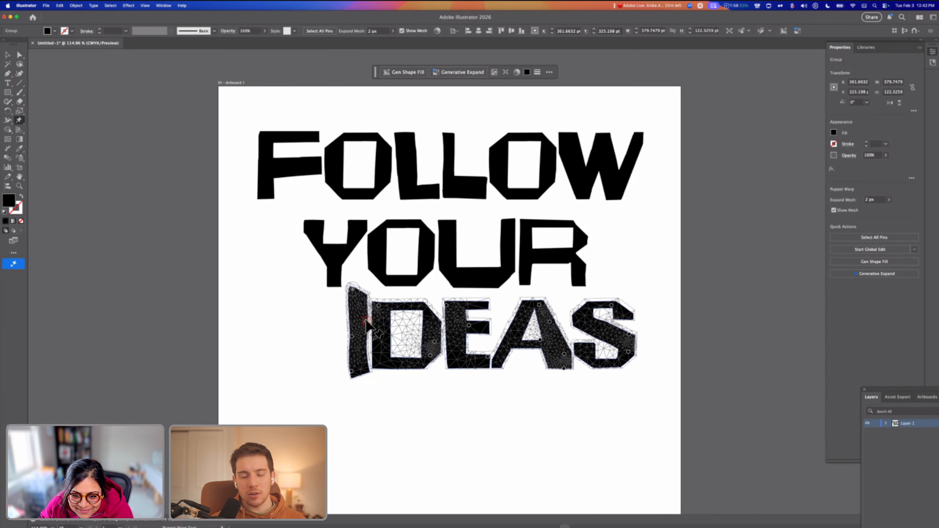
Puppet-warp the D of IDEAS into an irregular shape by raising its upper corners and shifting its lower corners
click(379, 303)
drag(379, 304, 380, 295)
drag(379, 352, 384, 350)
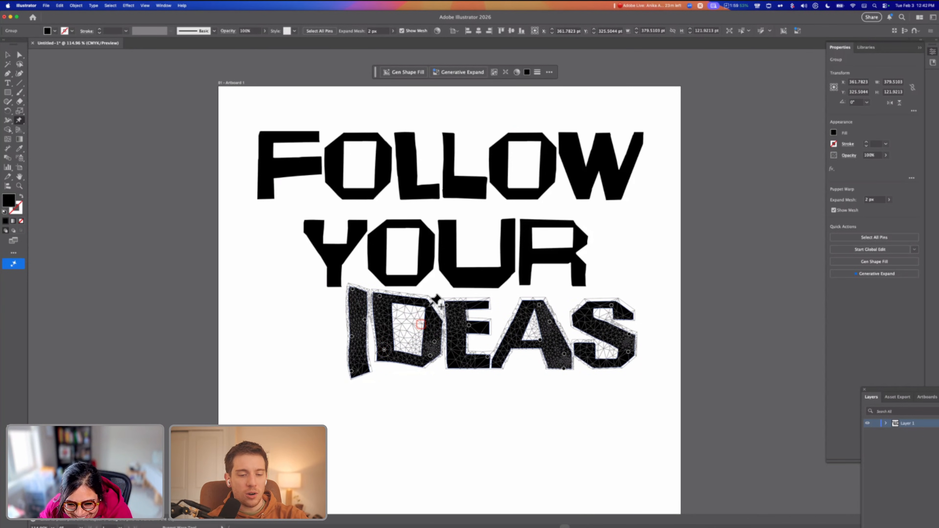
click(429, 304)
drag(429, 304, 426, 299)
drag(435, 343, 429, 363)
click(431, 356)
key(v)
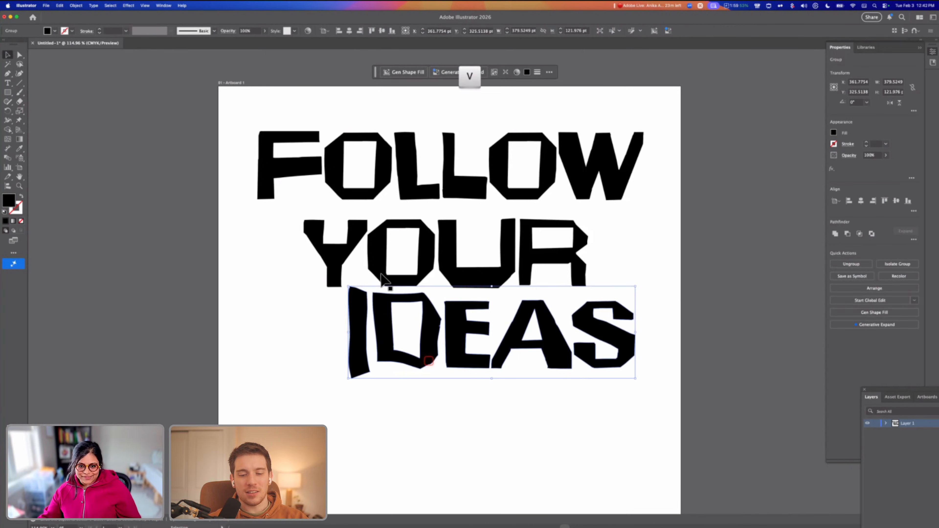
Group the letters of YOUR together, and the letters of FOLLOW as a separate group
click(380, 273)
drag(243, 243, 591, 245)
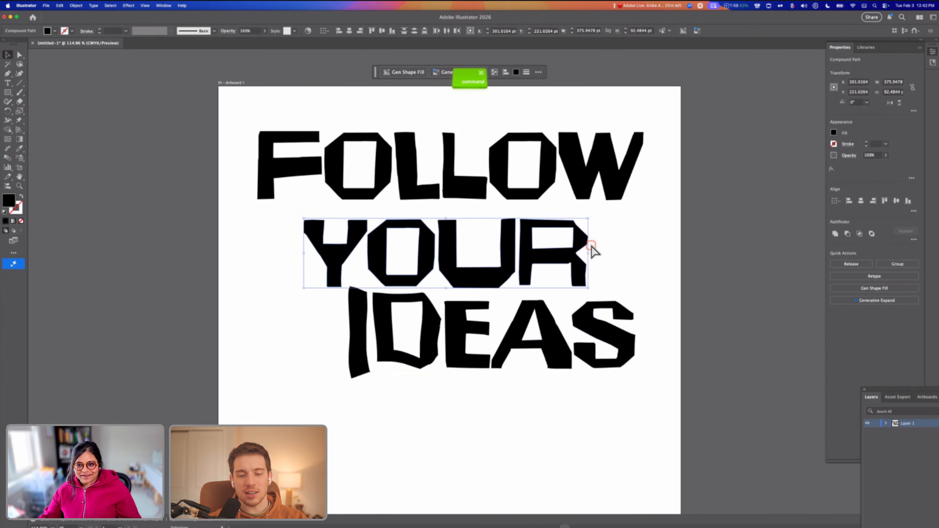
key(super+g)
drag(660, 139, 272, 181)
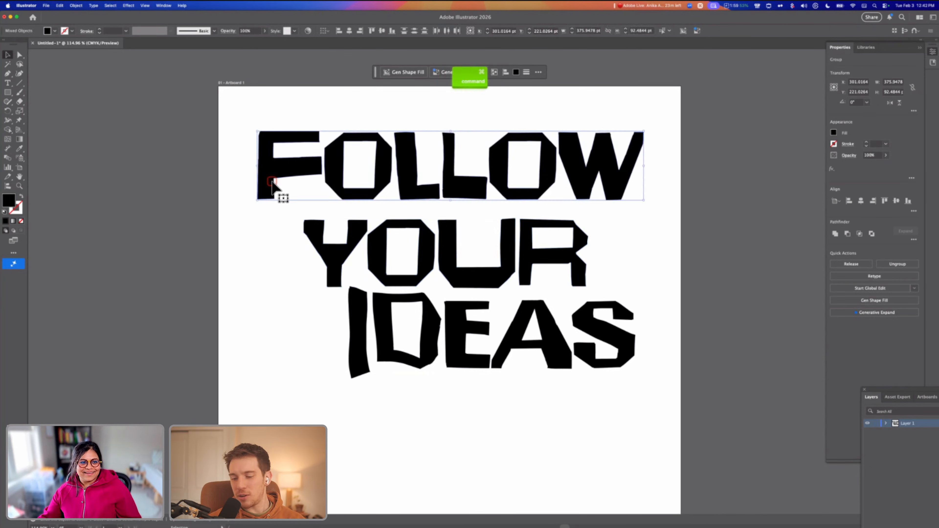
key(super+g)
Make a compound path from the FOLLOW group and another from the YOUR group
click(76, 5)
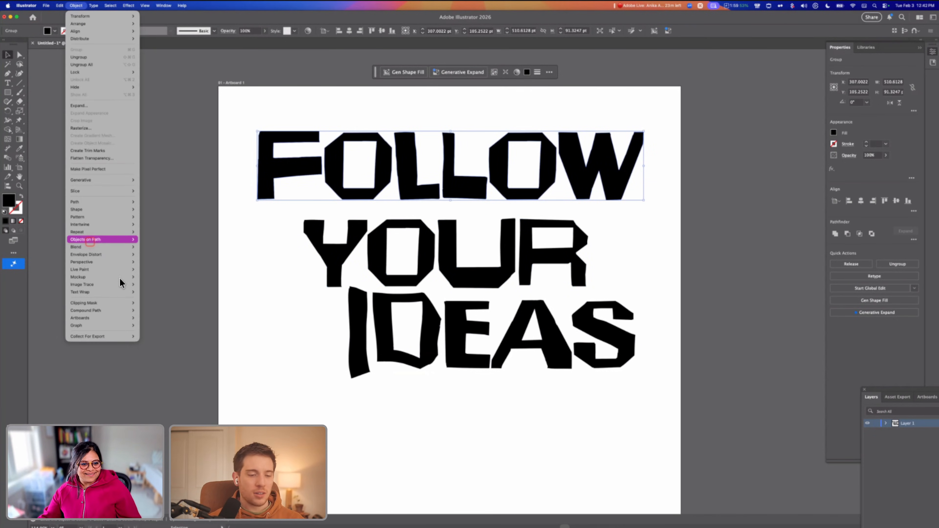
click(155, 310)
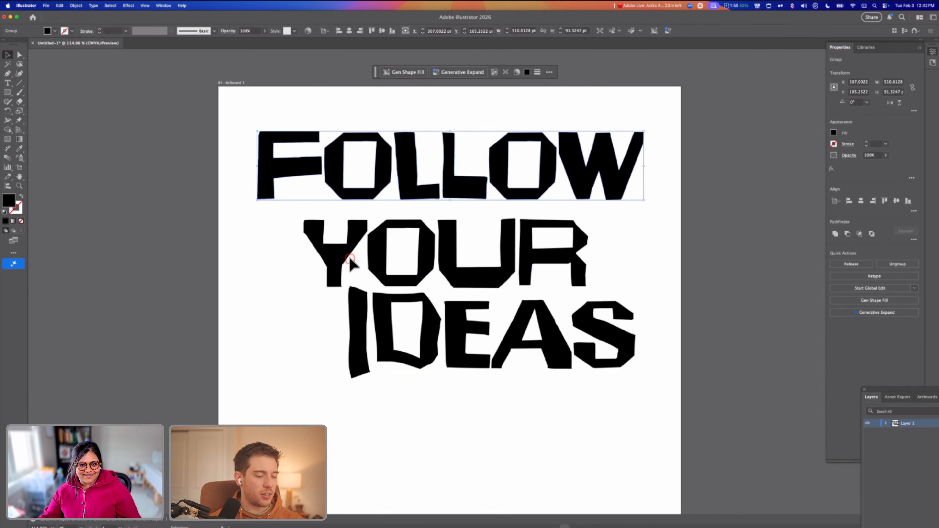
click(345, 252)
key(super+g)
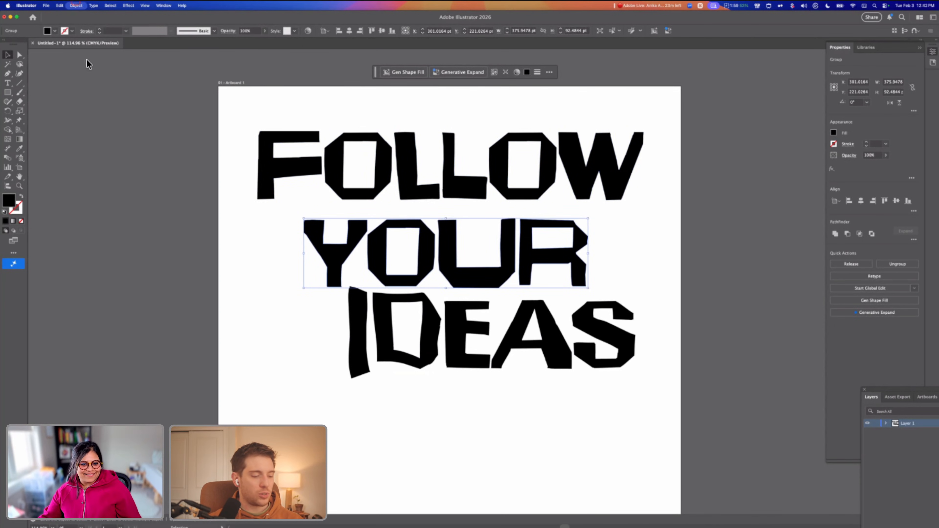
mouse_move(120, 314)
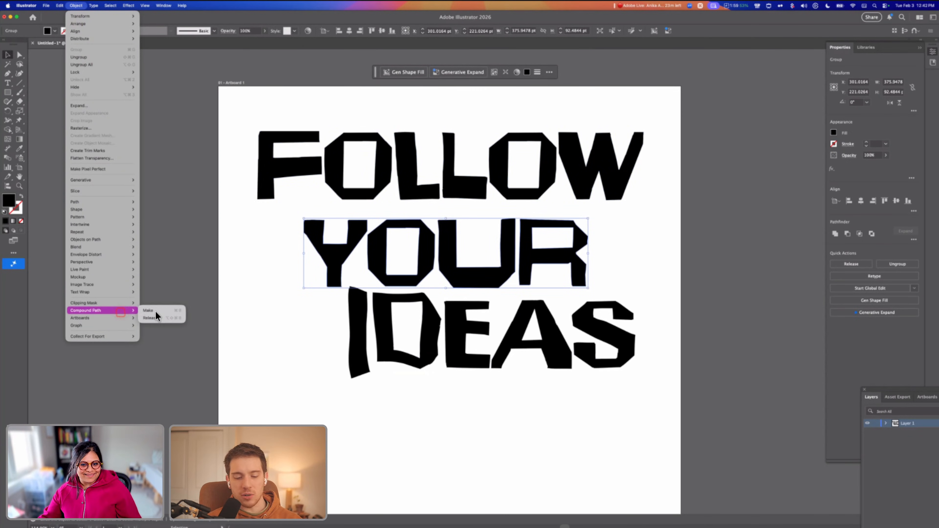
click(155, 311)
Puppet-warp the F of FOLLOW, stretching its foot downward and tilting the end of its upper arm upward
click(270, 158)
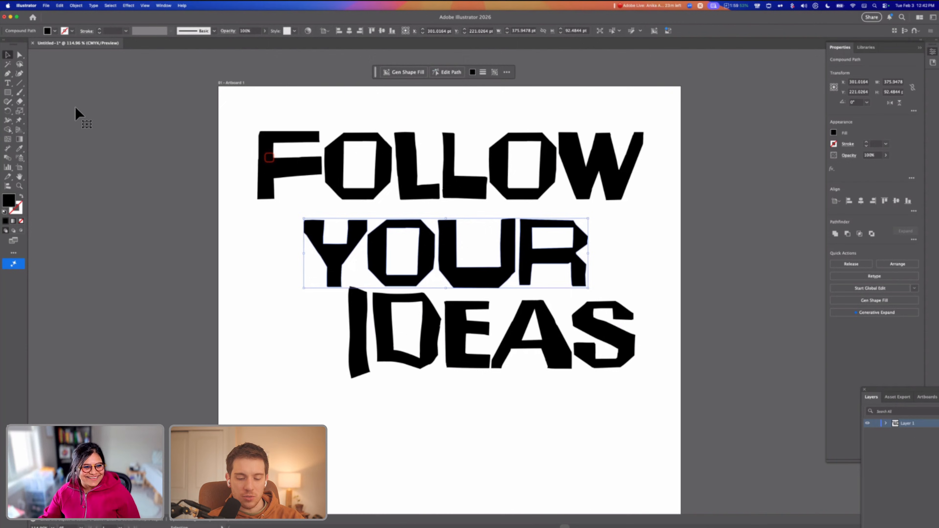
click(19, 120)
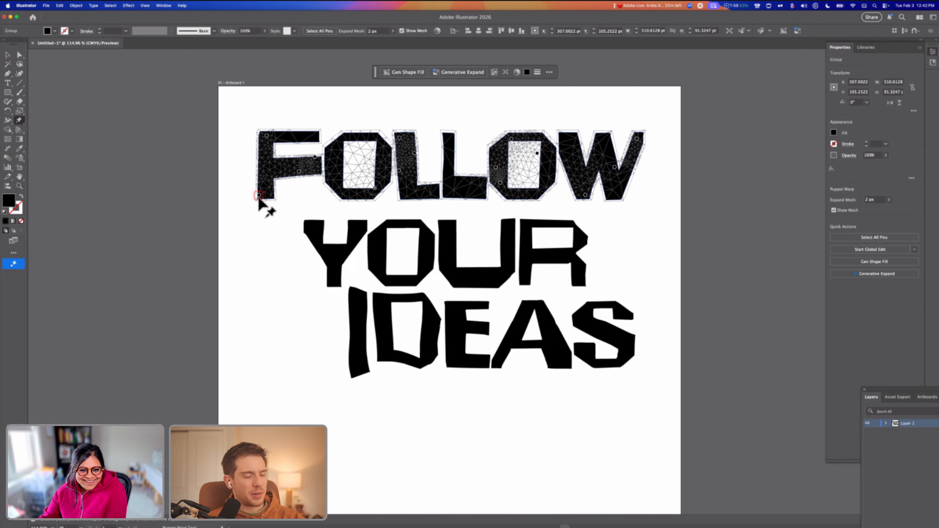
drag(259, 196, 259, 204)
drag(314, 136, 329, 164)
Puppet-warp the first O of FOLLOW by pinning its top and lower corners and pulling its lower right inward, undoing the last pin moves
click(350, 128)
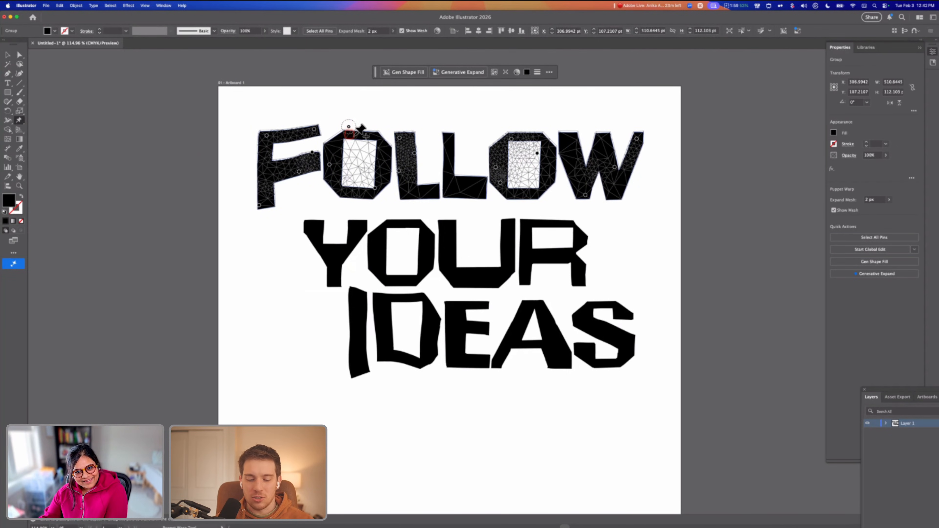
click(353, 133)
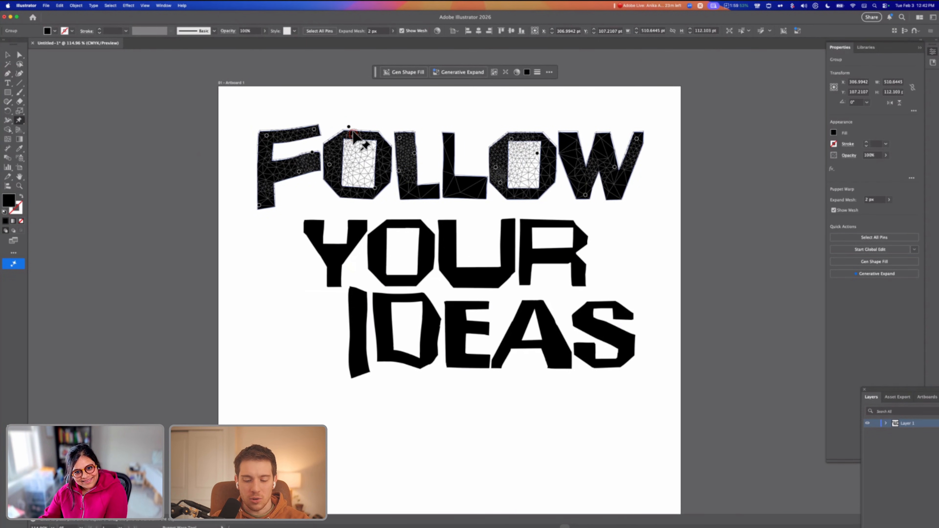
click(341, 189)
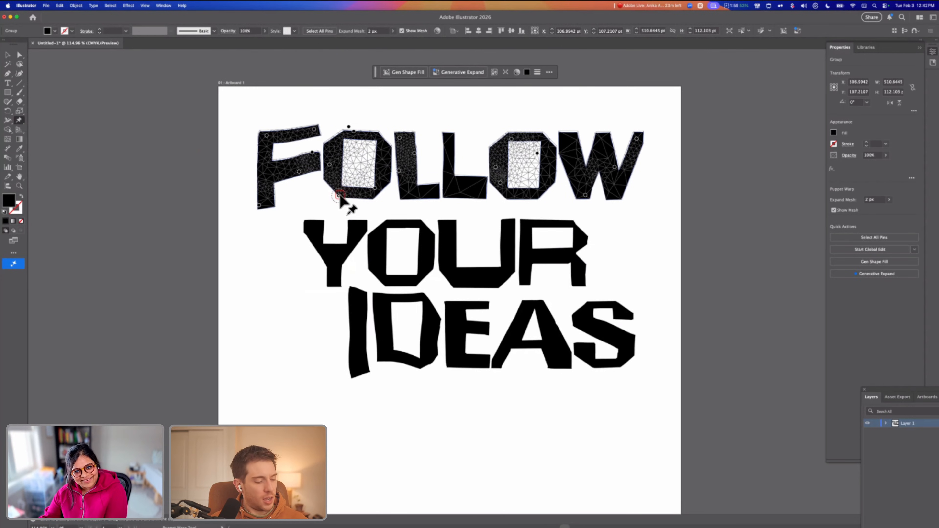
drag(375, 189, 369, 190)
click(383, 152)
click(378, 138)
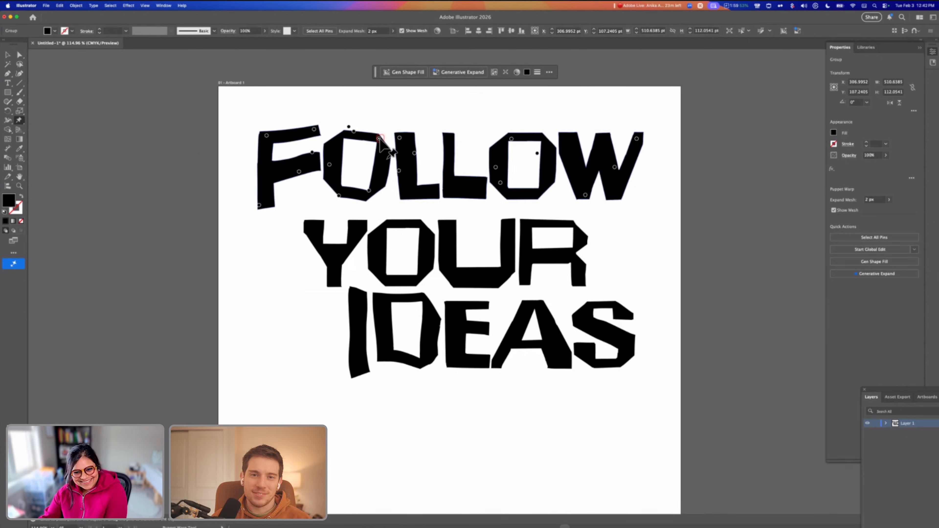
click(385, 151)
drag(385, 151, 372, 149)
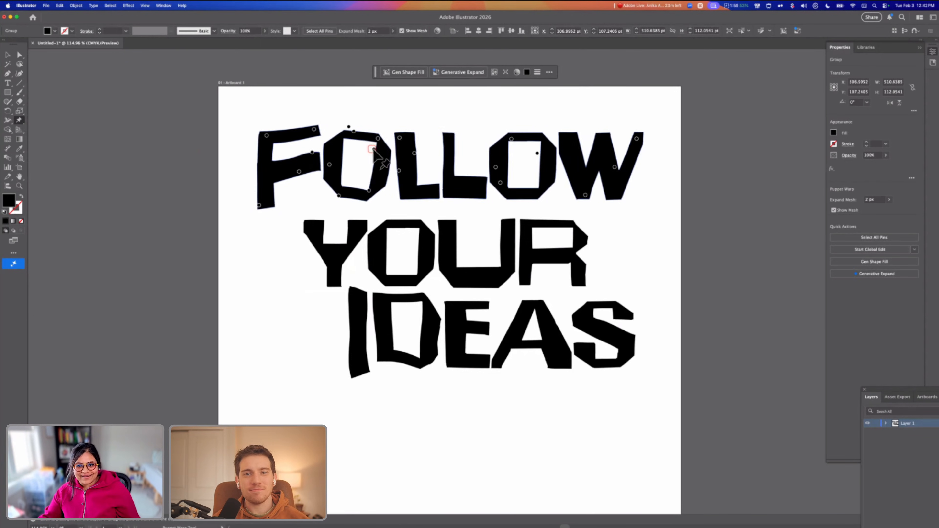
key(super+z)
key(super+z)
key(super+z)
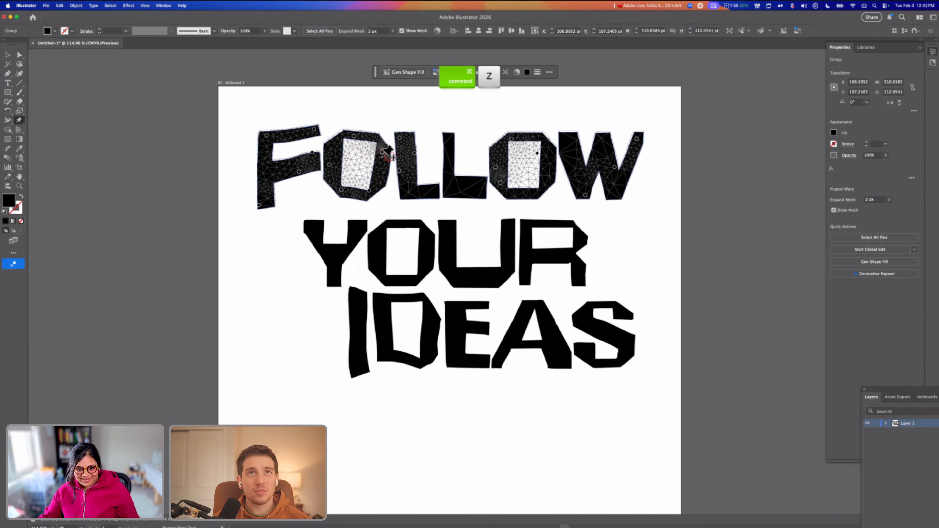
Puppet-warp the two Ls of FOLLOW, raising the first one's stem top and foot tip and moving the second one upward and slightly left
drag(354, 135, 399, 127)
click(409, 195)
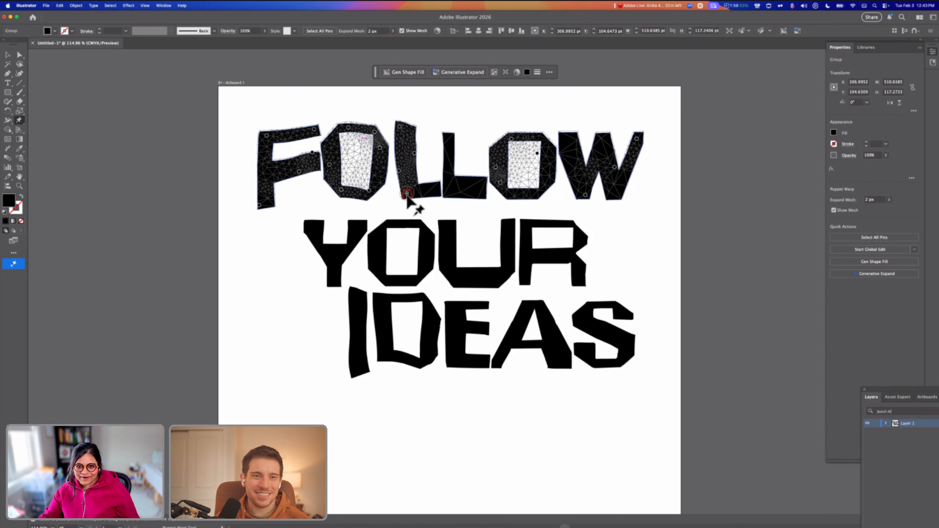
drag(409, 195, 432, 185)
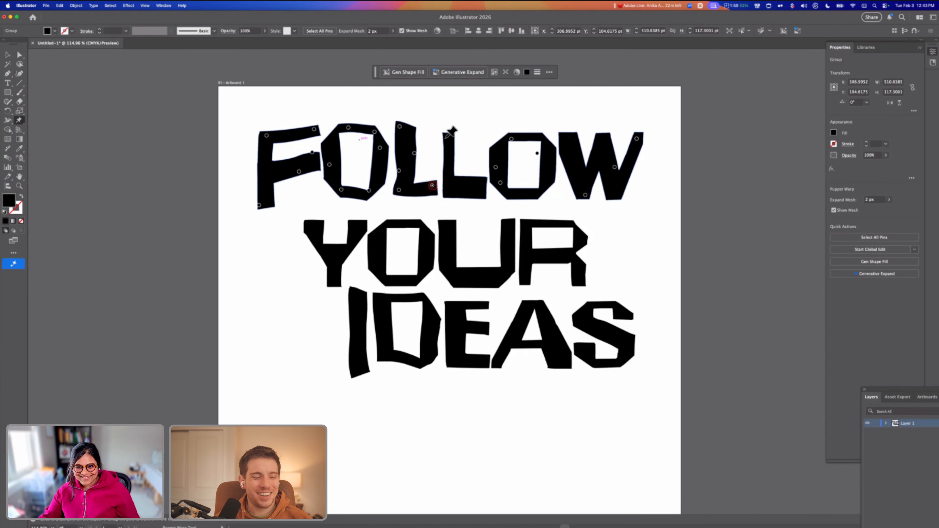
click(448, 138)
drag(448, 137, 439, 114)
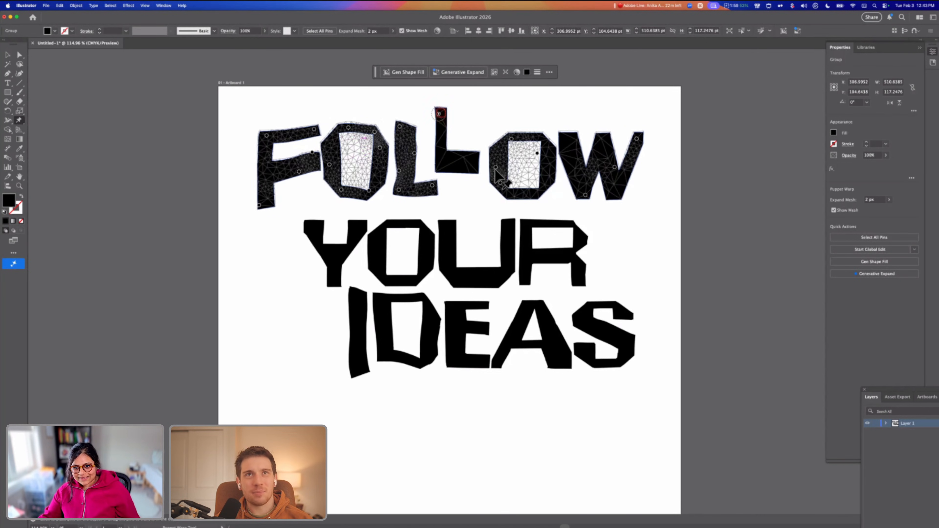
Puppet-warp the second O of FOLLOW, pulling its left corners outward and pinning its top and right side, and pin the second L's foot
click(498, 154)
drag(498, 153, 496, 150)
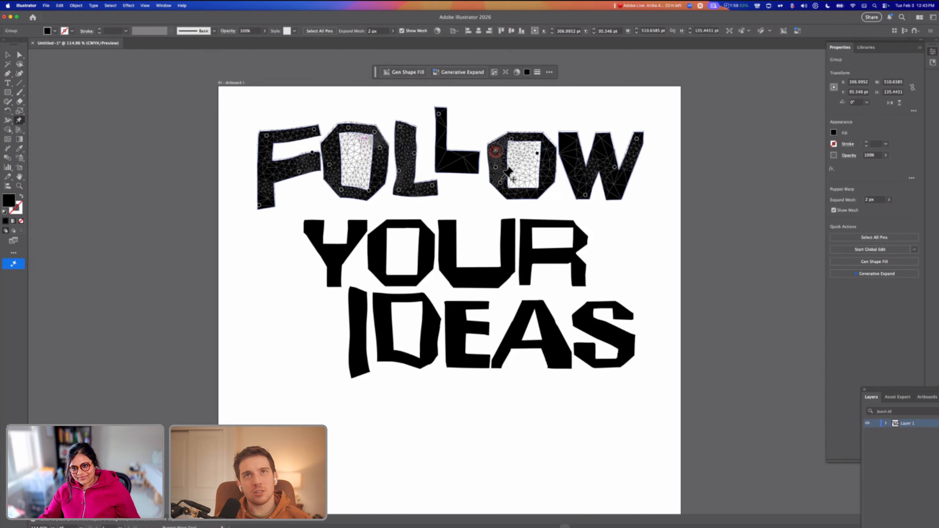
drag(500, 182, 495, 183)
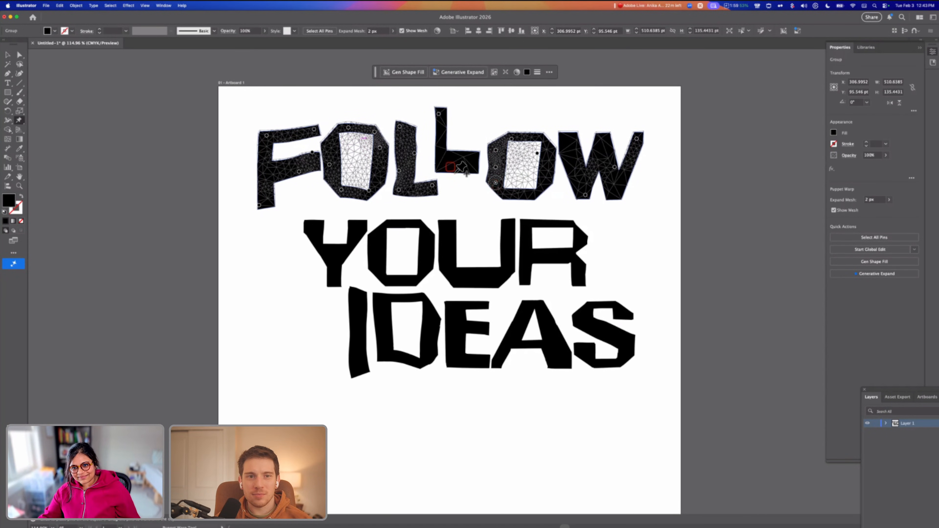
click(450, 166)
click(455, 158)
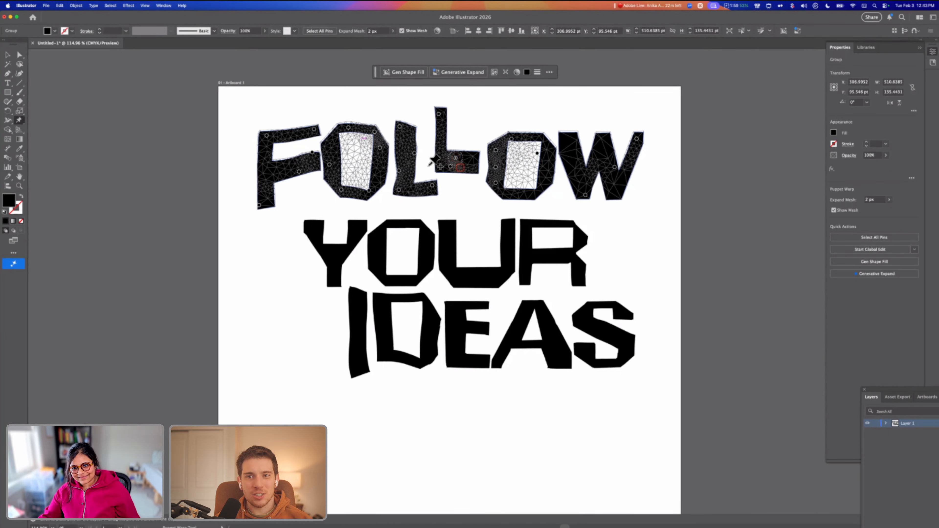
click(441, 153)
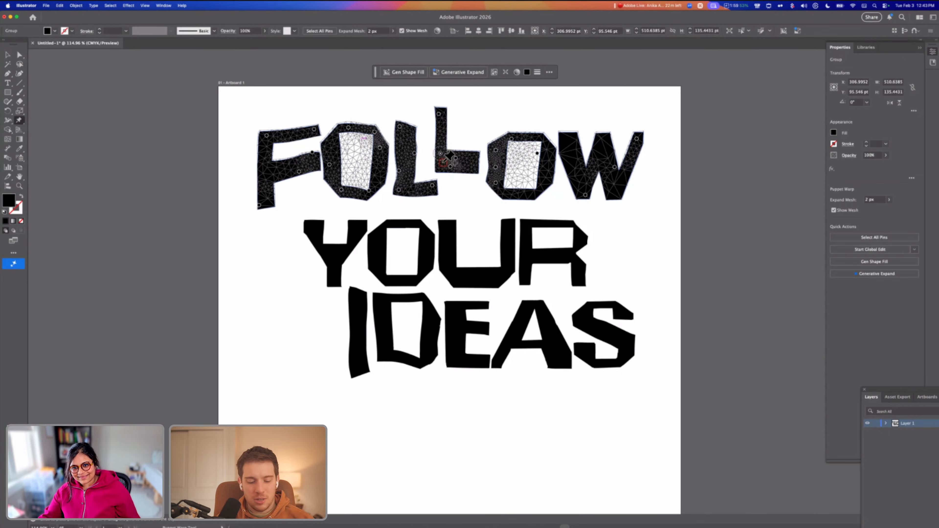
click(528, 128)
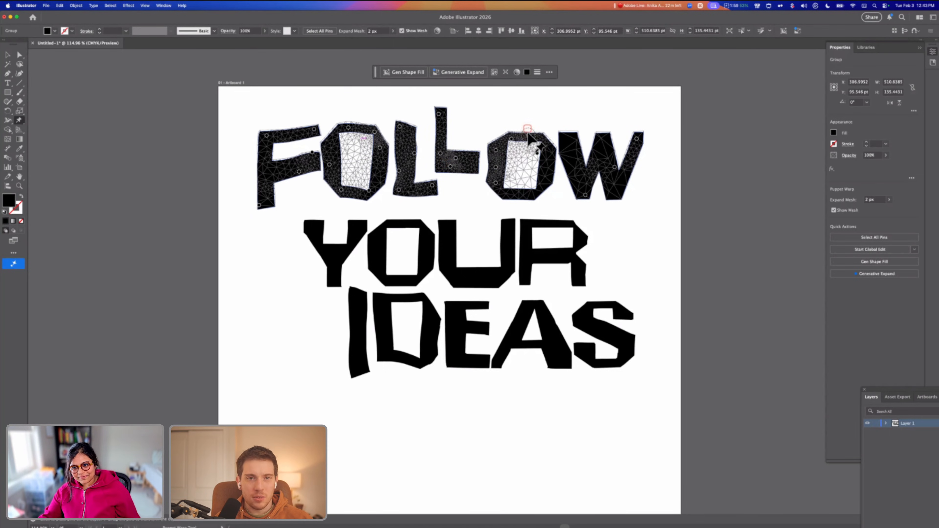
click(546, 172)
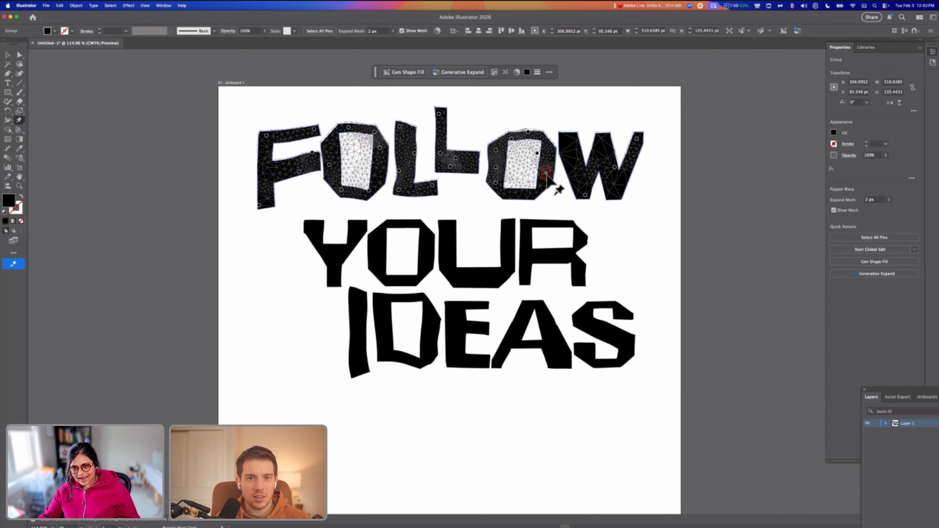
Puppet-warp the W of FOLLOW, raising its left arm and middle peak and shifting its lower points left, undoing the last pin changes
click(559, 129)
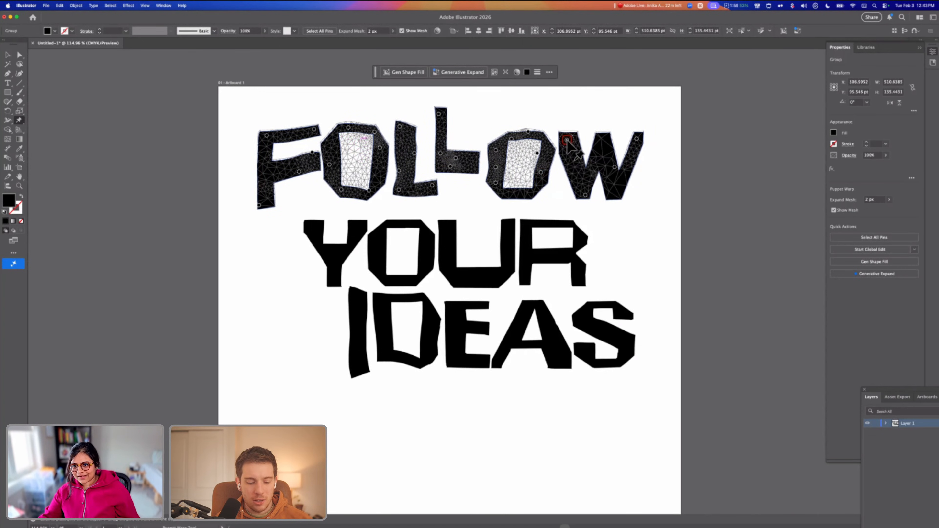
drag(559, 129, 565, 130)
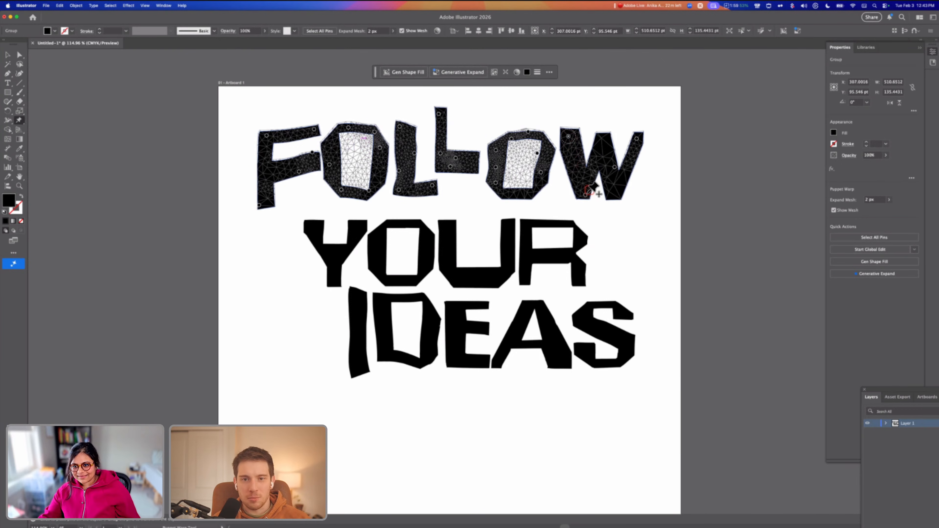
drag(580, 198, 569, 197)
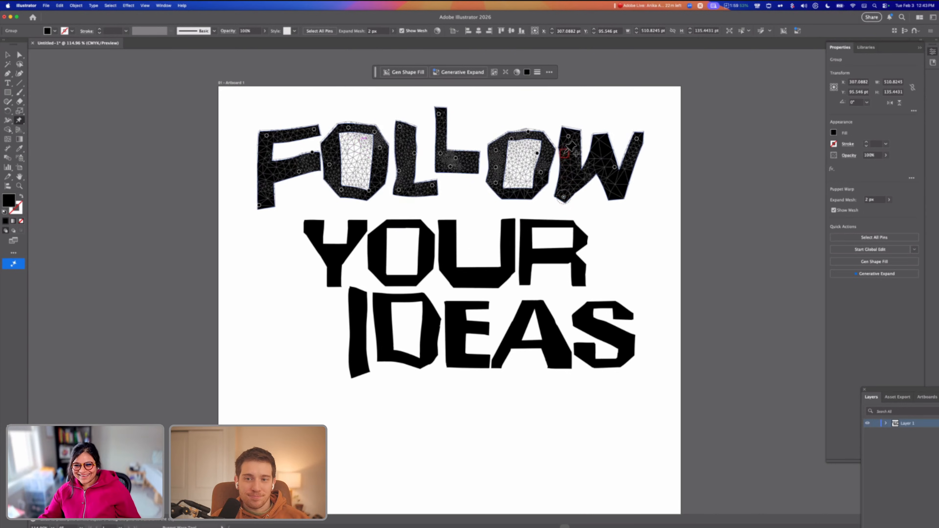
drag(564, 153, 595, 131)
click(596, 138)
click(609, 193)
drag(609, 197, 601, 197)
key(super+z)
key(super+z)
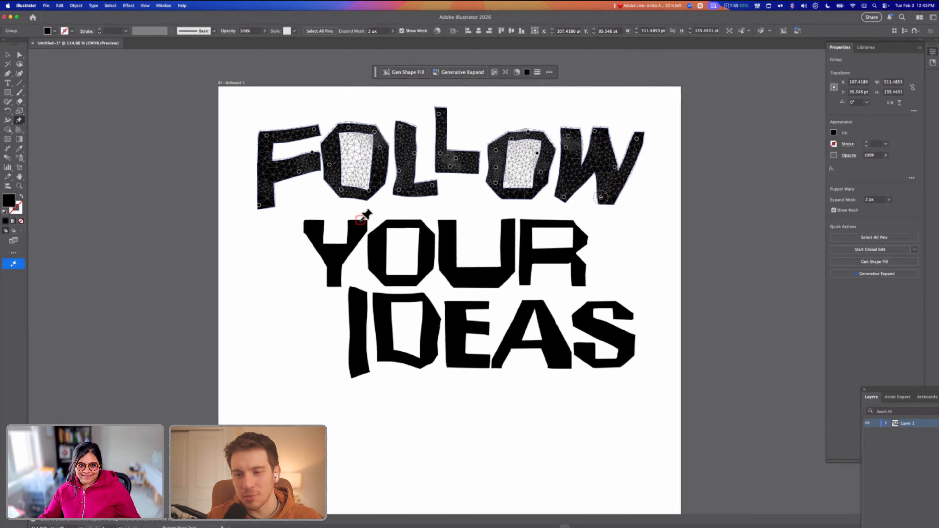
Move the word YOUR up and slightly left so it sits close beneath FOLLOW
key(v)
click(313, 237)
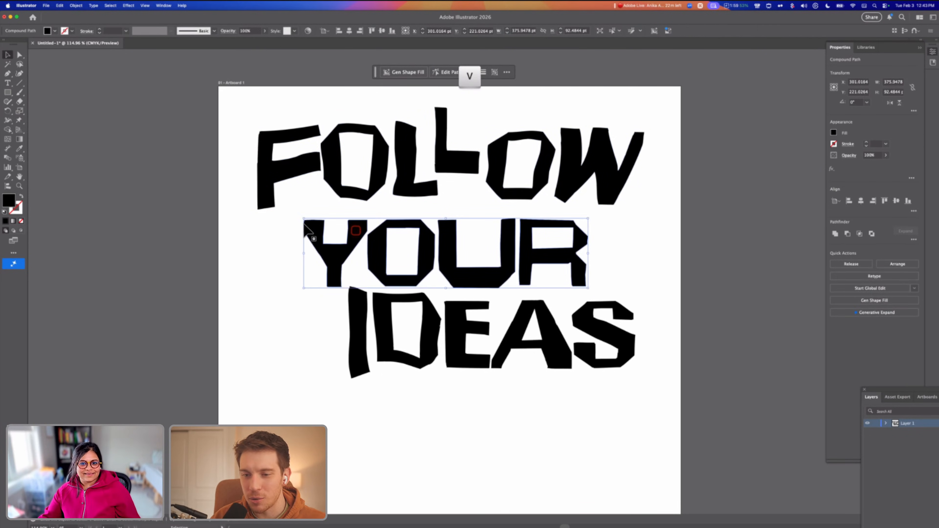
drag(329, 252, 321, 241)
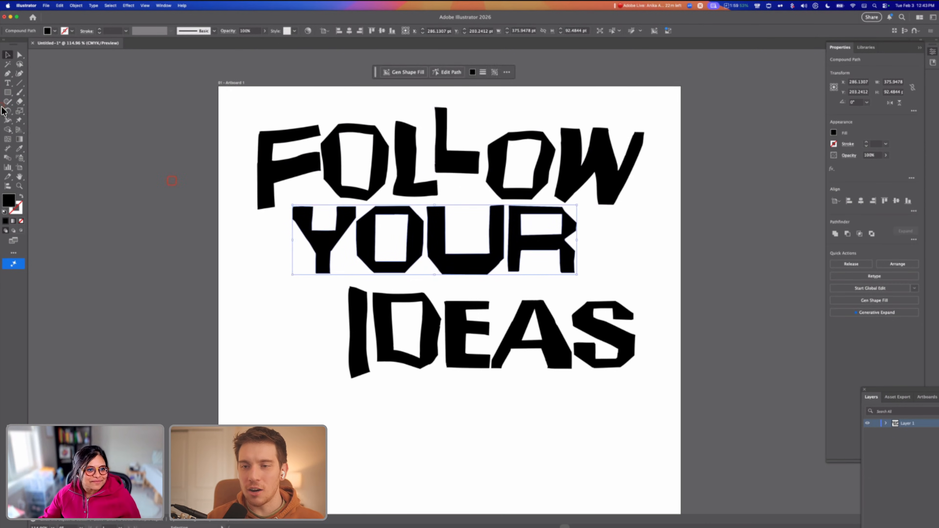
Puppet-warp the Y of YOUR, raising its left arm and stretching the base of its stem downward
click(20, 121)
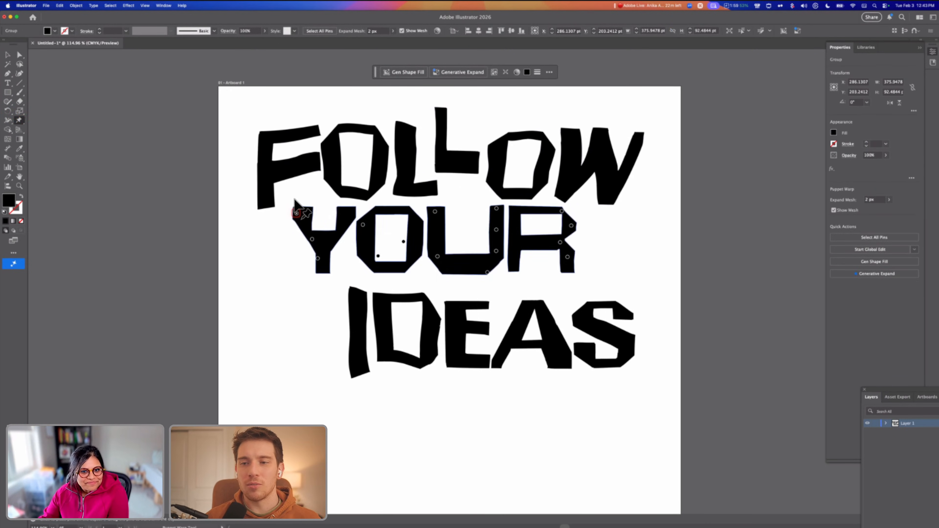
drag(296, 213, 301, 201)
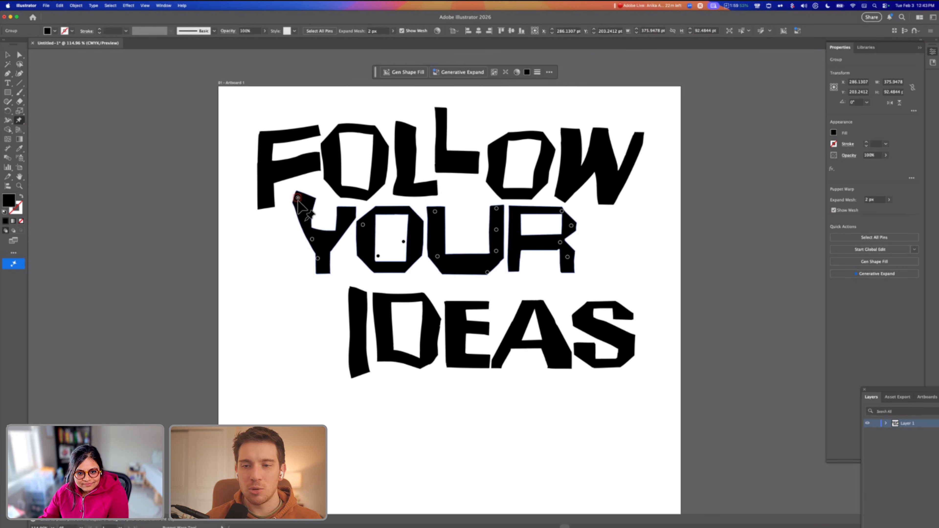
click(318, 258)
click(320, 272)
drag(320, 273, 317, 281)
Puppet-warp the O of YOUR, stretching its top edge upward and its bottom edge slightly downward
click(389, 213)
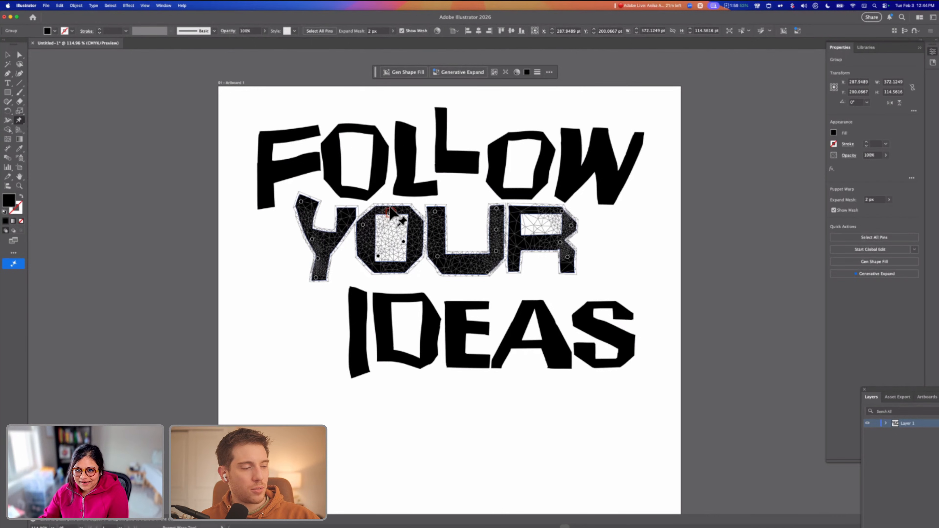
drag(389, 213, 389, 207)
click(390, 270)
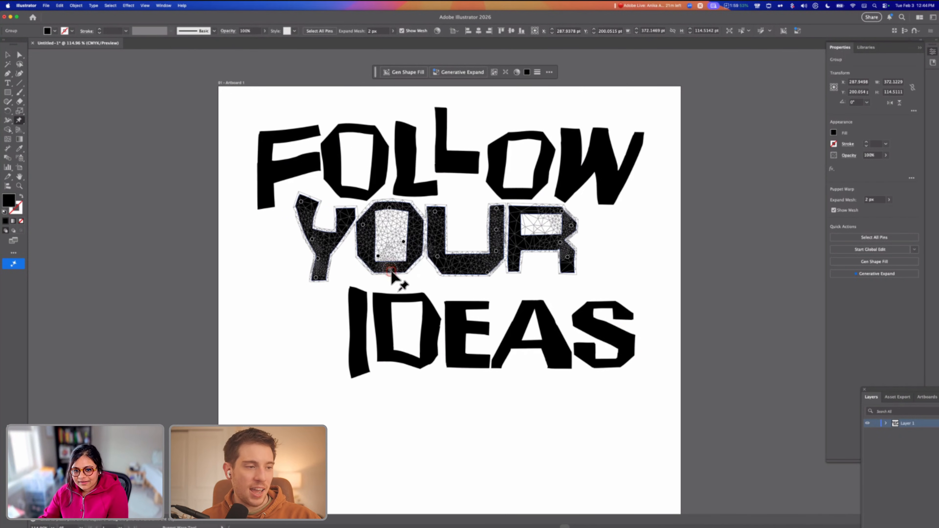
drag(391, 271, 391, 274)
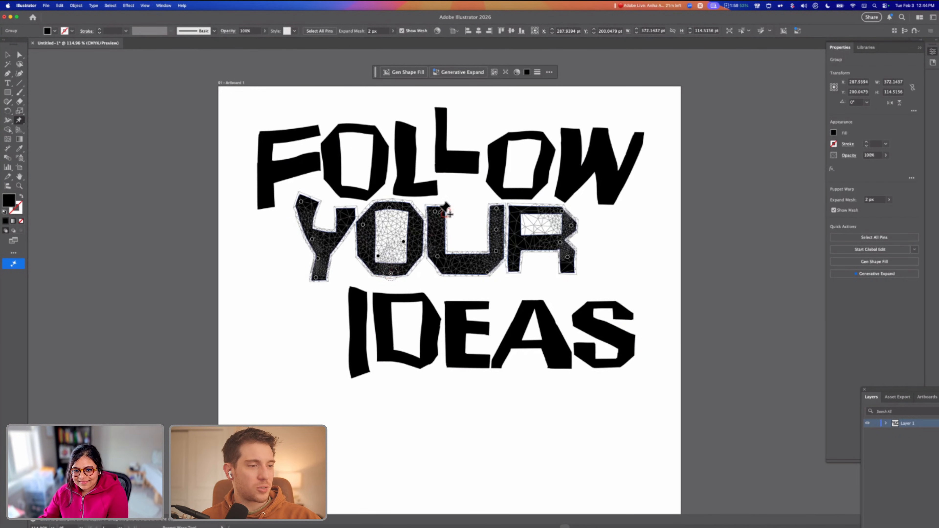
Puppet-warp the U of YOUR, raising its left arm, bending its right arm inward and pulling its lower right corner downward
drag(435, 211, 434, 205)
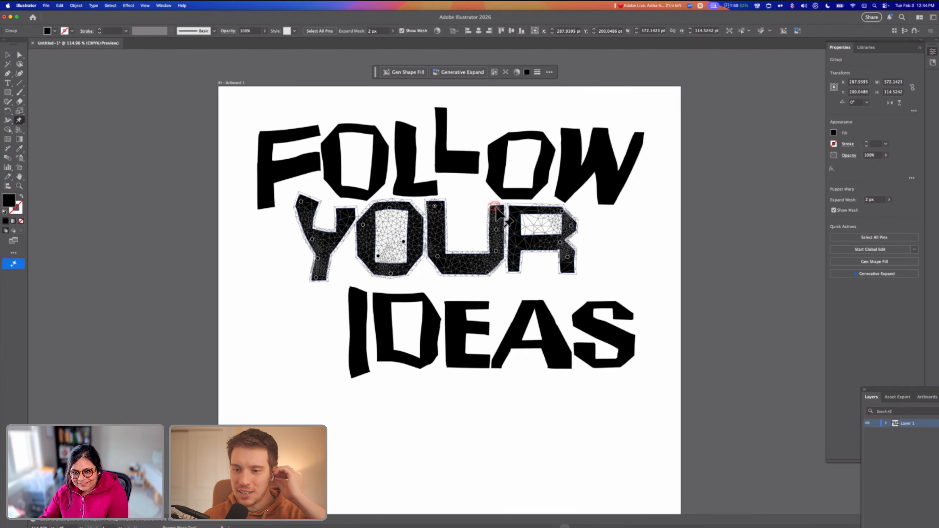
drag(495, 208, 494, 206)
click(493, 241)
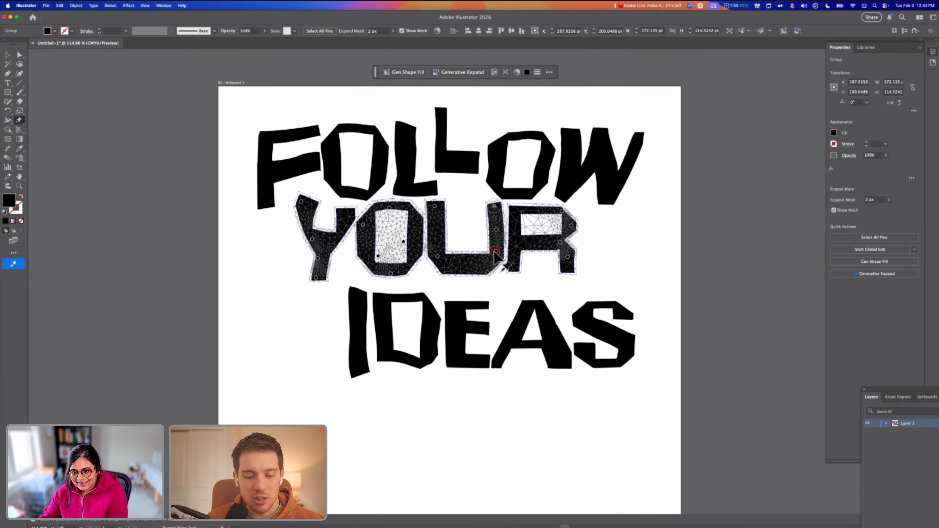
drag(494, 251, 491, 251)
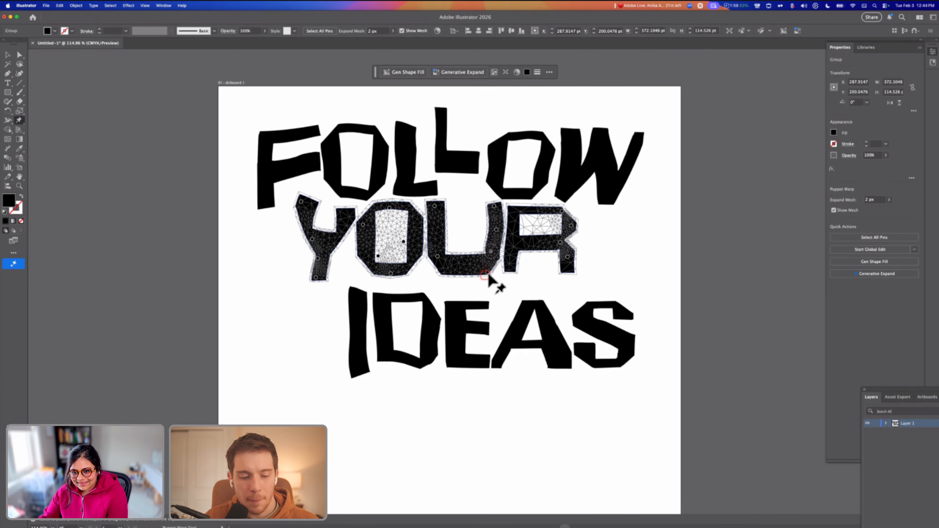
drag(480, 285, 477, 287)
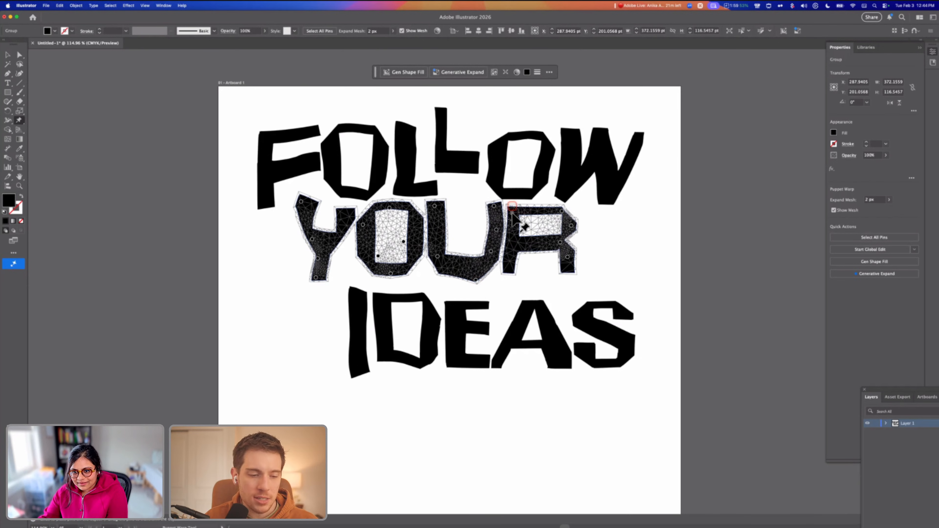
Puppet-warp the R of YOUR, slanting its bowl, pulling the bowl's right side inward and stretching both legs downward
drag(512, 212, 563, 223)
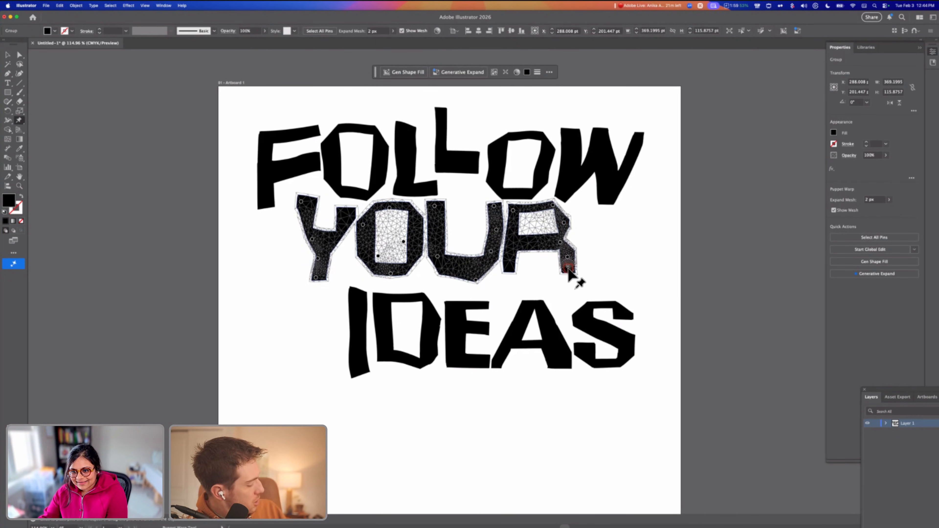
drag(568, 265, 566, 275)
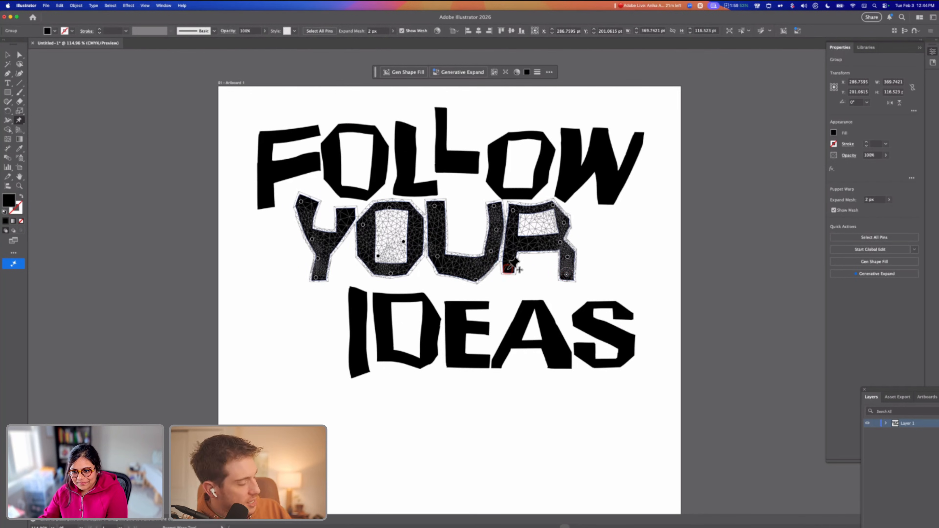
drag(509, 273, 509, 277)
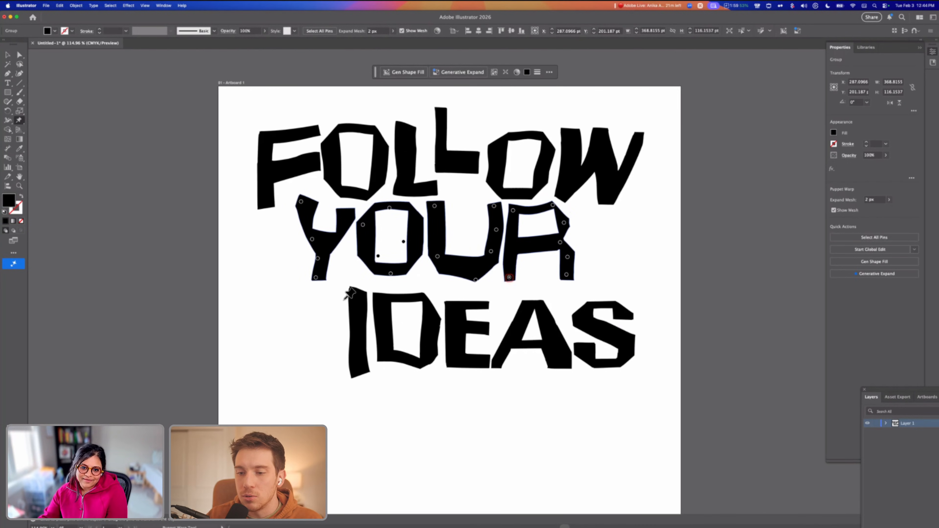
Move the word IDEAS up and slightly left so it sits close beneath YOUR
key(v)
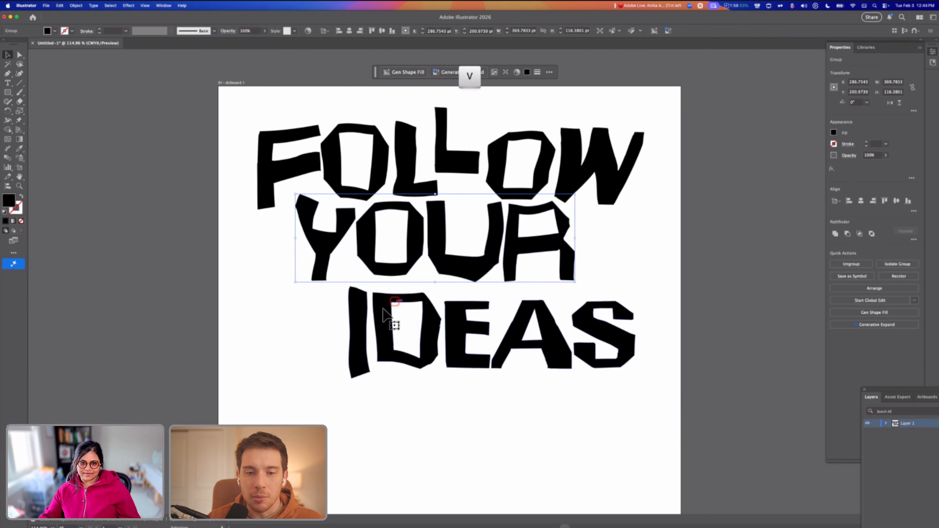
drag(384, 313, 372, 303)
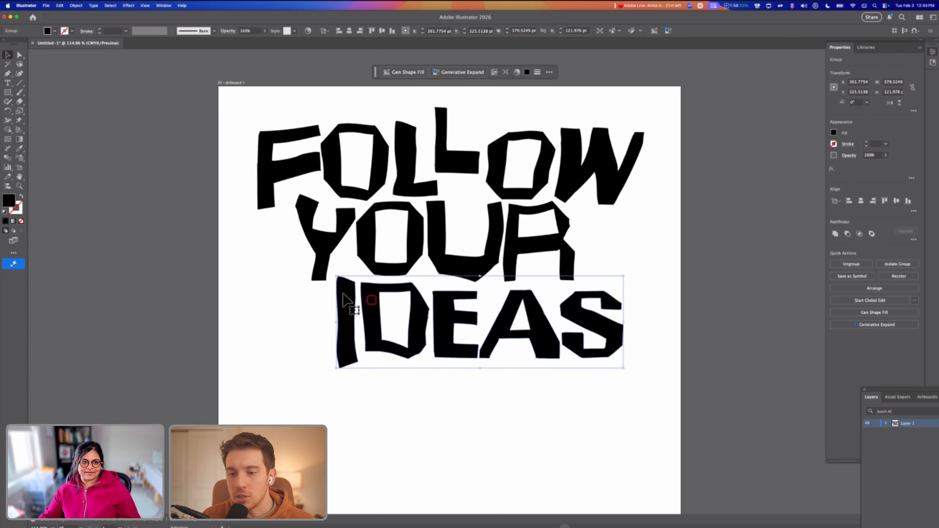
Puppet-warp the D of IDEAS, raising its upper left corner and pinning its upper right corner
click(20, 120)
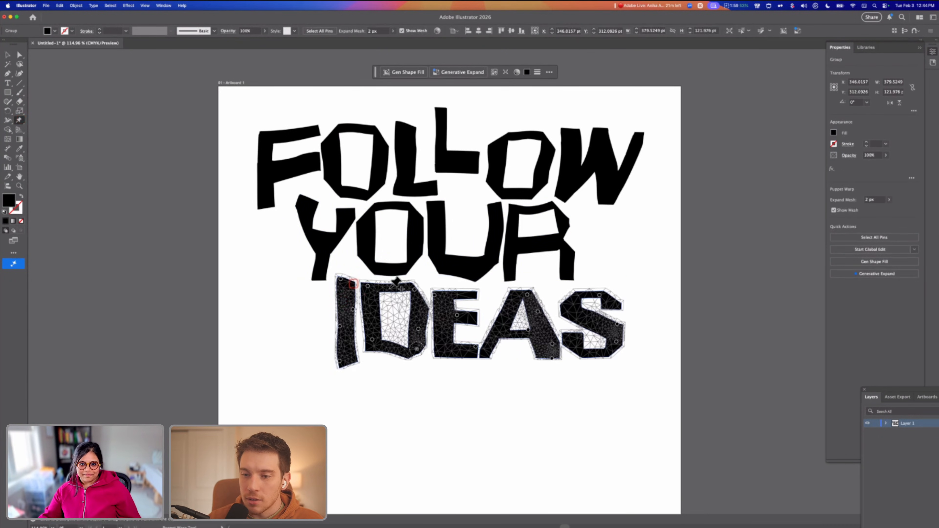
drag(366, 287, 367, 281)
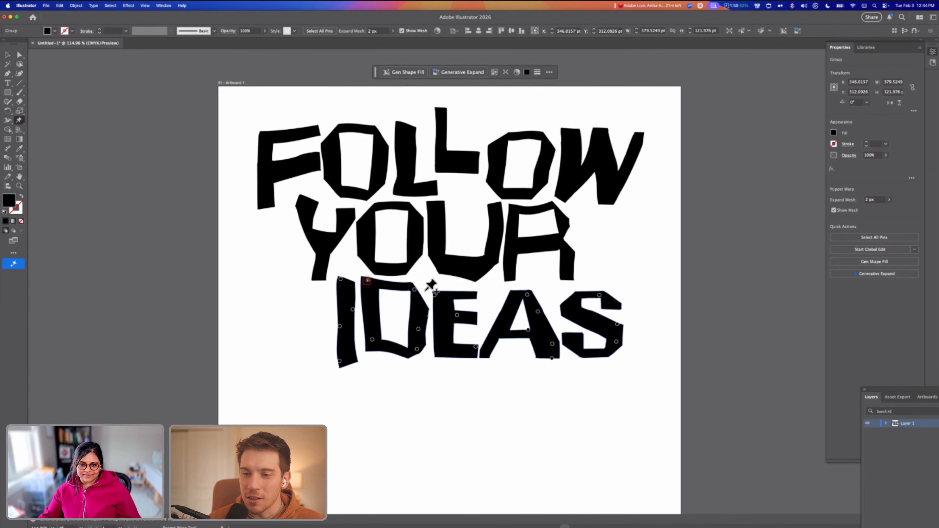
click(415, 290)
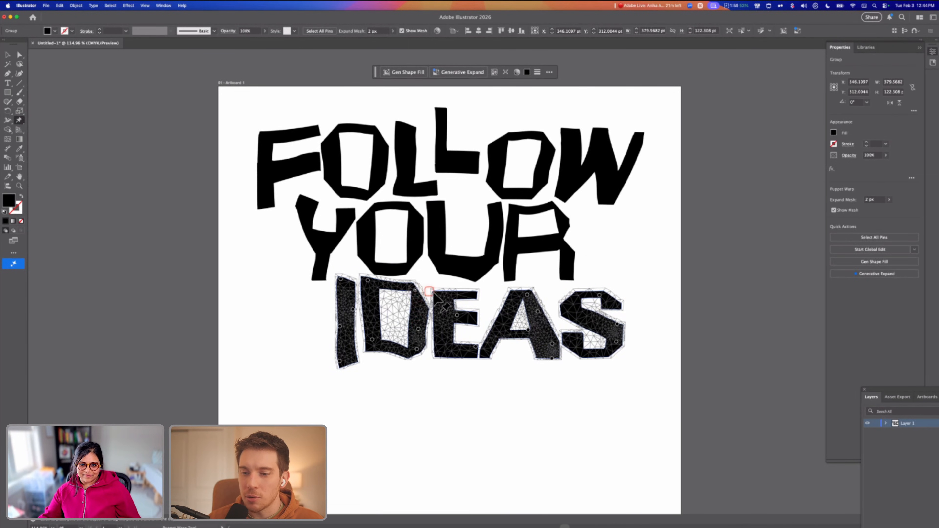
Puppet-warp the E of IDEAS, raising its upper left corner, pinning its lower left corner and extending its top and middle arms outward
drag(434, 292, 433, 287)
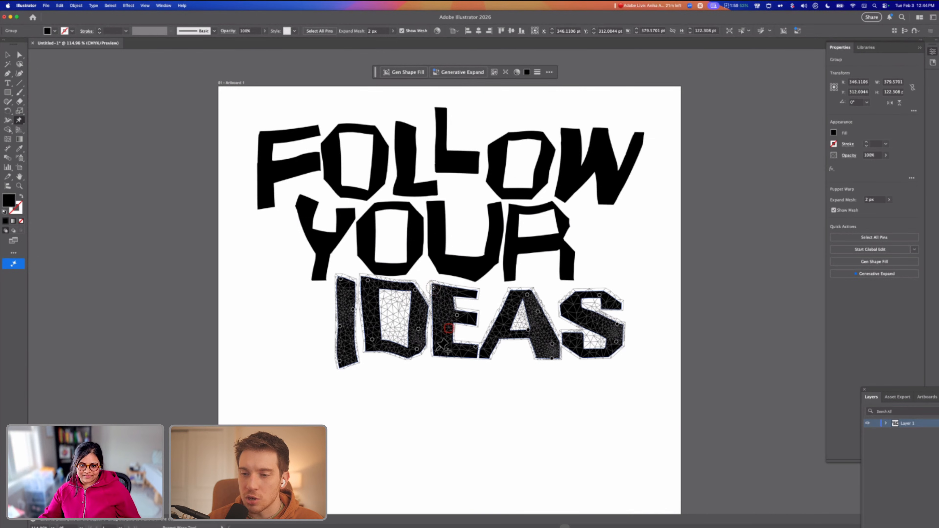
click(437, 353)
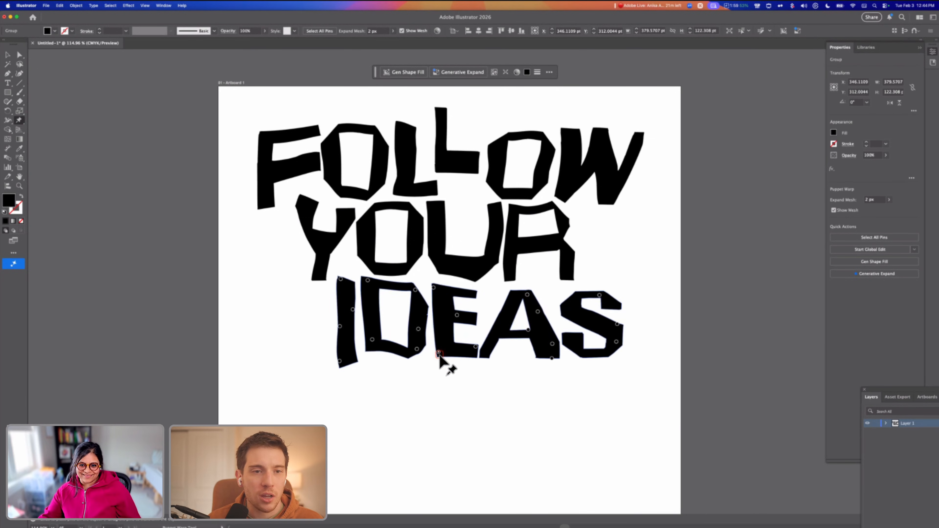
click(480, 294)
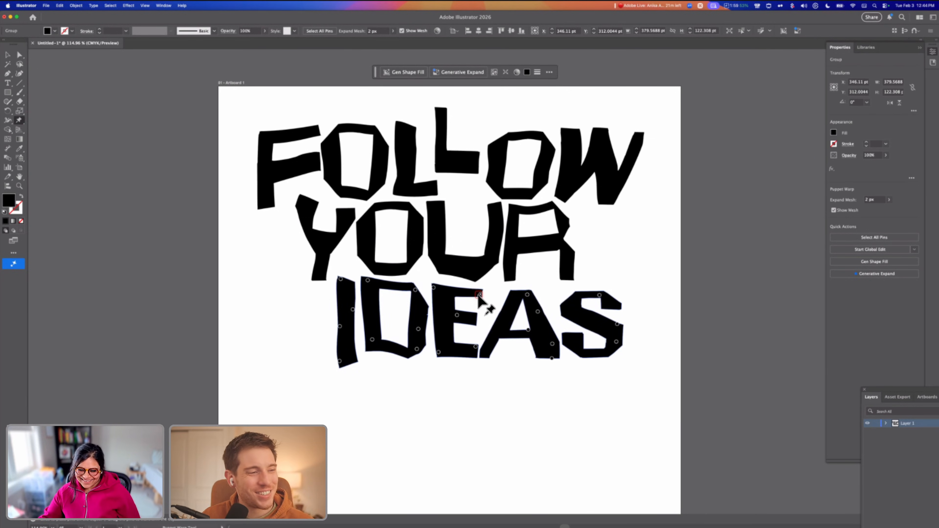
click(482, 319)
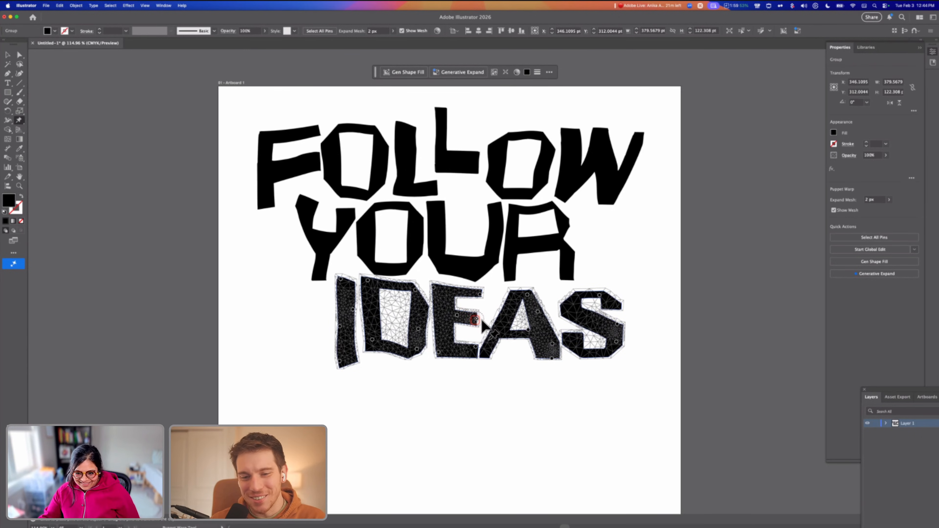
Puppet-warp the end of IDEAS, pulling the A's left foot downward and stretching the S's upper left end outward
click(484, 351)
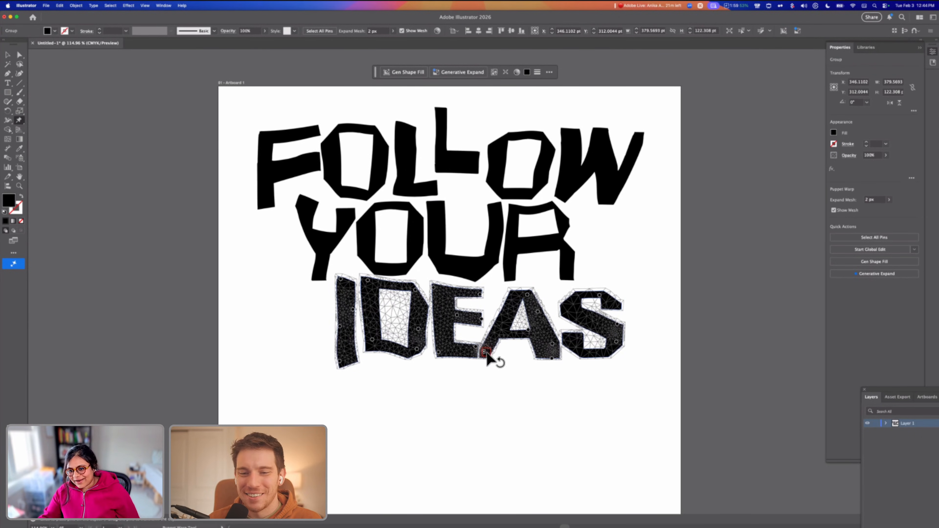
drag(484, 351, 492, 357)
drag(526, 295, 556, 300)
click(558, 300)
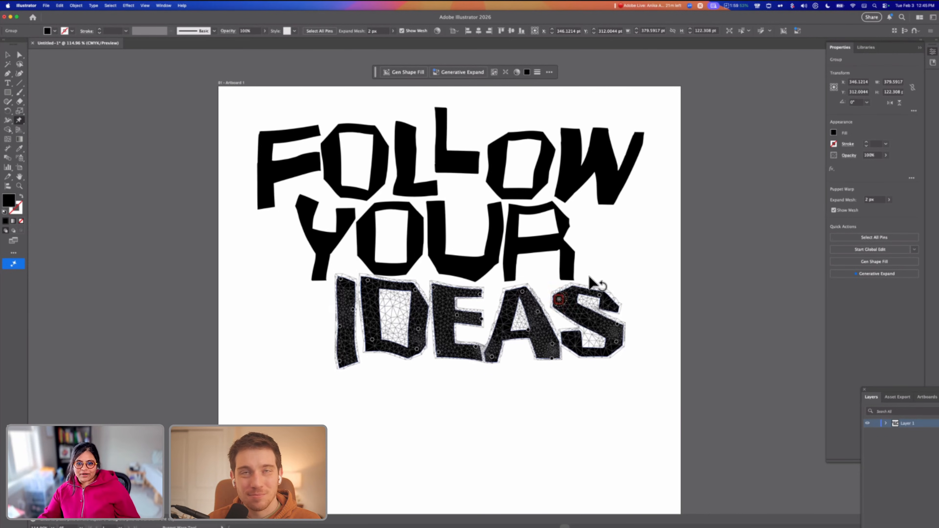
key(v)
scroll(592, 280, down, 3)
click(635, 248)
key(Escape)
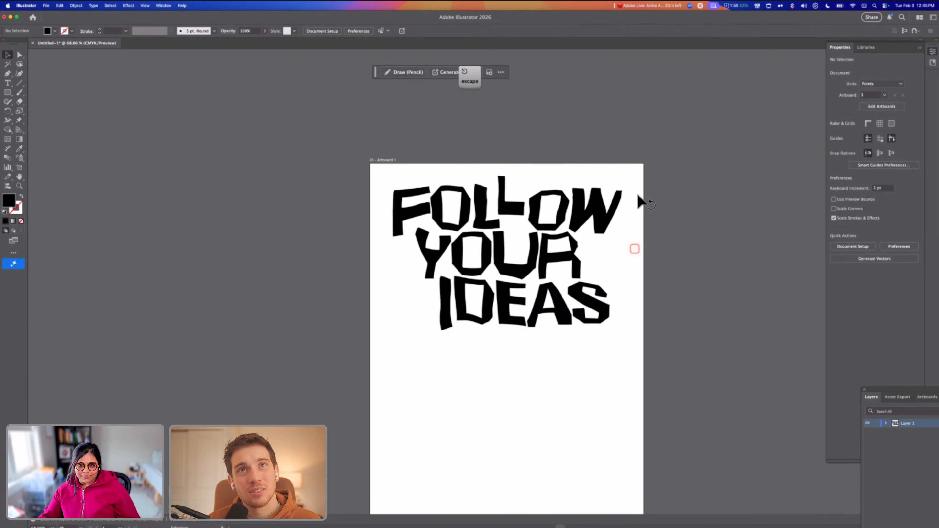
Select all three words and move the lettering down toward the middle of the artboard
click(441, 326)
click(492, 268)
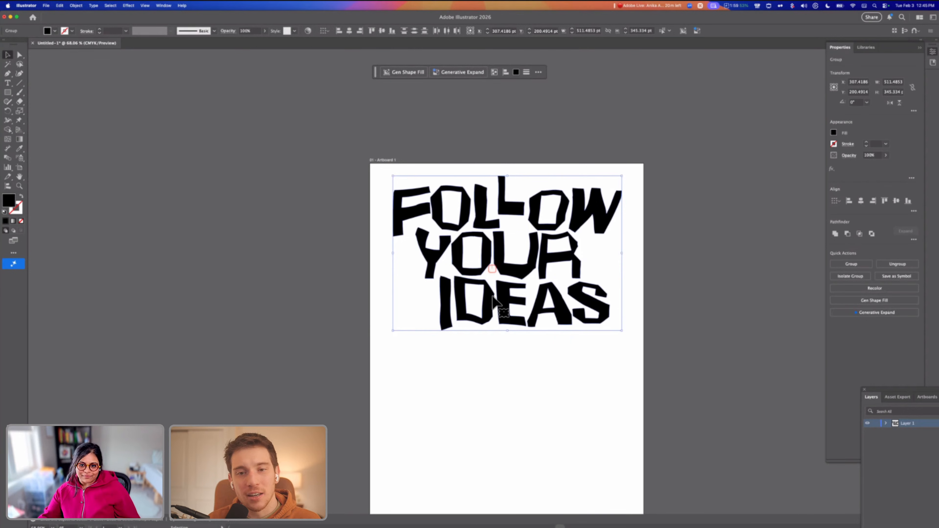
drag(492, 295, 492, 296)
drag(380, 189, 657, 345)
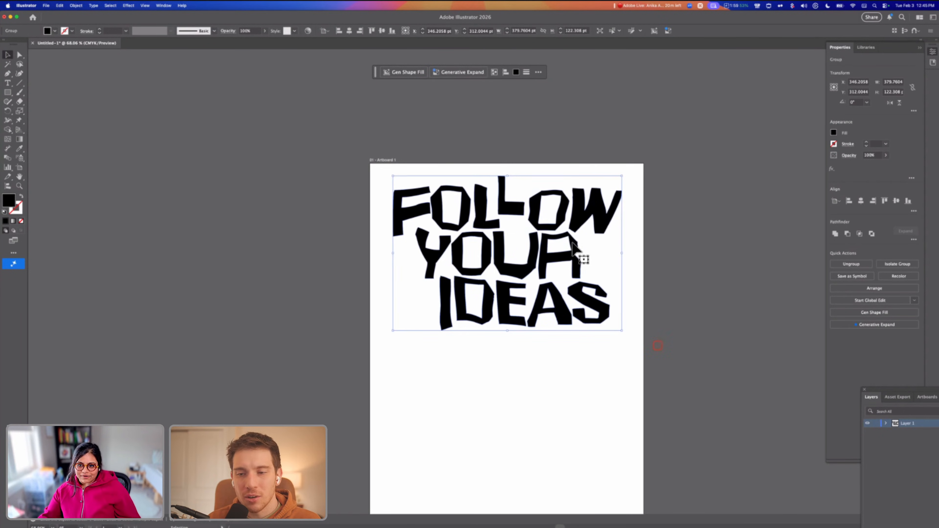
drag(557, 233, 555, 300)
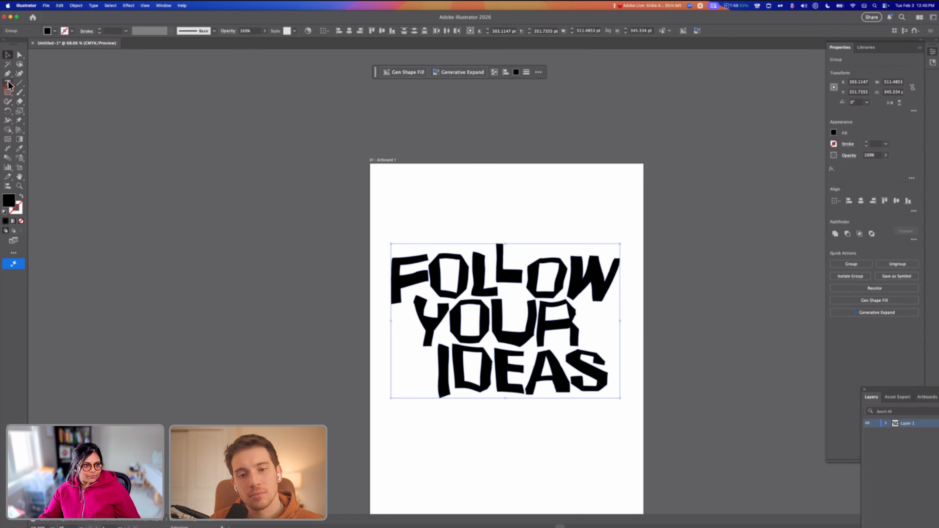
Isolate the letters of FOLLOW and shift the second L slightly down and right
drag(8, 85, 44, 140)
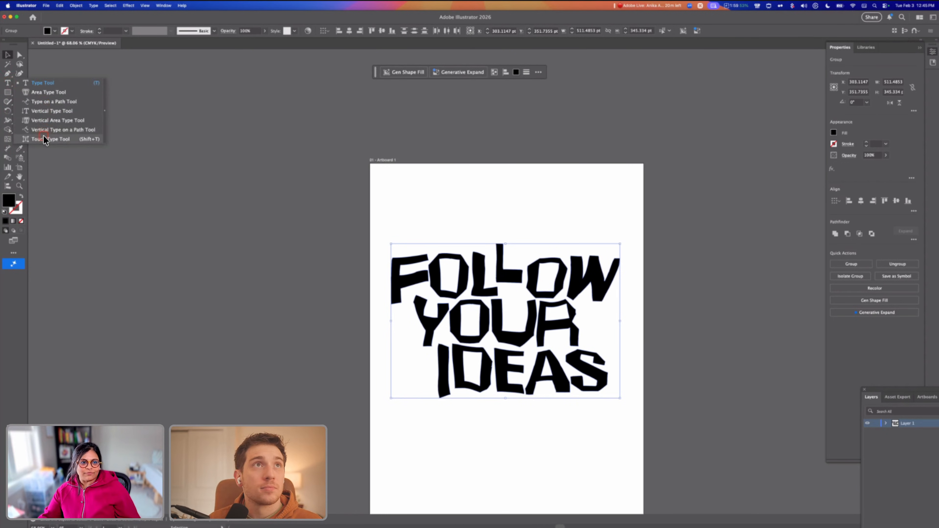
click(510, 269)
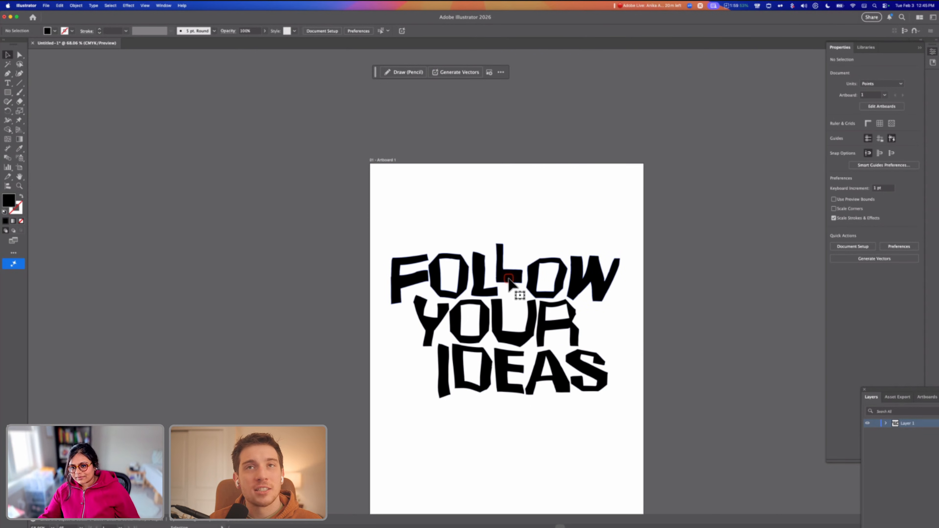
double_click(509, 281)
scroll(505, 276, up, 2)
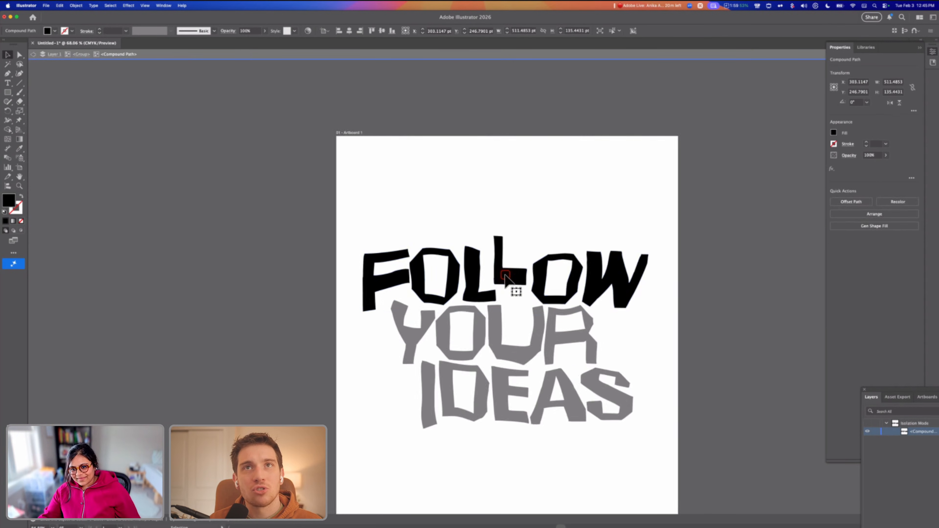
scroll(505, 276, up, 2)
drag(507, 276, 513, 285)
click(549, 263)
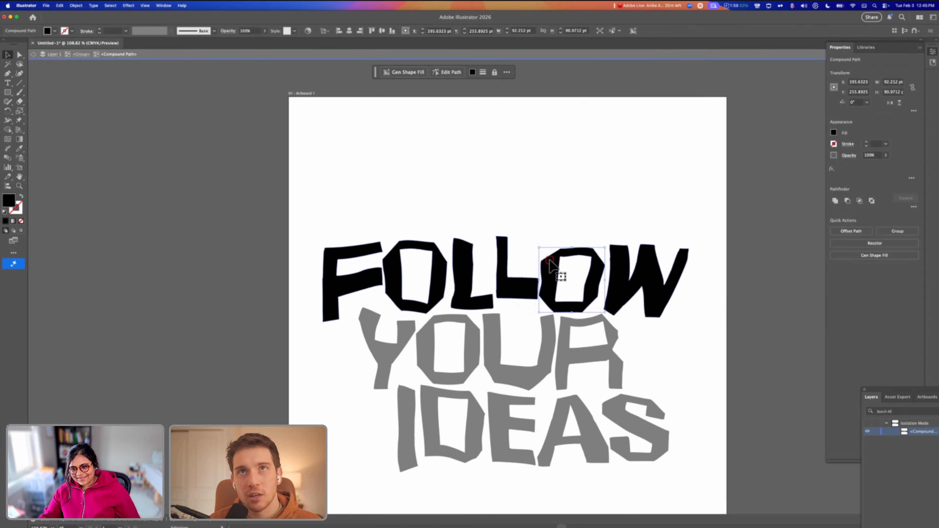
double_click(461, 190)
Add the live text FOLLOW above the warped lettering and scale it up to about 68 pt
key(t)
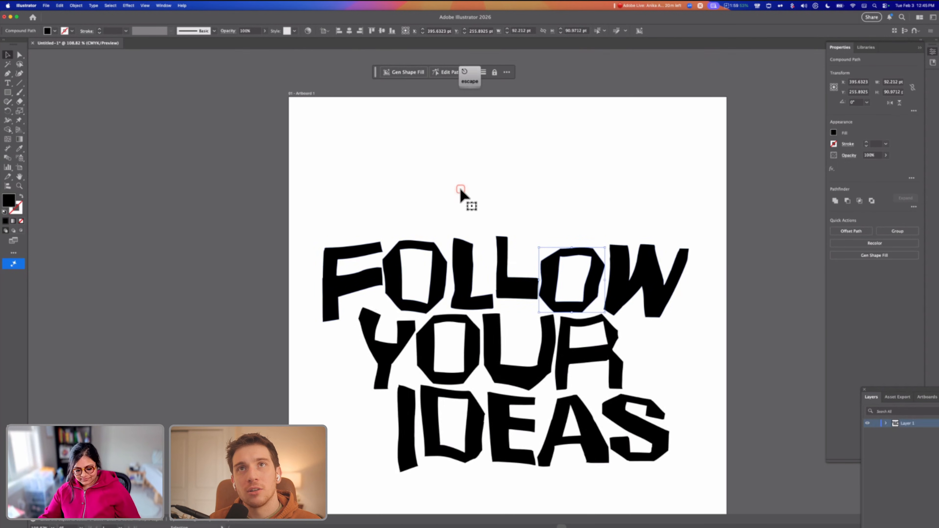
scroll(460, 190, up, 2)
click(403, 170)
text(FOLLOW)
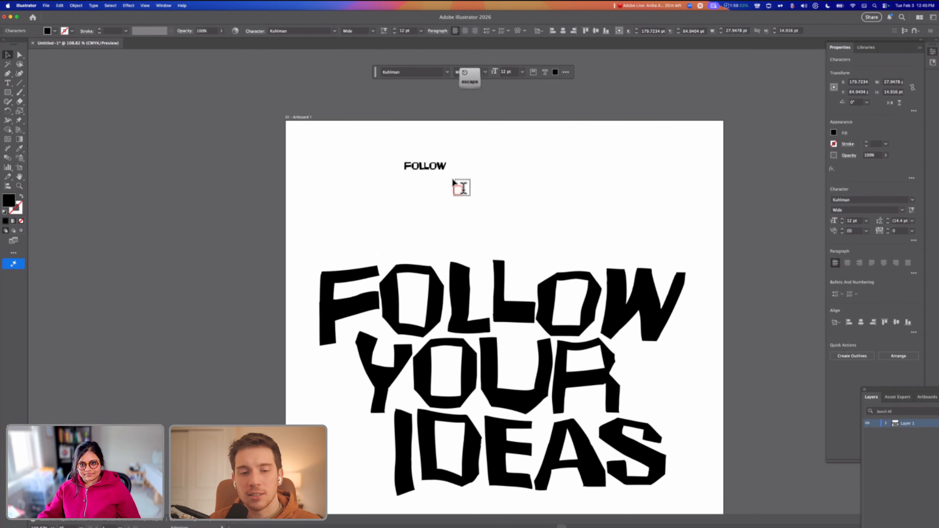
key(Escape)
drag(447, 174, 642, 237)
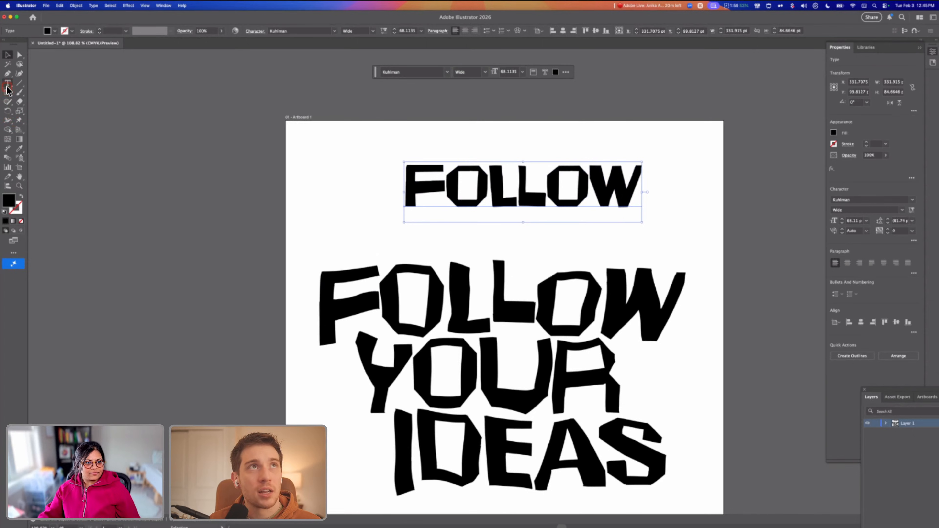
With the Touch Type tool, raise the first O of the live FOLLOW text slightly and swap it for its narrower alternate glyph
drag(7, 90, 126, 140)
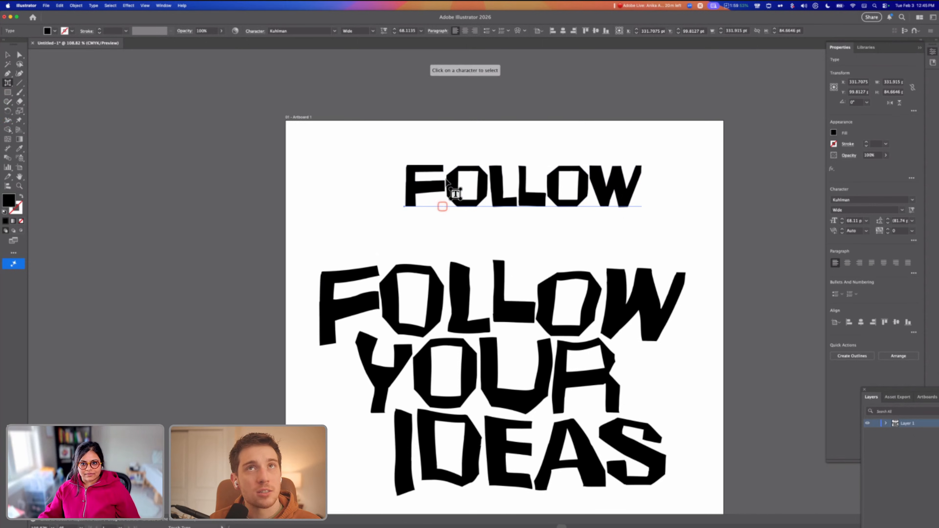
click(455, 182)
drag(456, 182, 455, 176)
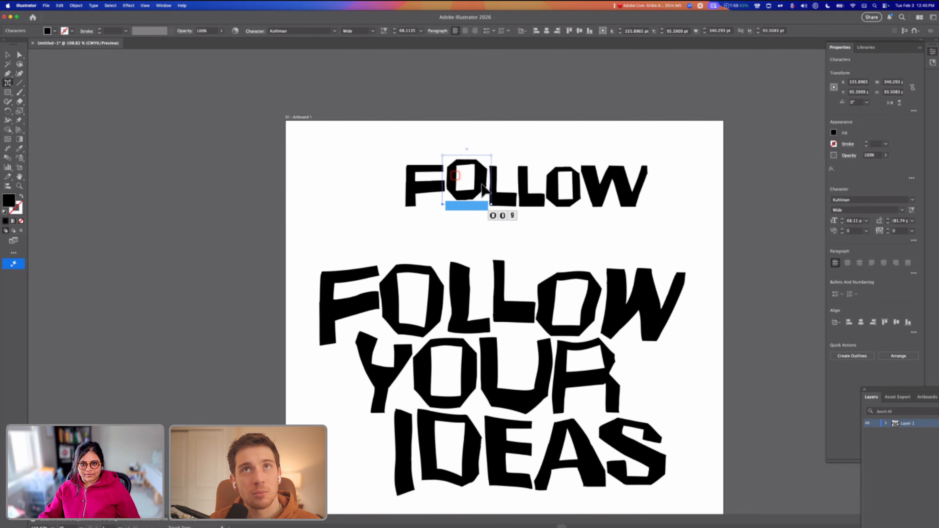
click(501, 216)
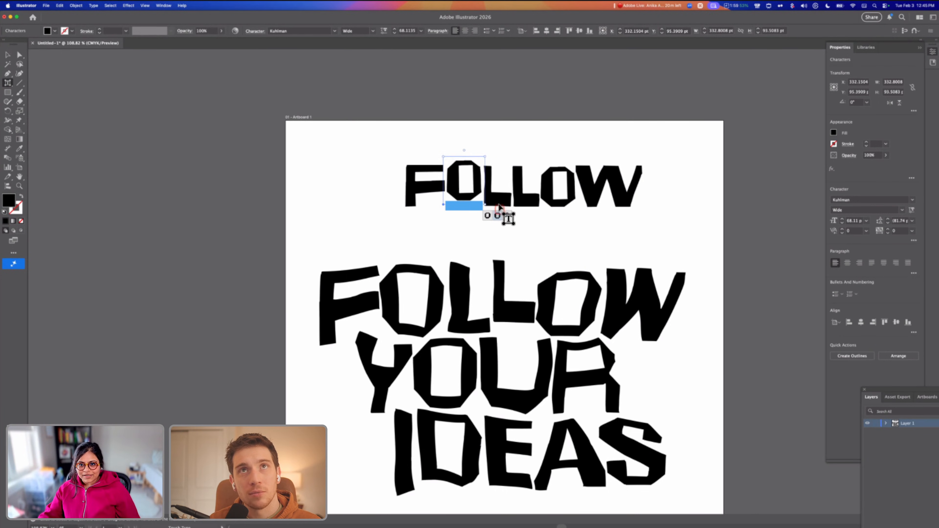
Swap both Ls of the live FOLLOW text for alternate glyphs and the second O for the small underlined alternate
click(499, 205)
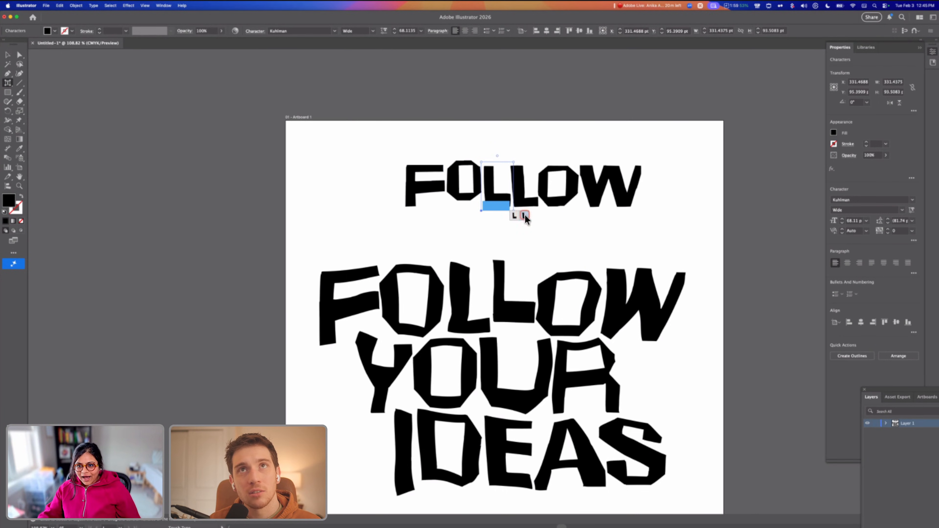
click(524, 215)
click(531, 201)
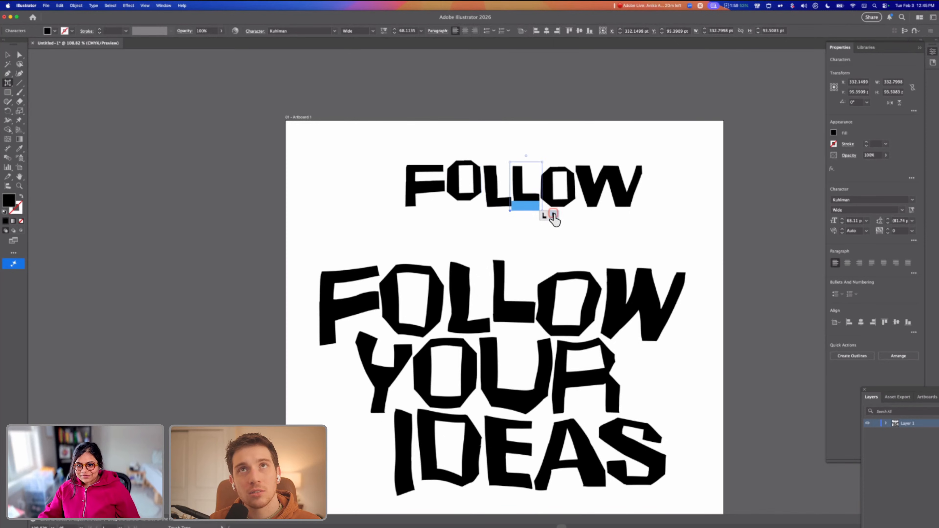
click(554, 215)
click(560, 204)
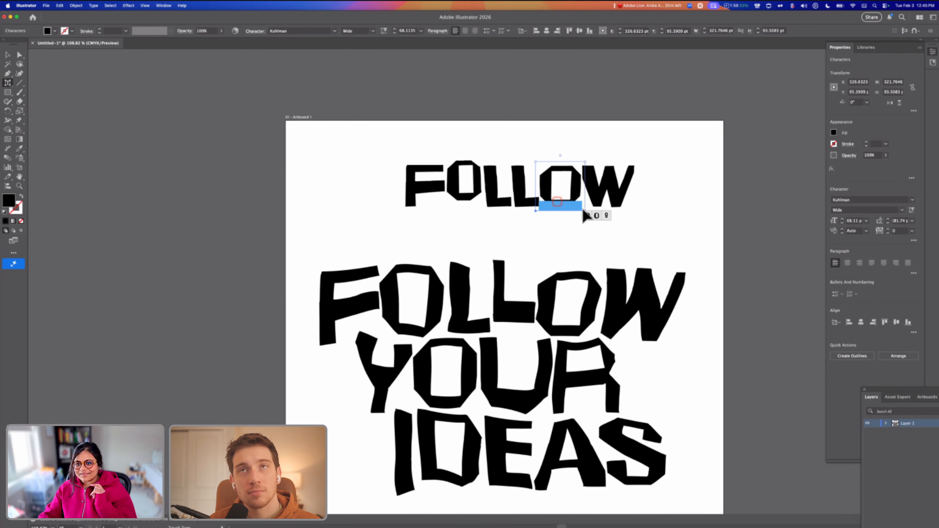
click(597, 217)
click(601, 216)
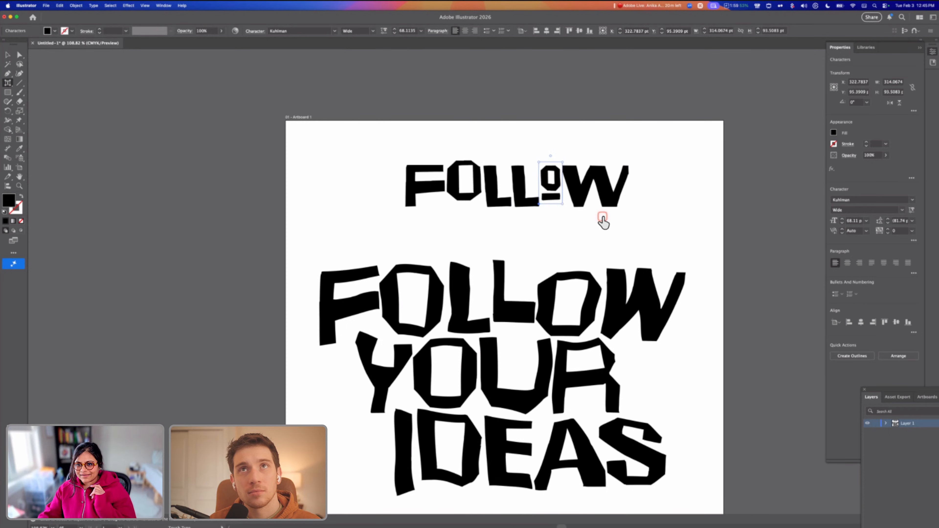
Delete the live FOLLOW text above the warped lettering
click(579, 194)
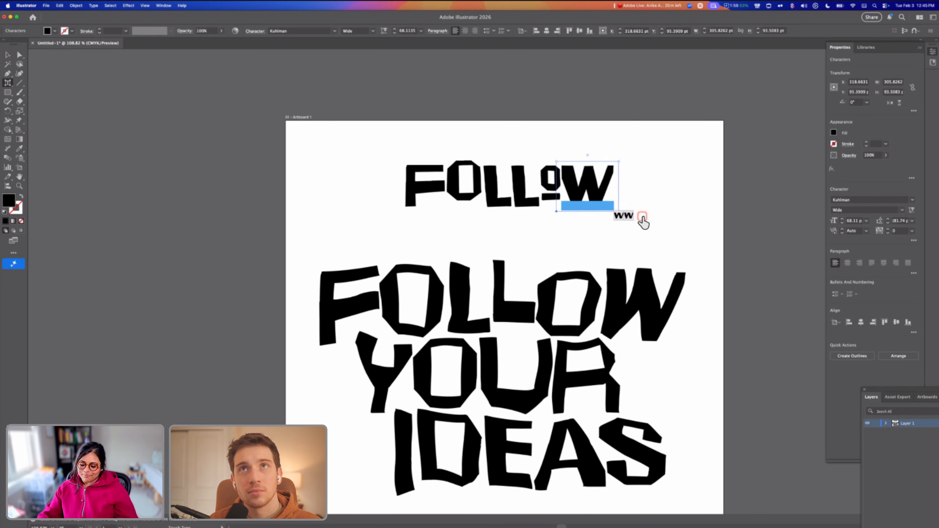
key(v)
key(Delete)
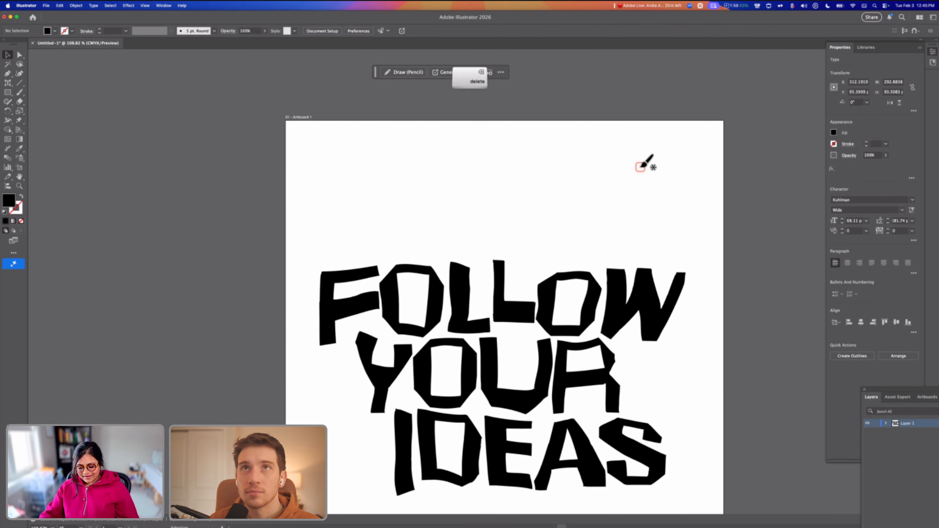
scroll(644, 165, down, 1)
scroll(644, 165, down, 3)
key(Escape)
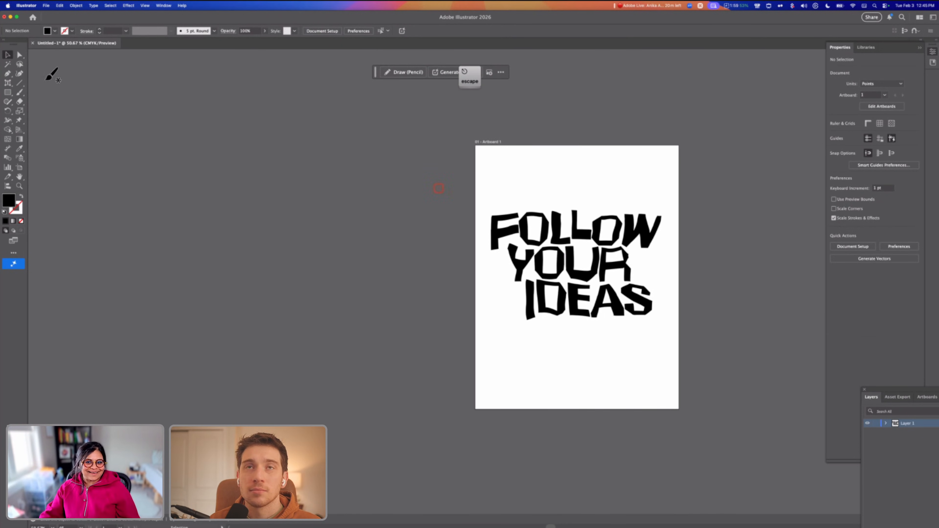
Select the whole FOLLOW YOUR IDEAS lettering, move it slightly lower on the artboard and deselect it
key(v)
click(540, 242)
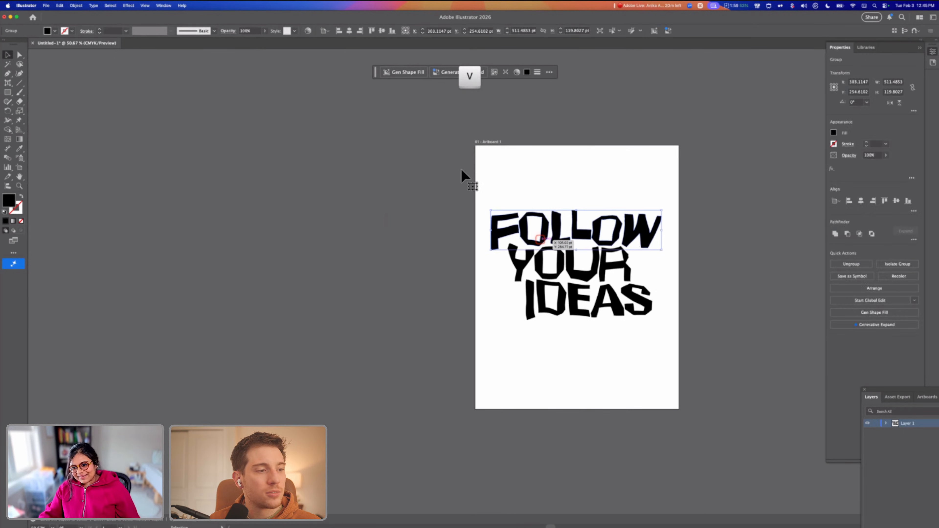
drag(461, 169, 632, 314)
click(601, 207)
scroll(601, 207, right, 2)
scroll(601, 207, up, 2)
Save the document in the Assets folder as an Adobe Illustrator file named TestLive
key(super+s)
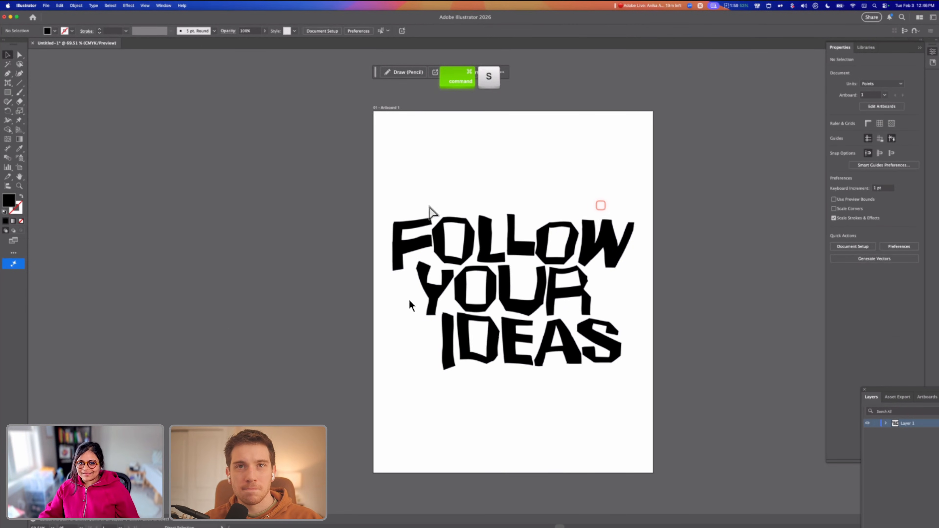
click(422, 205)
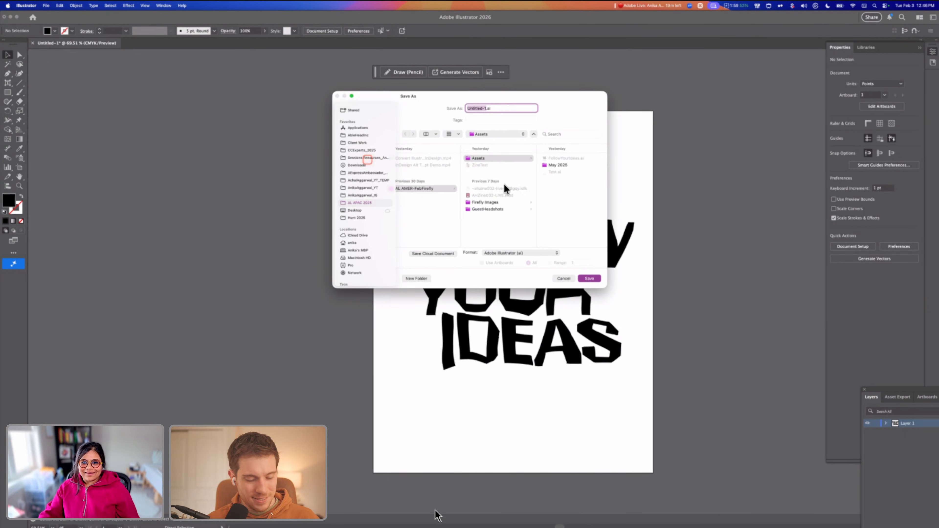
text(Test_)
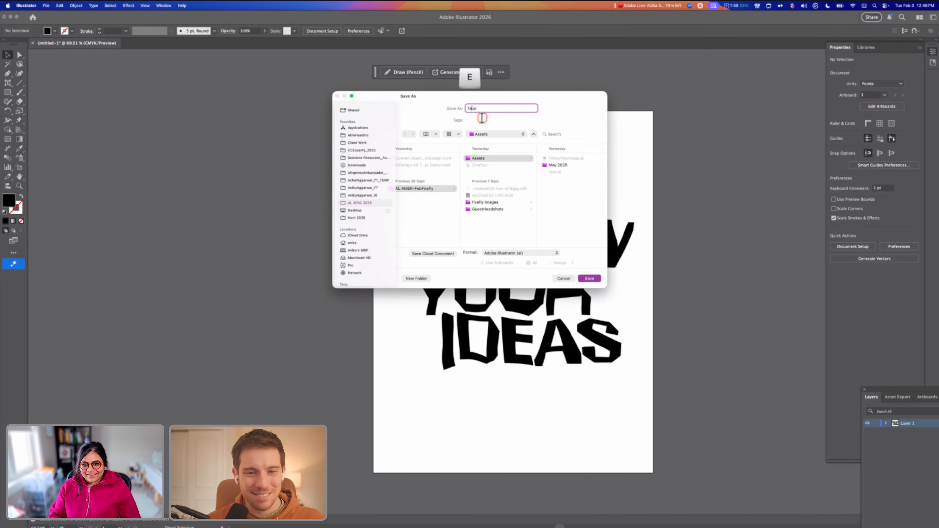
key(Return)
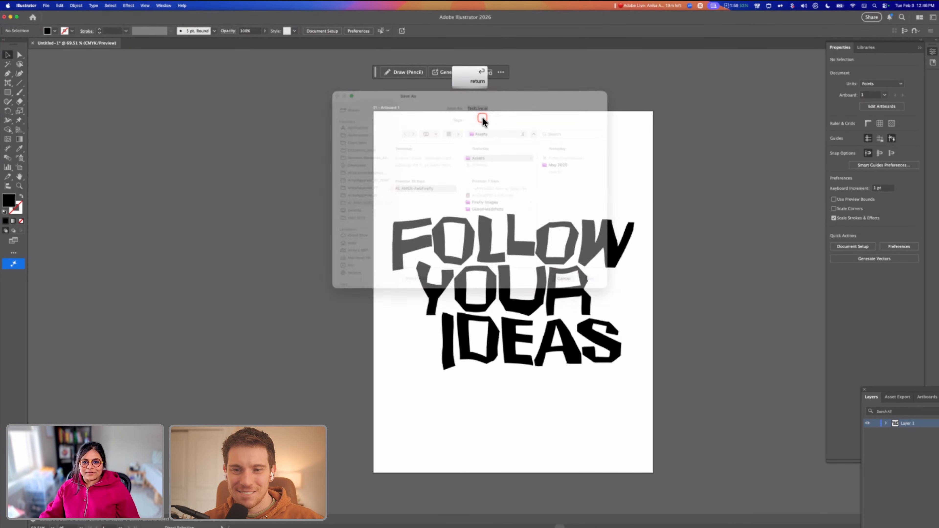
Accept the Illustrator save options, switch to InDesign and go to the empty spread of pages 8–9 in the zine
click(611, 423)
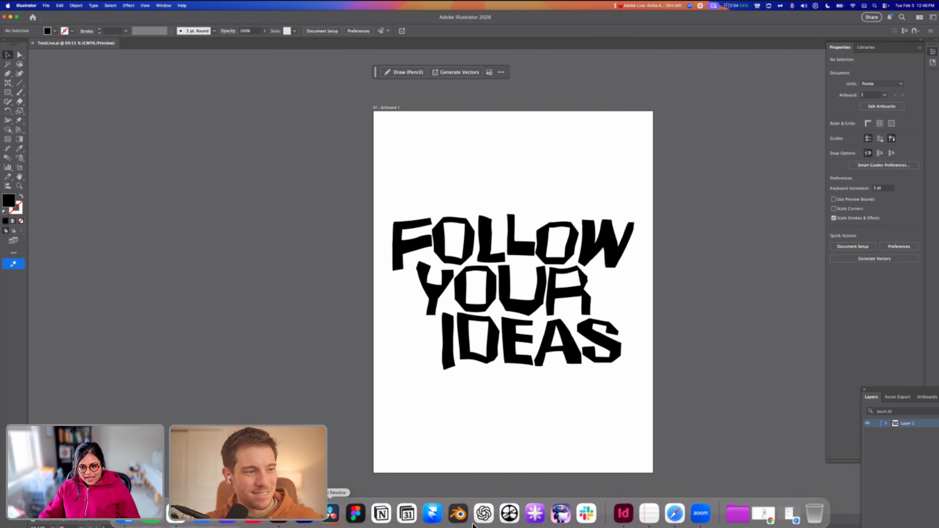
click(623, 514)
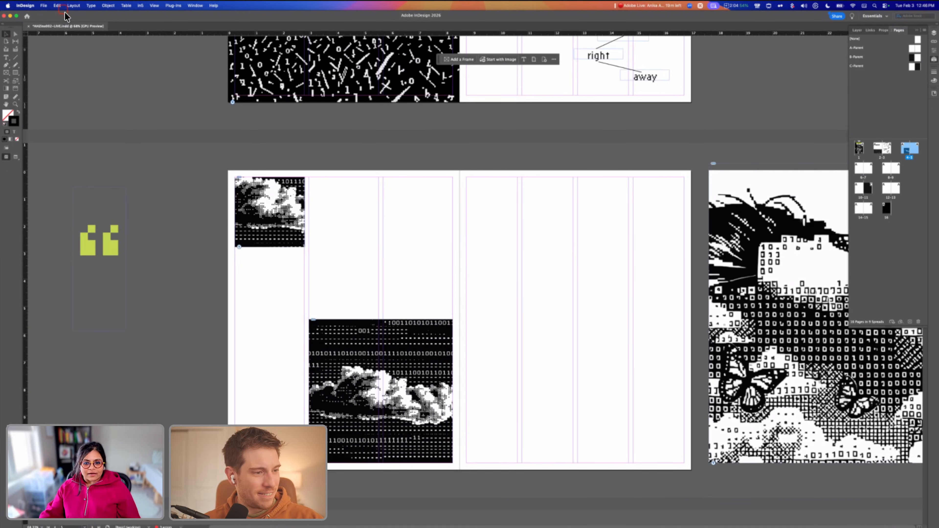
scroll(339, 351, down, 12)
scroll(339, 350, down, 5)
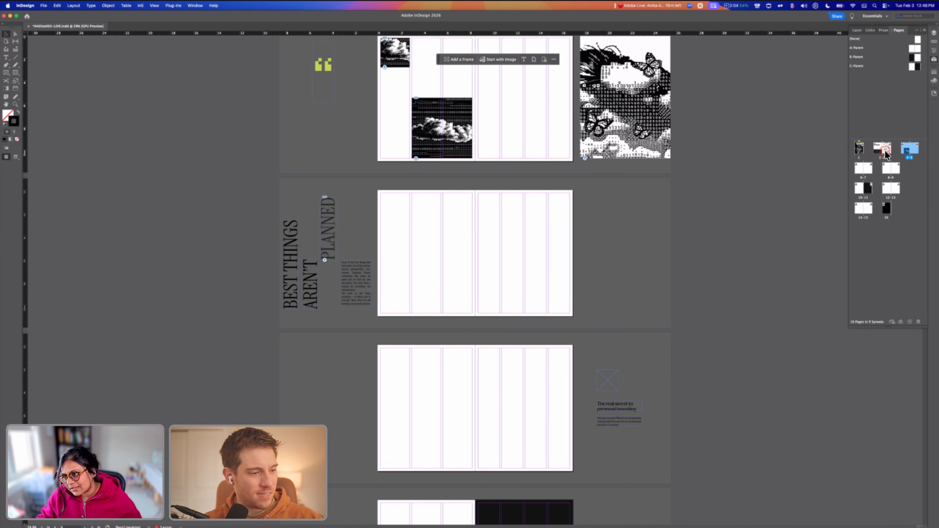
click(889, 168)
double_click(889, 169)
scroll(486, 238, up, 4)
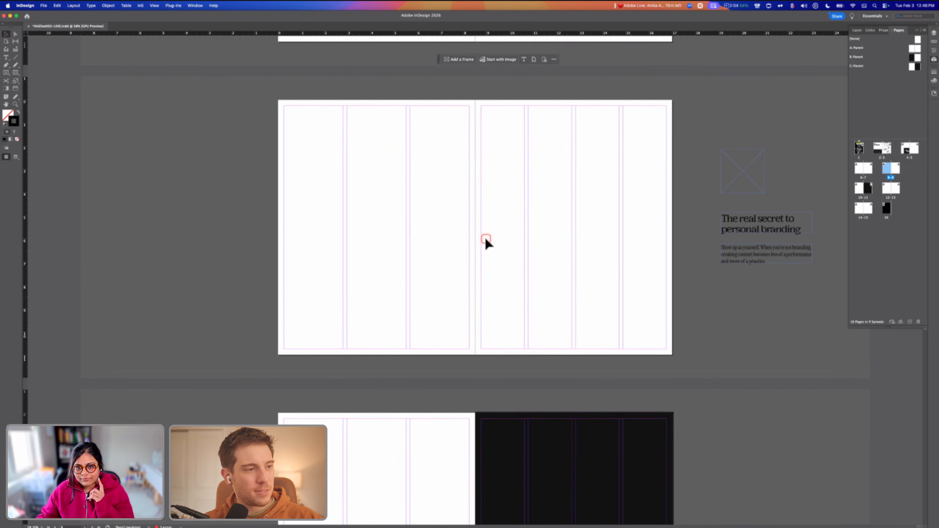
scroll(485, 239, up, 2)
Open TestLive.ai from the Assets folder as an InDesign document
click(48, 6)
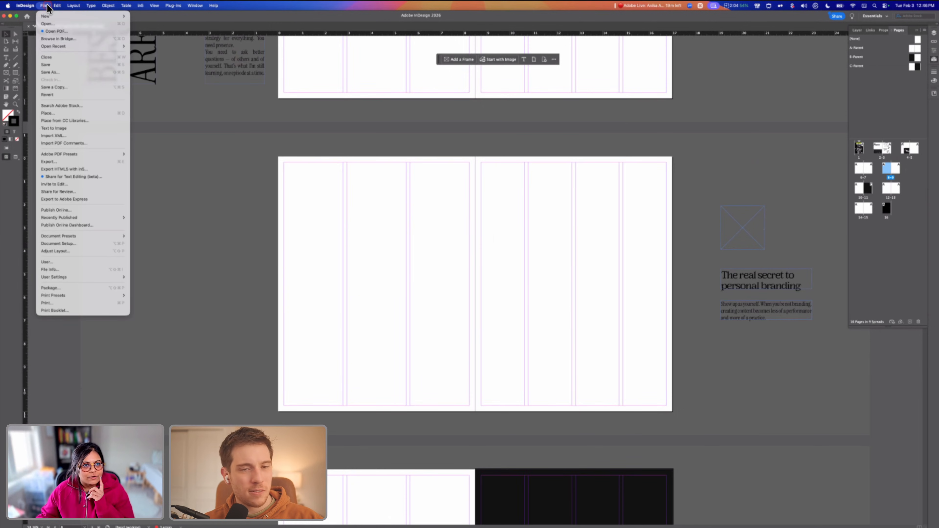
click(63, 23)
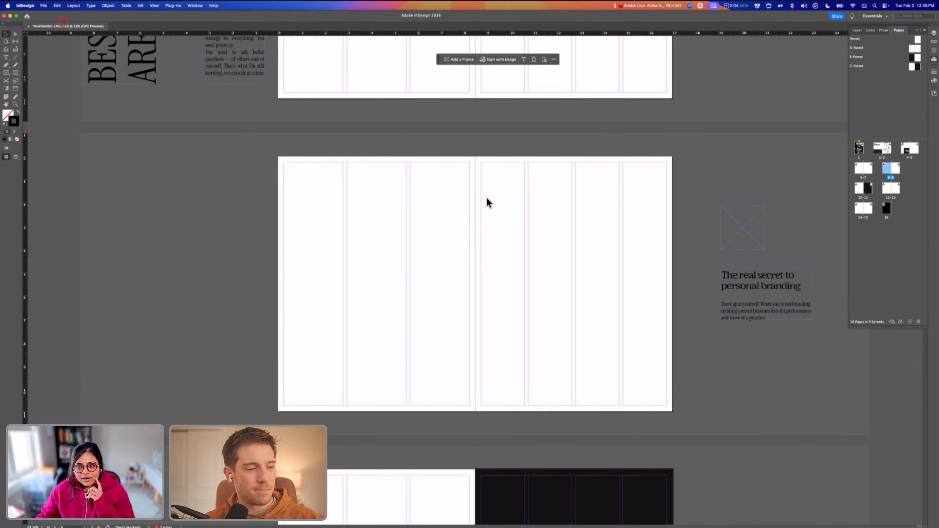
click(490, 129)
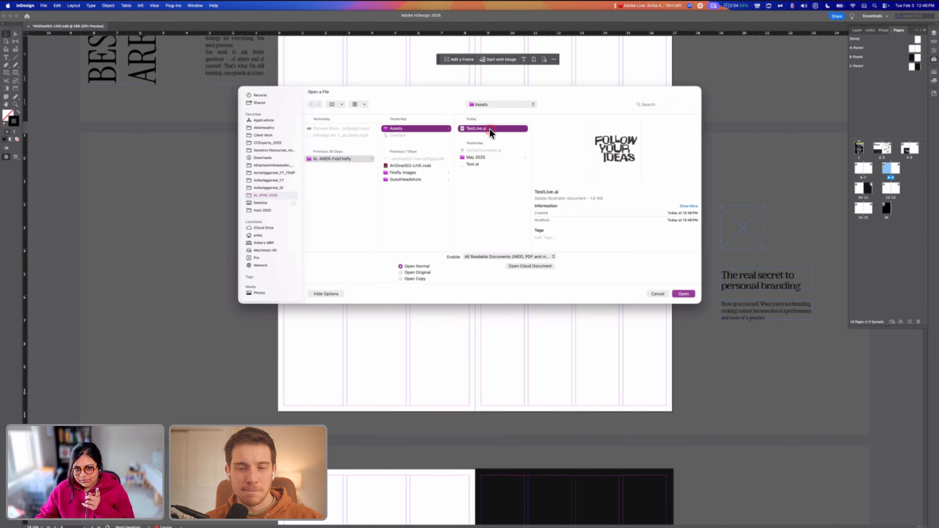
click(683, 294)
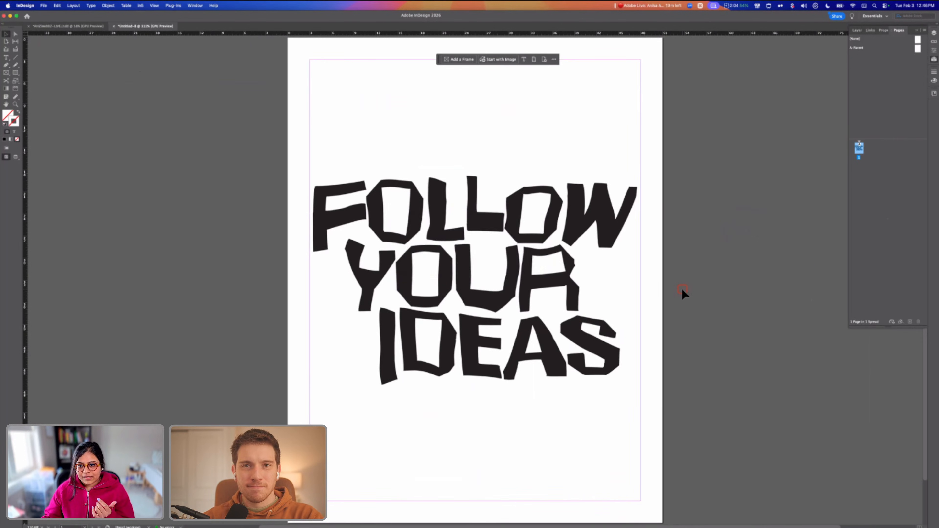
Select FOLLOW, YOUR and IDEAS one at a time to examine how the converted lettering is grouped
click(597, 220)
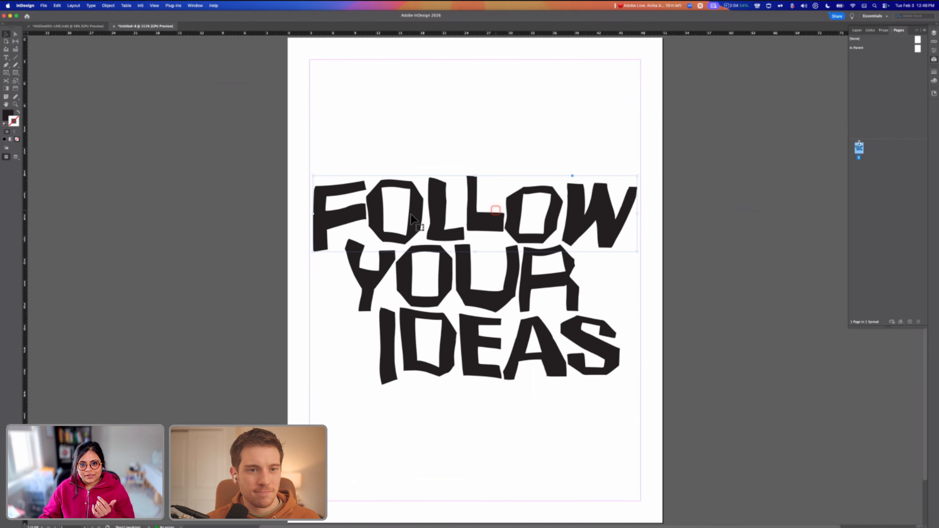
click(422, 289)
click(404, 284)
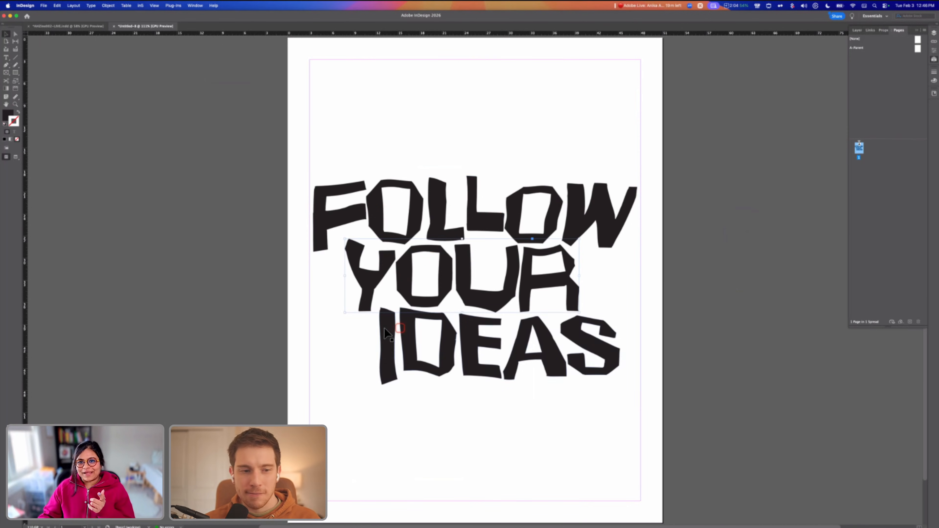
click(384, 328)
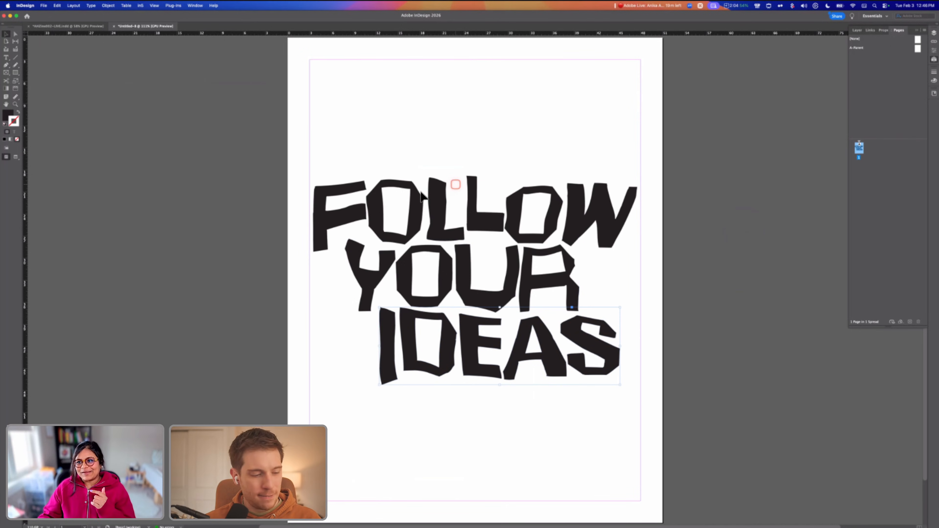
click(353, 196)
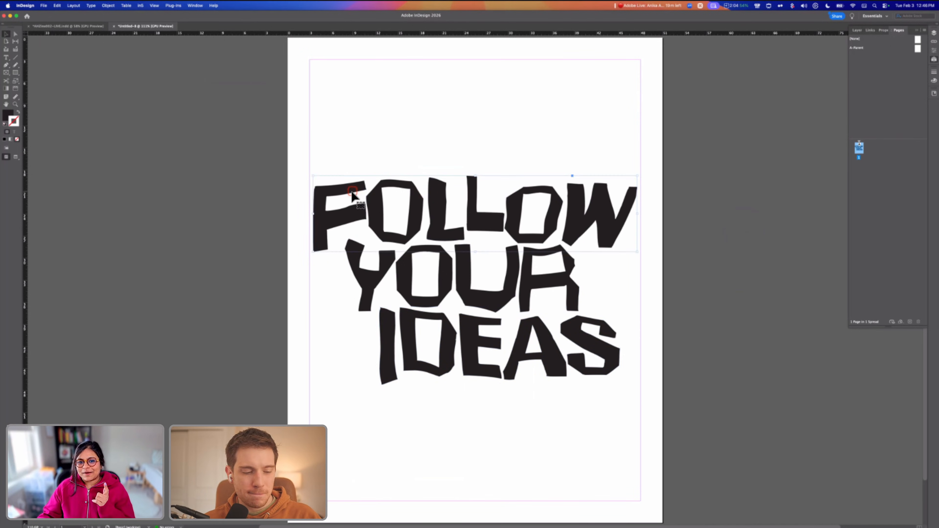
Try moving the FOLLOW and YOUR words separately in the converted document, undoing each move
drag(354, 190, 361, 156)
drag(323, 155, 324, 156)
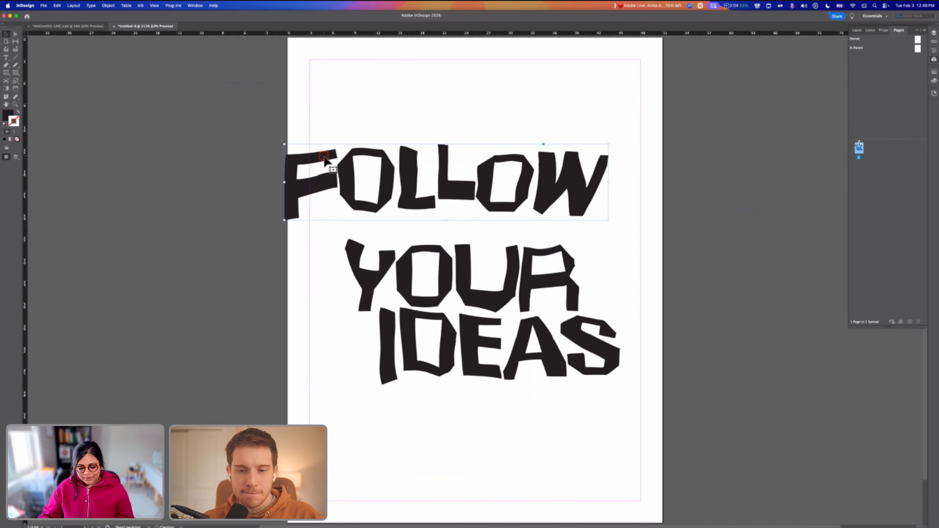
key(super+z)
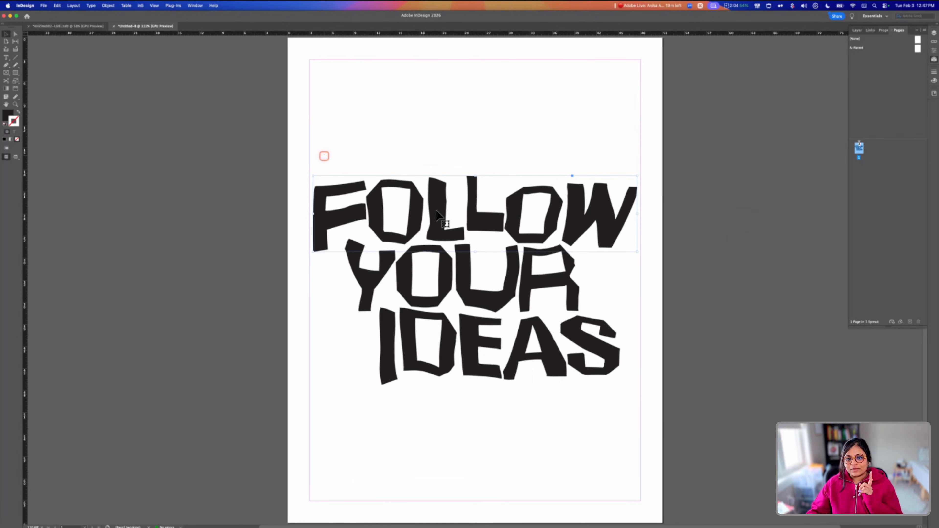
drag(435, 211, 438, 170)
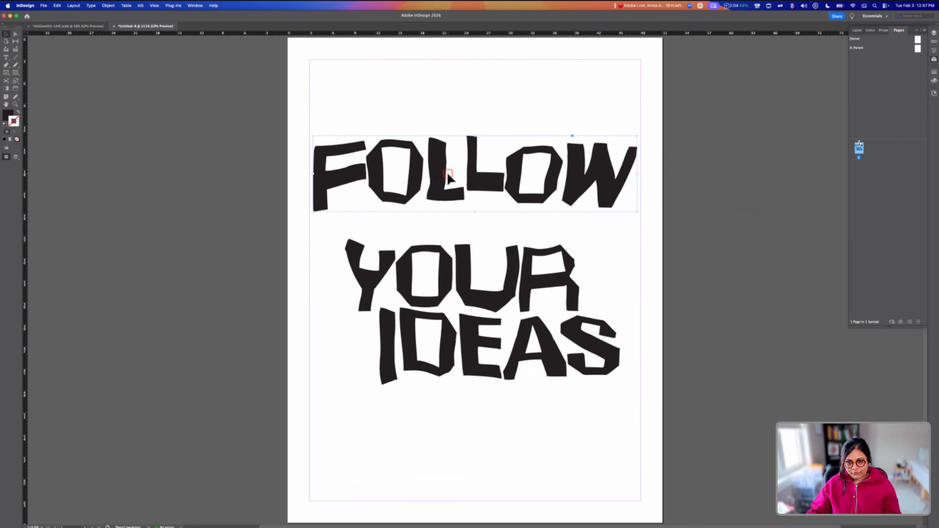
key(super+z)
drag(421, 289, 448, 288)
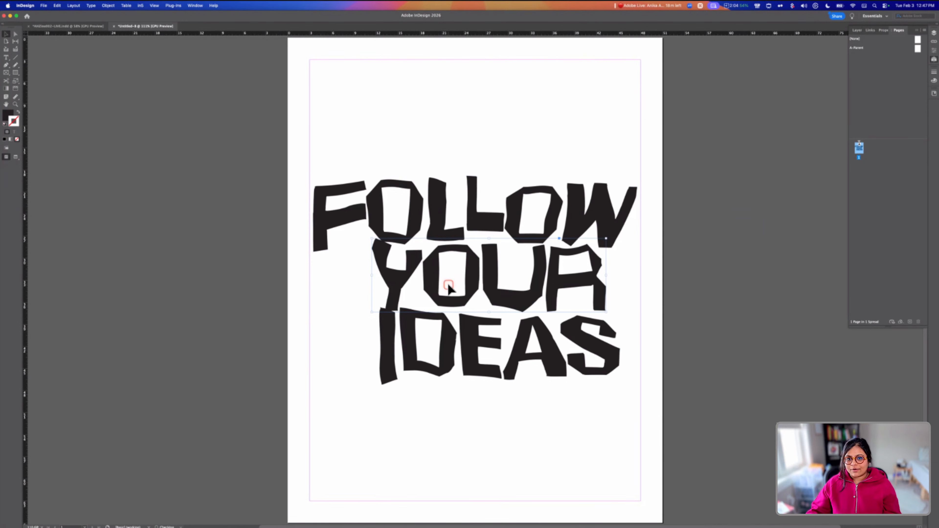
key(super+z)
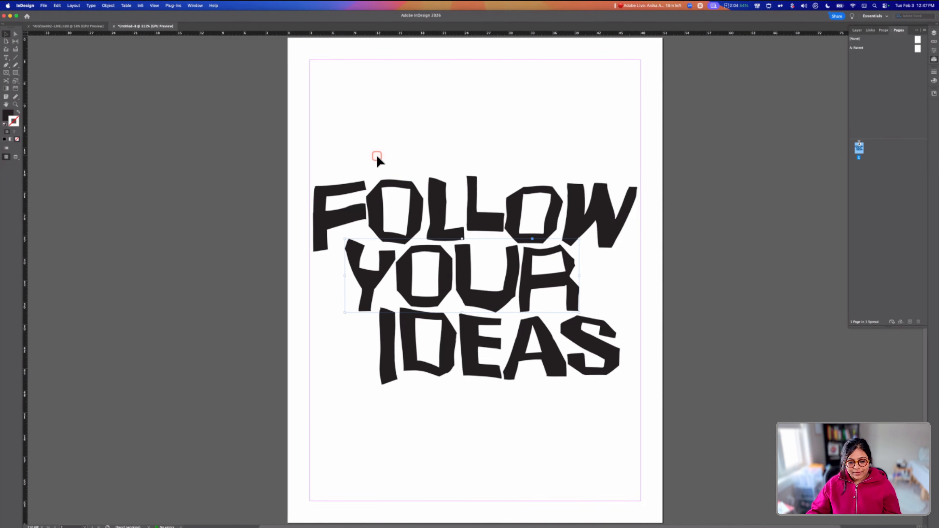
mouse_move(0, 0)
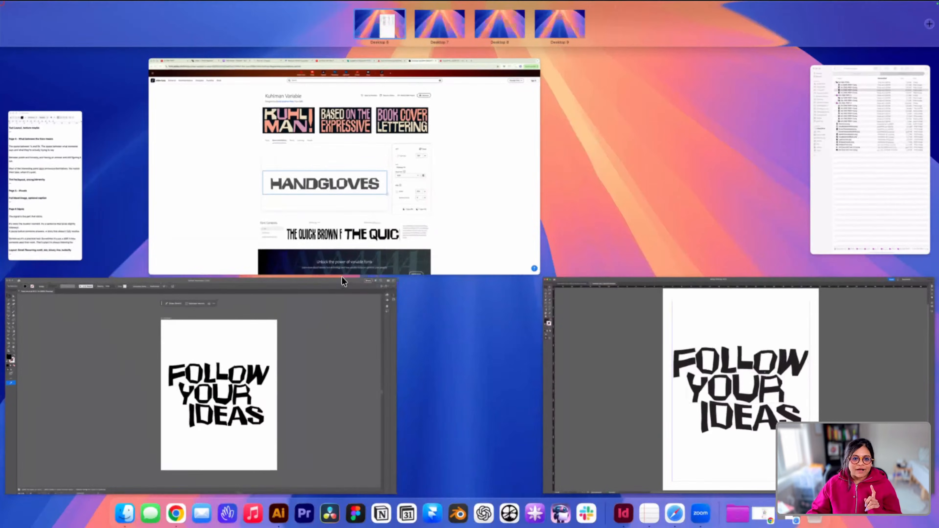
click(324, 350)
click(265, 216)
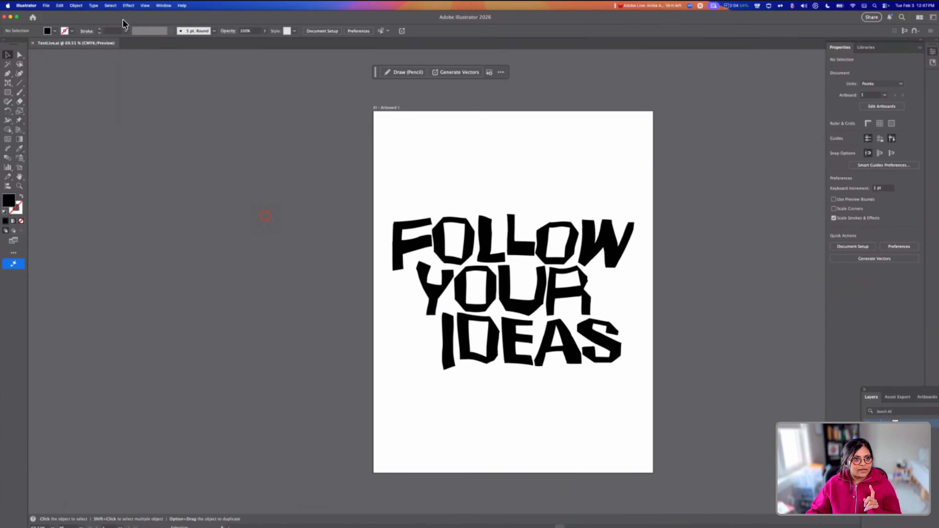
click(46, 9)
click(61, 33)
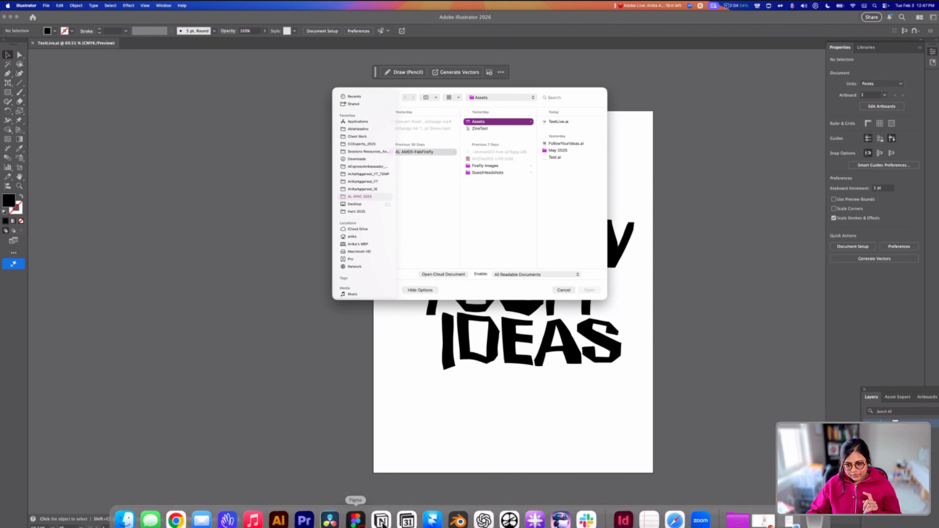
click(623, 520)
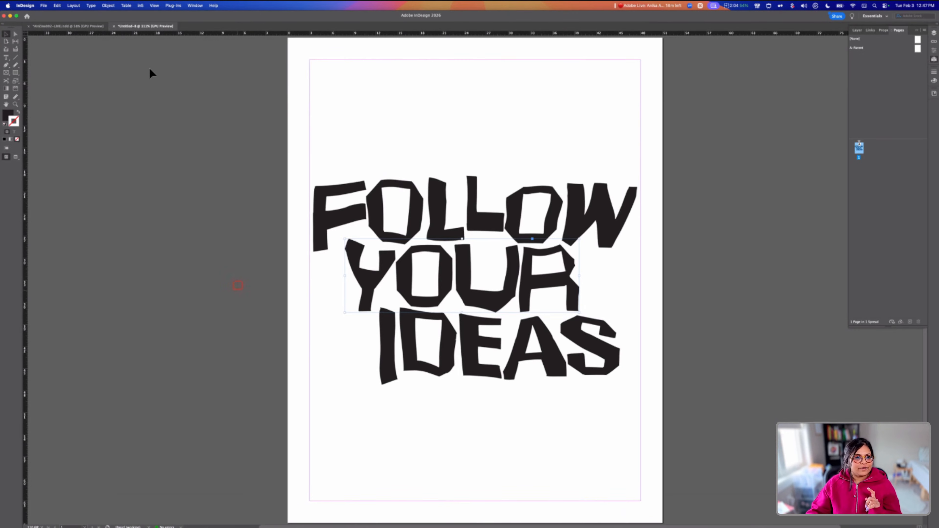
Open FollowYourIdeas.ai from the Assets folder as an InDesign document
click(43, 5)
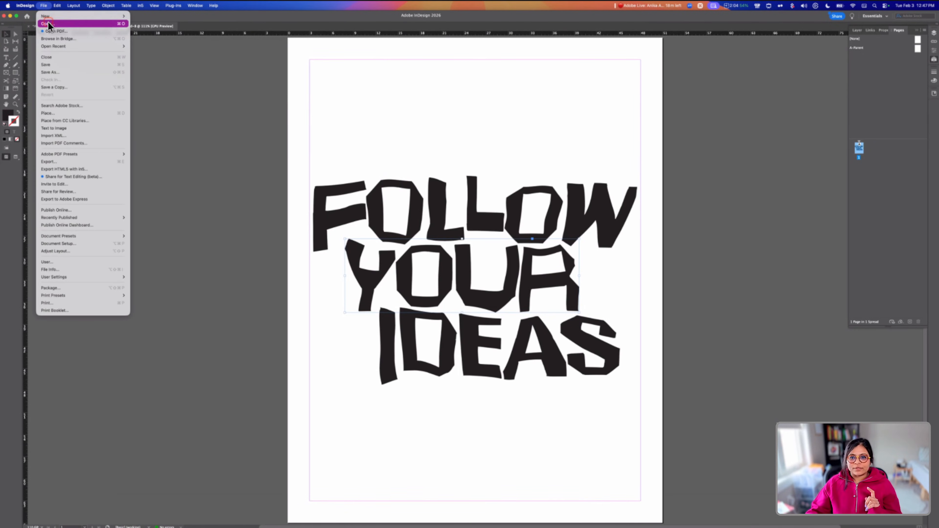
click(48, 24)
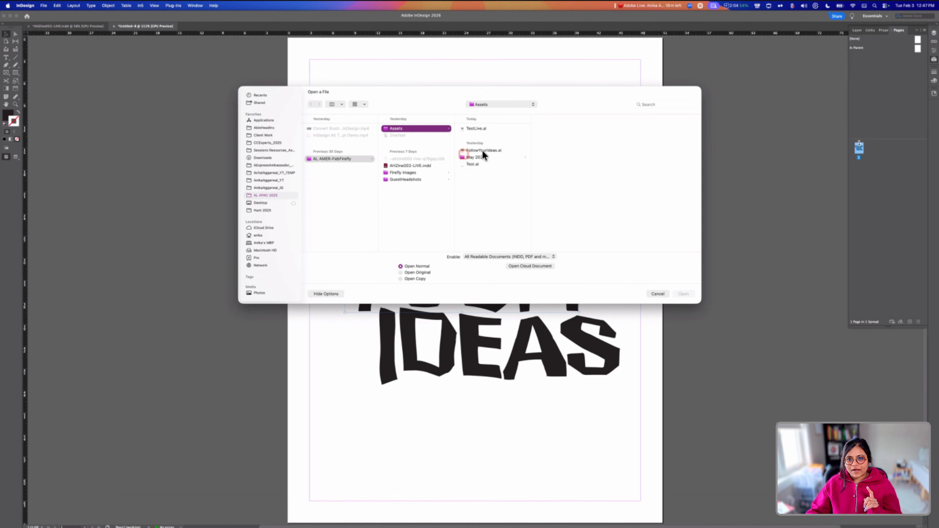
click(482, 151)
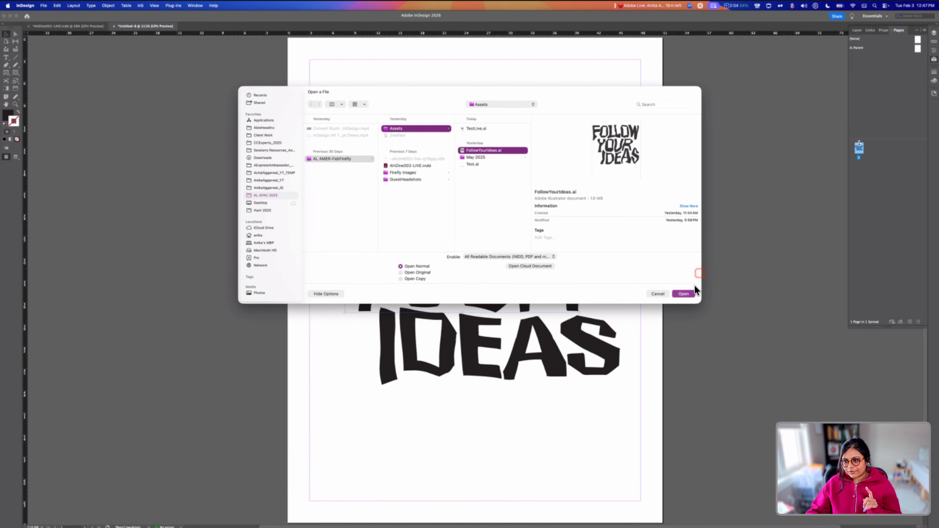
click(689, 293)
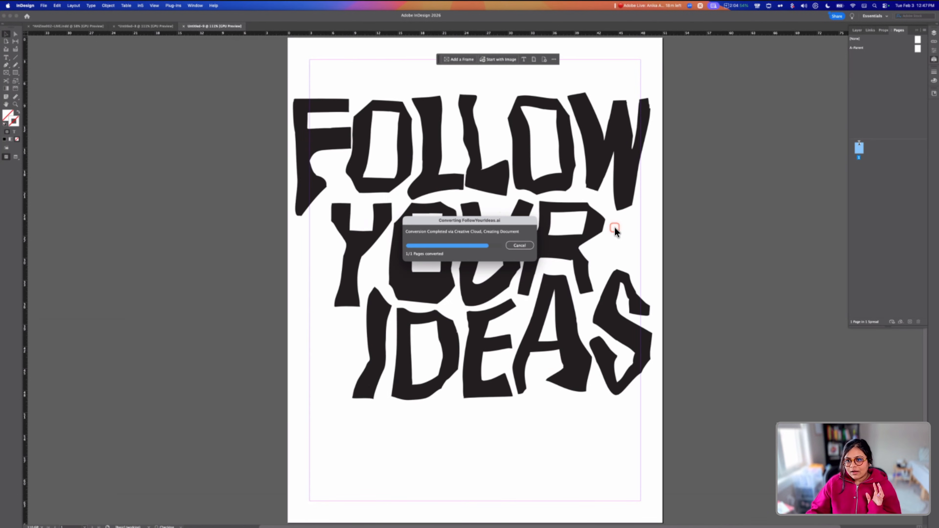
Try moving individual letters of FOLLOW and YOUR in the converted FollowYourIdeas document, undoing the moves
drag(596, 144, 613, 106)
key(super+z)
key(super+z)
key(super+z)
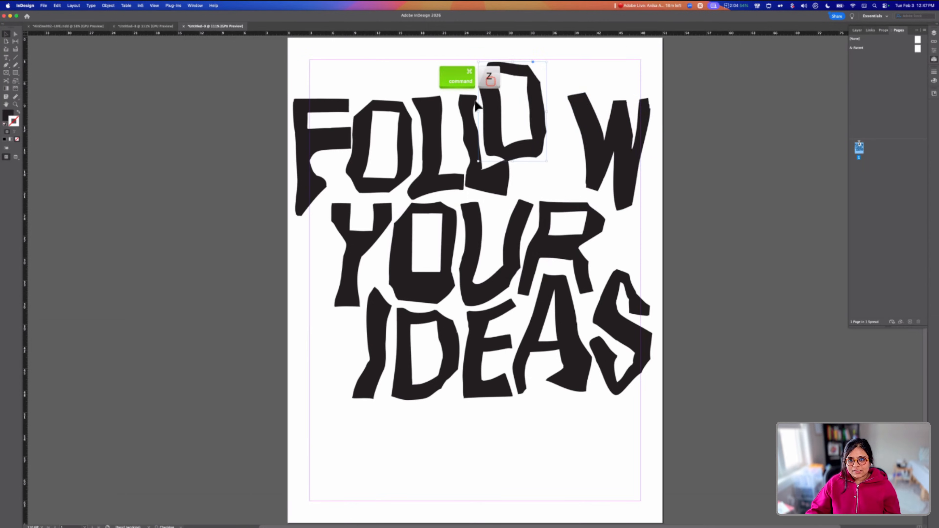
key(super+z)
key(super+z)
key(super+z)
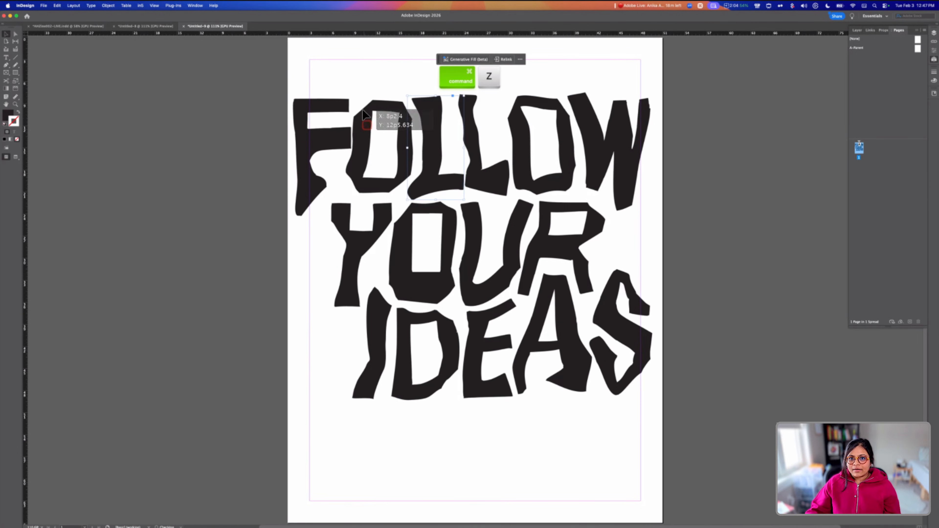
key(super+z)
key(super+z)
key(super+z)
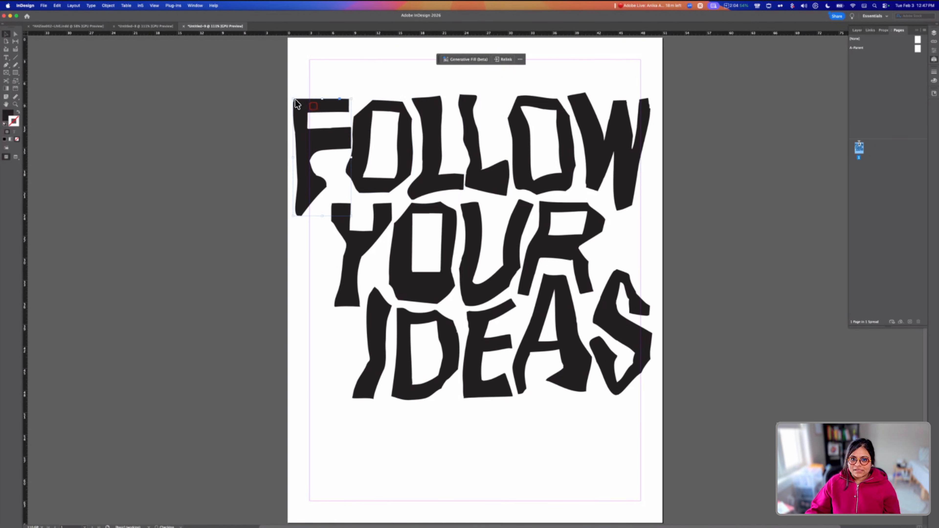
key(super+z)
click(363, 240)
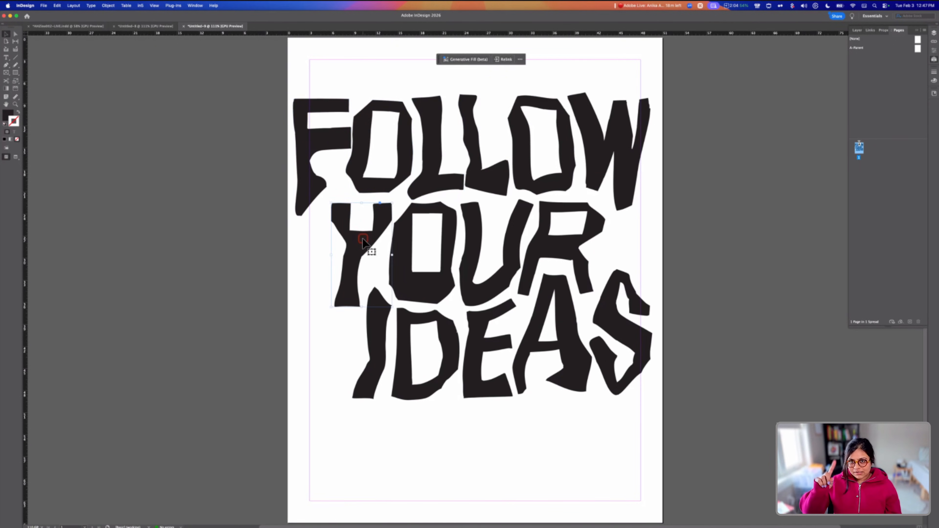
click(400, 251)
key(super+z)
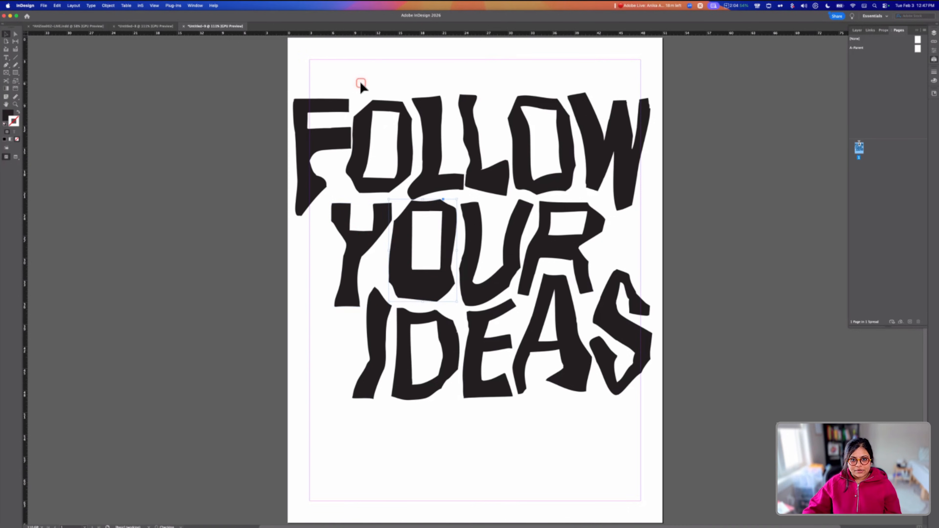
Copy the whole FOLLOW YOUR IDEAS lettering and paste it onto the 8–9 spread of the zine document
click(324, 79)
drag(652, 391, 660, 398)
key(super+c)
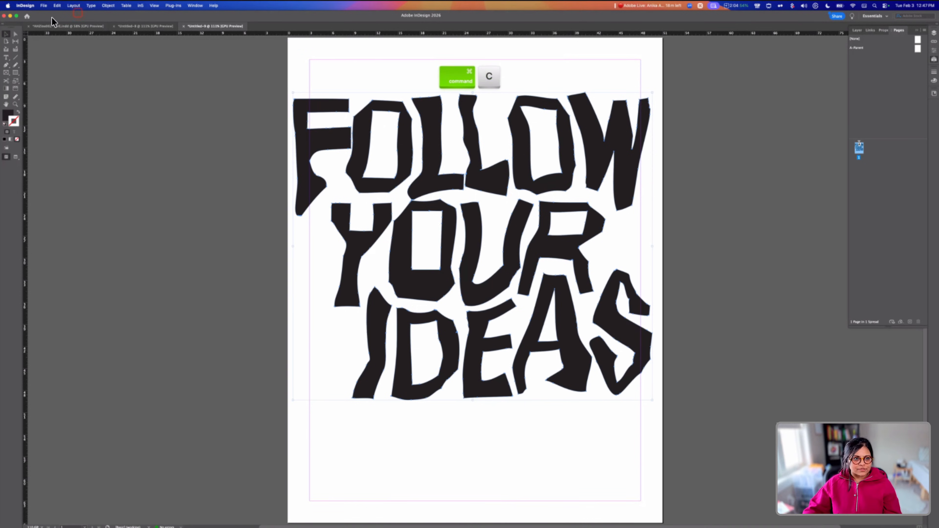
click(57, 27)
key(super+v)
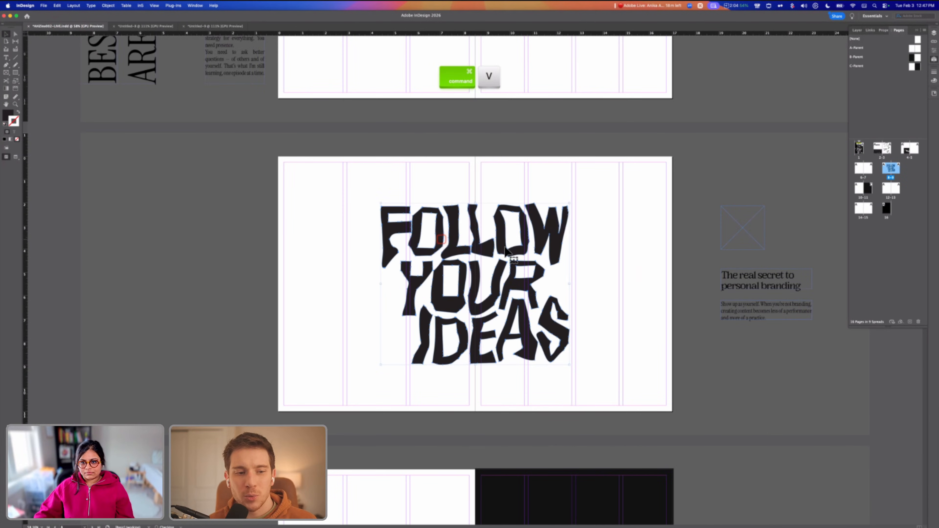
Enlarge the pasted lettering to nearly the spread's height, shift it slightly up and towards the left page, and reselect it
drag(570, 201, 601, 176)
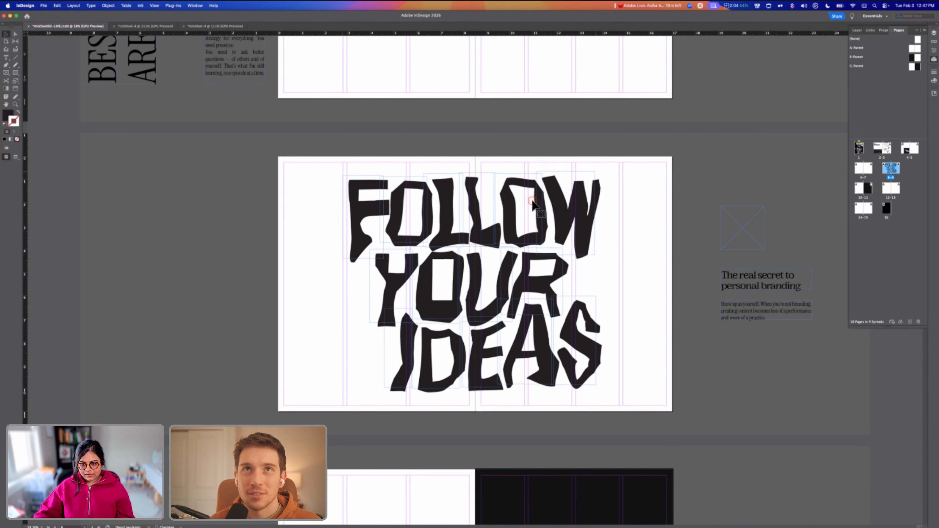
drag(540, 214, 525, 207)
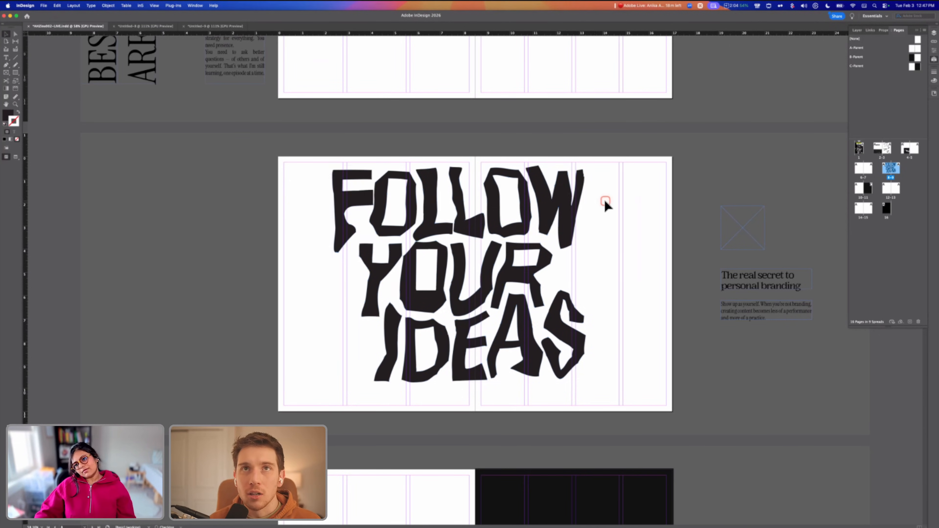
click(414, 387)
click(421, 353)
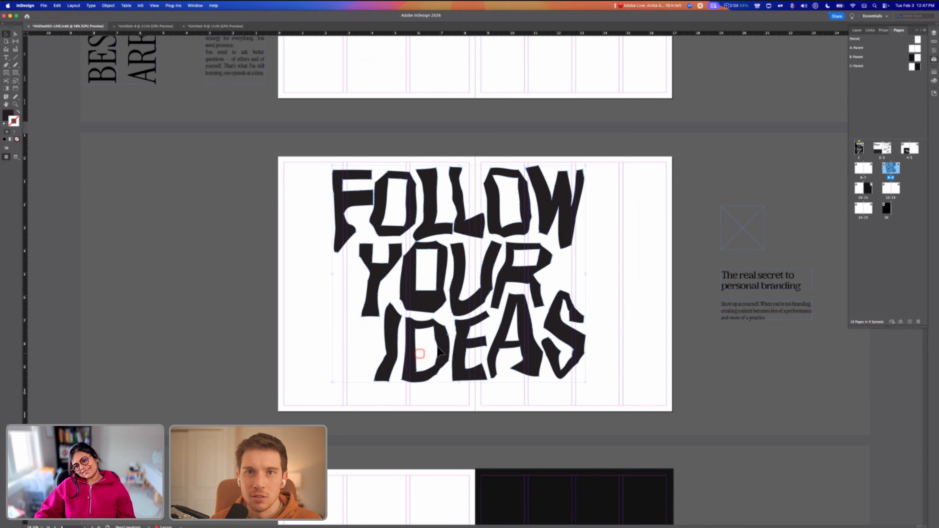
Shift the FOLLOW YOUR IDEAS lettering slightly down to centre it vertically on the 8–9 spread, and preview the layout without guides
drag(441, 358, 441, 369)
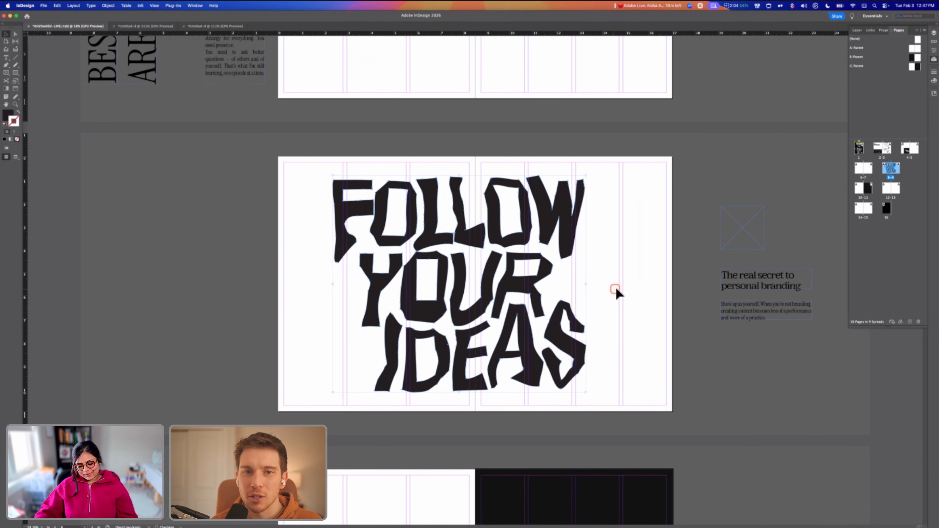
key(w)
Review the zine's spreads in preview, from the cover through the cloud images to the FOLLOW YOUR IDEAS lettering, and return to normal view
scroll(616, 286, down, 5)
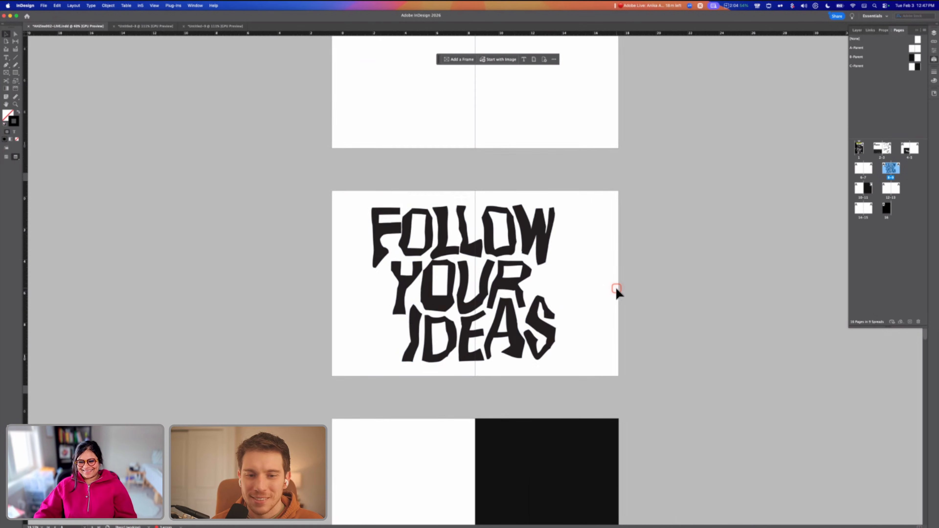
scroll(615, 286, up, 6)
scroll(616, 287, up, 5)
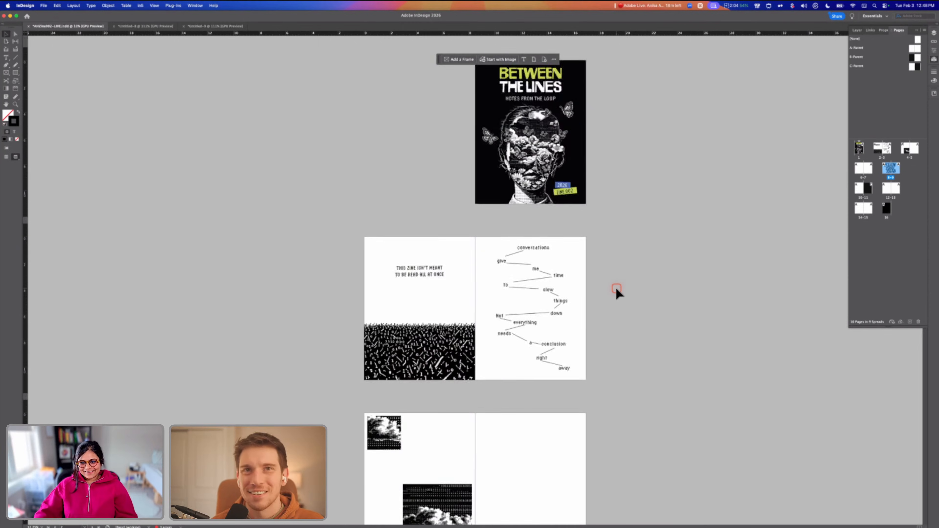
scroll(615, 287, down, 7)
scroll(617, 290, up, 8)
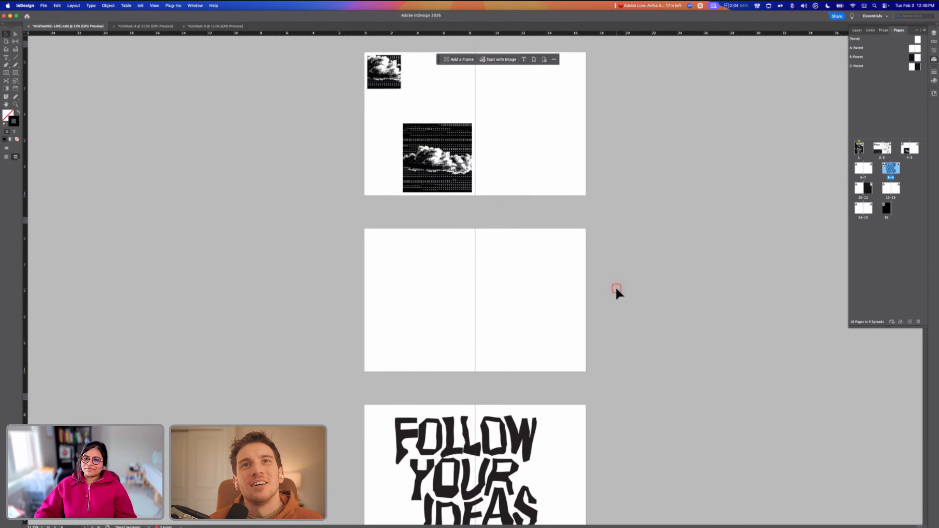
scroll(617, 288, up, 3)
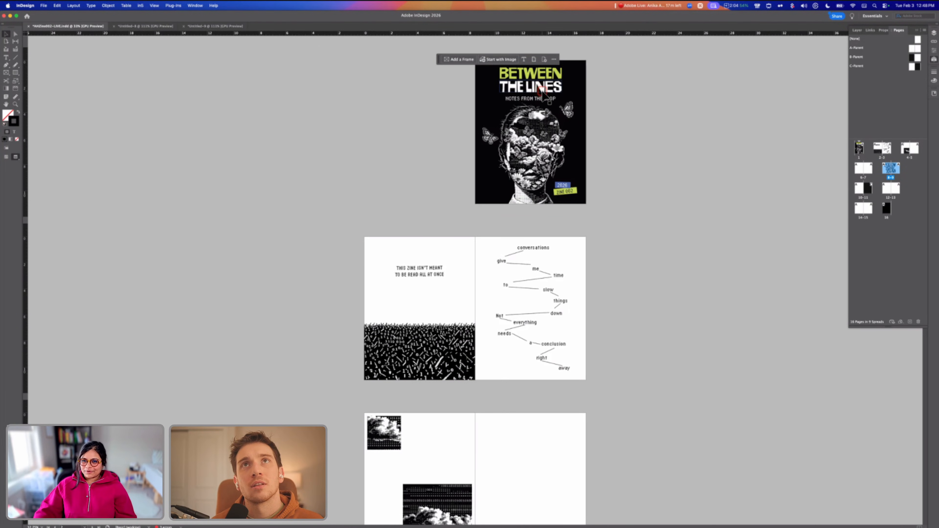
key(super+equal)
scroll(582, 105, up, 10)
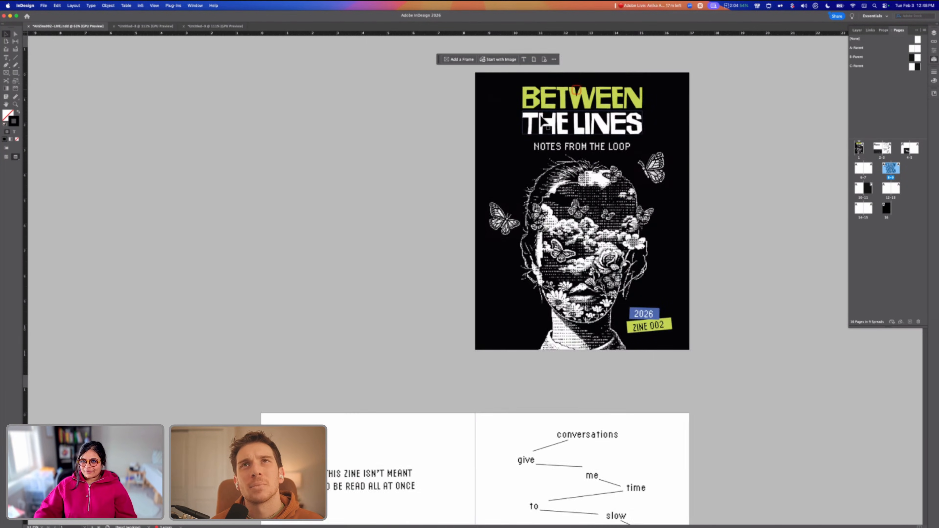
scroll(573, 220, down, 20)
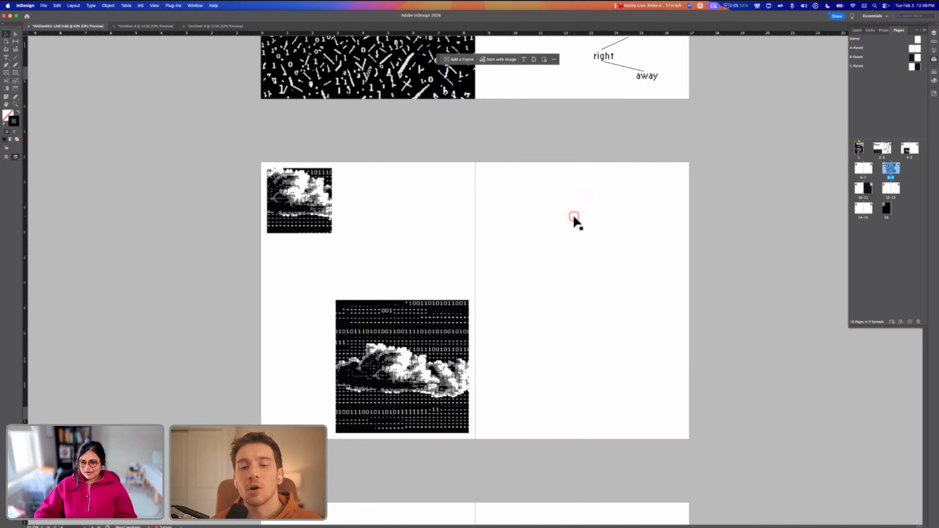
scroll(574, 222, down, 15)
scroll(573, 221, up, 4)
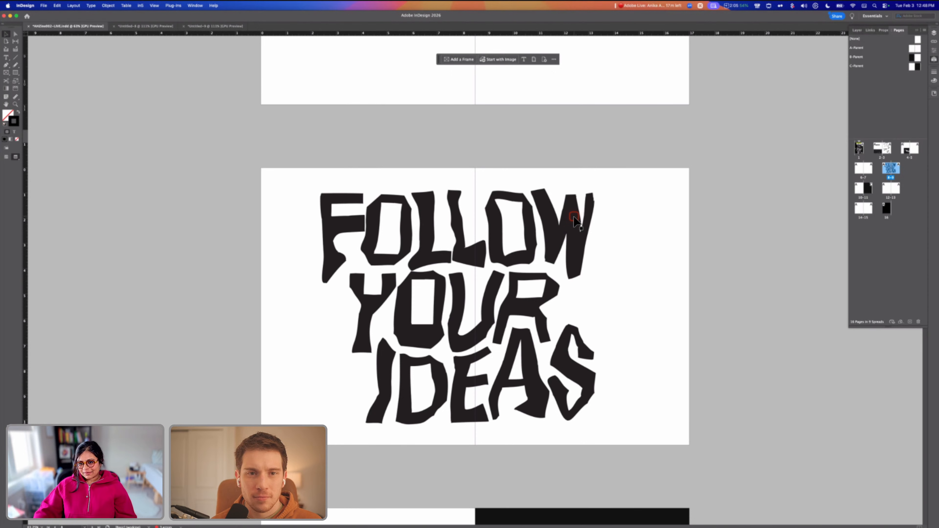
key(super+minus)
key(super+minus)
scroll(576, 220, up, 10)
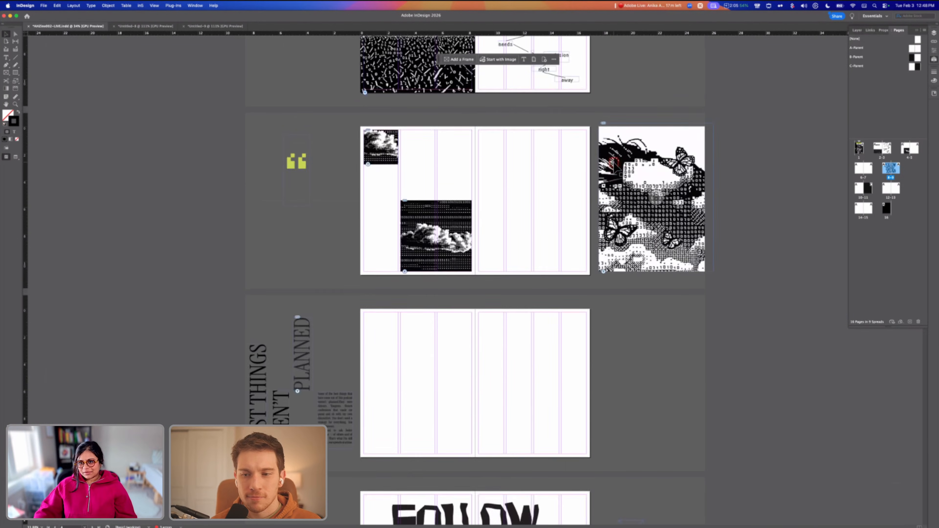
scroll(613, 163, up, 2)
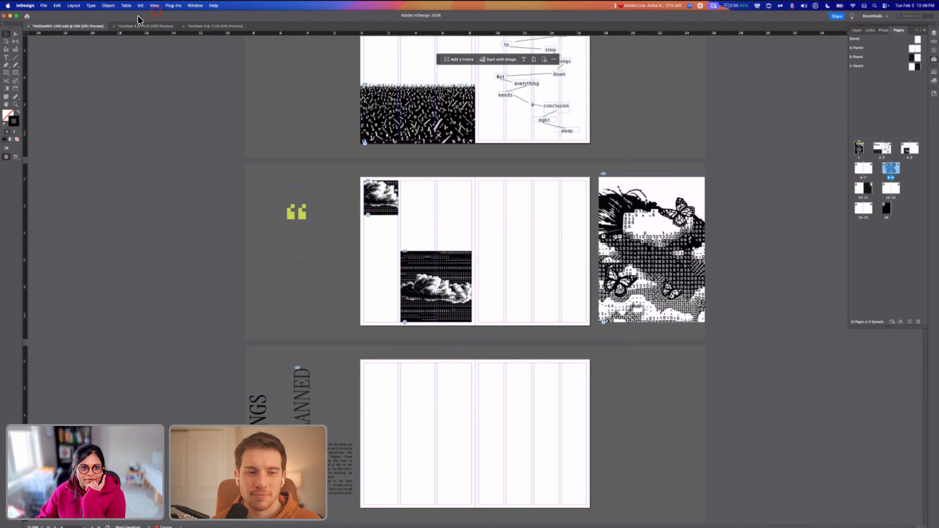
Close both converted untitled documents without saving, keeping only the zine document open
click(115, 27)
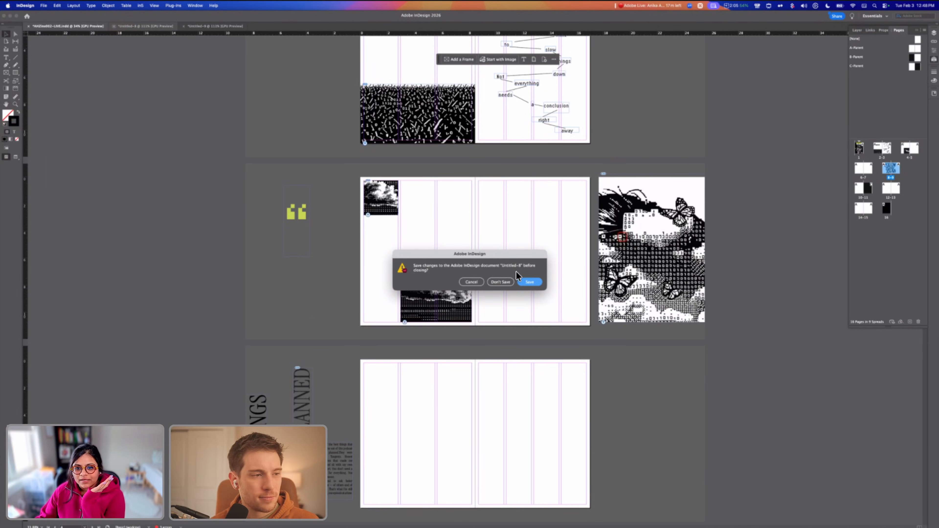
click(499, 282)
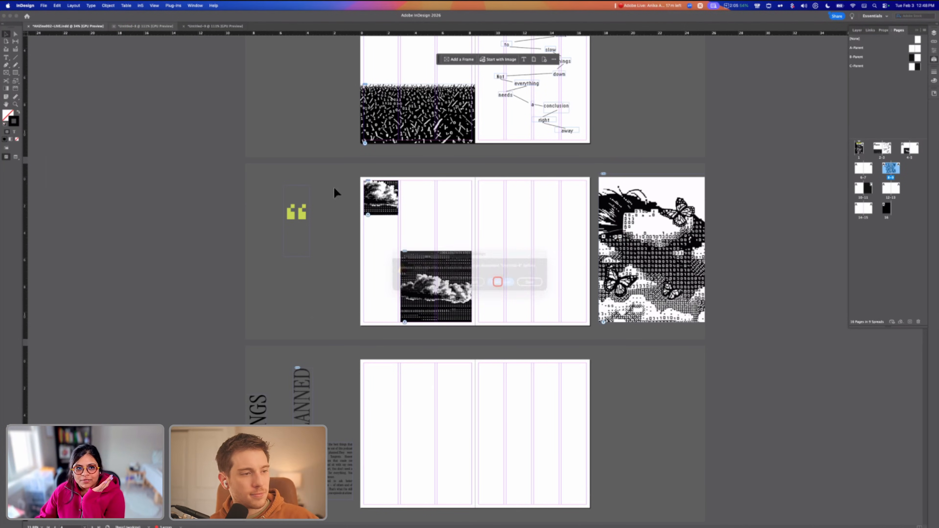
click(115, 26)
click(499, 283)
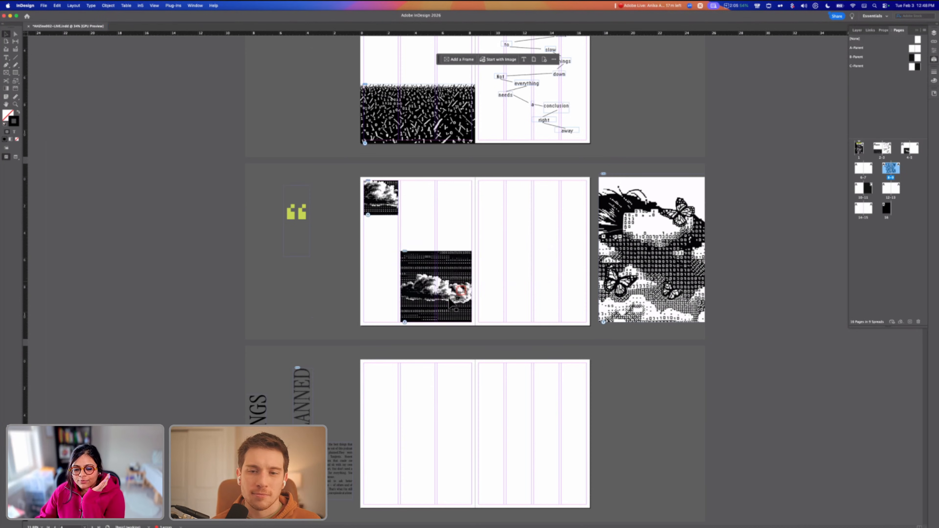
Switch to Chrome to read the automatic alt text instructions on the "Generate alt text for images" help page, and return to InDesign
scroll(449, 302, up, 5)
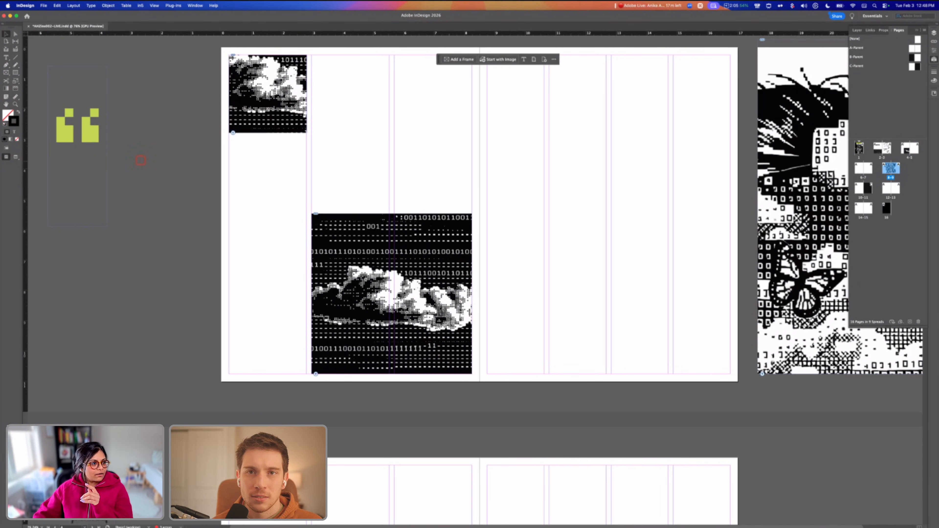
drag(342, 181, 296, 135)
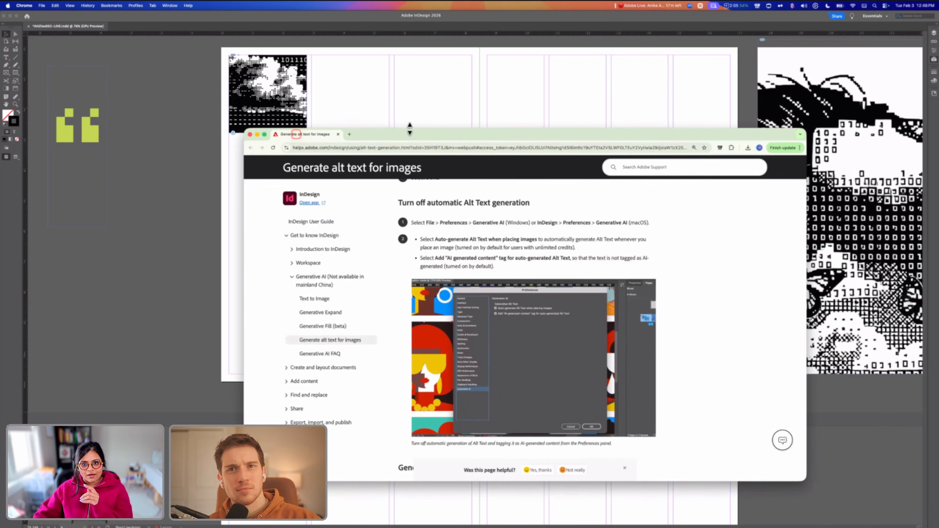
double_click(410, 135)
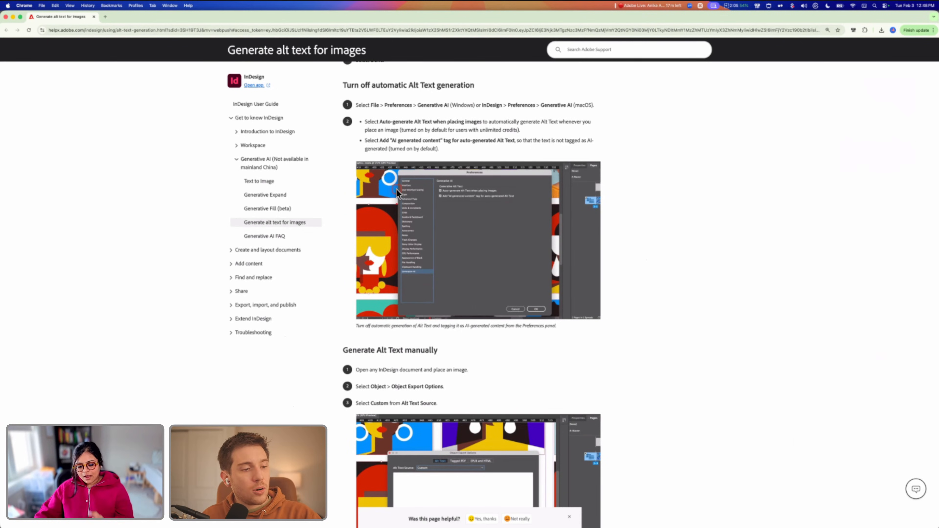
key(super+Tab)
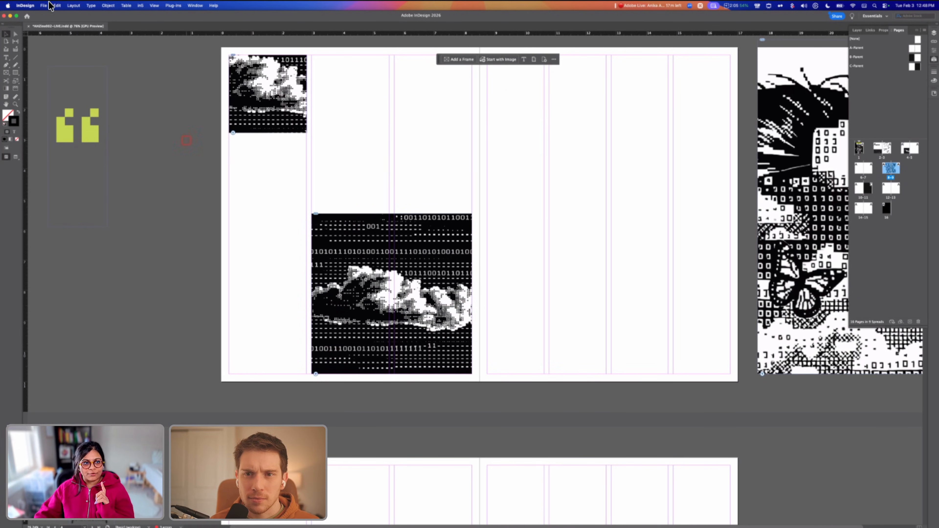
click(31, 6)
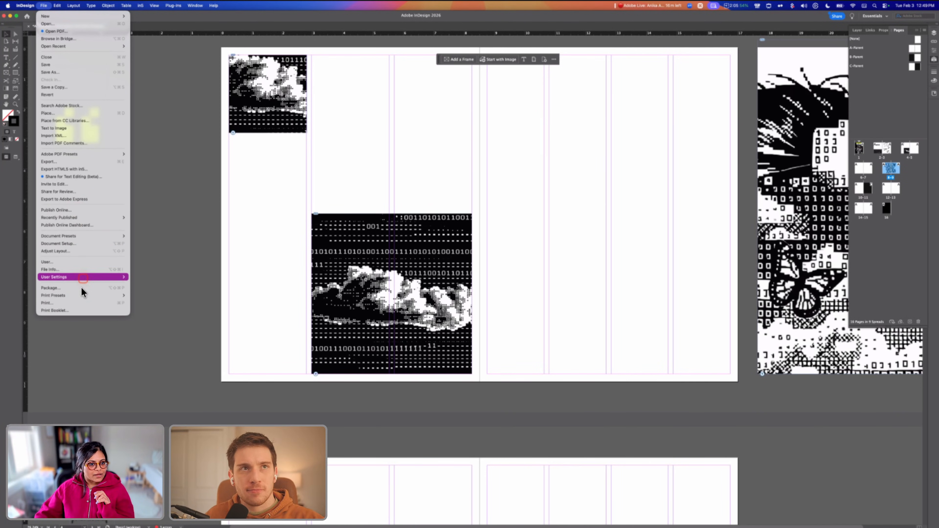
mouse_move(29, 10)
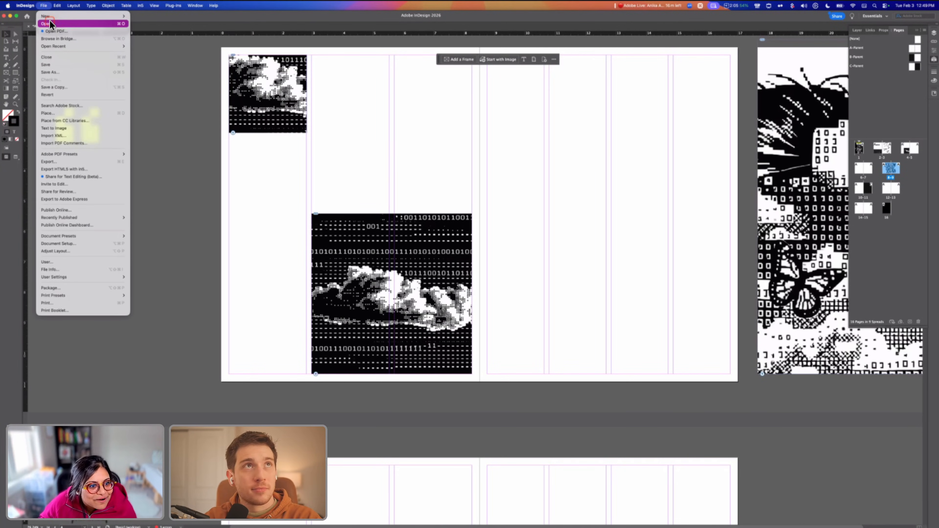
click(208, 202)
Show the Generative AI preferences with the alt text options for placed images, and confirm the dialog
key(super+k)
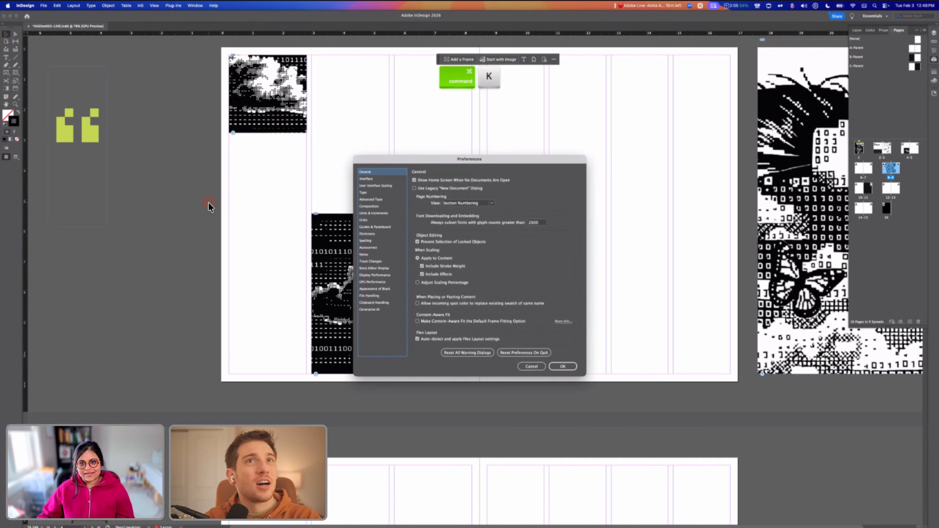
click(633, 157)
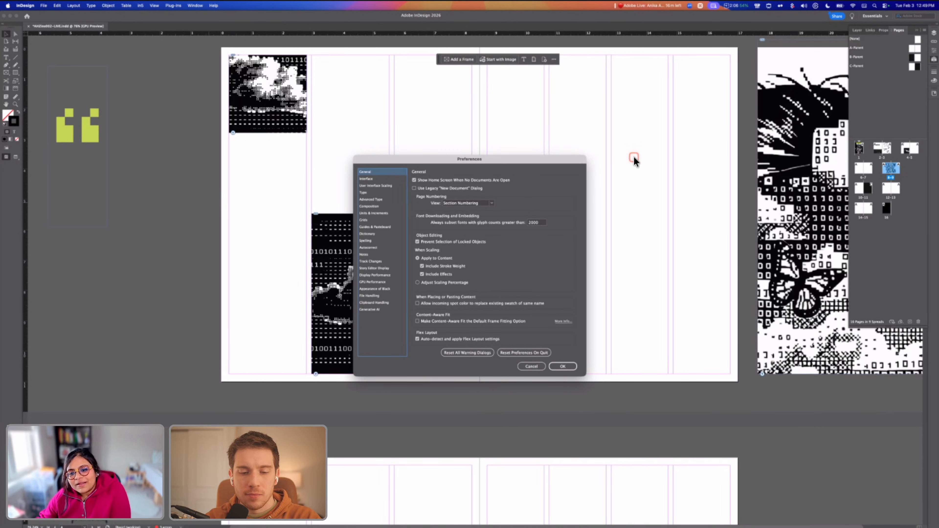
click(568, 166)
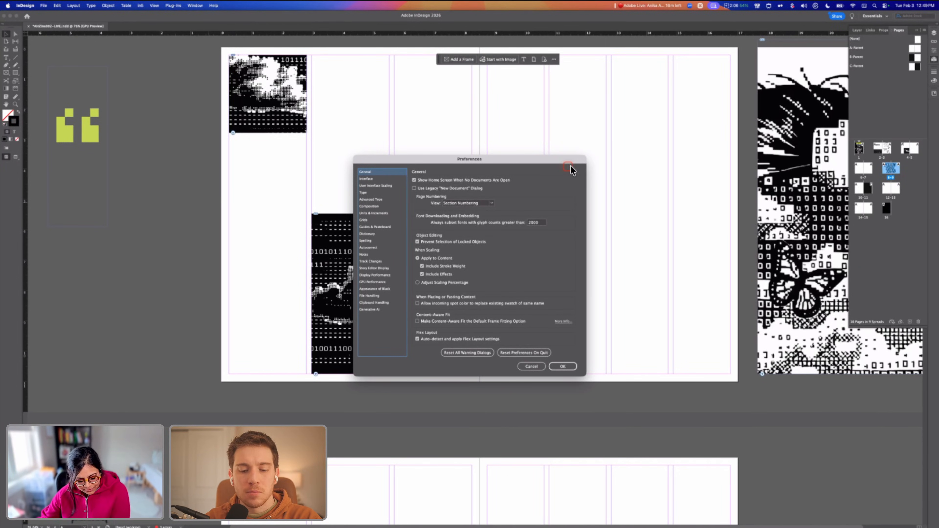
click(555, 163)
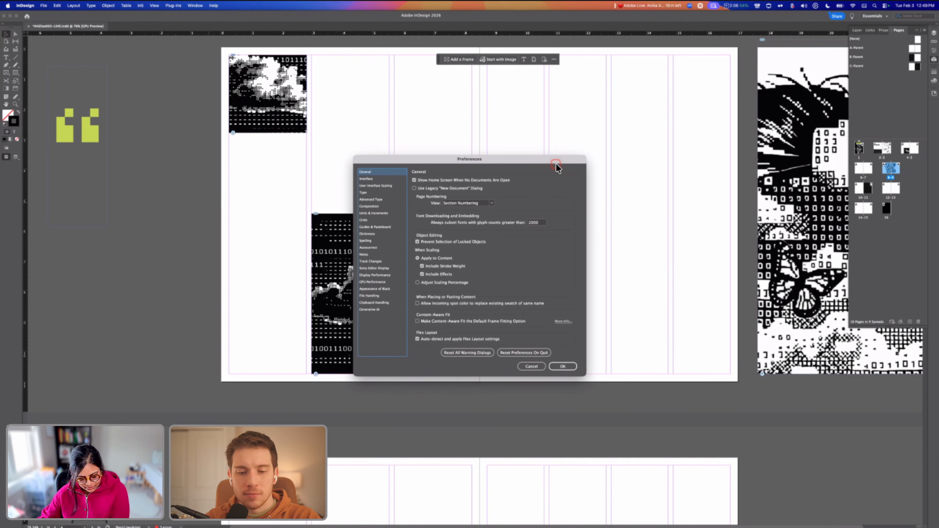
drag(502, 165, 460, 166)
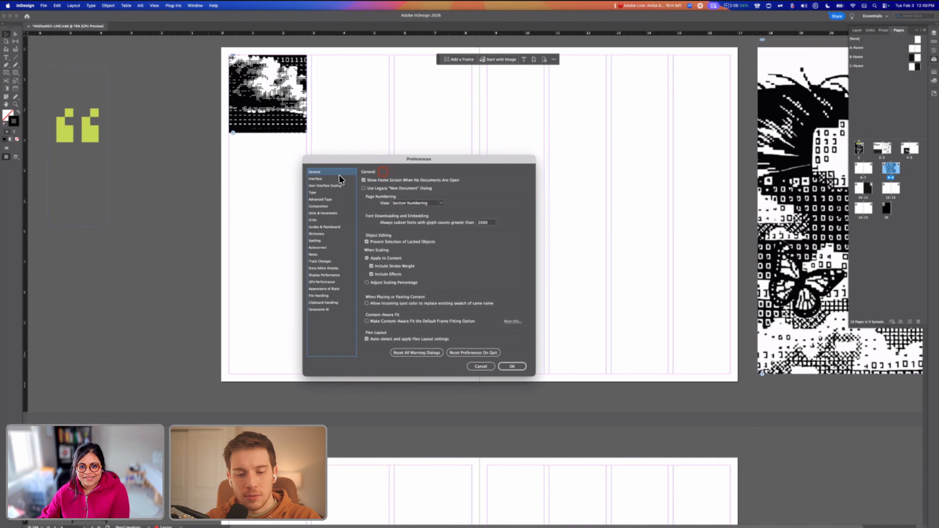
click(320, 310)
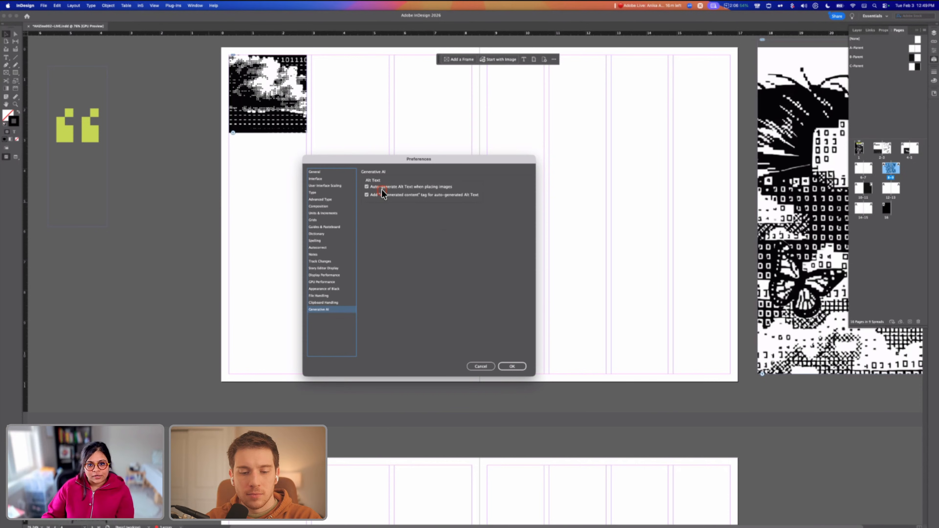
click(512, 366)
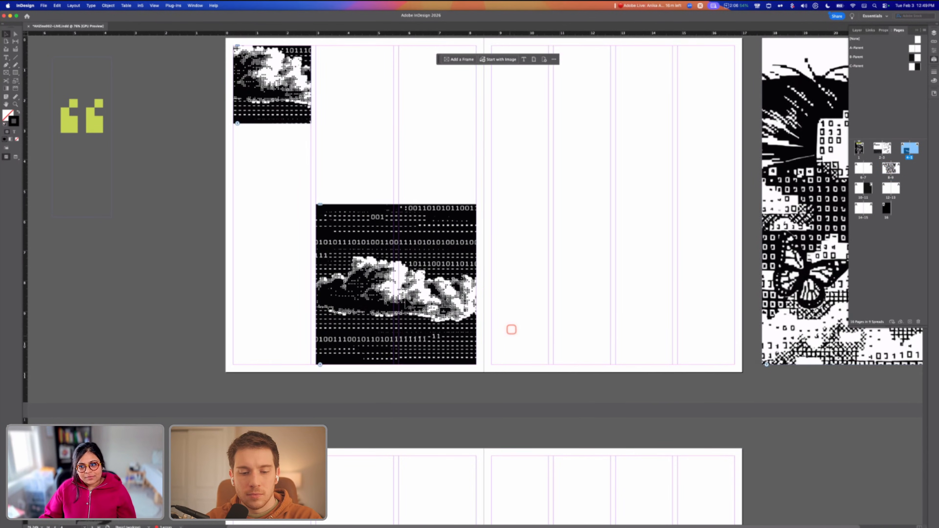
Inspect the AI-generated alt text of the cover's portrait image and try to open it for editing from its badge
scroll(405, 303, up, 10)
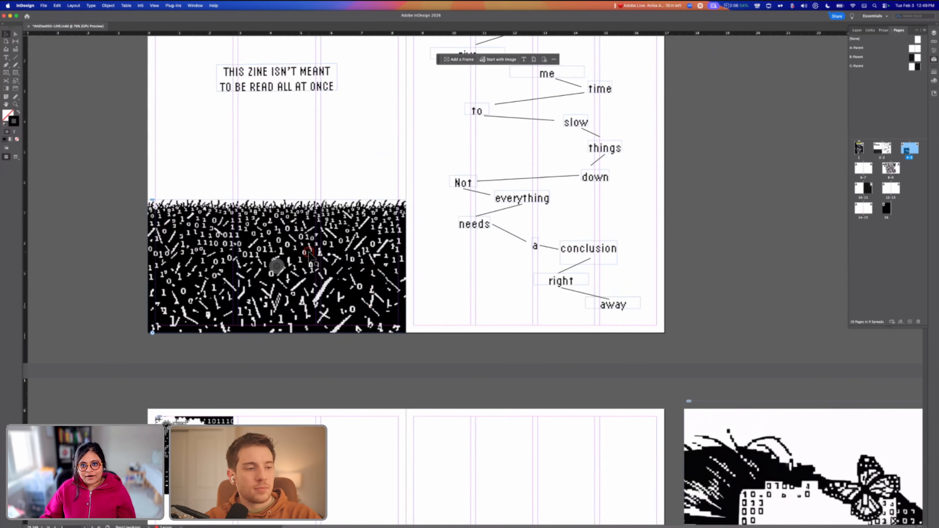
scroll(309, 253, up, 10)
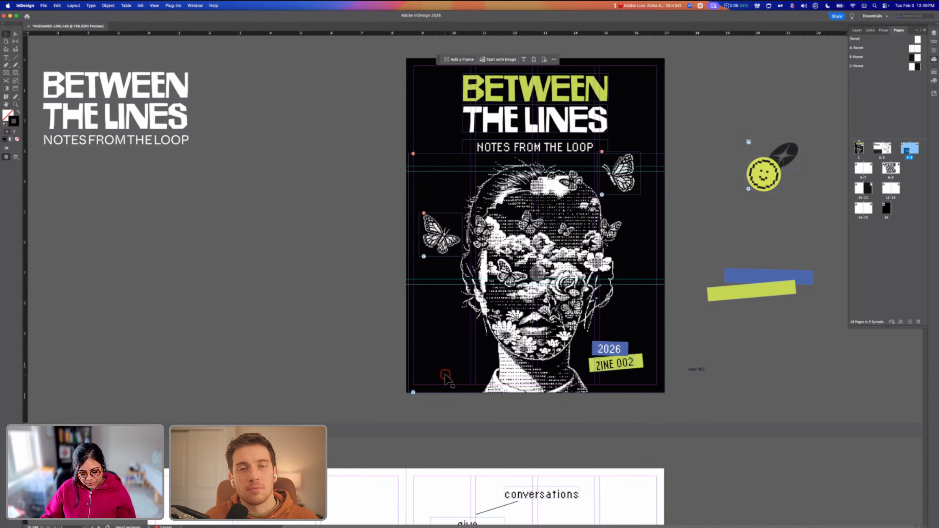
scroll(414, 392, up, 5)
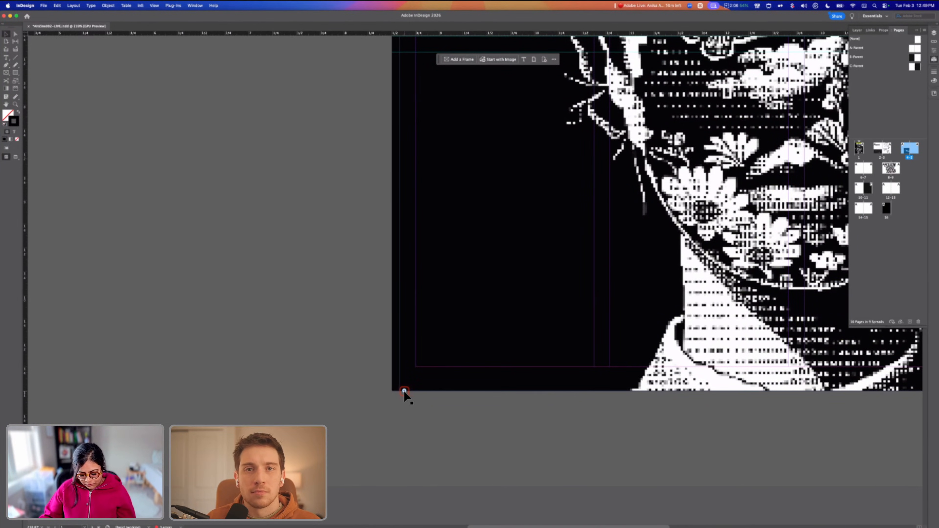
mouse_move(405, 393)
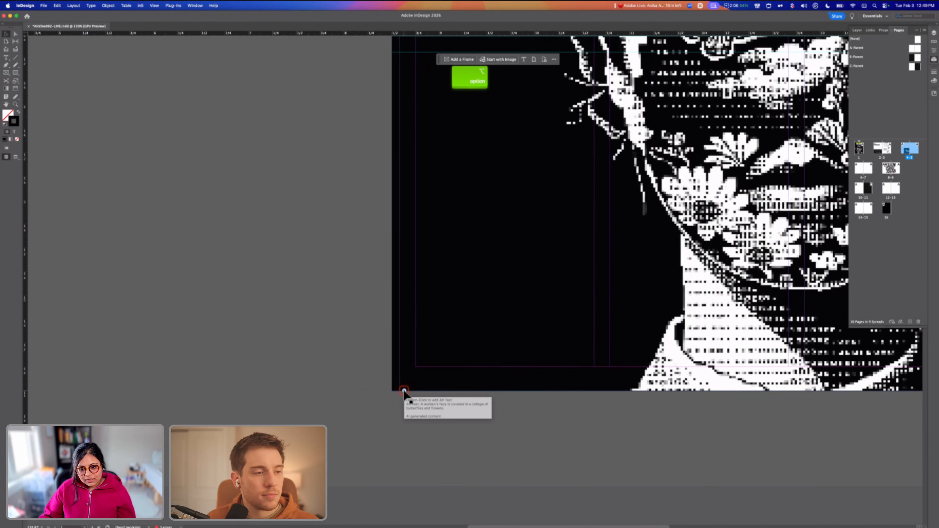
alt+click(404, 391)
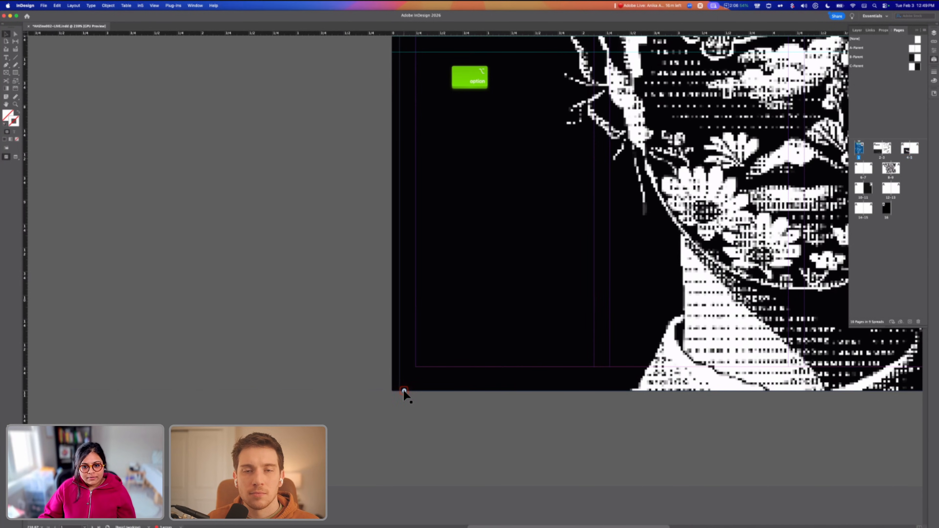
alt+click(404, 391)
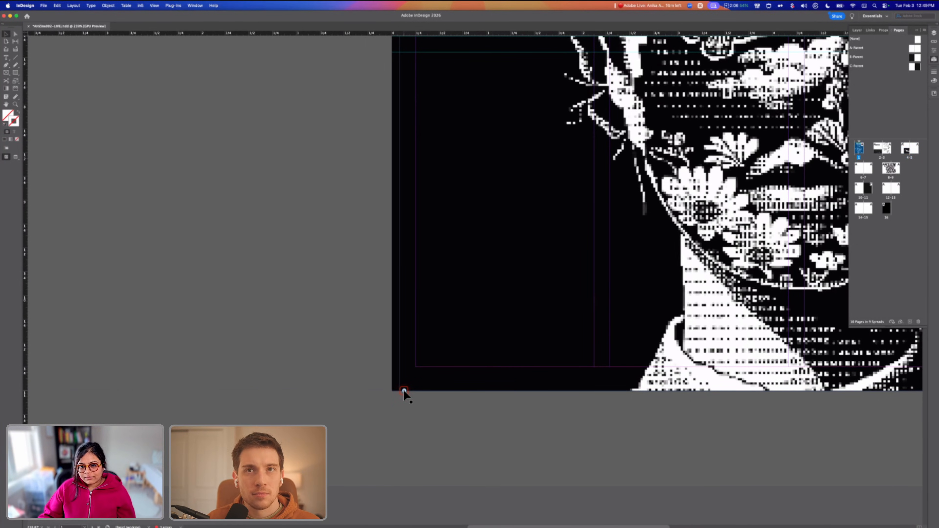
Try again to open the cover portrait's alt text for editing from its badge
alt+scroll(403, 389, down, 5)
scroll(403, 390, down, 1)
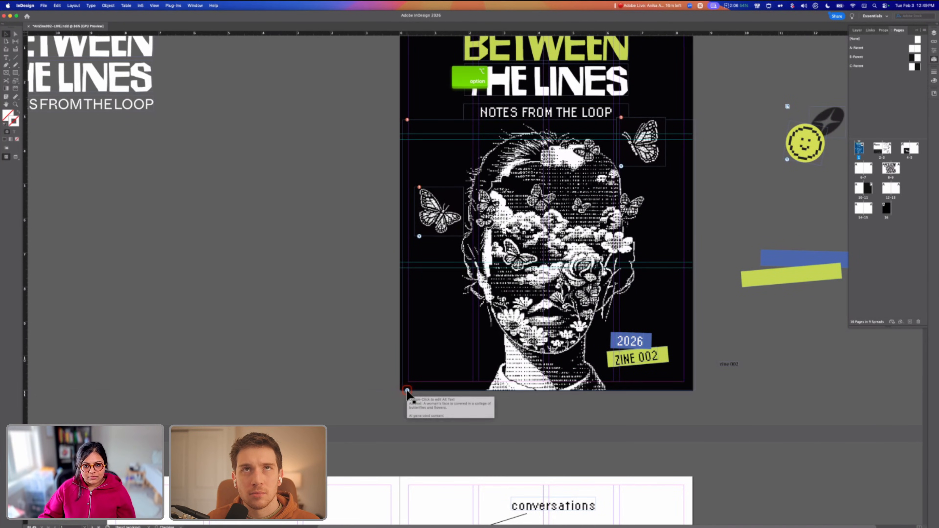
alt+click(407, 389)
key(alt)
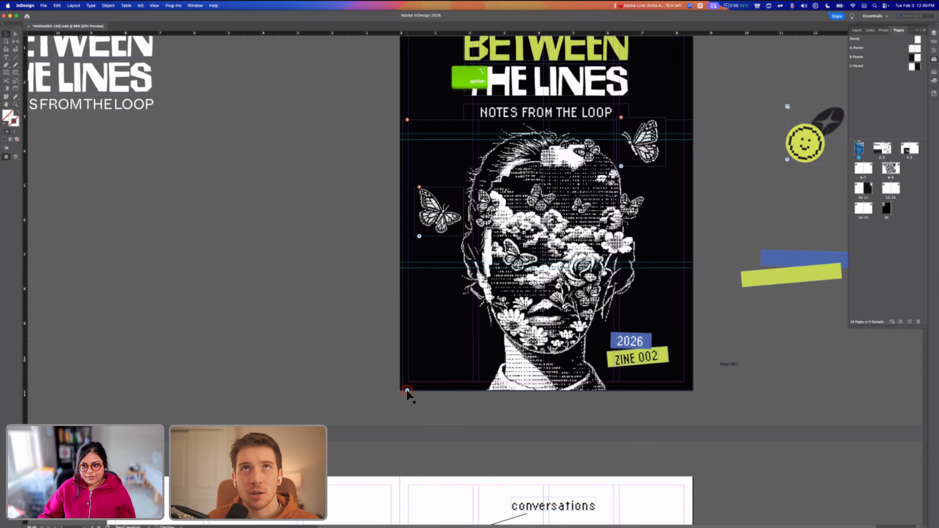
View the AI-generated alt text of the small cloud image on spread 4-5 and close its export options
scroll(406, 390, down, 10)
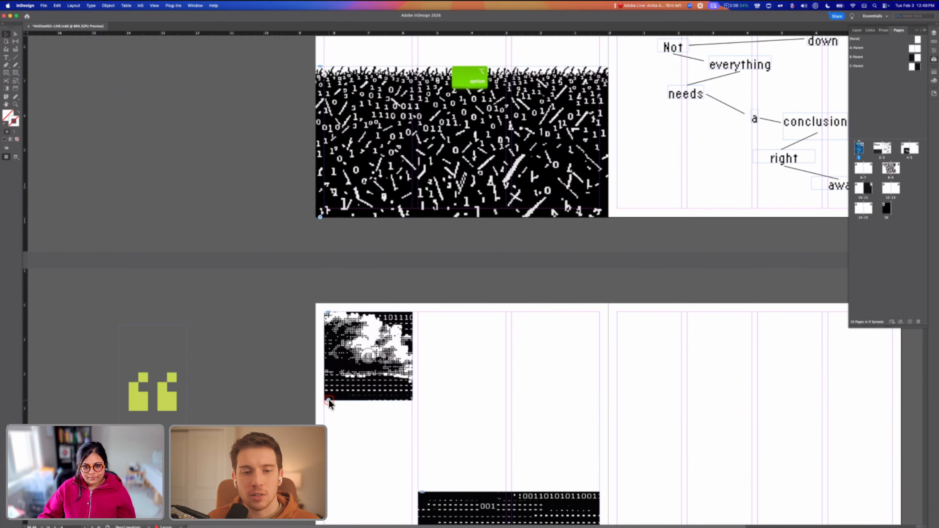
click(329, 402)
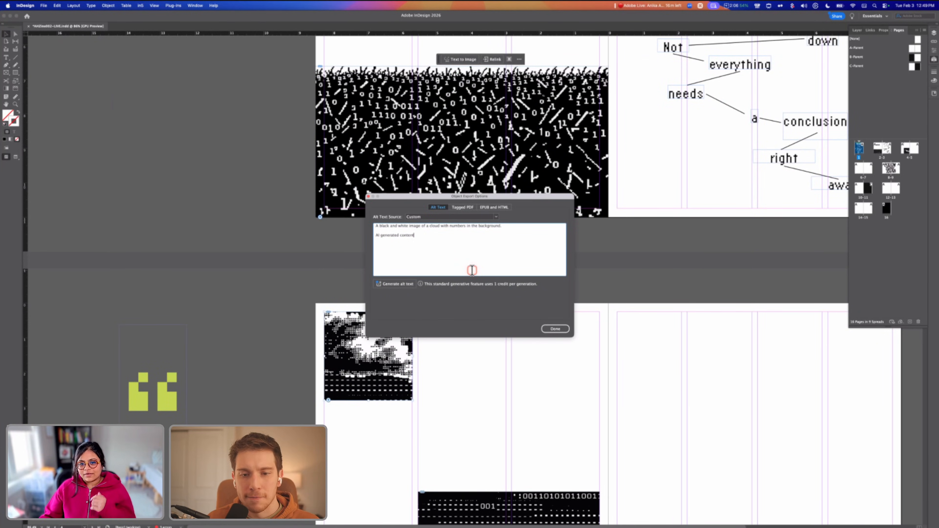
click(452, 205)
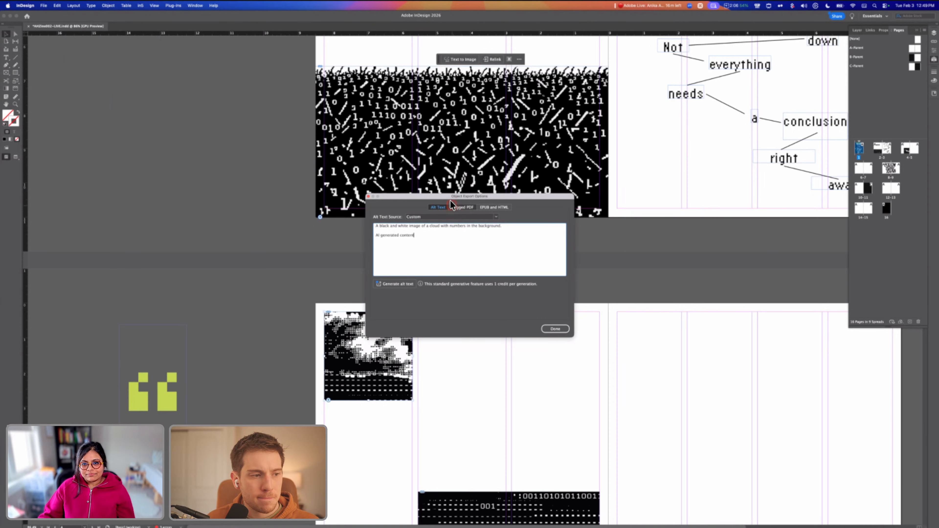
click(555, 328)
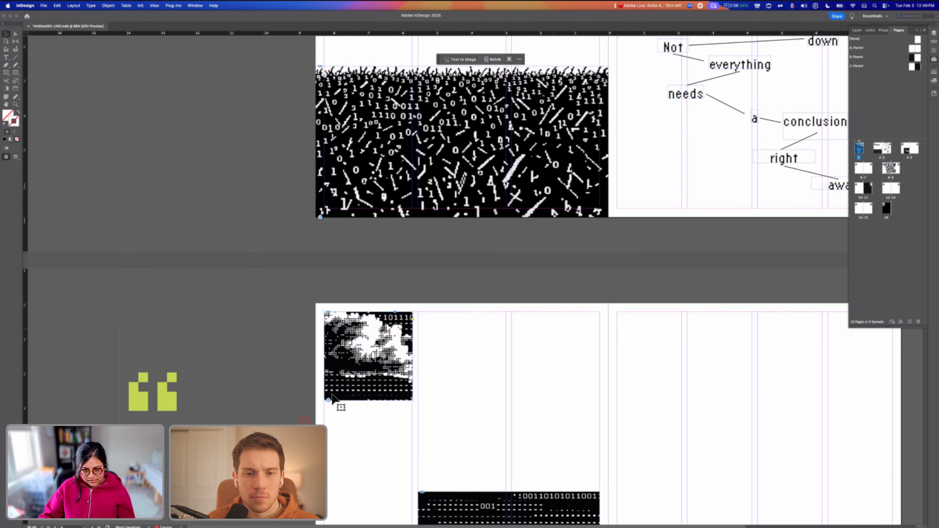
Generate a new alt text for the small cloud image, review it and undo the regeneration
click(329, 400)
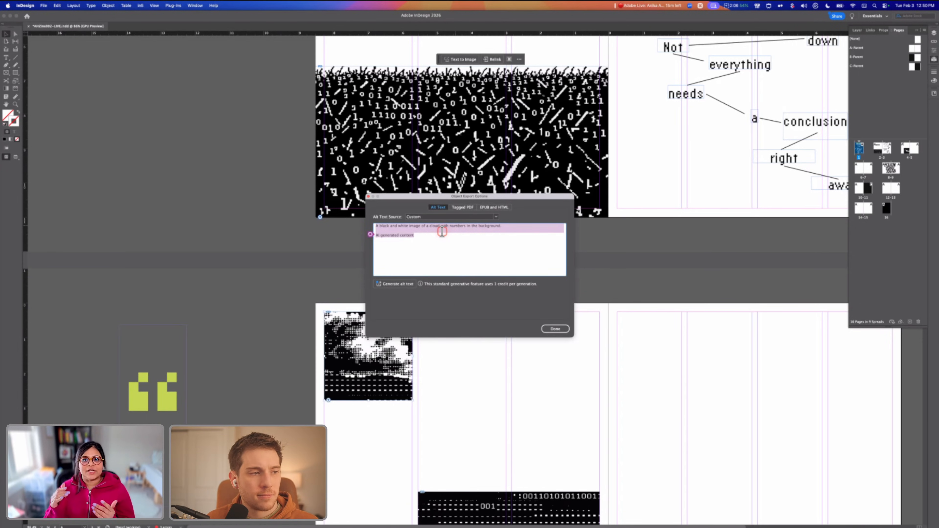
drag(390, 226, 466, 225)
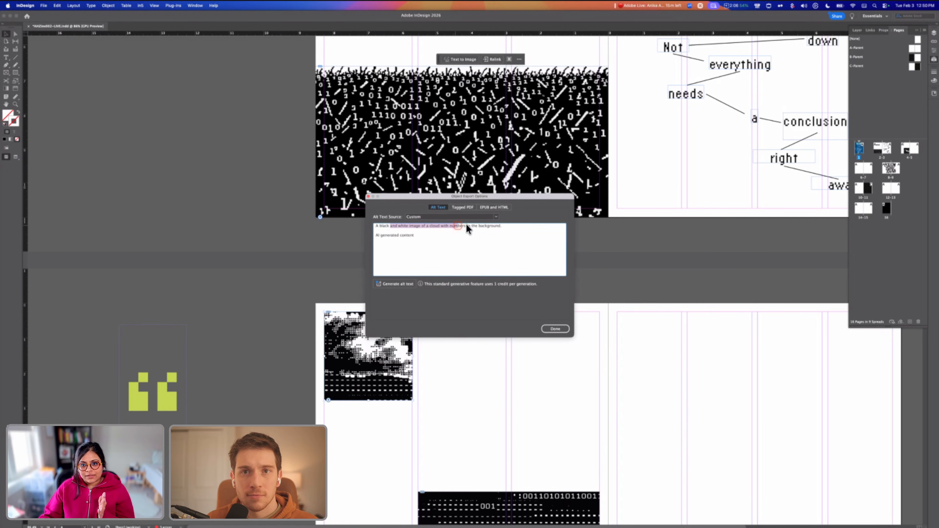
click(417, 235)
click(384, 283)
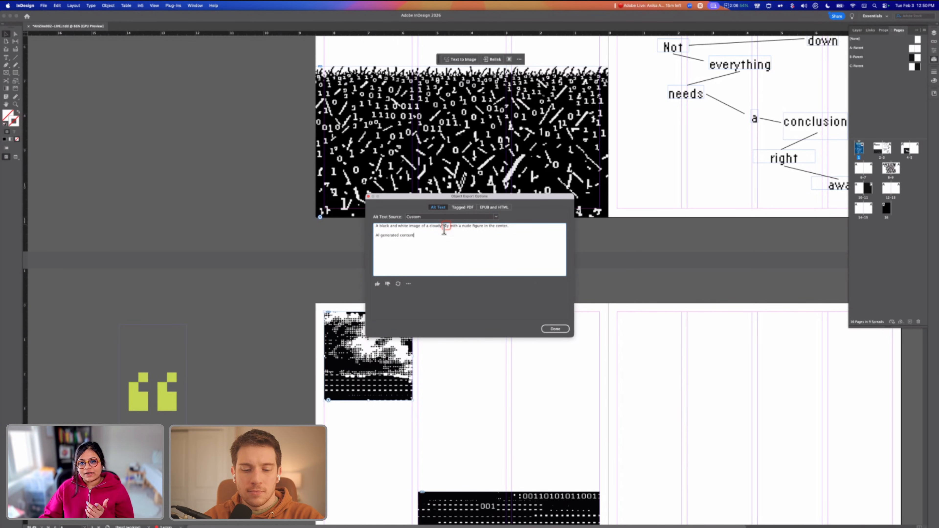
triple_click(525, 228)
click(491, 237)
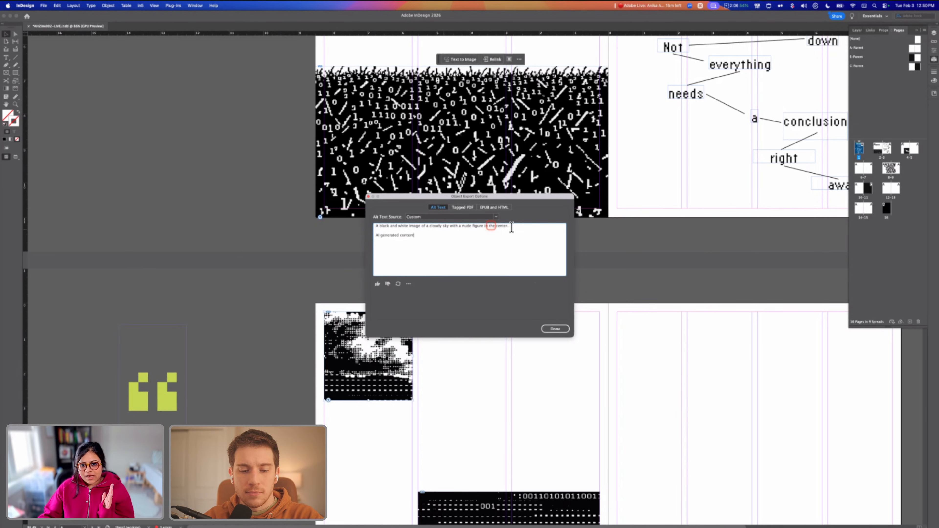
key(cmd+z)
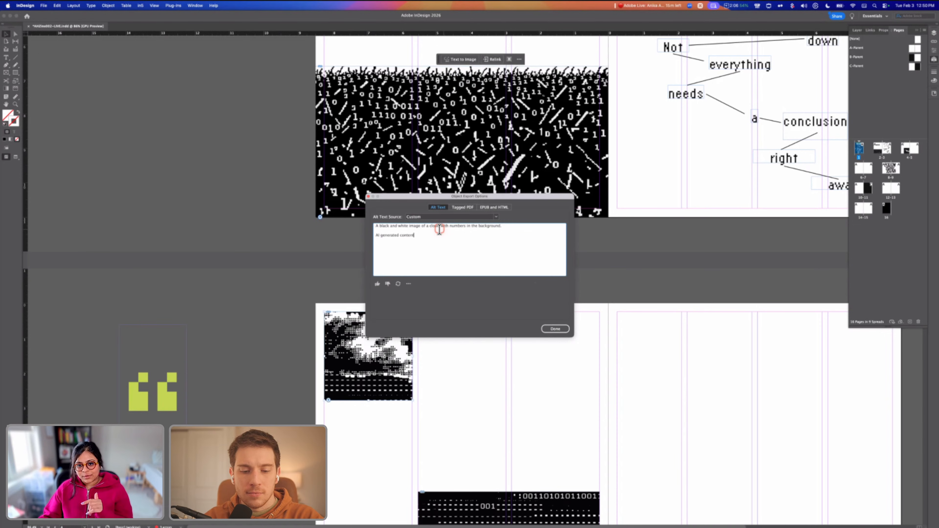
Review the cloud image's alt text sources, Tagged PDF and EPUB and HTML options and AI-content note, and close the export options
click(437, 217)
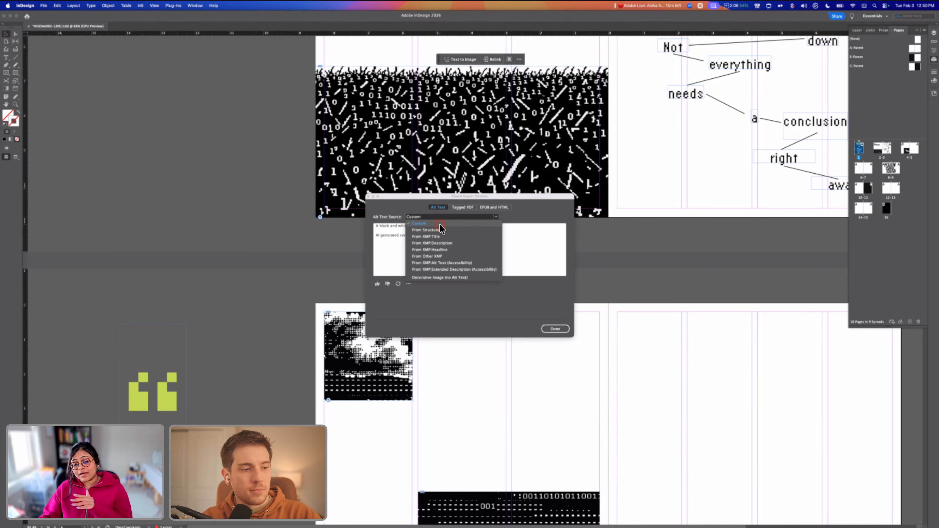
click(534, 235)
click(458, 208)
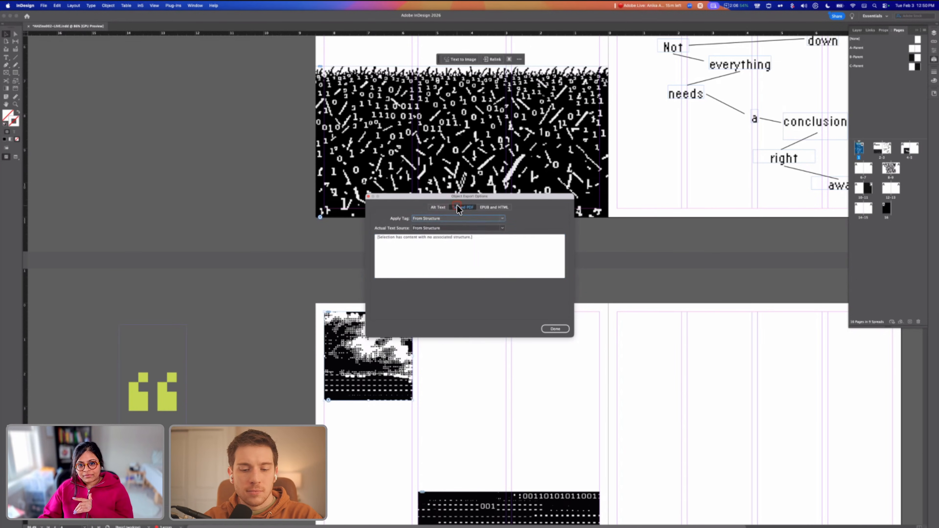
click(492, 208)
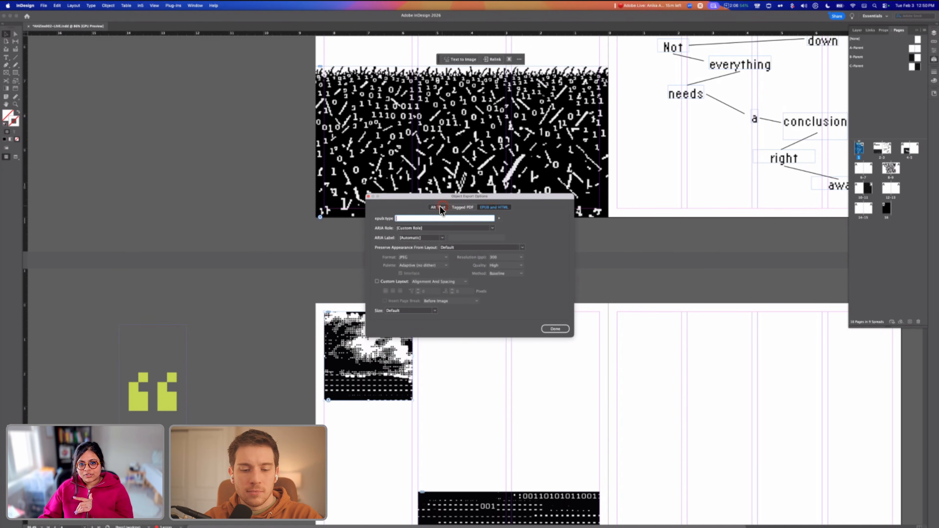
click(438, 207)
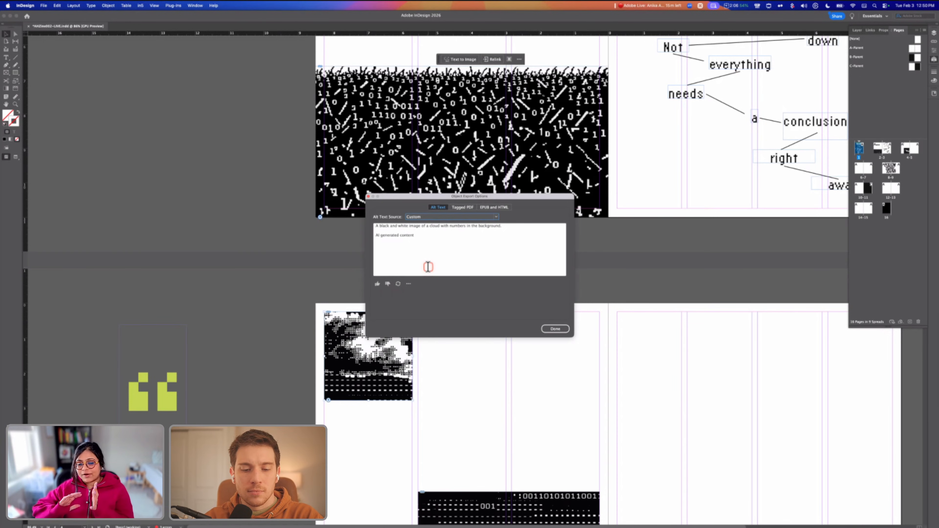
drag(420, 235, 364, 235)
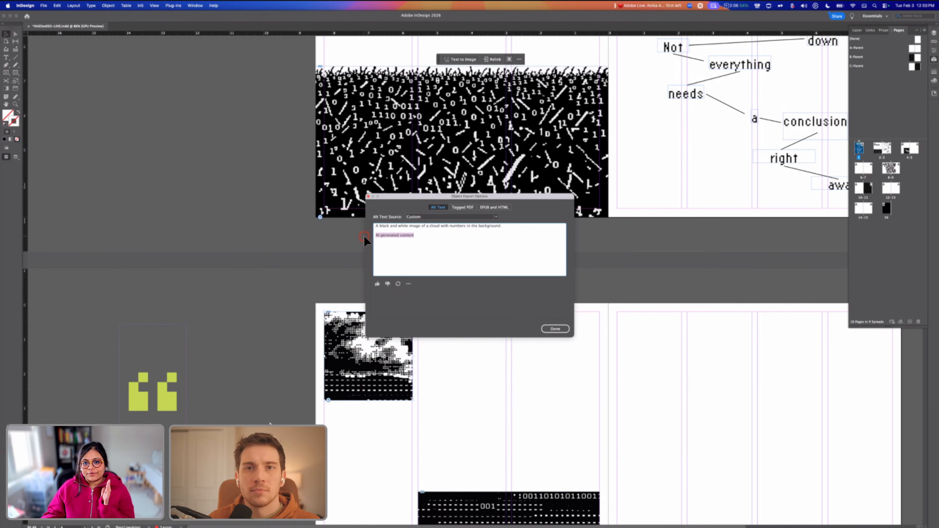
click(555, 329)
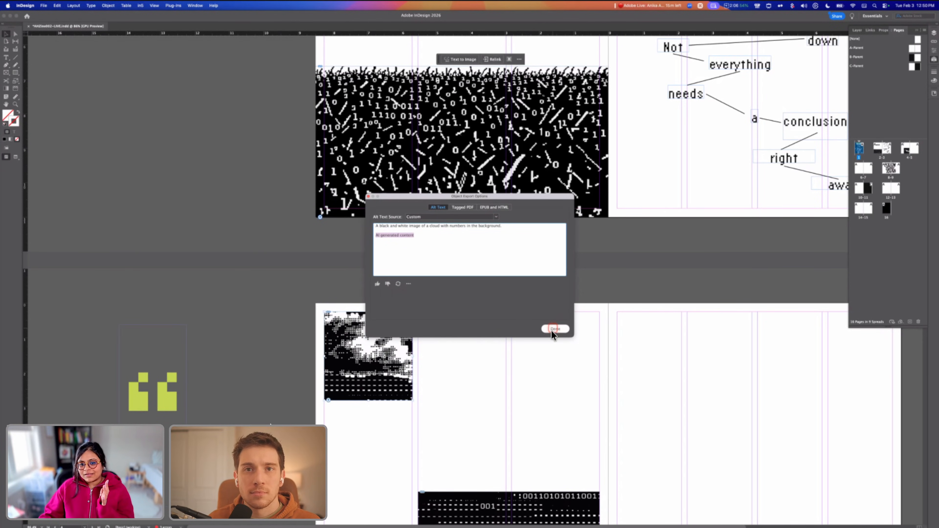
Move the butterfly and cloud portrait artwork from the pasteboard onto the right-hand page of spread 6-7, filling the page
scroll(506, 383, down, 10)
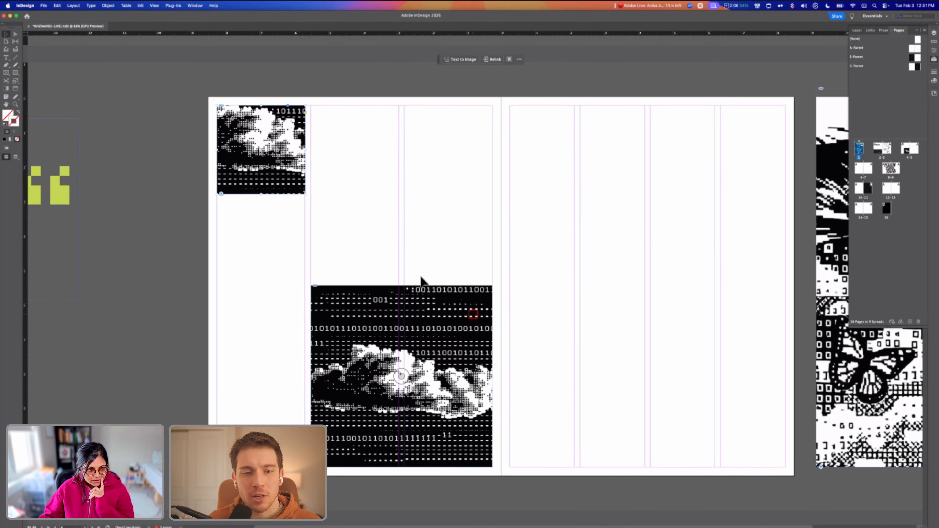
click(451, 257)
scroll(452, 256, down, 5)
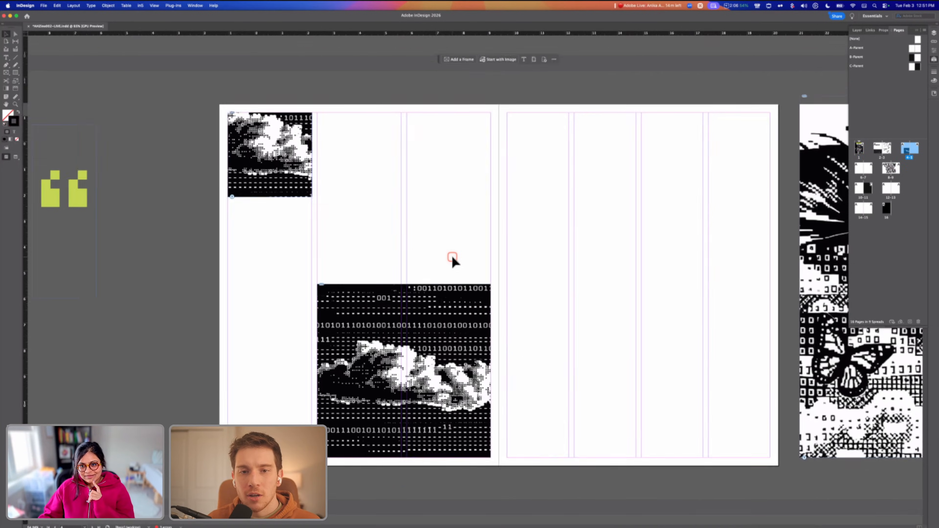
scroll(451, 257, up, 4)
scroll(452, 257, down, 3)
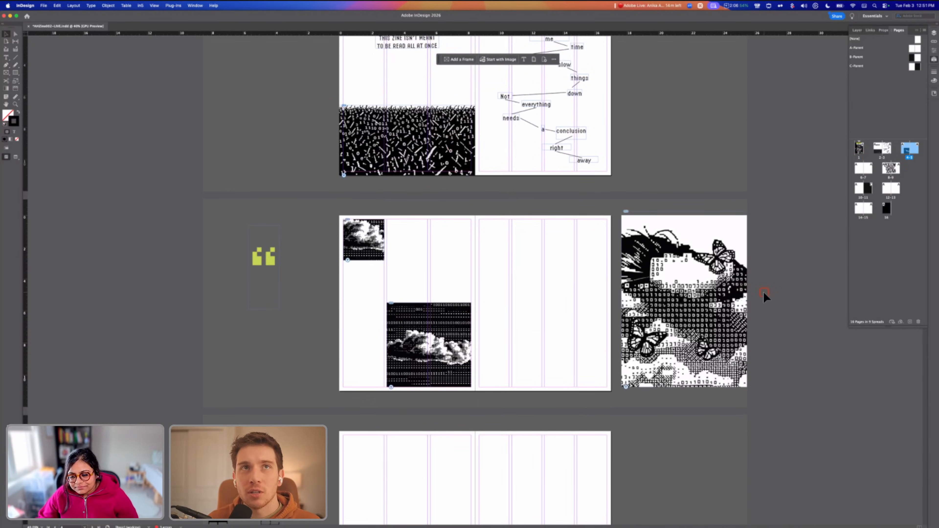
scroll(671, 178, down, 3)
click(667, 144)
drag(667, 143, 522, 350)
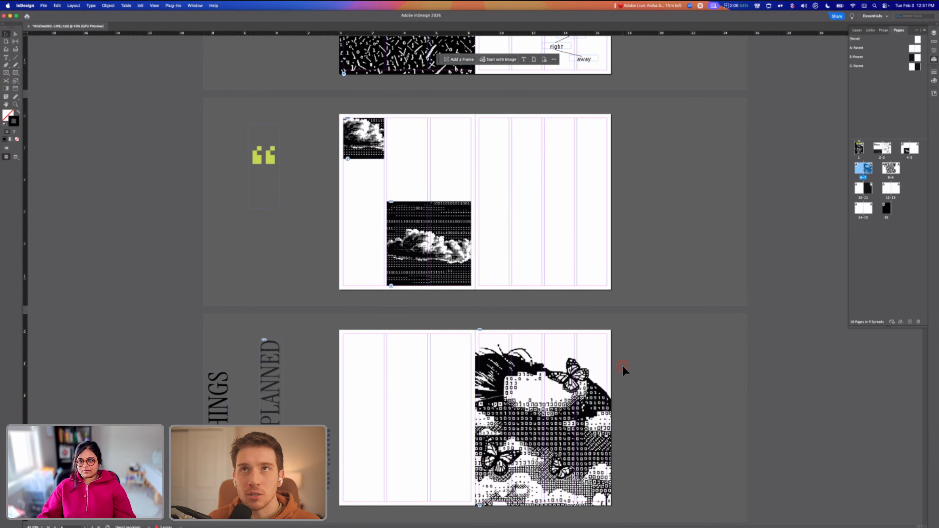
scroll(622, 365, up, 10)
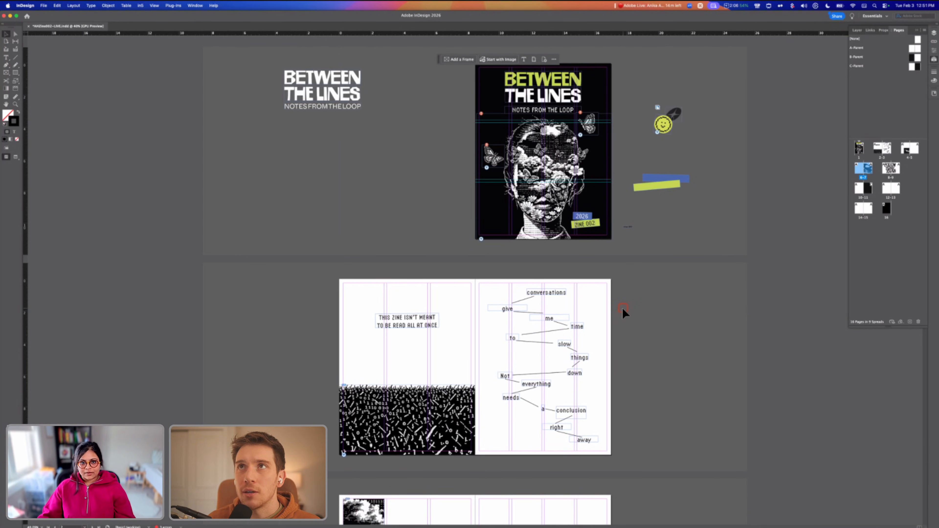
click(44, 5)
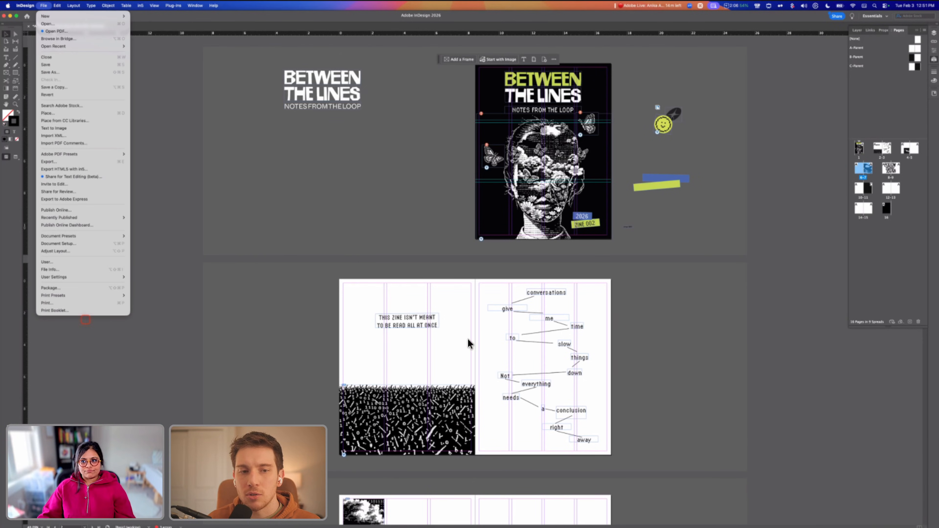
click(714, 321)
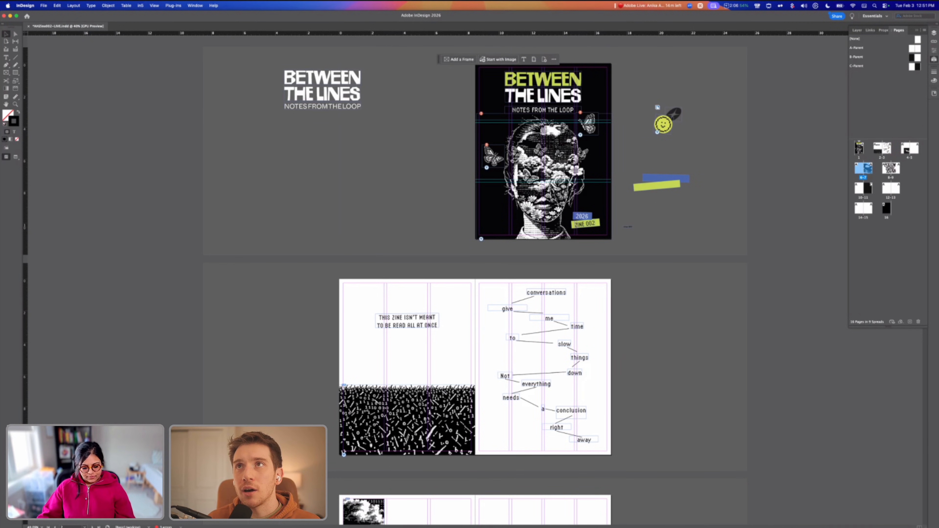
key(Tab)
key(space)
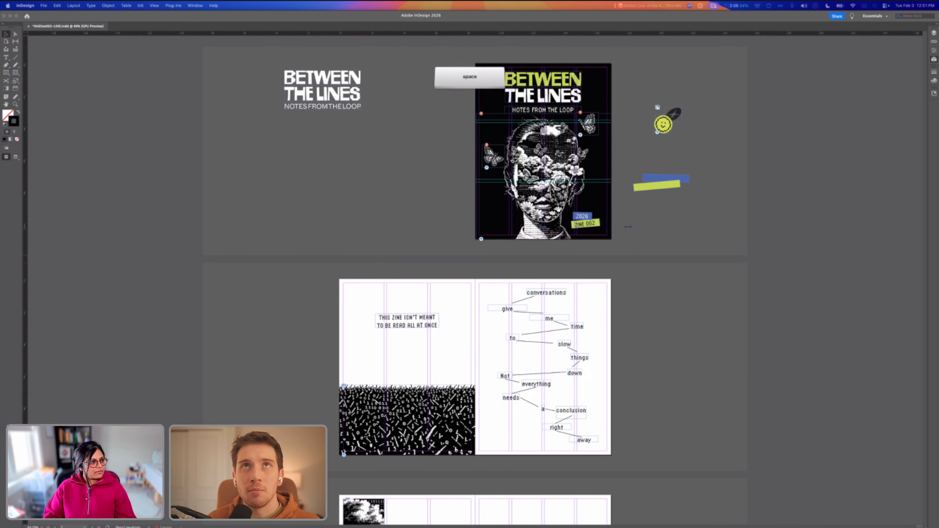
key(e)
key(Return)
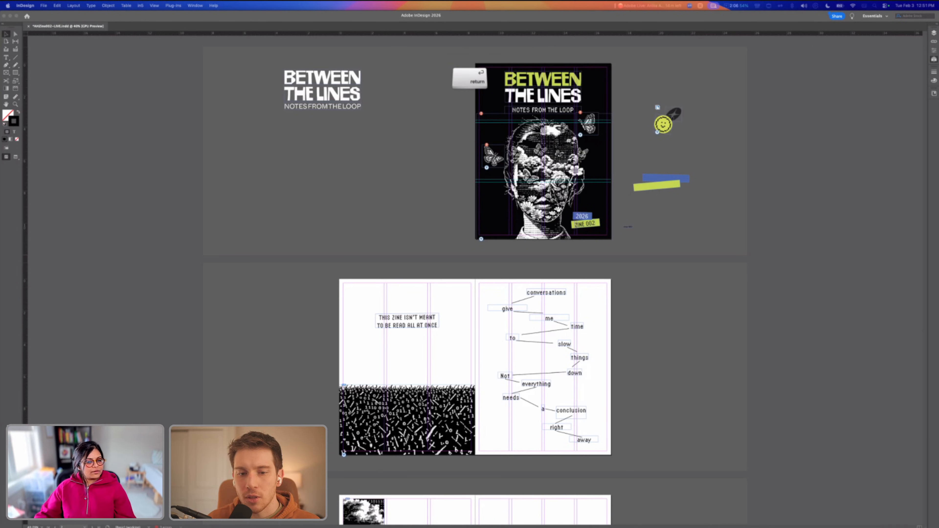
key(Tab)
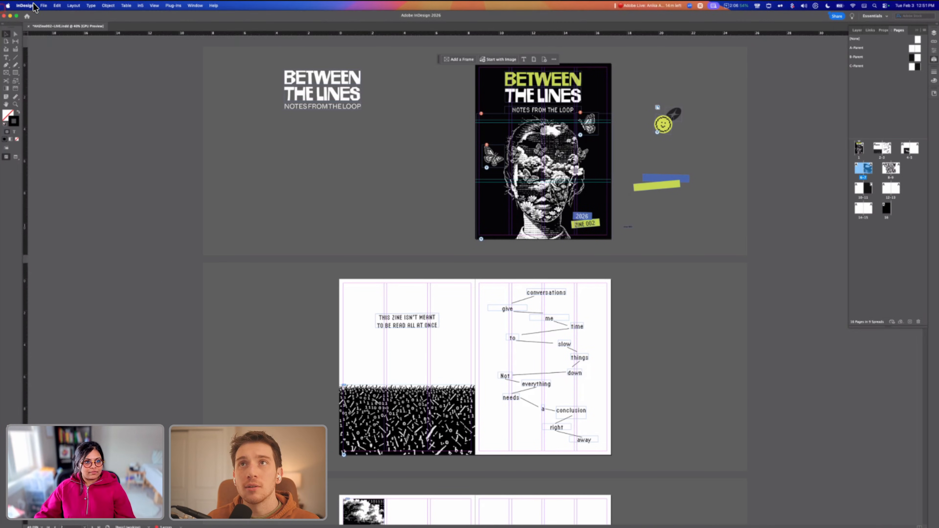
Show the document's Adjust Layout settings and cancel without changing anything
click(43, 5)
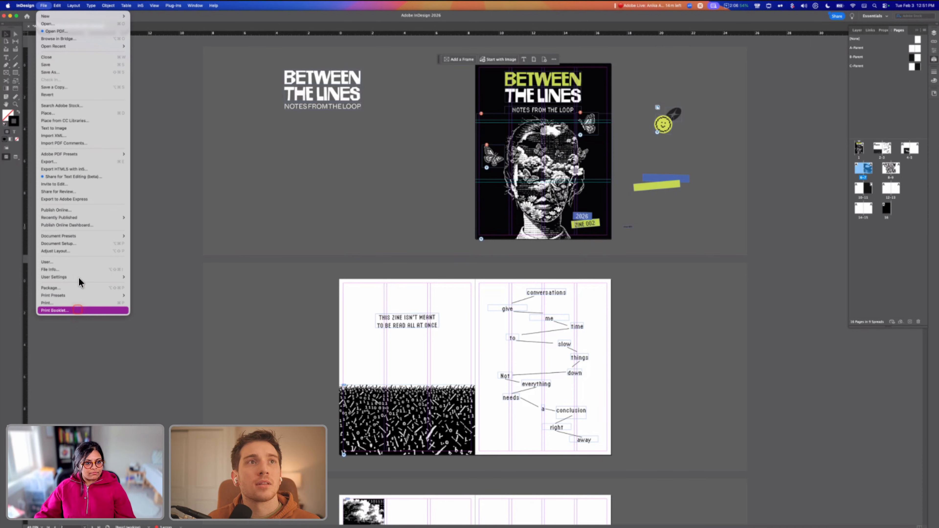
click(80, 251)
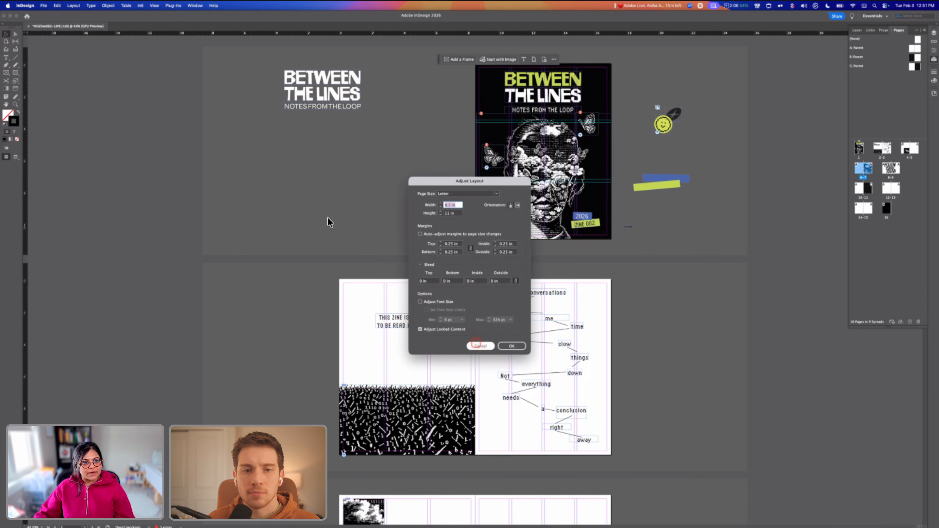
click(476, 344)
Start a new print document from the Letter preset with units in inches and 24 pages
click(26, 16)
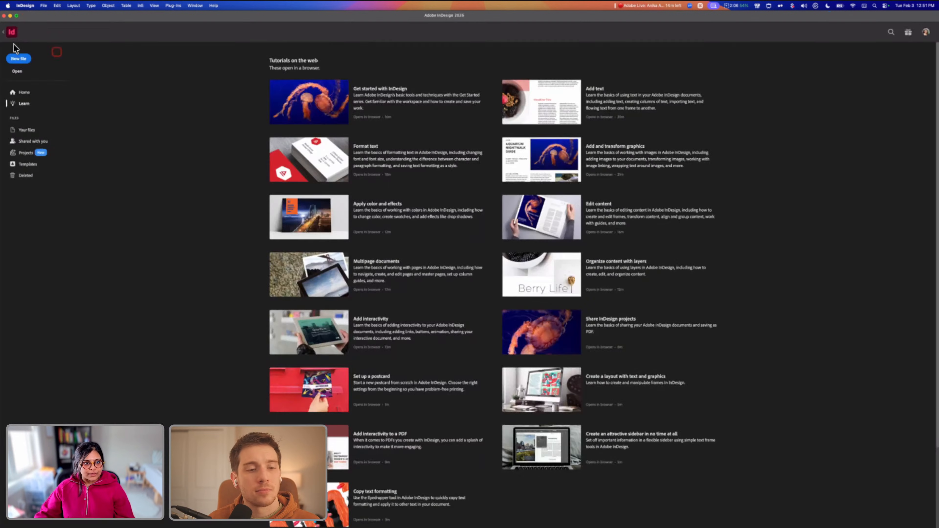
click(18, 58)
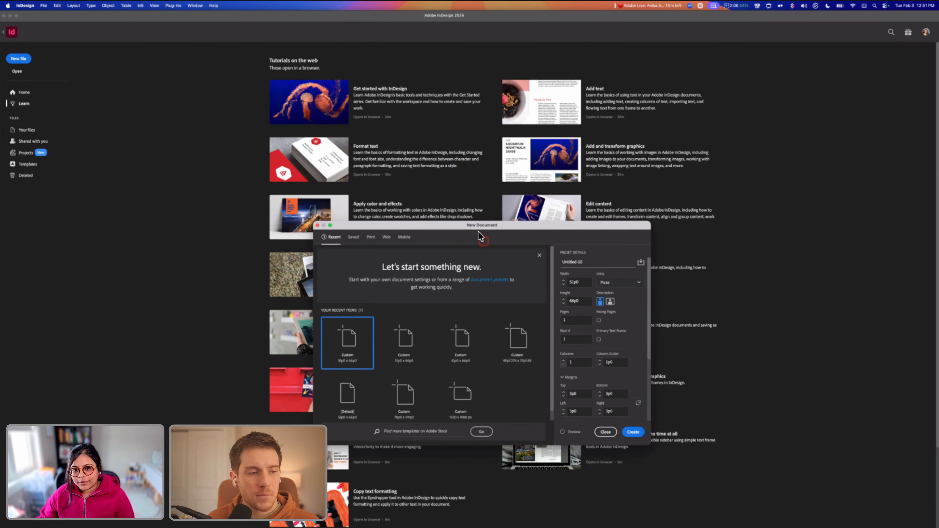
drag(476, 225, 469, 182)
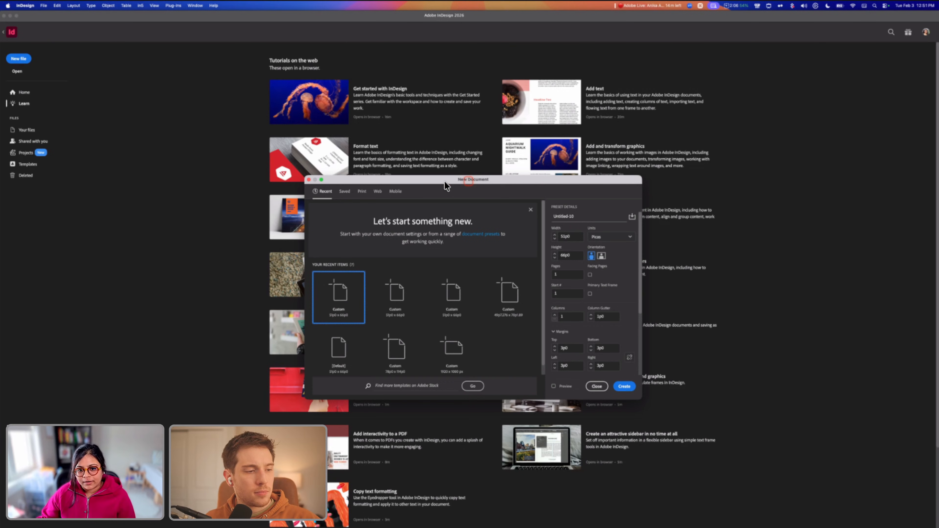
click(361, 190)
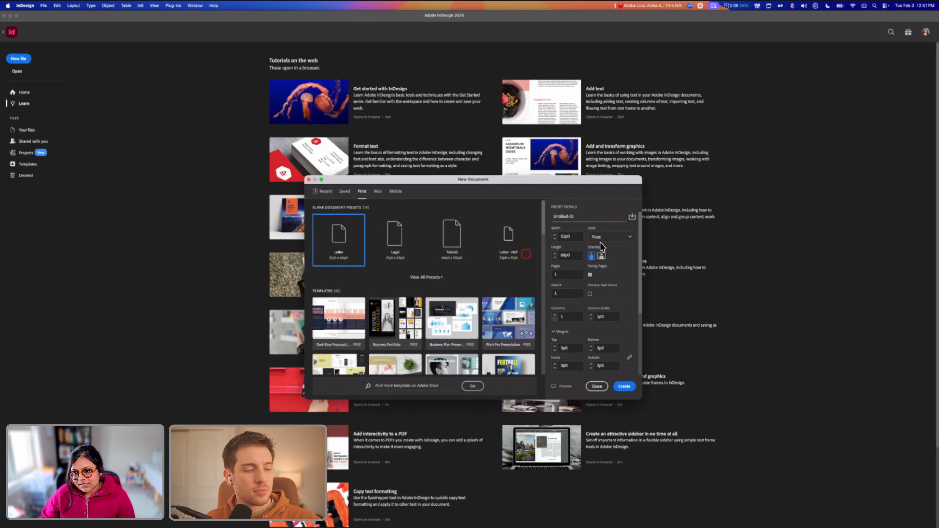
click(610, 240)
click(612, 269)
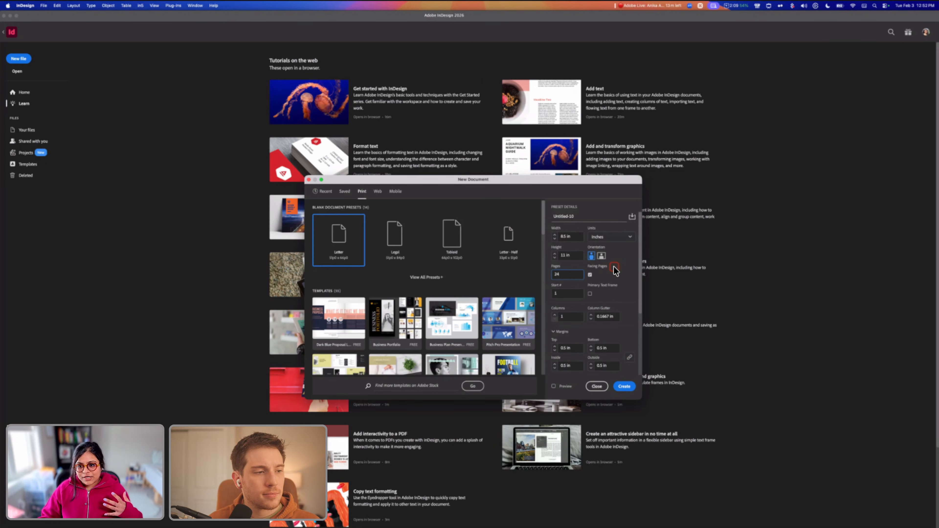
Set the new document to 3 columns, check the margin, bleed and slug settings, and turn on Preview
click(589, 275)
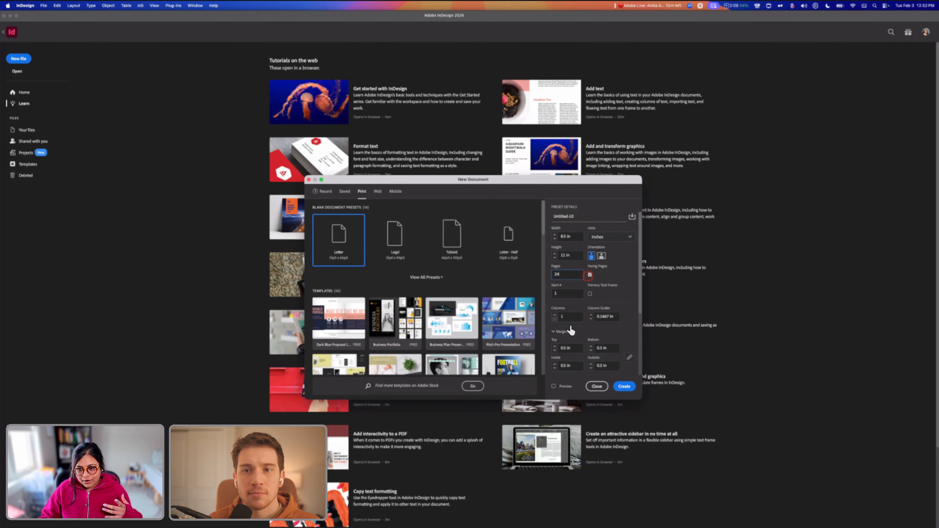
click(555, 316)
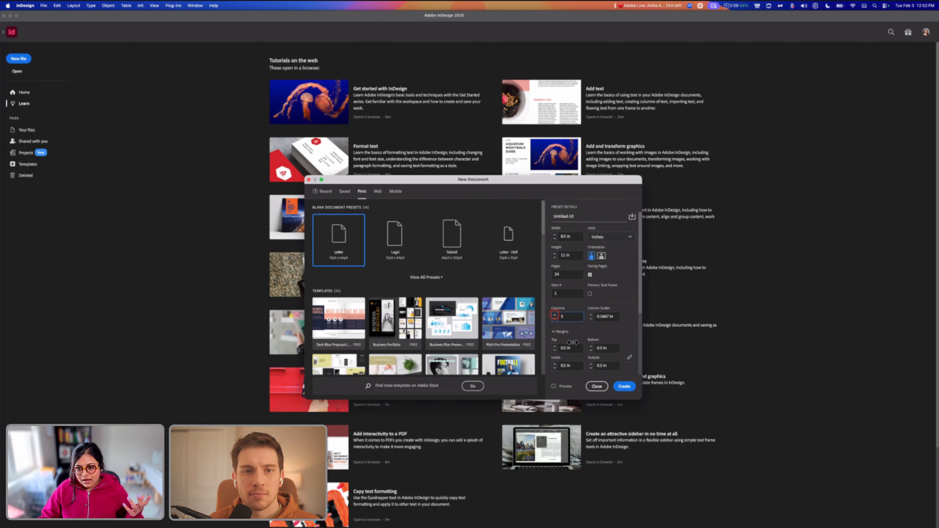
scroll(588, 340, down, 2)
scroll(587, 340, down, 3)
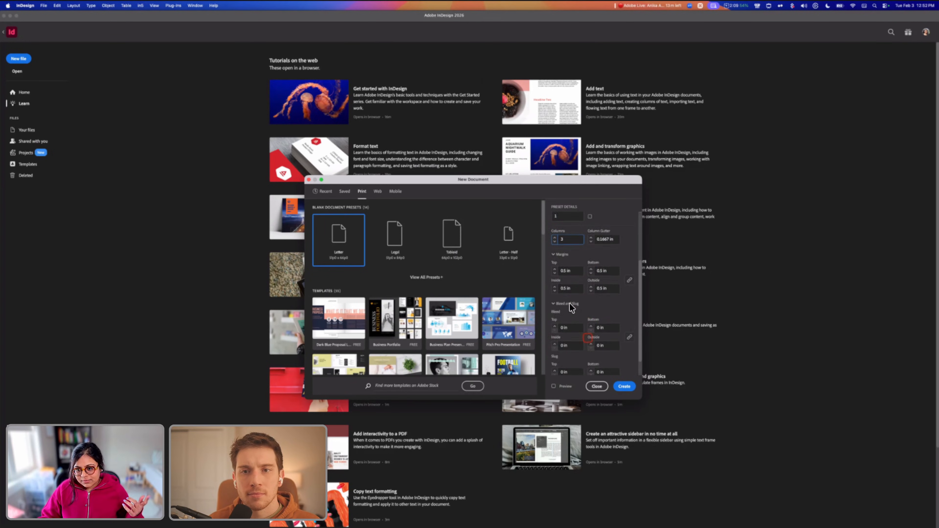
scroll(572, 353, down, 1)
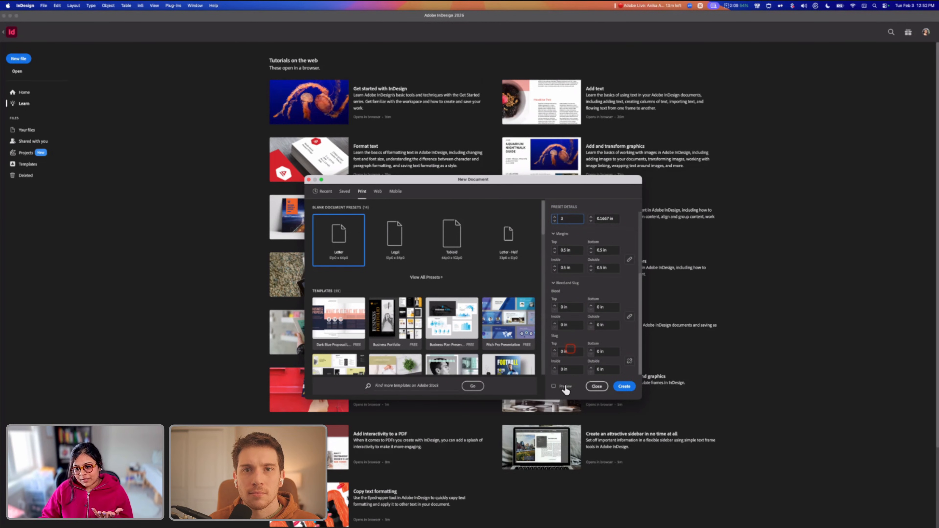
click(554, 386)
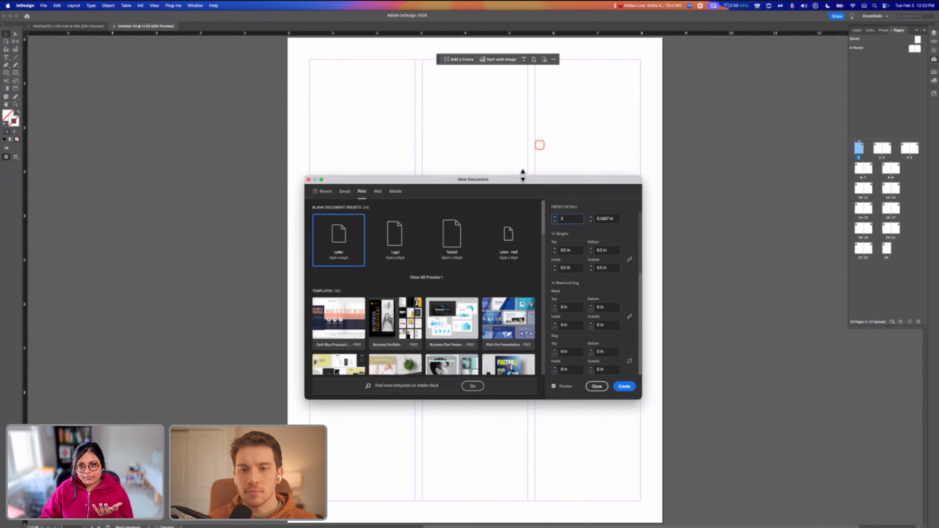
Create the previewed 24-page document and look through its blank spreads
drag(523, 178, 269, 139)
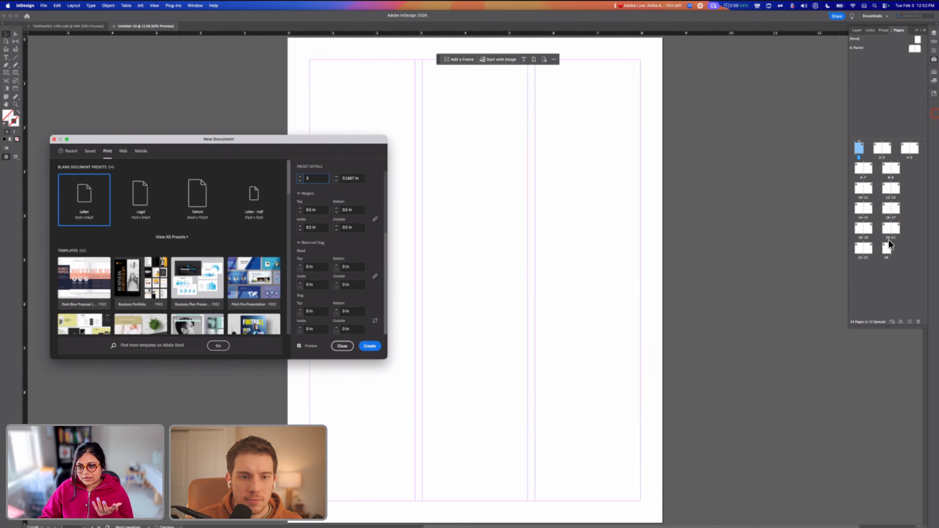
click(869, 148)
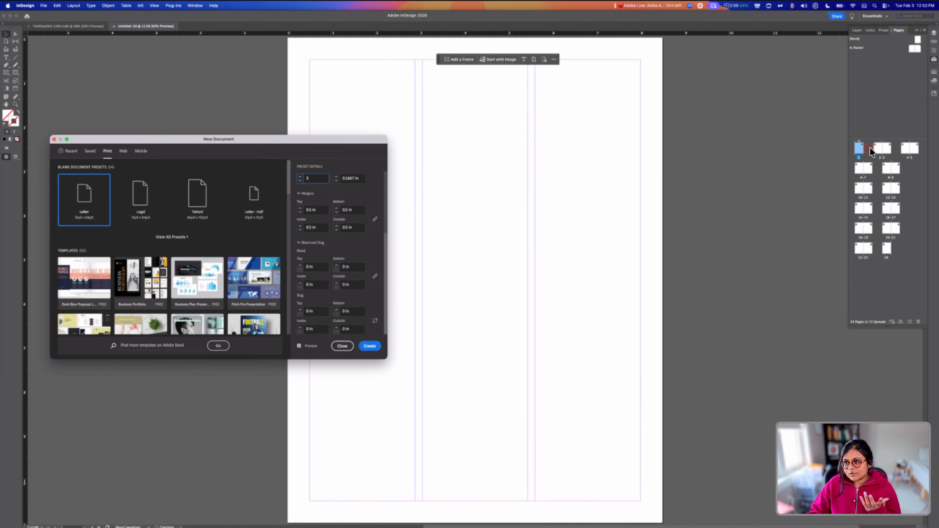
click(899, 48)
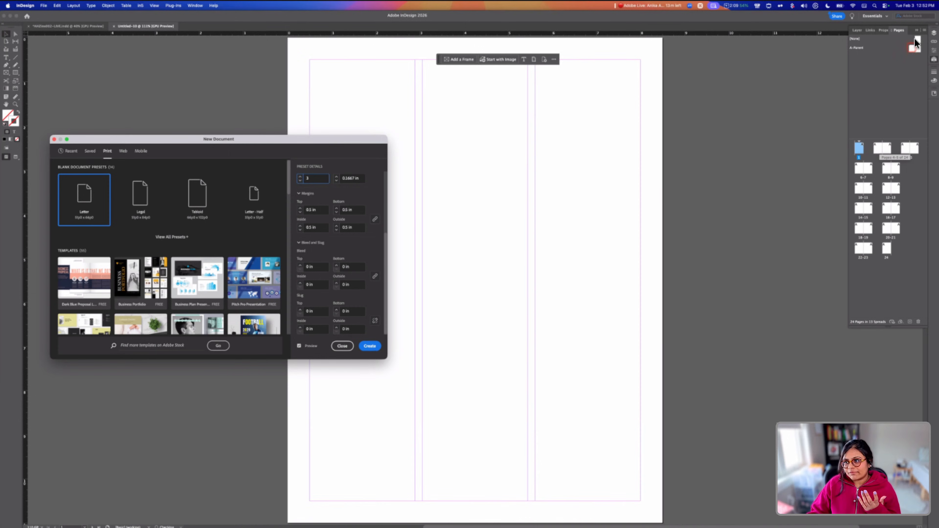
click(761, 80)
click(371, 347)
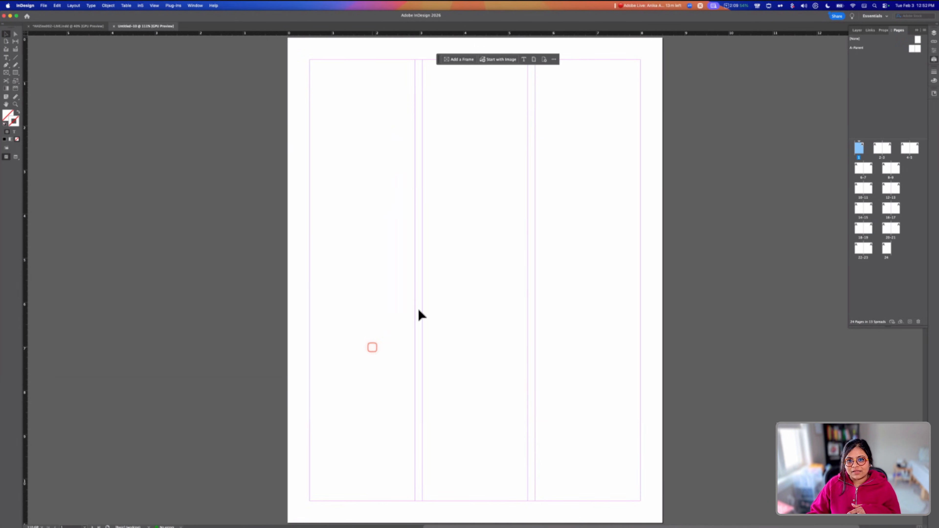
scroll(418, 310, down, 5)
scroll(418, 310, down, 10)
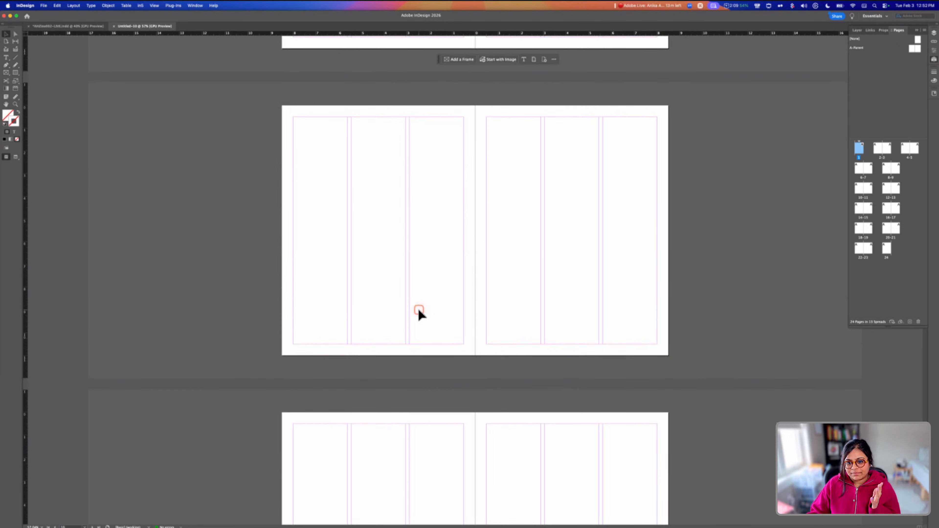
scroll(418, 310, down, 5)
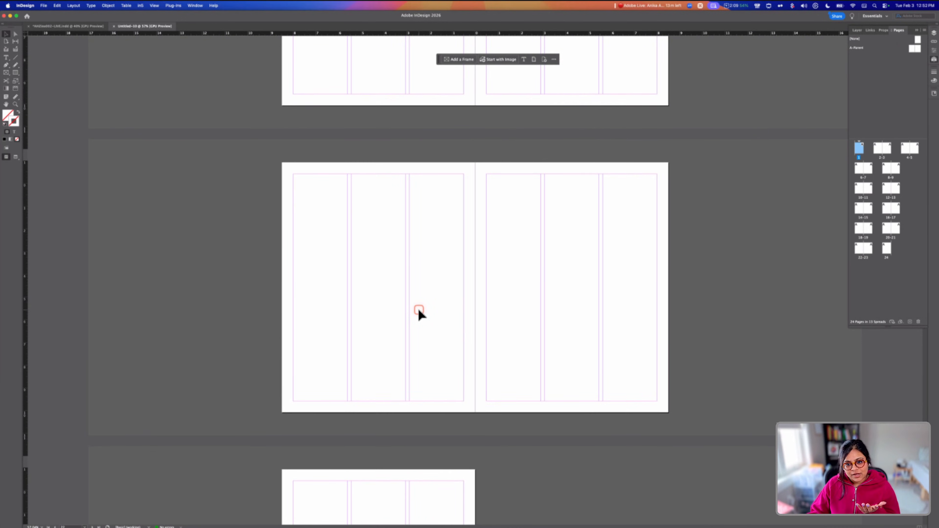
scroll(418, 309, up, 10)
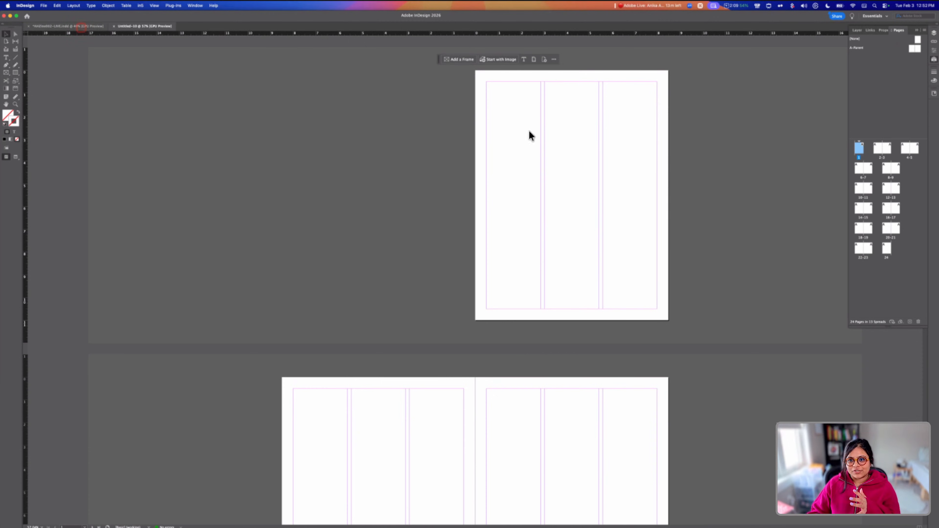
Switch back to the zine document and examine the B-Parent, C-Parent and A-Parent spreads and their black backgrounds and columns
click(74, 26)
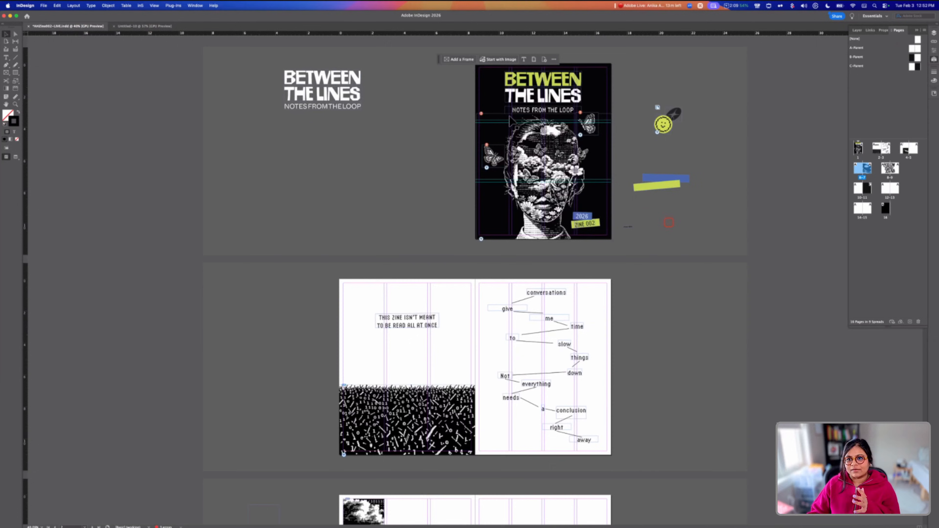
double_click(915, 58)
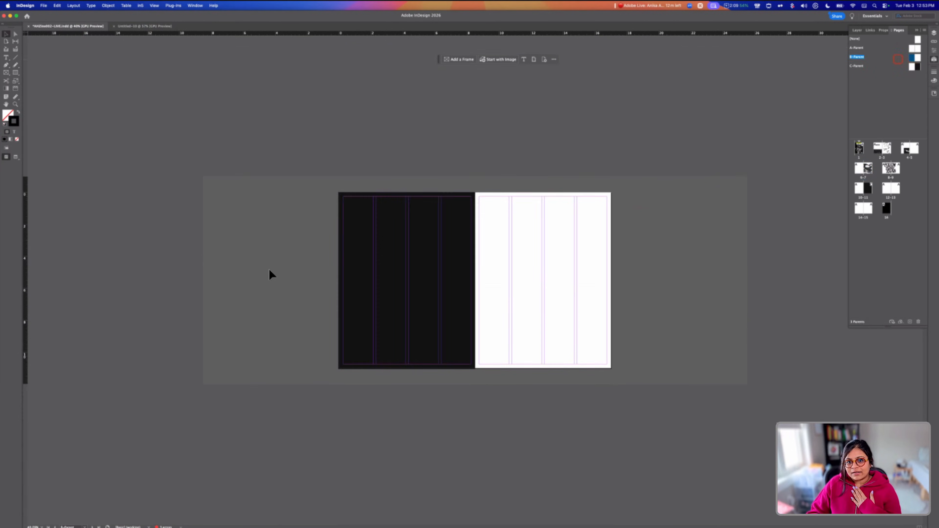
click(361, 247)
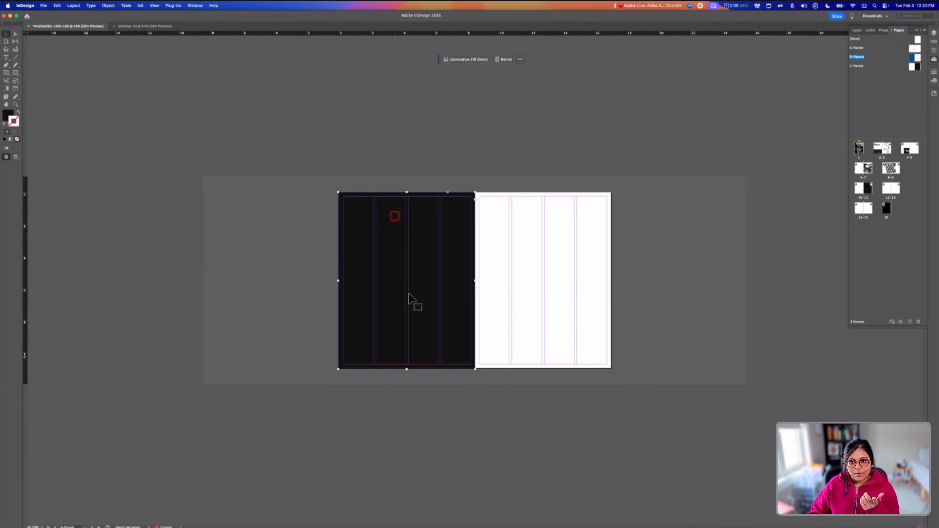
double_click(915, 67)
click(530, 247)
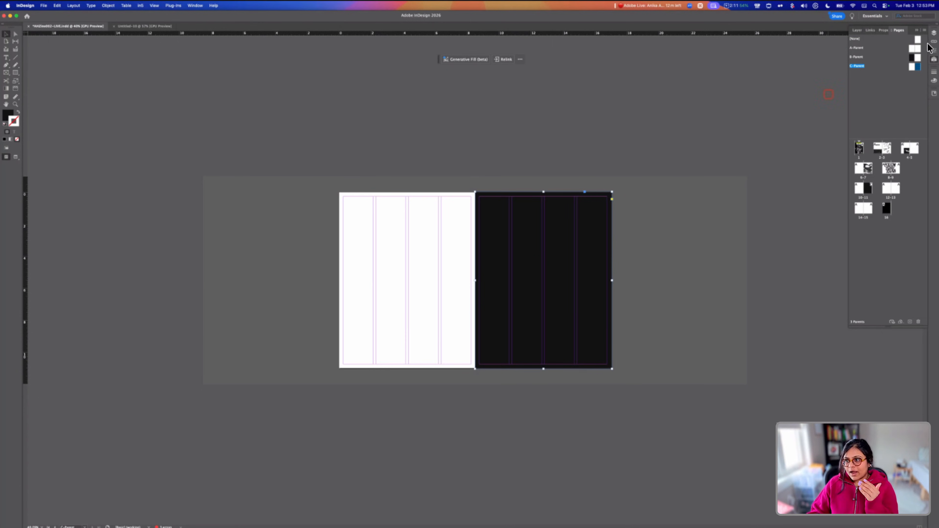
double_click(912, 47)
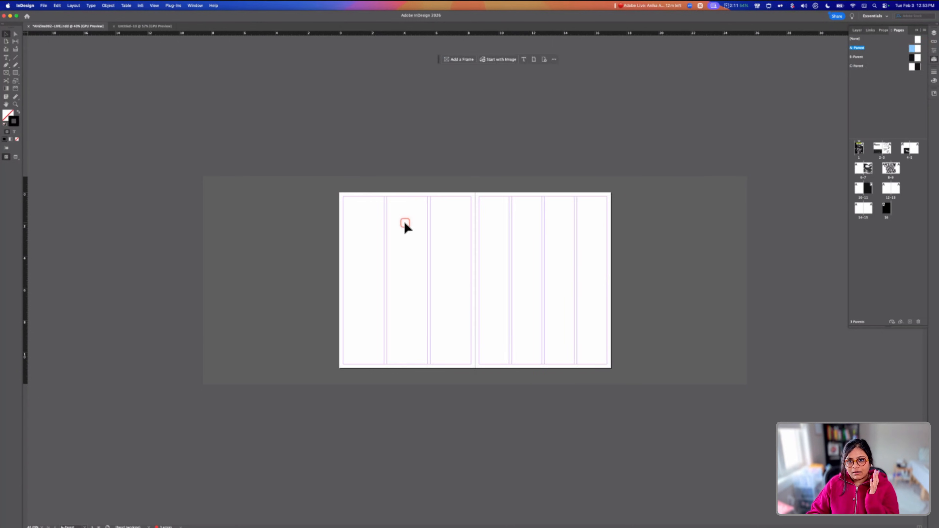
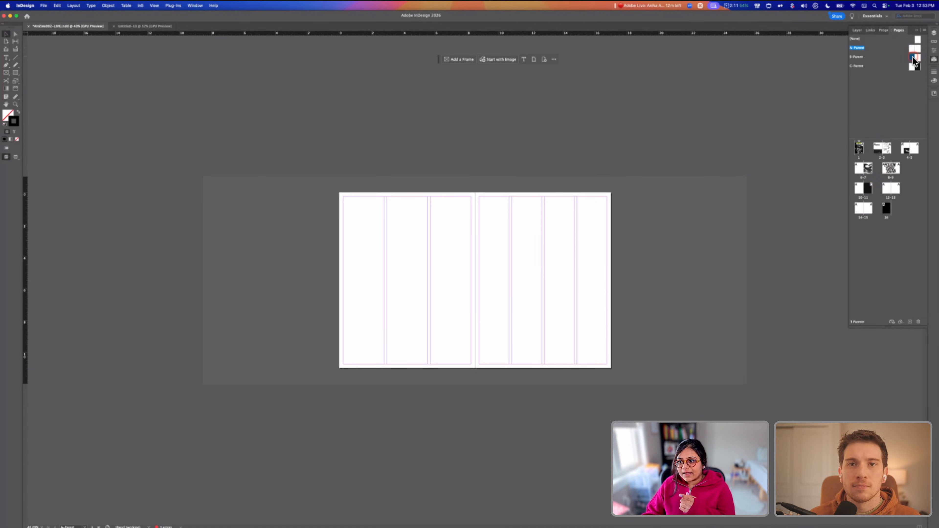
Try the black B-Parent page on page 12, and apply the white and black C-Parent pages to pages 12 and 13
drag(912, 56, 887, 191)
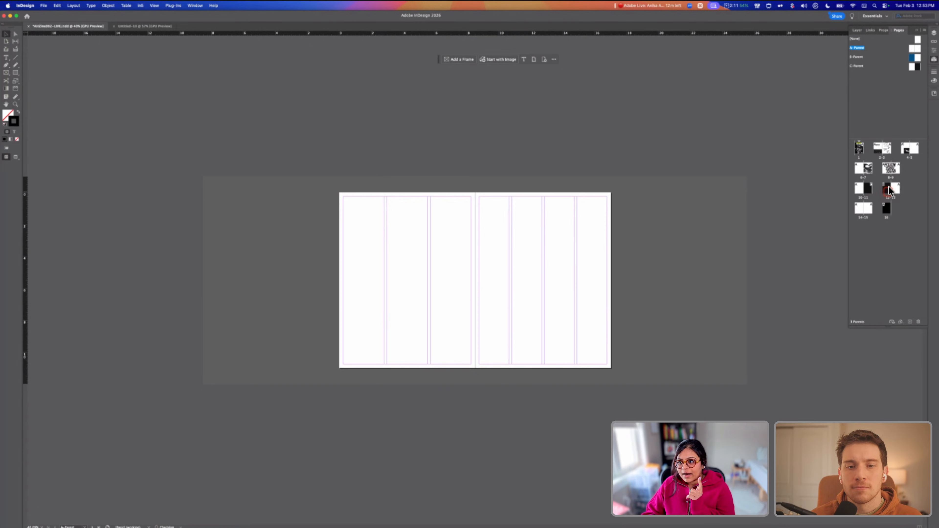
double_click(889, 188)
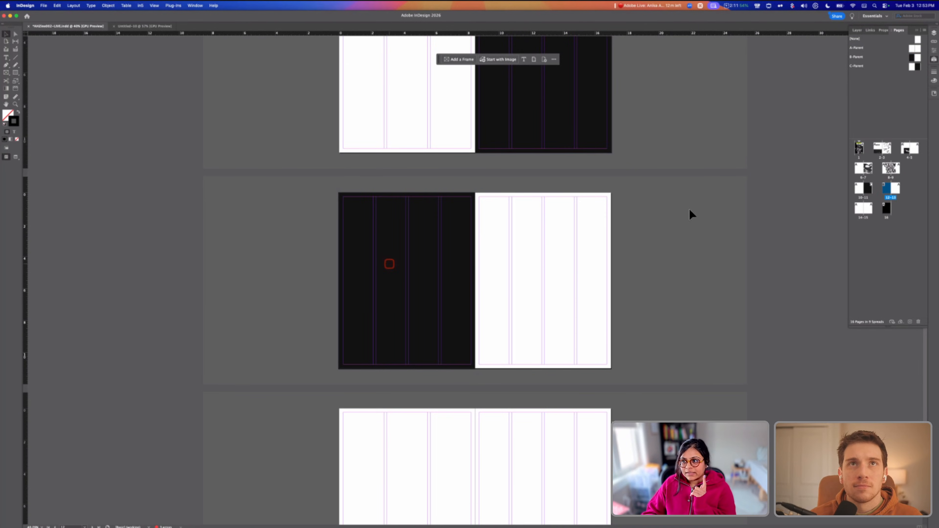
drag(919, 70, 900, 193)
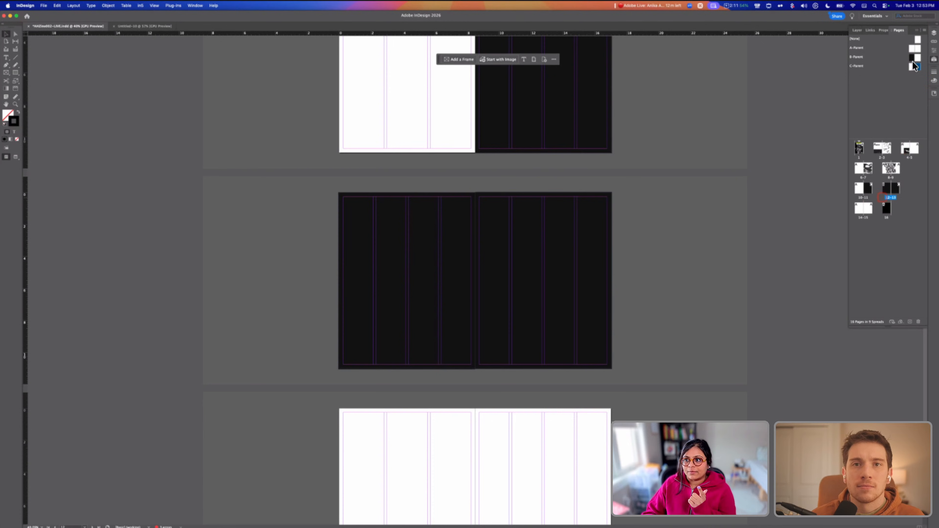
drag(908, 166, 887, 191)
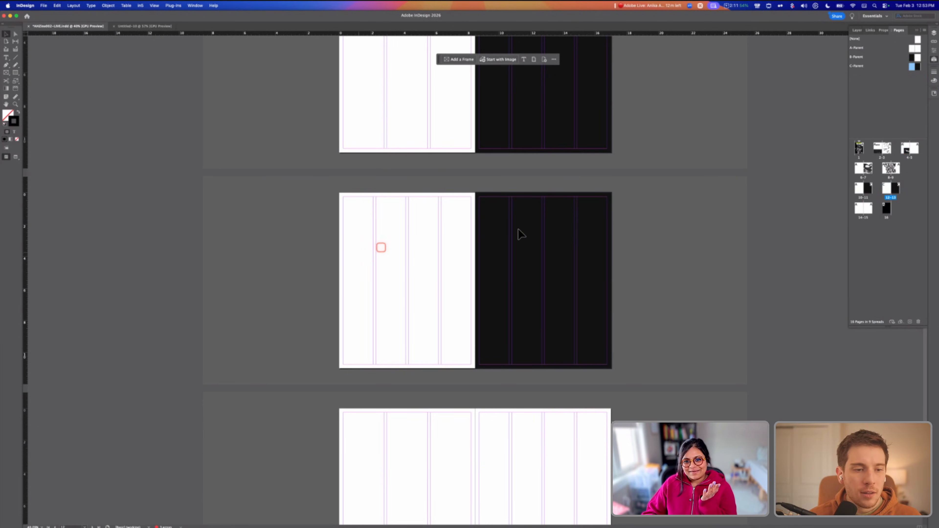
Copy the "away" text frame from page 3 and paste it onto the right-hand page of A-Parent
double_click(916, 50)
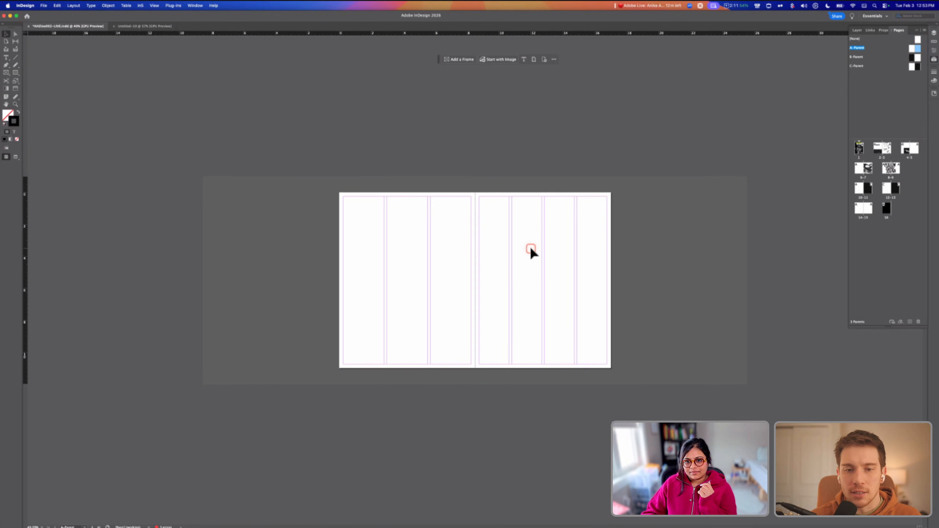
key(super+alt+0)
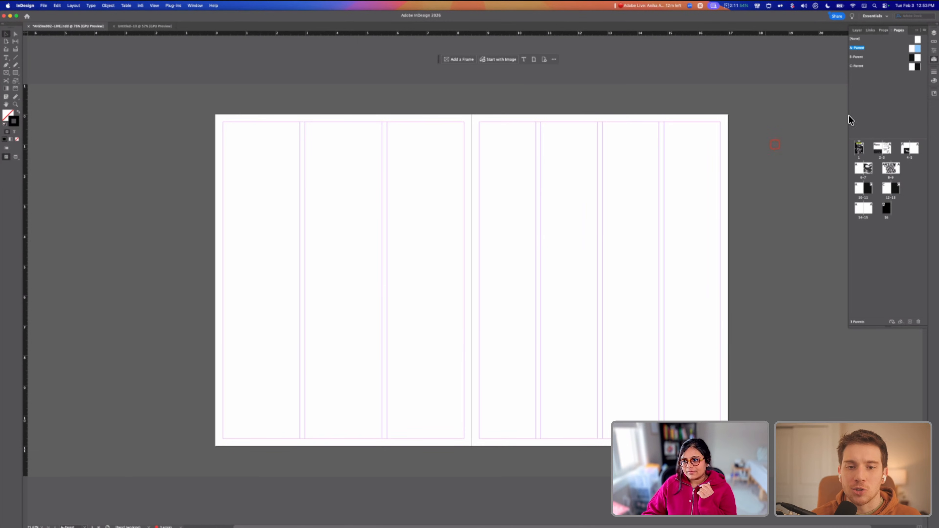
double_click(860, 148)
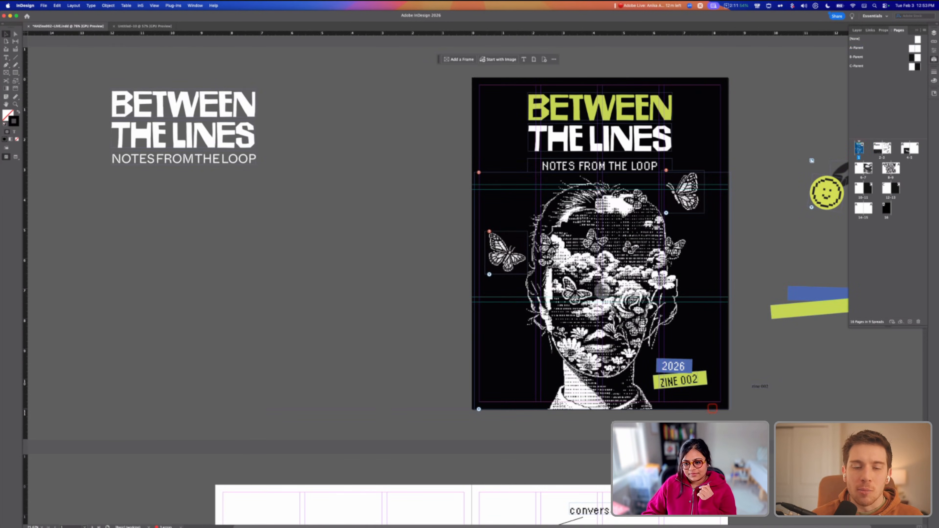
scroll(606, 222, down, 3)
scroll(692, 336, down, 5)
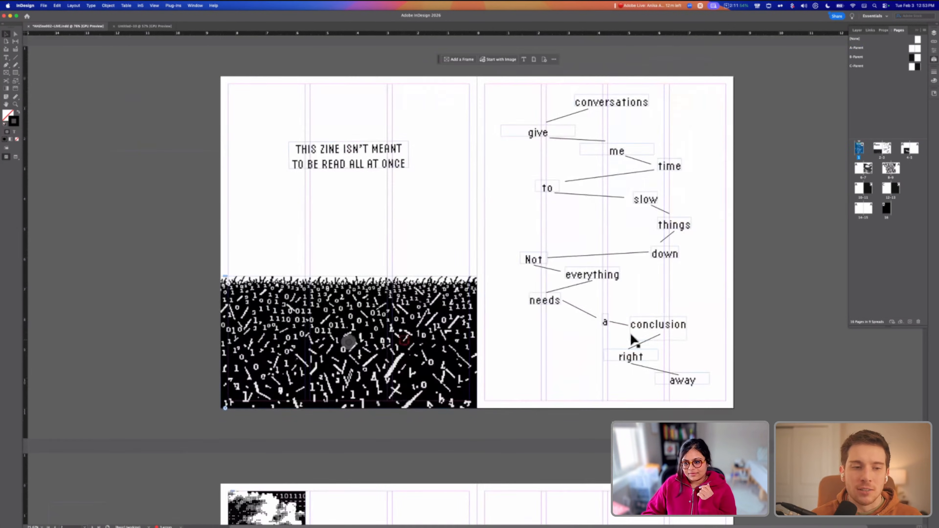
click(690, 375)
key(super+c)
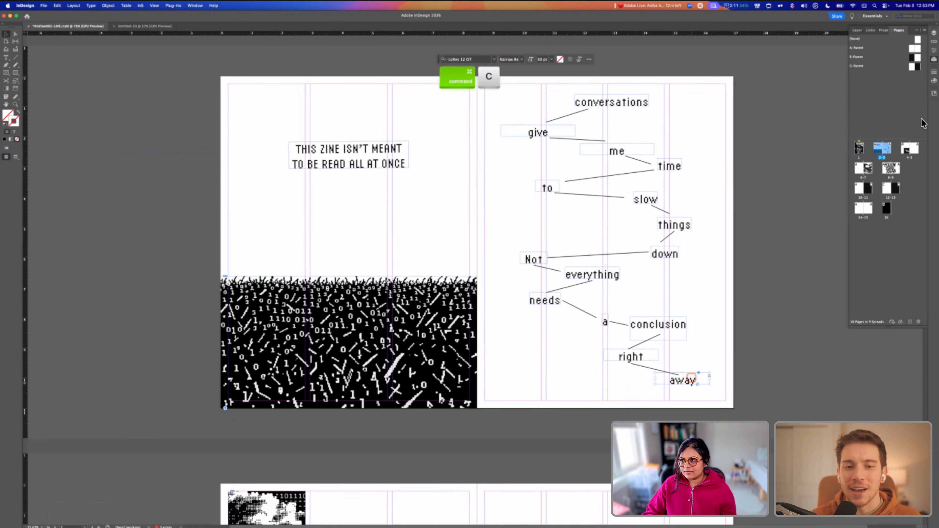
double_click(918, 51)
key(super+v)
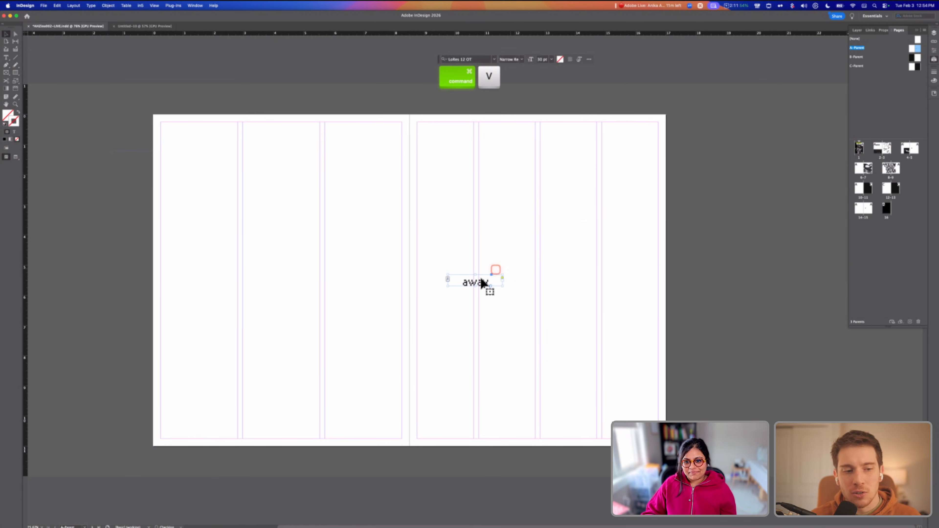
Move the pasted text frame lower on A-Parent's right-hand page, replace its text with "Between the lines" and fit the frame to it
drag(482, 391, 477, 387)
double_click(475, 387)
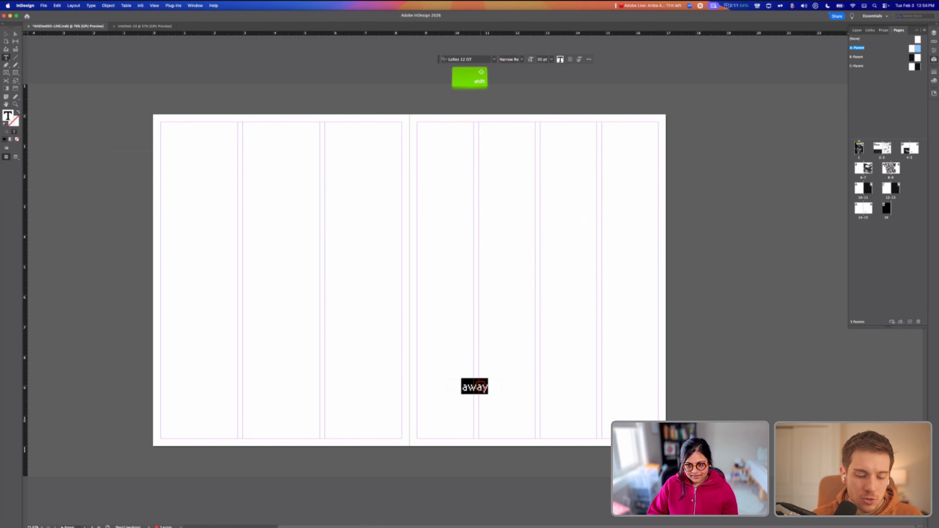
text(Between)
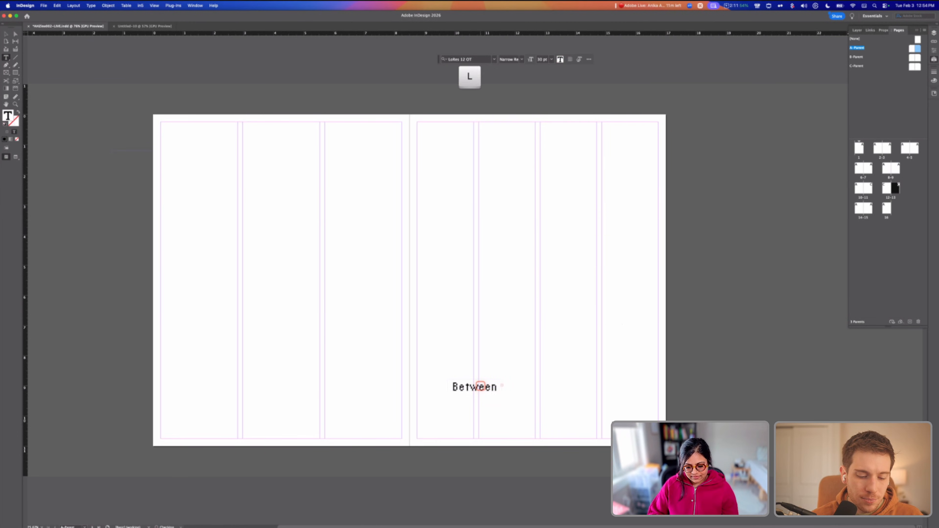
key(Escape)
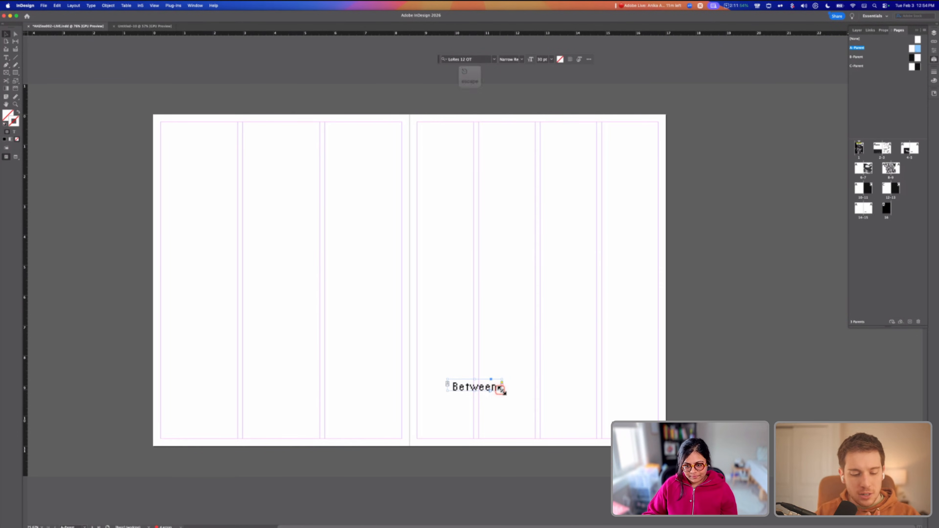
double_click(502, 390)
double_click(510, 387)
key(Right)
key(Right)
key(Right)
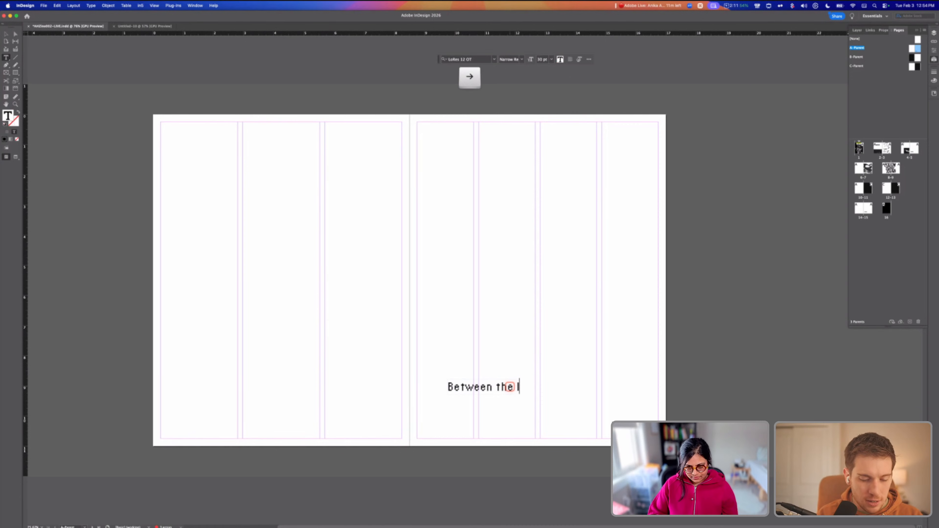
text(ines)
key(Escape)
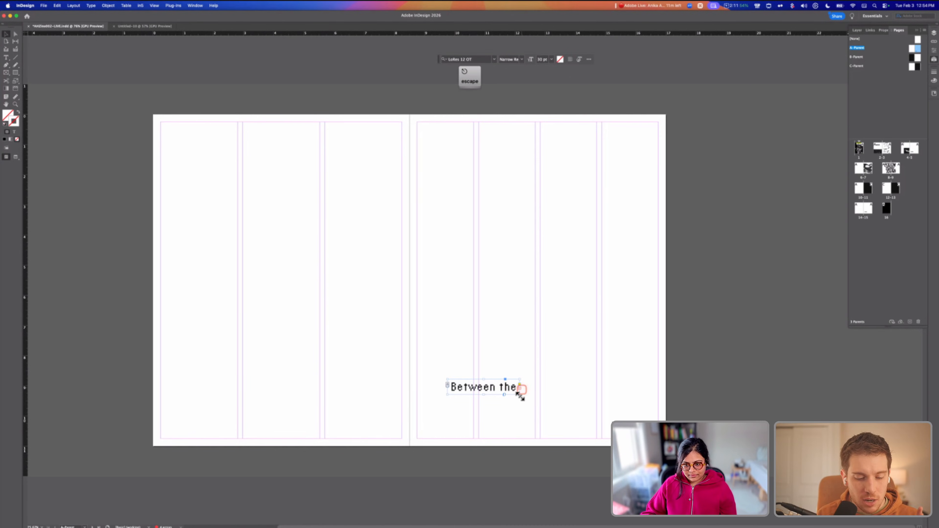
double_click(520, 395)
double_click(464, 386)
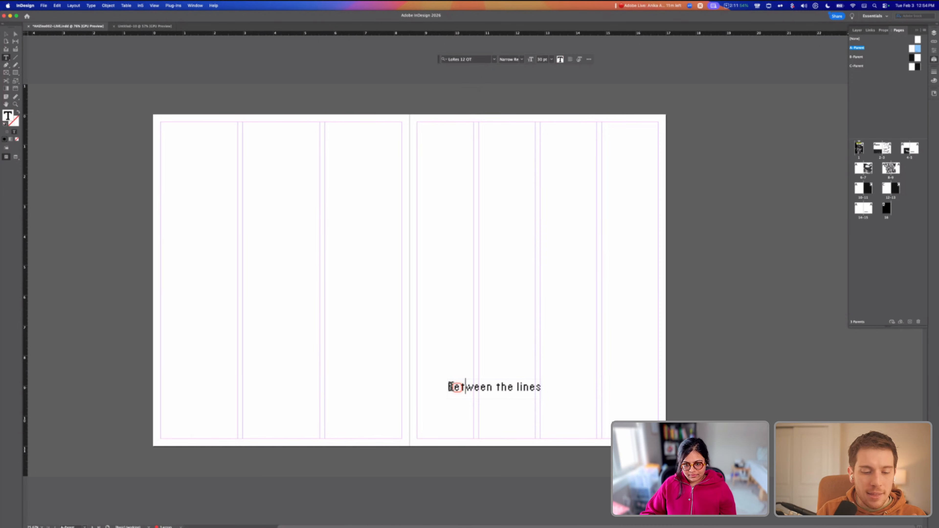
click(464, 387)
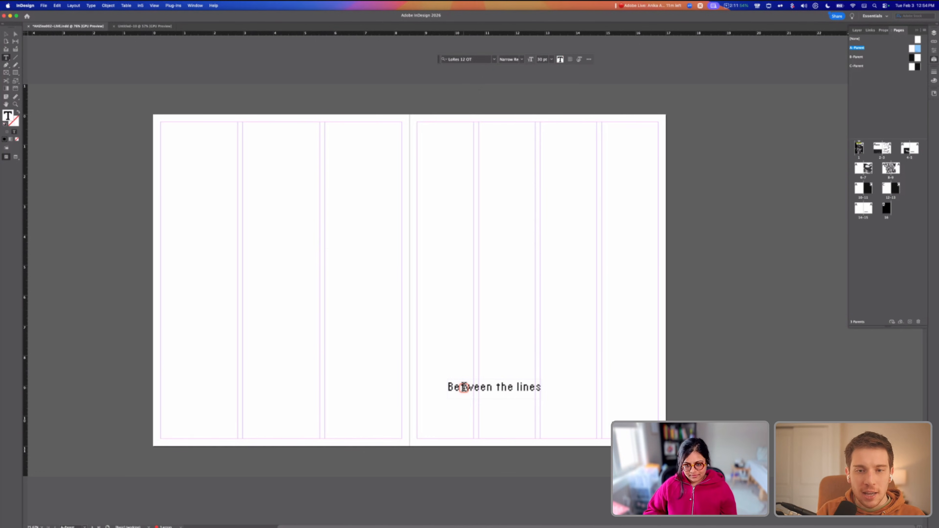
click(581, 357)
Replace the parent page's title text with the lowercase "between the lines"
triple_click(498, 387)
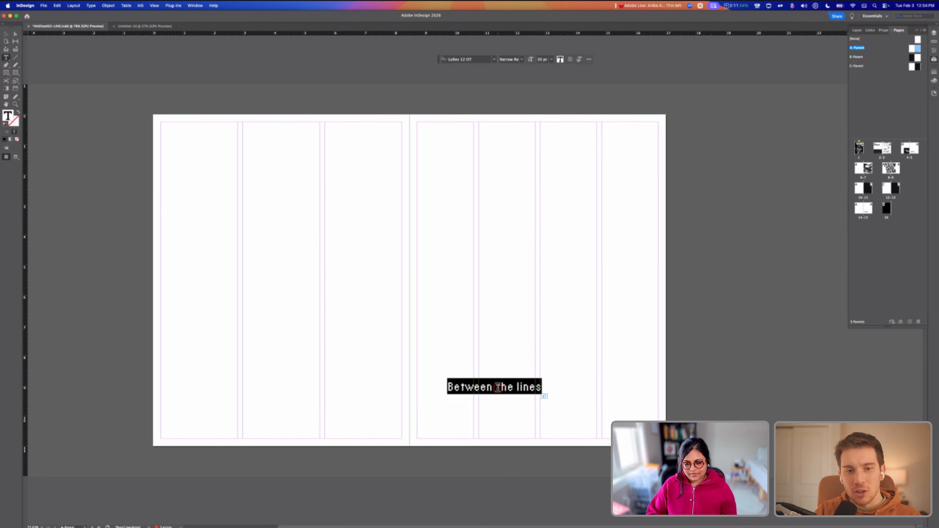
key(BackSpace)
text(nbefore)
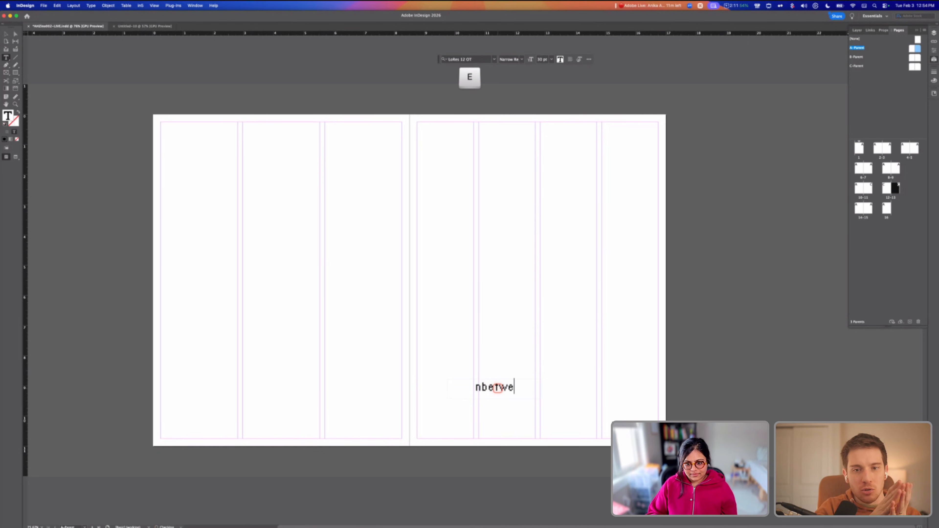
key(BackSpace)
key(BackSpace)
key(BackSpace)
key(BackSpace)
key(BackSpace)
key(BackSpace)
key(BackSpace)
text(between the)
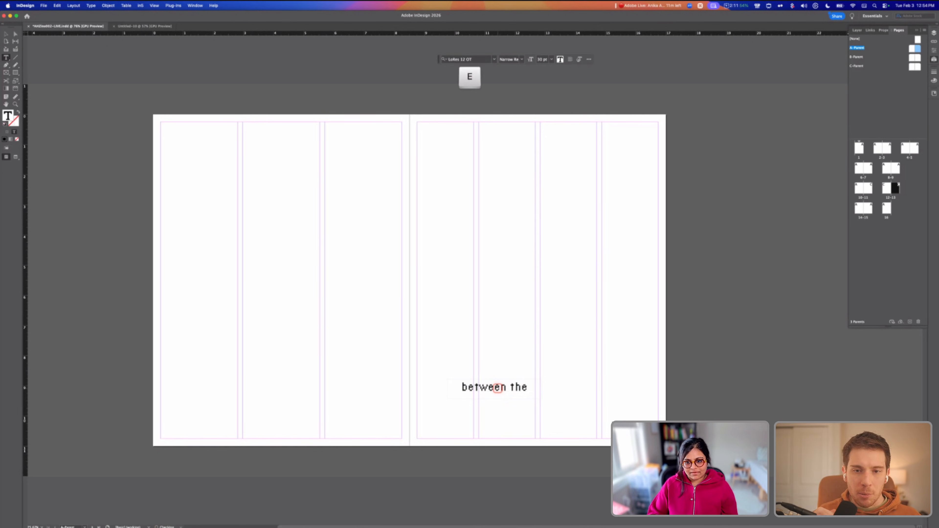
text( lines)
key(Escape)
Rotate the "between the lines" text frame to read vertically upward and place it along the outer margin, around mid-height of the page
drag(543, 379, 503, 377)
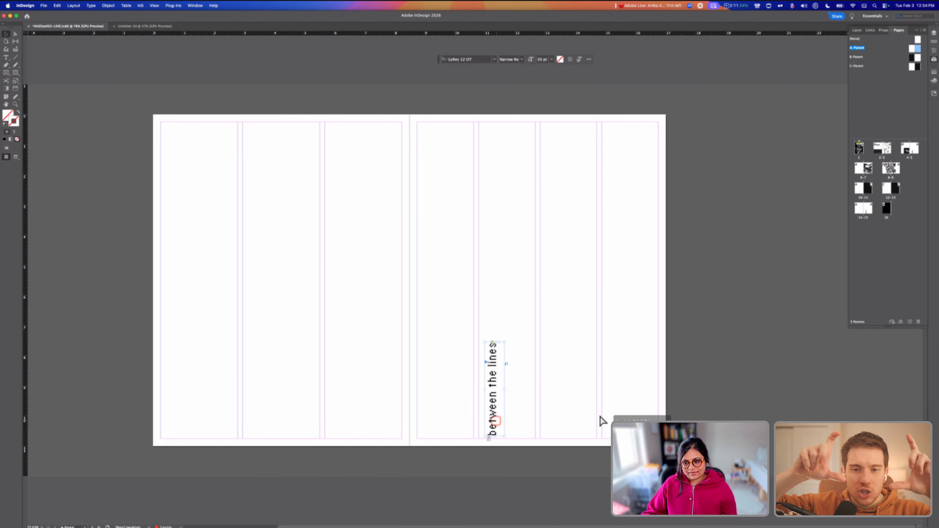
drag(645, 419, 669, 425)
click(717, 372)
drag(654, 384, 650, 286)
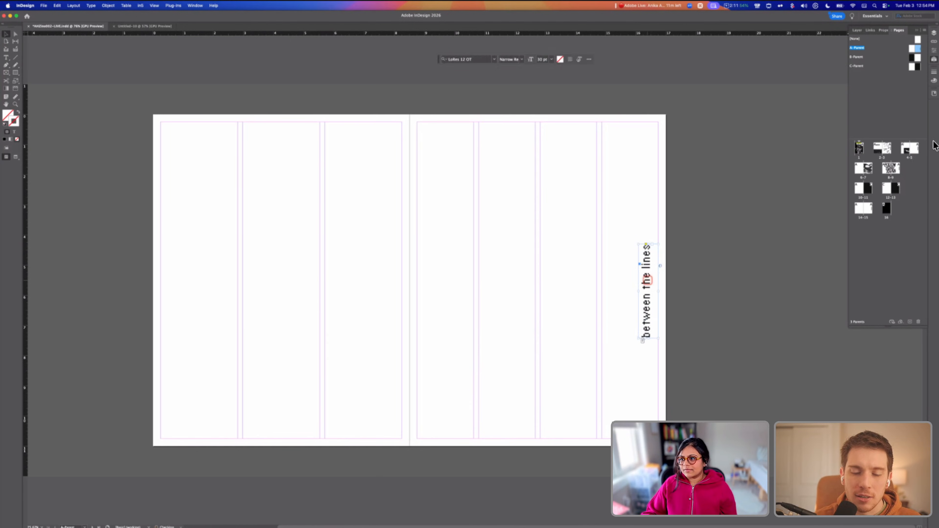
Check the vertical "between the lines" text on pages 3 and 5, and delete it from the A-Parent spread
click(934, 141)
double_click(886, 149)
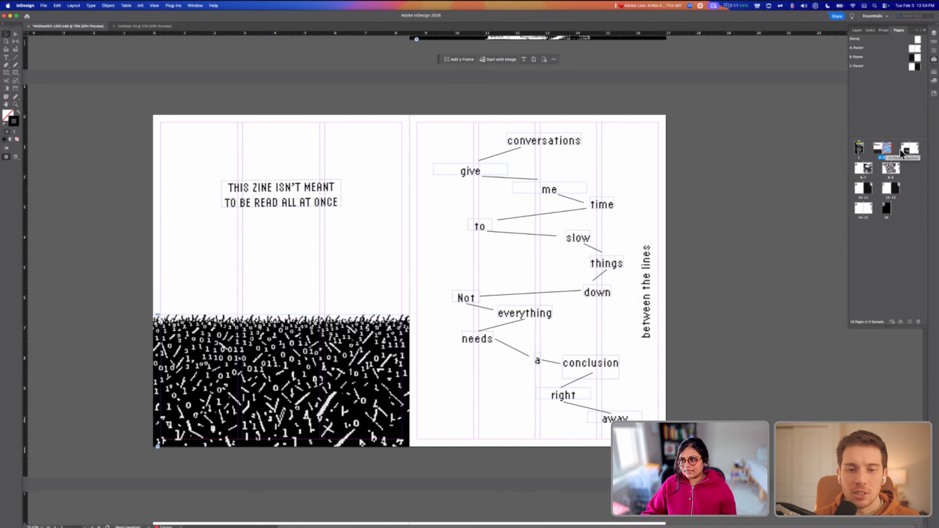
double_click(910, 150)
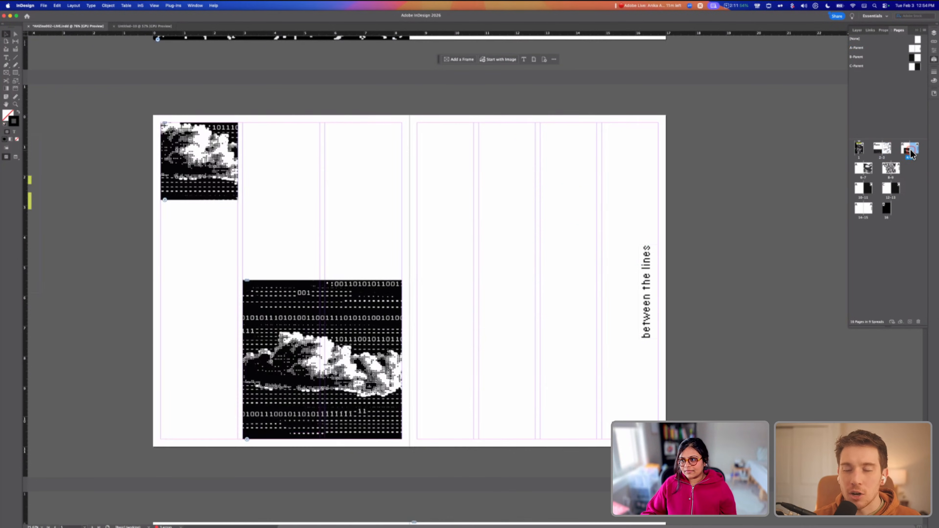
click(908, 49)
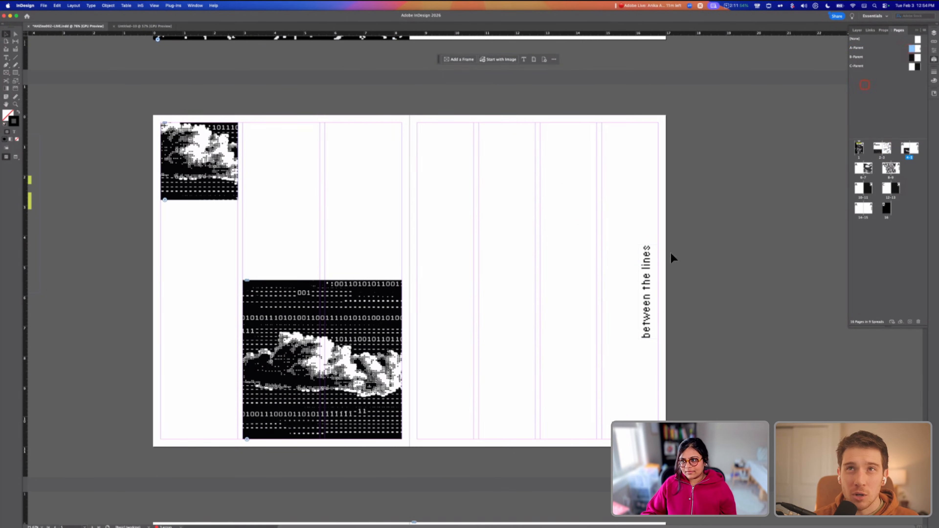
click(918, 50)
double_click(917, 50)
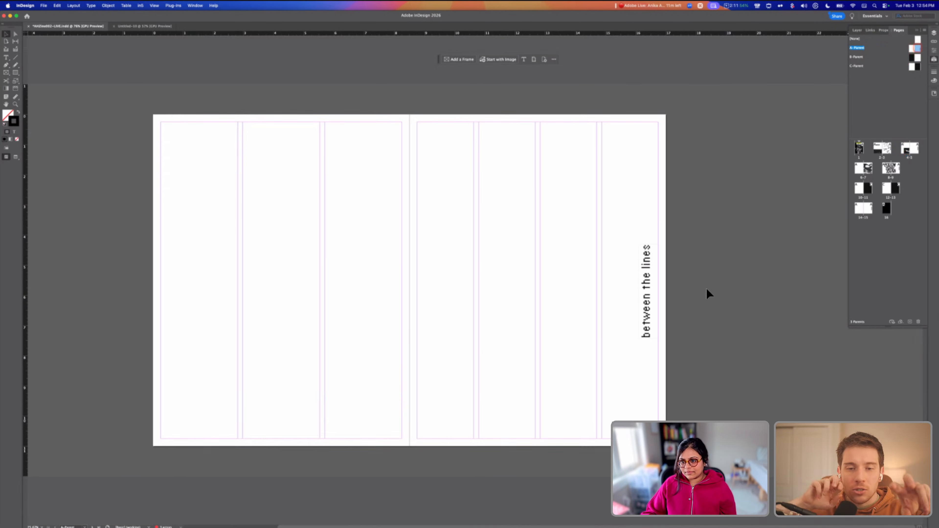
key(BackSpace)
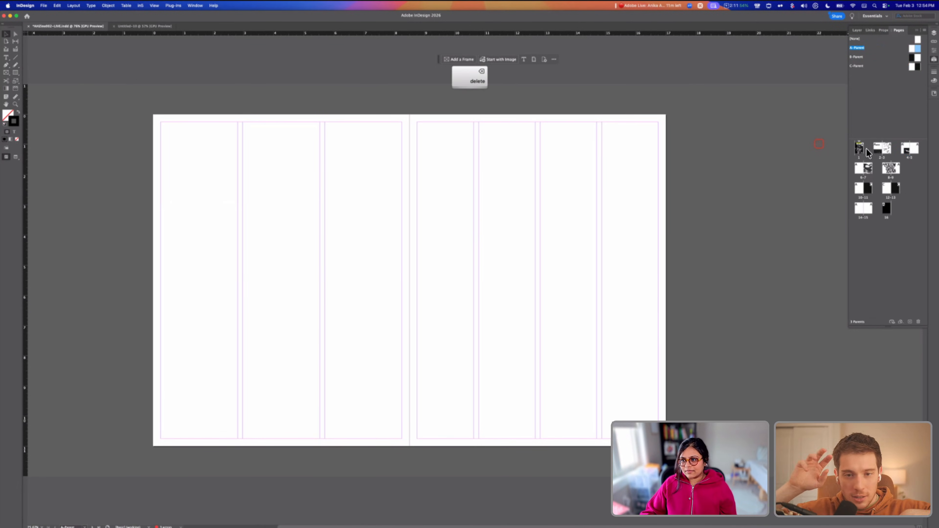
Return to the zine's opening pages and open the Print Booklet setup with the 2-up Saddle Stitch booklet type
double_click(860, 148)
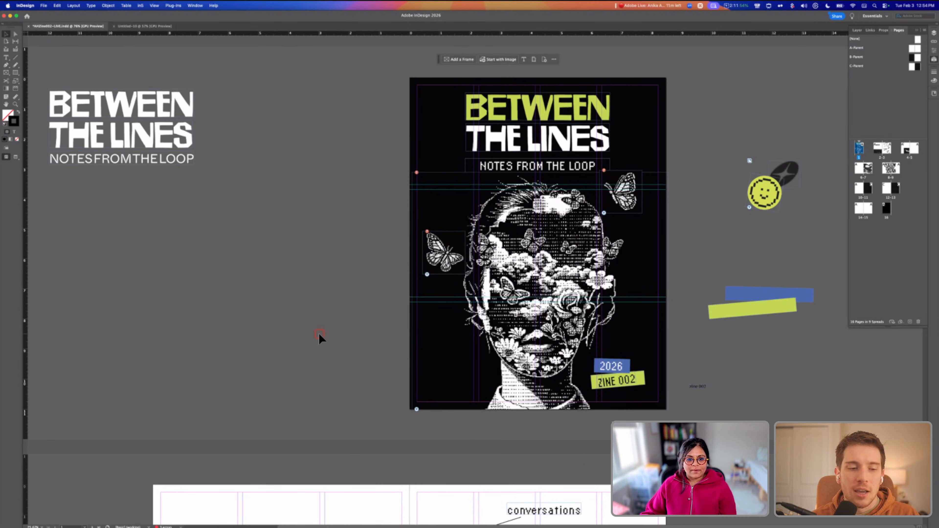
scroll(319, 333, down, 10)
scroll(318, 333, up, 5)
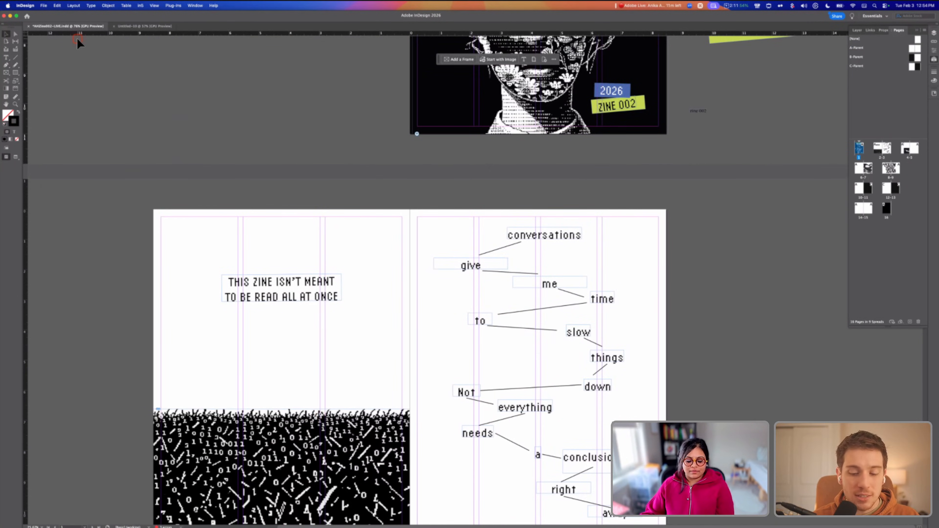
click(43, 5)
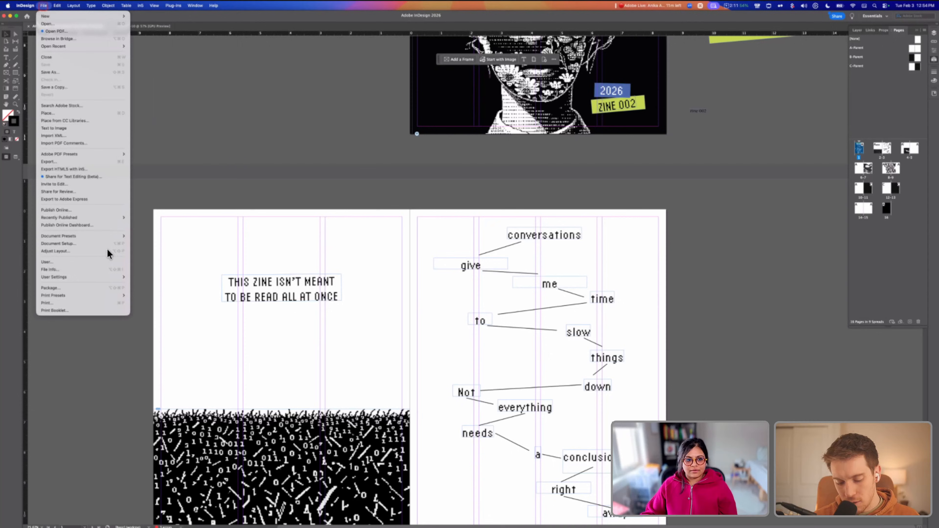
click(90, 309)
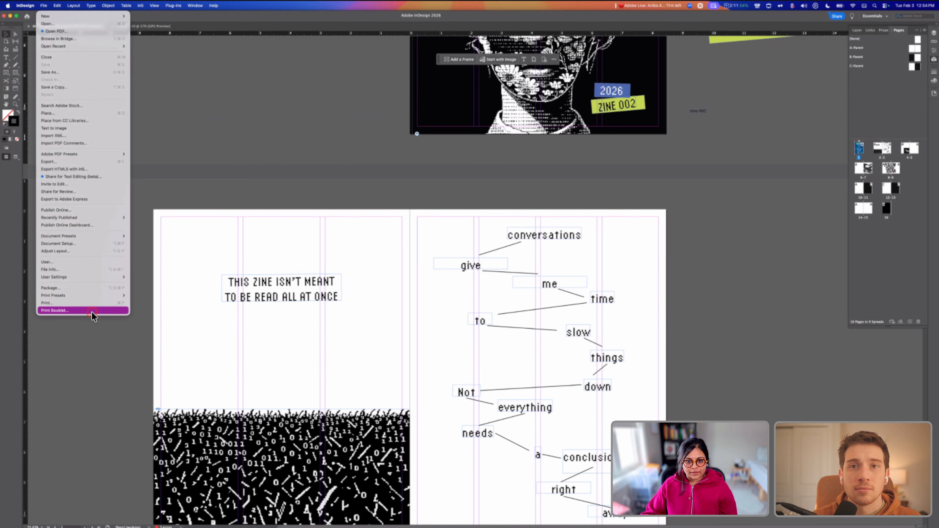
click(92, 310)
drag(277, 251, 425, 217)
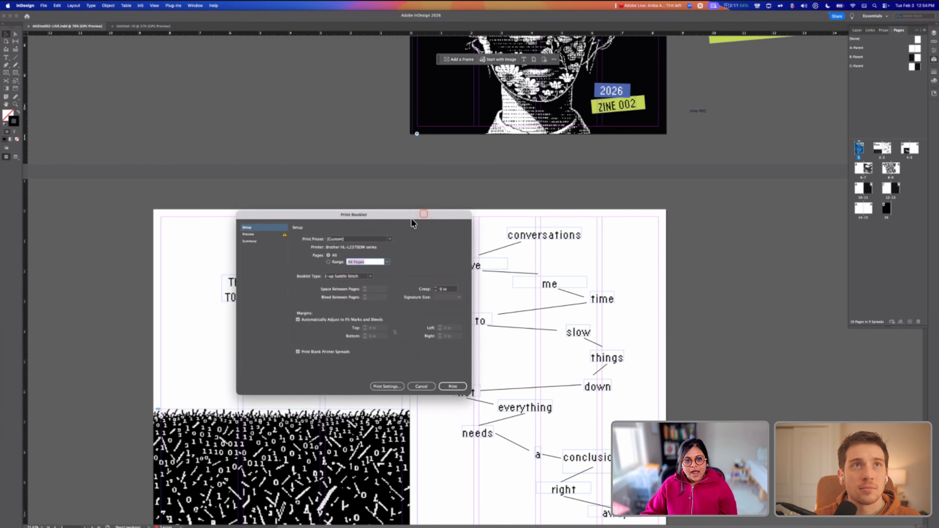
click(380, 246)
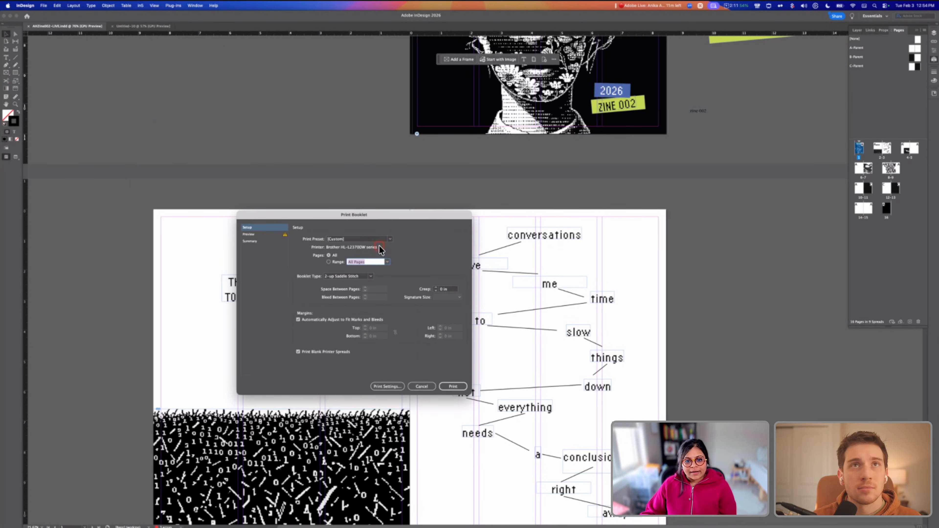
click(371, 276)
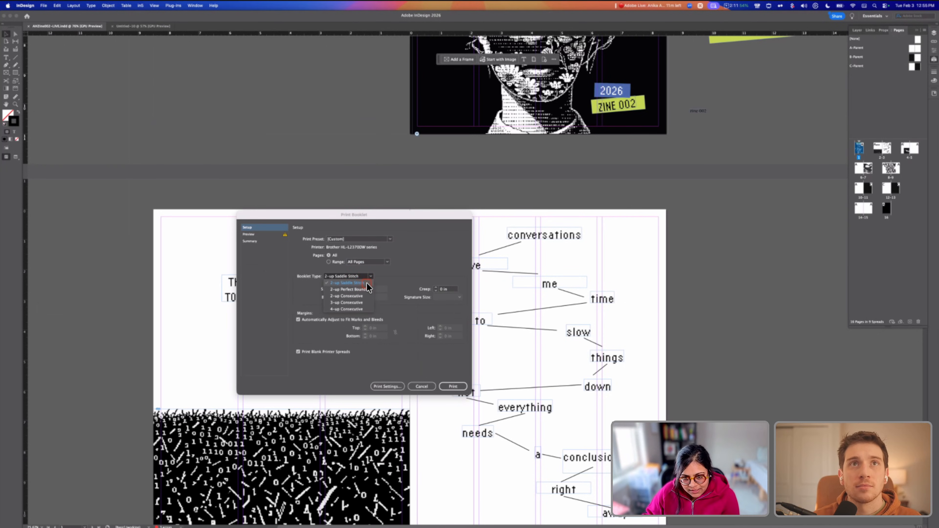
click(367, 283)
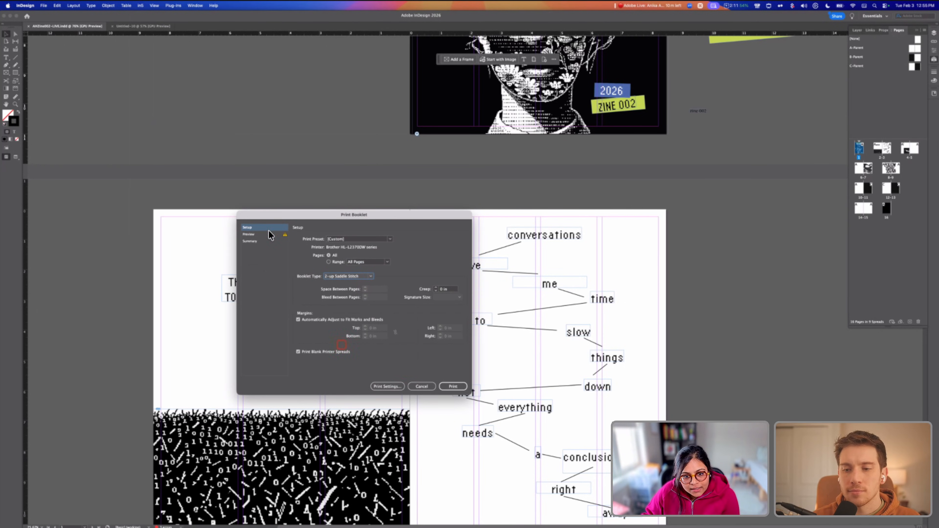
Page through the booklet preview up to spread 7, and look at the printer selection in the print settings without changing it
click(263, 235)
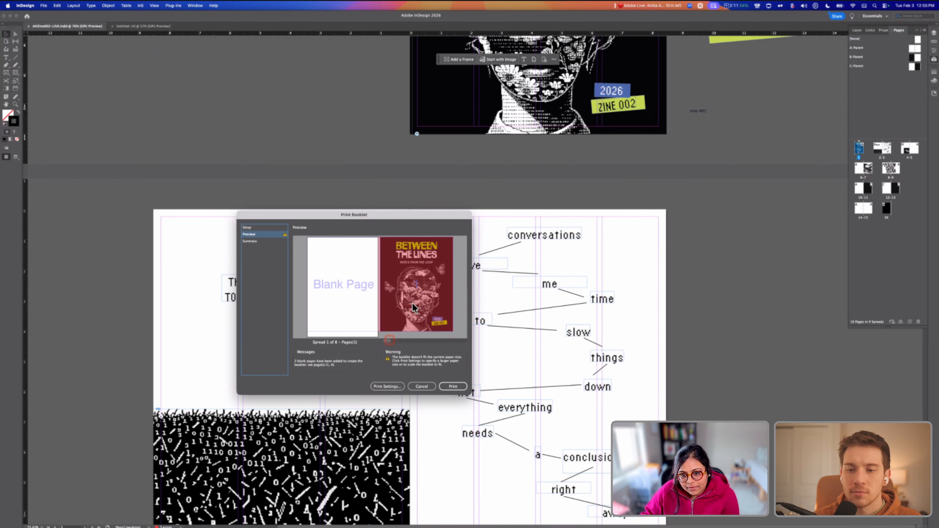
click(395, 341)
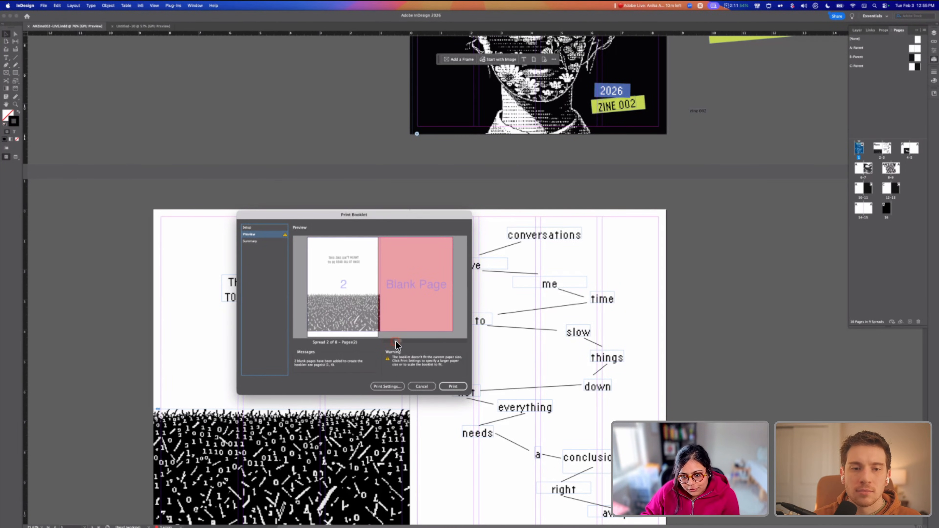
drag(395, 341, 454, 340)
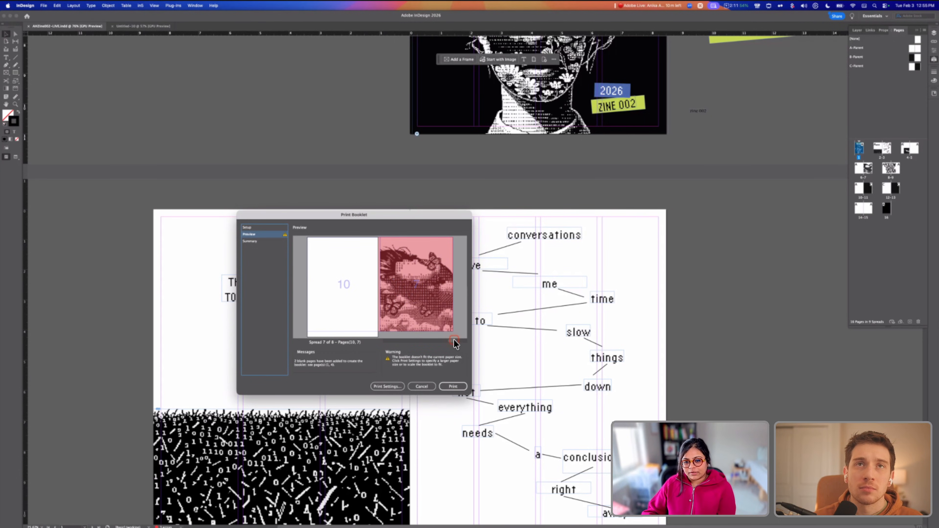
click(398, 387)
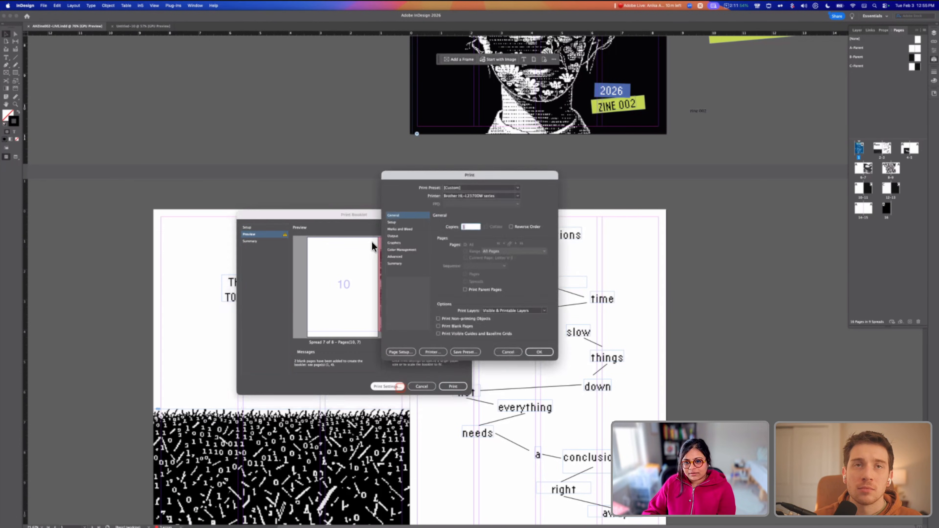
click(517, 196)
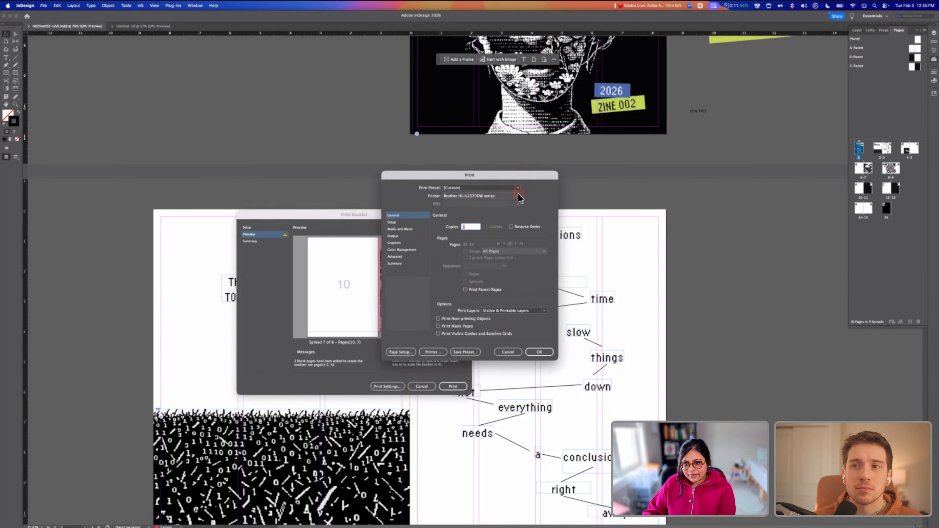
click(507, 352)
Review the booklet preview back to spreads 1 and 2, and close the booklet setup without printing
click(433, 339)
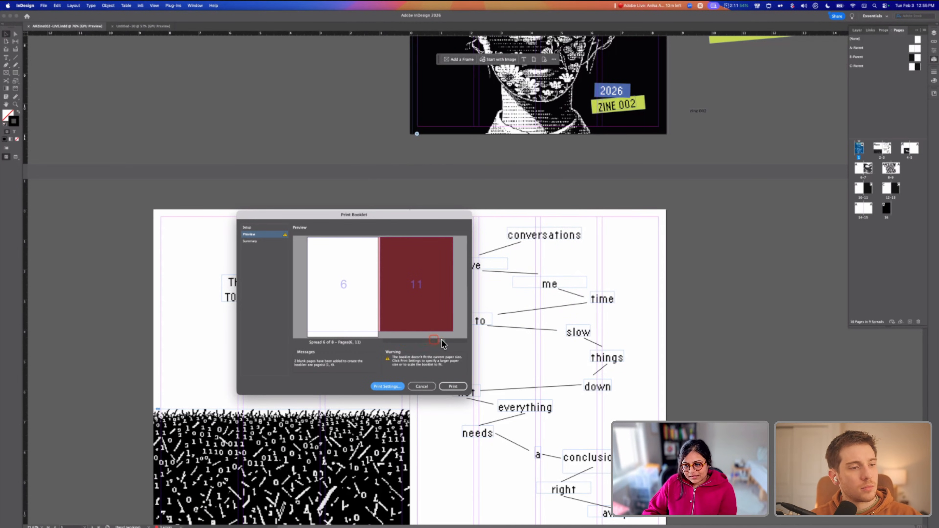
drag(419, 342, 390, 338)
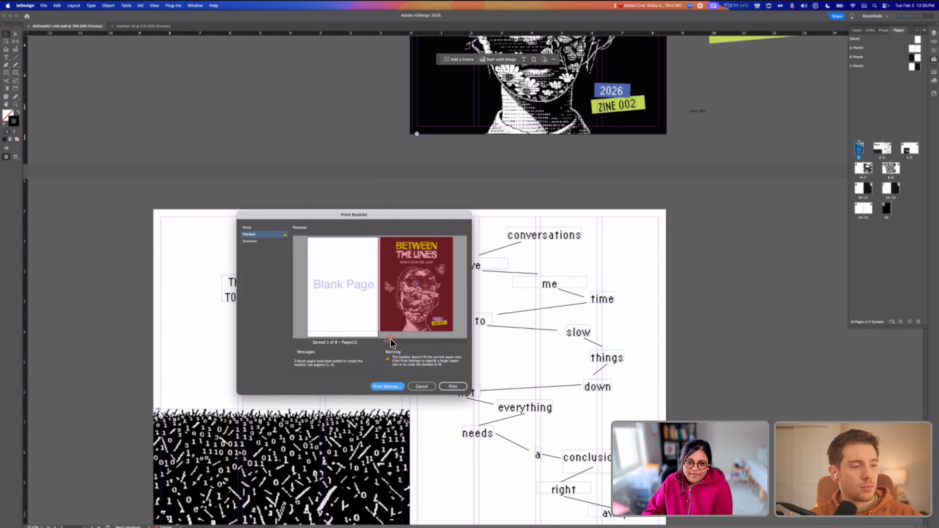
click(396, 340)
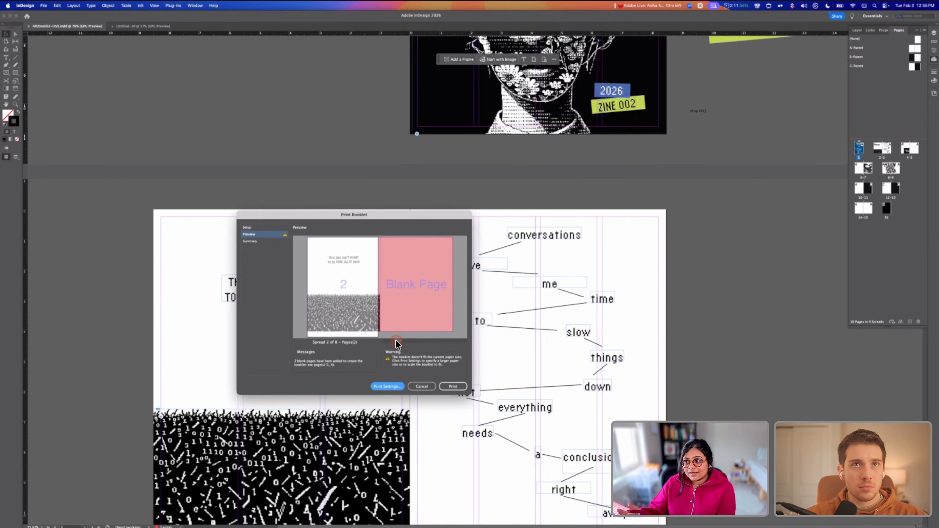
click(425, 386)
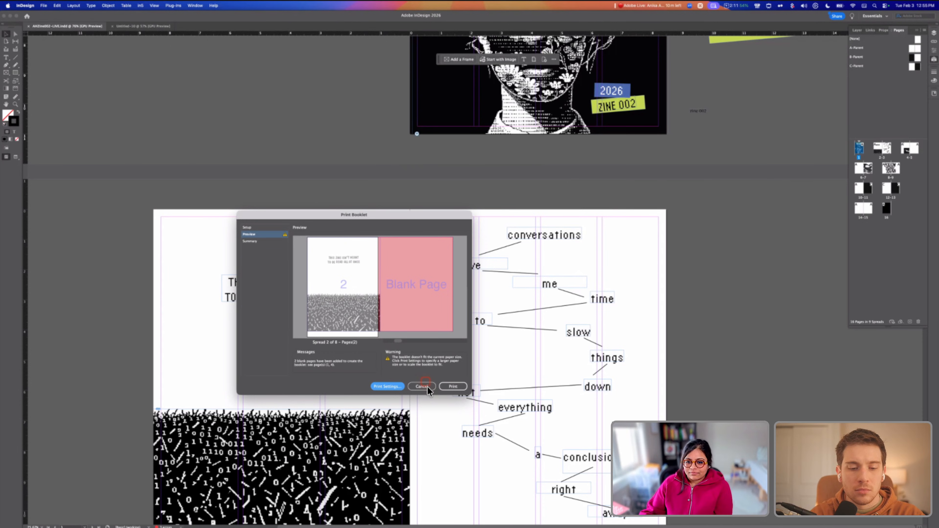
click(426, 386)
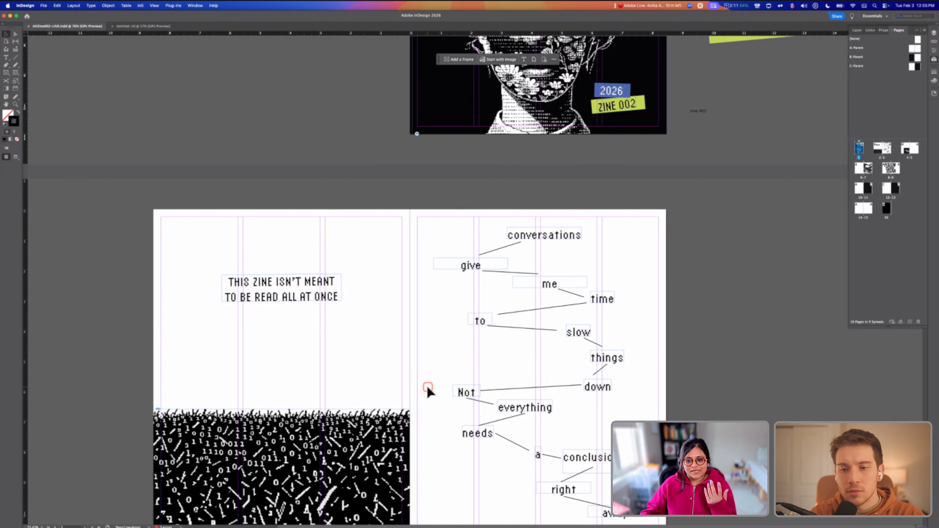
Show the zine in Preview screen mode, without guides and frame edges
scroll(427, 389, up, 8)
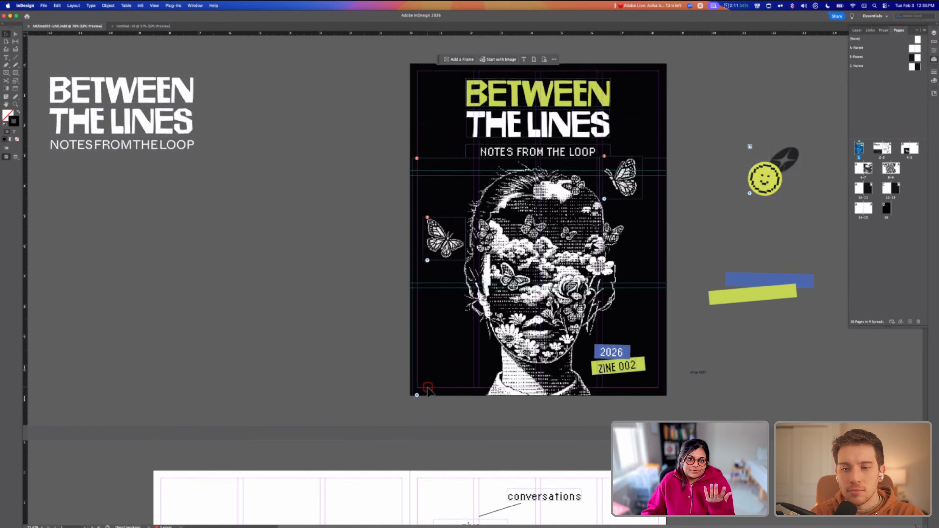
scroll(340, 328, down, 1)
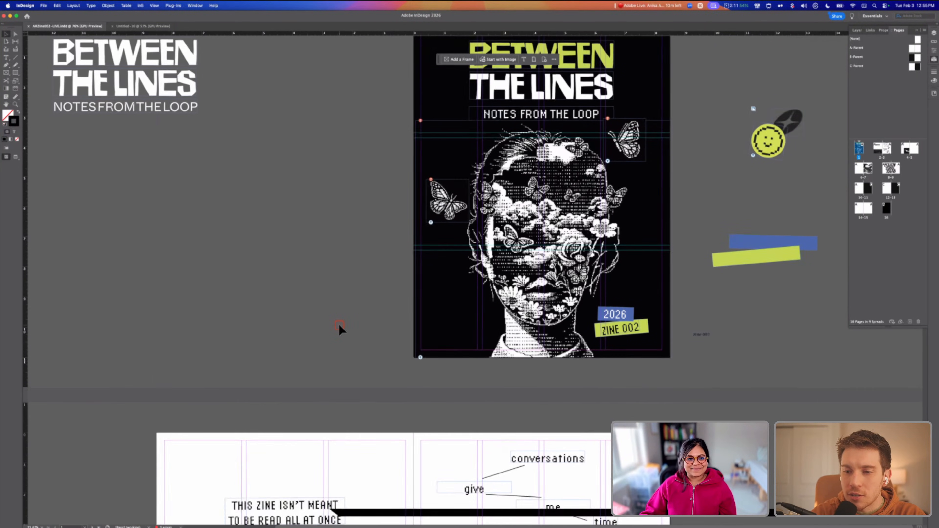
scroll(339, 325, up, 2)
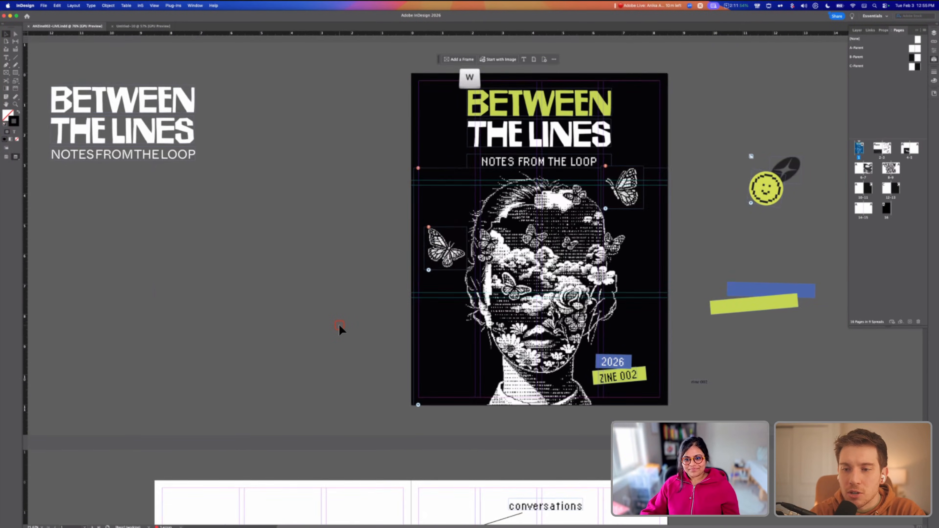
key(w)
scroll(339, 324, down, 2)
scroll(339, 326, down, 11)
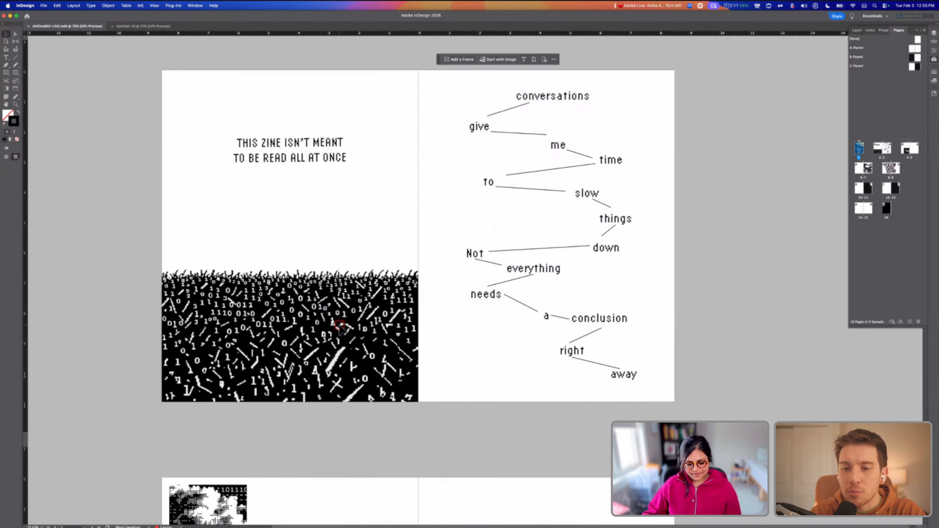
Review the zine's spreads from pages 2-3 through the FOLLOW YOUR IDEAS spread, and return to the cover
scroll(339, 326, down, 1)
scroll(339, 326, down, 5)
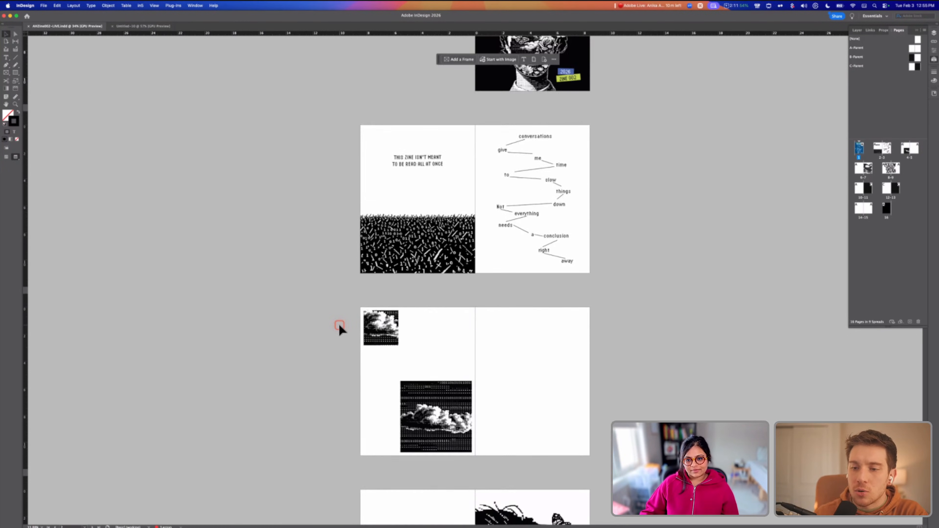
scroll(339, 326, up, 1)
scroll(340, 325, down, 2)
scroll(339, 325, down, 20)
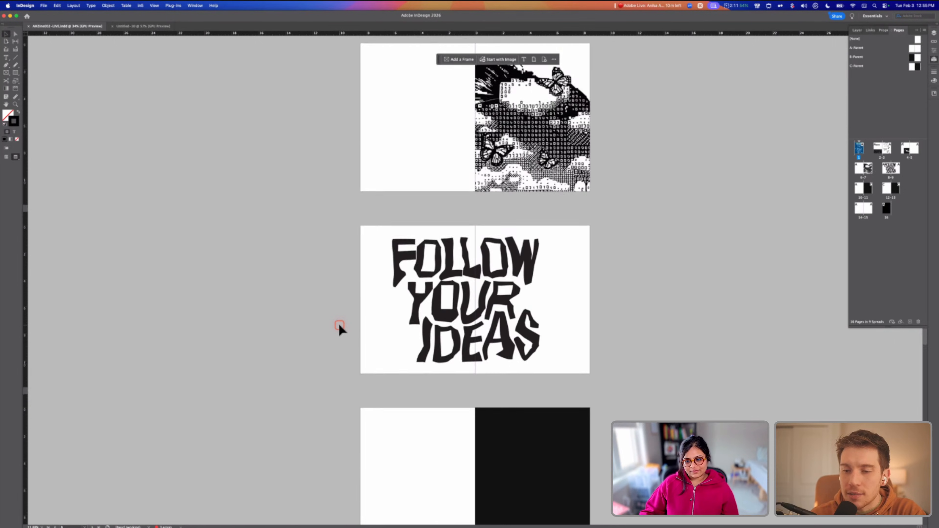
scroll(339, 326, up, 20)
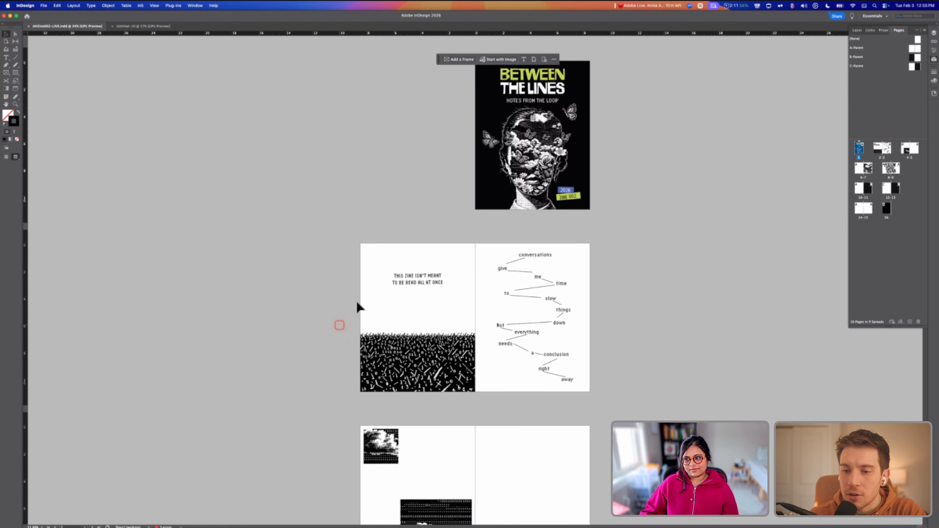
scroll(584, 88, up, 4)
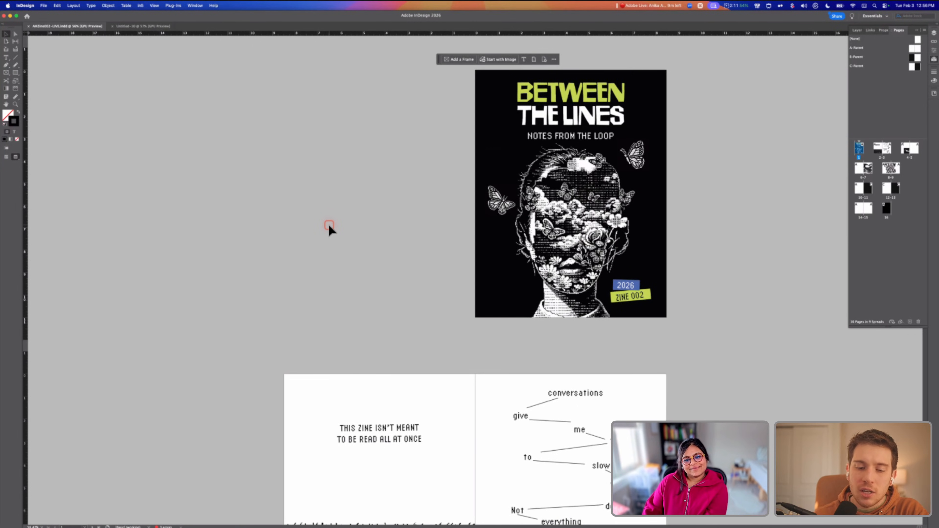
scroll(329, 225, down, 1)
scroll(328, 227, up, 1)
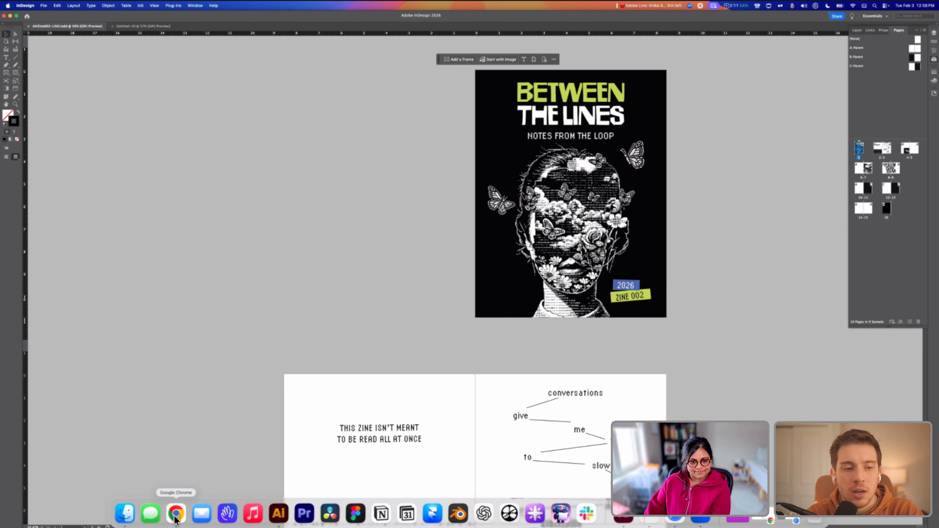
Switch to Chrome, open the "AH Zine LIVE Feb 3" Firefly board and deselect the dark butterfly image
click(175, 514)
click(95, 17)
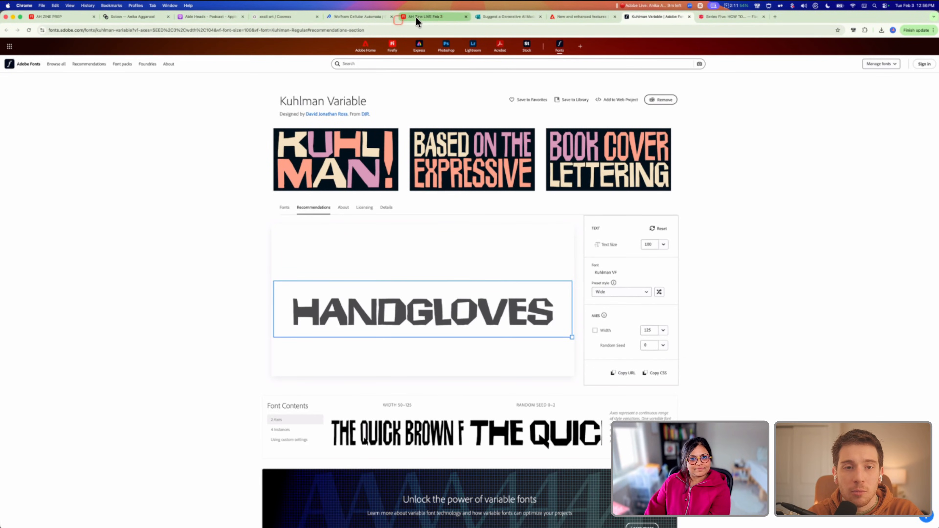
click(416, 17)
scroll(407, 285, left, 1)
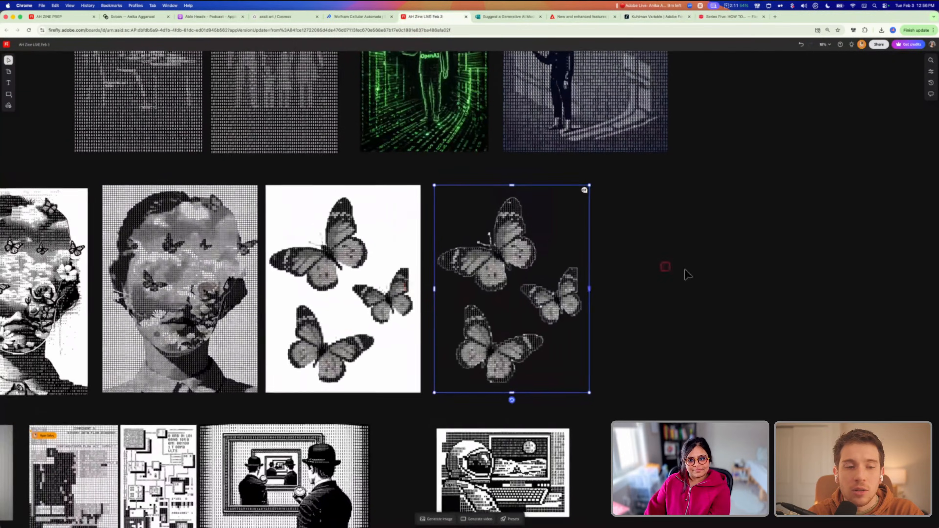
click(685, 270)
Survey the whole Firefly board, from the source image collage to the ASCII-style artwork variations
scroll(684, 270, down, 5)
scroll(685, 270, left, 1)
scroll(684, 269, left, 7)
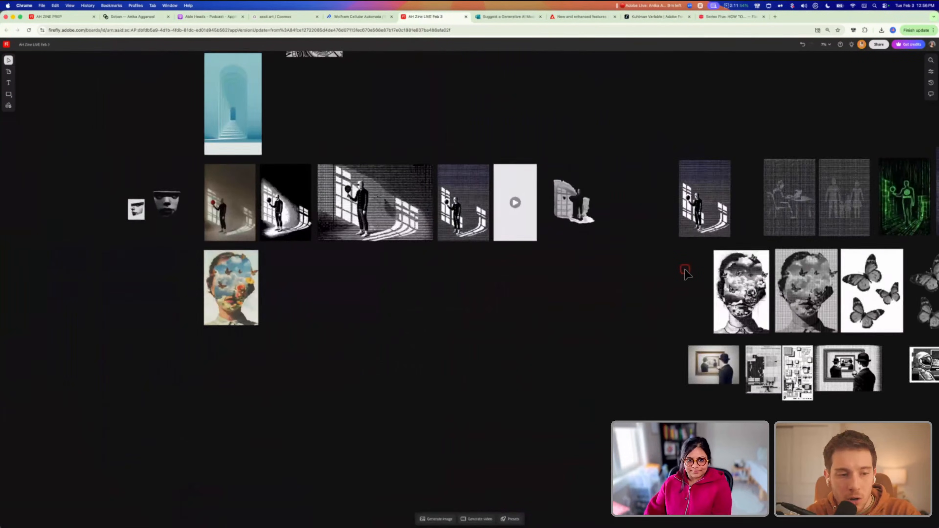
scroll(684, 270, up, 2)
scroll(685, 270, down, 3)
scroll(685, 270, left, 1)
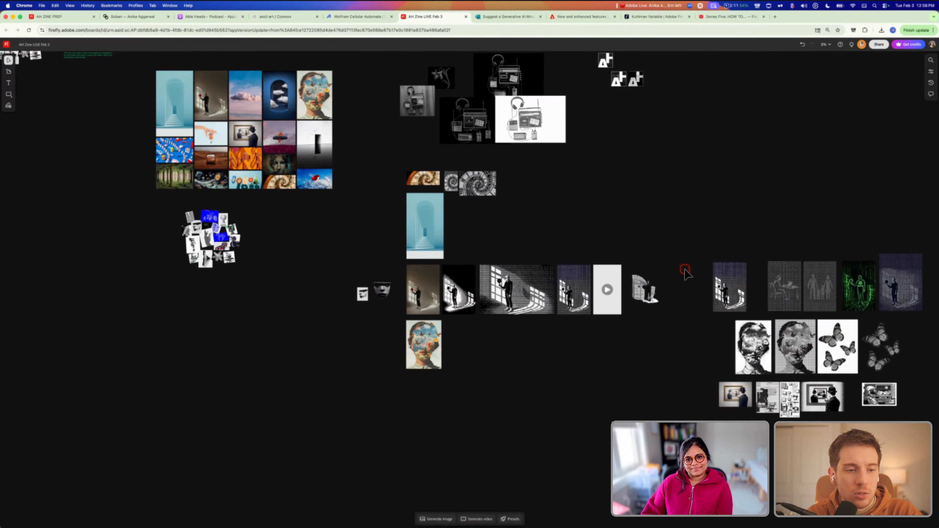
scroll(685, 272, up, 1)
scroll(684, 272, right, 1)
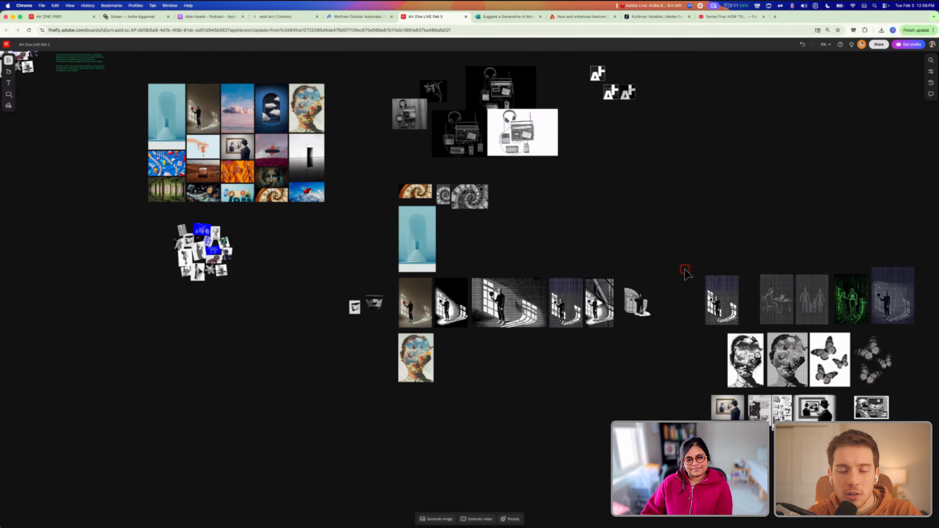
scroll(685, 272, right, 1)
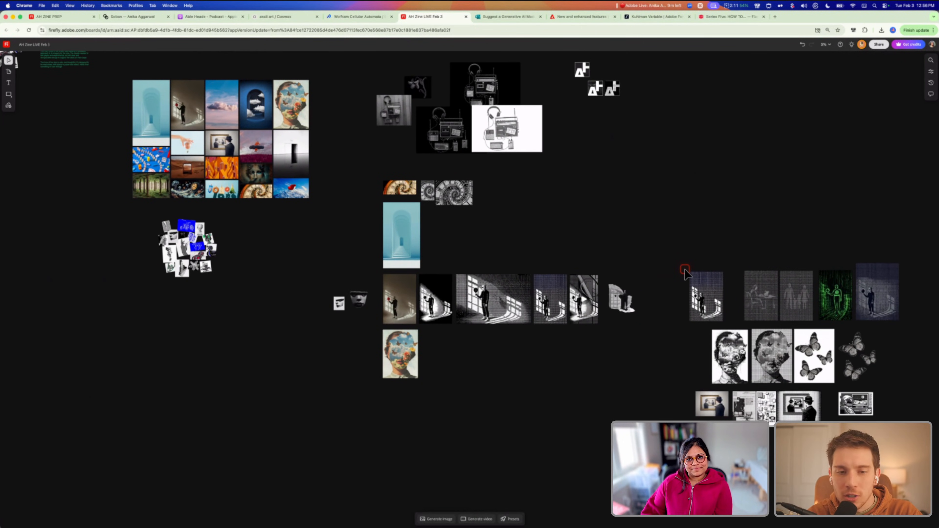
scroll(684, 269, right, 4)
scroll(685, 268, down, 1)
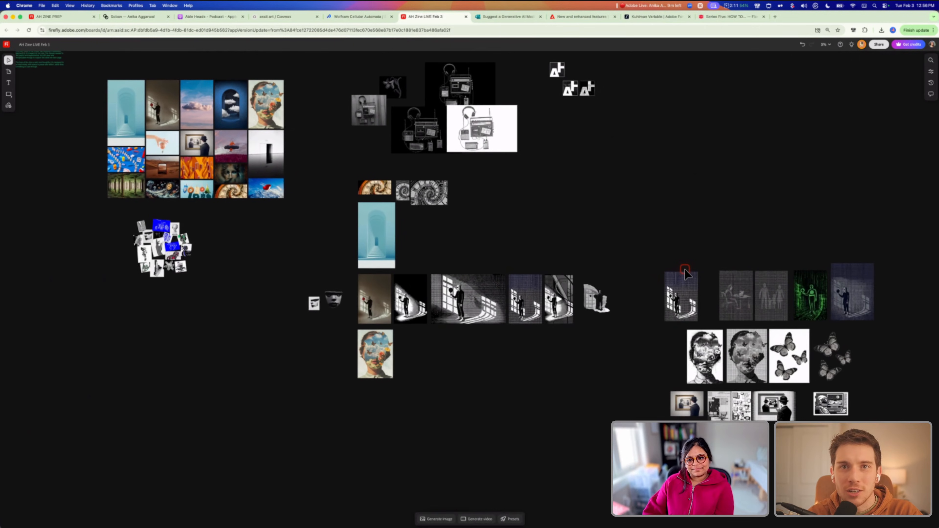
Examine the ASCII-style face portraits and the butterfly image on the board up close
scroll(685, 272, up, 5)
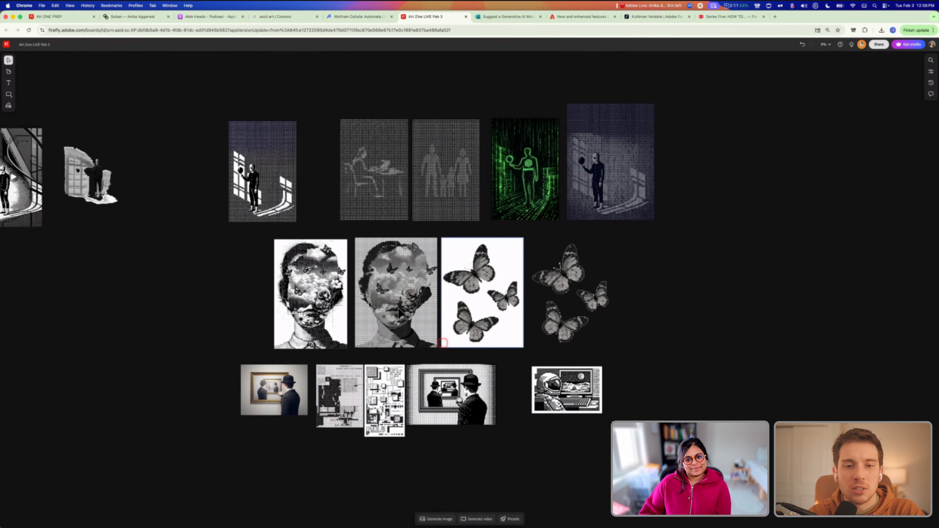
scroll(397, 314, left, 5)
scroll(400, 311, up, 10)
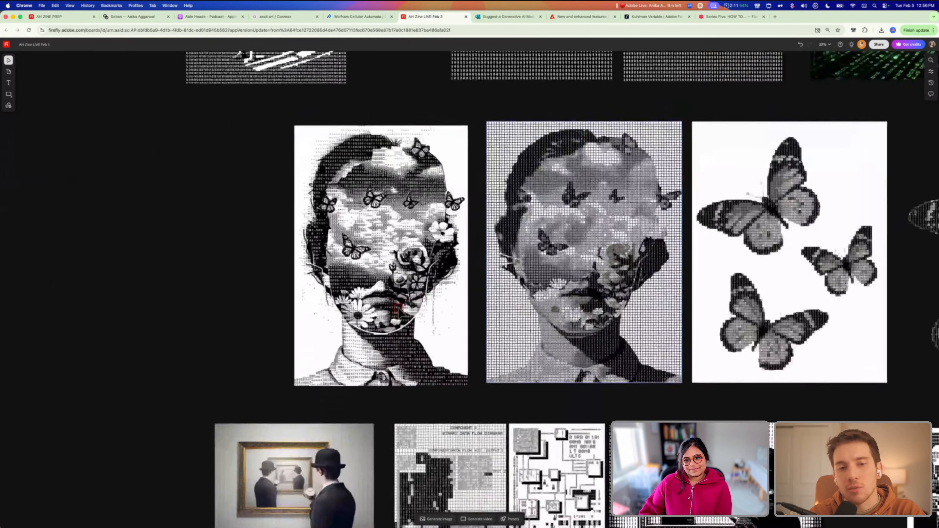
scroll(403, 323, up, 3)
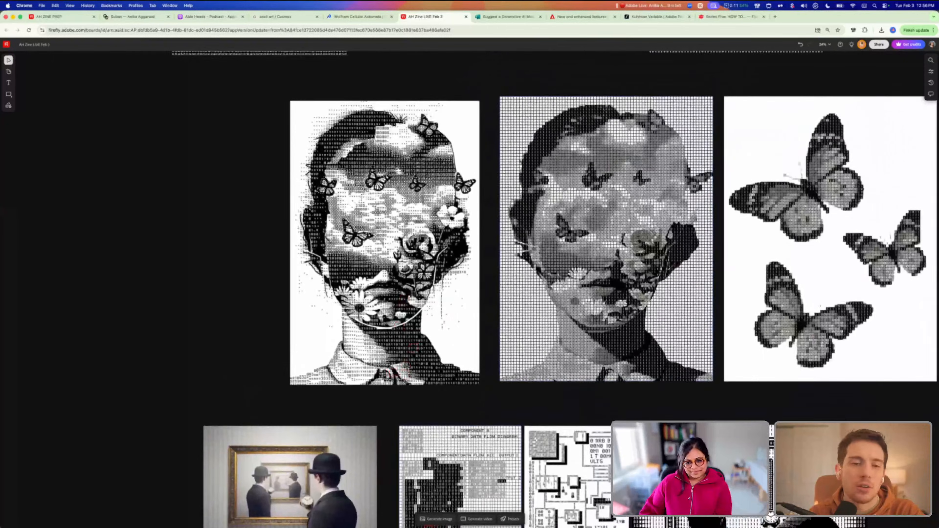
Switch back to InDesign and look through the zine from the cover to the FOLLOW YOUR IDEAS spread
key(super+Tab)
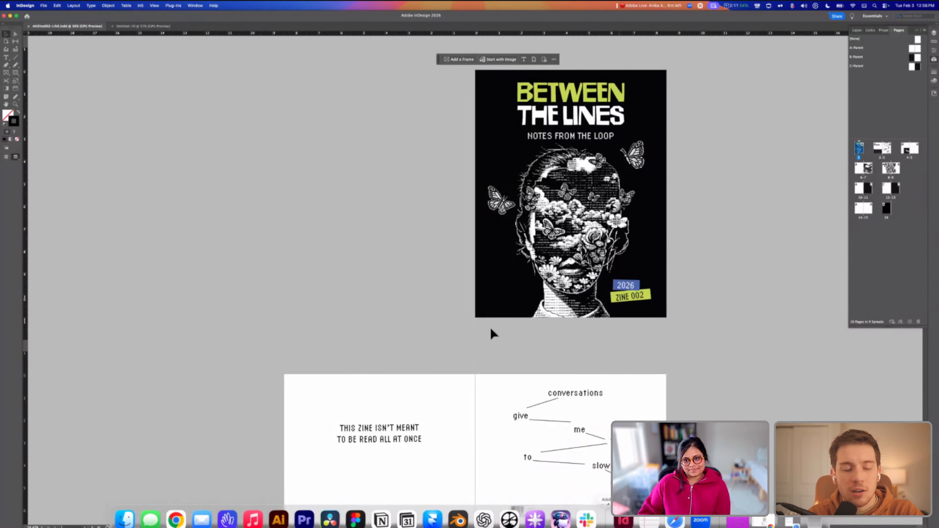
scroll(490, 326, down, 15)
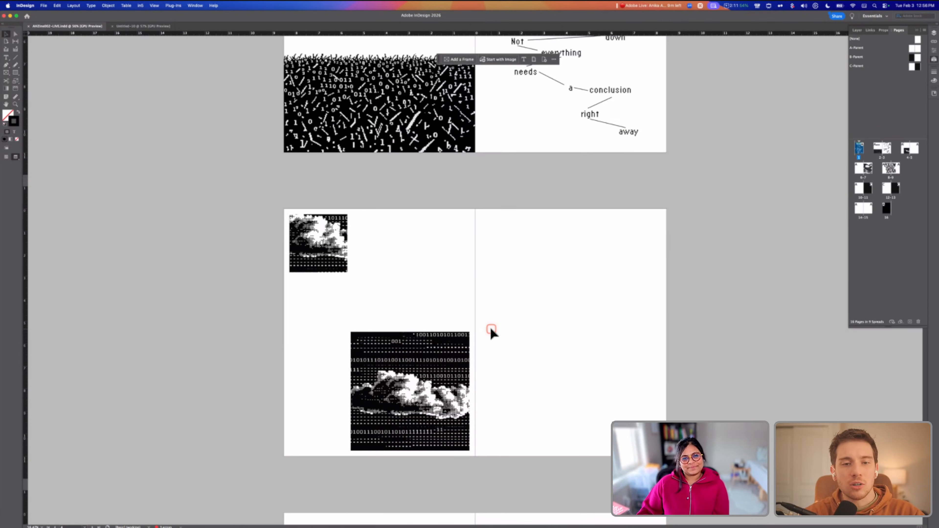
scroll(491, 330, down, 2)
scroll(491, 330, down, 15)
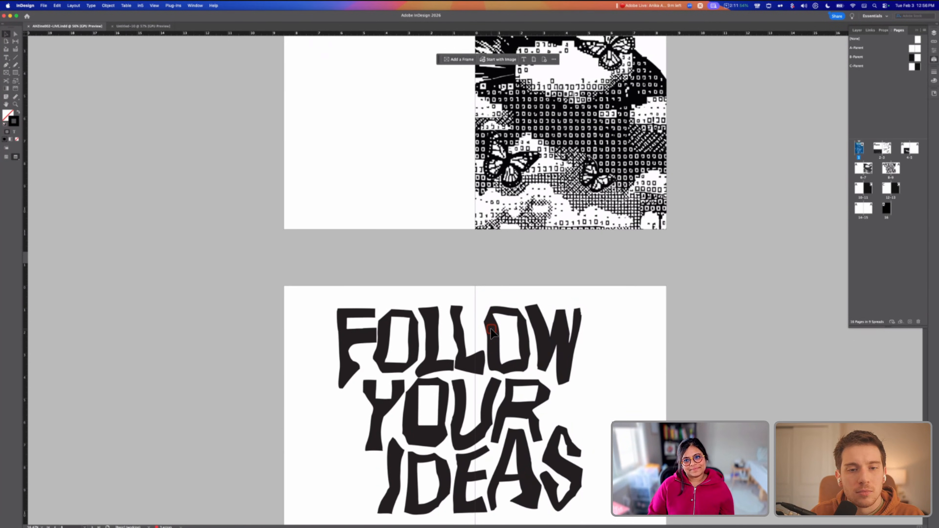
scroll(491, 330, down, 6)
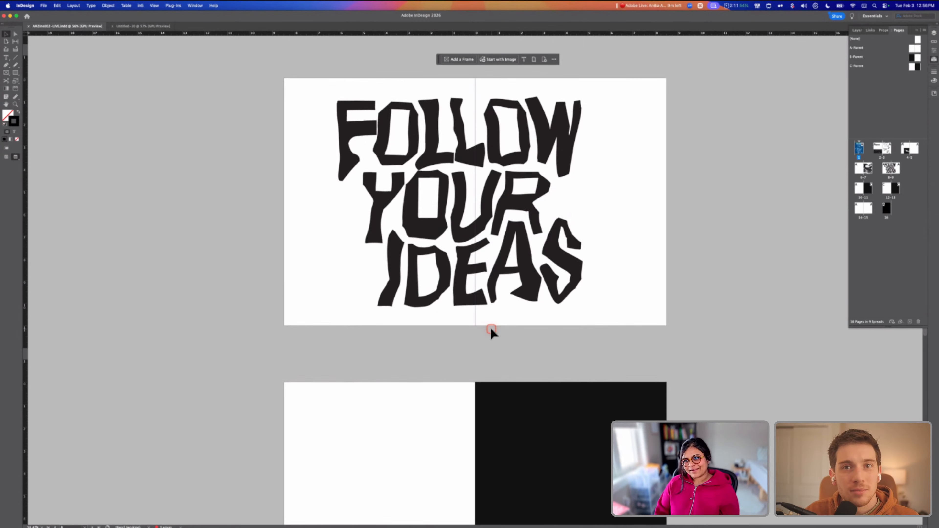